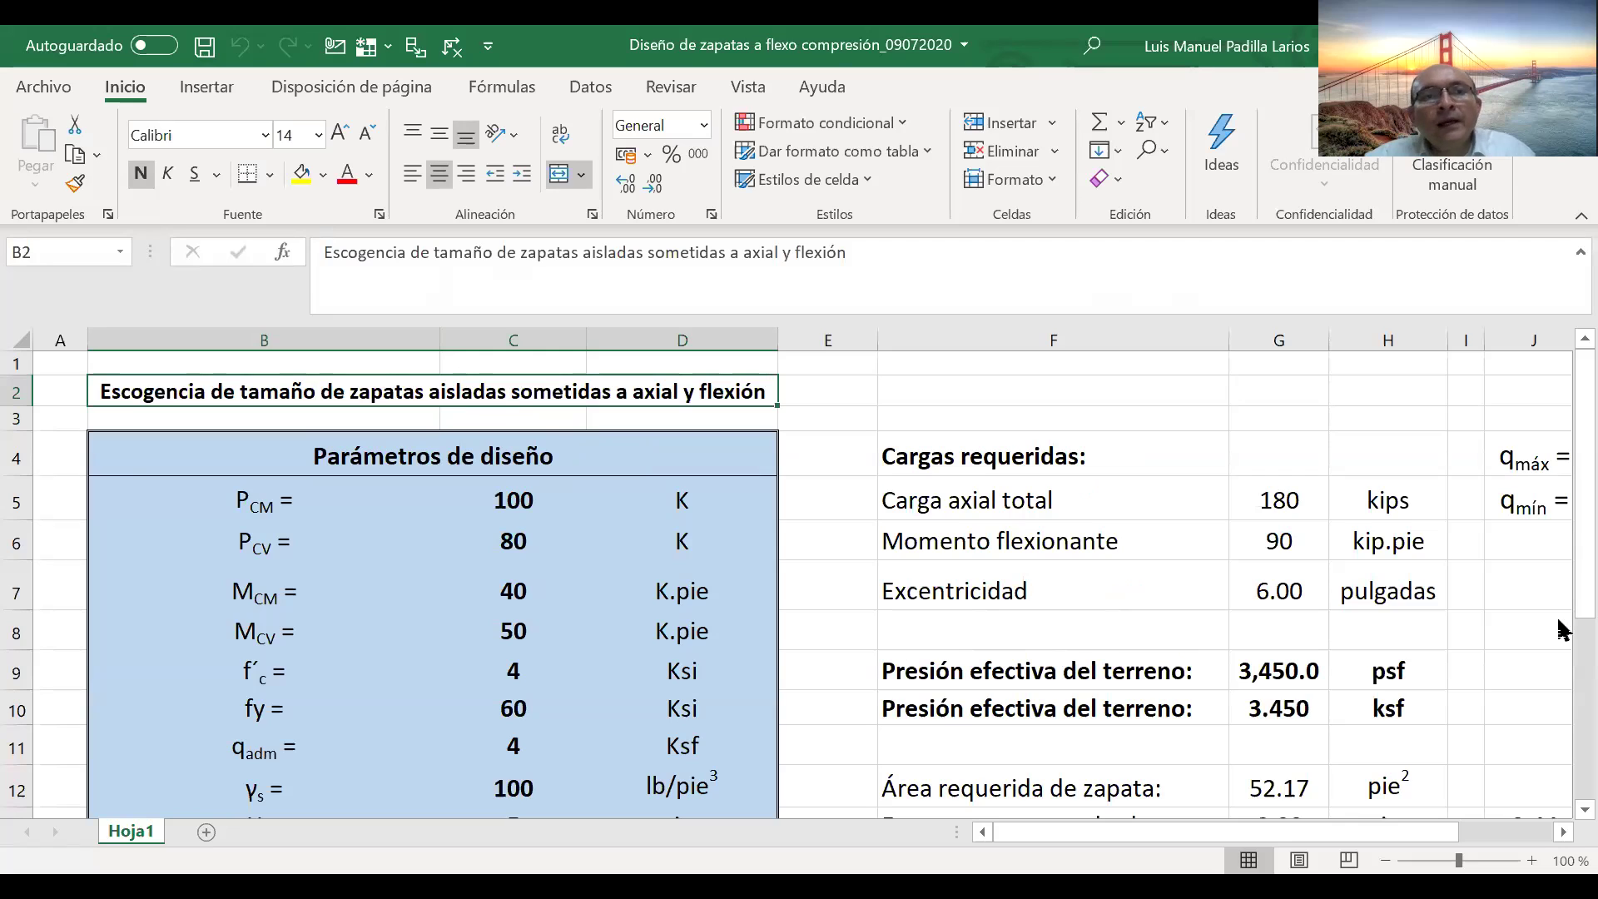
# - Skim the sheet from its title through the design parameters to the footing thickness notes and back
pyautogui.click(497, 452)
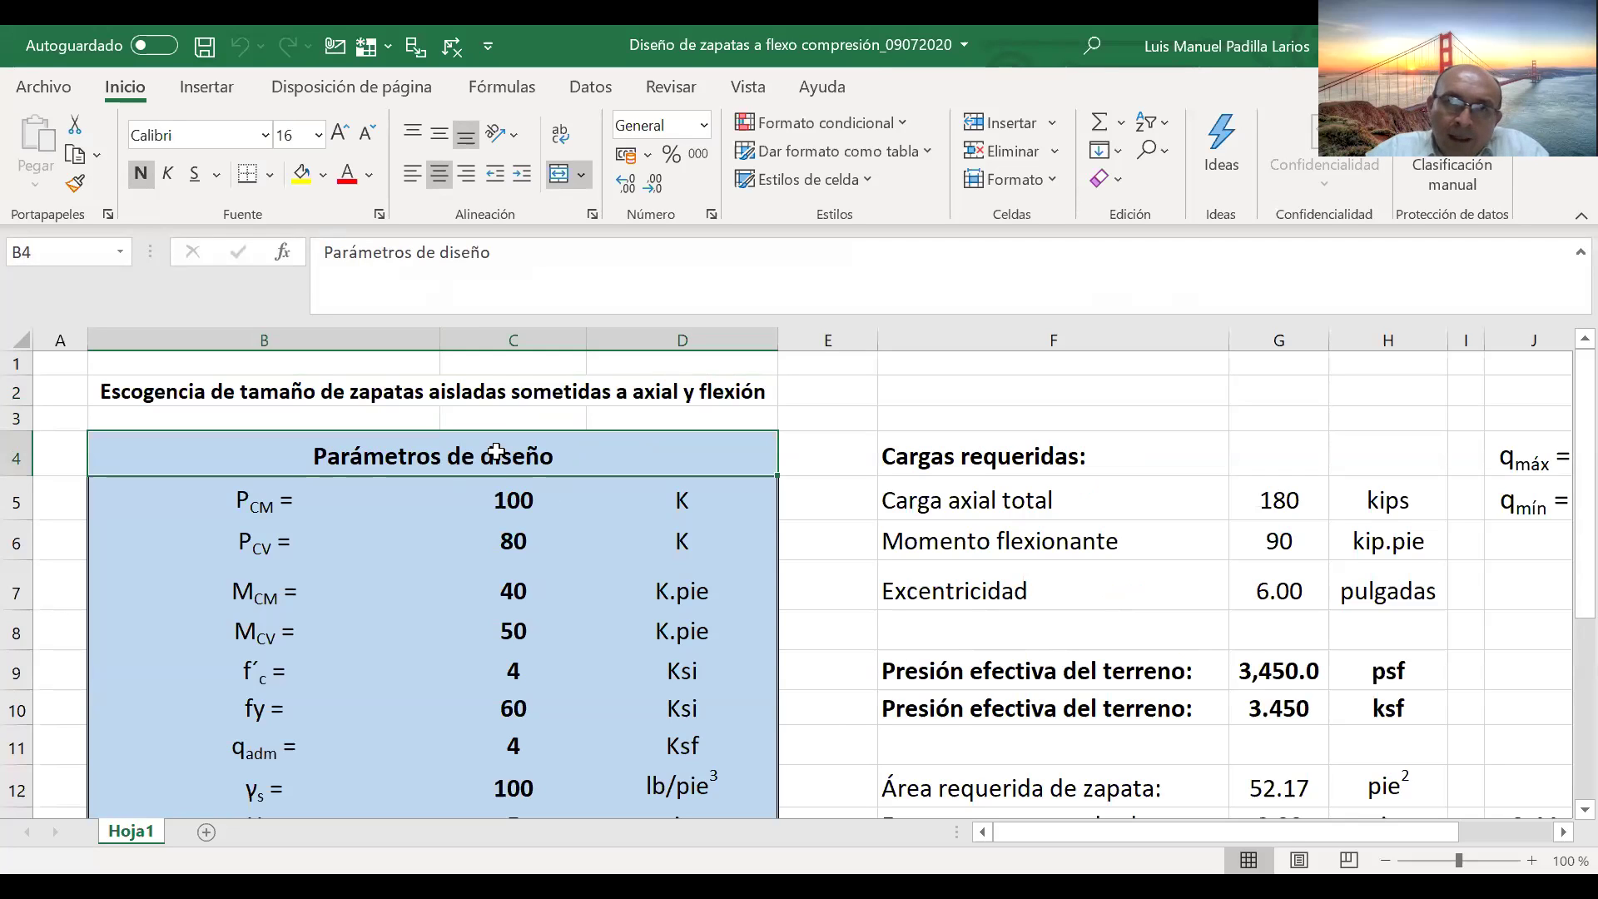
pyautogui.press('Up')
pyautogui.press('Up')
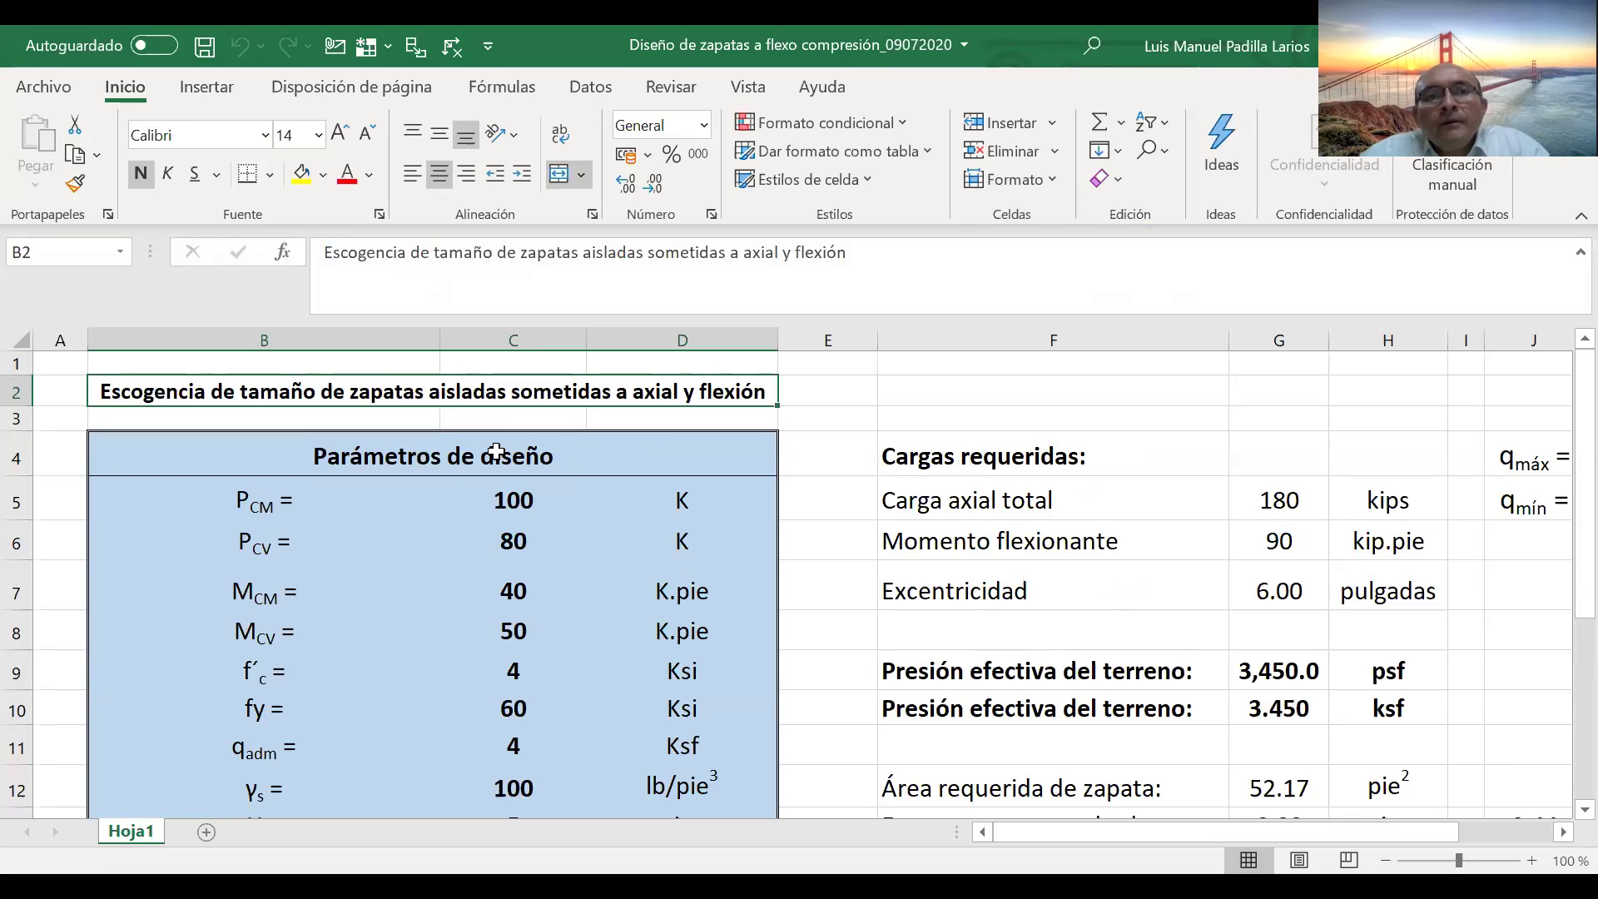
pyautogui.press('Down')
pyautogui.press('Down')
pyautogui.press('Down')
pyautogui.press('Down')
pyautogui.press('Down')
pyautogui.press('Down')
pyautogui.press('Down')
pyautogui.press('Down')
pyautogui.press('Down')
pyautogui.press('Down')
pyautogui.press('Down')
pyautogui.press('Down')
pyautogui.press('Down')
pyautogui.press('Down')
pyautogui.press('Down')
pyautogui.press('Down')
pyautogui.press('Down')
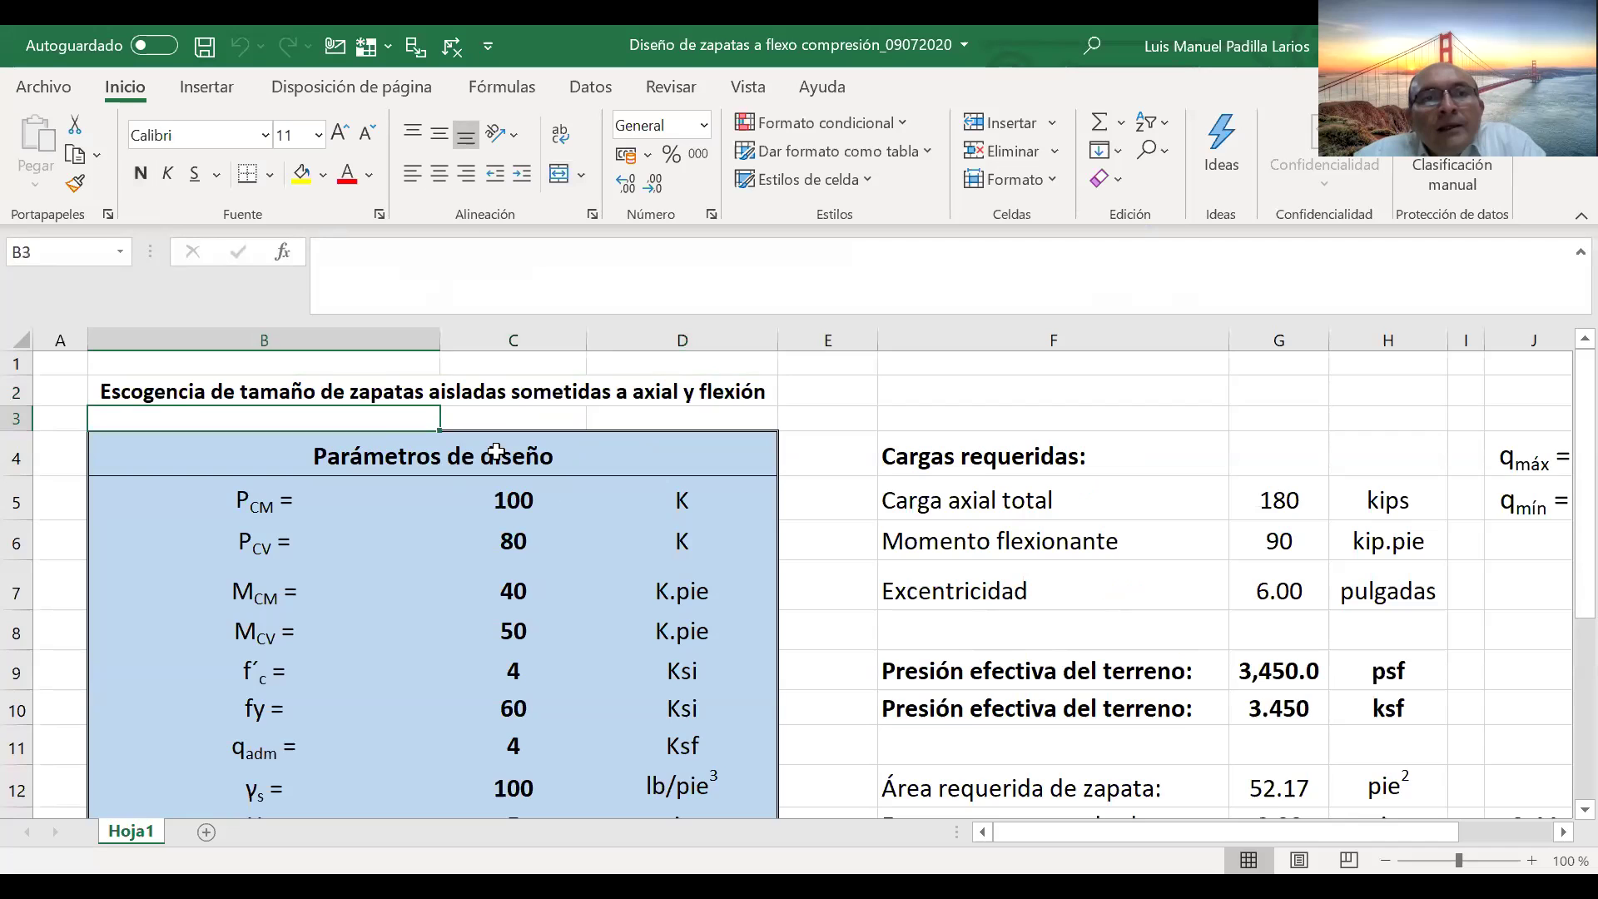
pyautogui.press('Up')
pyautogui.press('Up')
pyautogui.press('Up')
pyautogui.press('Up')
pyautogui.press('Up')
pyautogui.press('Up')
pyautogui.press('Up')
pyautogui.press('Up')
pyautogui.press('Up')
pyautogui.press('Up')
pyautogui.press('Up')
pyautogui.press('Up')
pyautogui.press('Up')
pyautogui.press('Up')
pyautogui.press('Up')
pyautogui.press('Up')
pyautogui.press('Up')
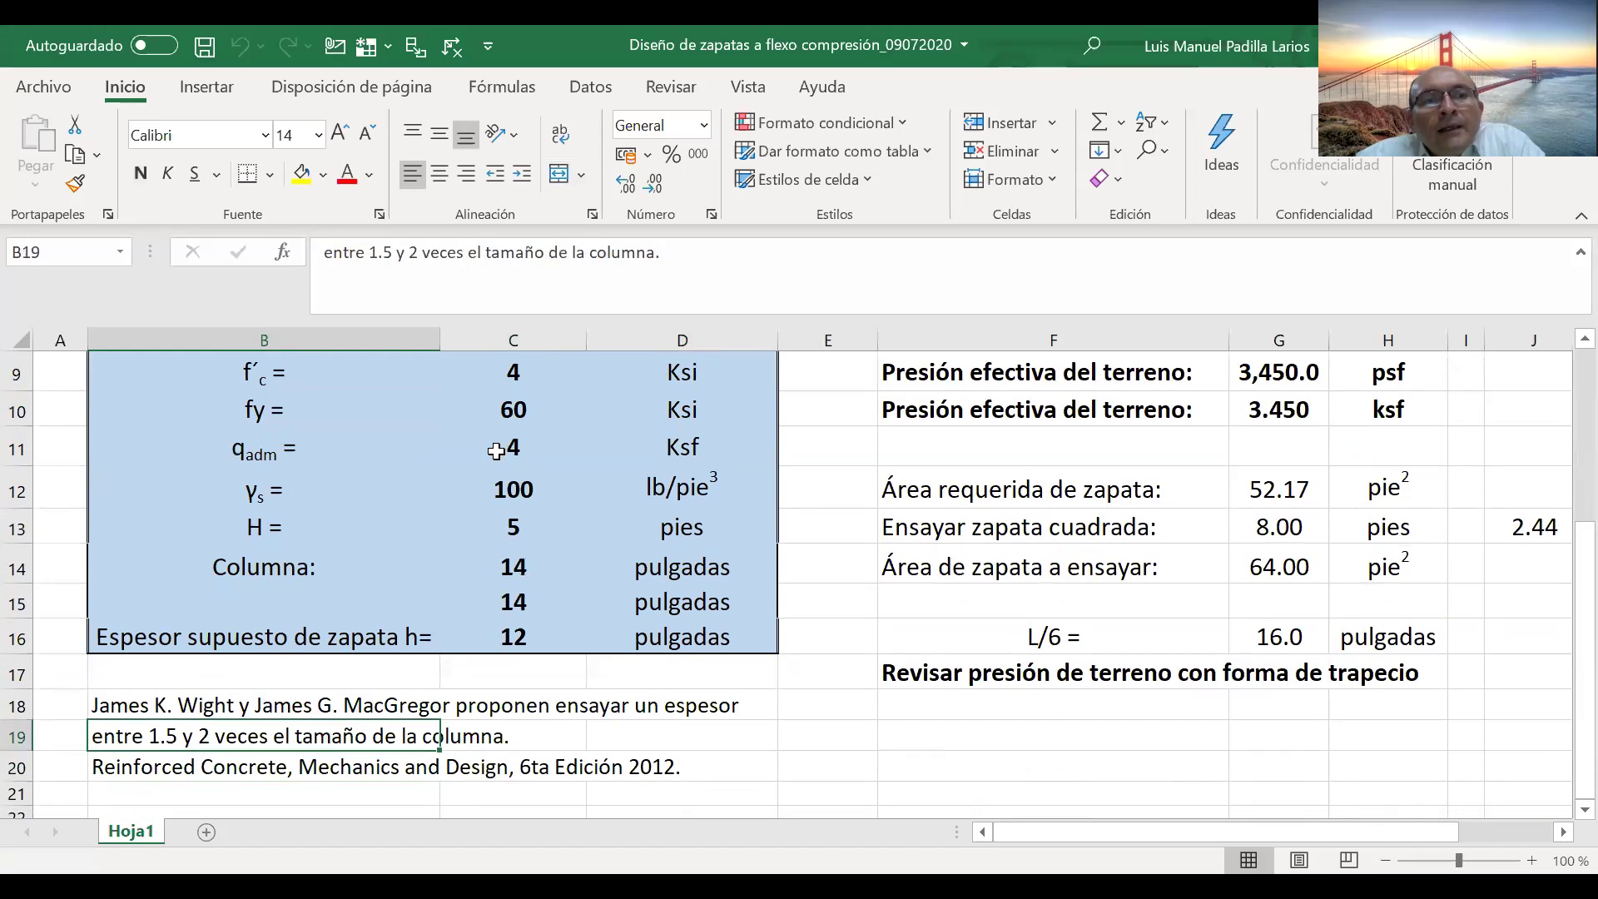
pyautogui.press('Down')
pyautogui.press('Down')
pyautogui.press('Down')
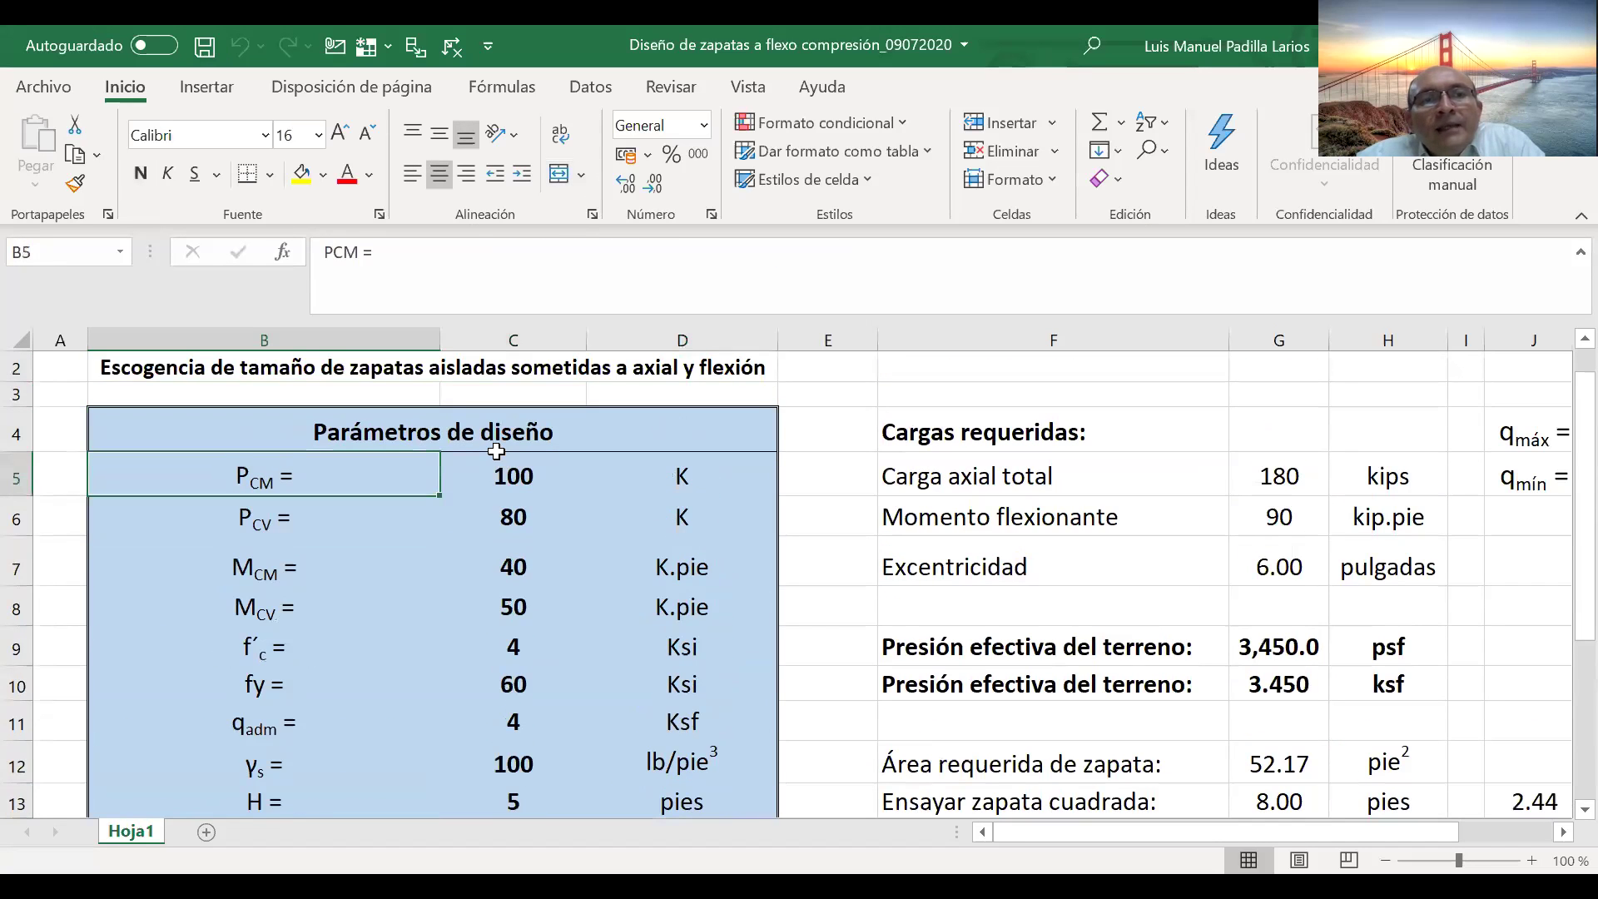
# - Review the dead and live loads, moments, material strengths and allowable soil pressure in C5:C11
pyautogui.press('Right')
pyautogui.press('Left')
pyautogui.press('Right')
pyautogui.press('Left')
pyautogui.press('Right')
pyautogui.press('Left')
pyautogui.press('Down')
pyautogui.press('Right')
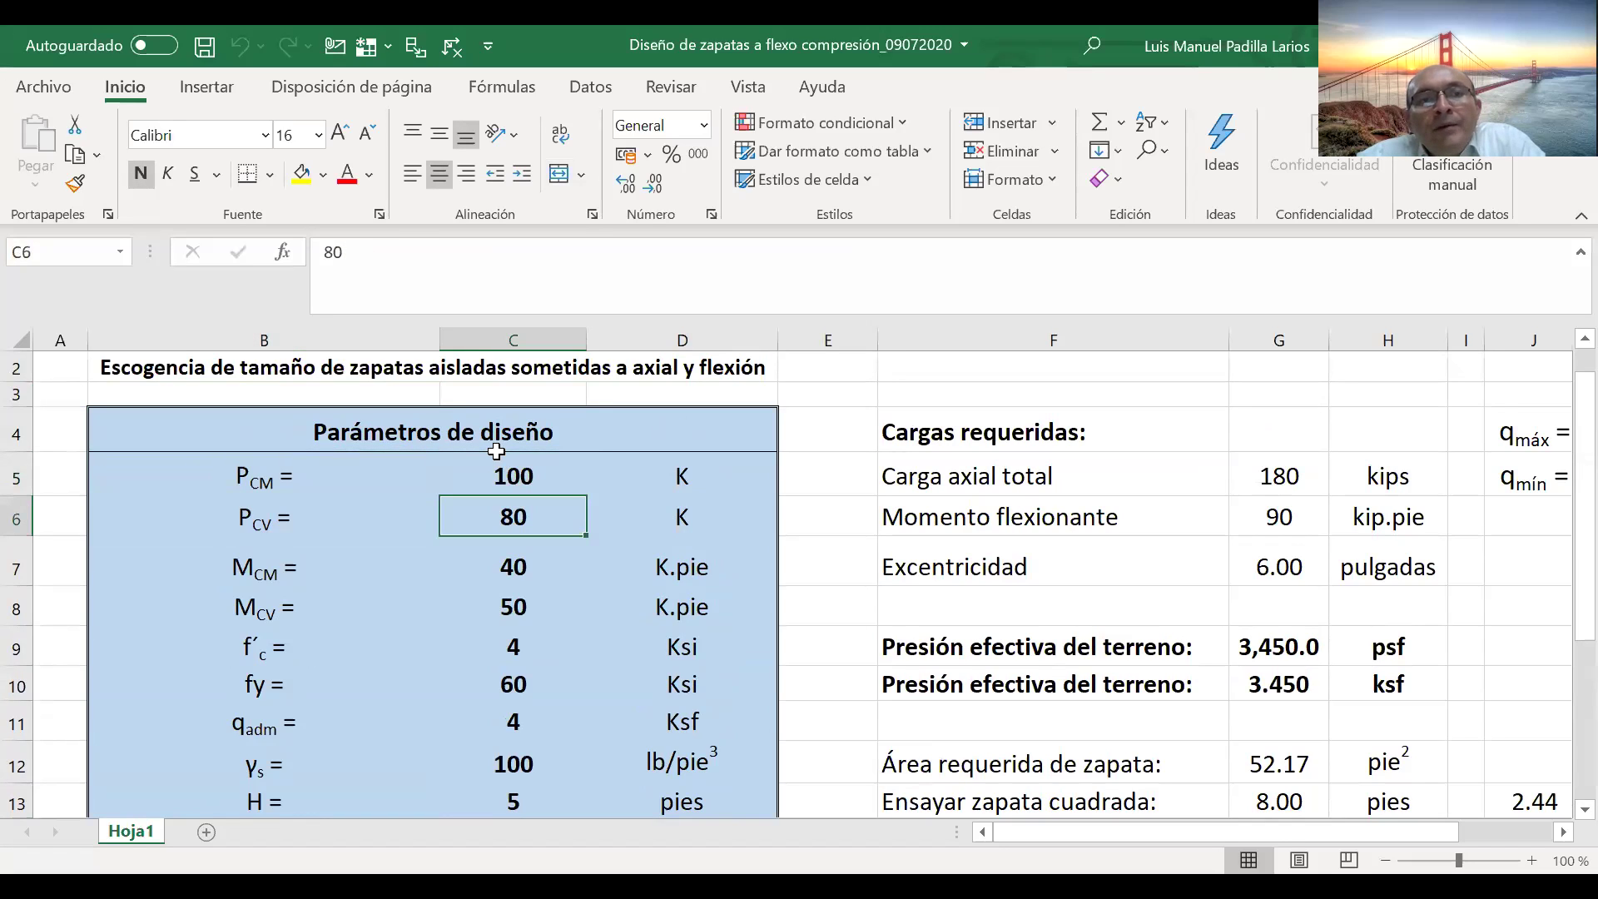
pyautogui.press('Down')
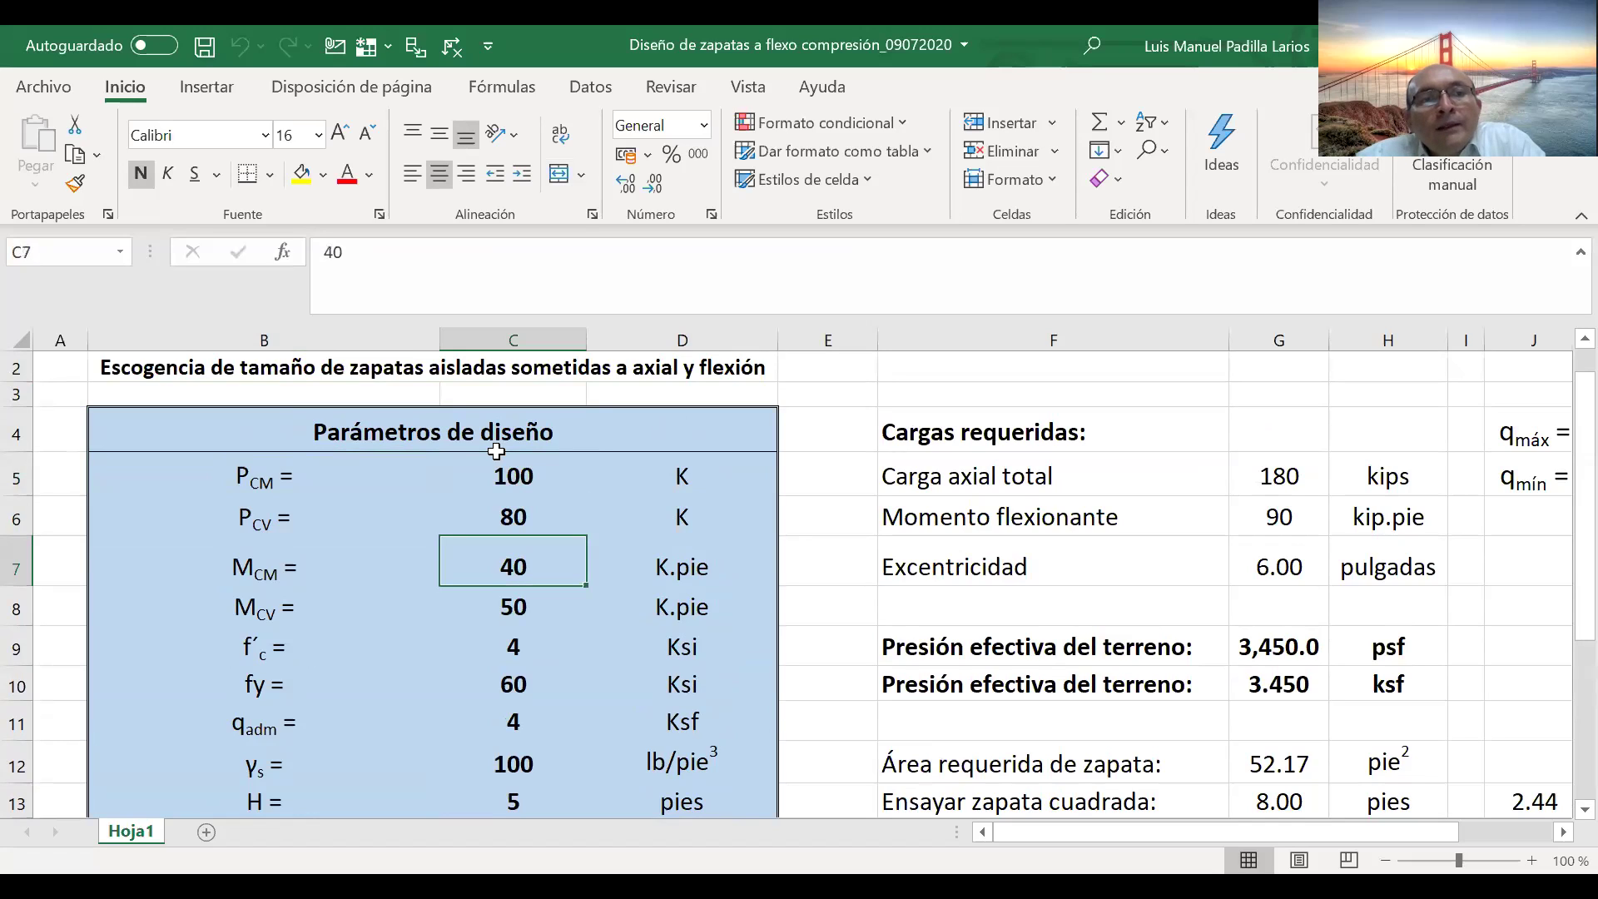
pyautogui.press('Down')
pyautogui.press('Down')
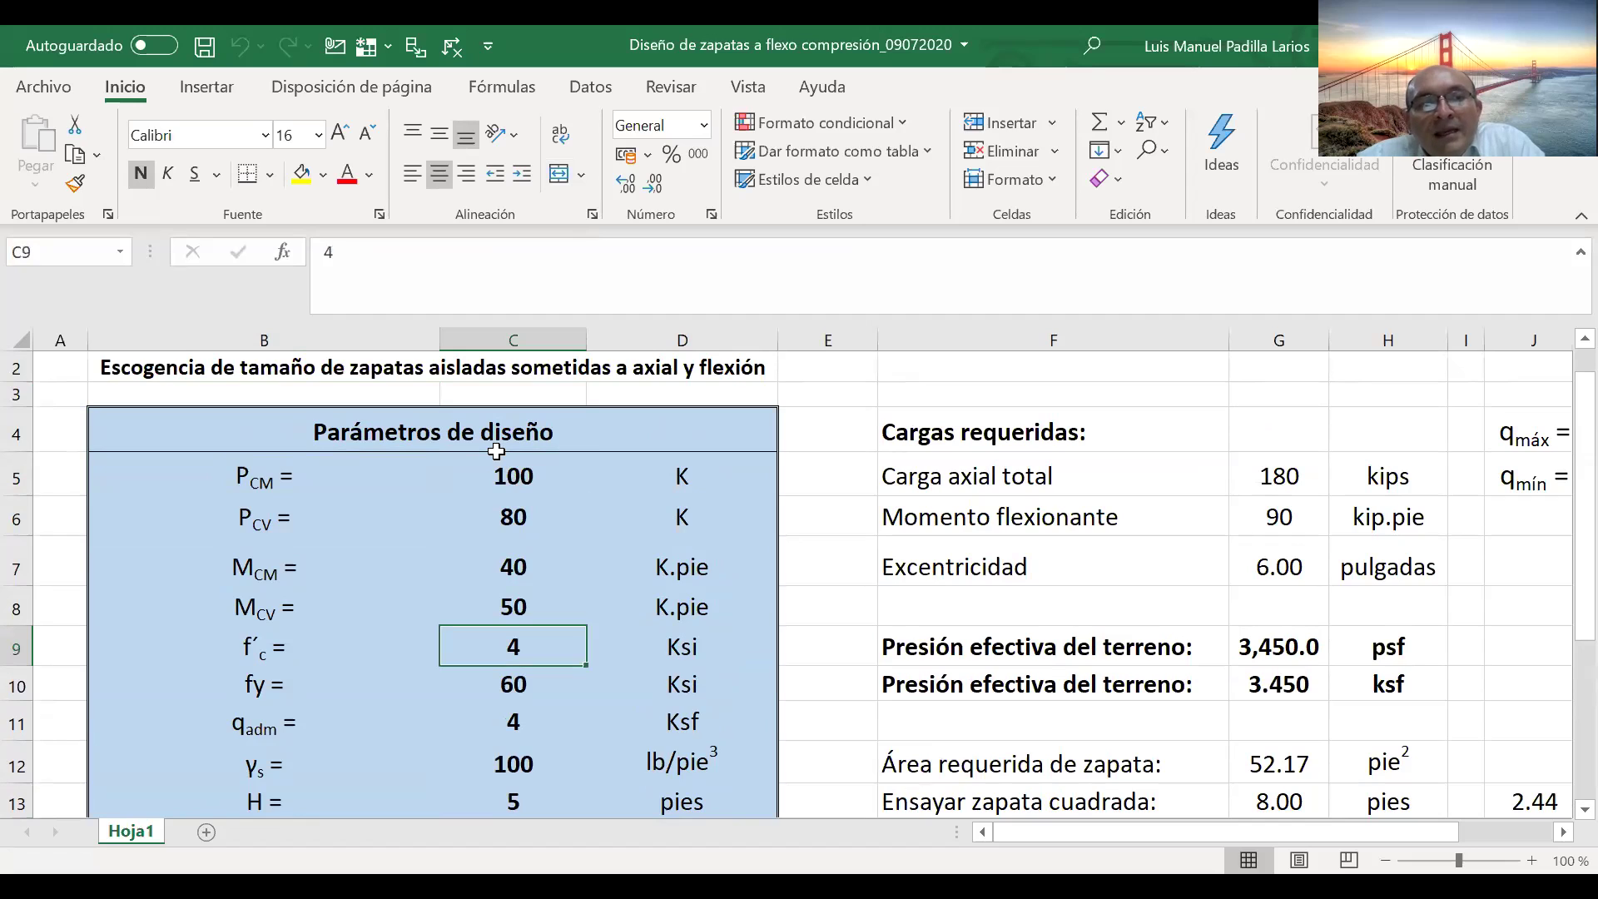
pyautogui.press('Down')
pyautogui.press('Down')
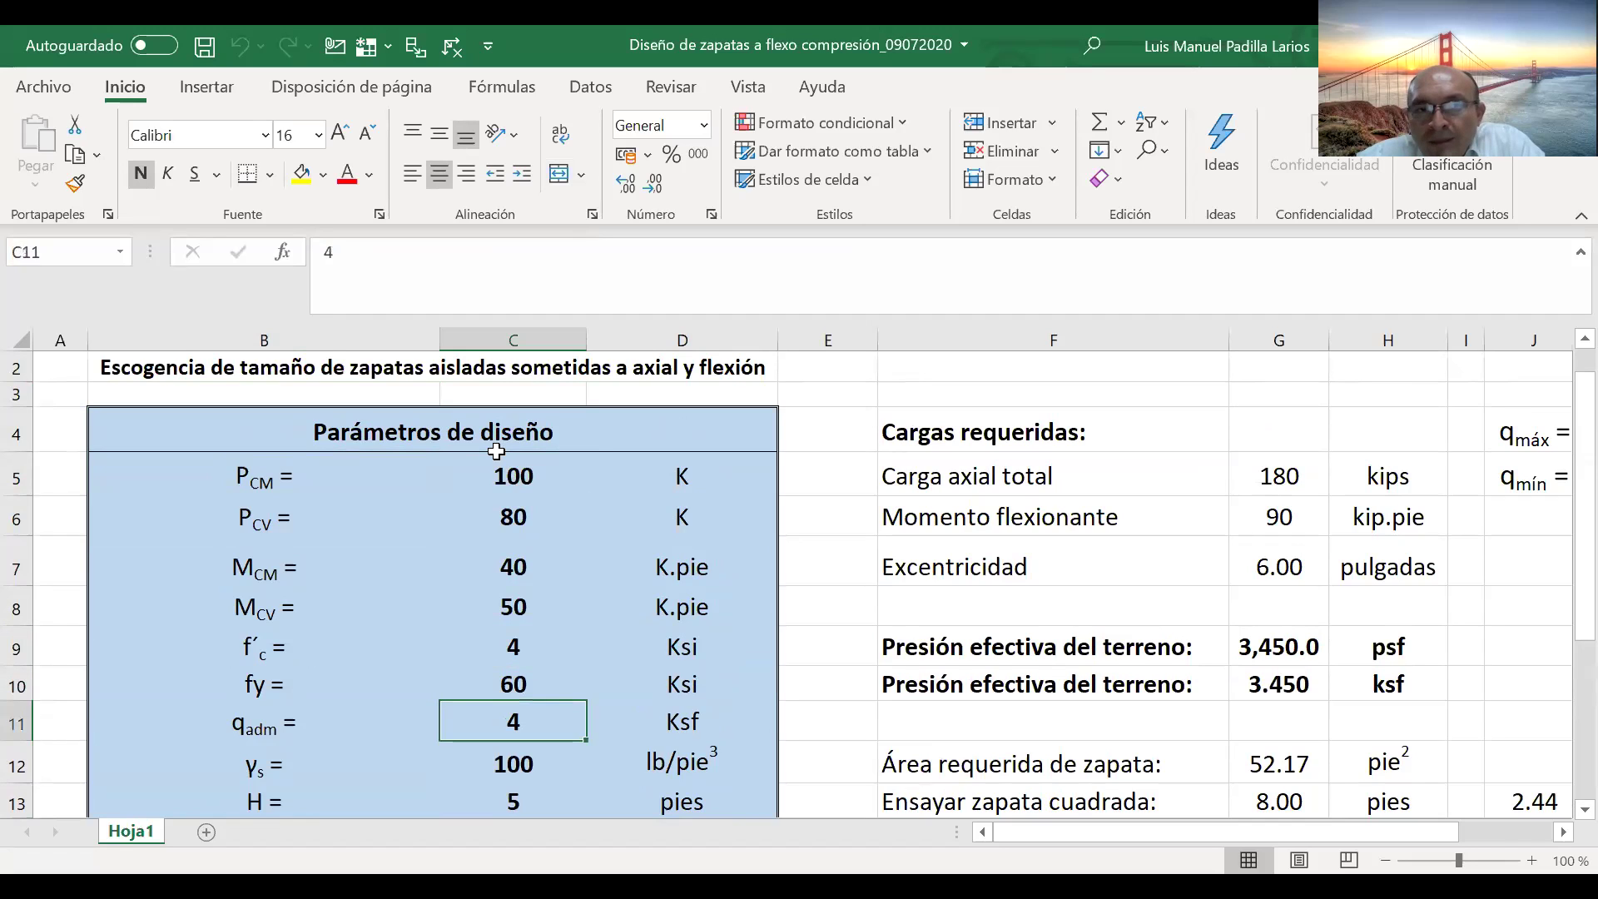
# - Examine the allowable soil pressure and soil unit weight in rows 11 and 12 of the design parameters
pyautogui.press('Down')
pyautogui.press('Down')
pyautogui.press('Down')
pyautogui.press('Down')
pyautogui.press('Up')
pyautogui.press('Up')
pyautogui.press('Up')
pyautogui.press('Up')
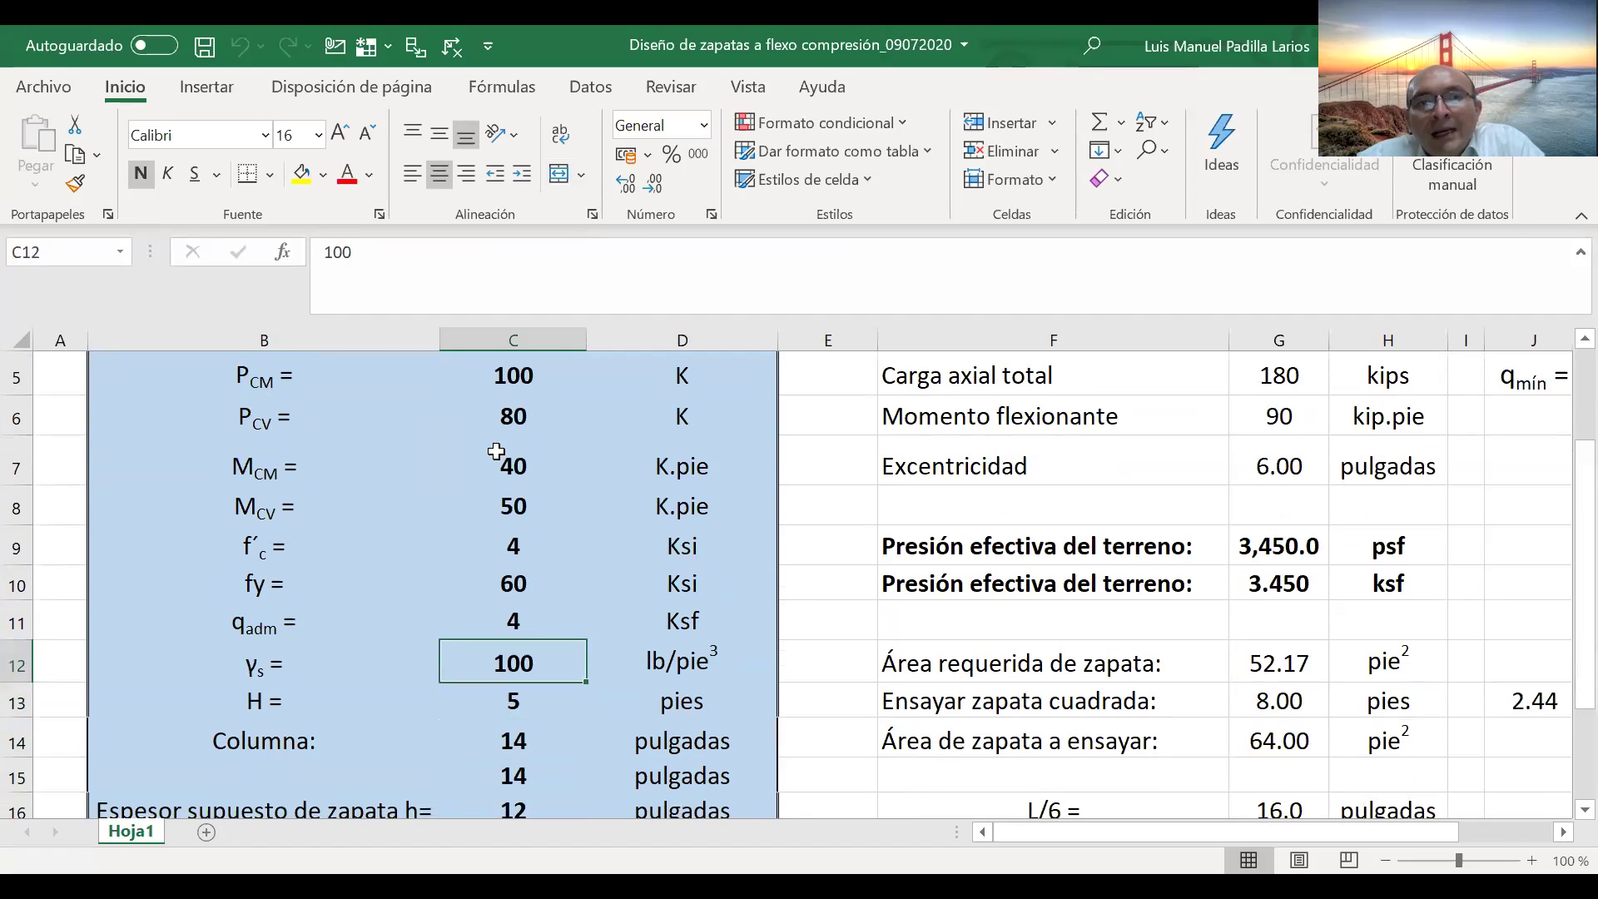
pyautogui.press('Left')
pyautogui.press('Right')
pyautogui.press('Left')
pyautogui.press('Right')
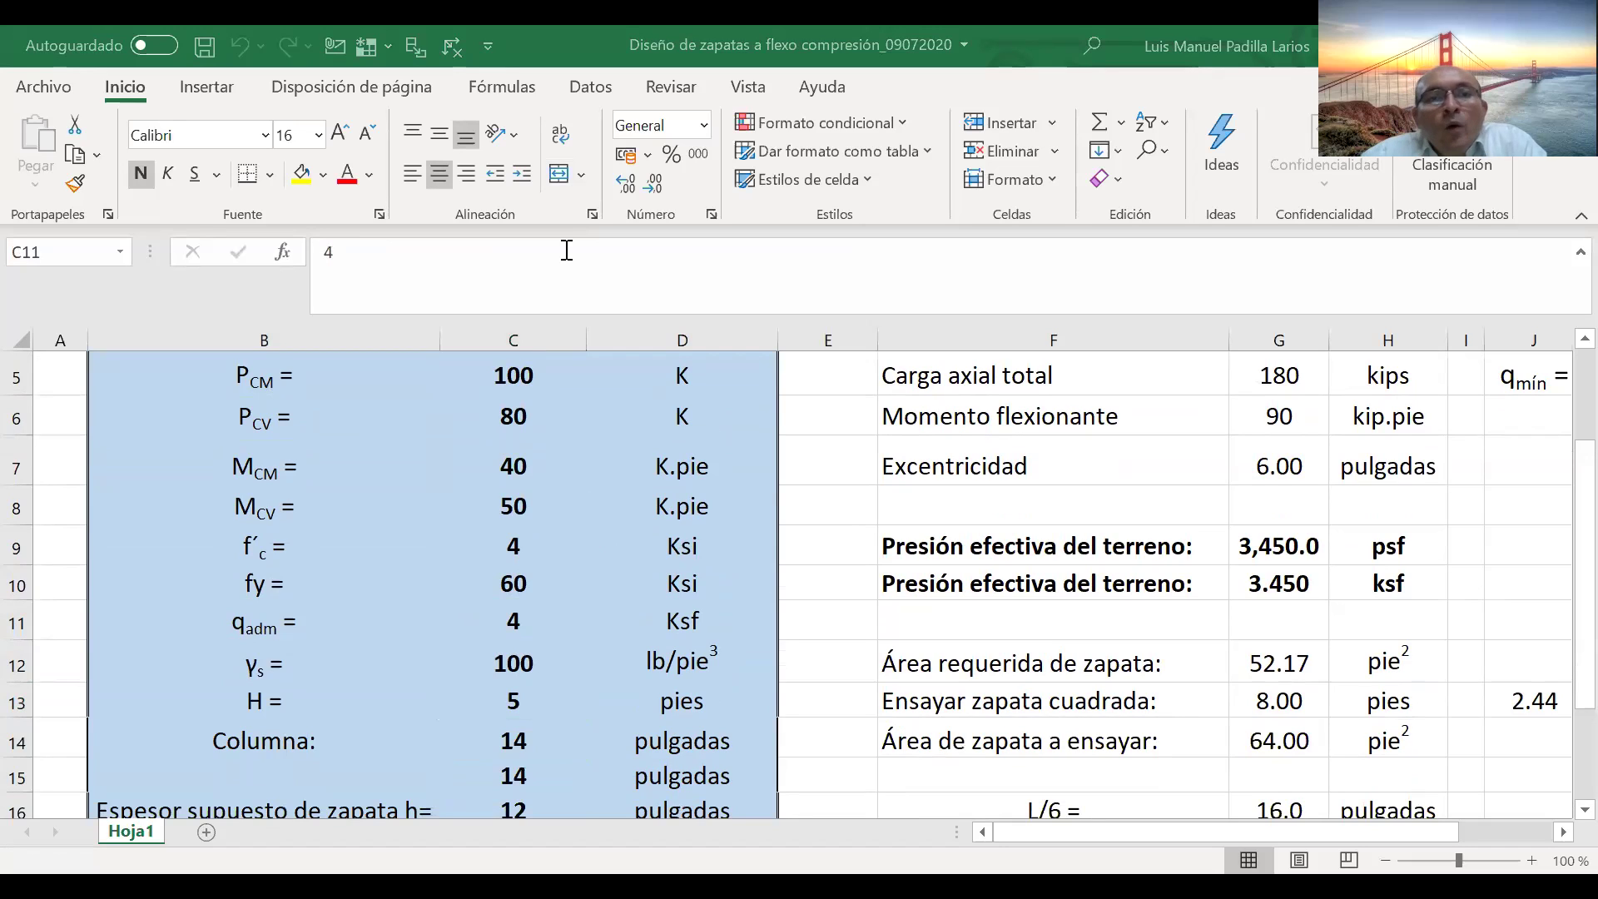
pyautogui.click(522, 620)
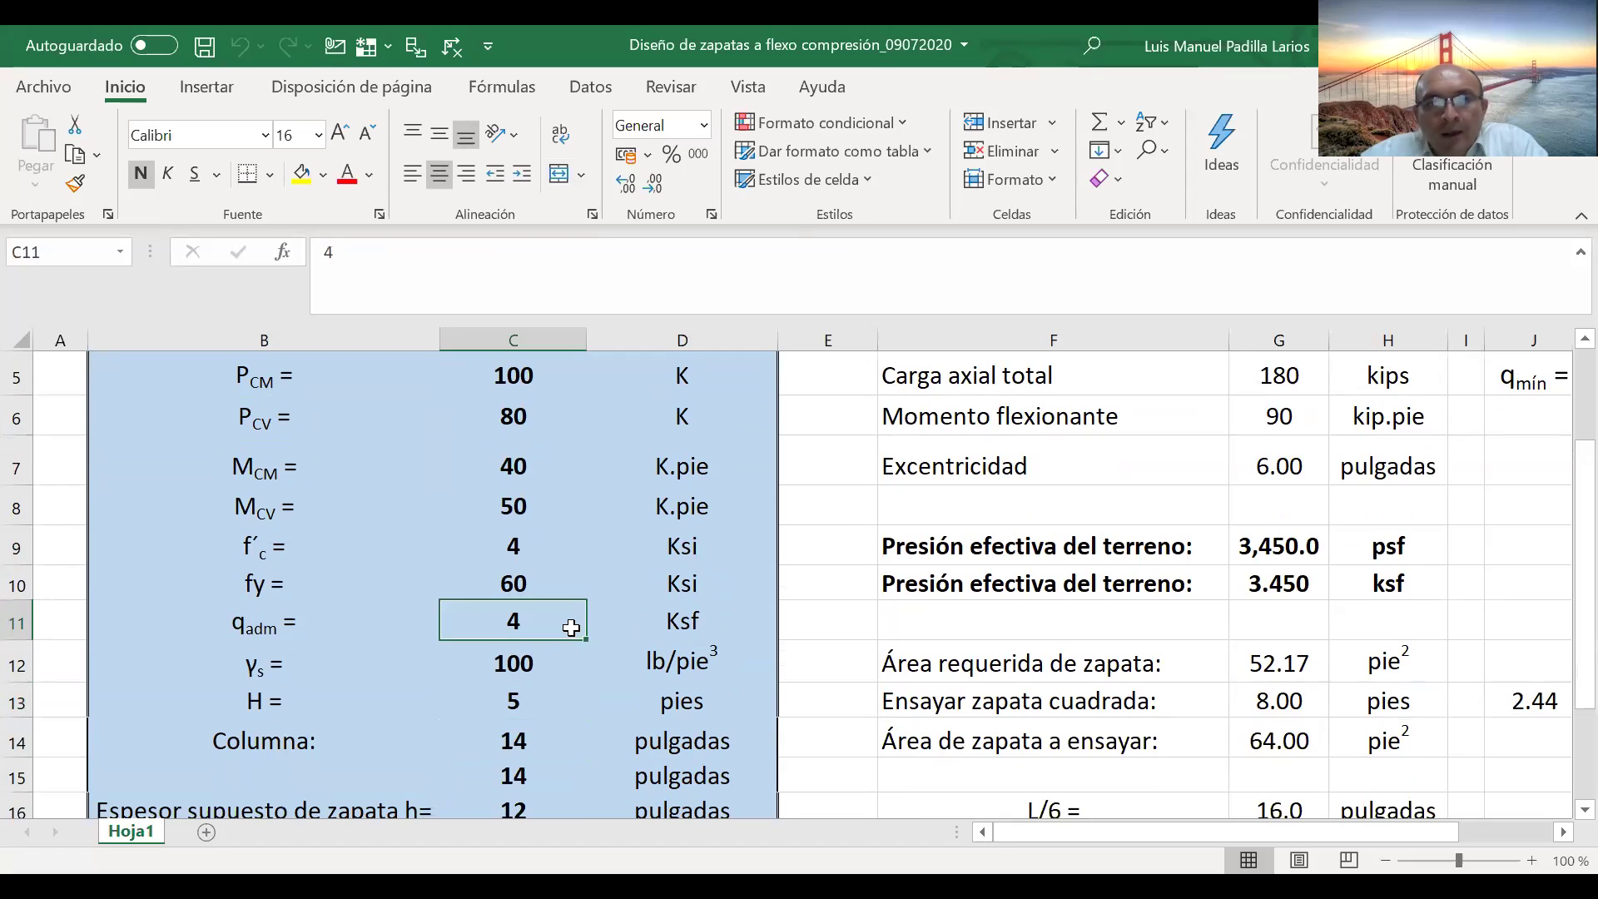
pyautogui.press('Down')
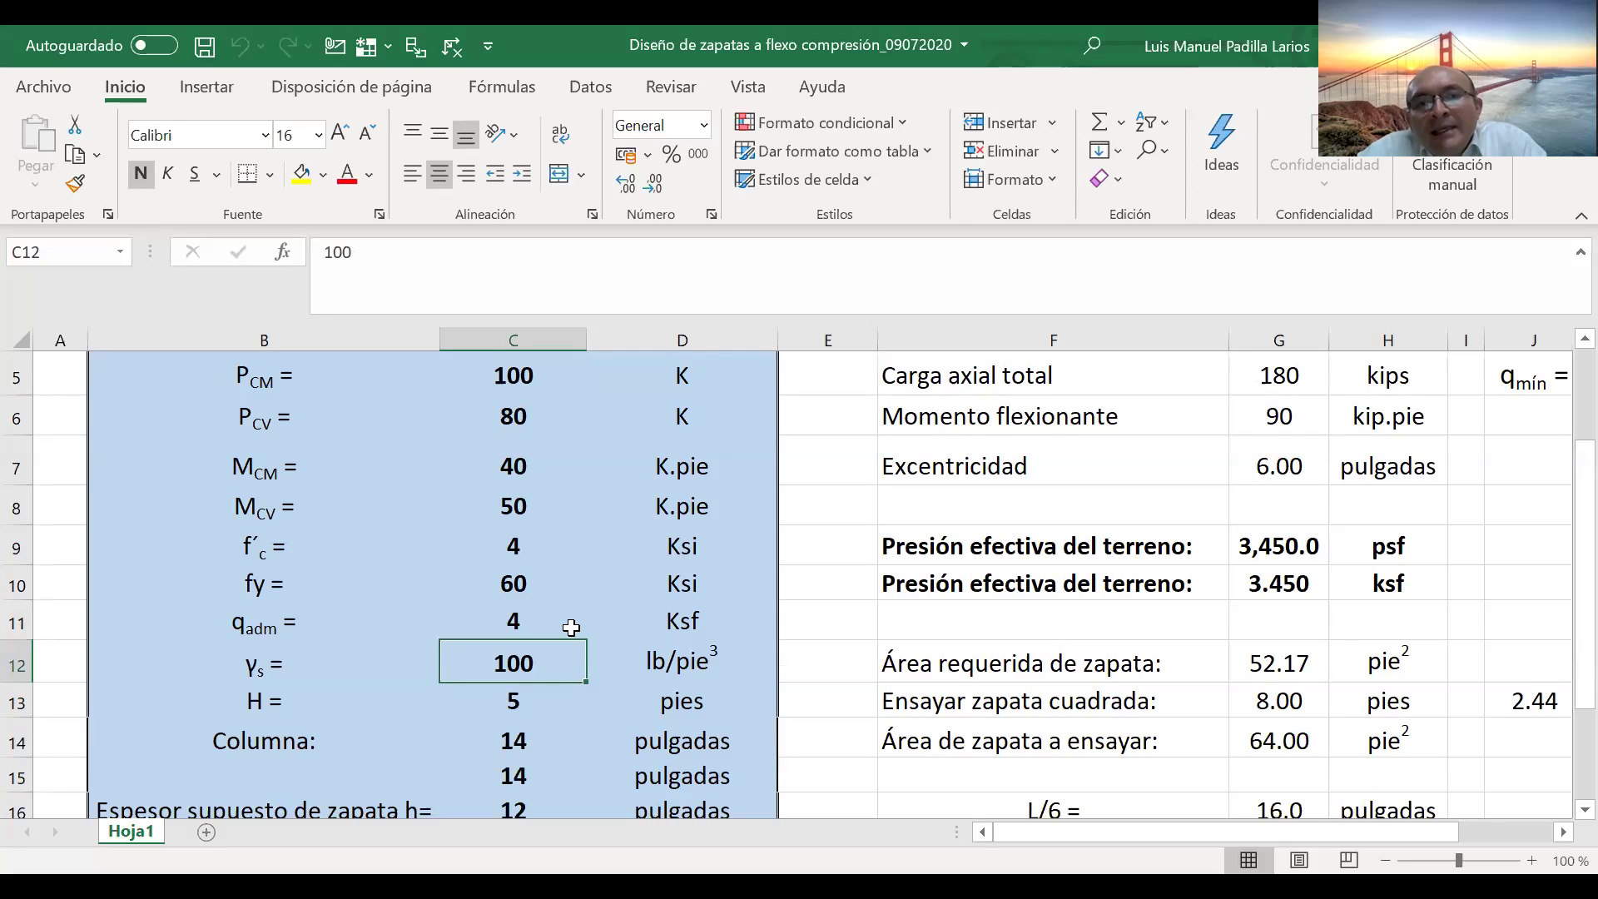
# - Examine the depth H in row 13 and the column dimensions in rows 14 and 15
pyautogui.press('Down')
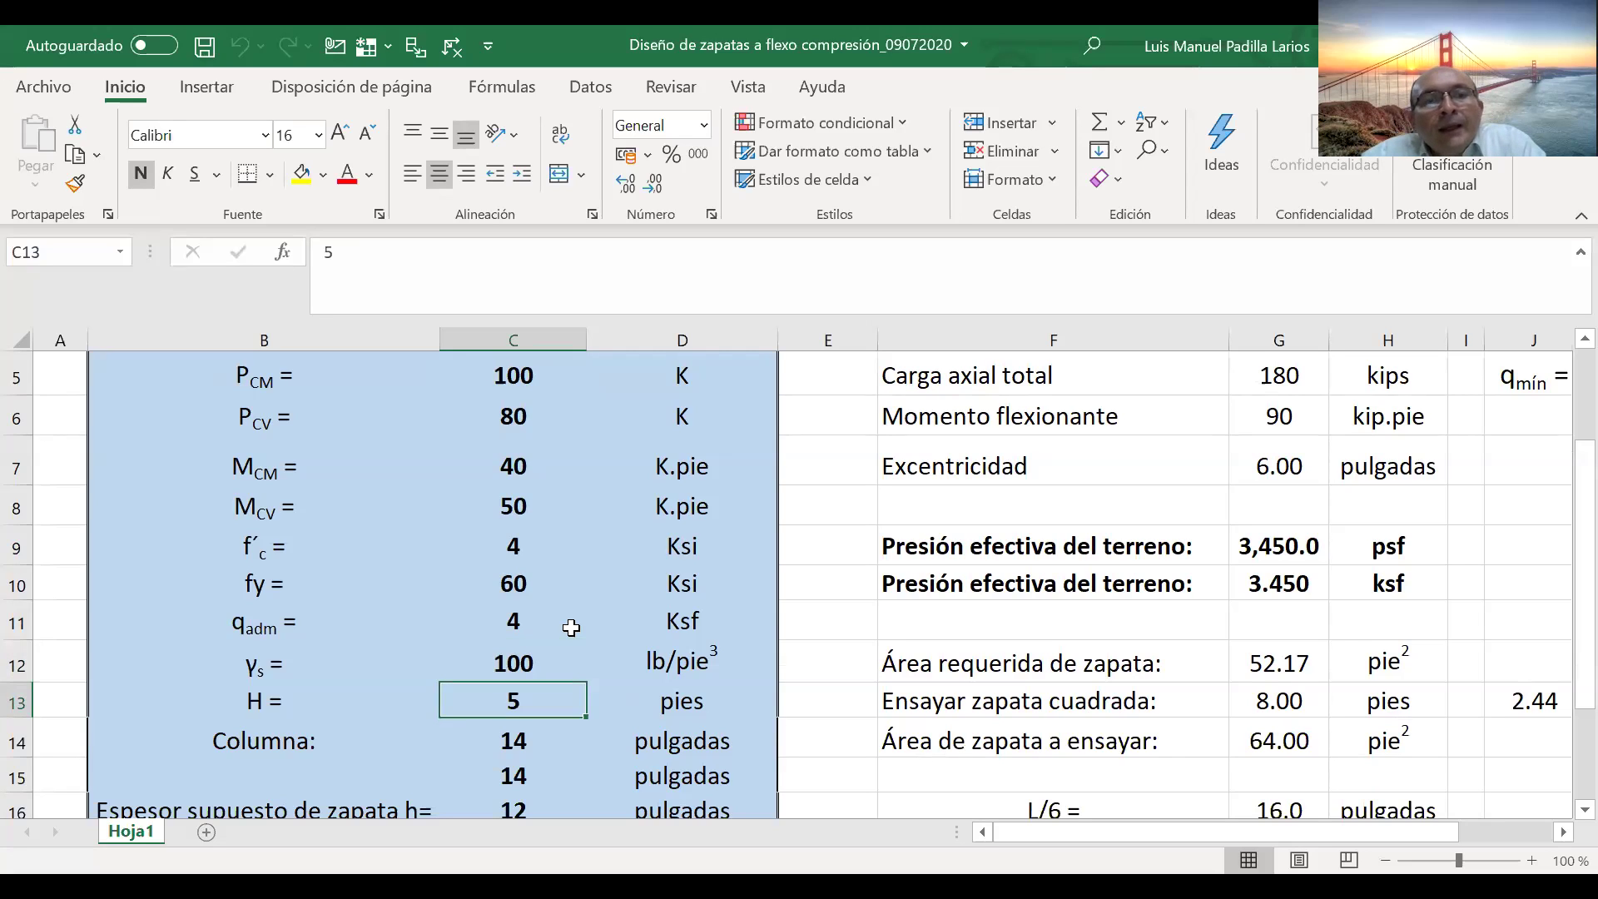
pyautogui.press('Left')
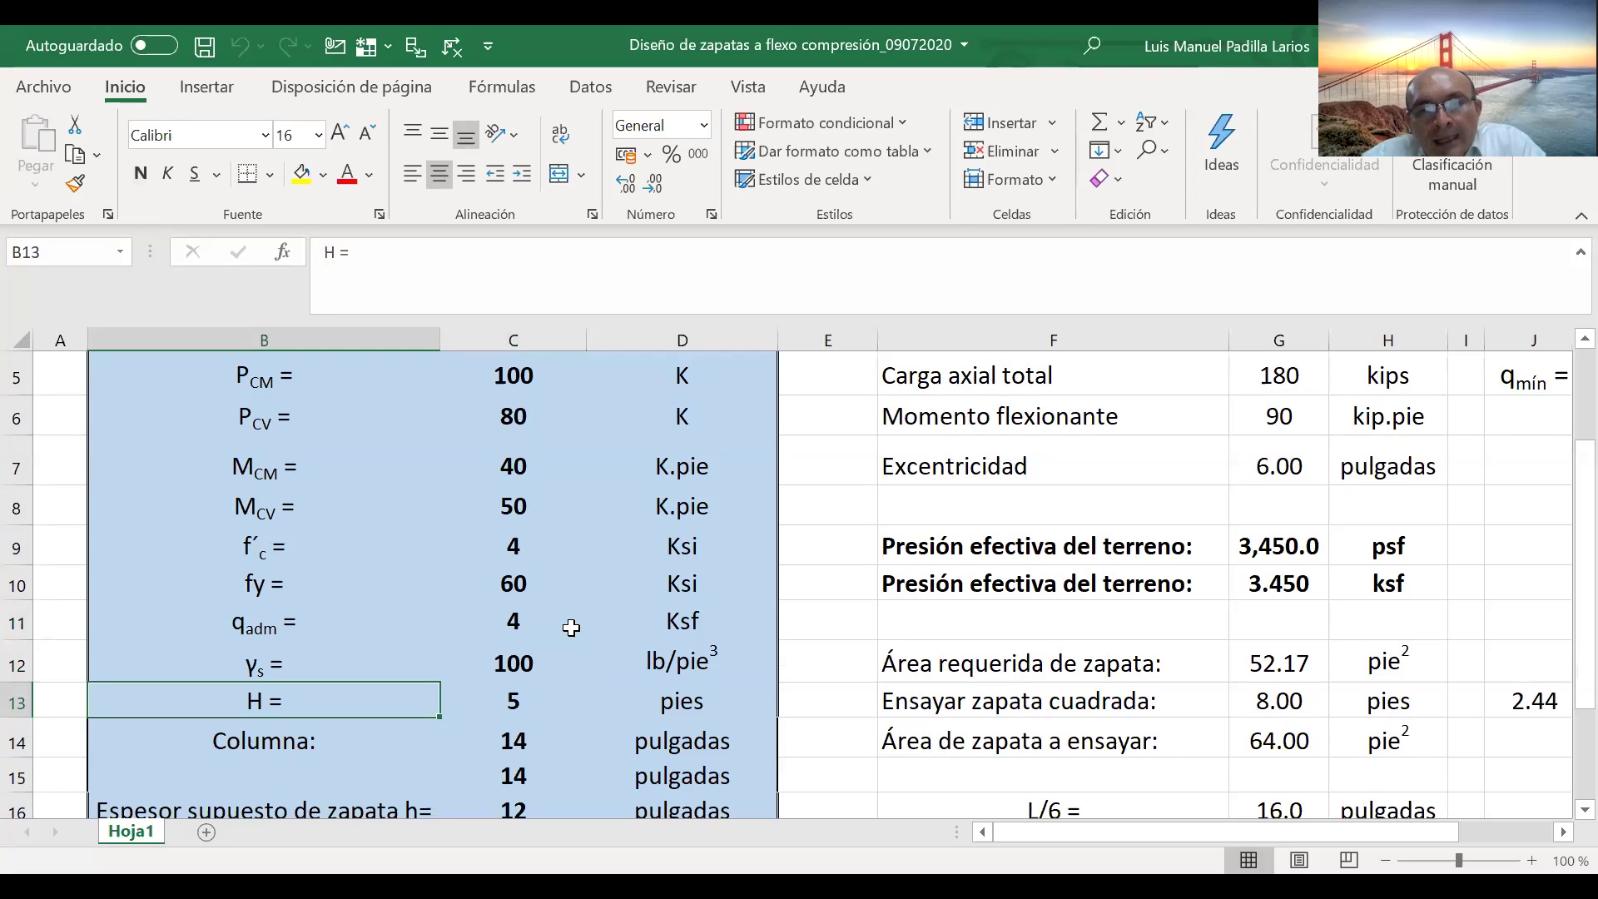
pyautogui.press('Right')
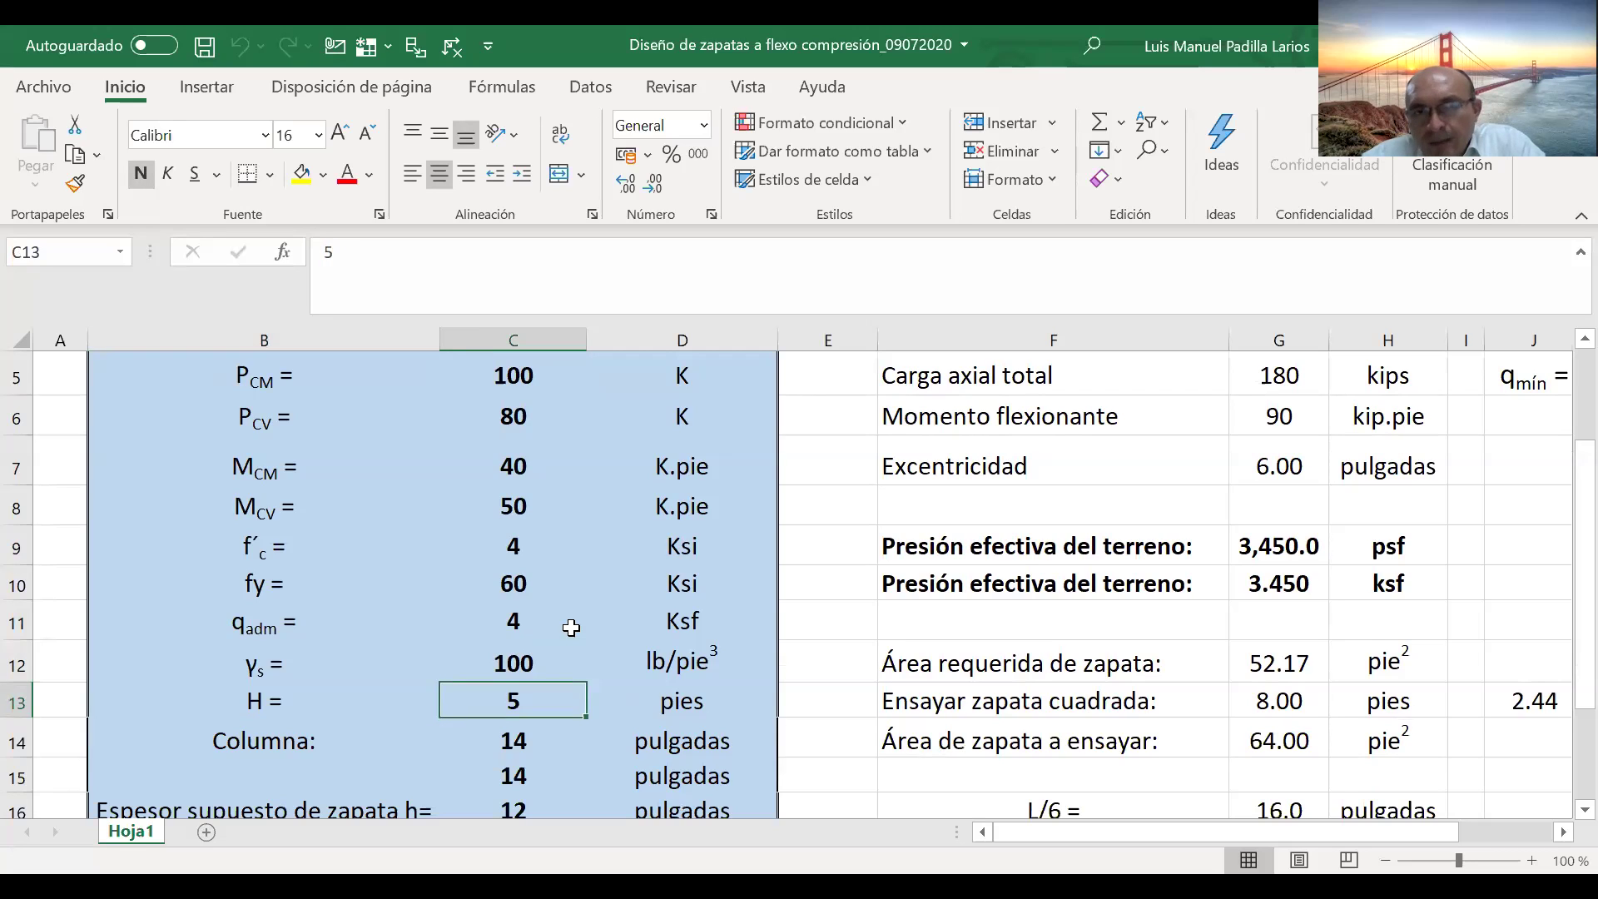
pyautogui.press('Down')
pyautogui.press('Left')
pyautogui.press('Right')
pyautogui.press('Down')
pyautogui.press('Up')
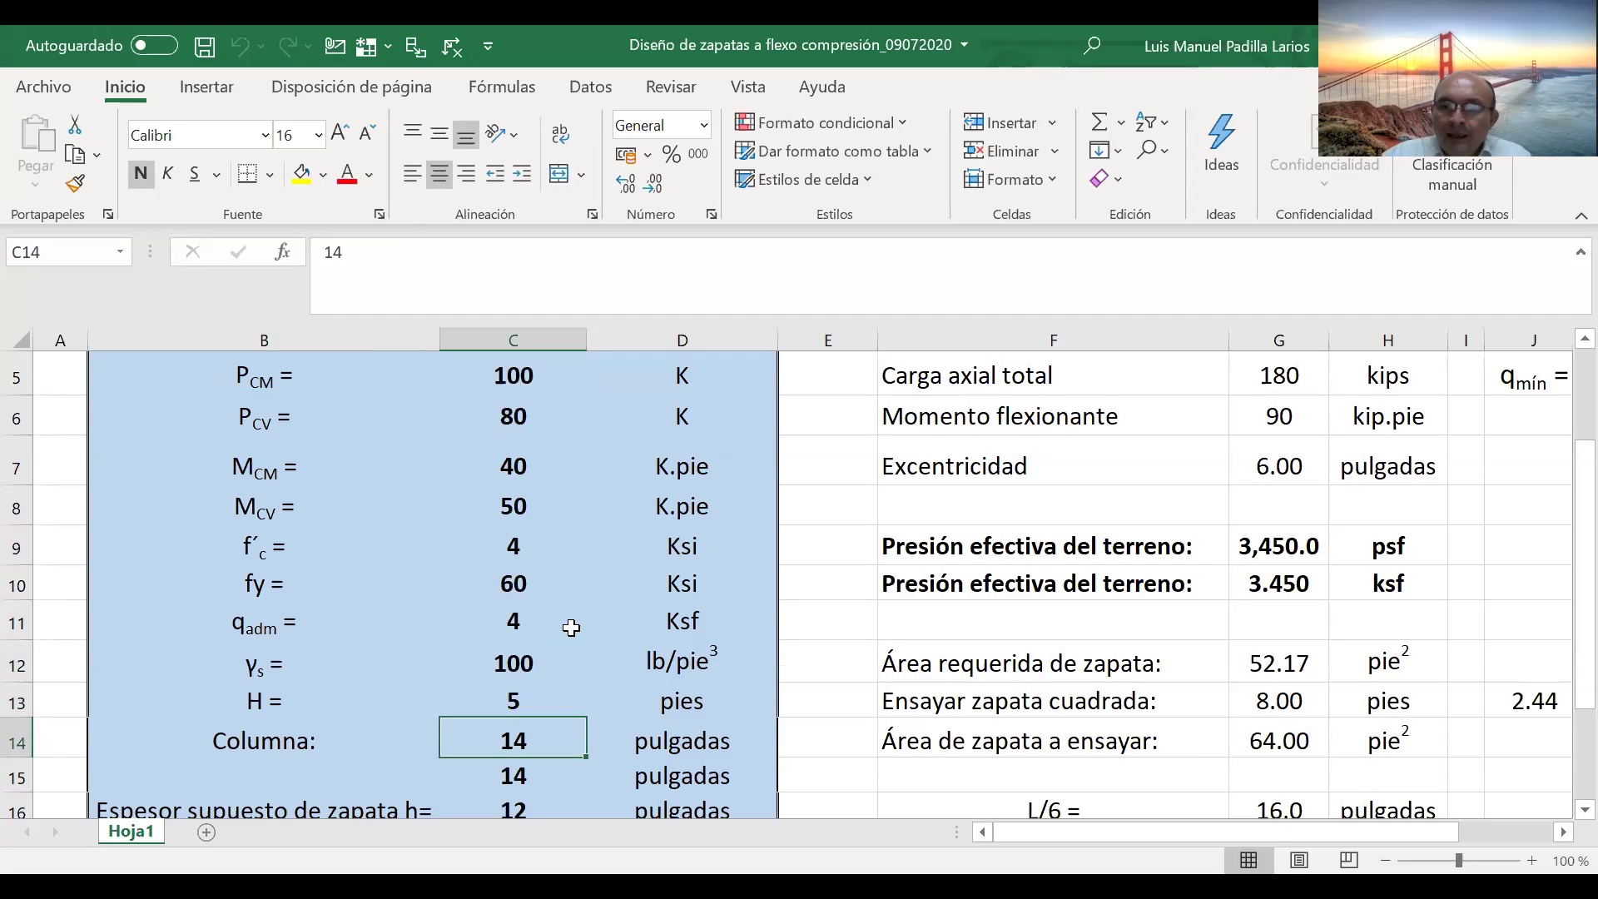
# - Go over the design parameters again from the dead axial load in C5 down to the column dimensions in C15
pyautogui.press('Up')
pyautogui.press('Up')
pyautogui.press('Up')
pyautogui.press('Up')
pyautogui.press('Up')
pyautogui.press('Up')
pyautogui.press('Up')
pyautogui.press('Up')
pyautogui.press('Up')
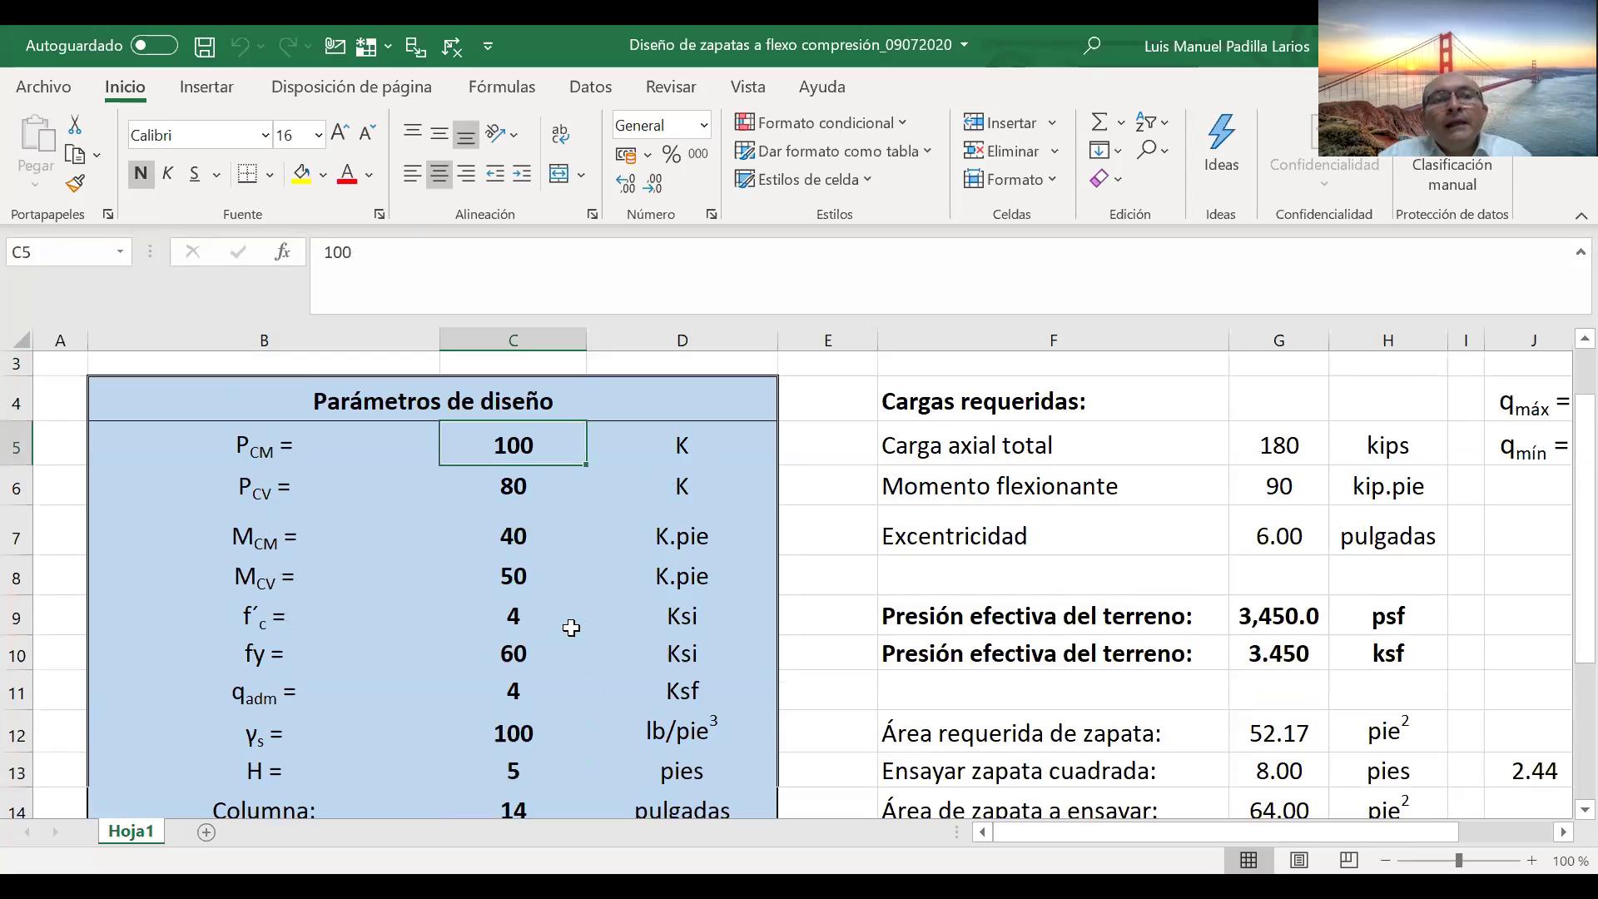
pyautogui.press('Down')
pyautogui.press('Down')
pyautogui.press('Down')
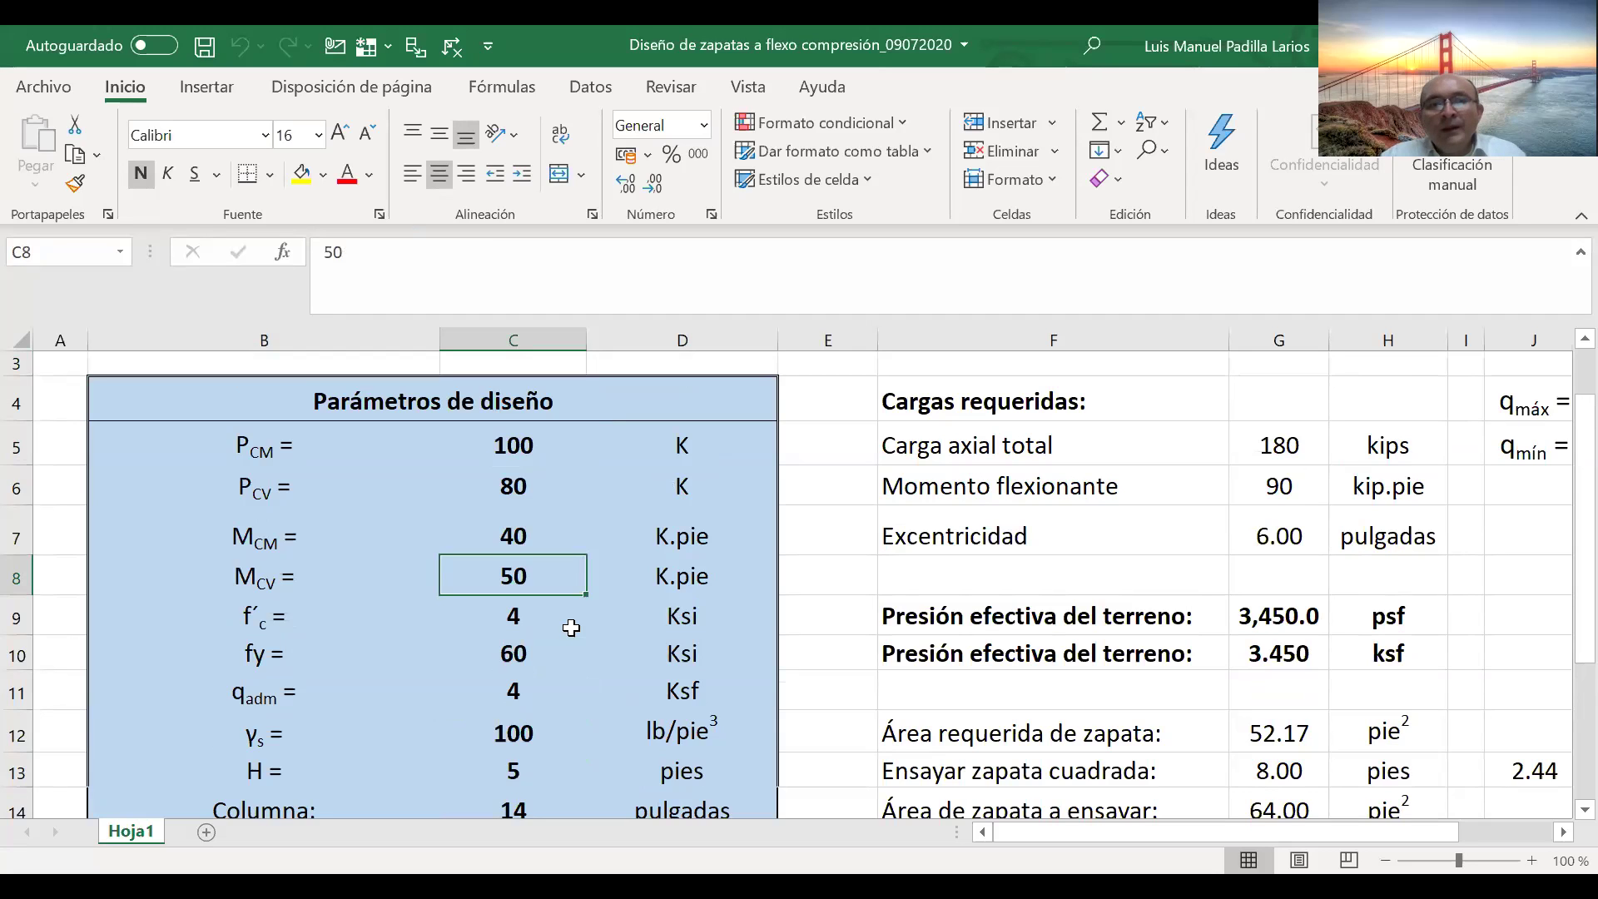
pyautogui.press('Down')
pyautogui.press('Down')
pyautogui.press('Down')
pyautogui.press('Down')
pyautogui.press('Down')
pyautogui.press('Down')
pyautogui.press('Down')
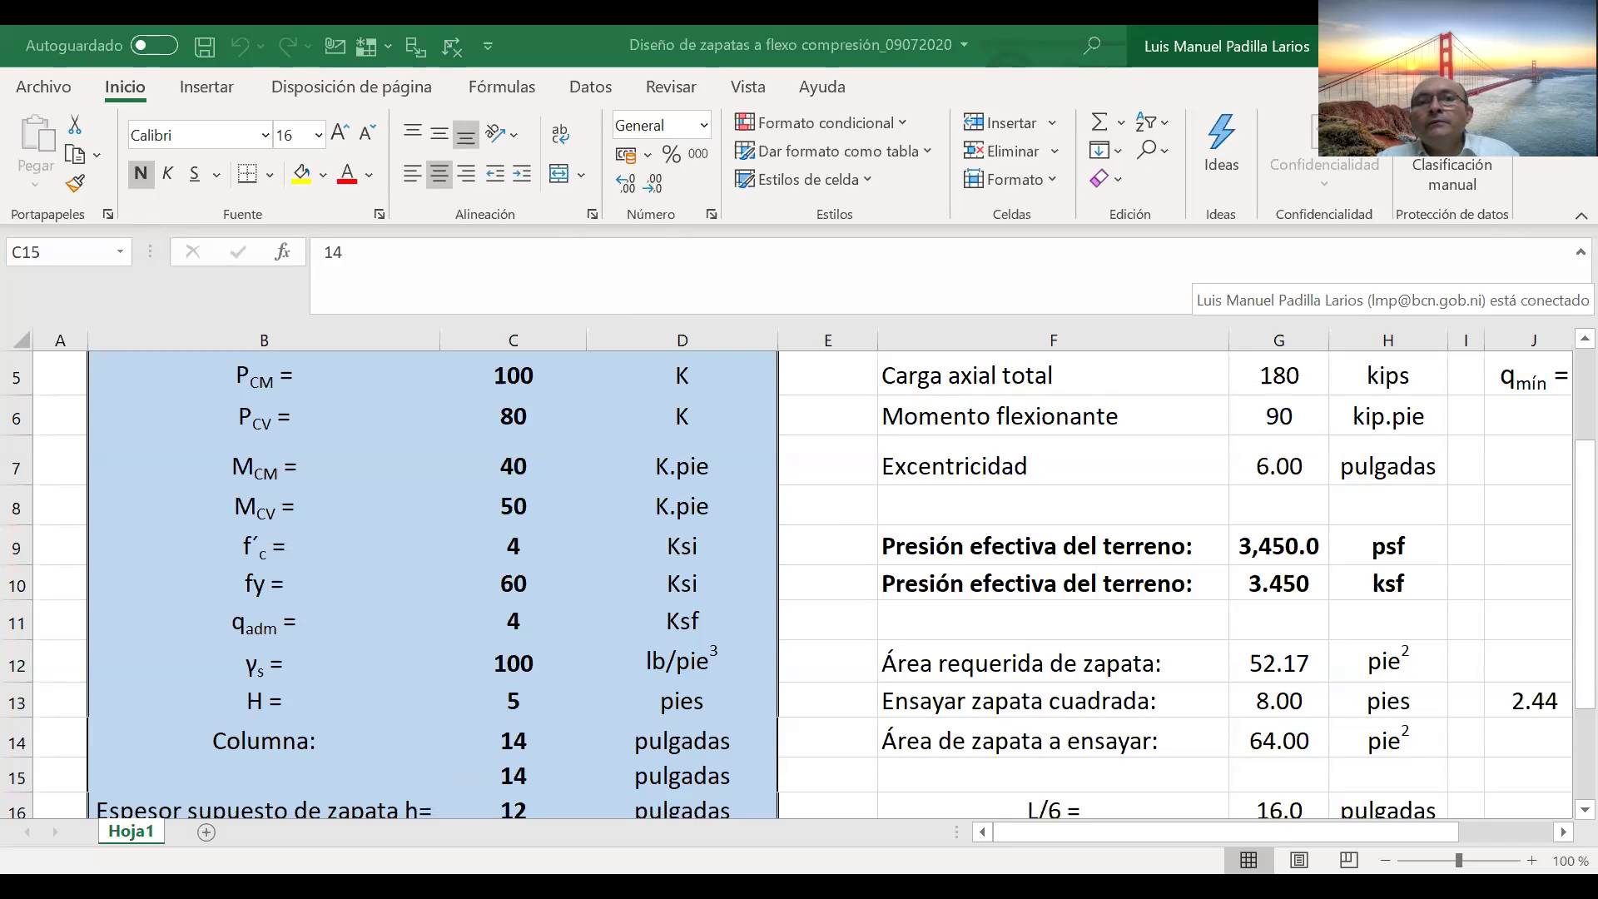
# - Examine the assumed footing thickness in row 16 against the column dimensions in C14:C15
pyautogui.scroll(-1, 783, 537)
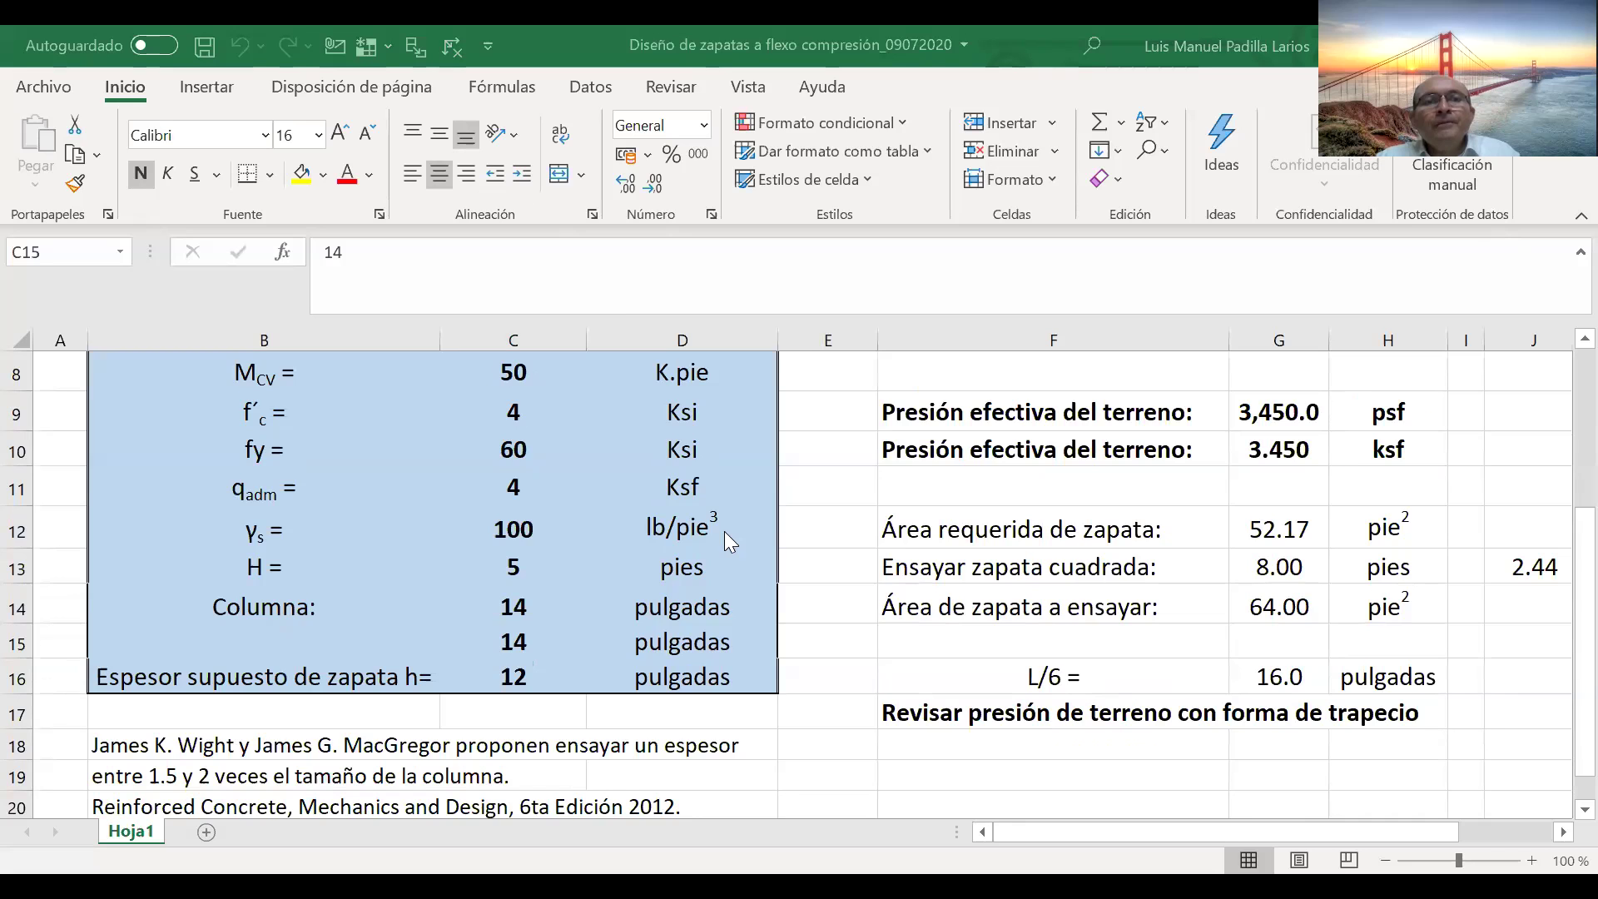
pyautogui.scroll(2, 724, 531)
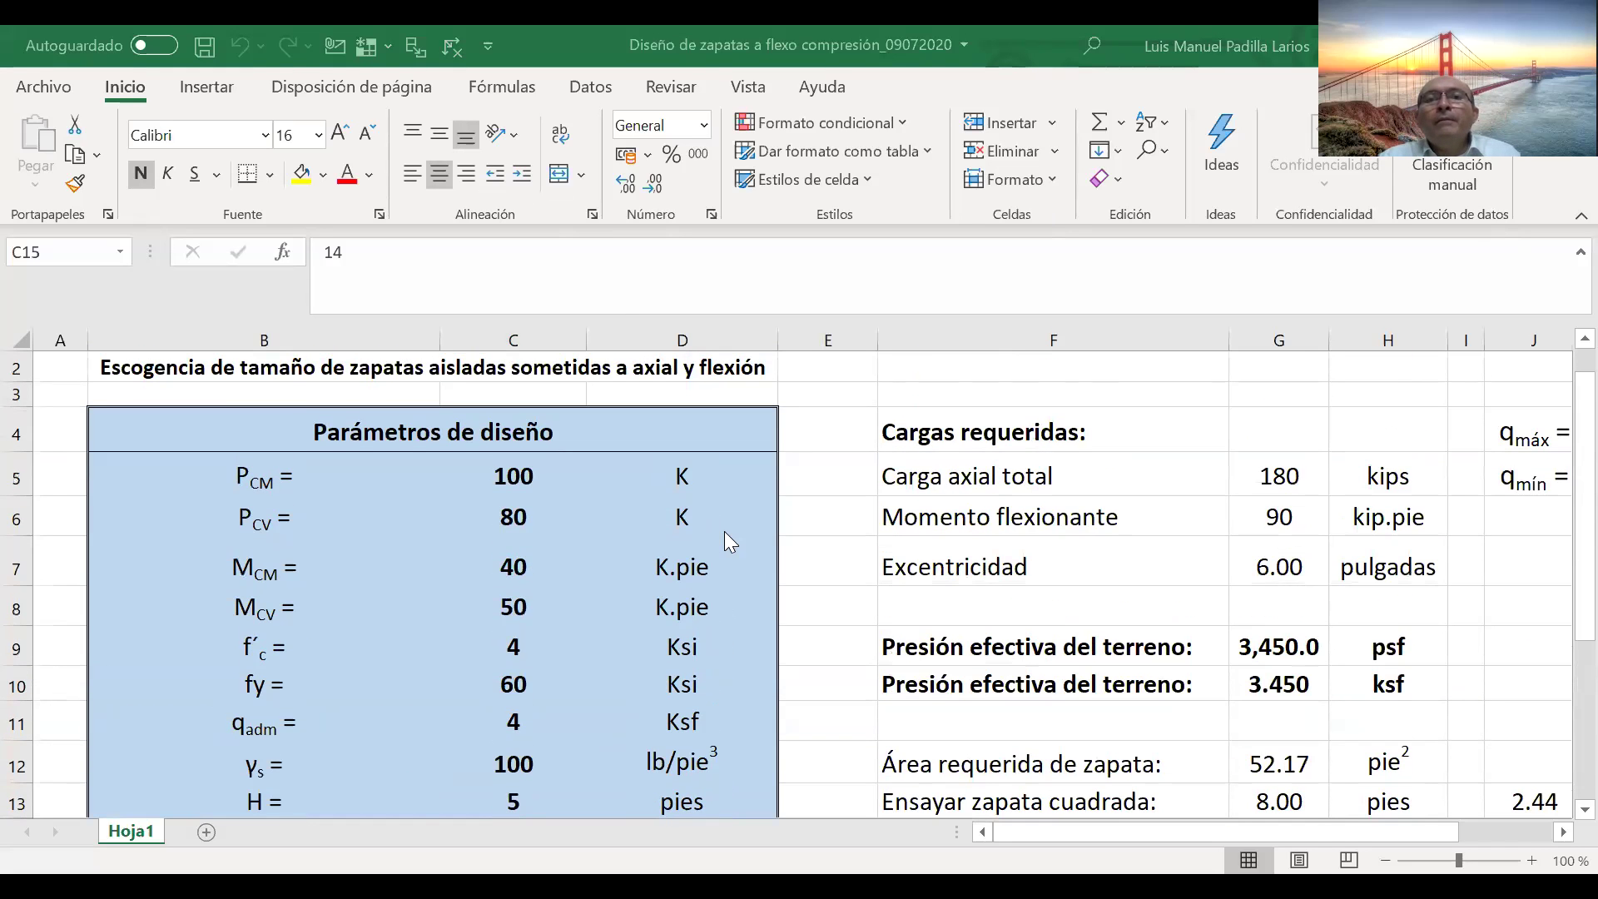
pyautogui.scroll(-3, 724, 531)
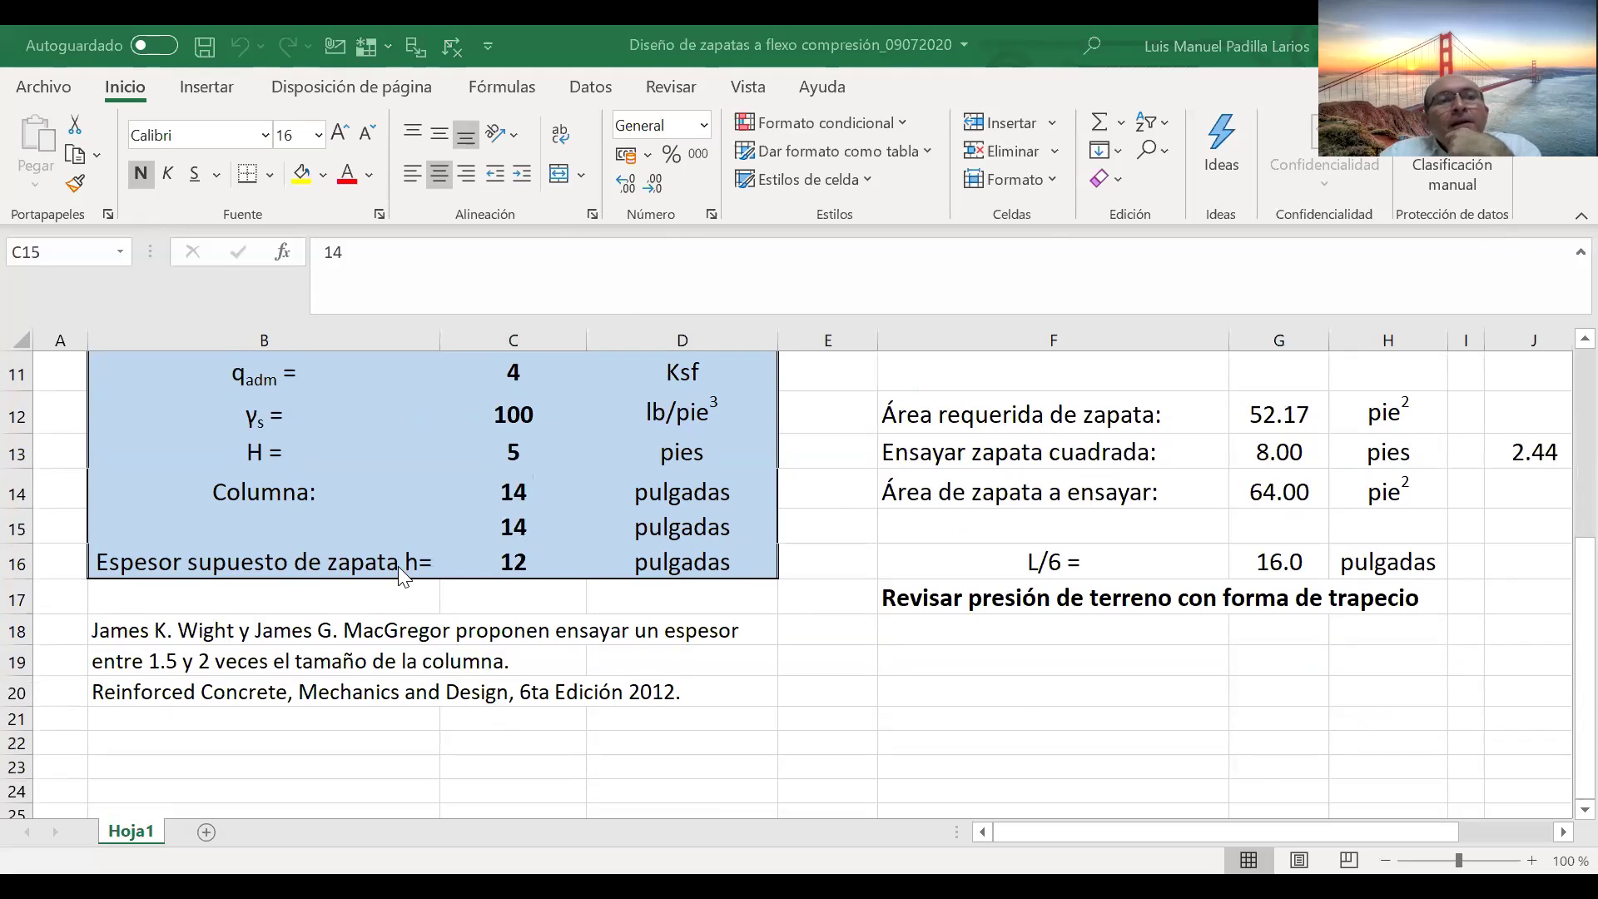
pyautogui.click(333, 566)
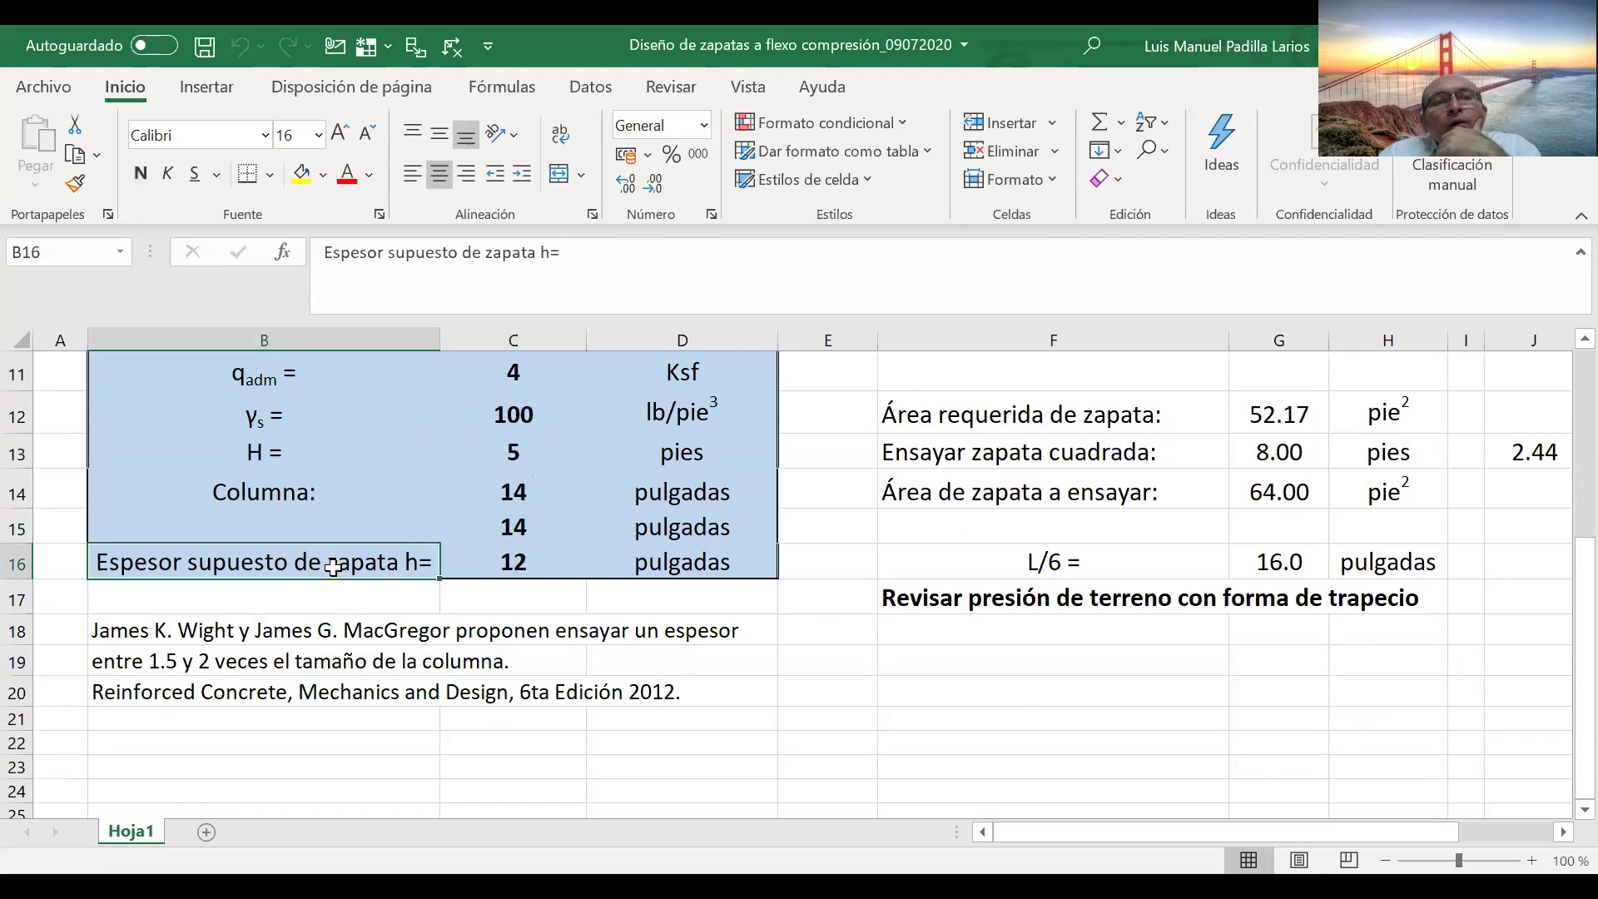
pyautogui.click(531, 560)
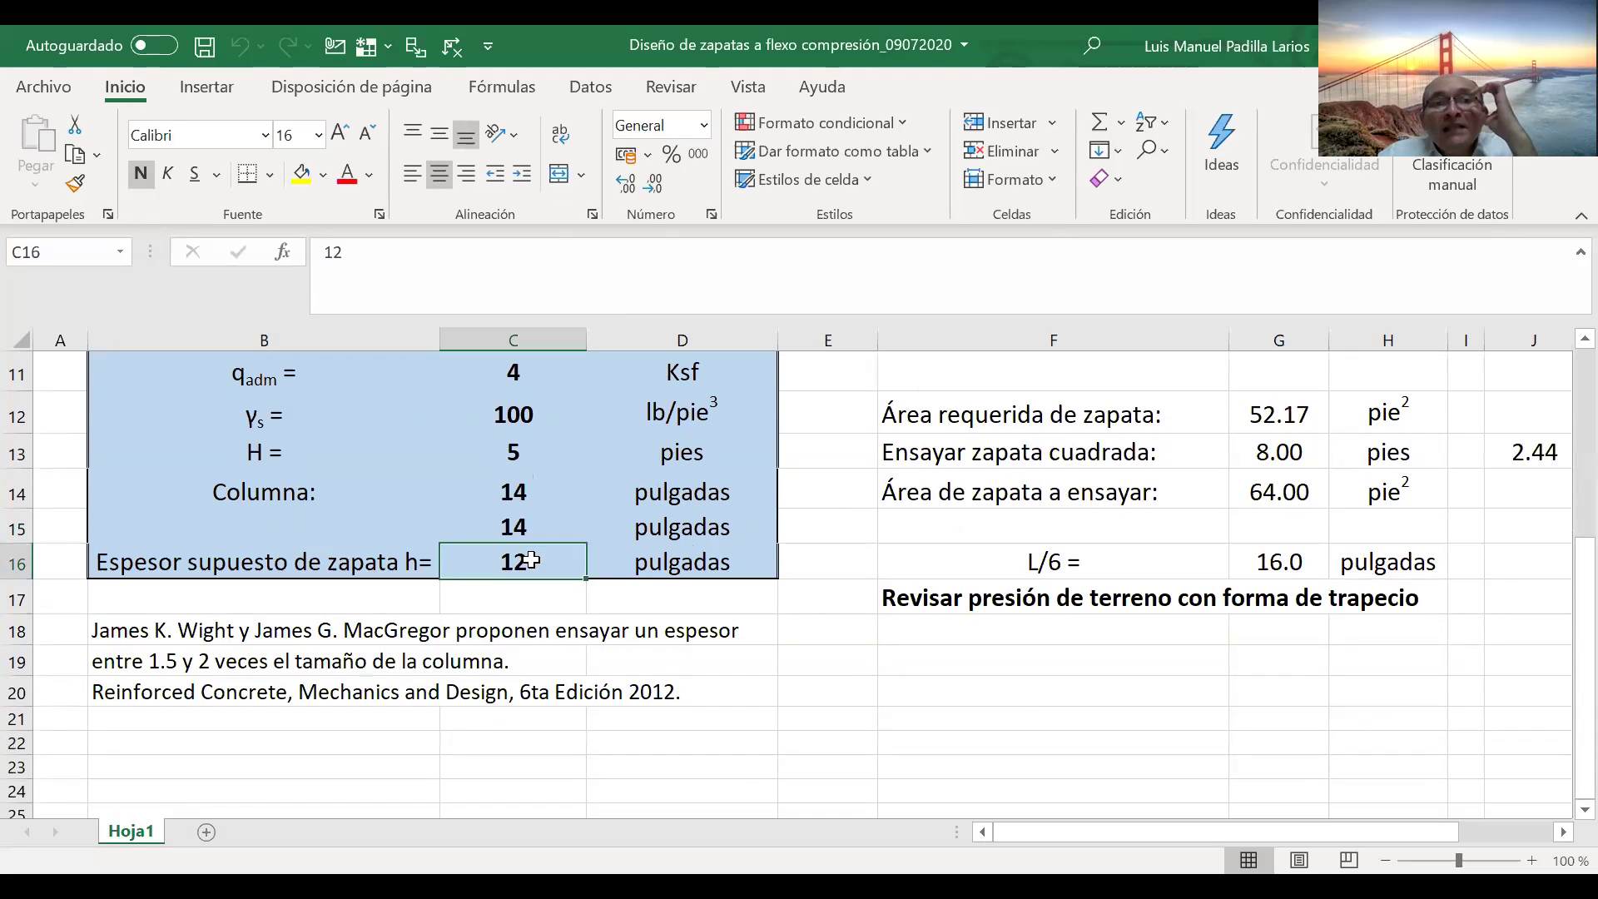
pyautogui.click(543, 589)
pyautogui.click(548, 552)
pyautogui.click(541, 524)
pyautogui.click(540, 493)
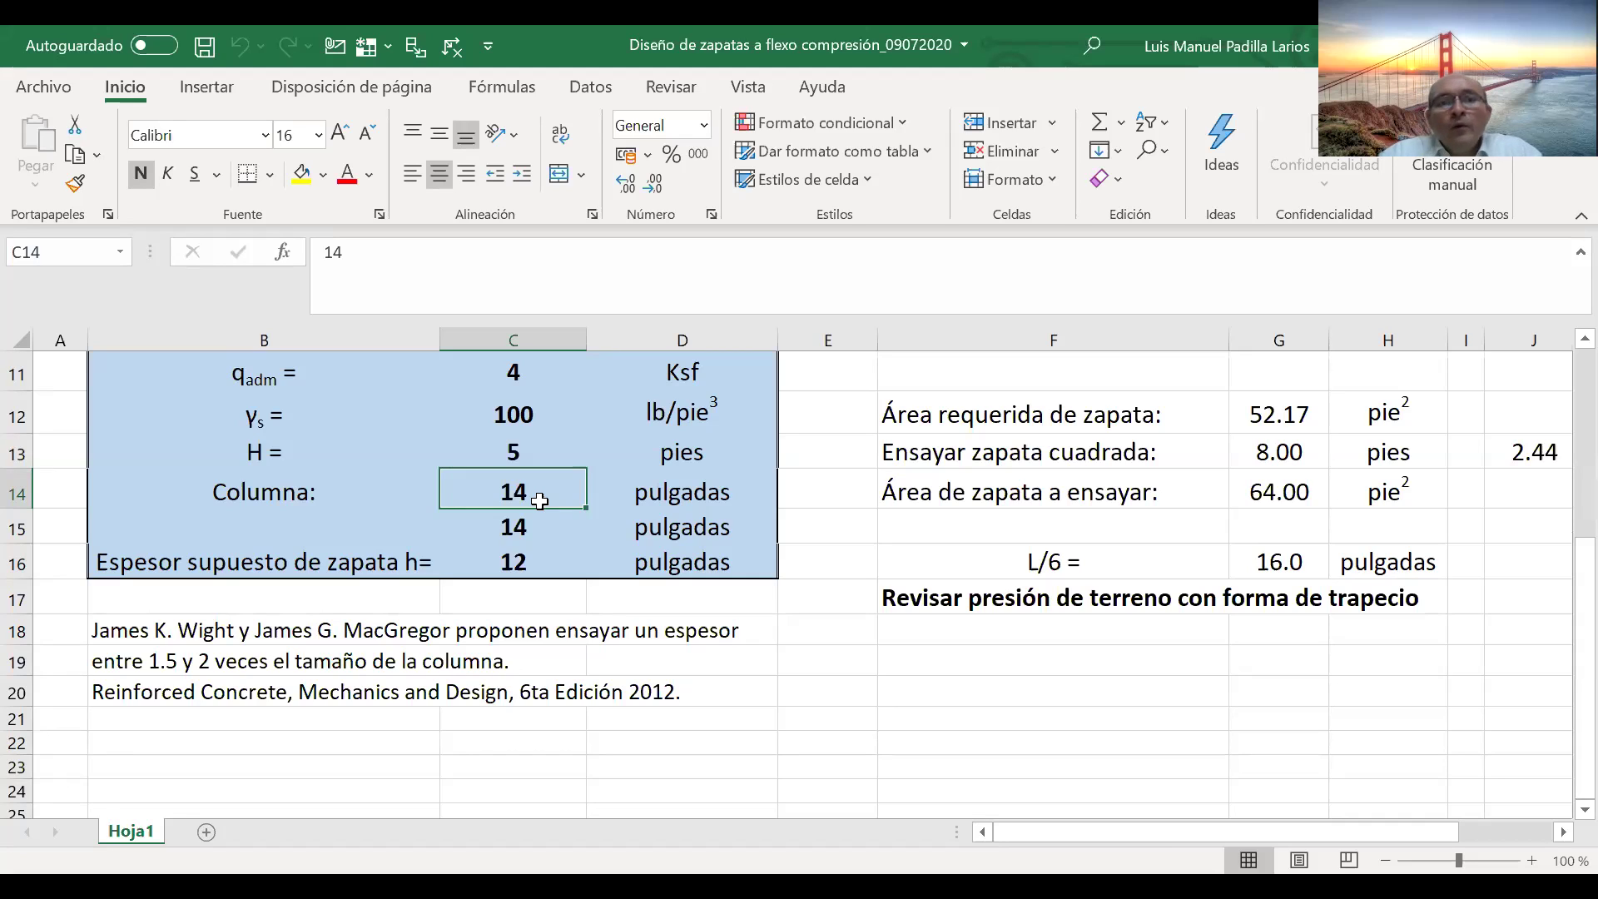
# - Read the note on the recommended trial thickness and its book reference in B18:B20
pyautogui.press('Down')
pyautogui.press('Down')
pyautogui.press('Down')
pyautogui.press('Down')
pyautogui.press('Left')
pyautogui.press('Left')
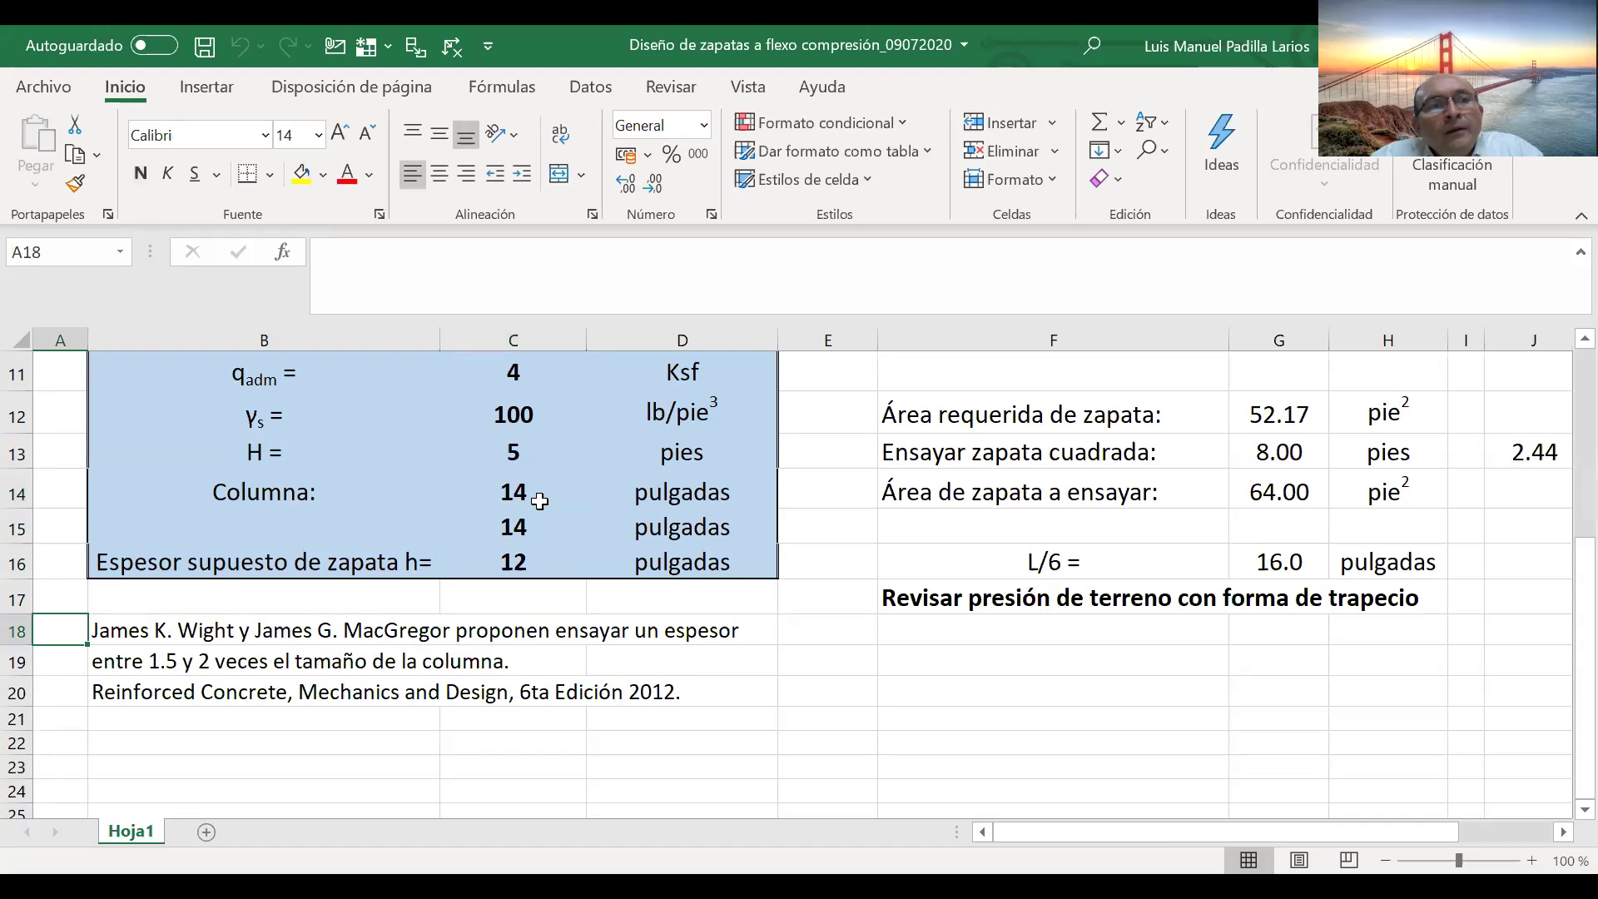
pyautogui.press('Right')
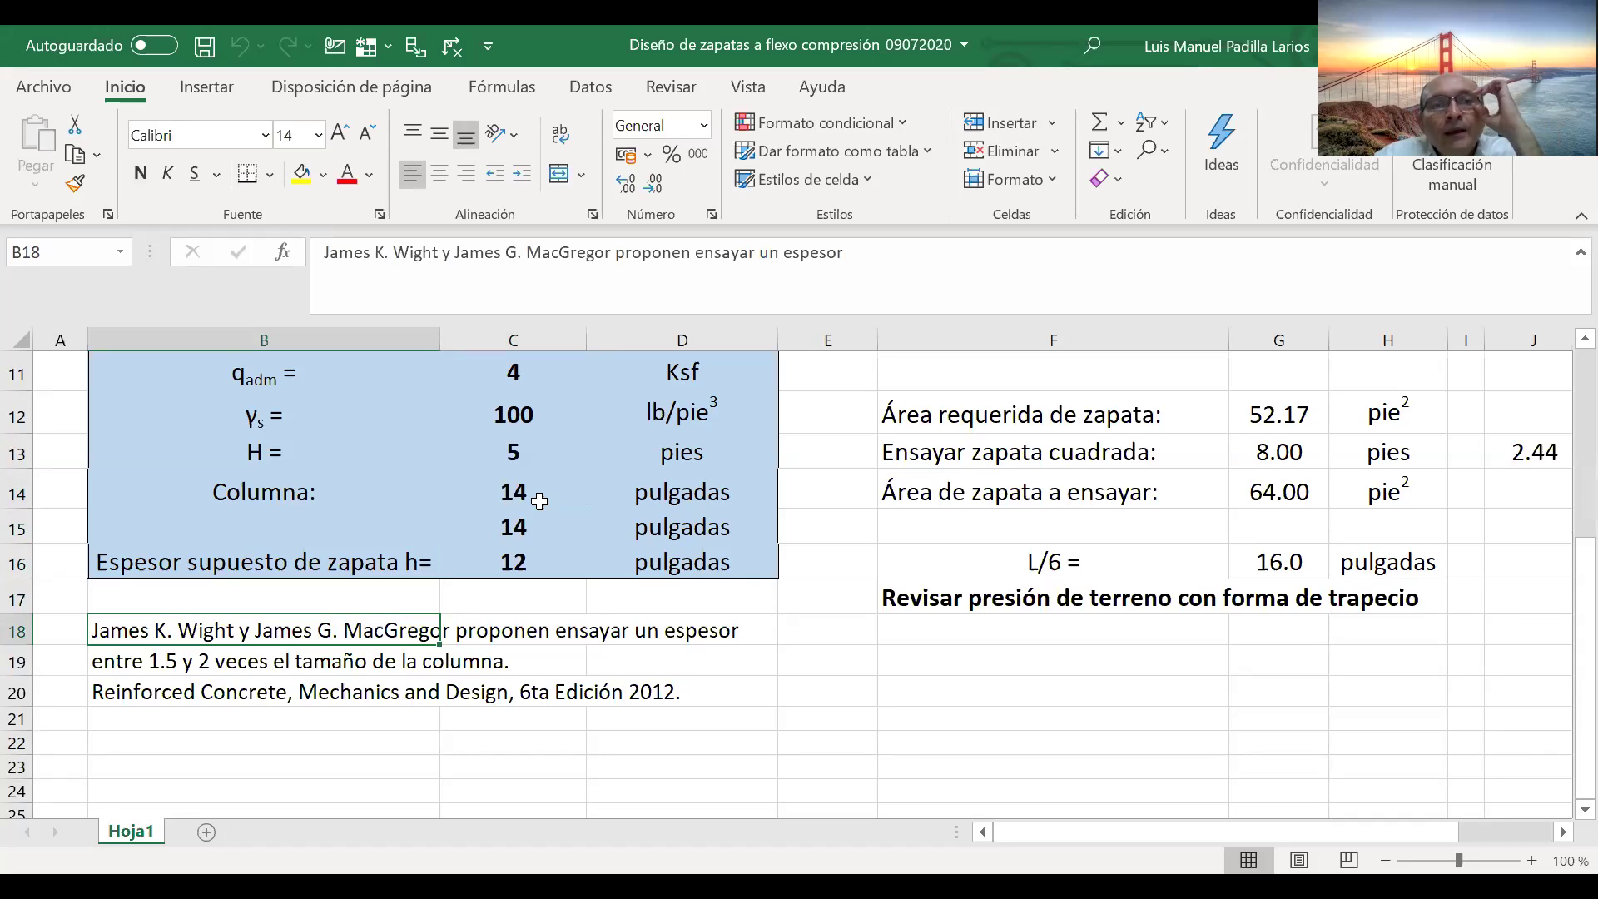
pyautogui.press('Right')
pyautogui.press('Left')
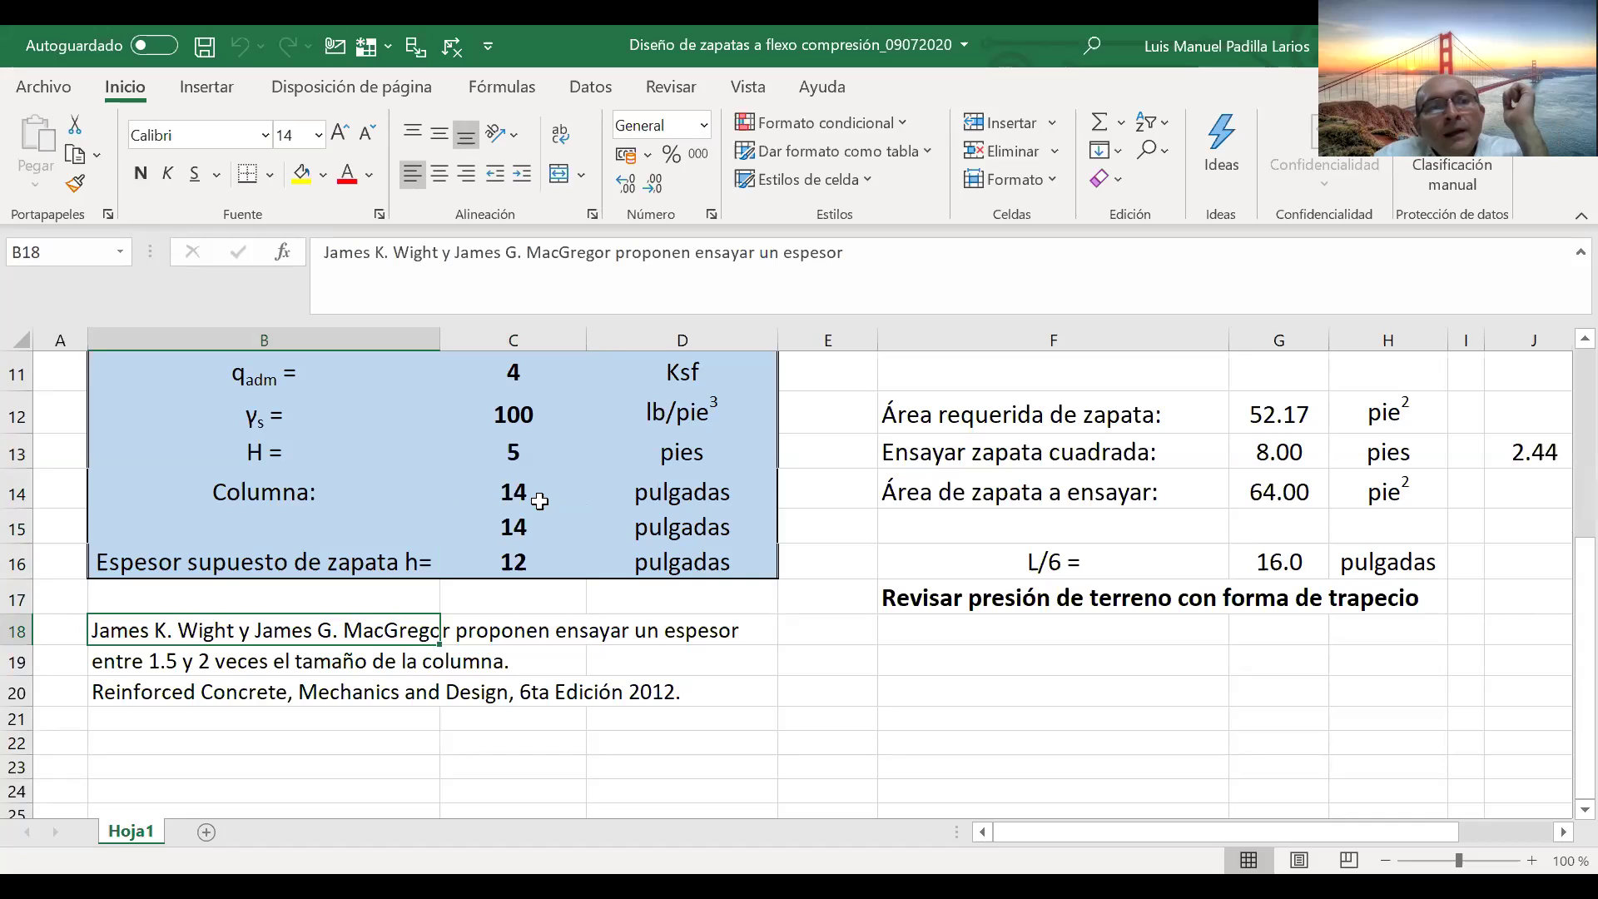
pyautogui.press('Down')
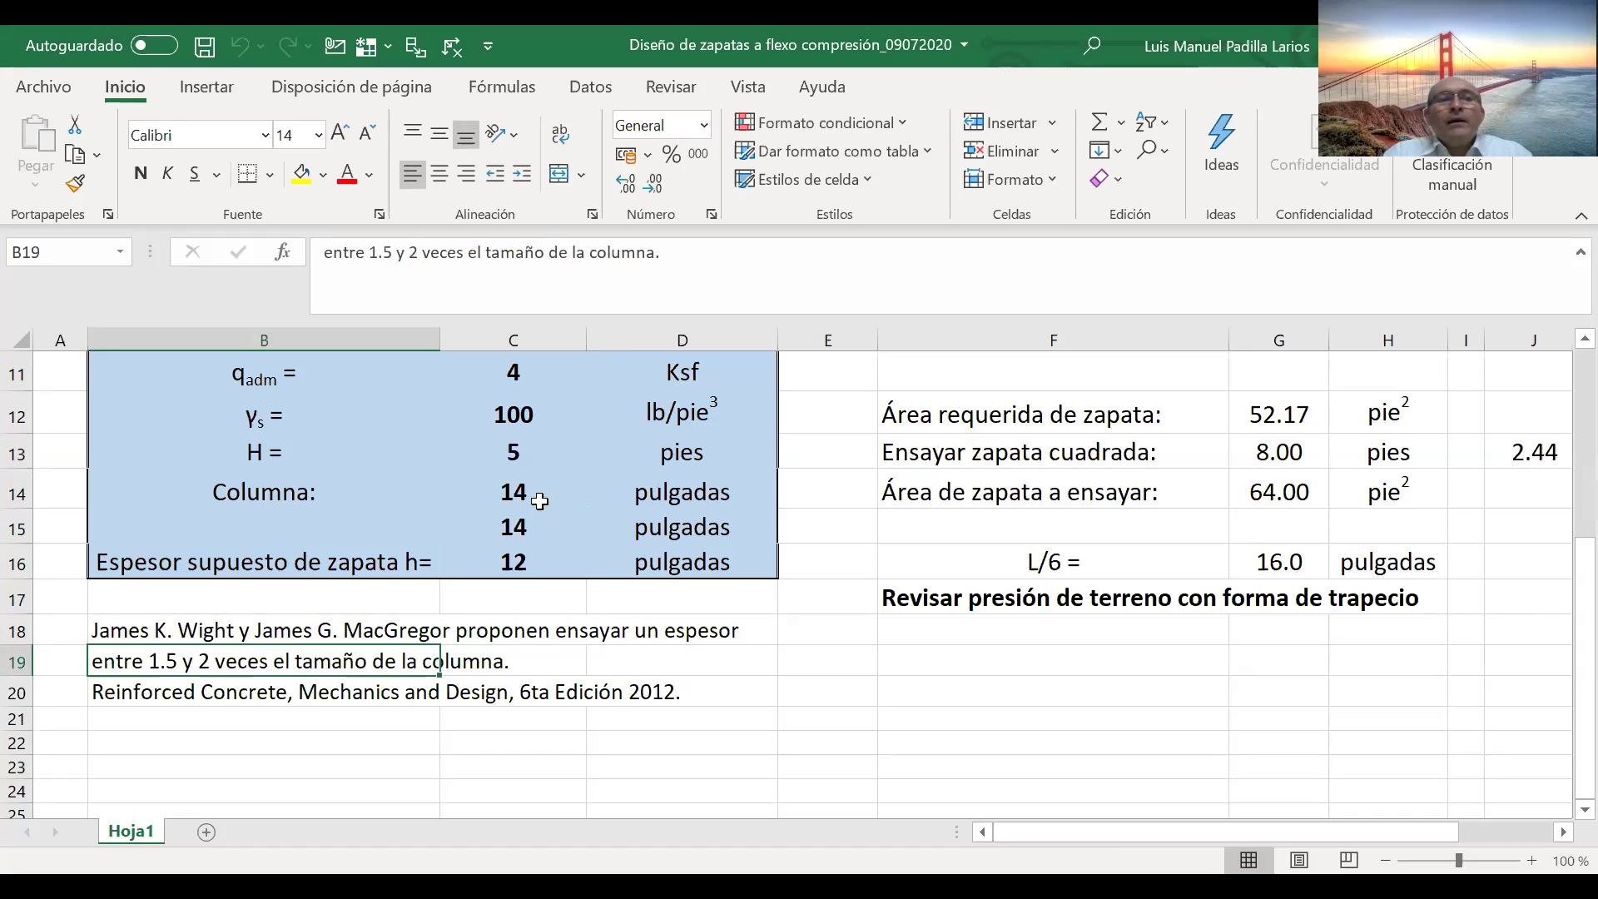
pyautogui.press('Down')
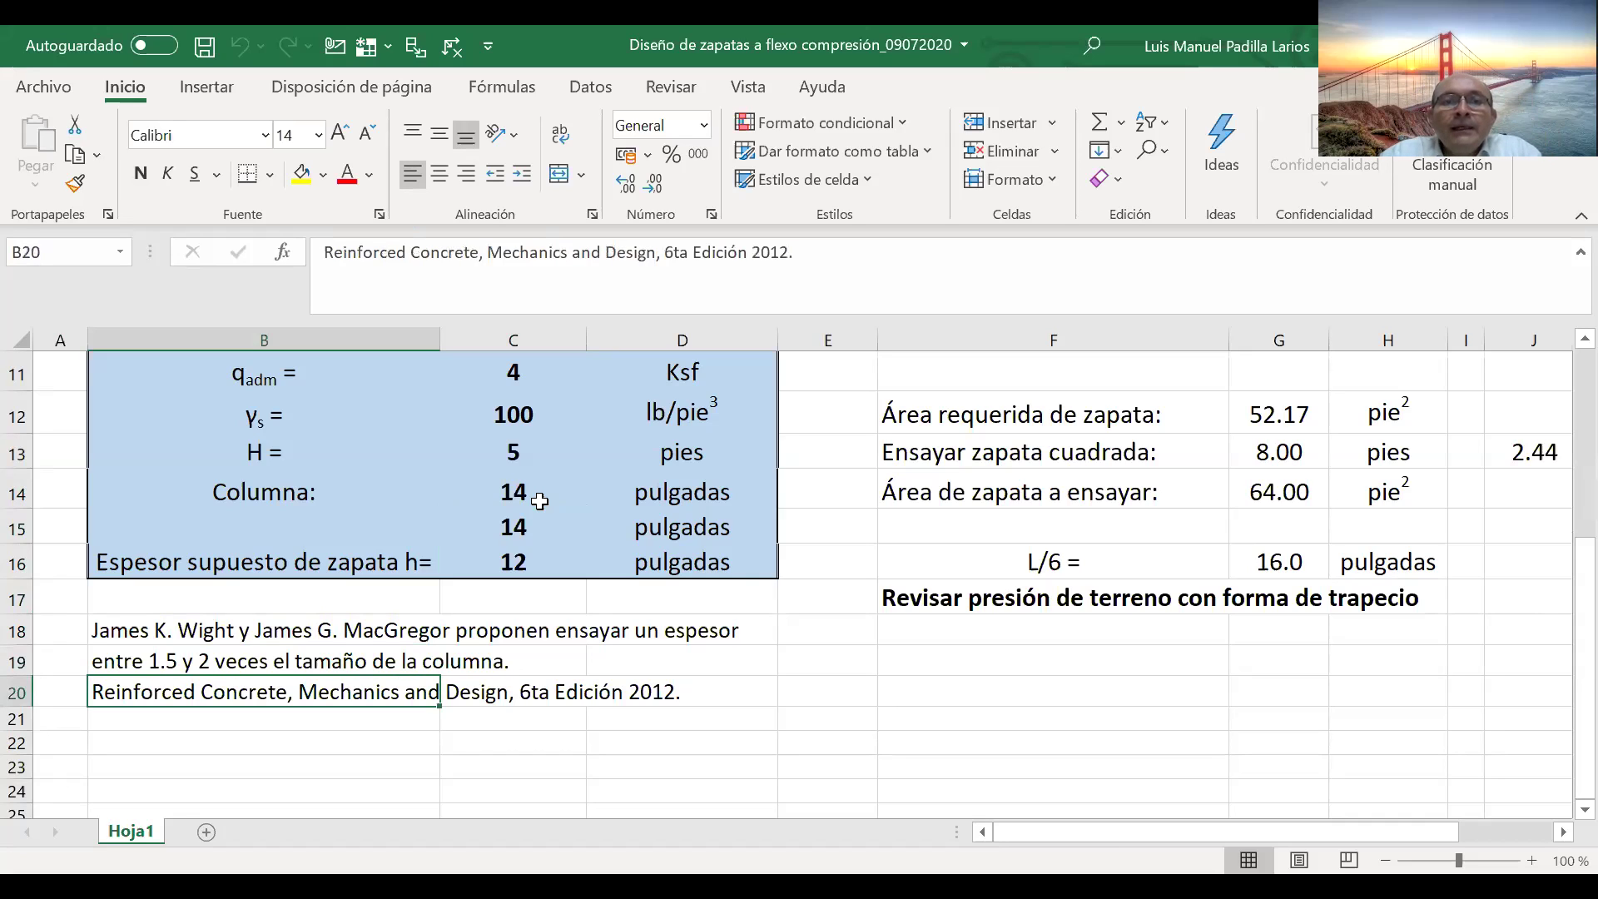
pyautogui.press('Right')
pyautogui.press('Right')
pyautogui.press('Left')
pyautogui.press('Left')
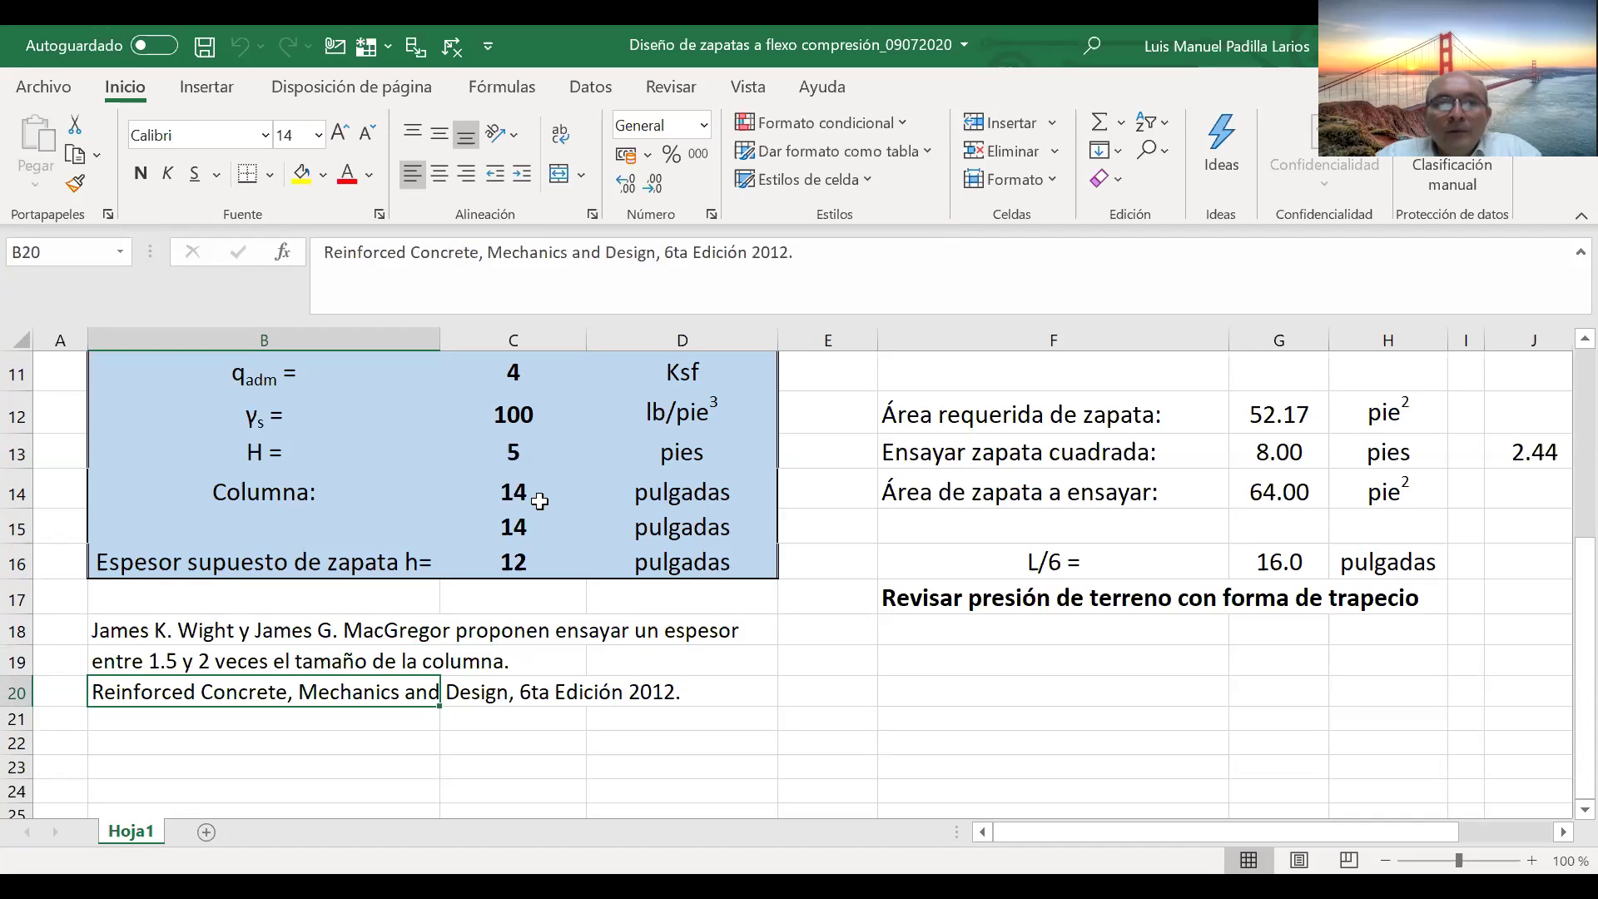
# - Check the assumed footing thickness in C16 against the thickness recommendation in row 19
pyautogui.press('Up')
pyautogui.press('Up')
pyautogui.press('Up')
pyautogui.press('Up')
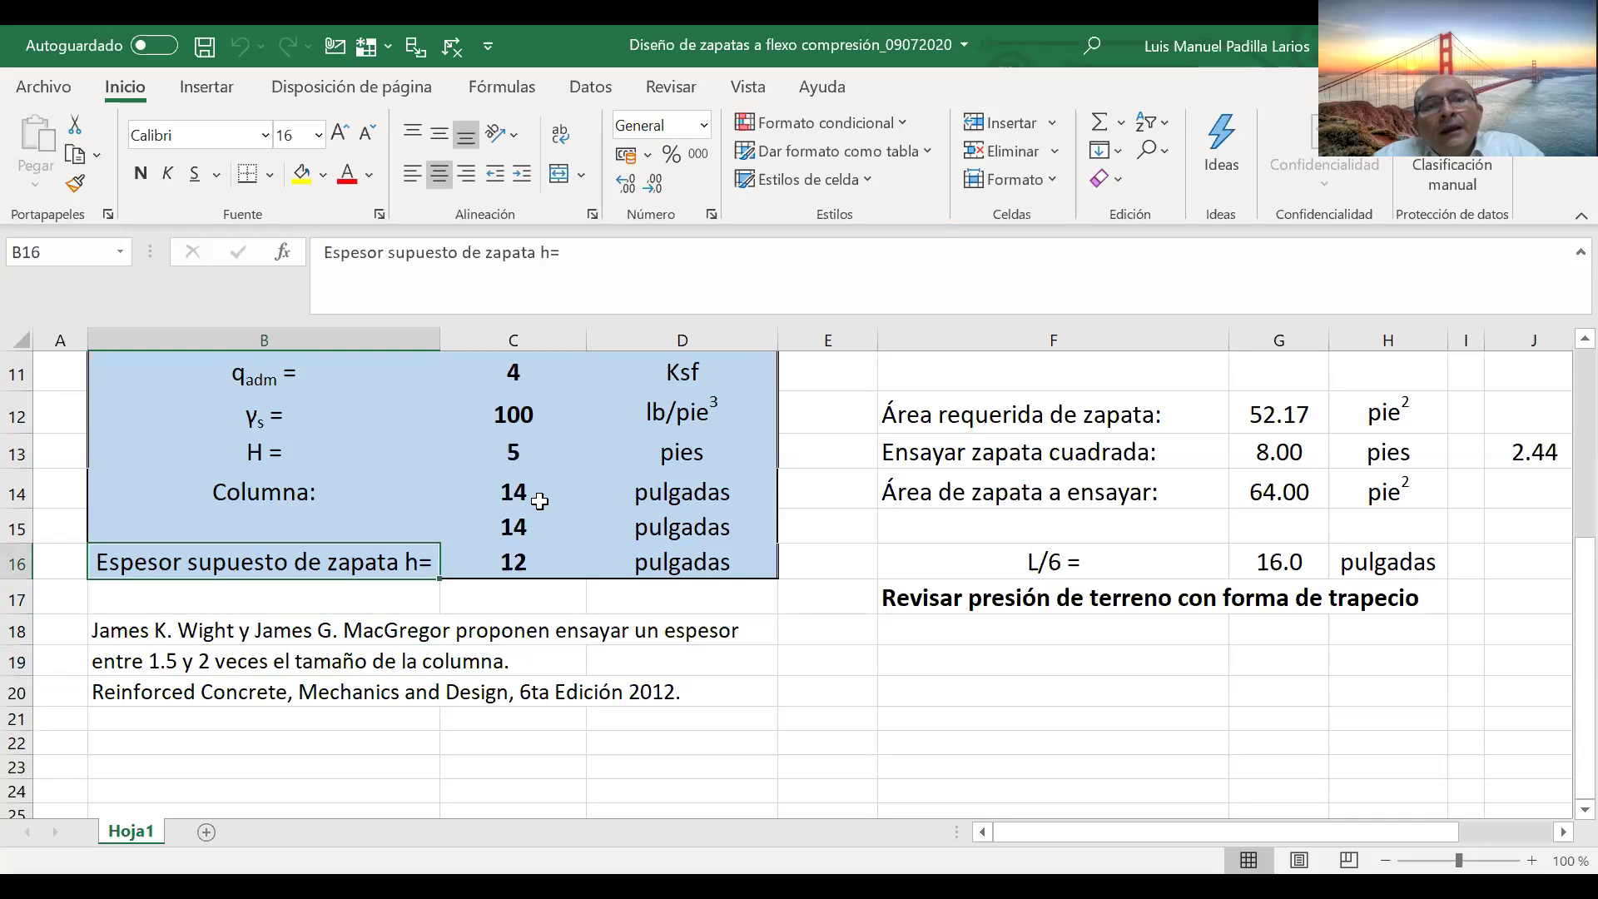
pyautogui.press('Right')
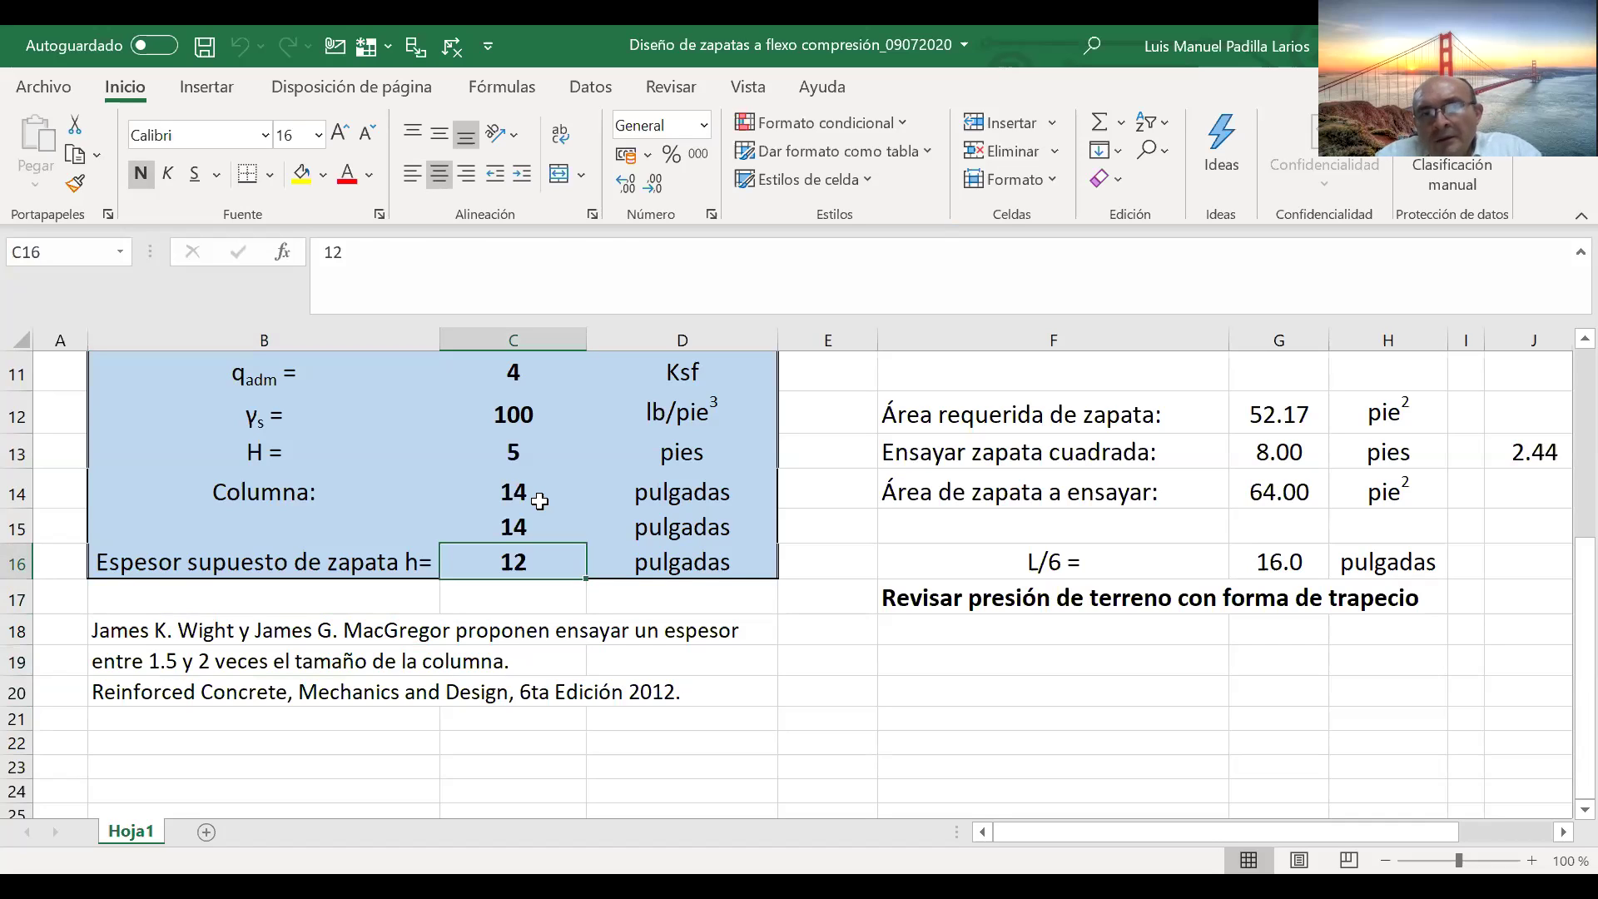
pyautogui.press('Down')
pyautogui.press('Down')
pyautogui.press('Down')
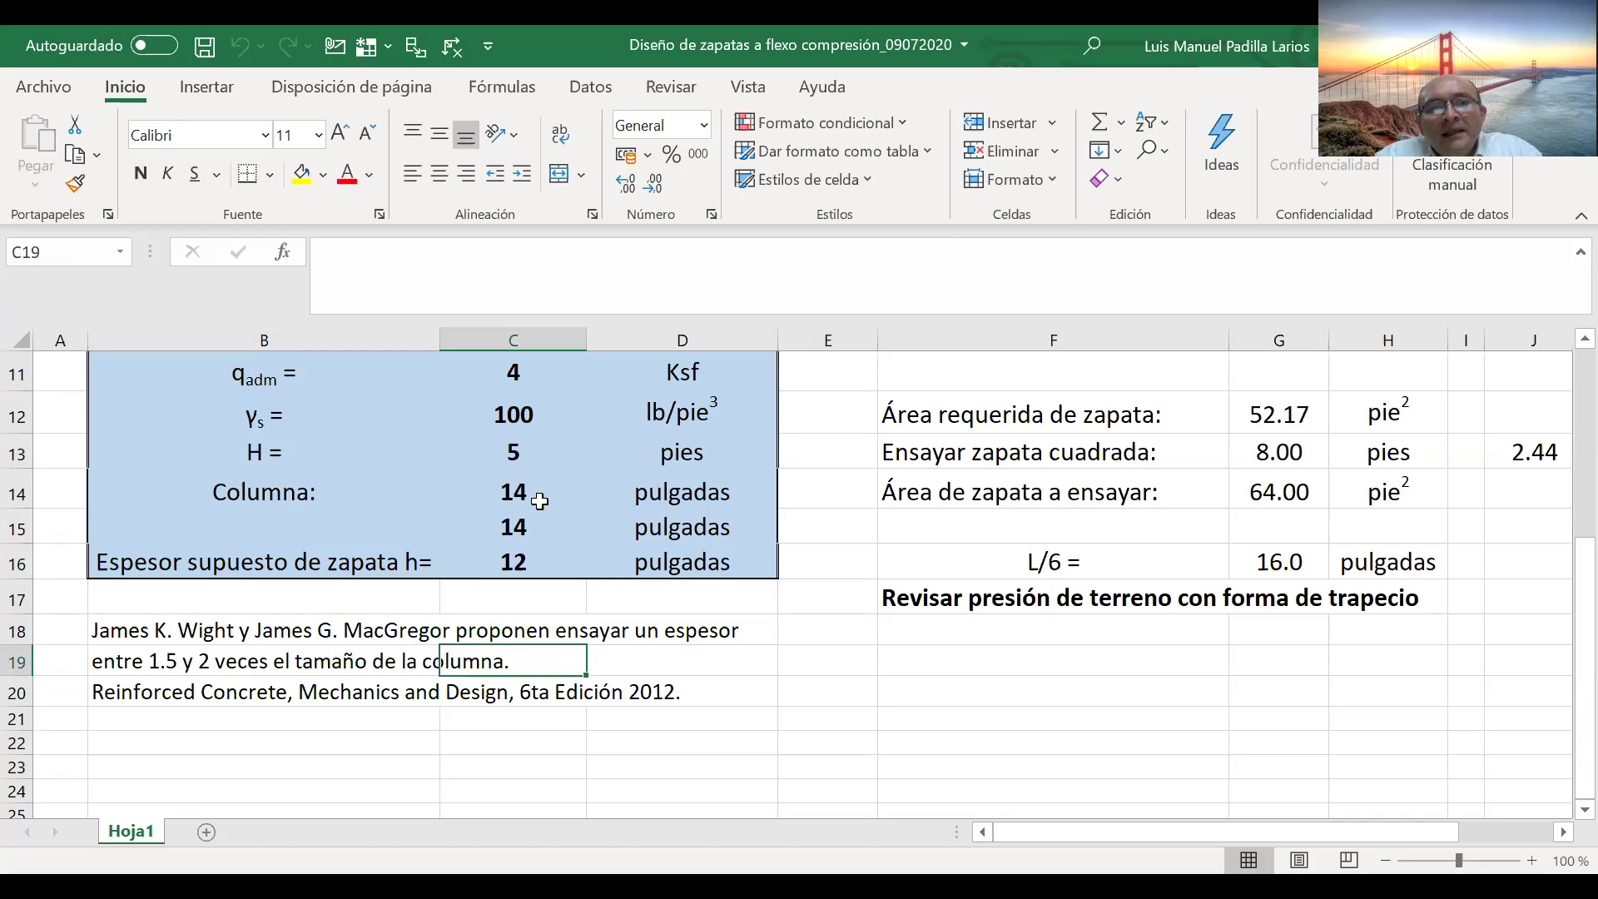
# - Look over the assumed footing thickness in row 16 again, from the recommendation in row 19 up to C16
pyautogui.press('Left')
pyautogui.press('Left')
pyautogui.press('Right')
pyautogui.press('Up')
pyautogui.press('Up')
pyautogui.press('Up')
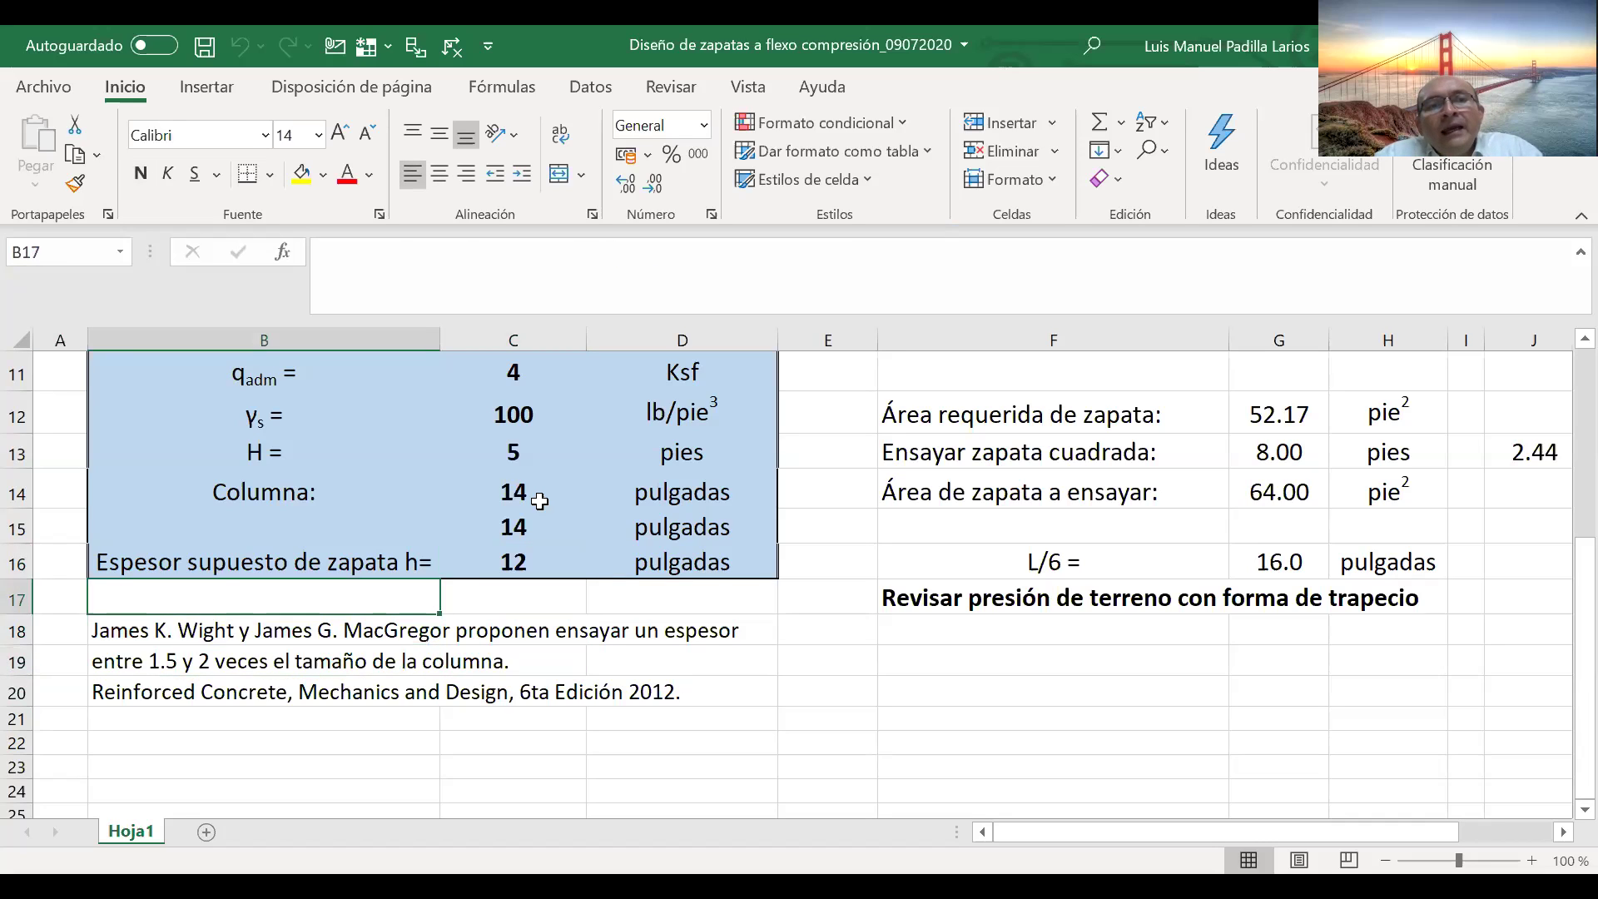
pyautogui.press('Right')
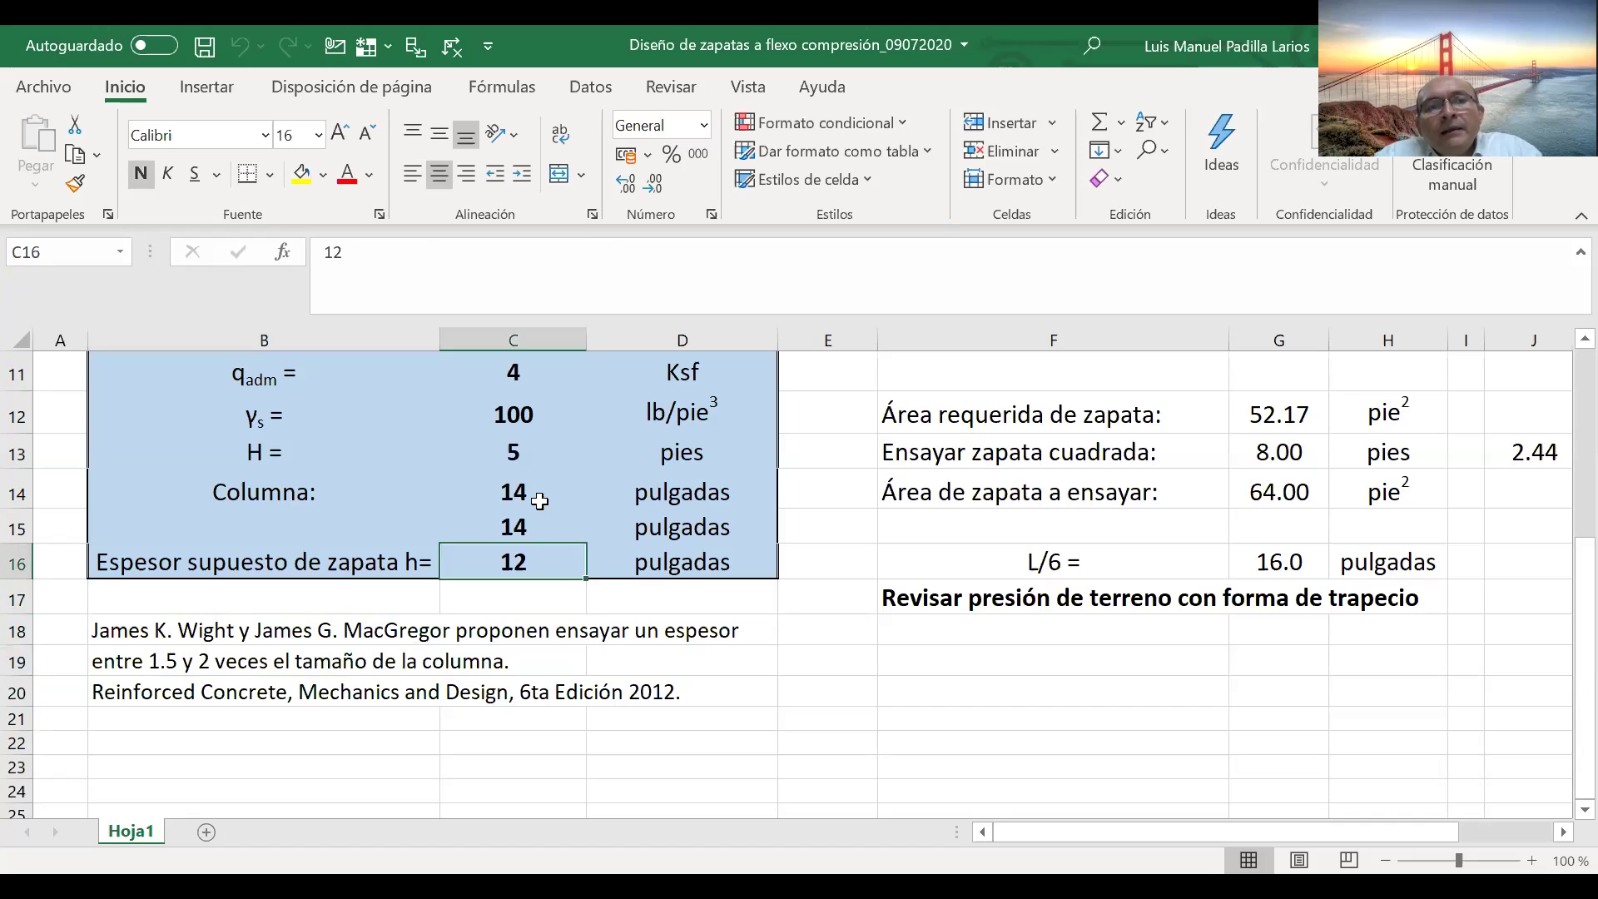
pyautogui.press('Left')
pyautogui.press('Left')
pyautogui.press('Right')
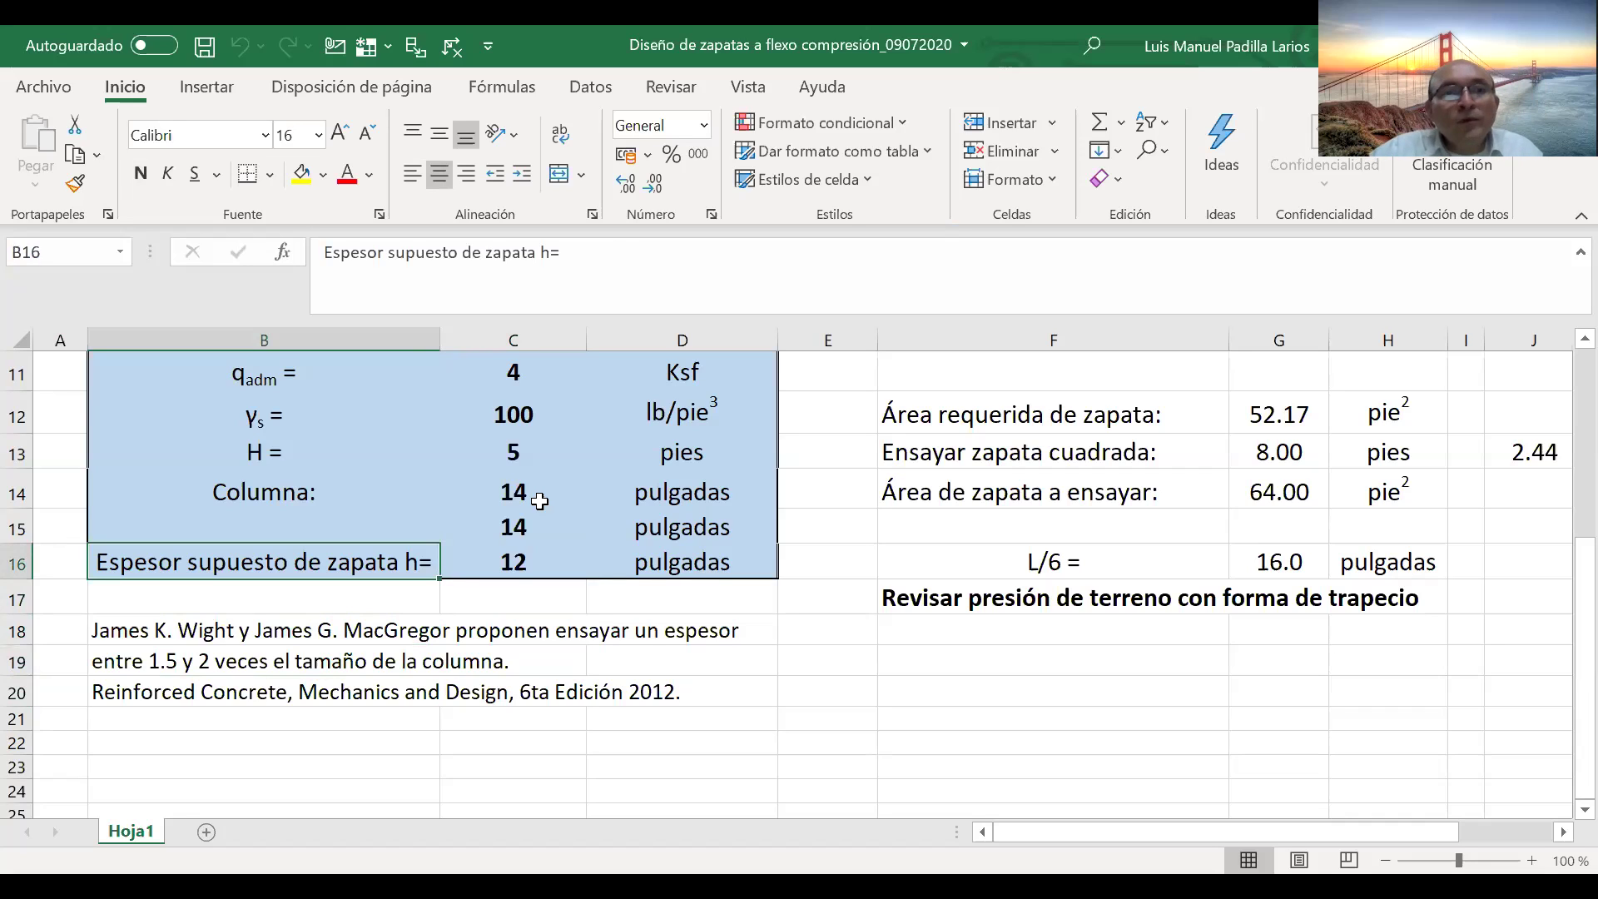
# - Calculate 1.5*14 in the empty cell B22 as the lower recommended footing thickness, and clear the cell again
pyautogui.press('Down')
pyautogui.press('Down')
pyautogui.press('Down')
pyautogui.press('Down')
pyautogui.press('Down')
pyautogui.press('Down')
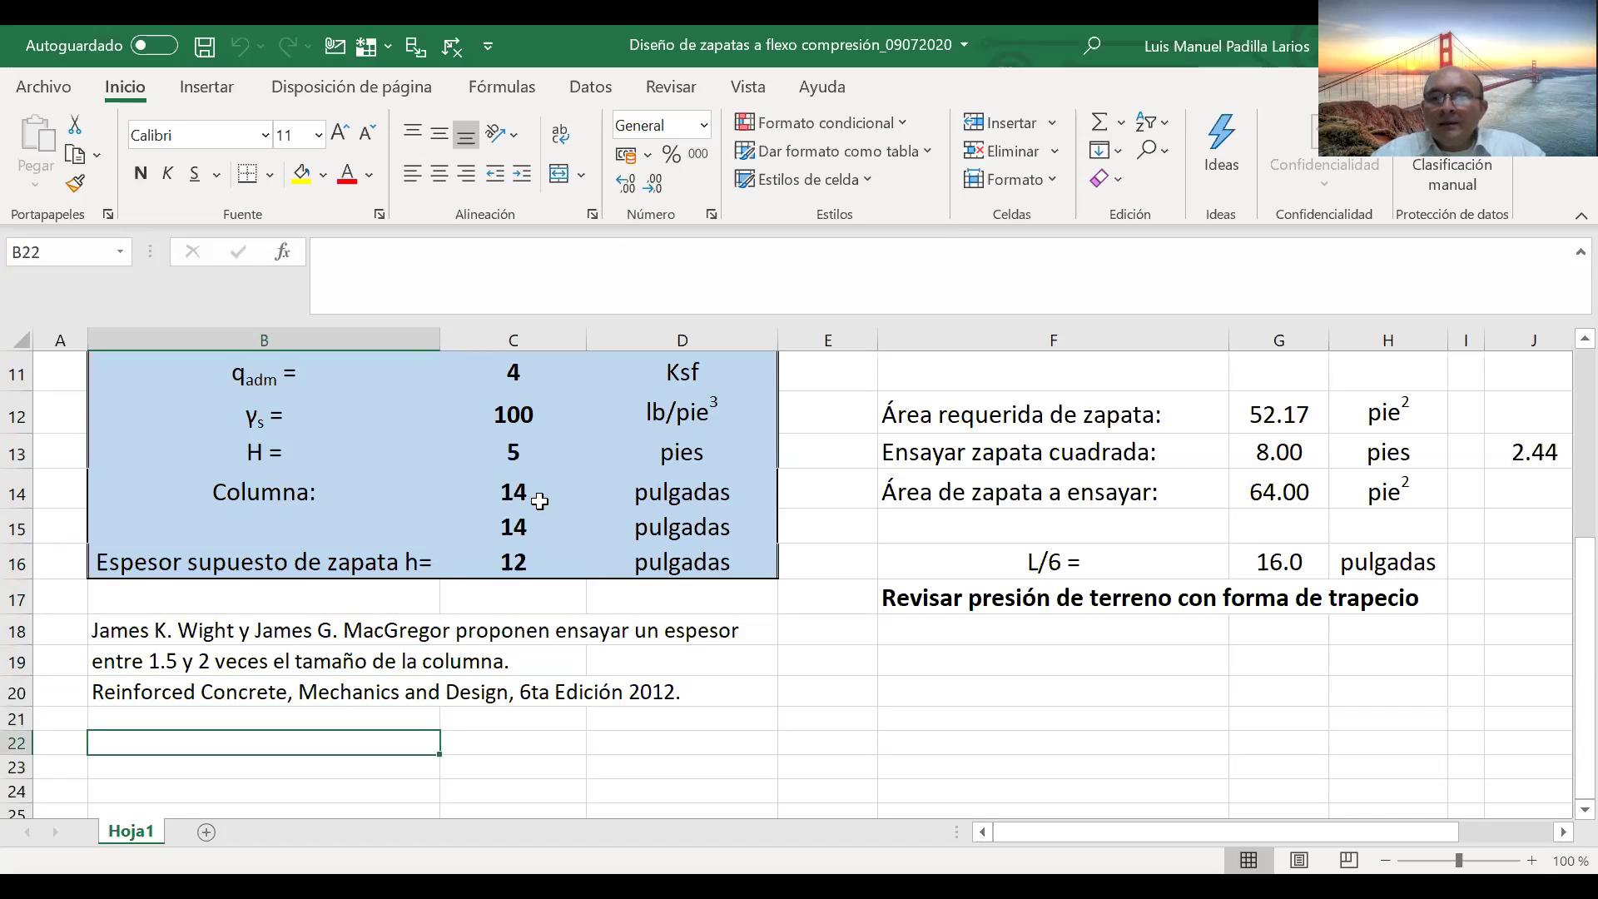
pyautogui.write('+1.')
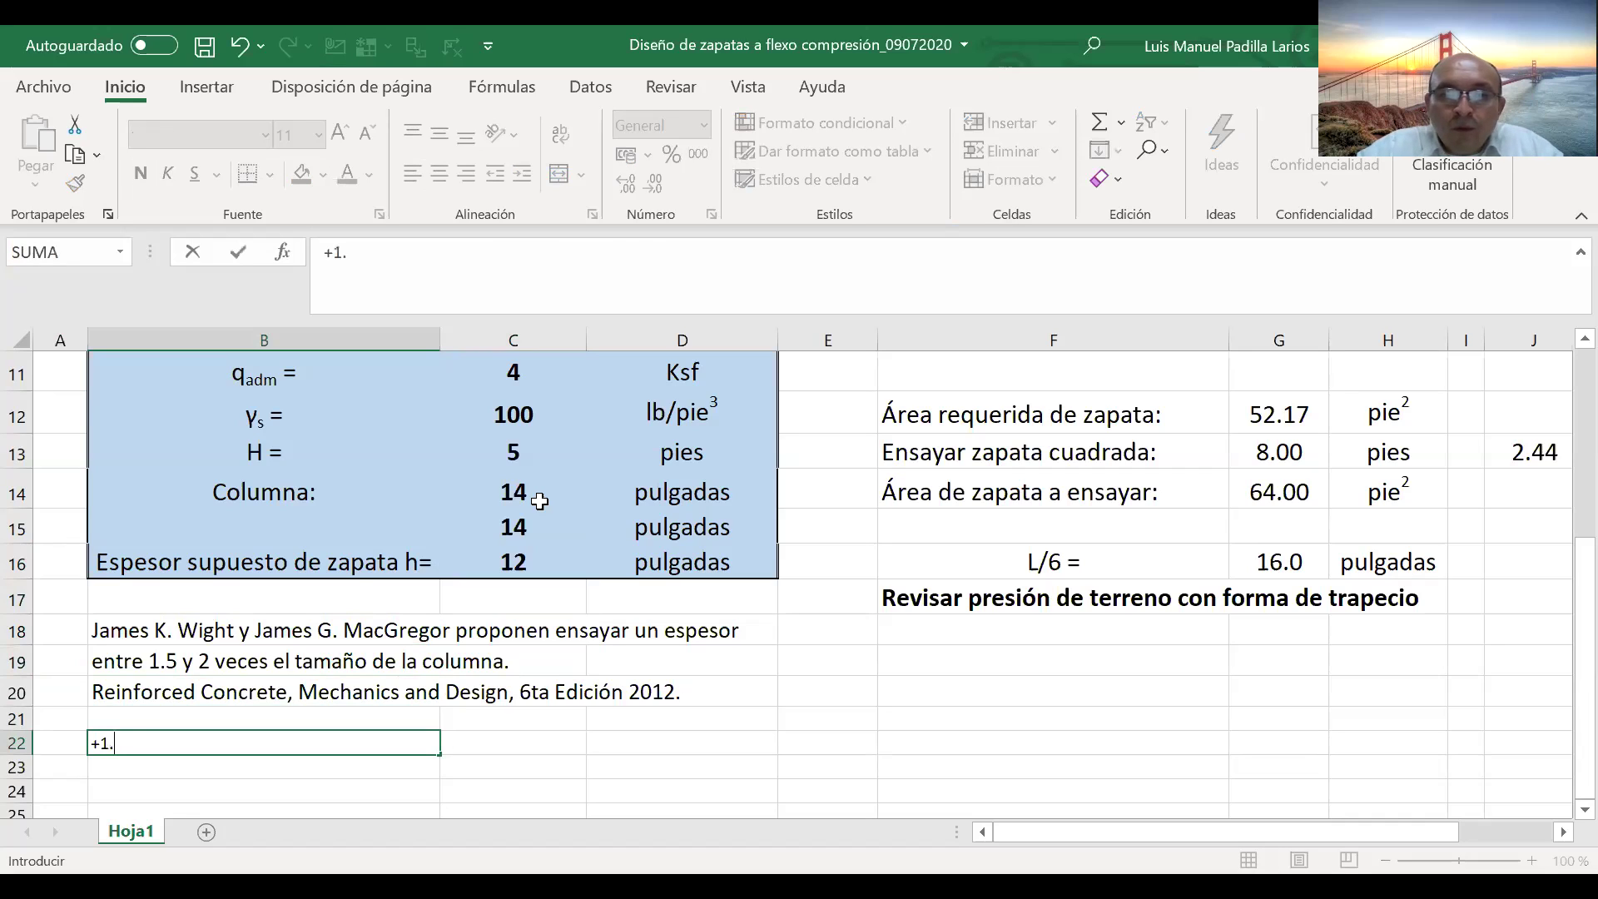
pyautogui.write('5*')
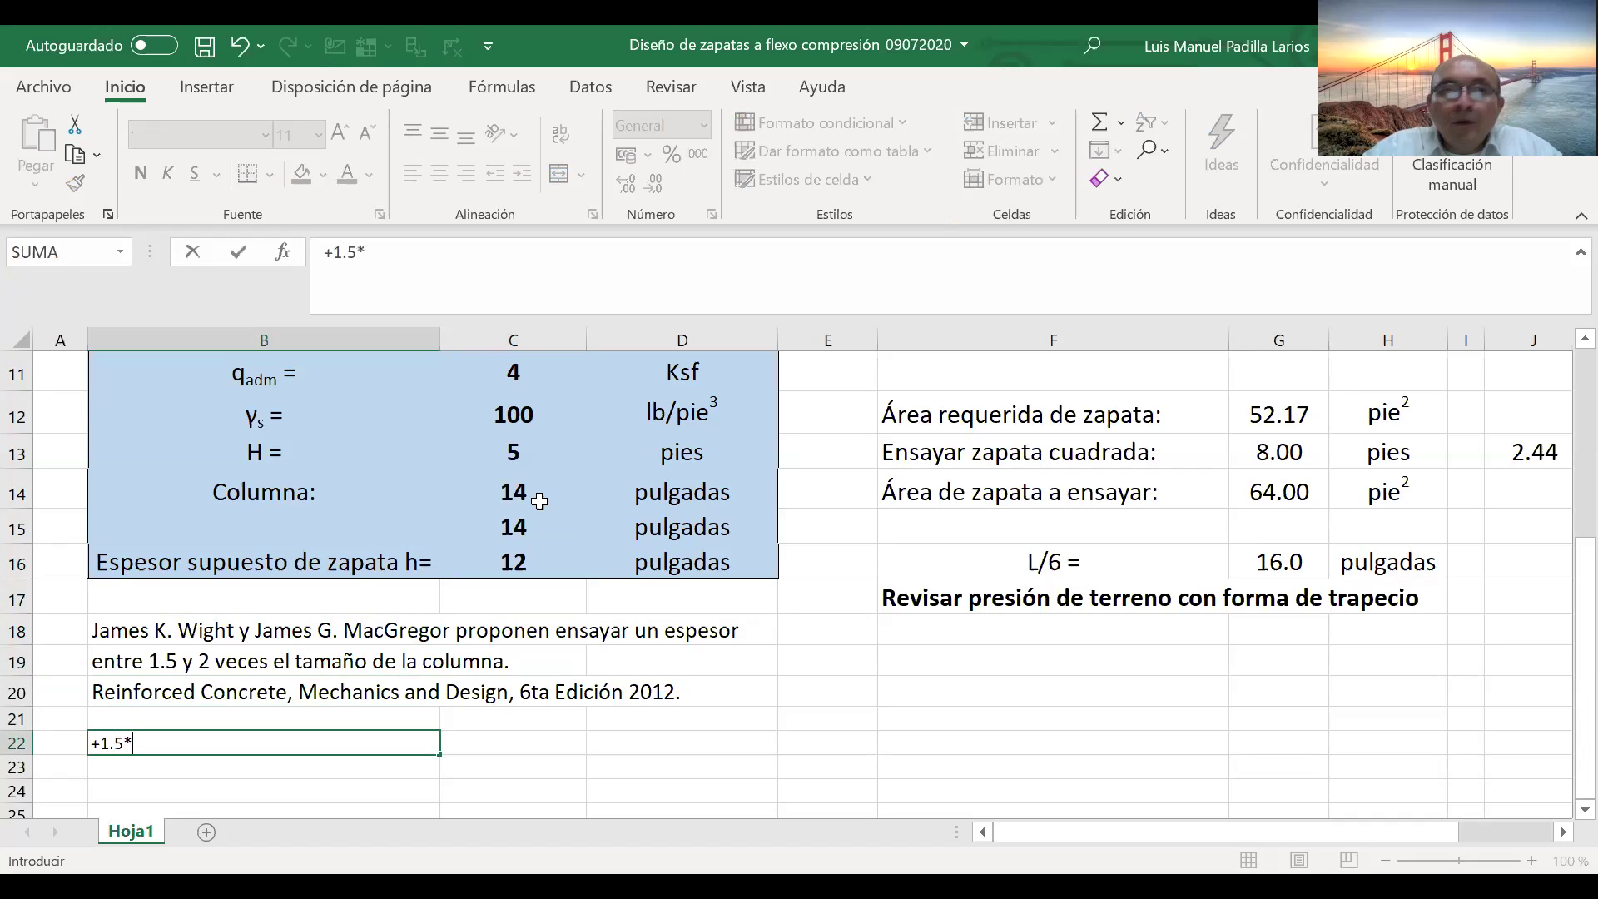
pyautogui.press('Return')
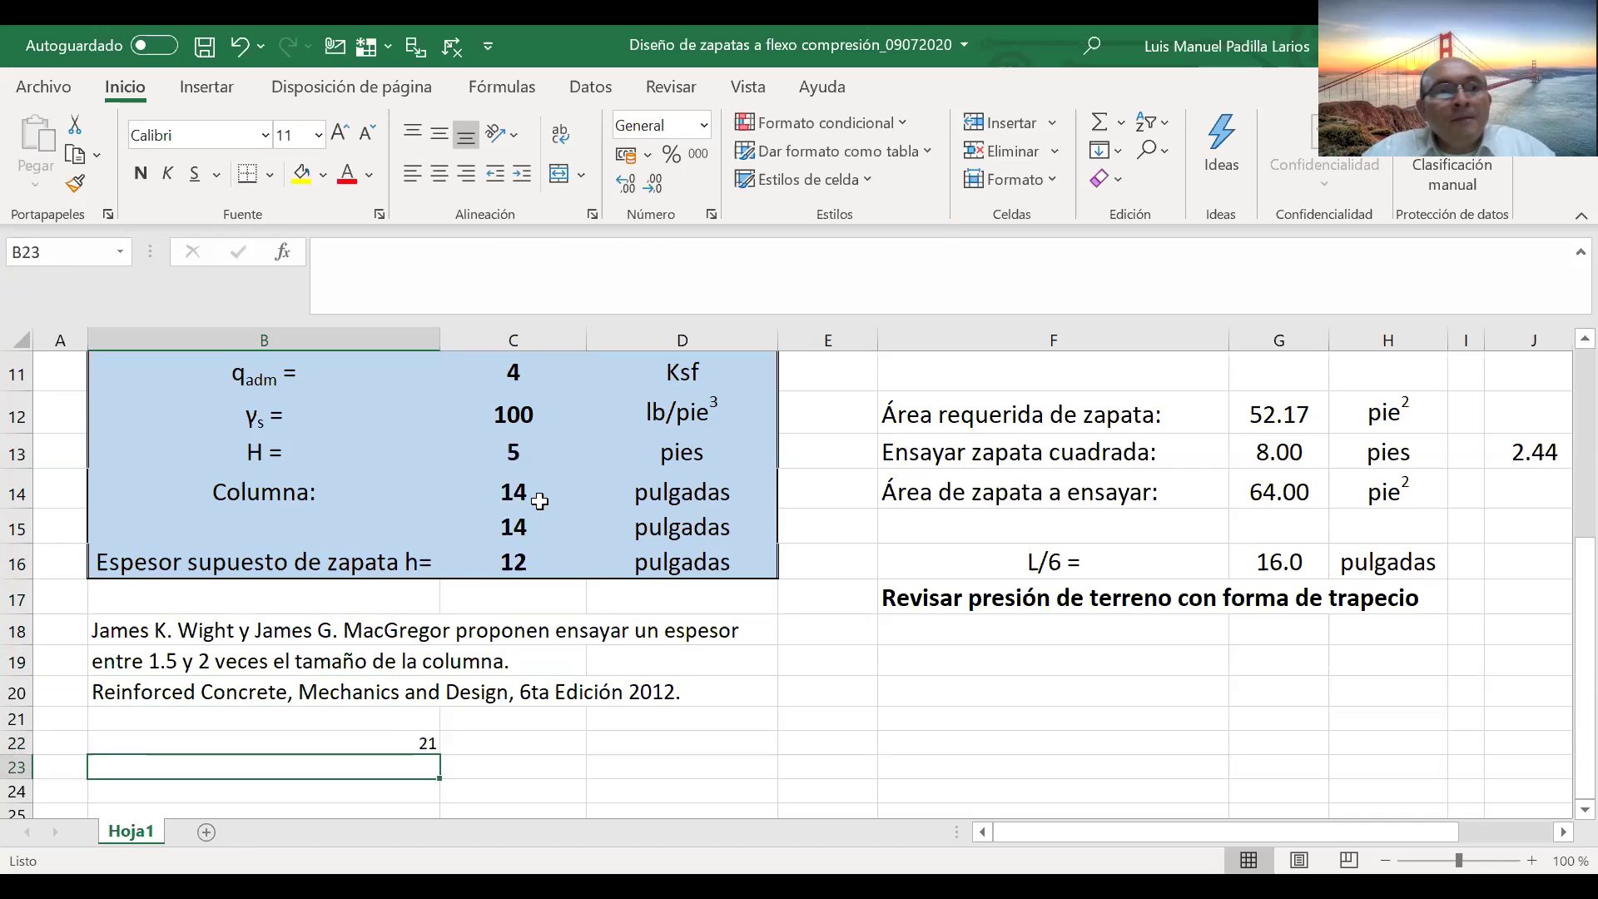
pyautogui.press('Up')
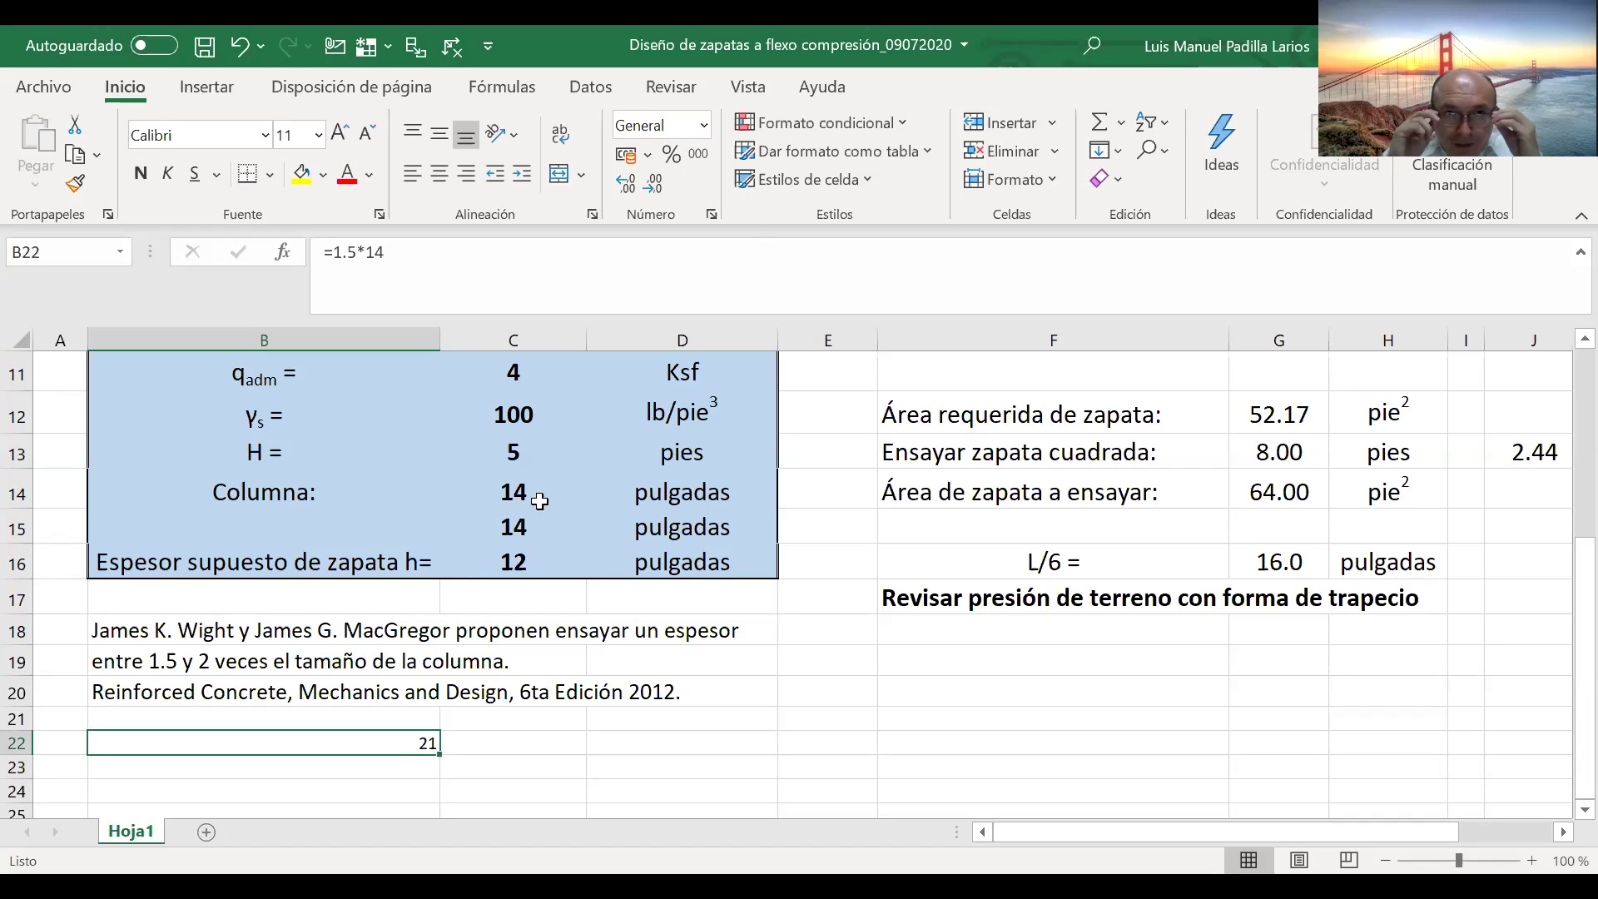
pyautogui.press('Delete')
# - Compare the assumed footing thickness in C16 with the column dimensions above it and the L/6 entry in F16
pyautogui.press('Up')
pyautogui.press('Up')
pyautogui.press('Up')
pyautogui.press('Up')
pyautogui.press('Up')
pyautogui.press('Up')
pyautogui.press('Right')
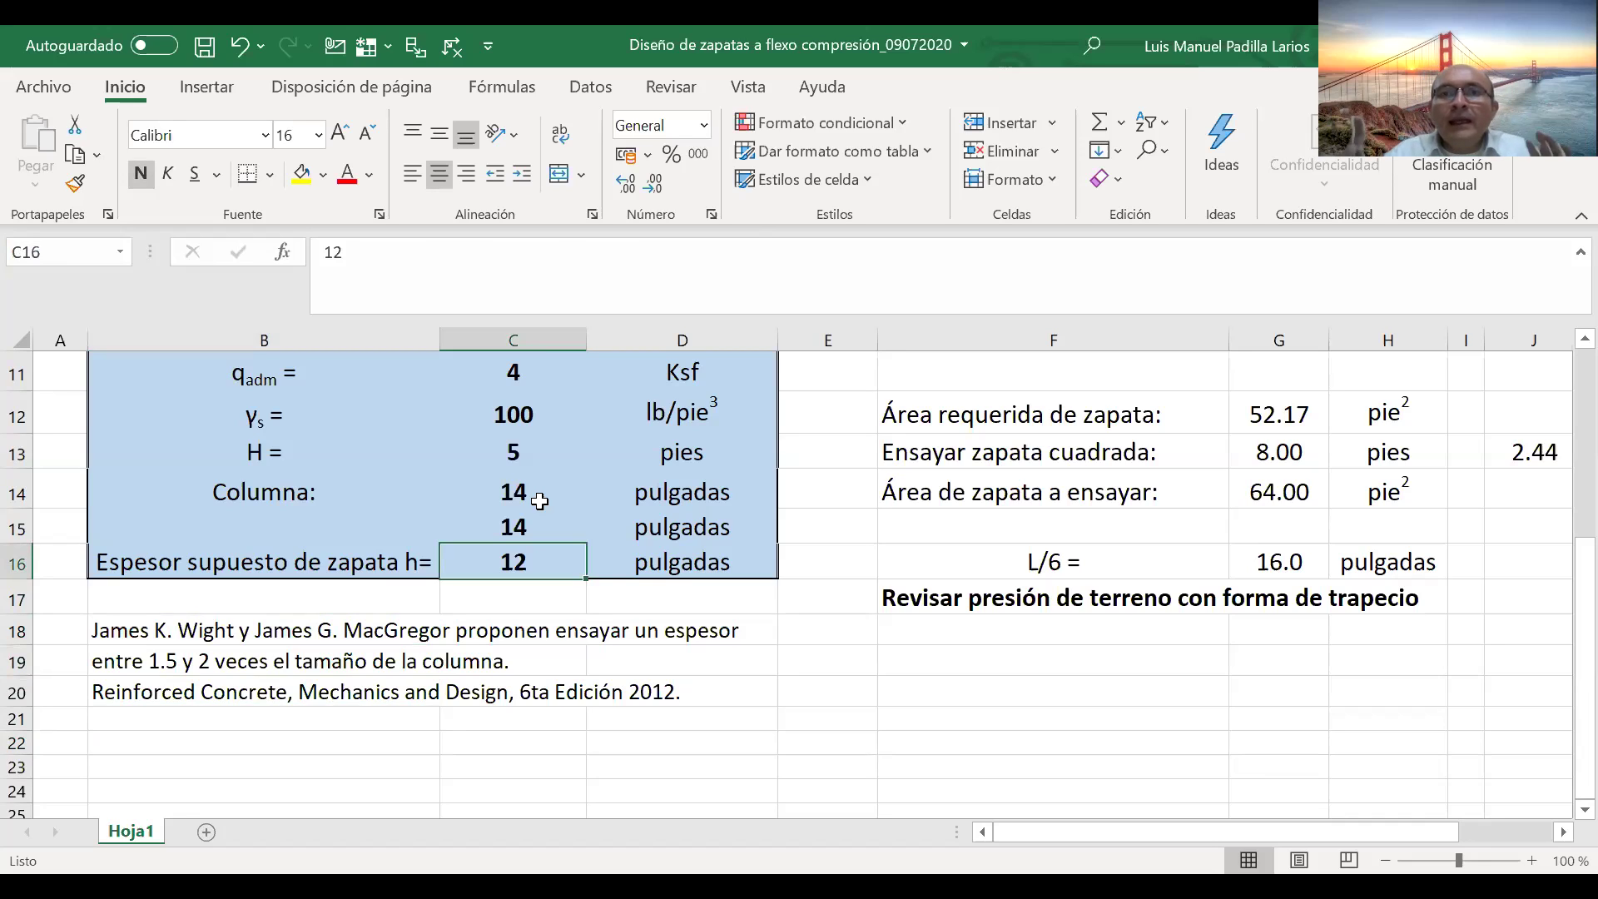
pyautogui.press('Up')
pyautogui.press('Down')
pyautogui.press('Left')
pyautogui.press('Right')
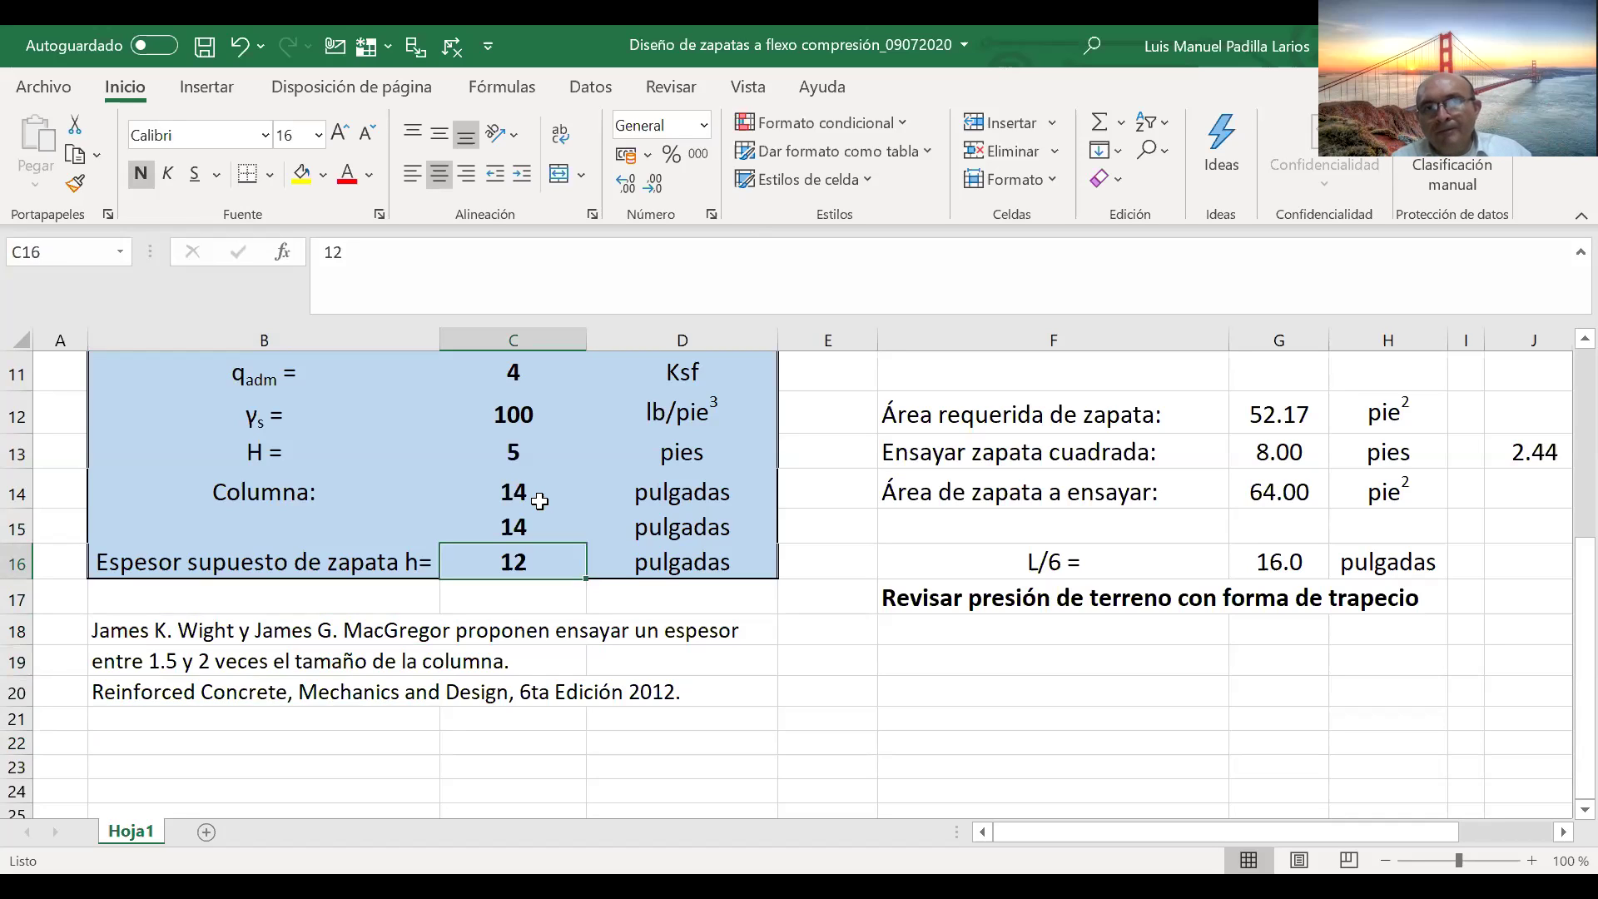
pyautogui.press('Up')
pyautogui.press('Up')
pyautogui.press('Up')
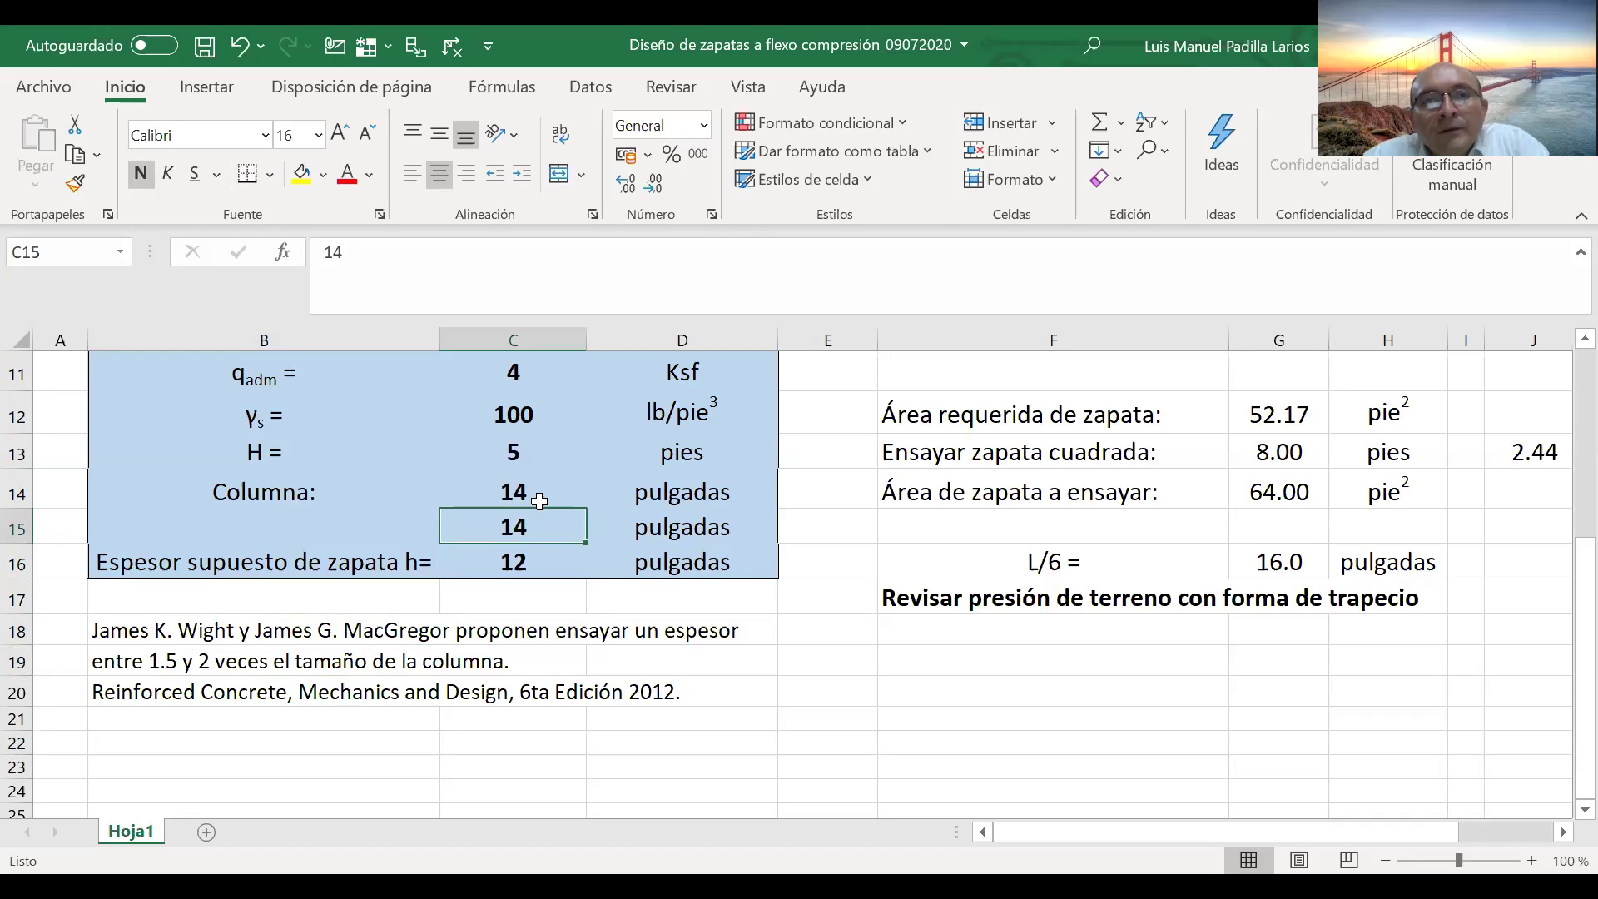
pyautogui.press('Down')
pyautogui.press('Down')
pyautogui.press('Down')
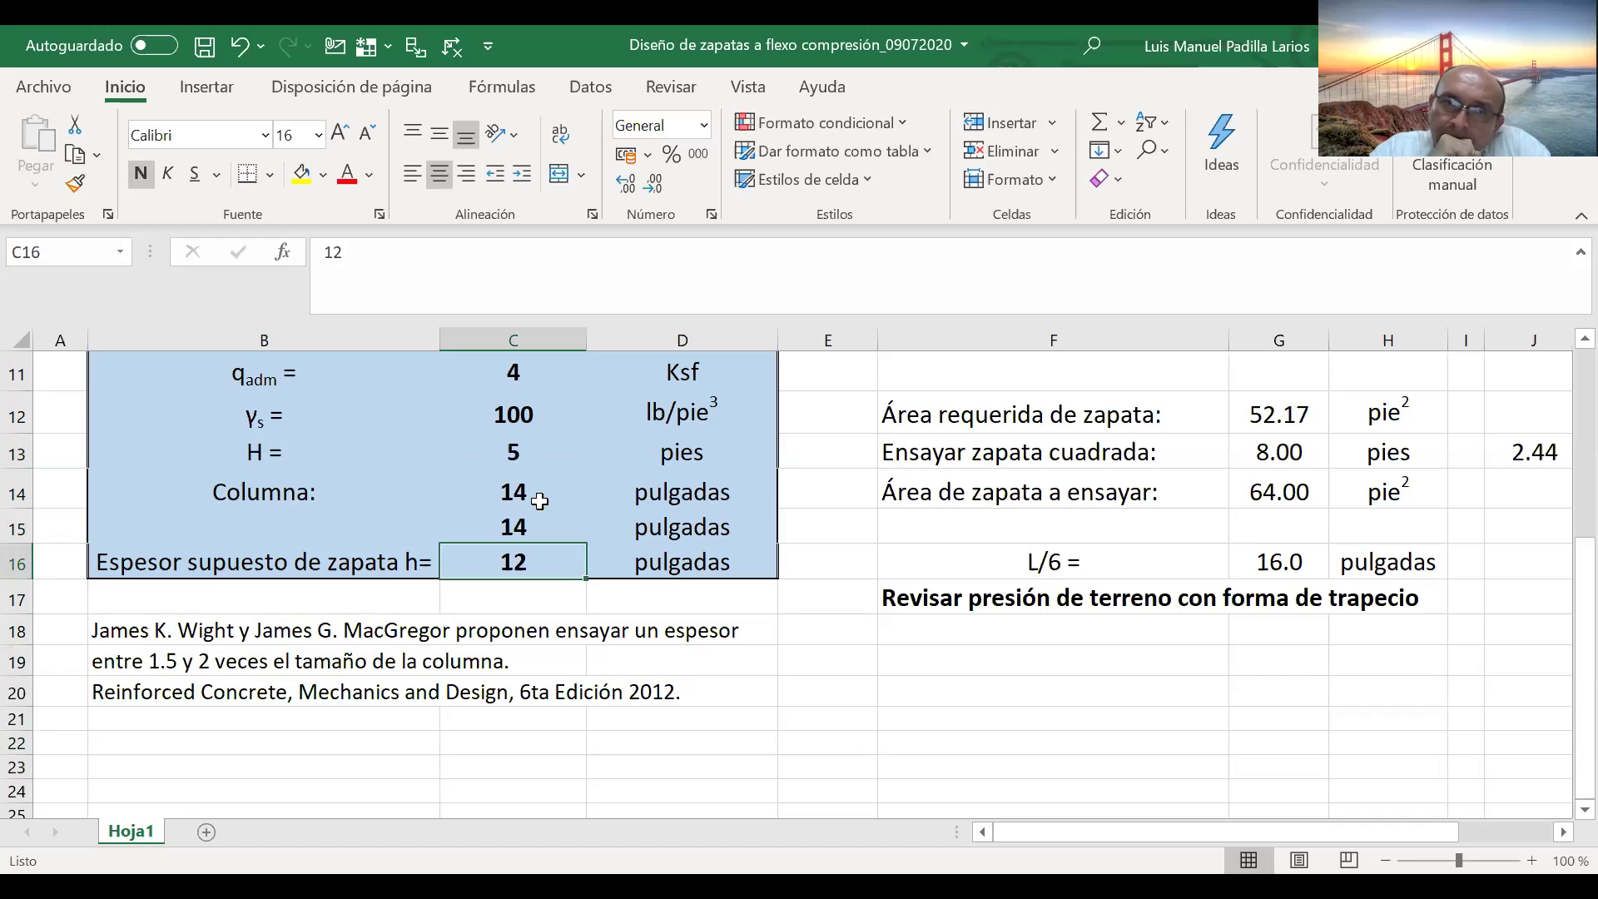
pyautogui.press('Left')
pyautogui.press('Right')
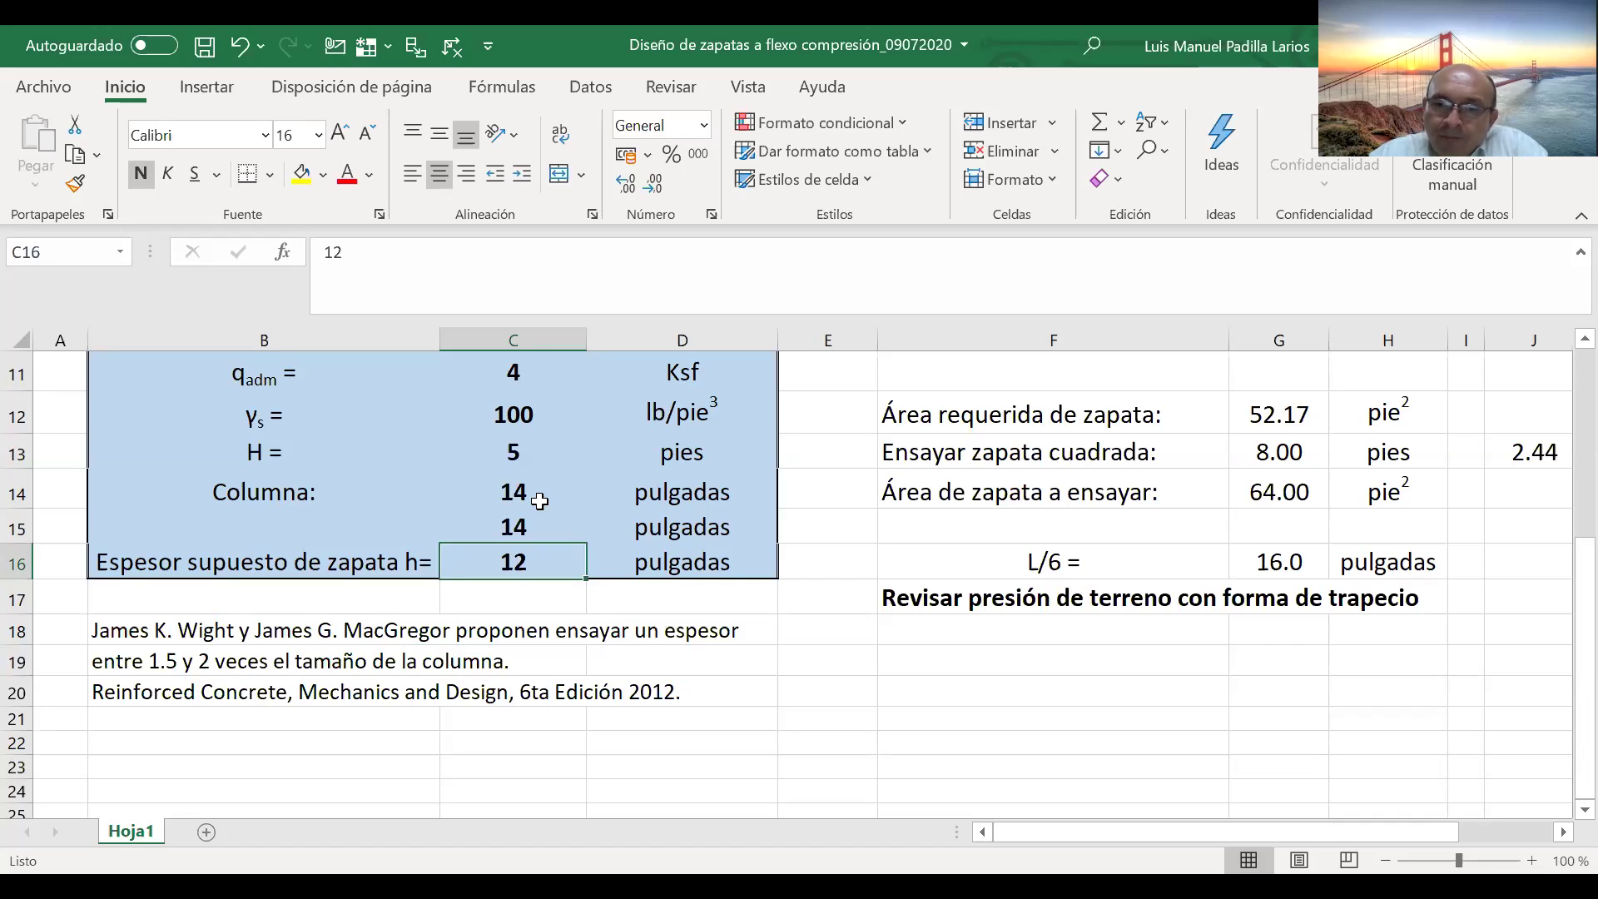
pyautogui.press('Right')
pyautogui.press('Right')
pyautogui.press('Right')
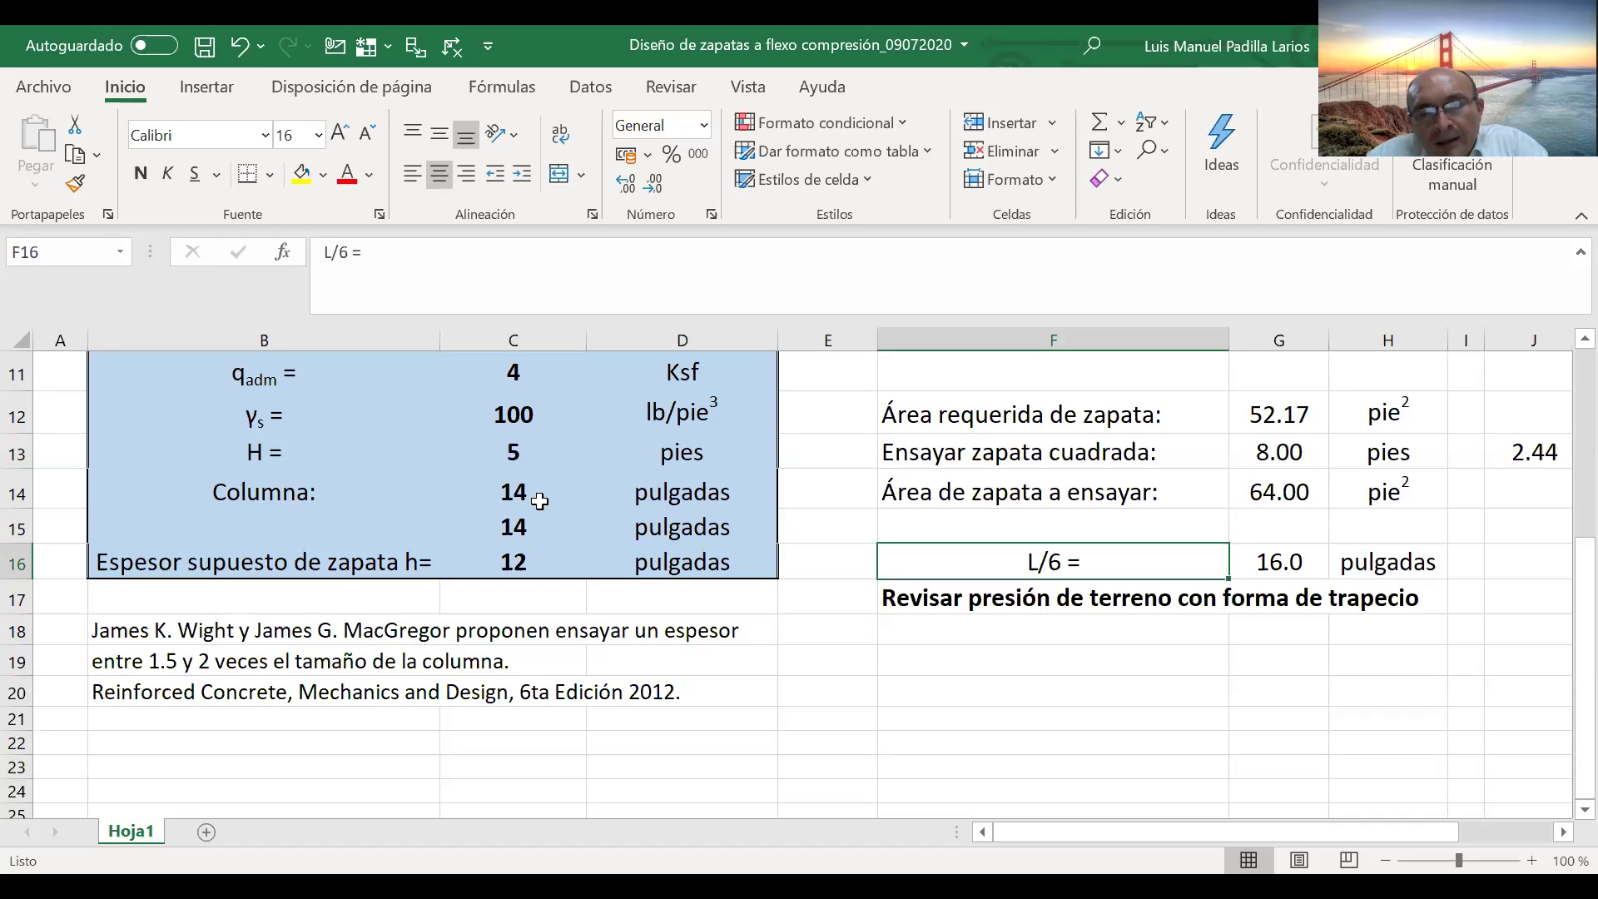
pyautogui.press('Left')
pyautogui.press('Left')
pyautogui.press('Left')
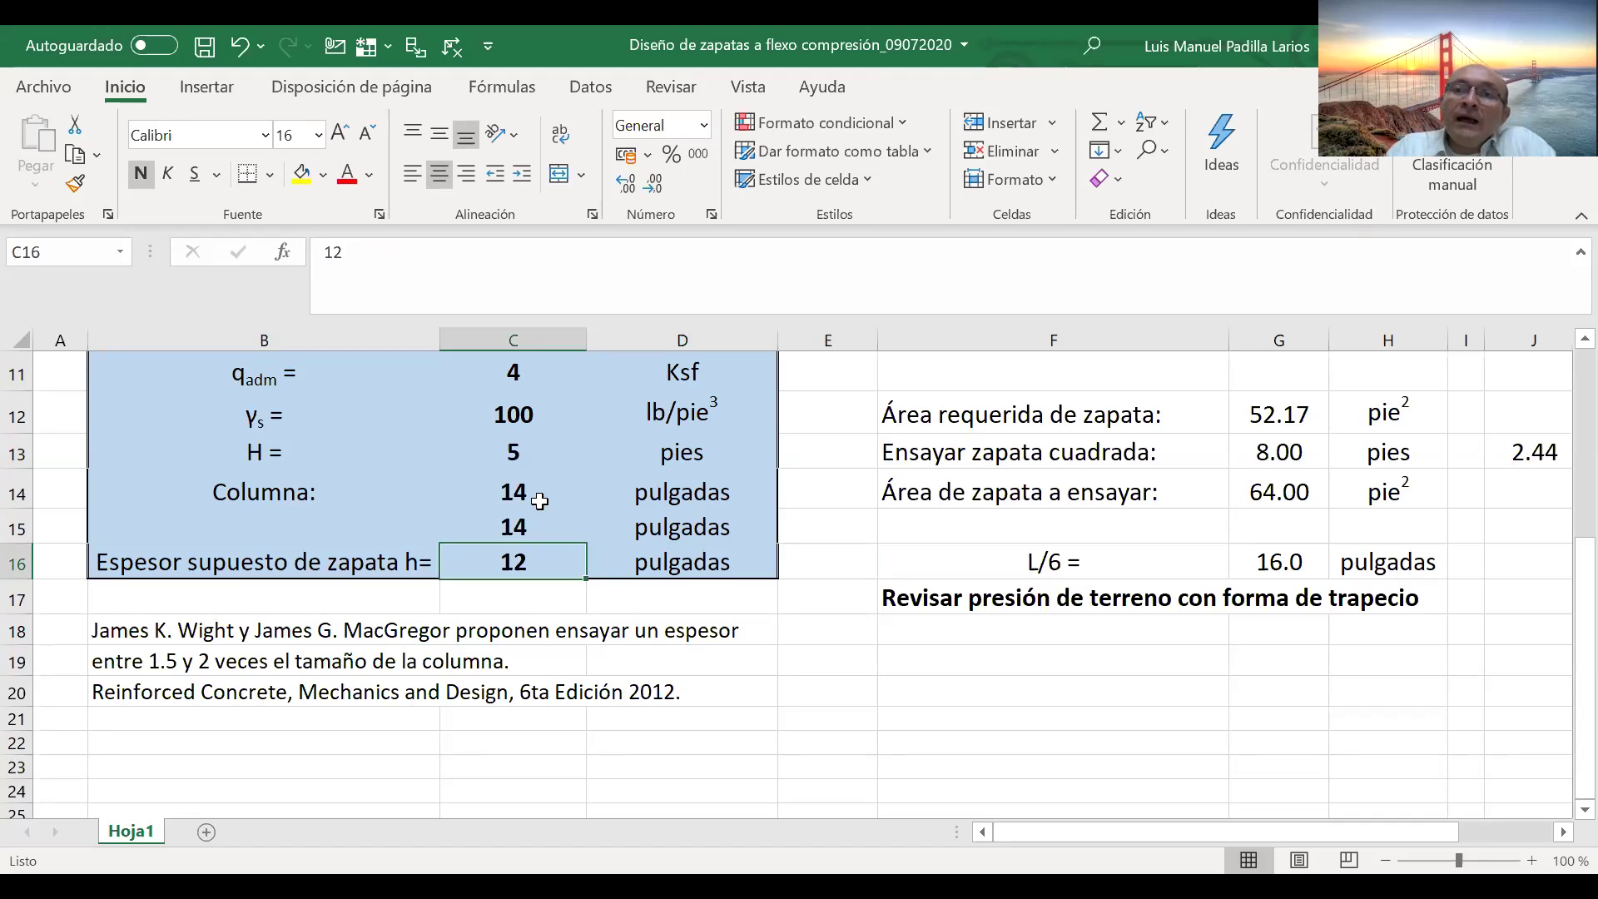
# - Trace the precedents of the total axial load in G5 under the required loads
pyautogui.press('Right')
pyautogui.press('Right')
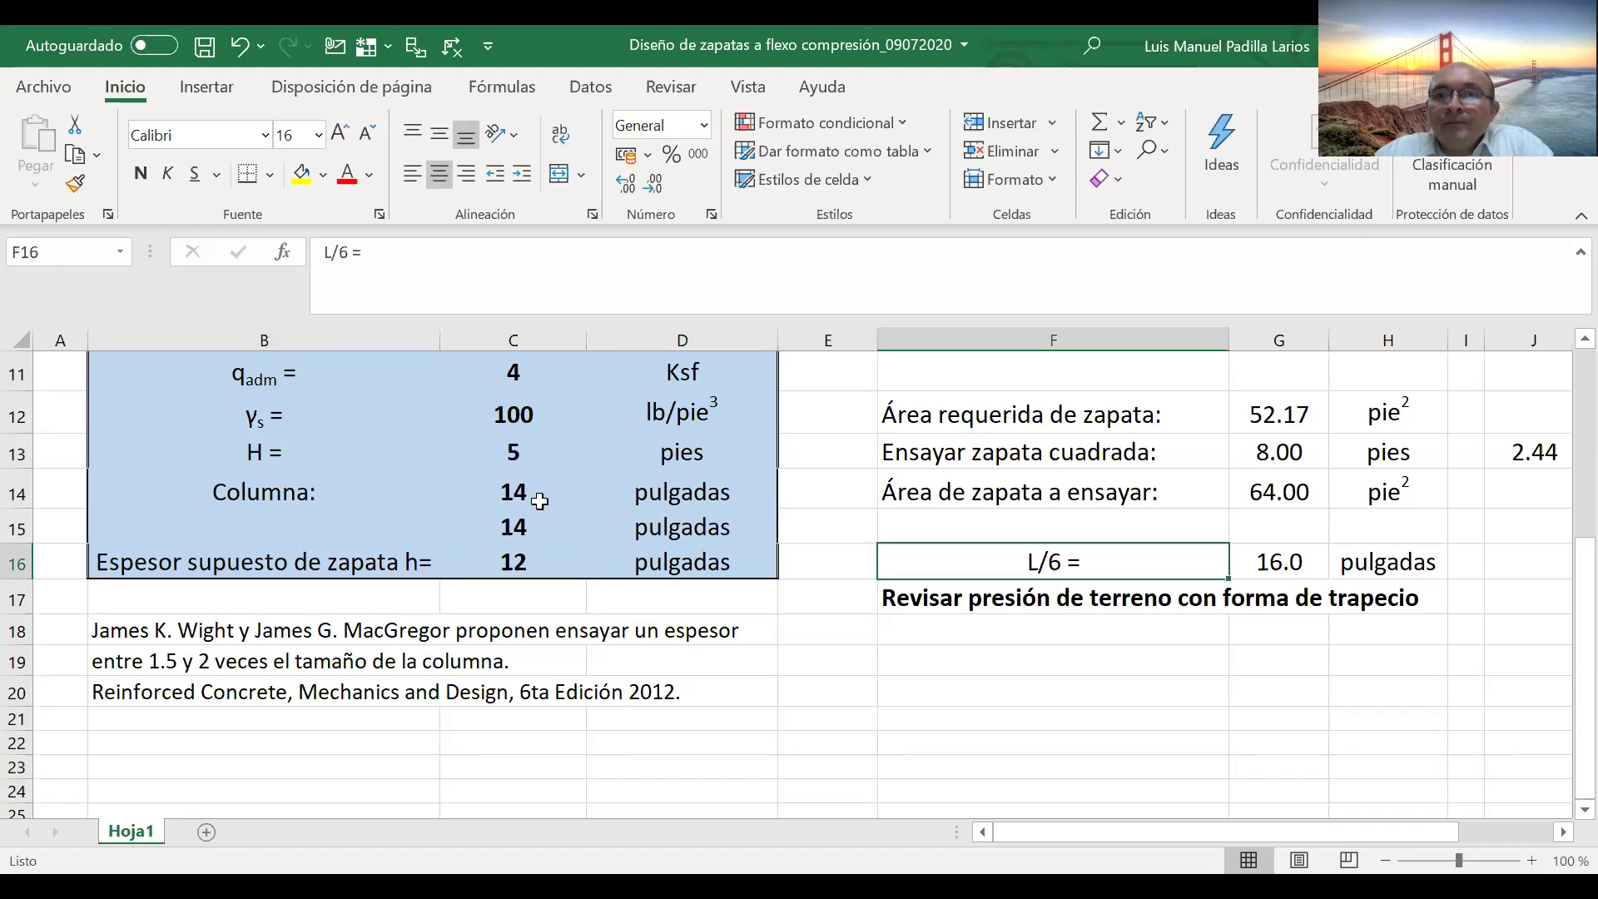
pyautogui.press('Up')
pyautogui.press('Up')
pyautogui.press('Up')
pyautogui.press('Up')
pyautogui.press('Up')
pyautogui.press('Up')
pyautogui.press('Up')
pyautogui.press('Up')
pyautogui.press('Up')
pyautogui.press('Up')
pyautogui.press('Up')
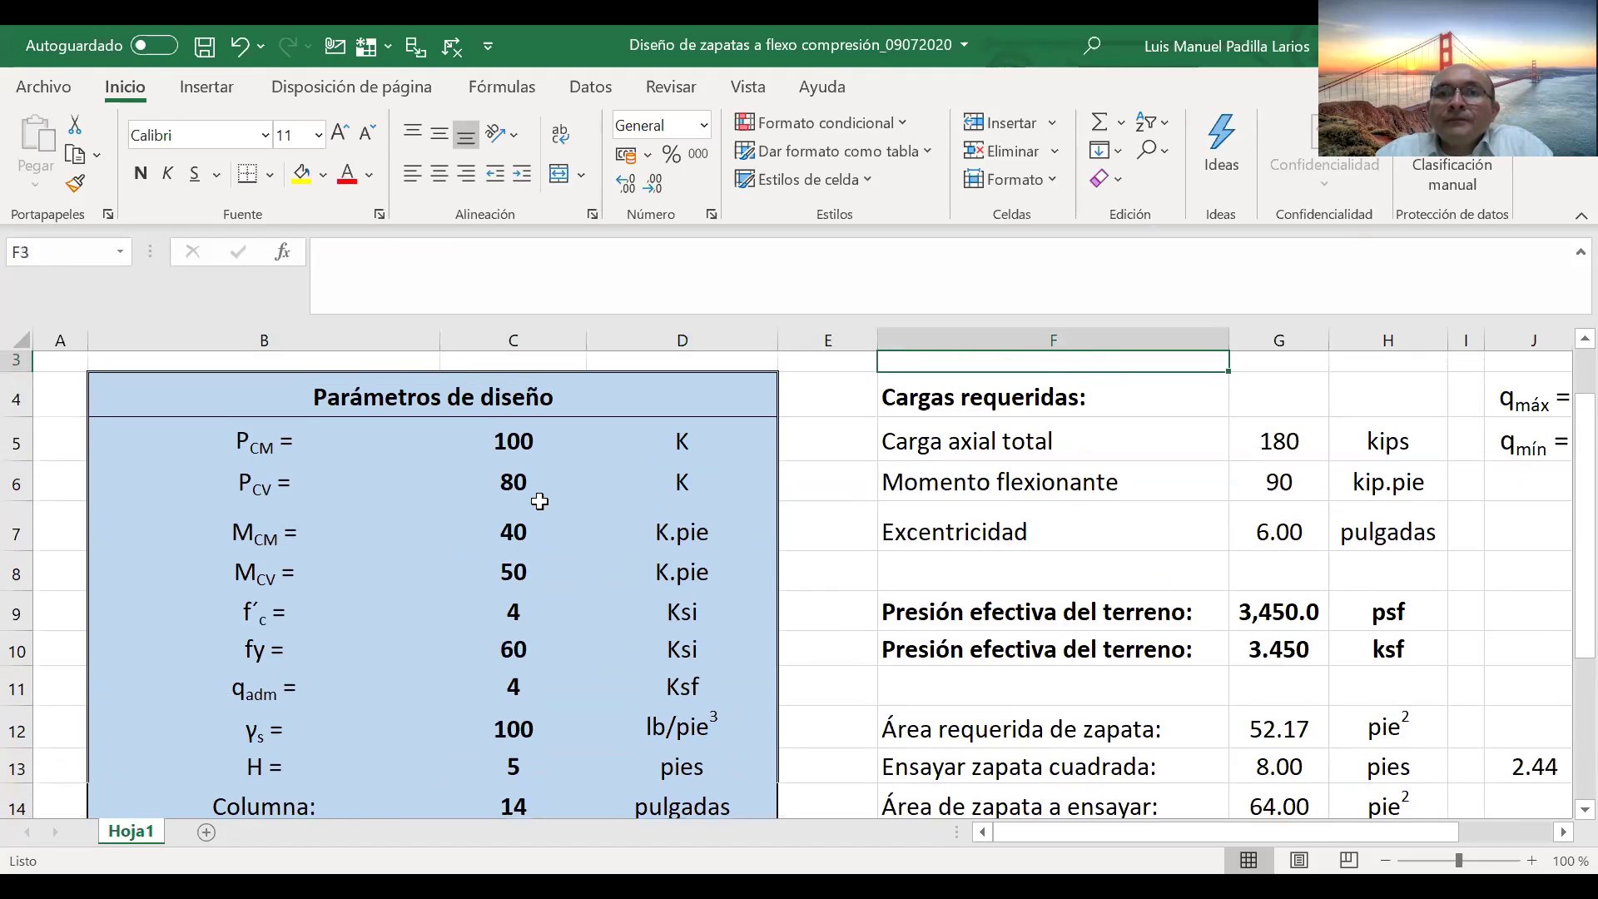
pyautogui.press('Right')
pyautogui.press('Right')
pyautogui.press('Right')
pyautogui.press('Right')
pyautogui.press('Left')
pyautogui.press('Left')
pyautogui.press('Left')
pyautogui.press('Left')
pyautogui.press('Right')
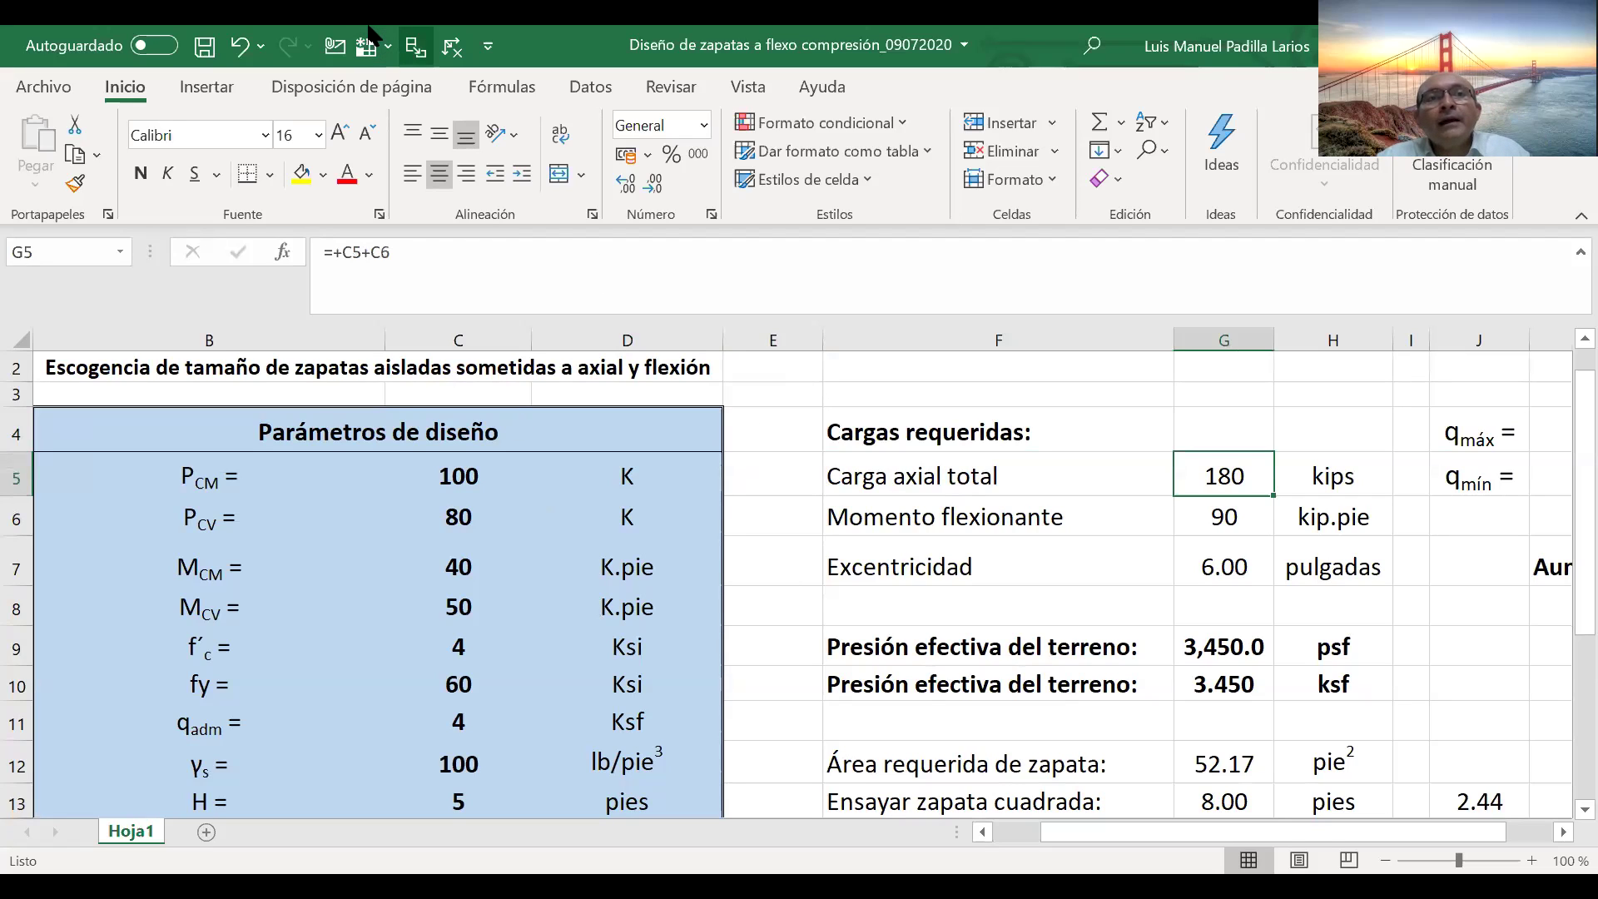
pyautogui.click(367, 42)
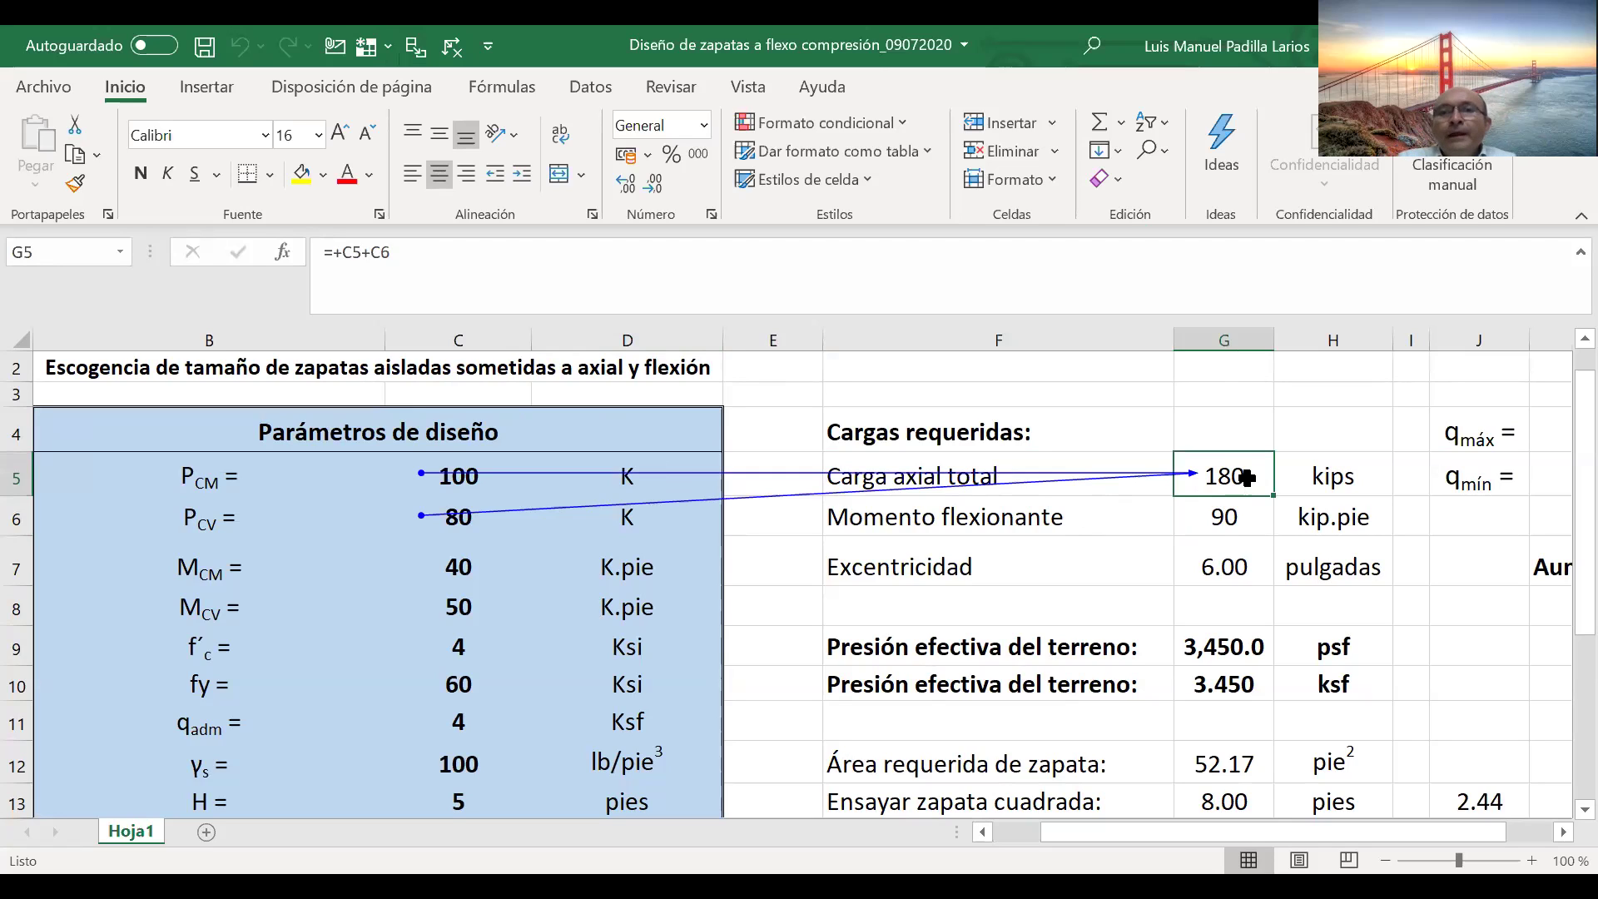
pyautogui.press('Left')
pyautogui.press('Right')
pyautogui.press('Left')
pyautogui.press('Right')
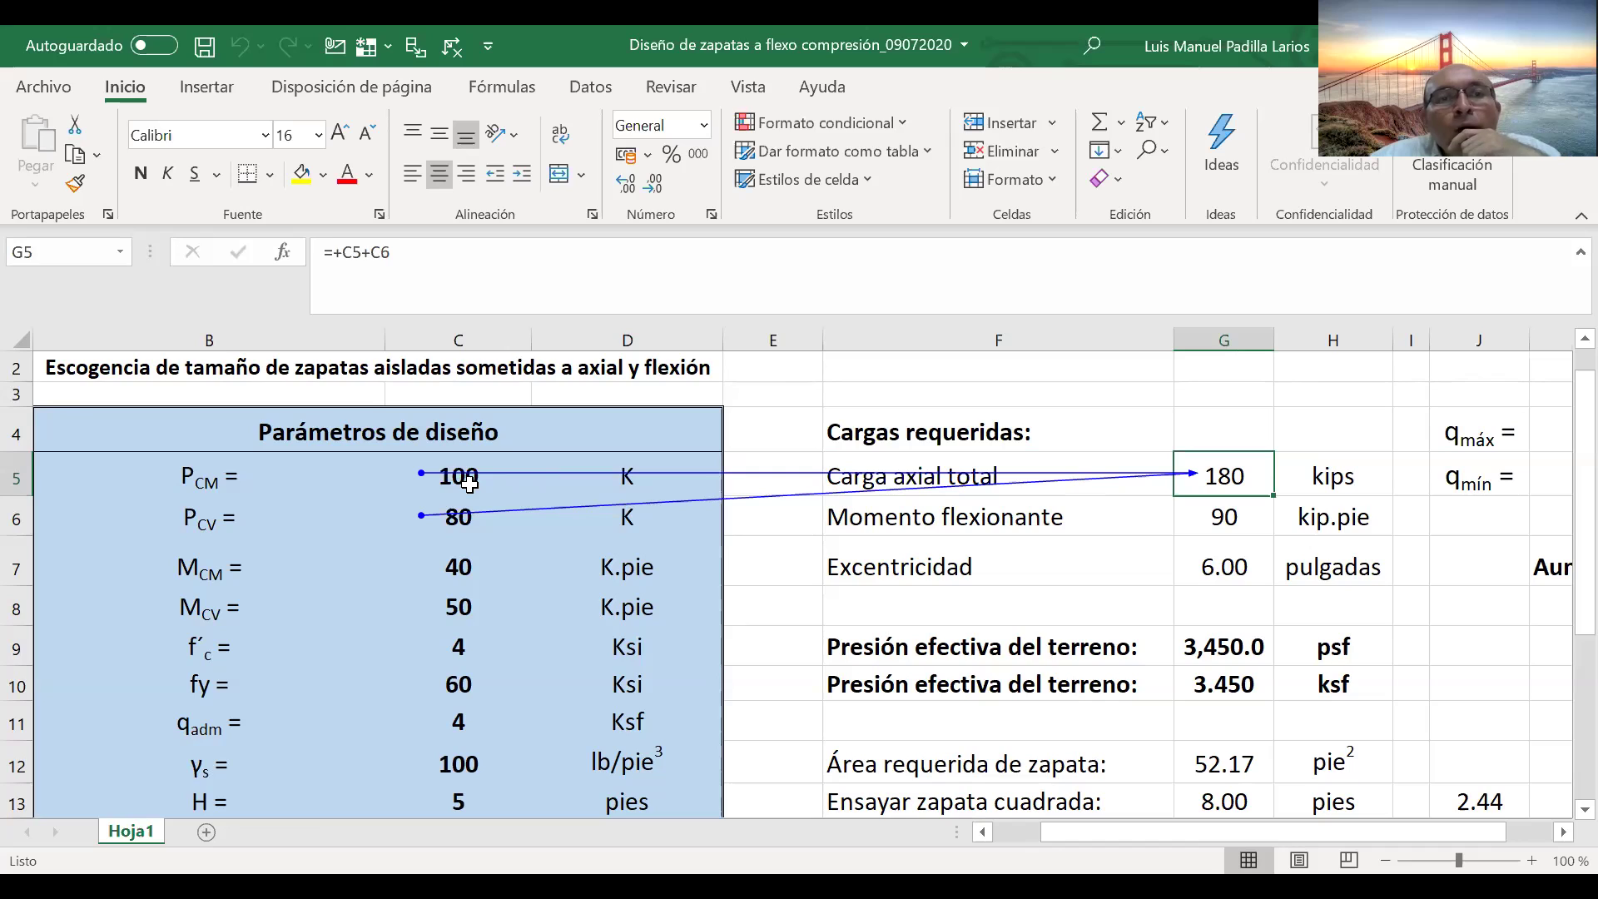
# - Remove the axial load arrows and trace the precedents of the bending moment in G6
pyautogui.click(1230, 520)
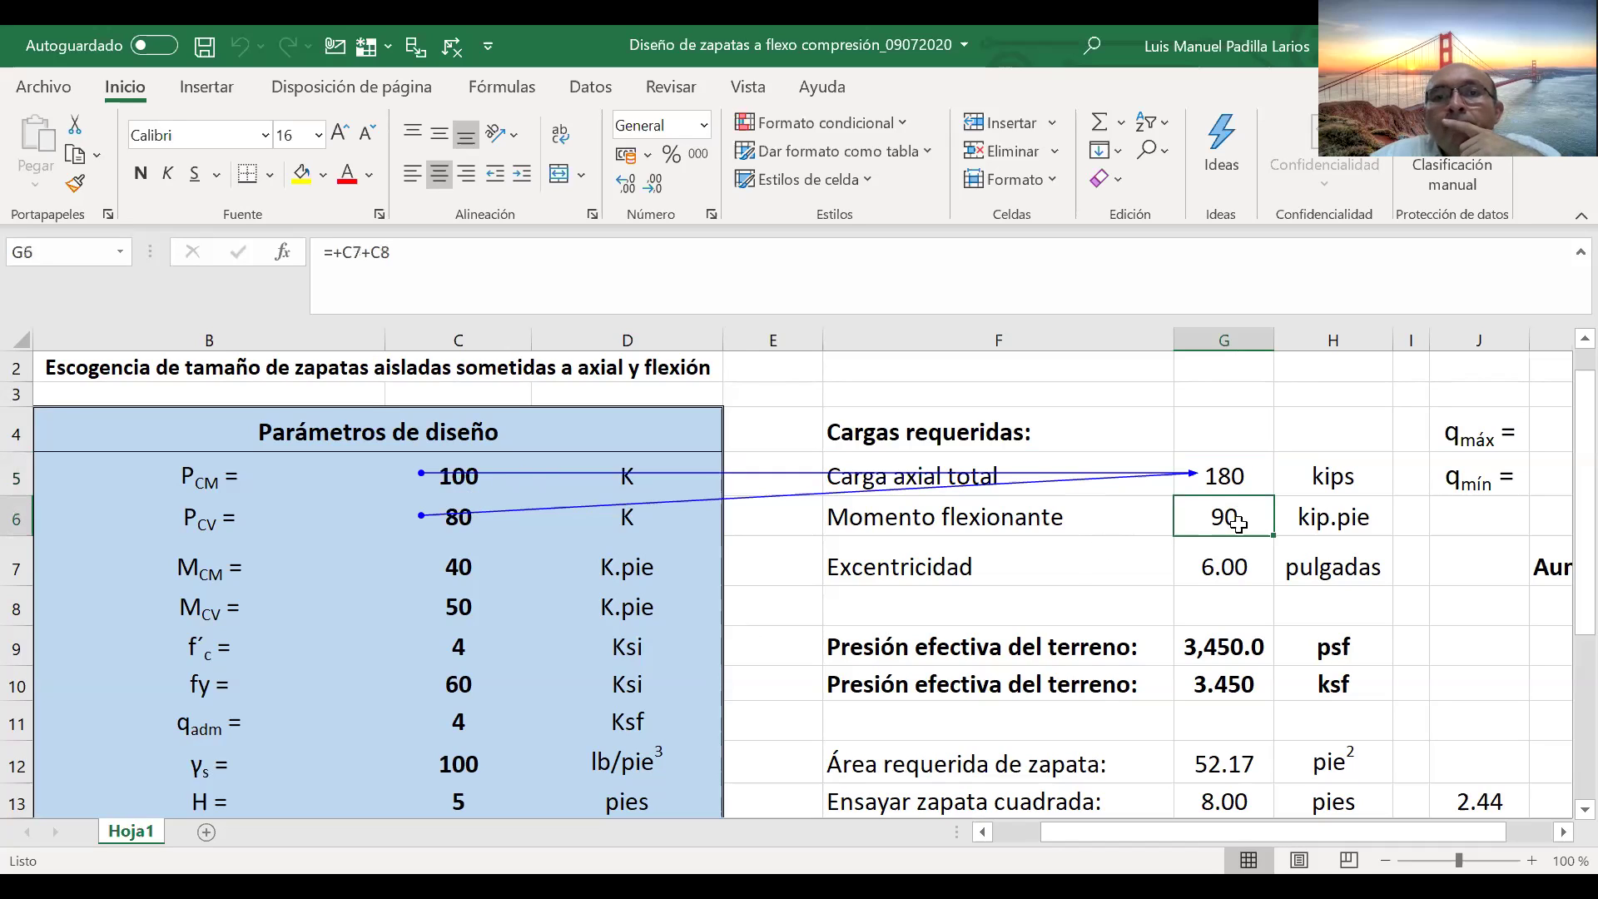
pyautogui.click(452, 46)
pyautogui.click(415, 46)
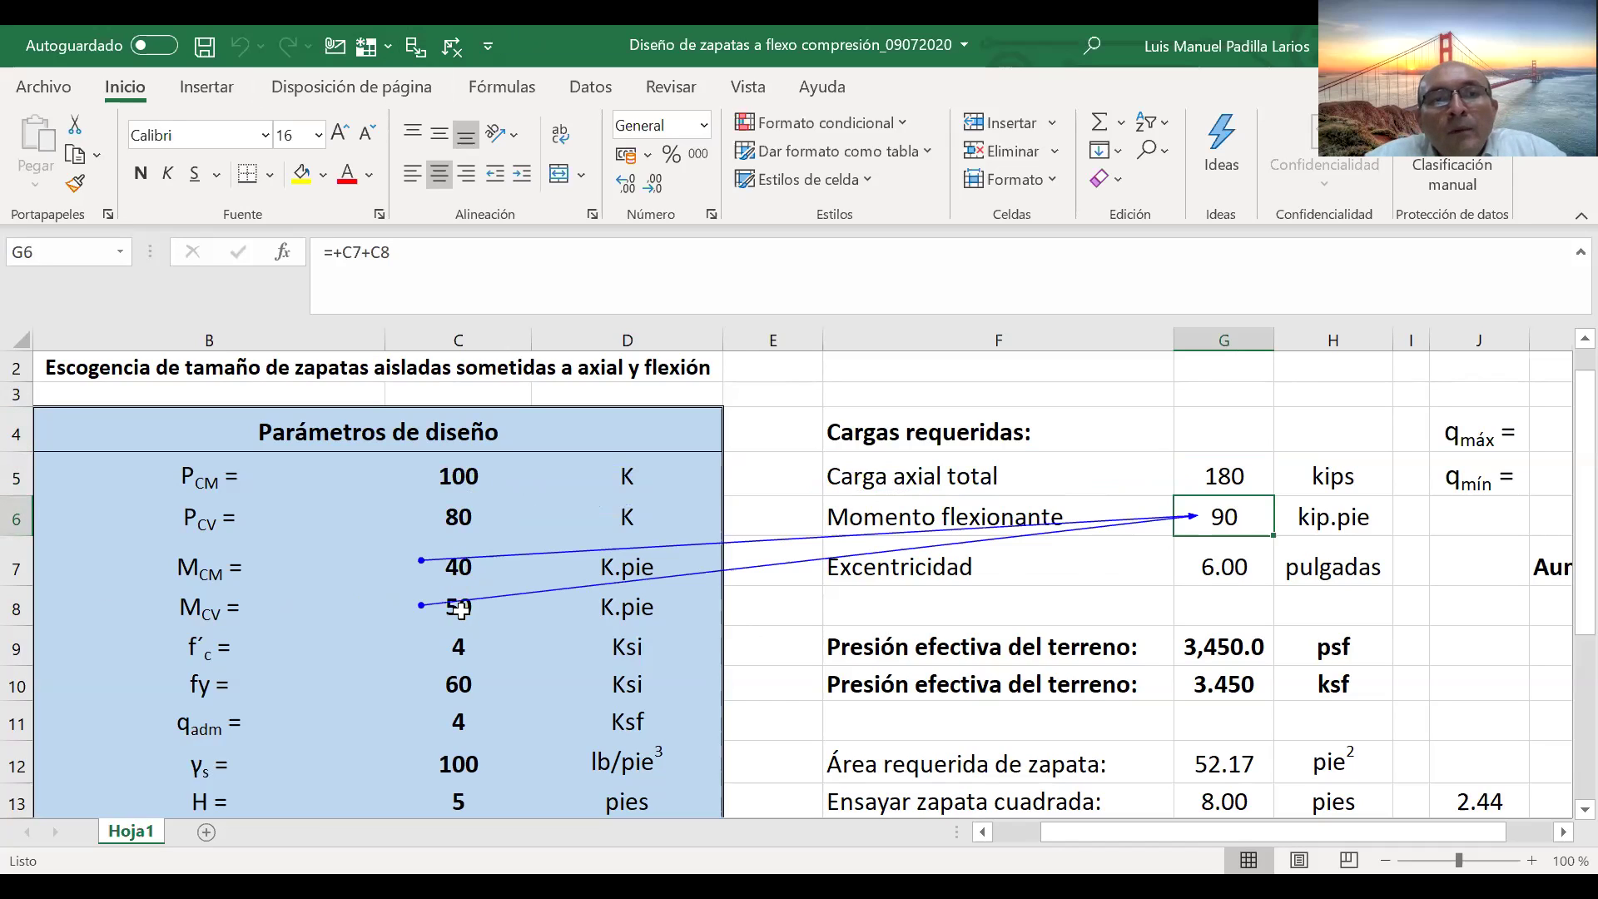
pyautogui.click(1198, 567)
pyautogui.click(1221, 517)
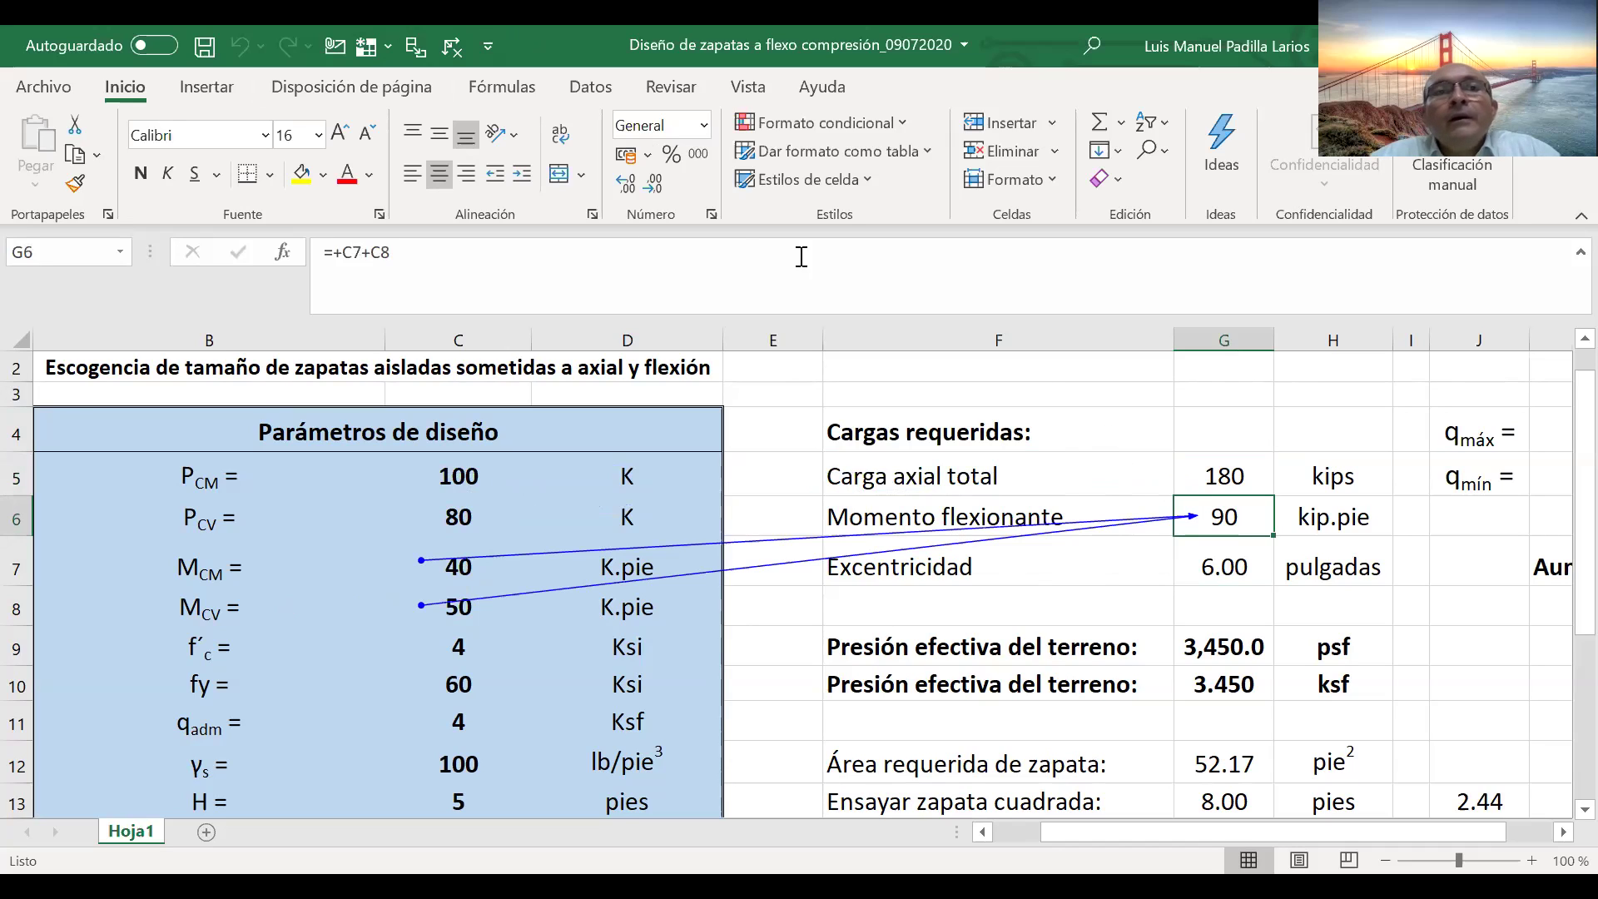
# - Trace the precedents of the eccentricity formula in G7 in place of the bending moment arrows, and remove all arrows
pyautogui.click(452, 46)
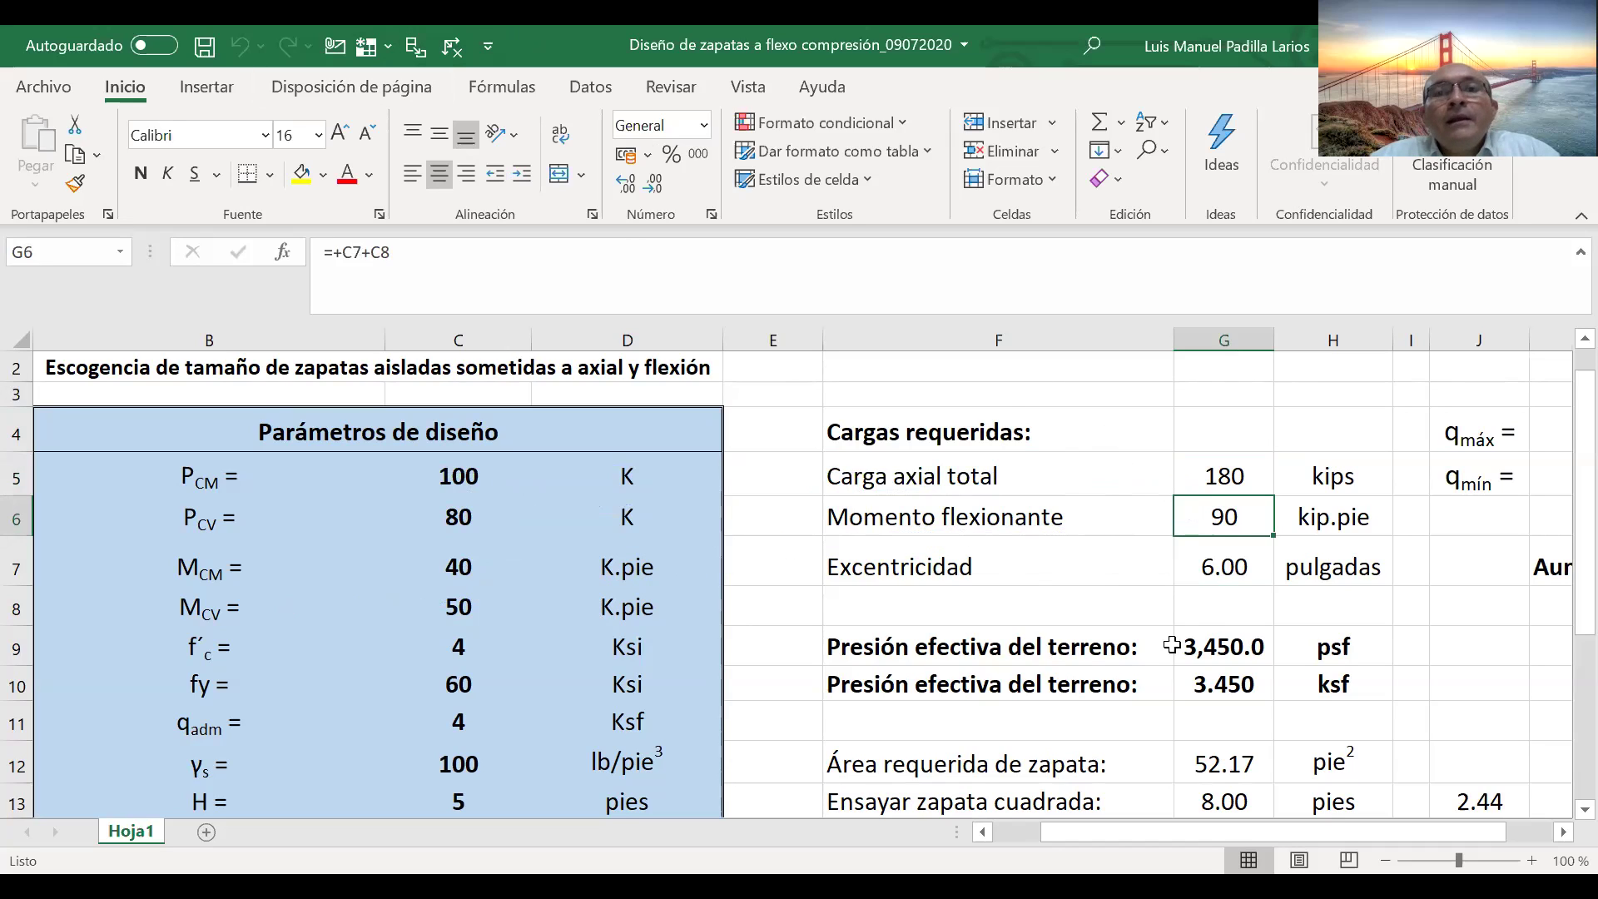
pyautogui.click(1219, 566)
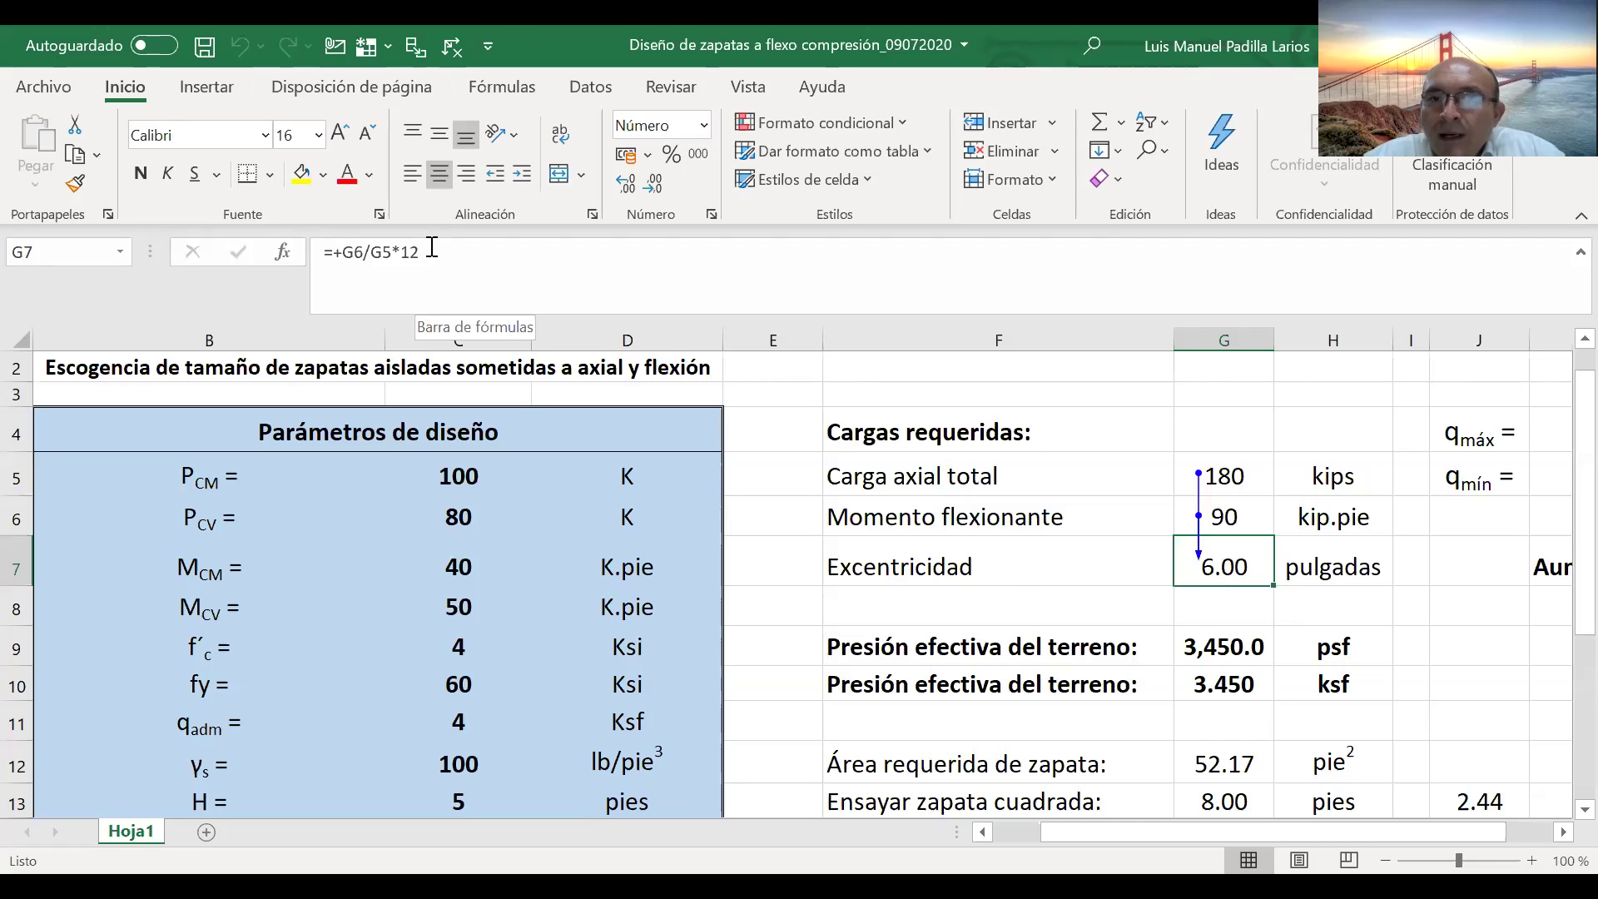
pyautogui.click(977, 556)
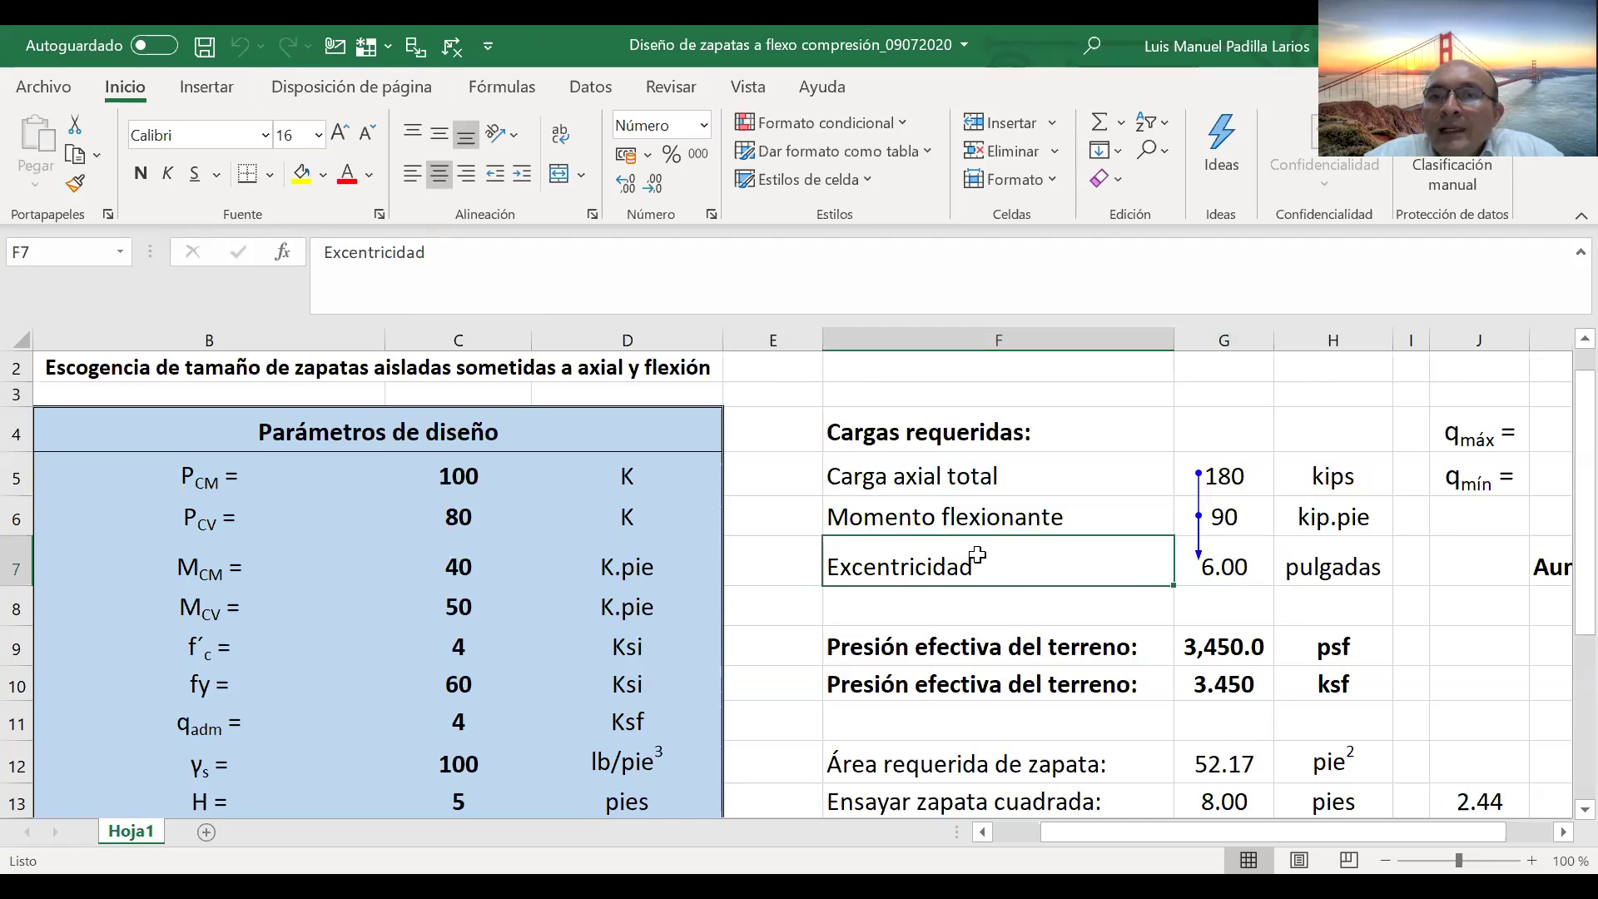
pyautogui.click(1230, 560)
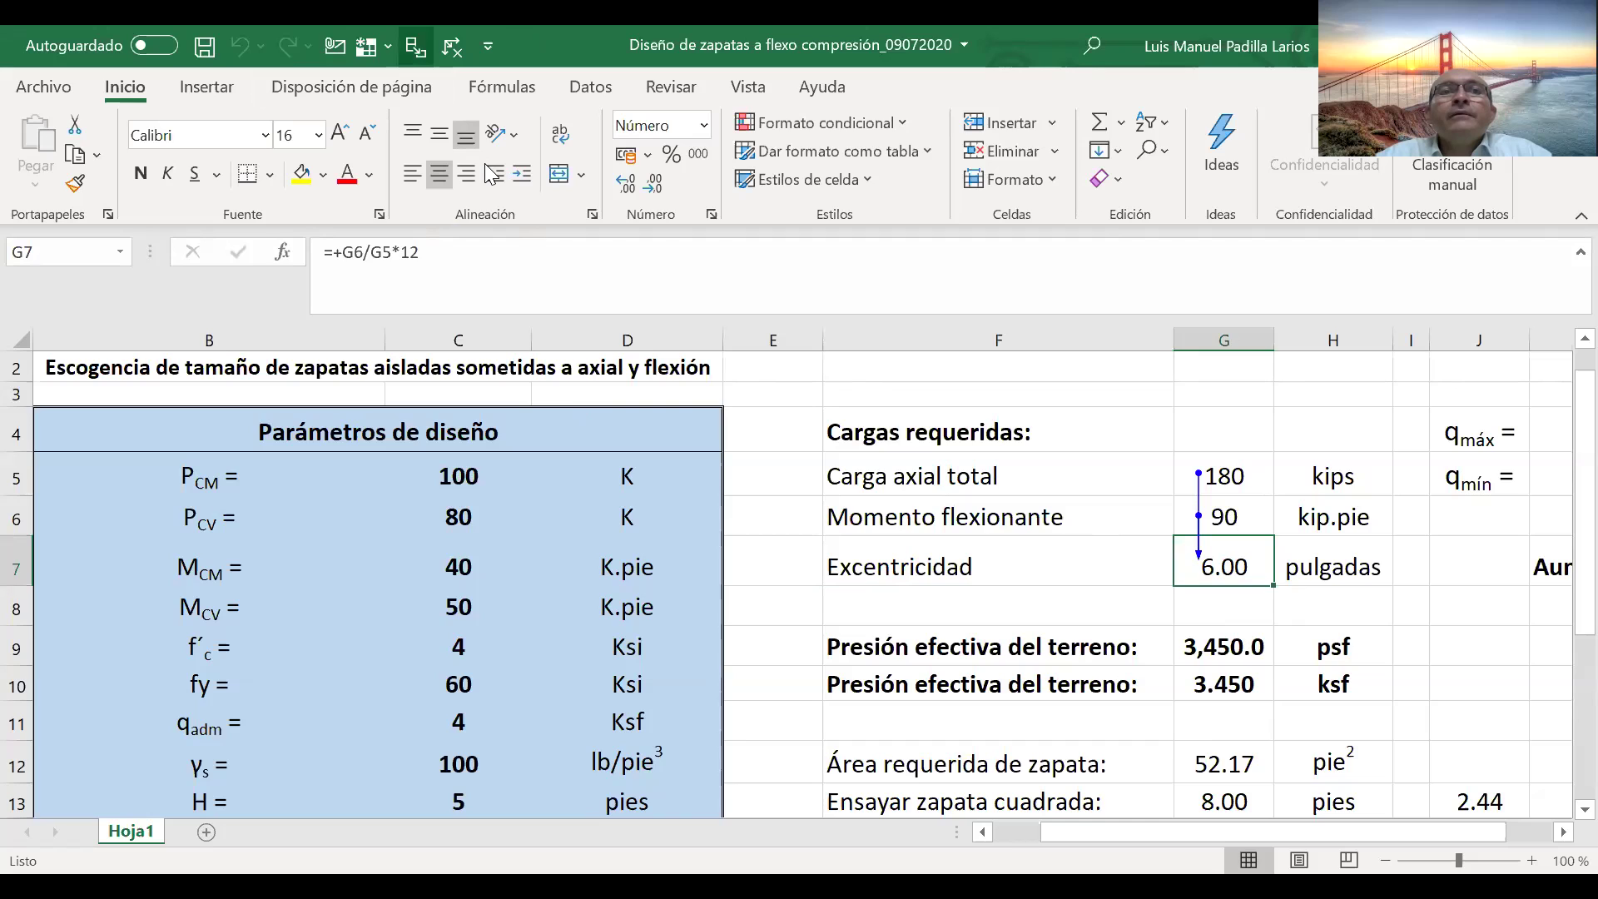
pyautogui.hotkey('alt', '7')
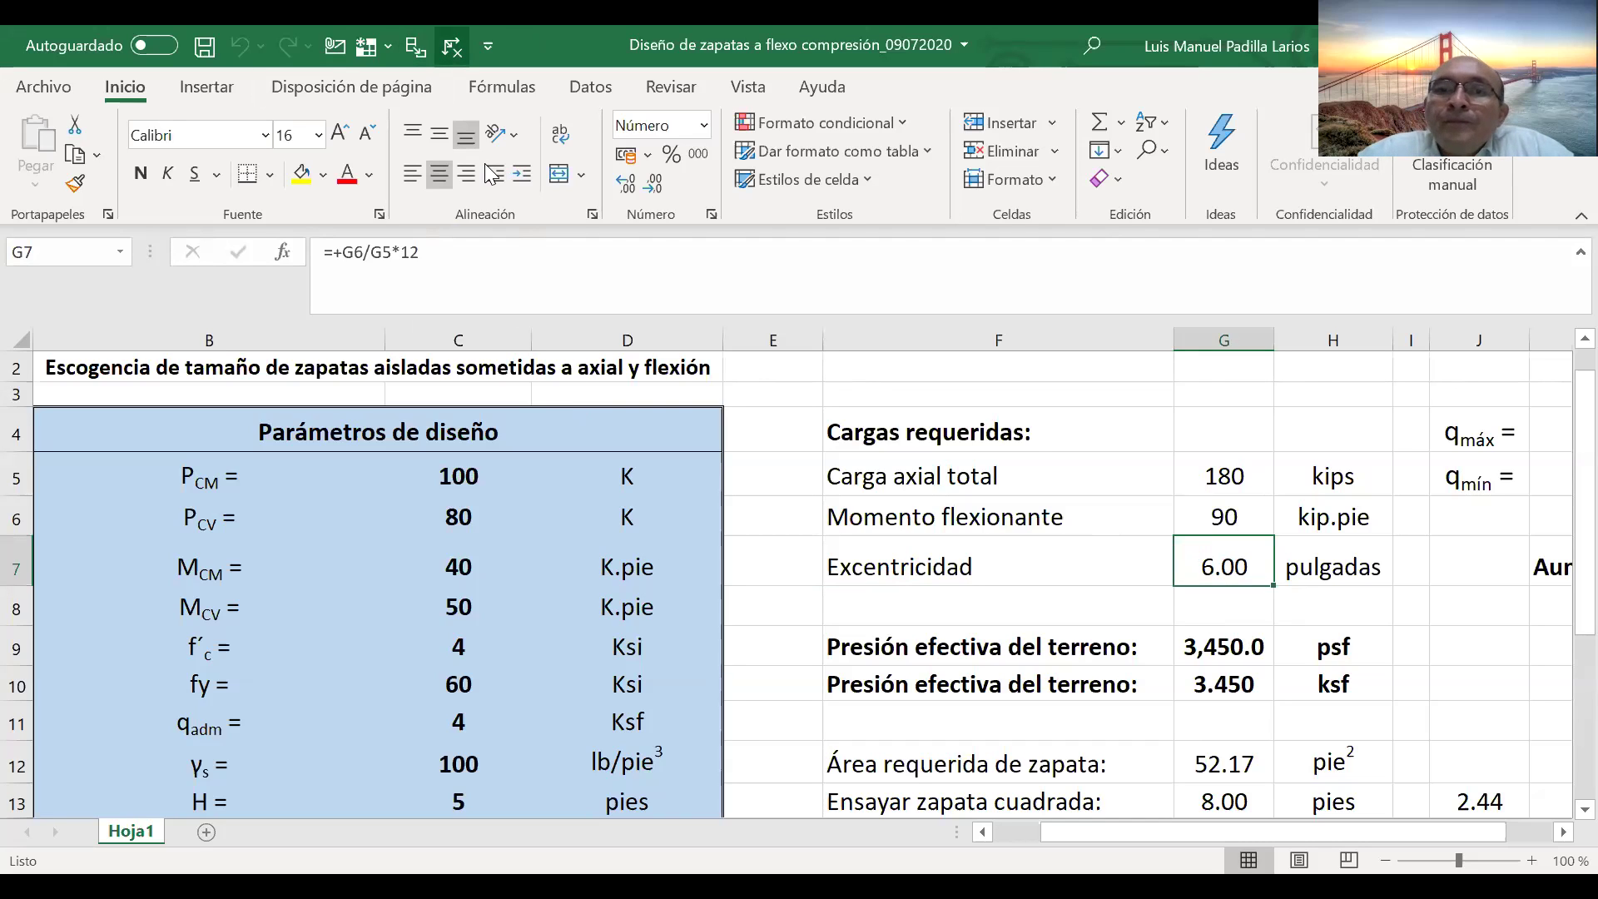
# - Inspect the effective soil pressure formula in G9 and its label in F9
pyautogui.press('Down')
pyautogui.press('Down')
pyautogui.press('Left')
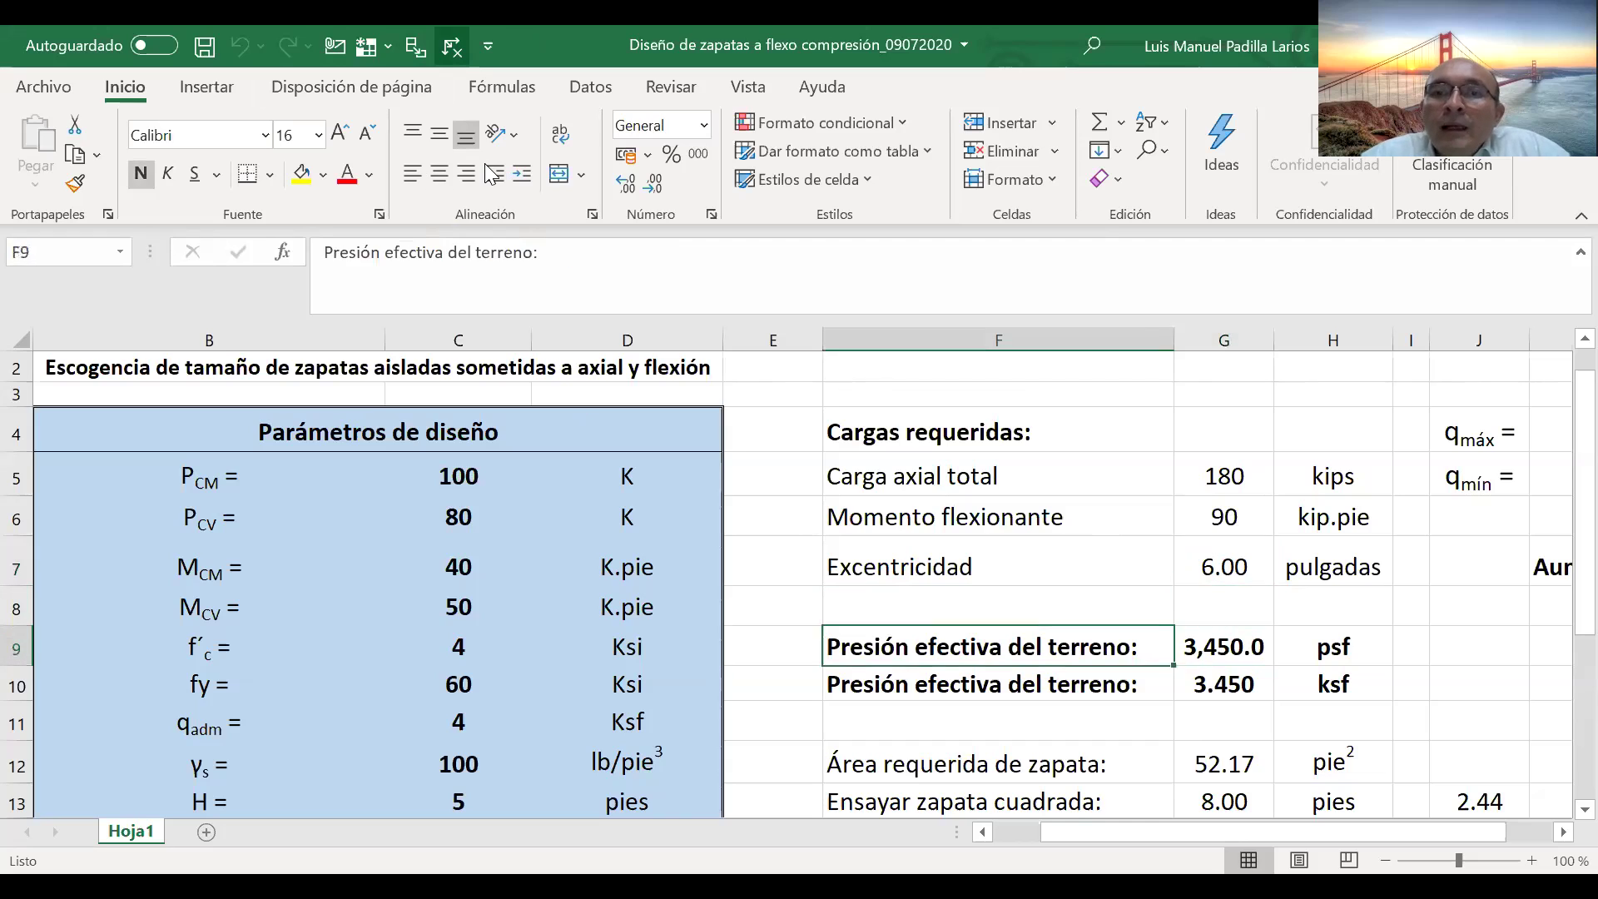
pyautogui.press('Right')
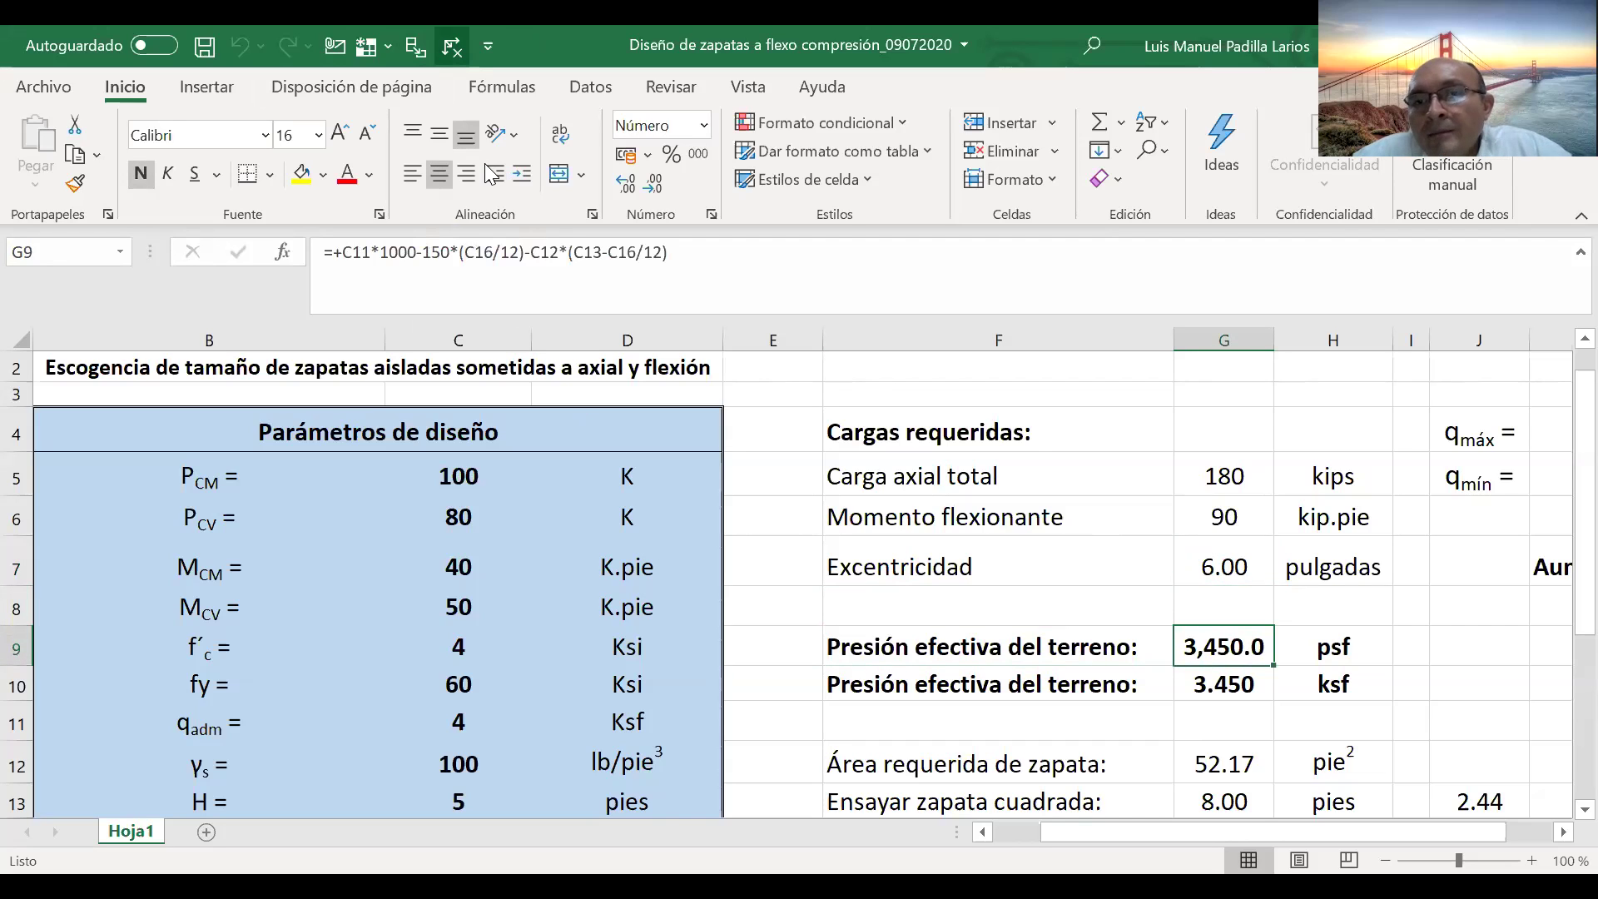
# - Append "qe" to the effective soil pressure label in F9 so it reads "Presión efectiva del terreno: qe"
pyautogui.press('Left')
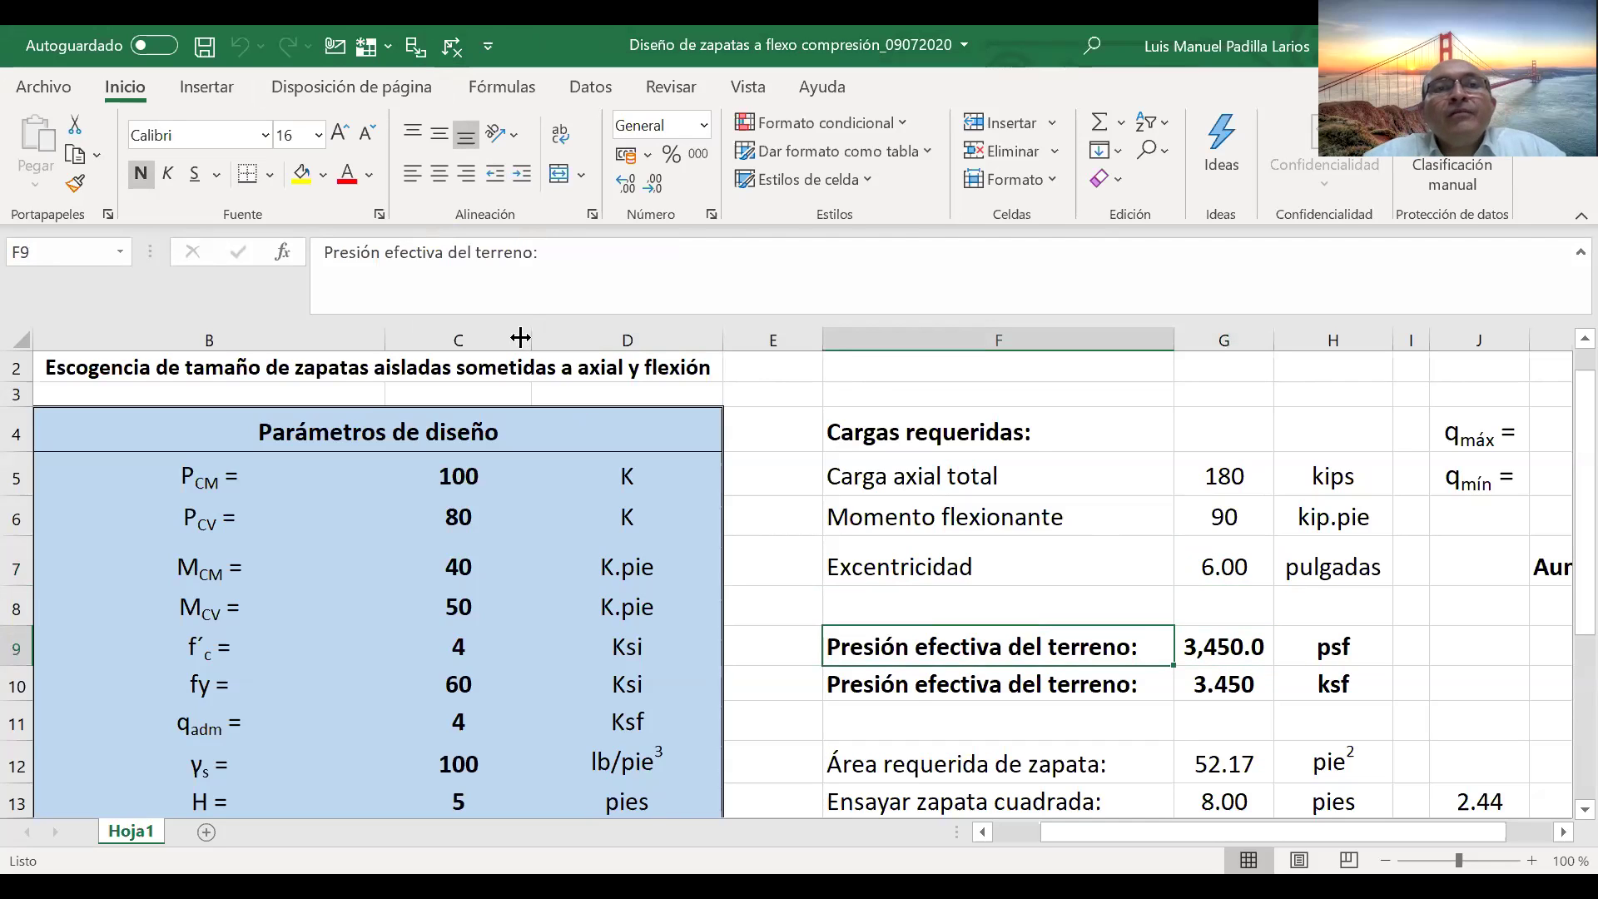
pyautogui.click(558, 251)
pyautogui.write('qe')
pyautogui.press('Return')
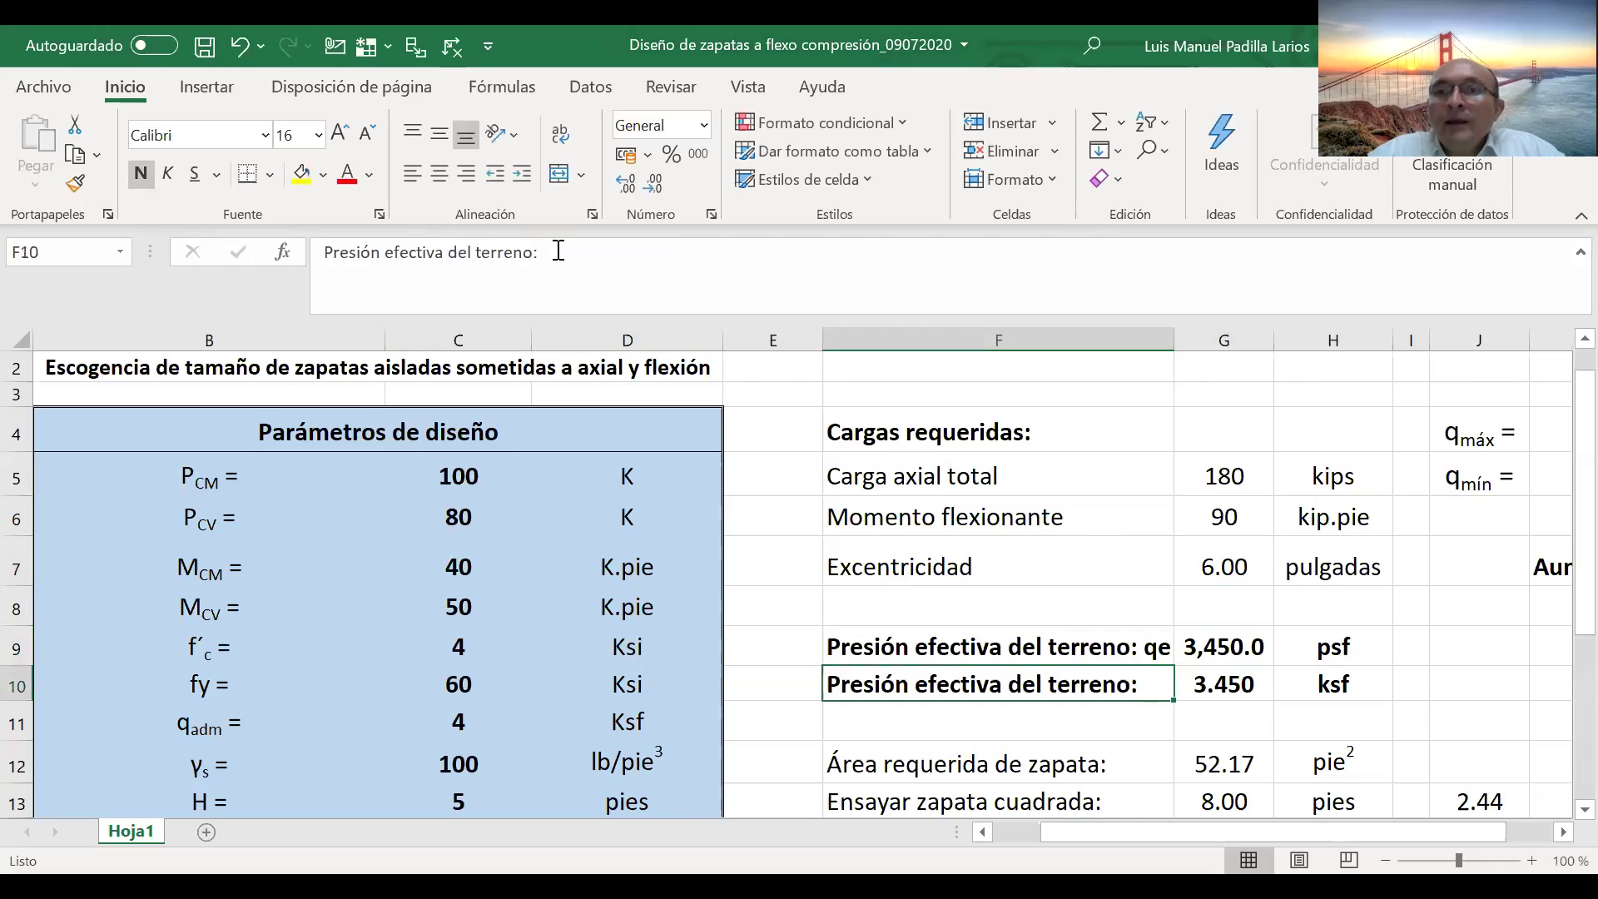
pyautogui.press('Up')
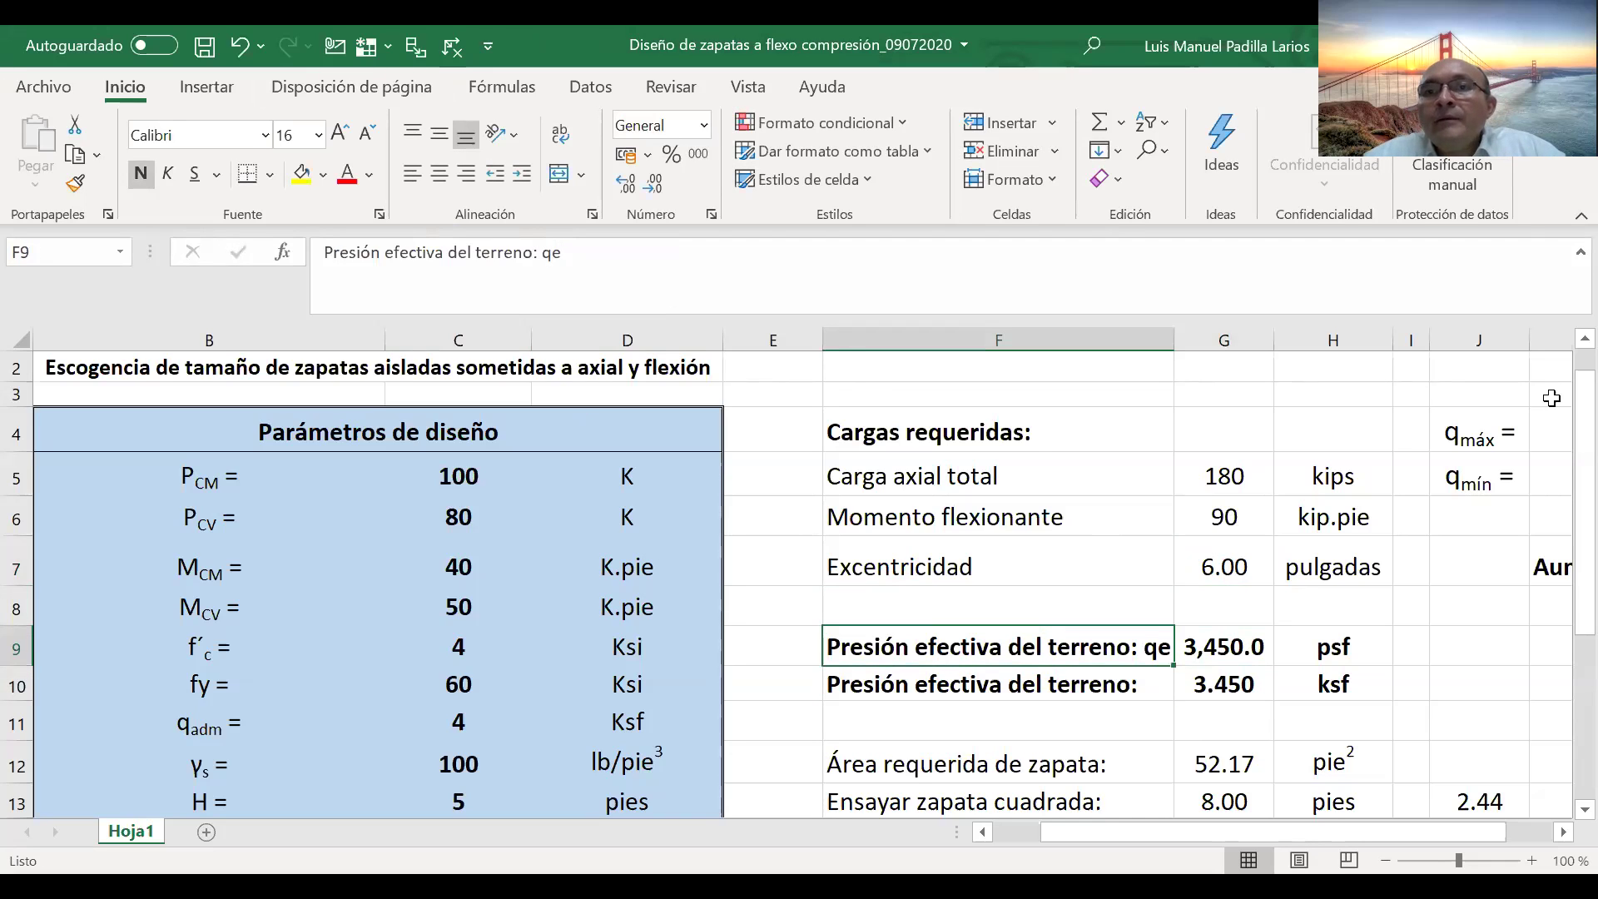
# - Widen column F slightly and append "=" to the label in F9 so it reads "Presión efectiva del terreno: qe ="
pyautogui.moveTo(1174, 334); pyautogui.dragTo(1199, 334)
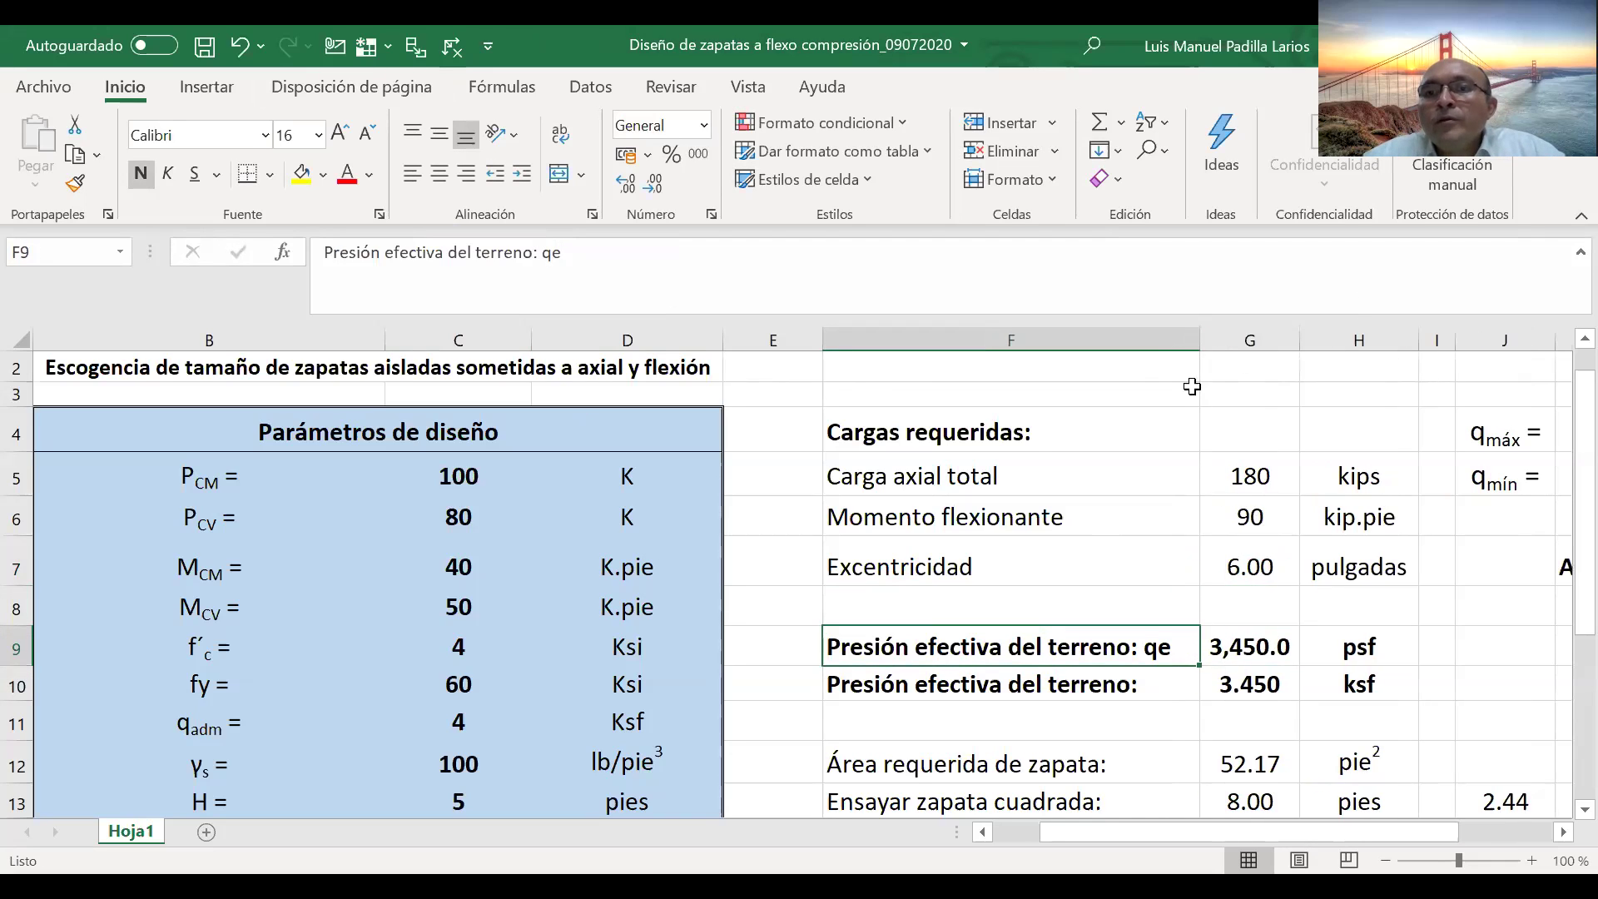
pyautogui.click(618, 267)
pyautogui.write('=')
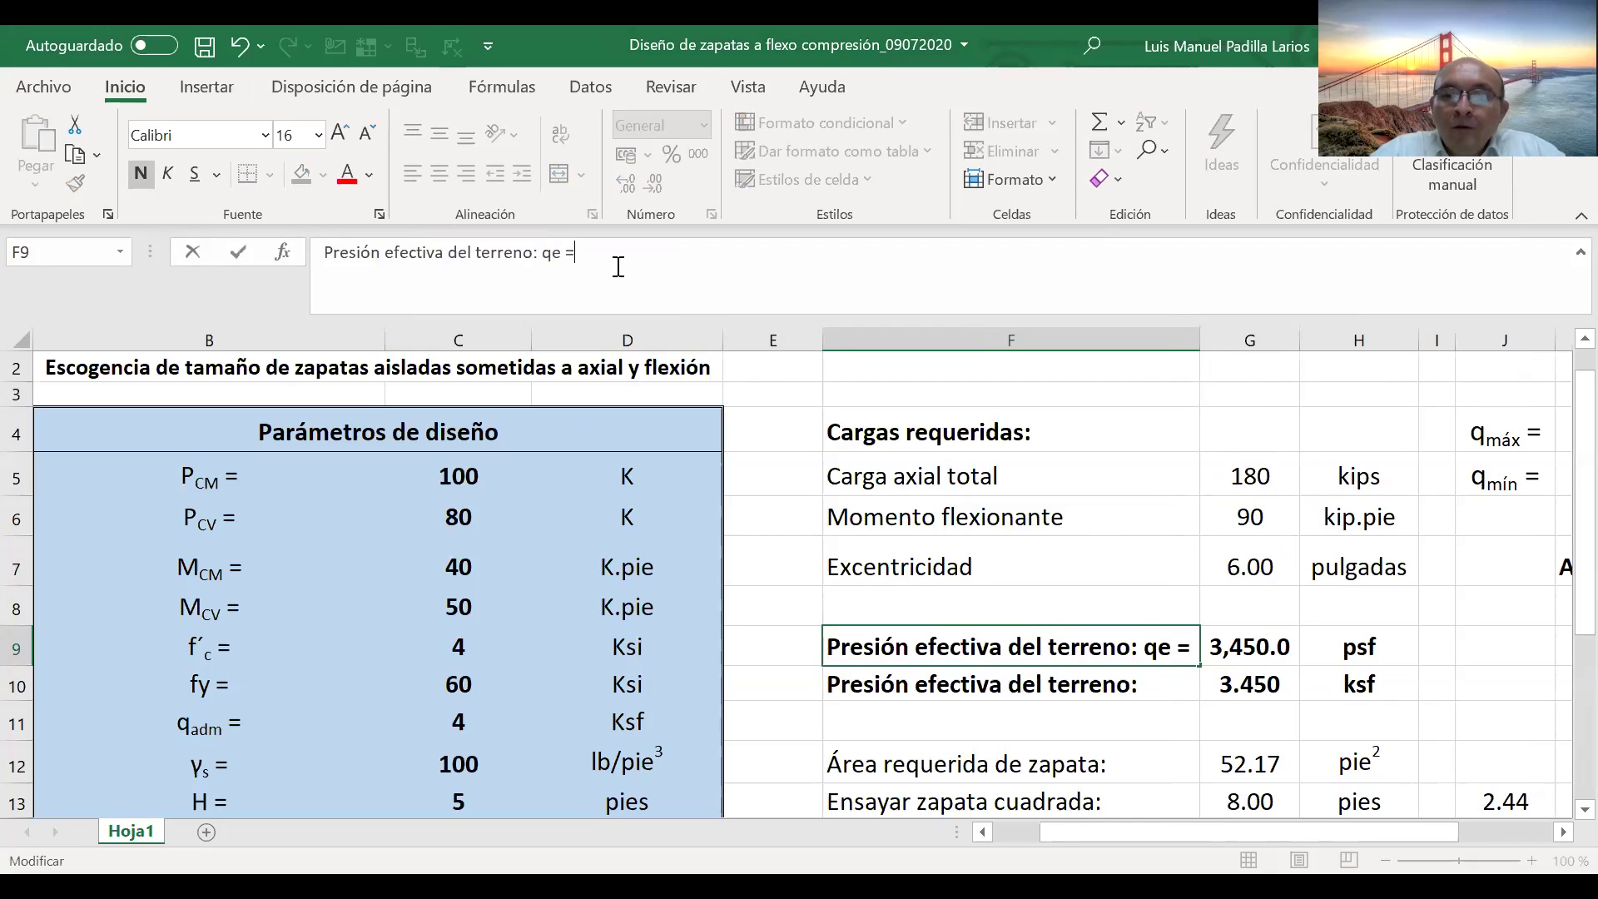
pyautogui.press('Return')
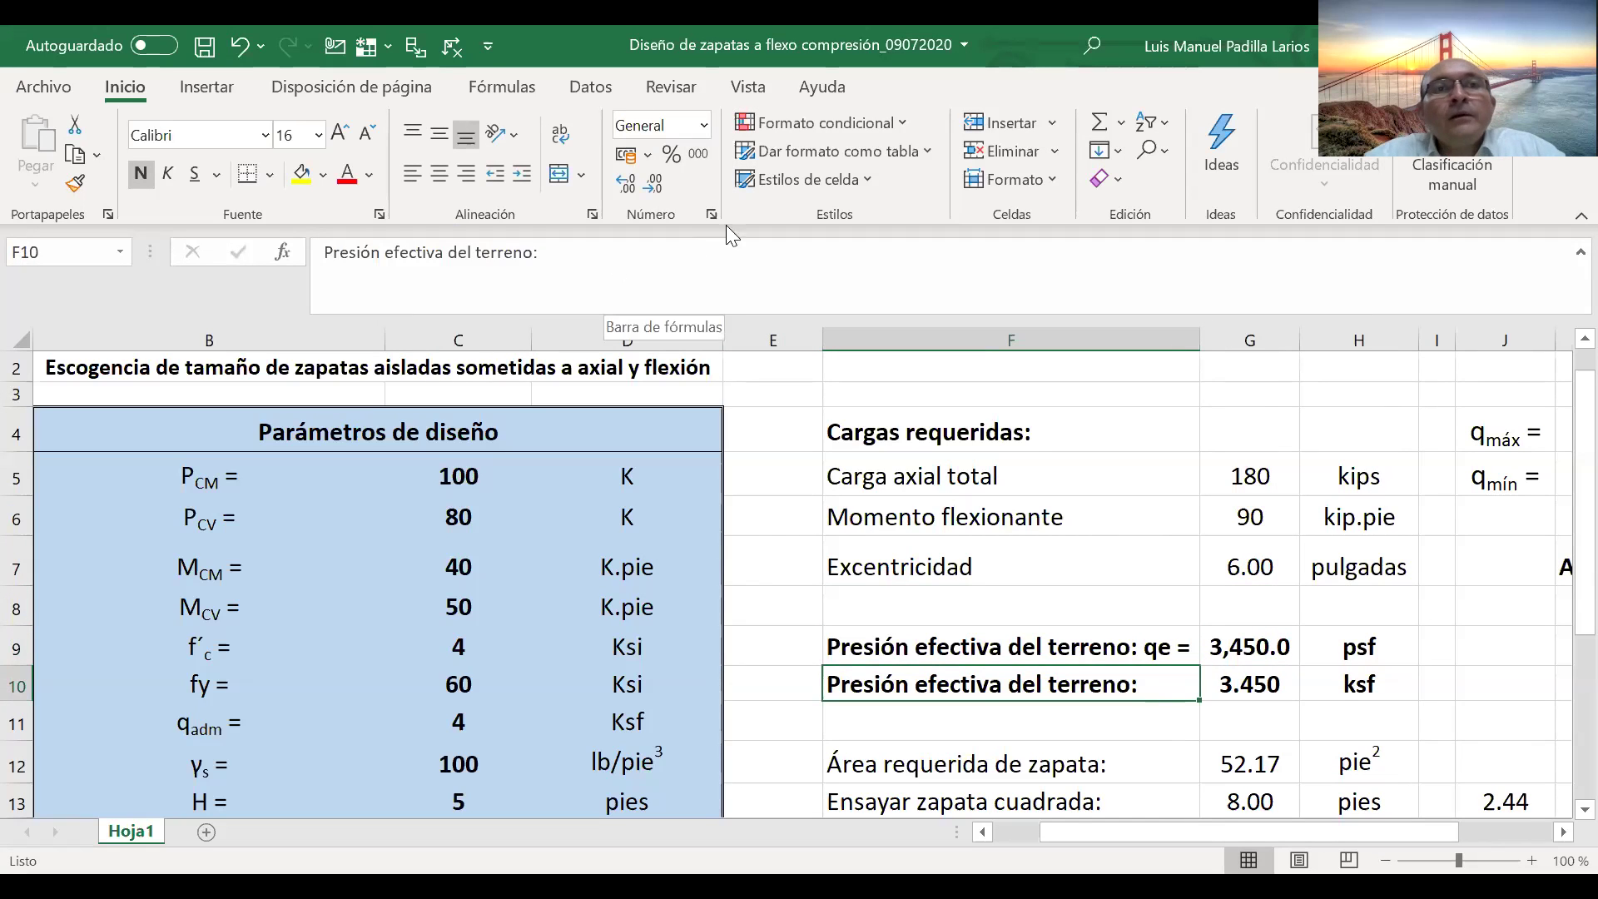
# - Append "qe =" to the label in F10 so it reads "Presión efectiva del terreno: qe ="
pyautogui.click(595, 260)
pyautogui.write('q')
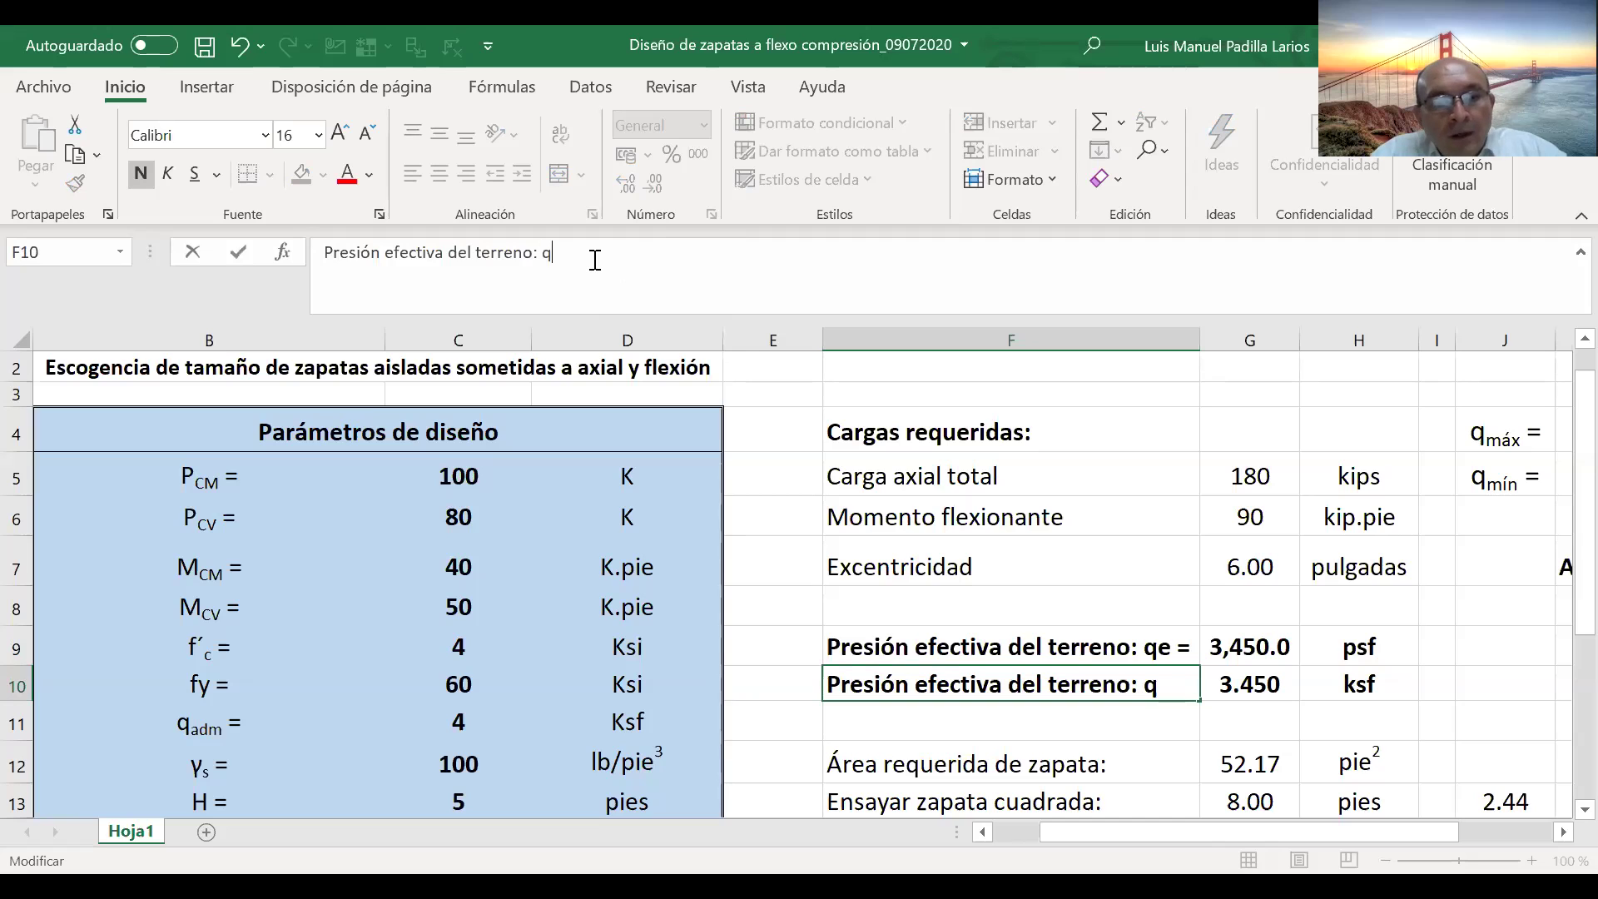
pyautogui.write('e =')
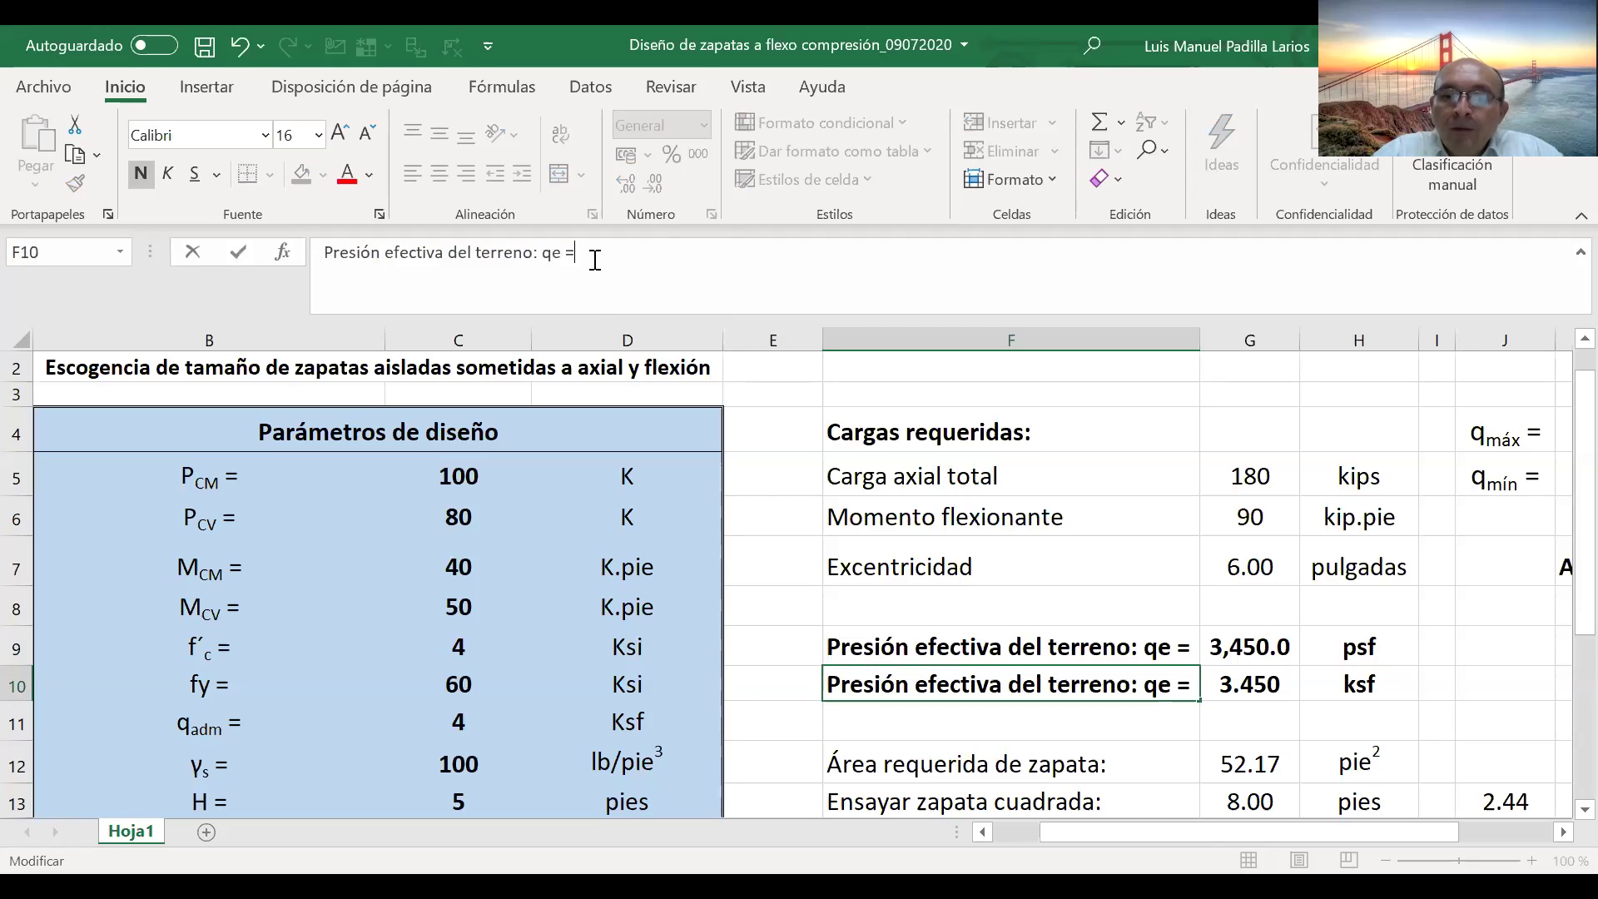
pyautogui.press('Return')
pyautogui.press('Up')
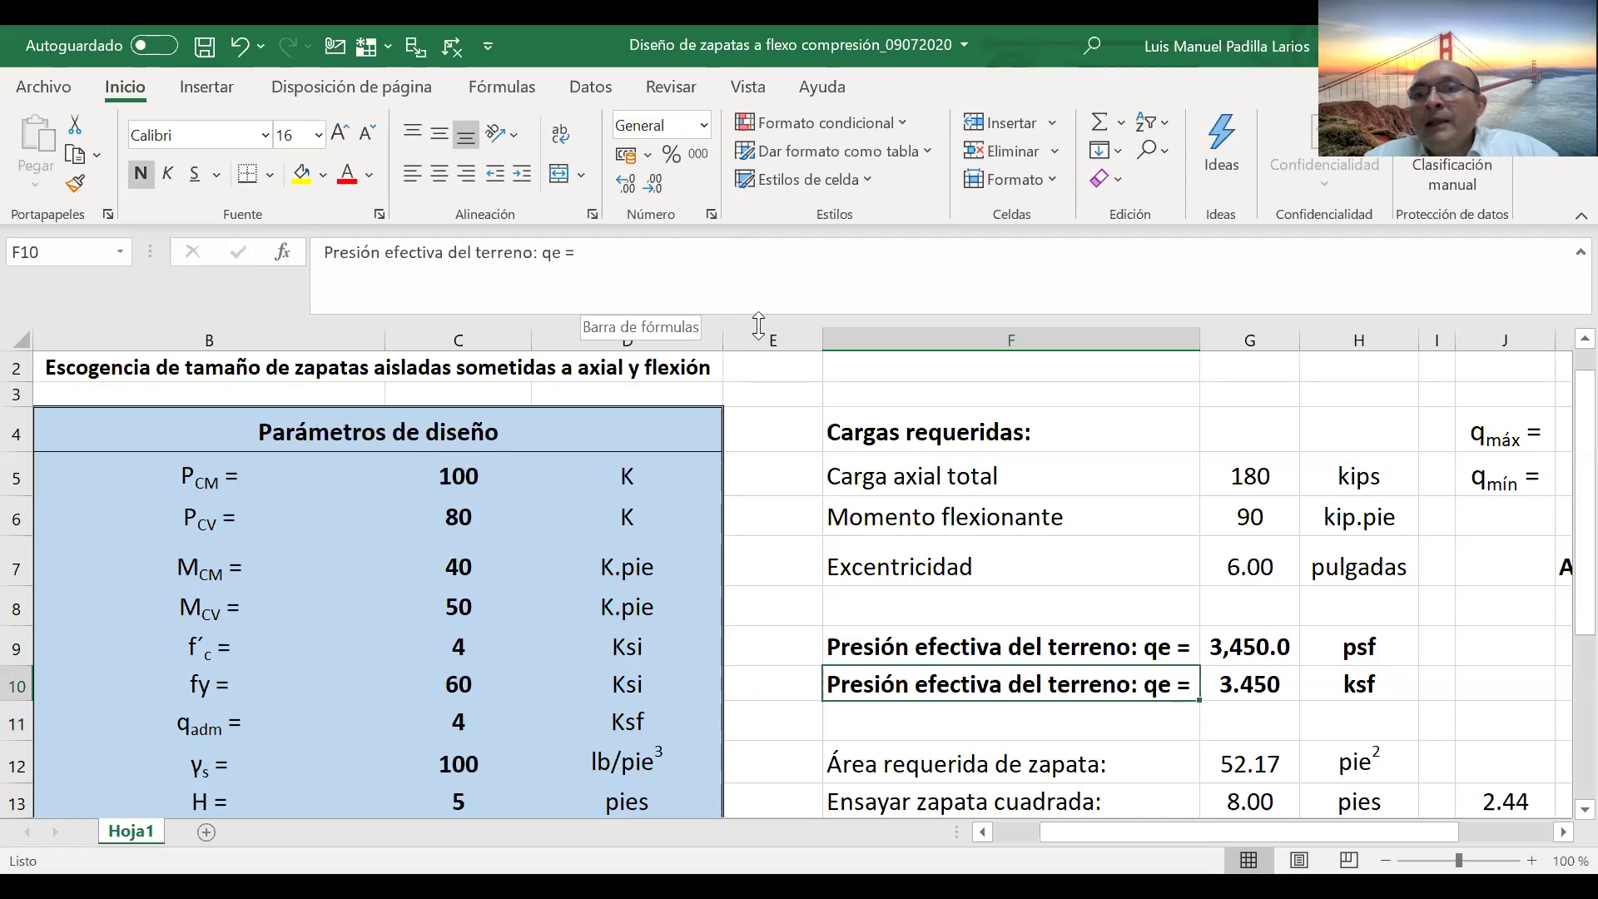
# - Widen column G slightly and select the effective soil pressure in G9
pyautogui.click(1251, 659)
pyautogui.moveTo(1302, 341); pyautogui.dragTo(1313, 342)
pyautogui.click(1249, 678)
pyautogui.click(1267, 647)
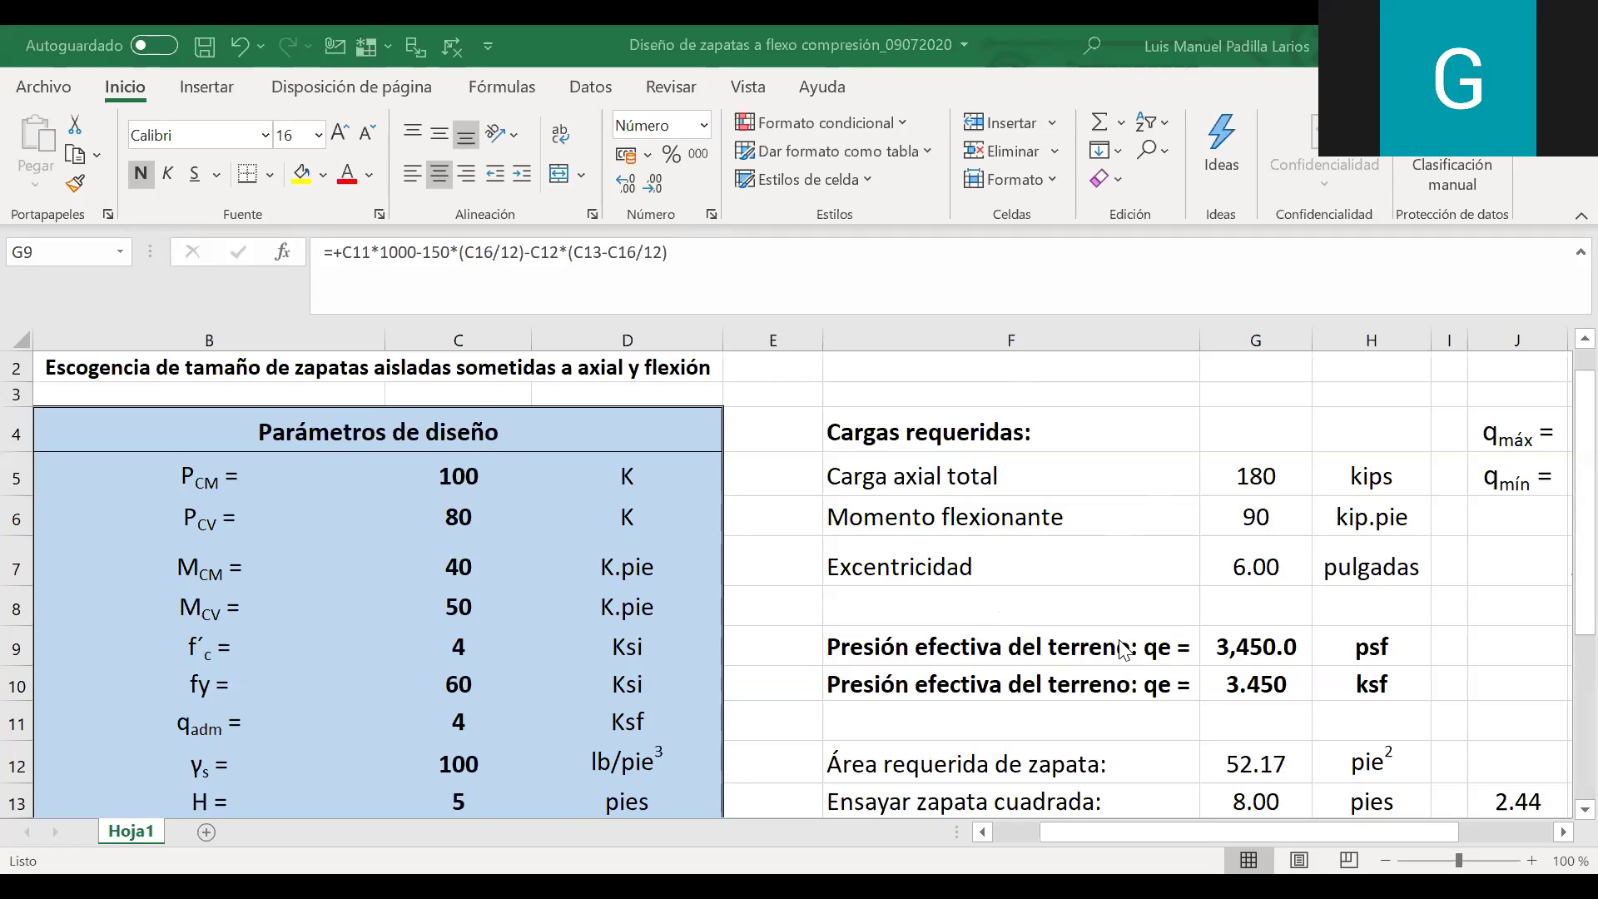
# - Trace the precedents of the effective soil pressure formula in G9, examine its terms, and remove the arrows
pyautogui.click(1082, 636)
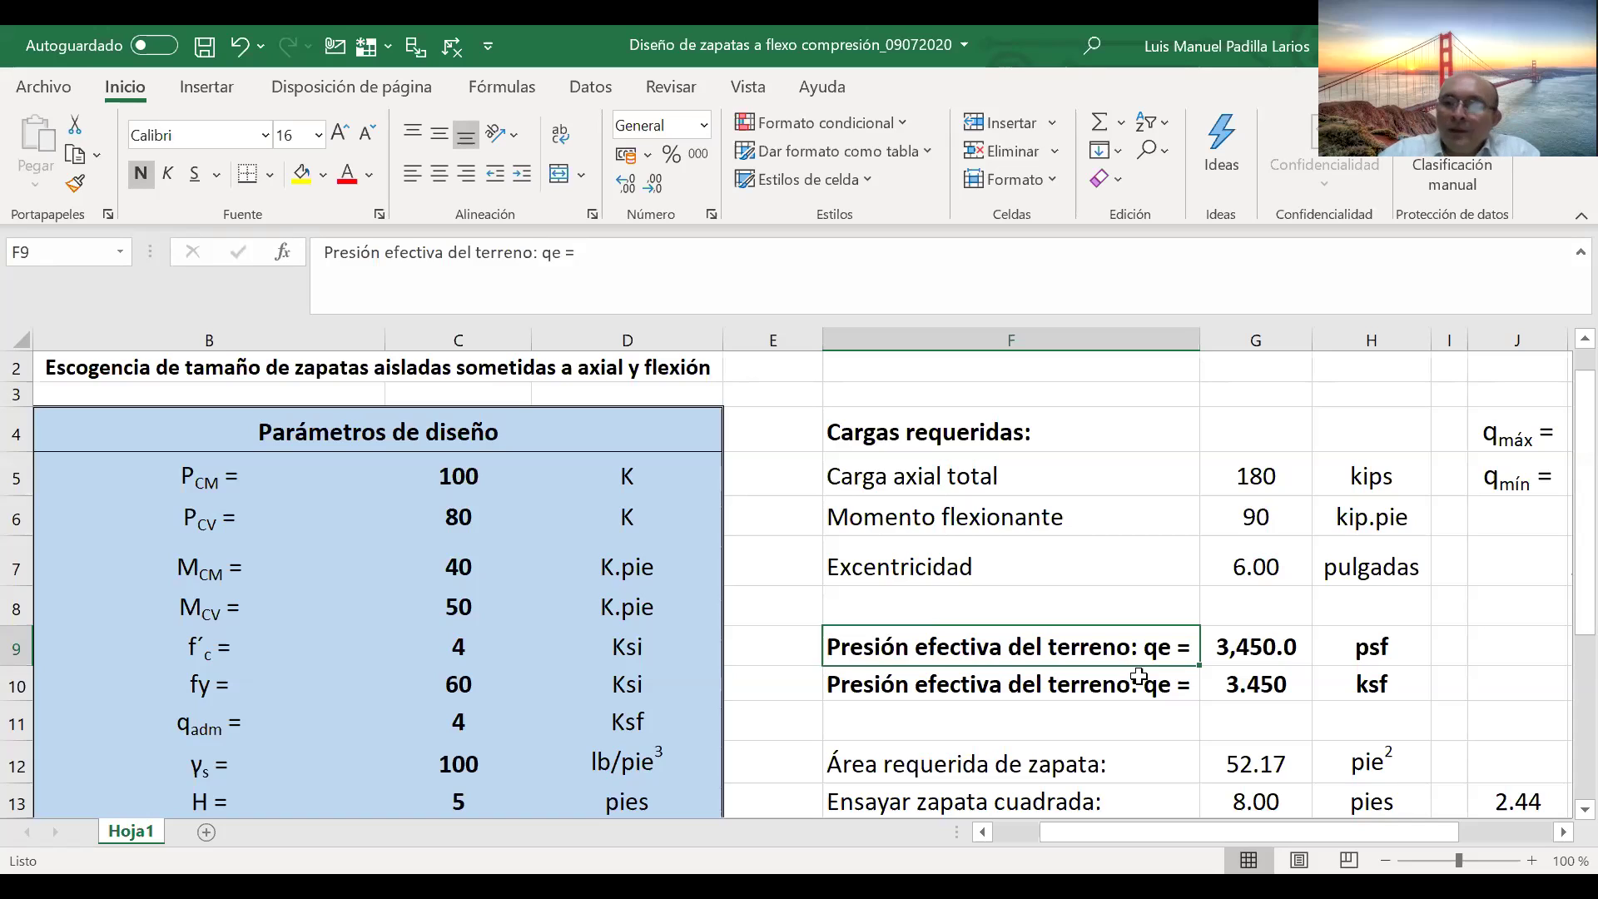
pyautogui.press('Right')
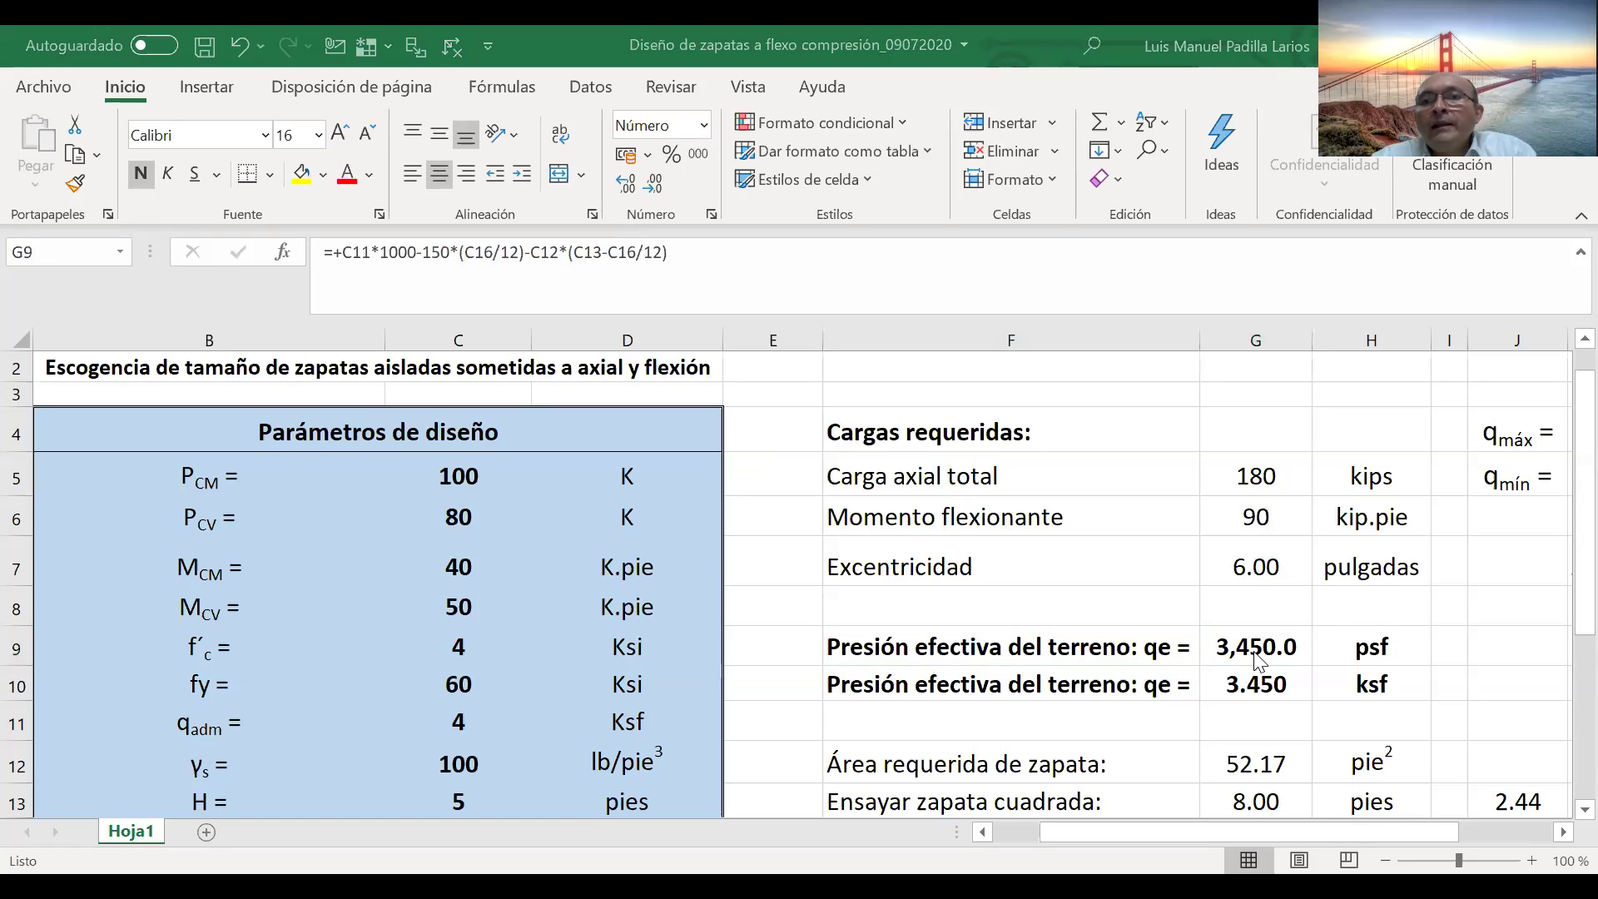
pyautogui.click(415, 46)
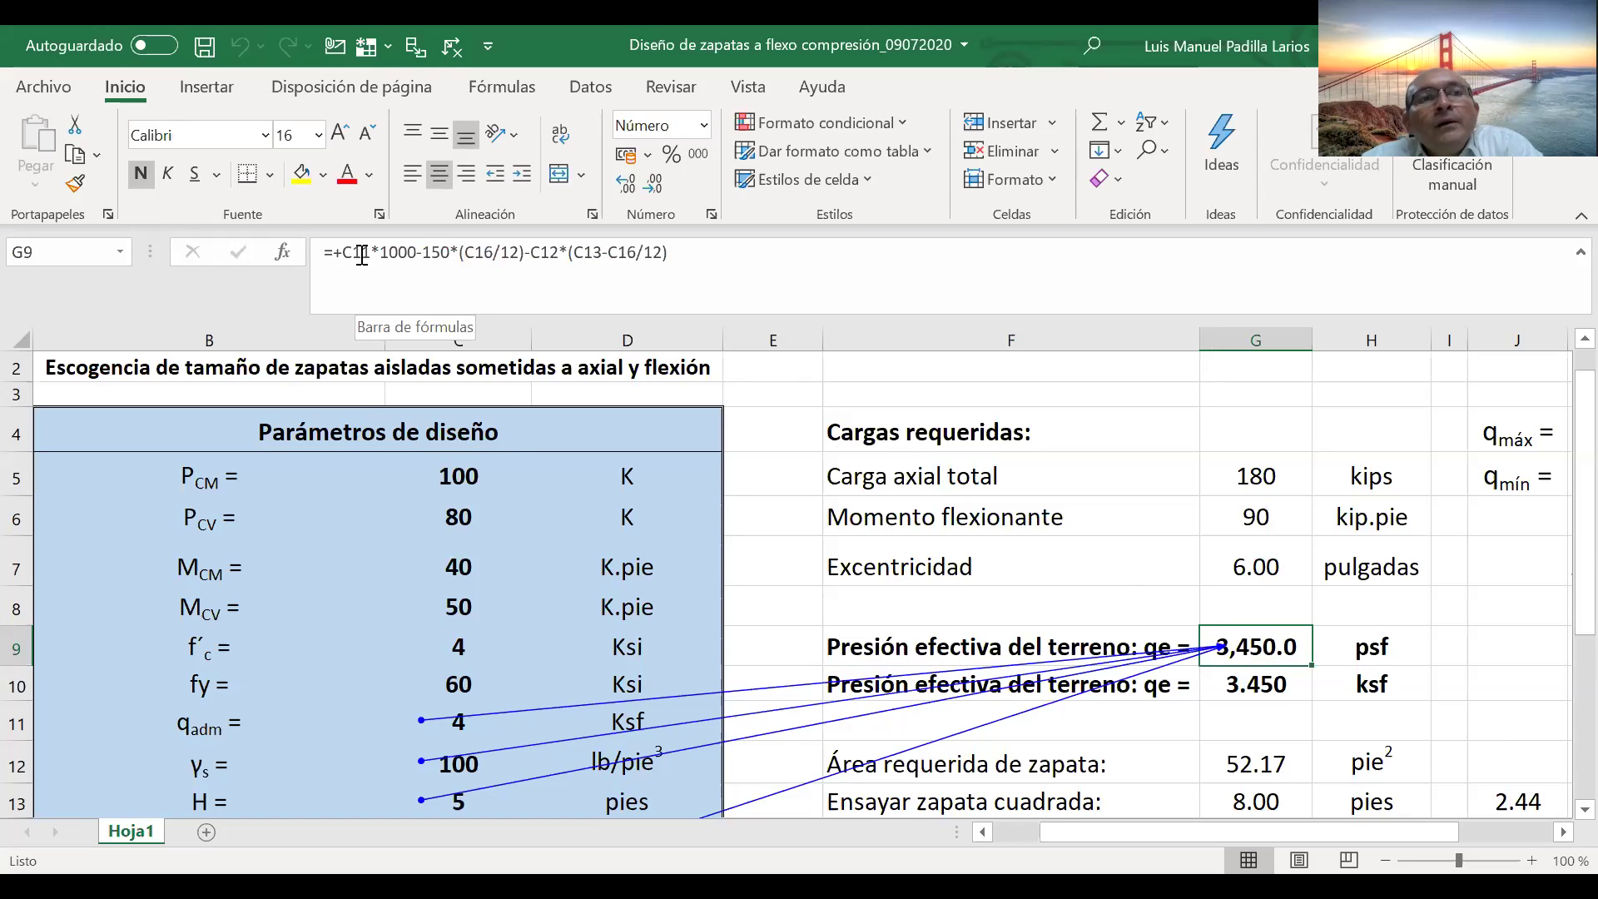
pyautogui.scroll(-1, 419, 252)
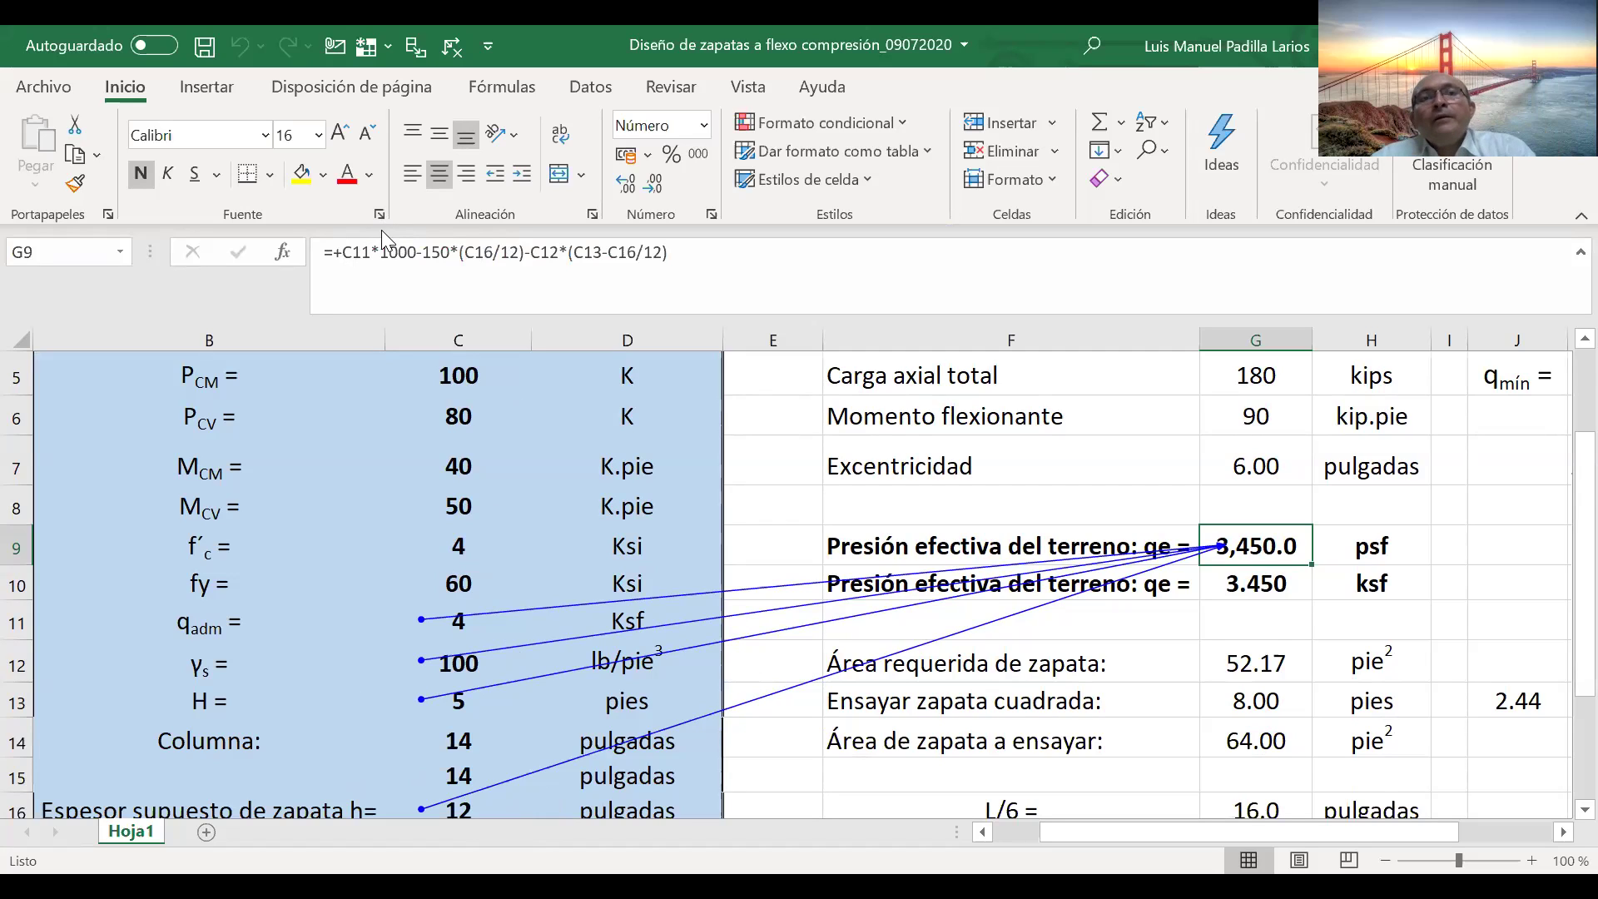
pyautogui.click(394, 254)
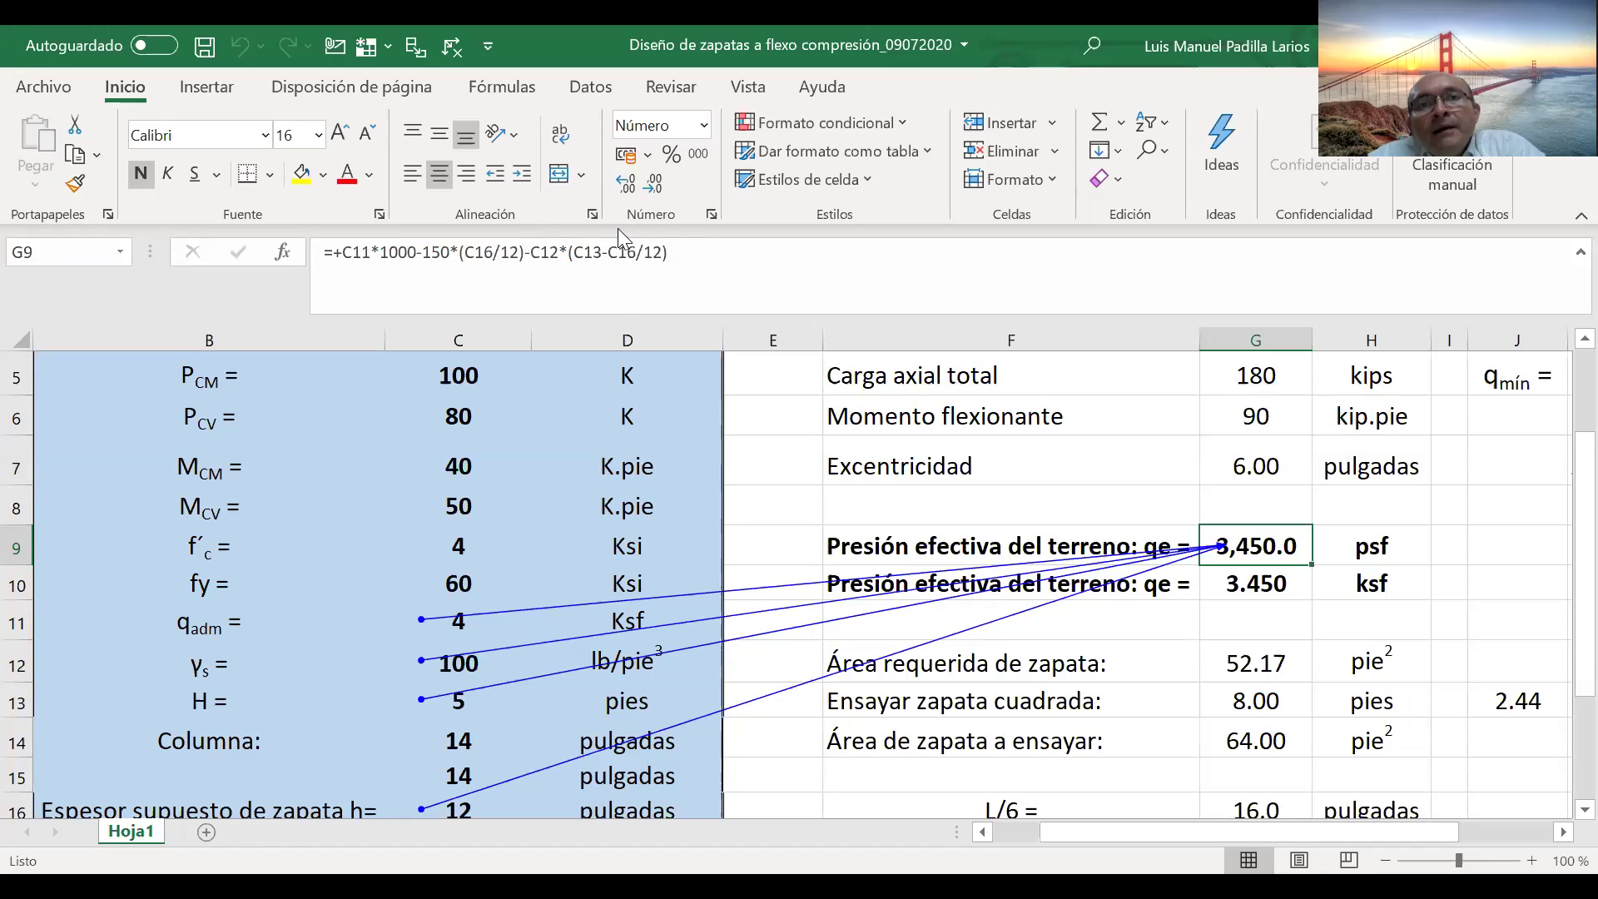
pyautogui.press('Down')
pyautogui.press('Up')
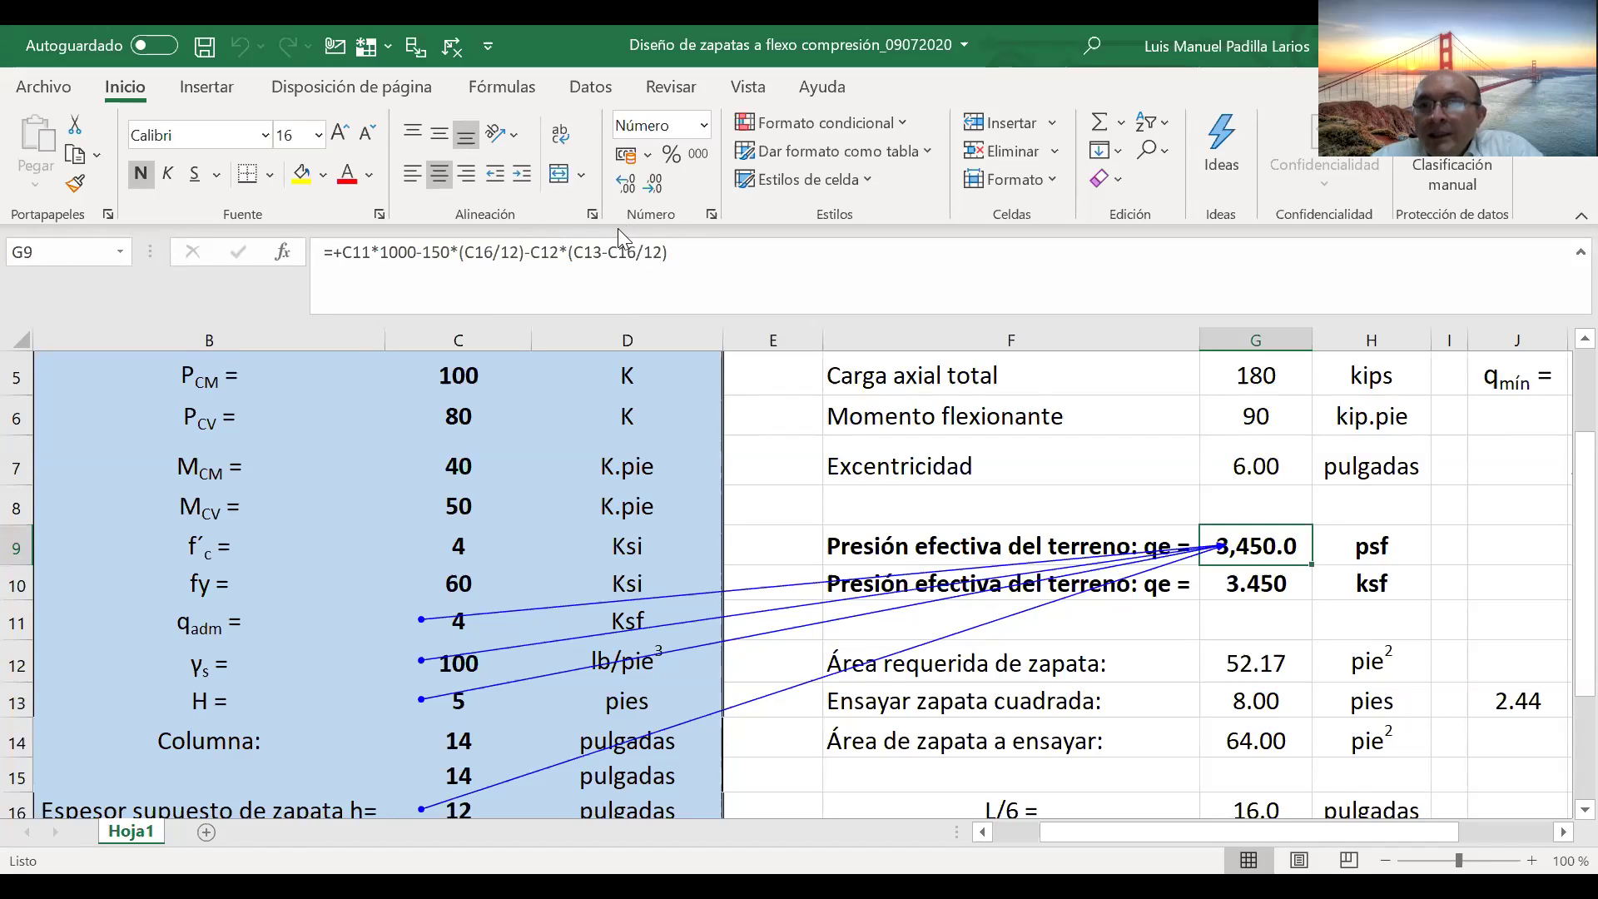
pyautogui.click(453, 45)
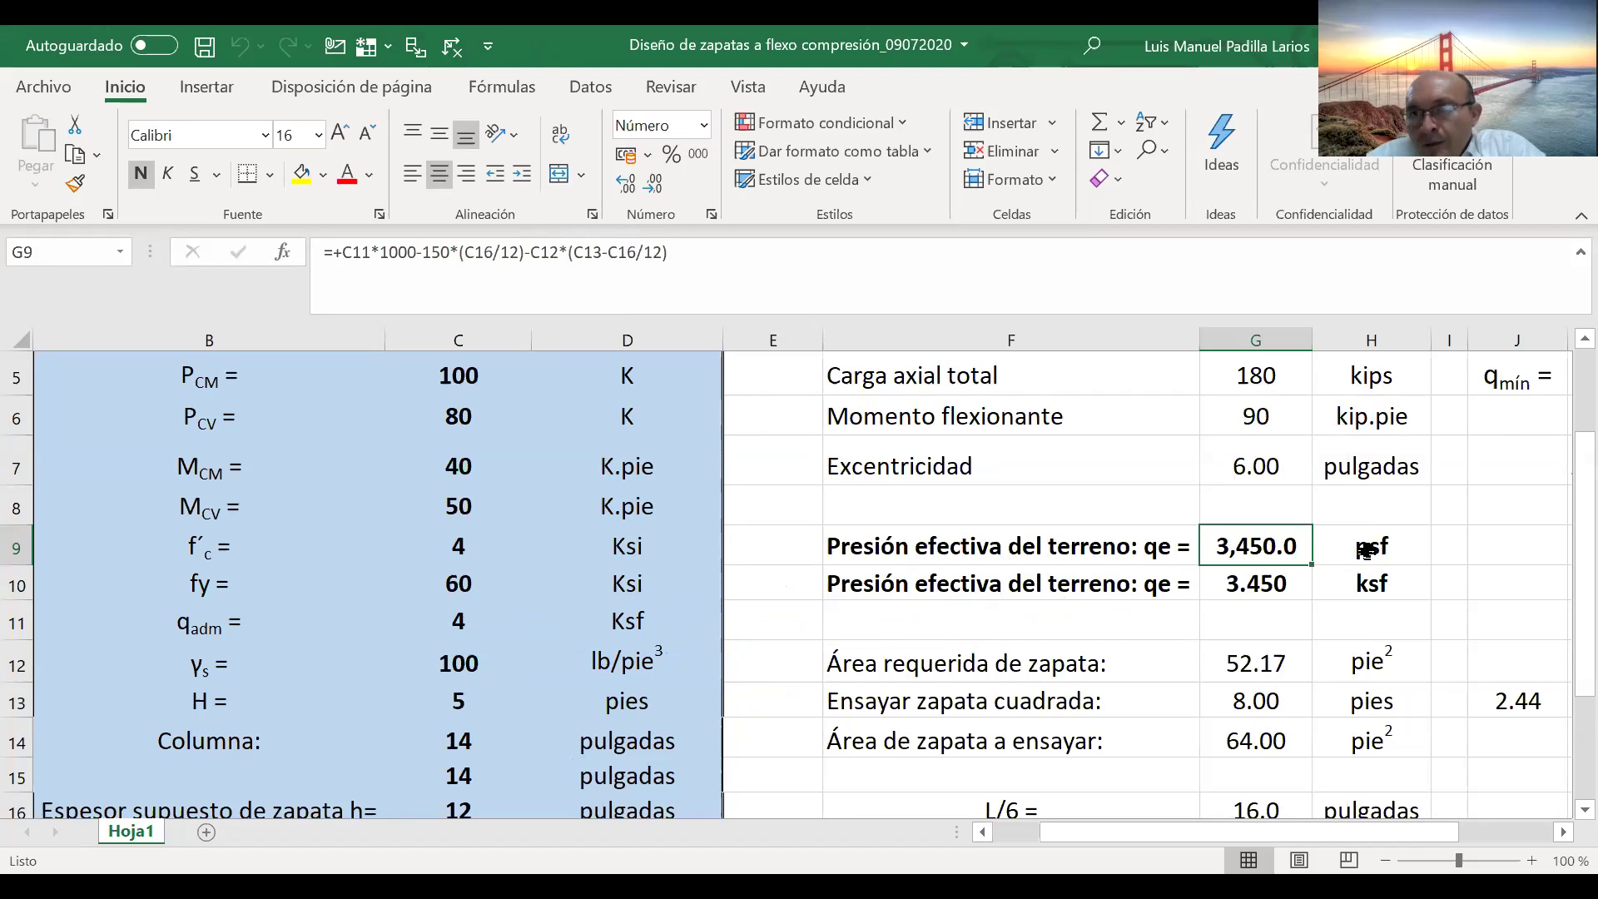
# - Inspect the formula in G10 that converts the effective soil pressure from psf to ksf
pyautogui.click(1276, 589)
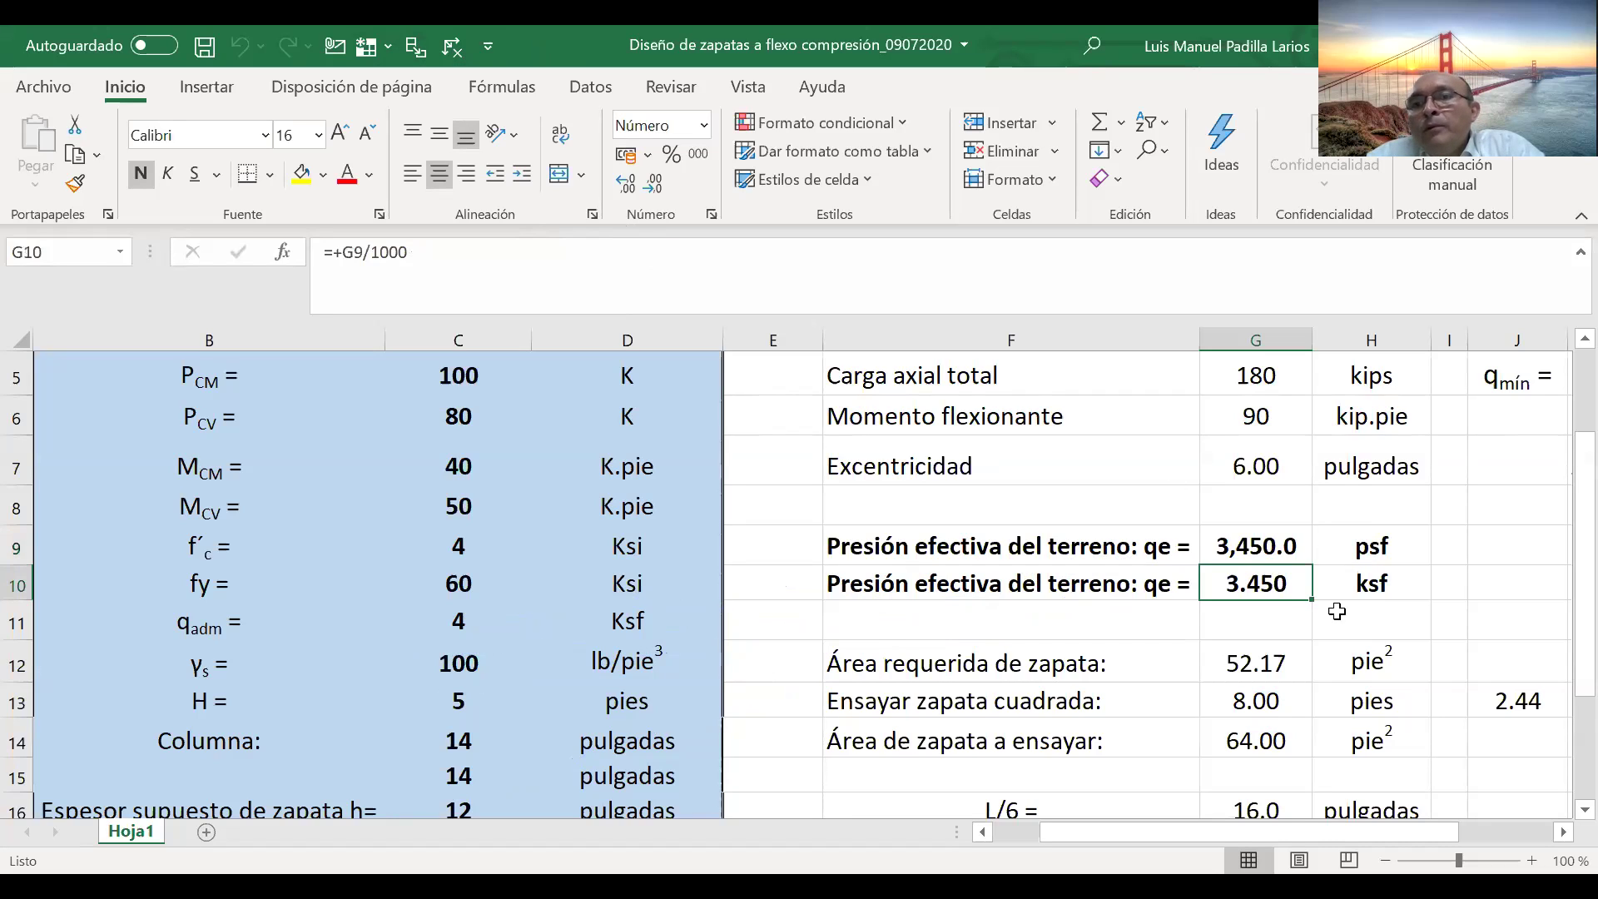
pyautogui.press('Return')
pyautogui.click(1280, 581)
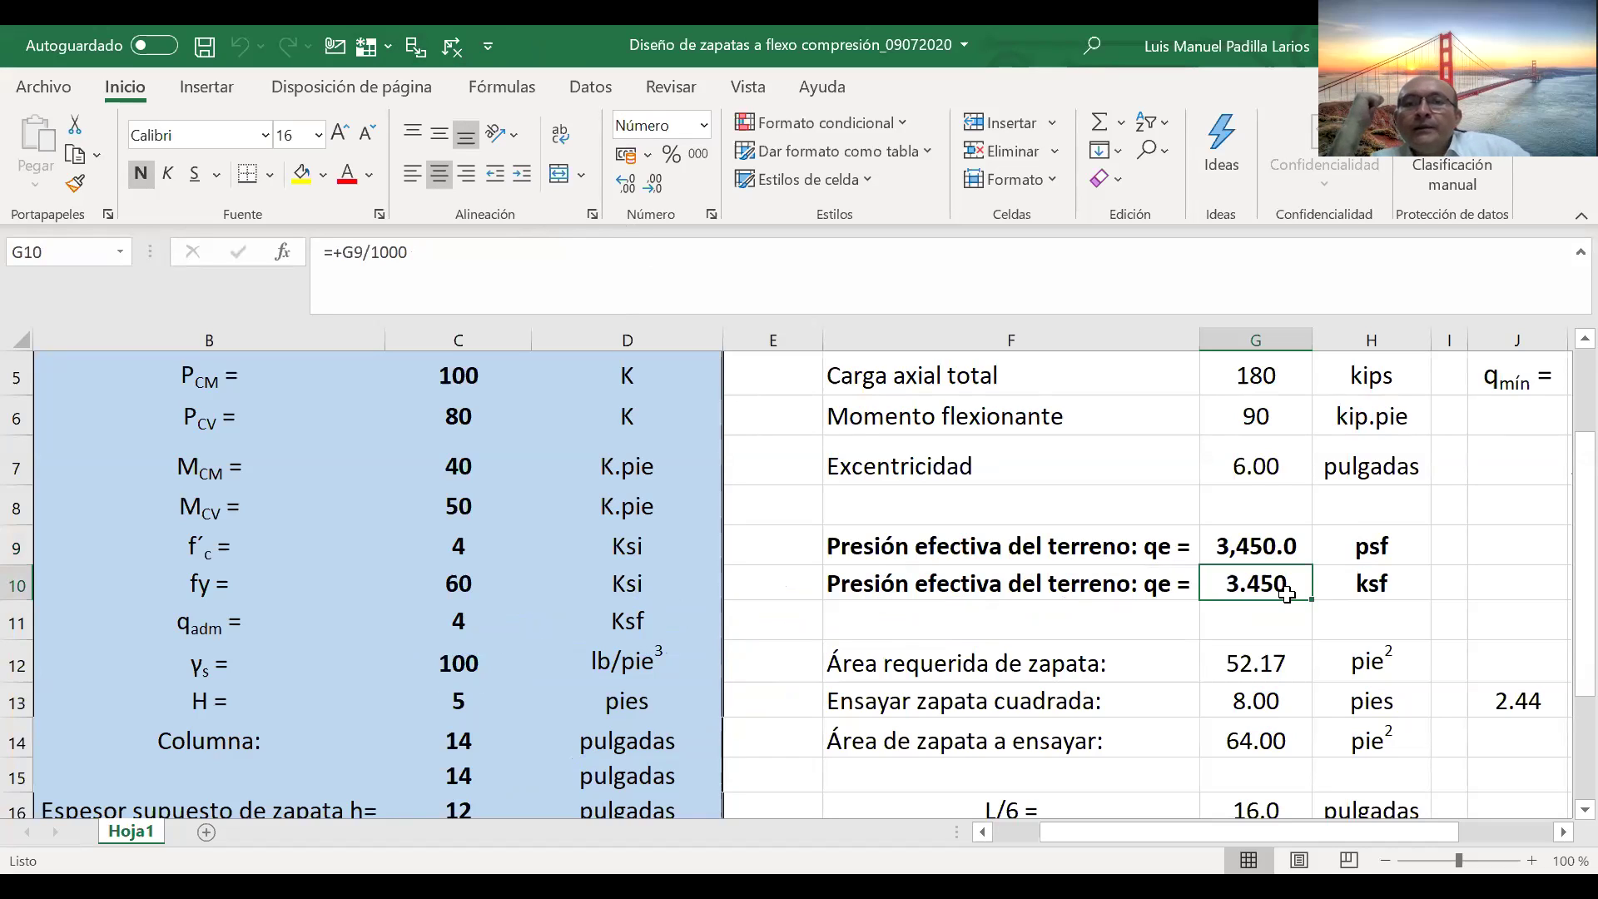
# - Trace the precedents of the required footing area formula in G12 and examine the axial load and soil pressure it uses
pyautogui.press('Down')
pyautogui.press('Down')
pyautogui.press('Left')
pyautogui.press('Right')
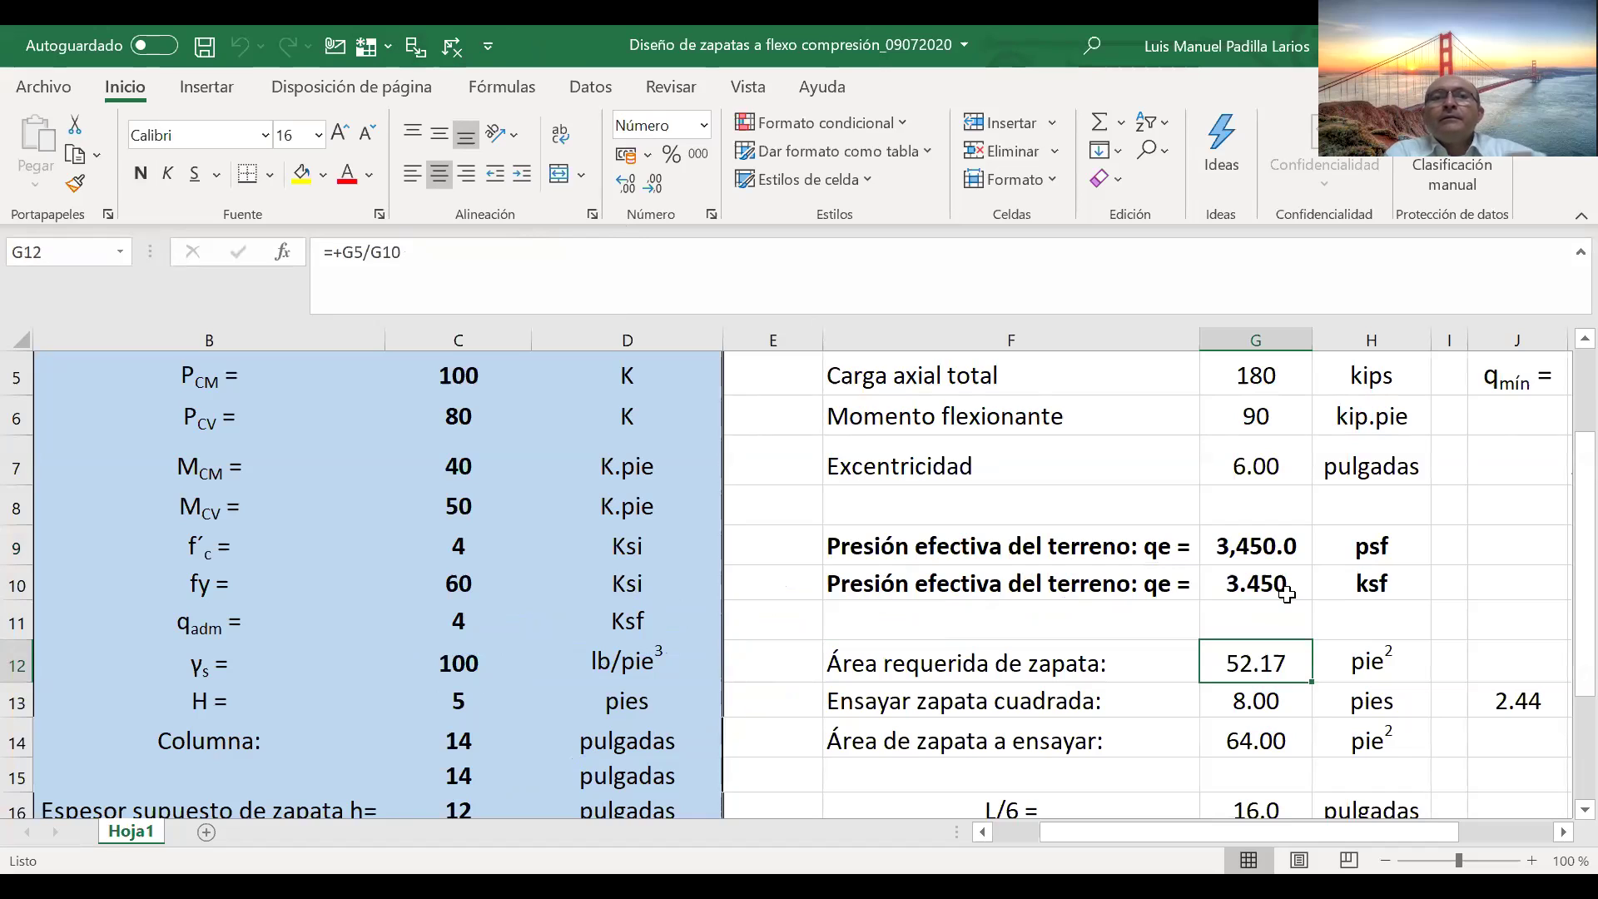
pyautogui.click(416, 46)
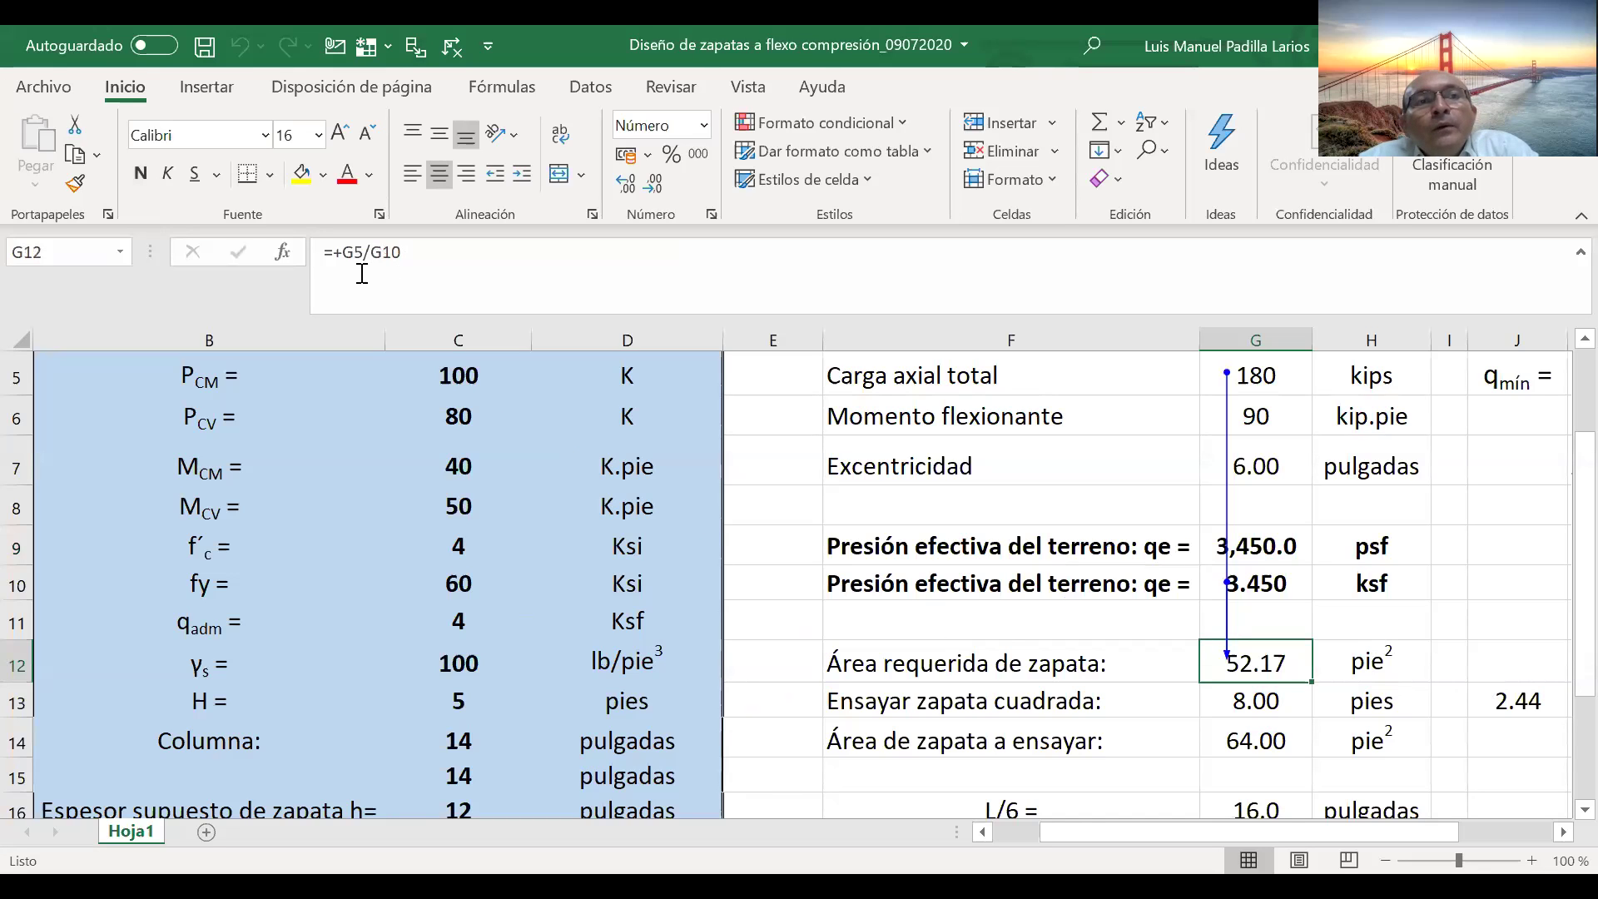
pyautogui.scroll(1, 1378, 612)
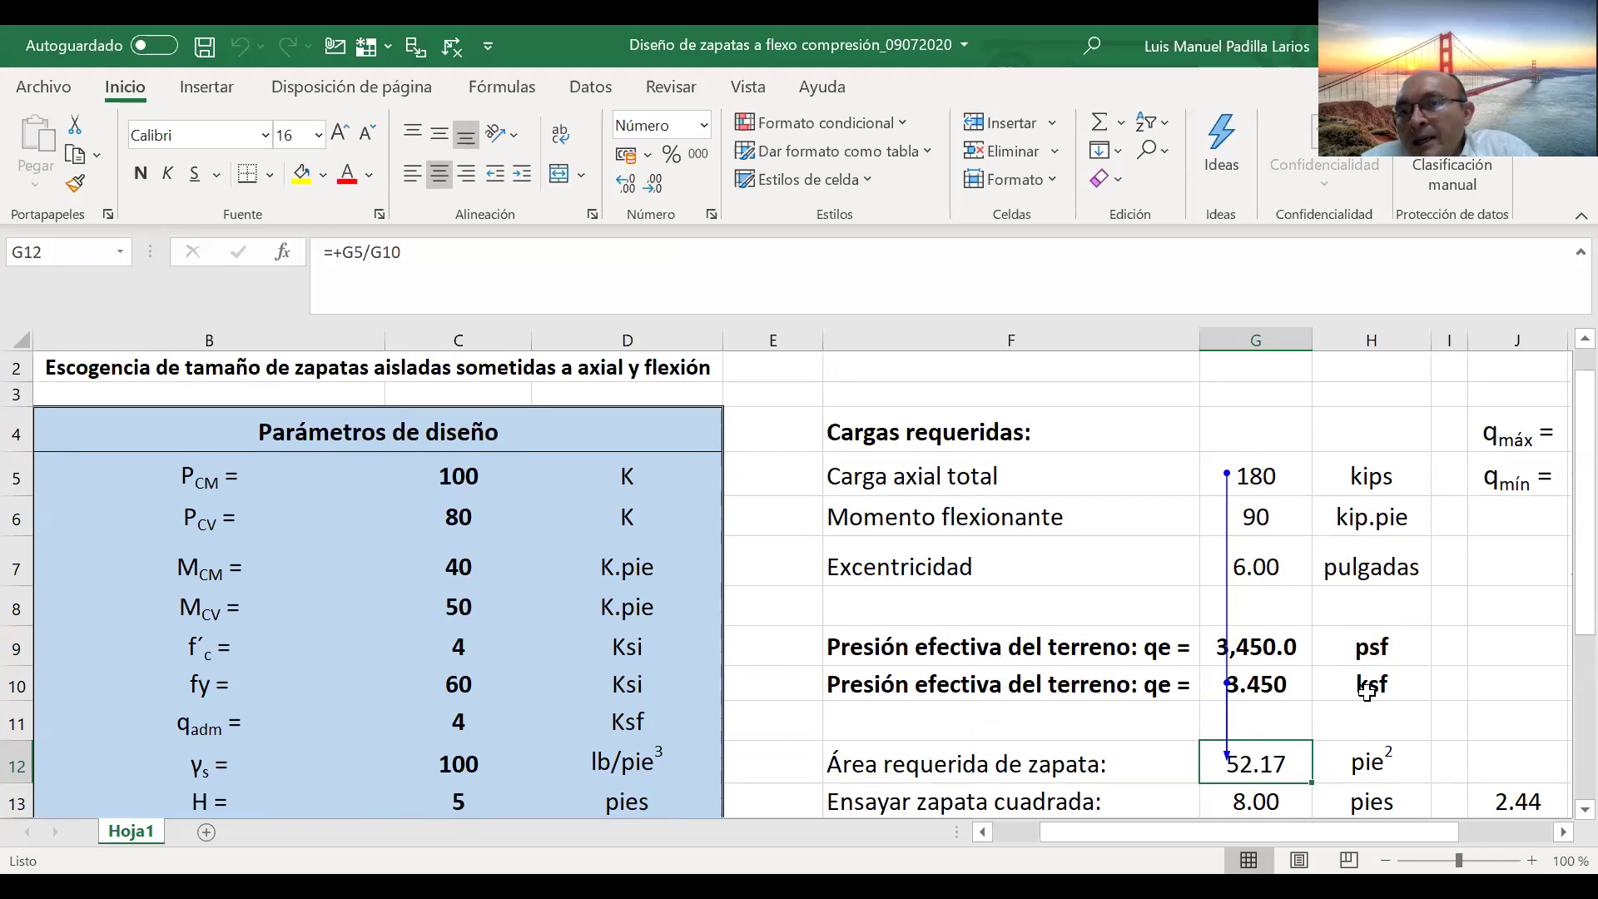
pyautogui.scroll(-1, 1391, 682)
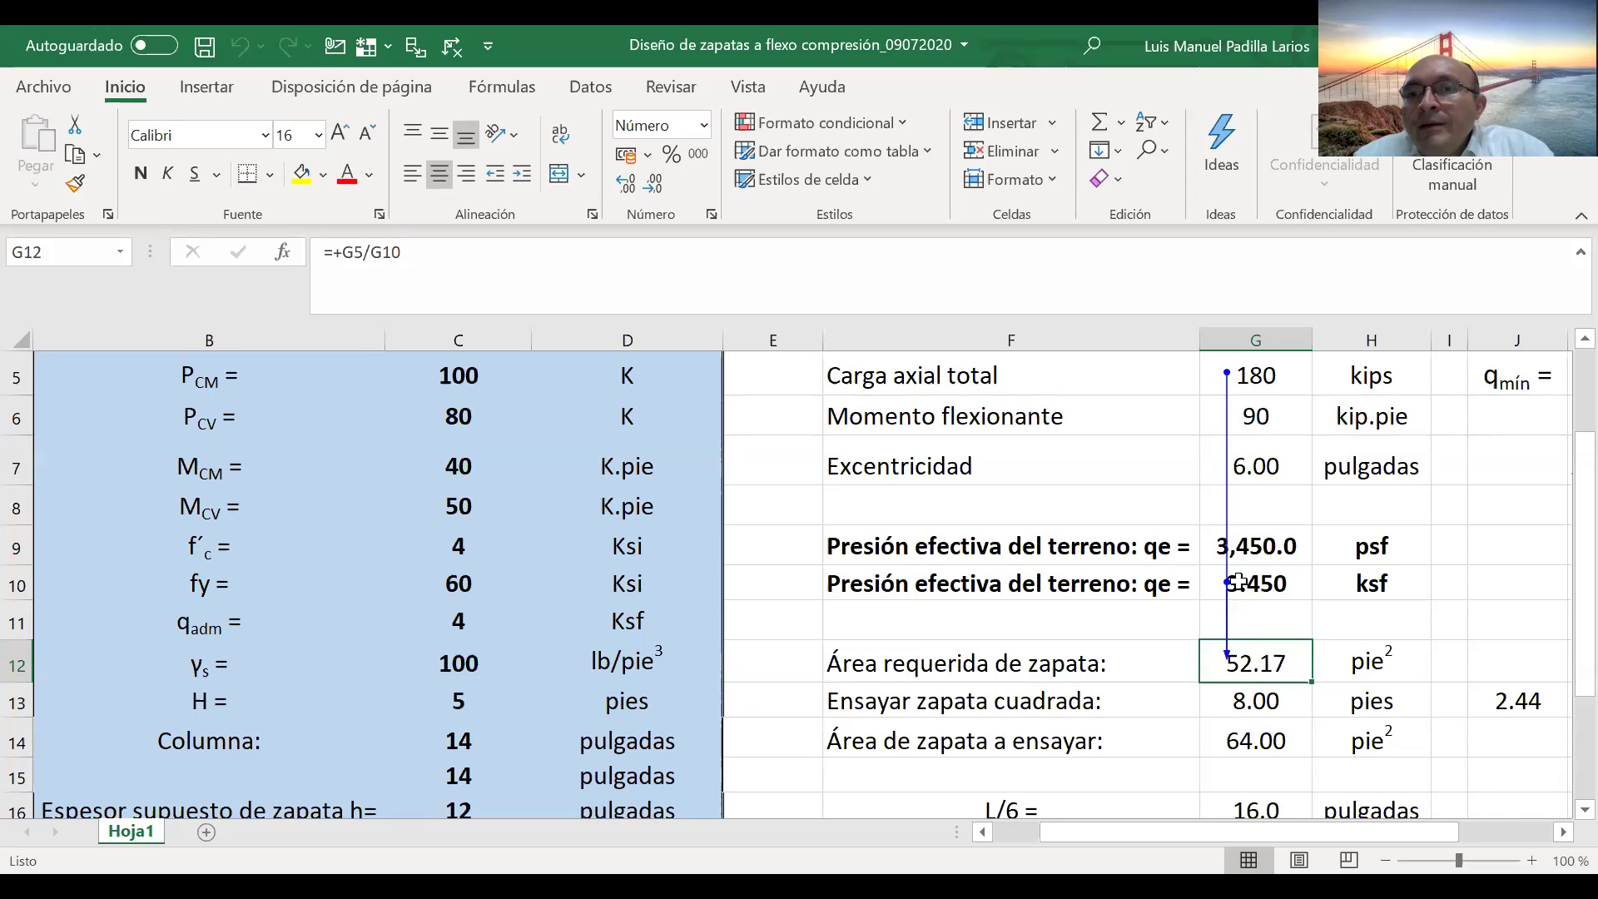
# - Inspect the rounded-up square footing side formula in G13 and trace its precedents in place of the required area arrows
pyautogui.click(1277, 701)
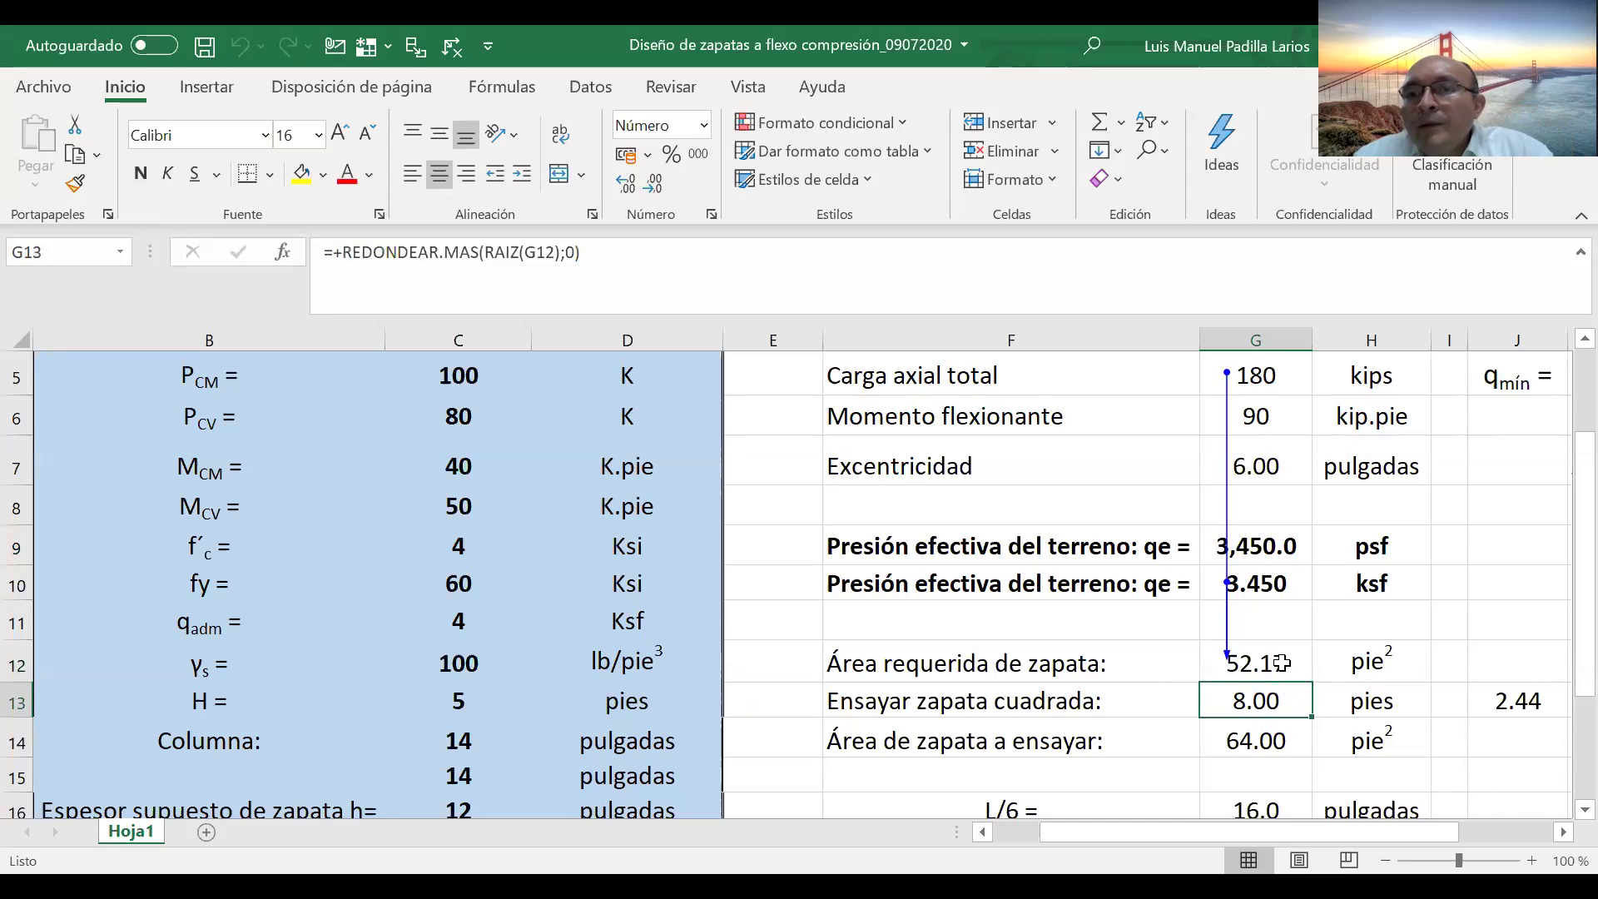
pyautogui.click(1280, 662)
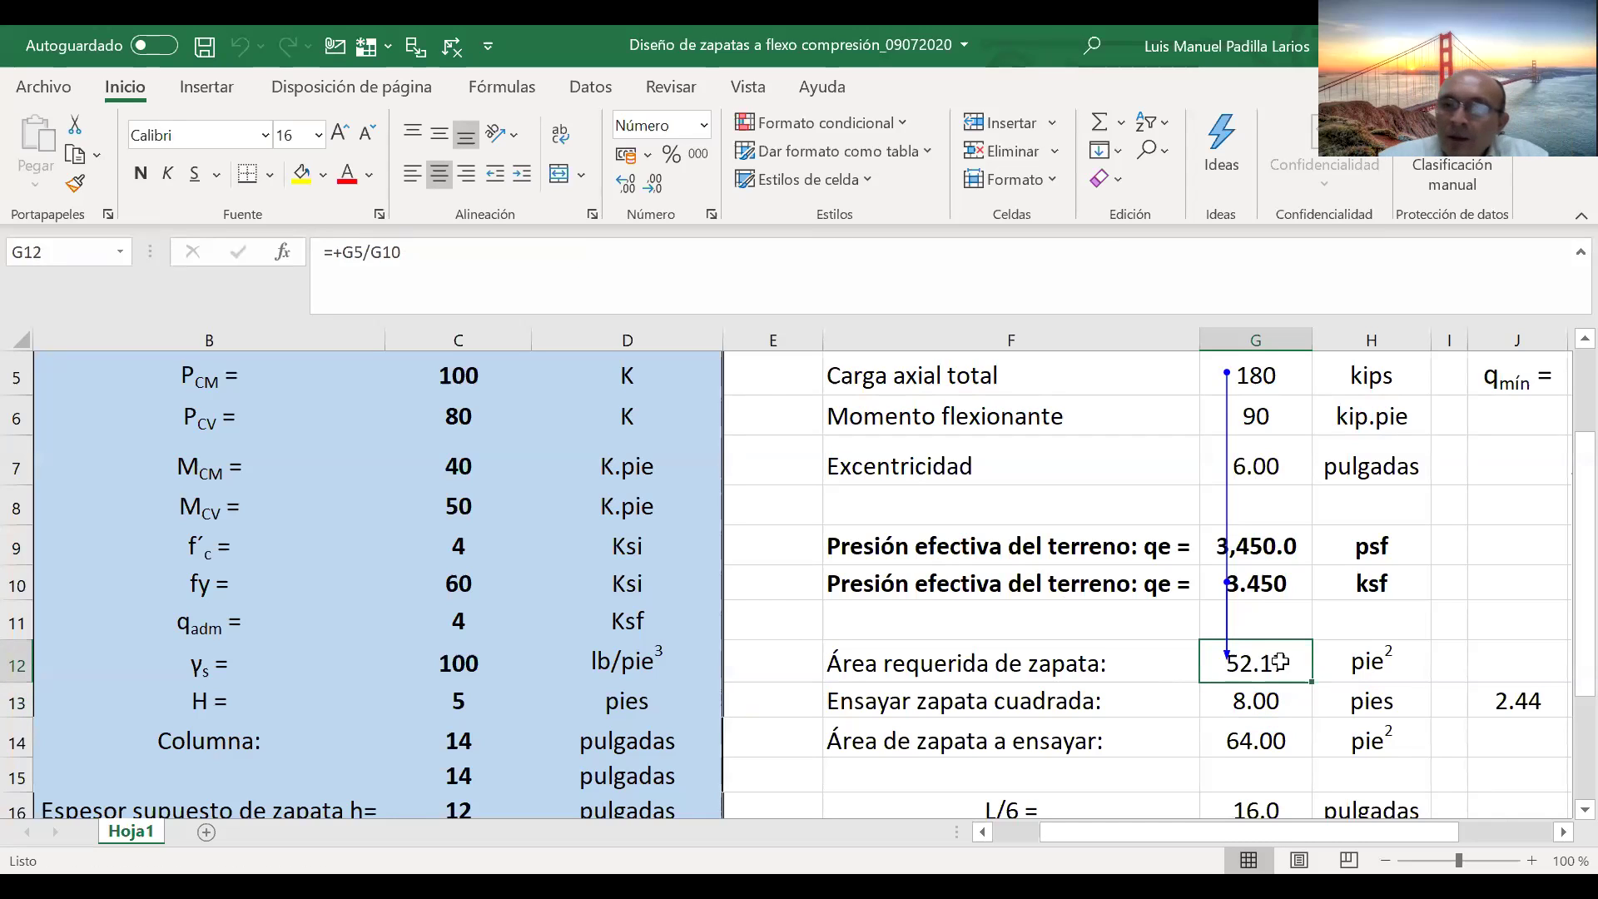
pyautogui.press('Down')
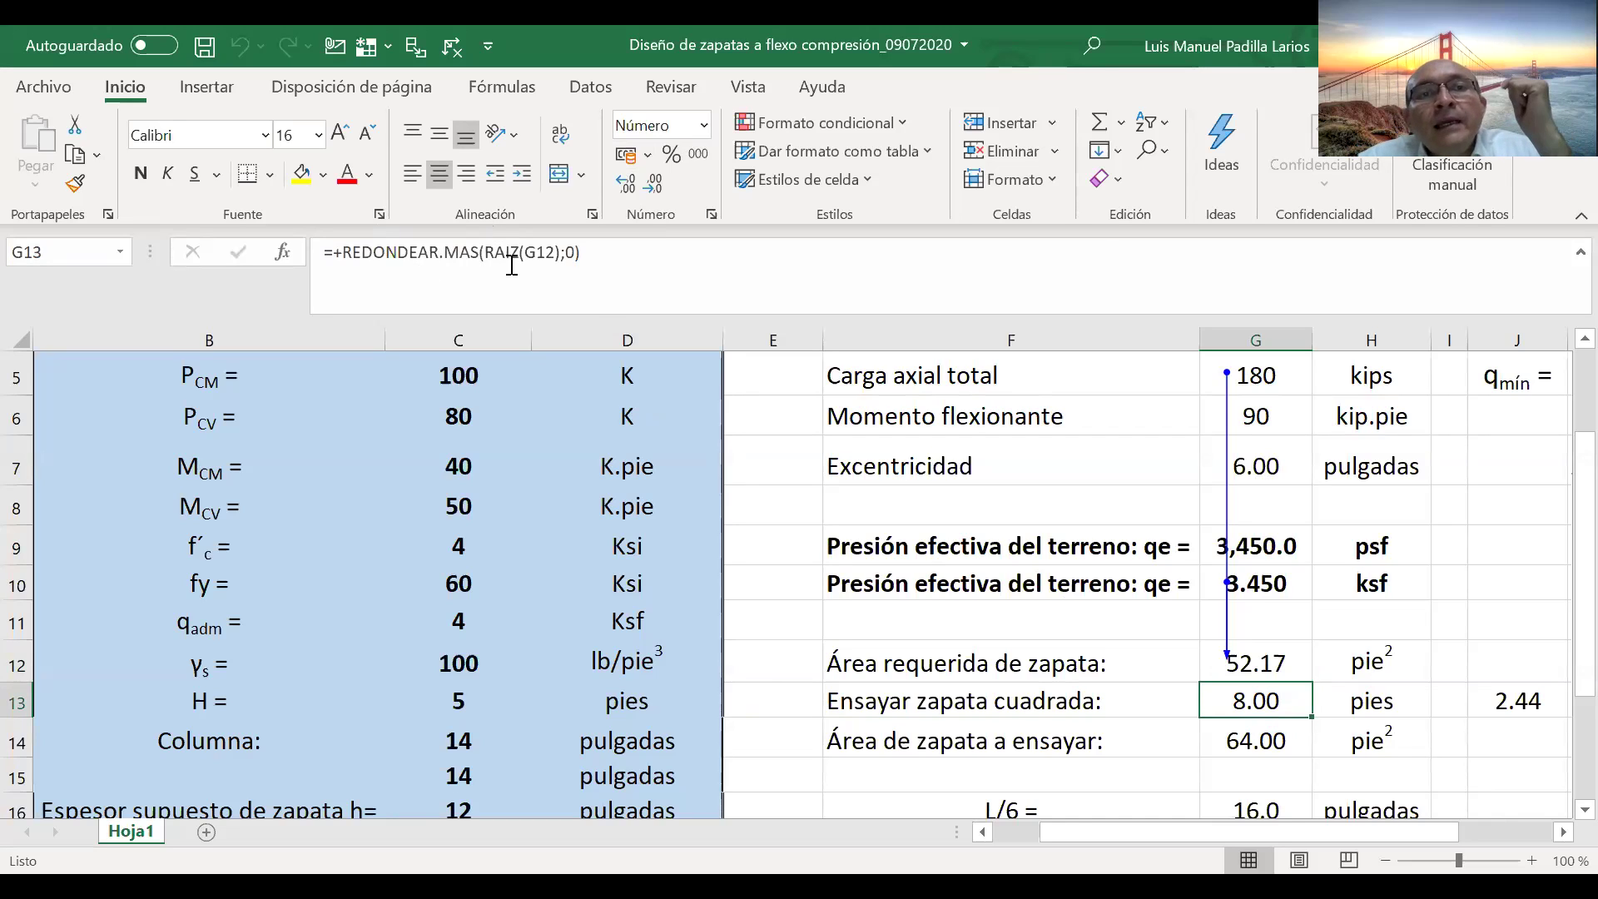
pyautogui.click(422, 48)
pyautogui.click(422, 49)
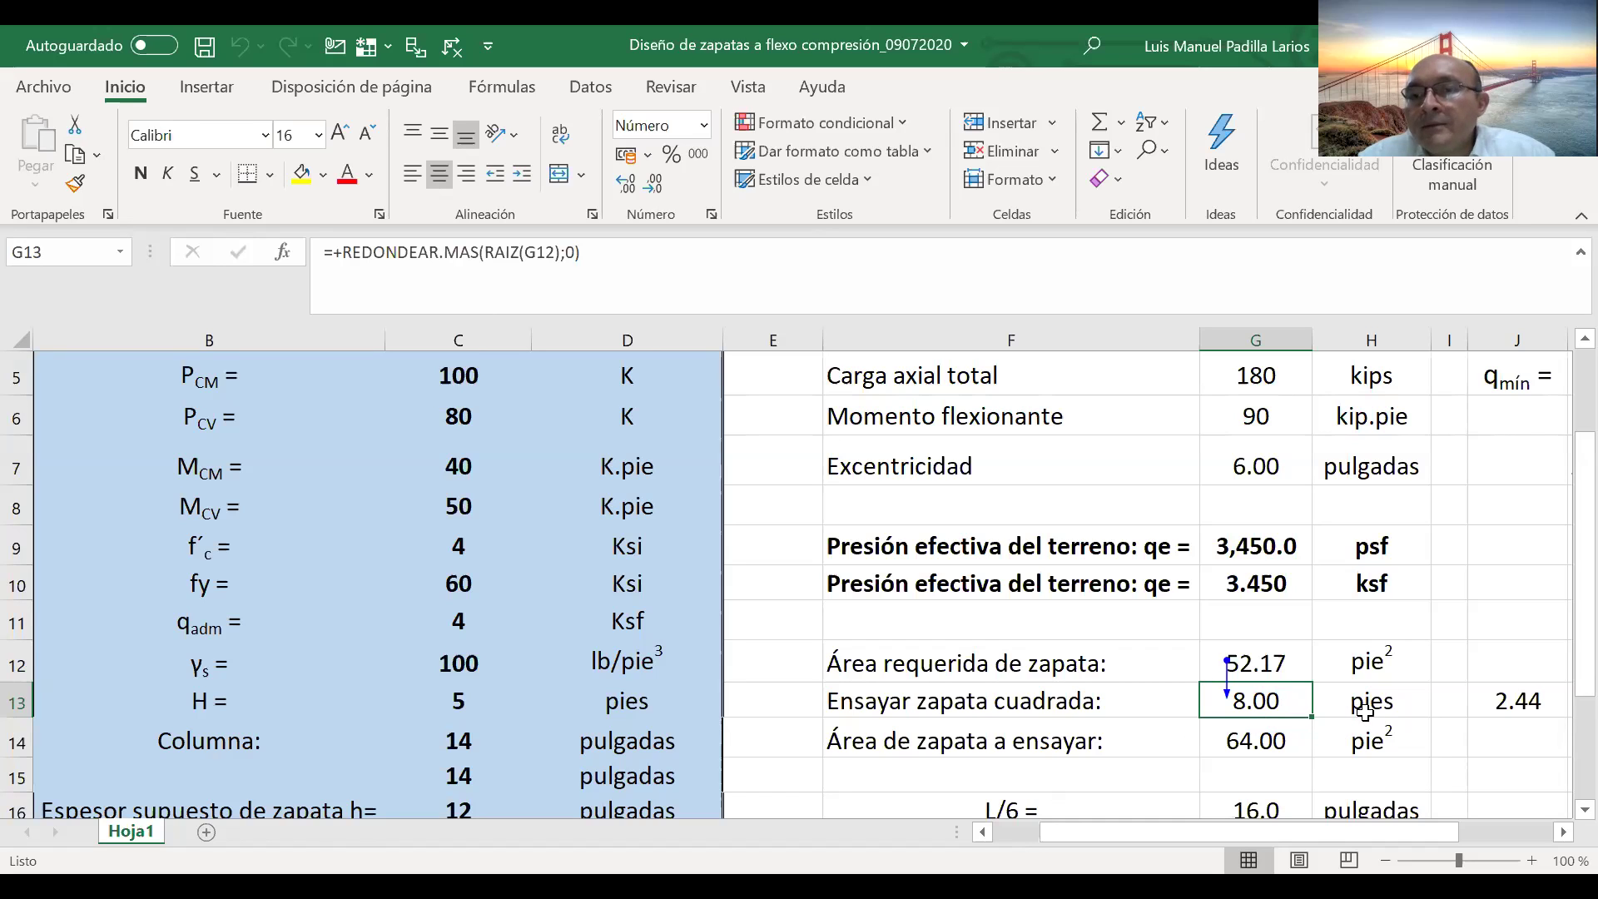
# - Inspect the conversion of the square footing side to metres in J13 and its source value in G13
pyautogui.press('Right')
pyautogui.press('Right')
pyautogui.press('Right')
pyautogui.hscroll(1, 1365, 712)
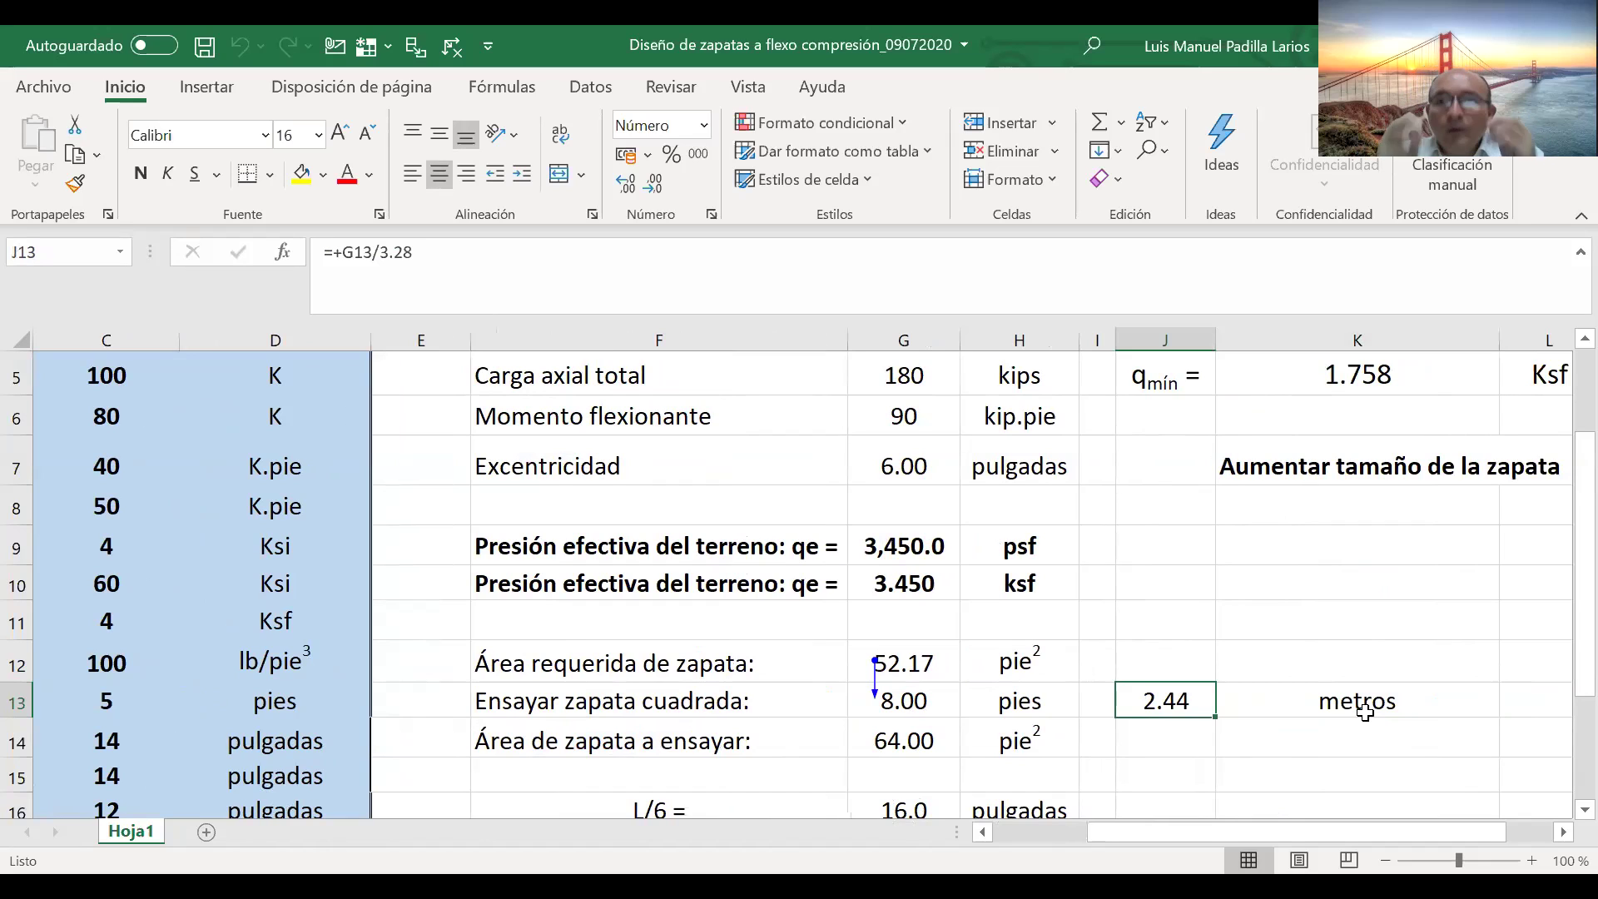
pyautogui.press('Left')
pyautogui.press('Left')
pyautogui.press('Right')
pyautogui.press('Right')
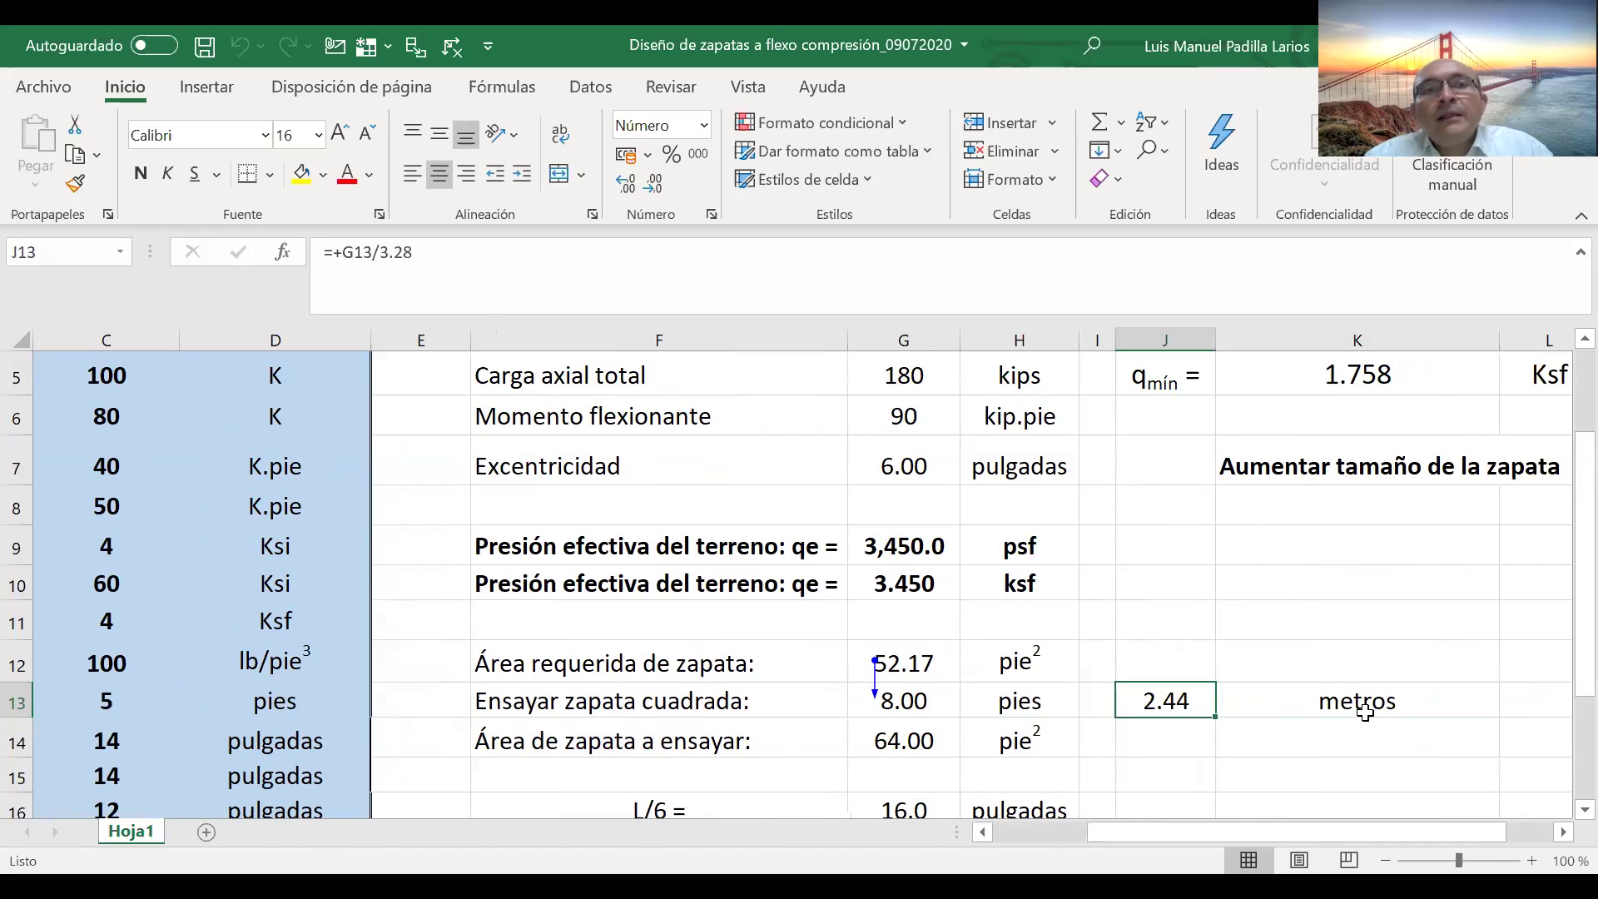
pyautogui.press('Down')
pyautogui.press('Up')
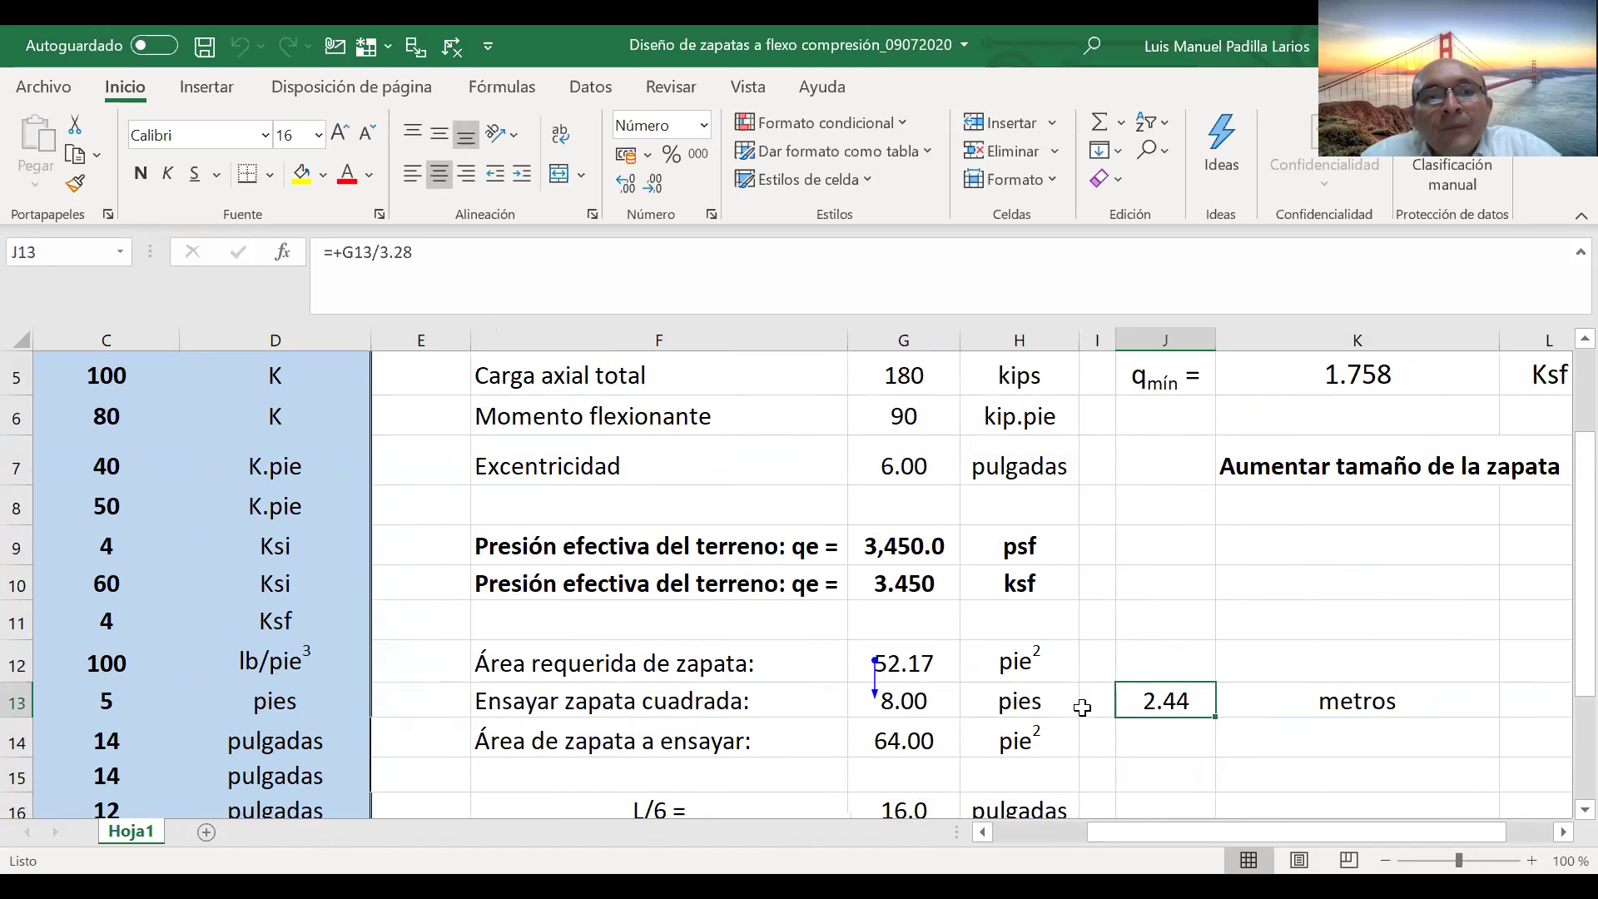
# - Compare the trial footing side and area in G13 and G14 with the required area in G12, and remove the arrows
pyautogui.click(910, 701)
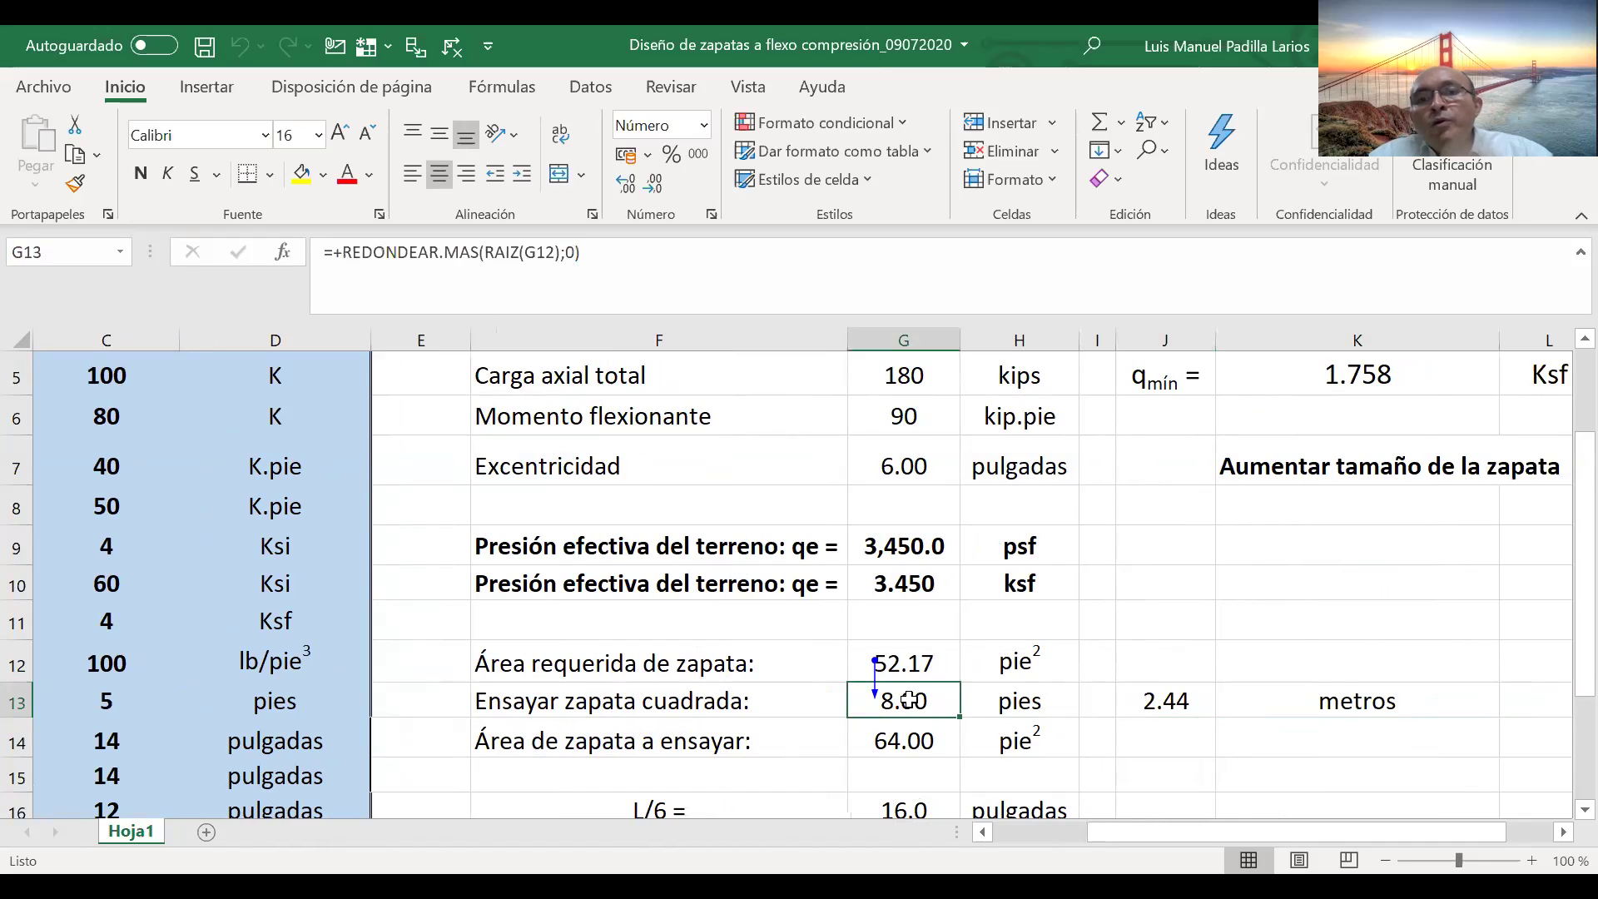
pyautogui.click(913, 738)
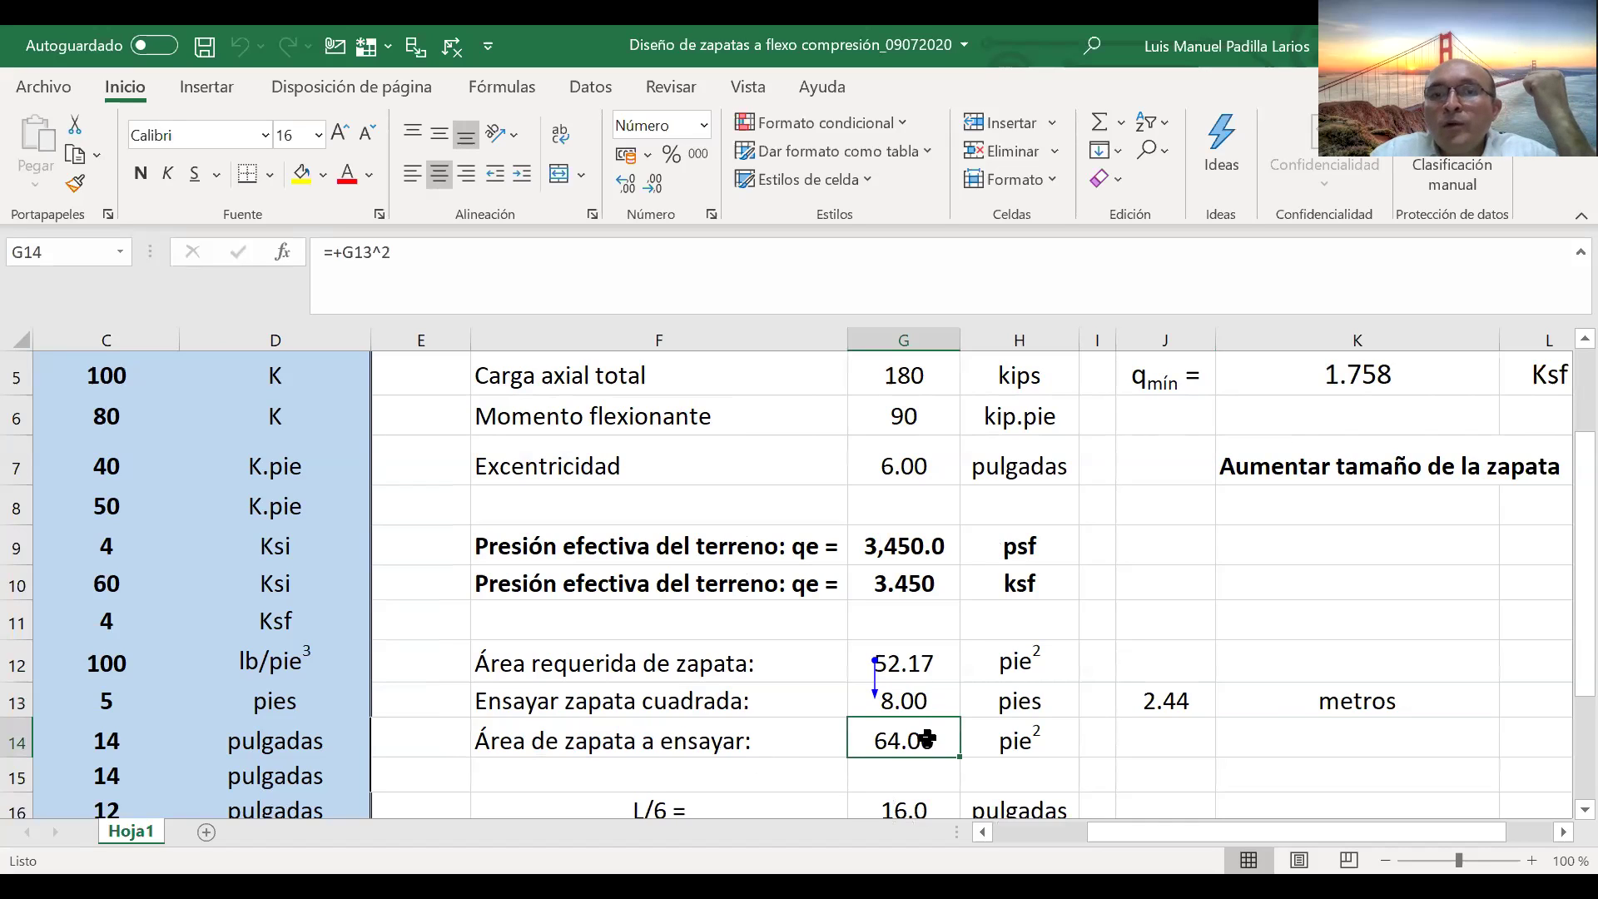
pyautogui.click(908, 662)
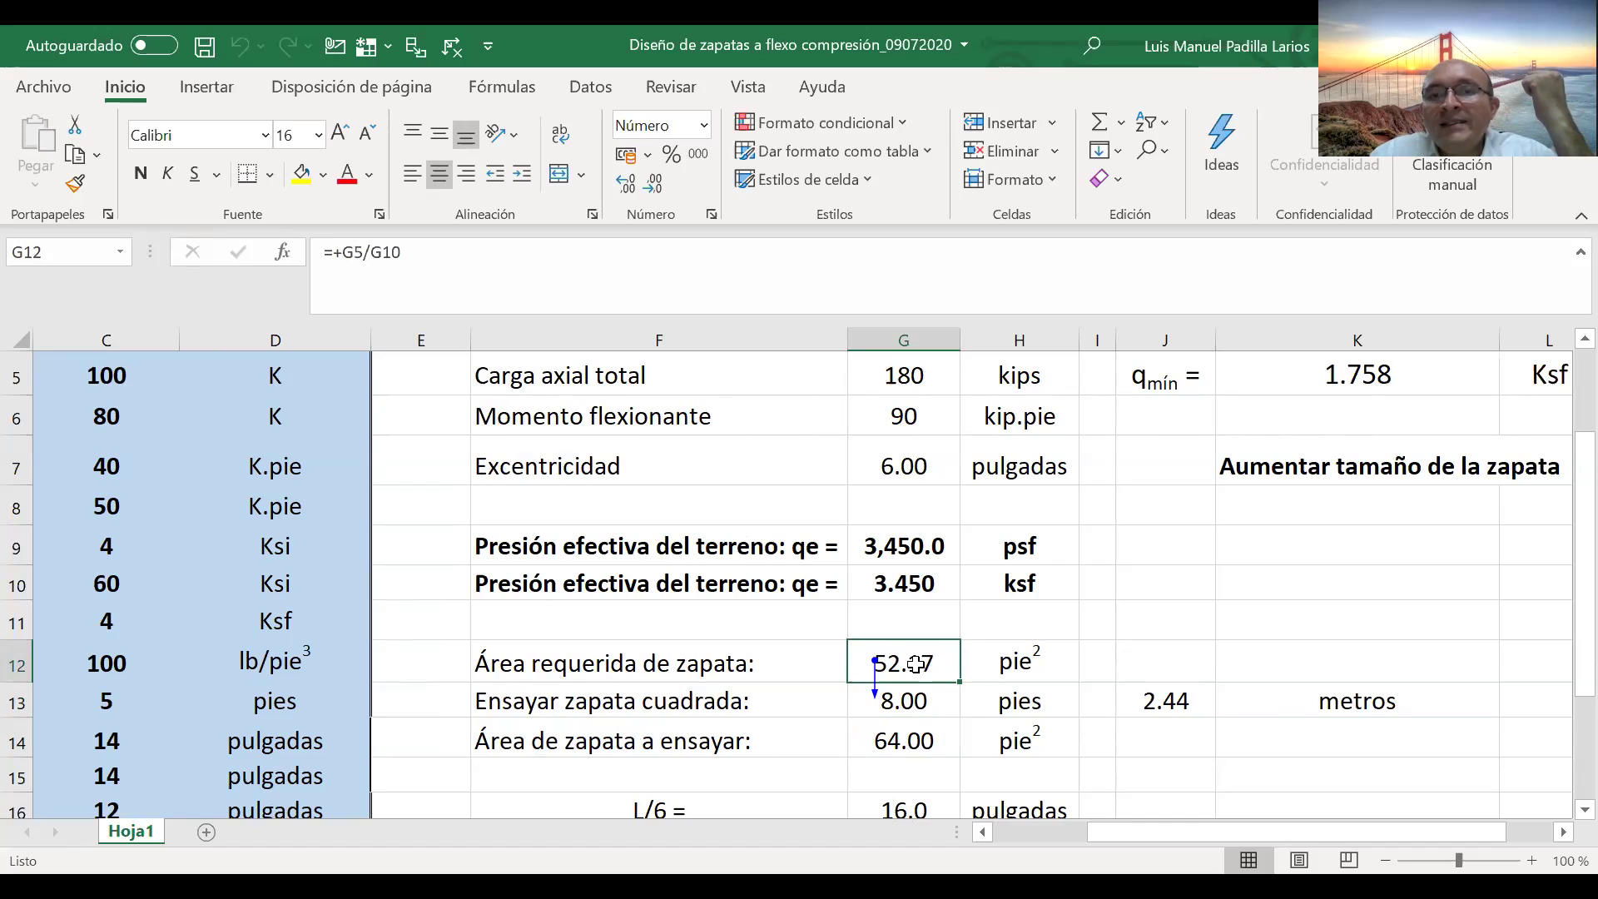
pyautogui.click(916, 701)
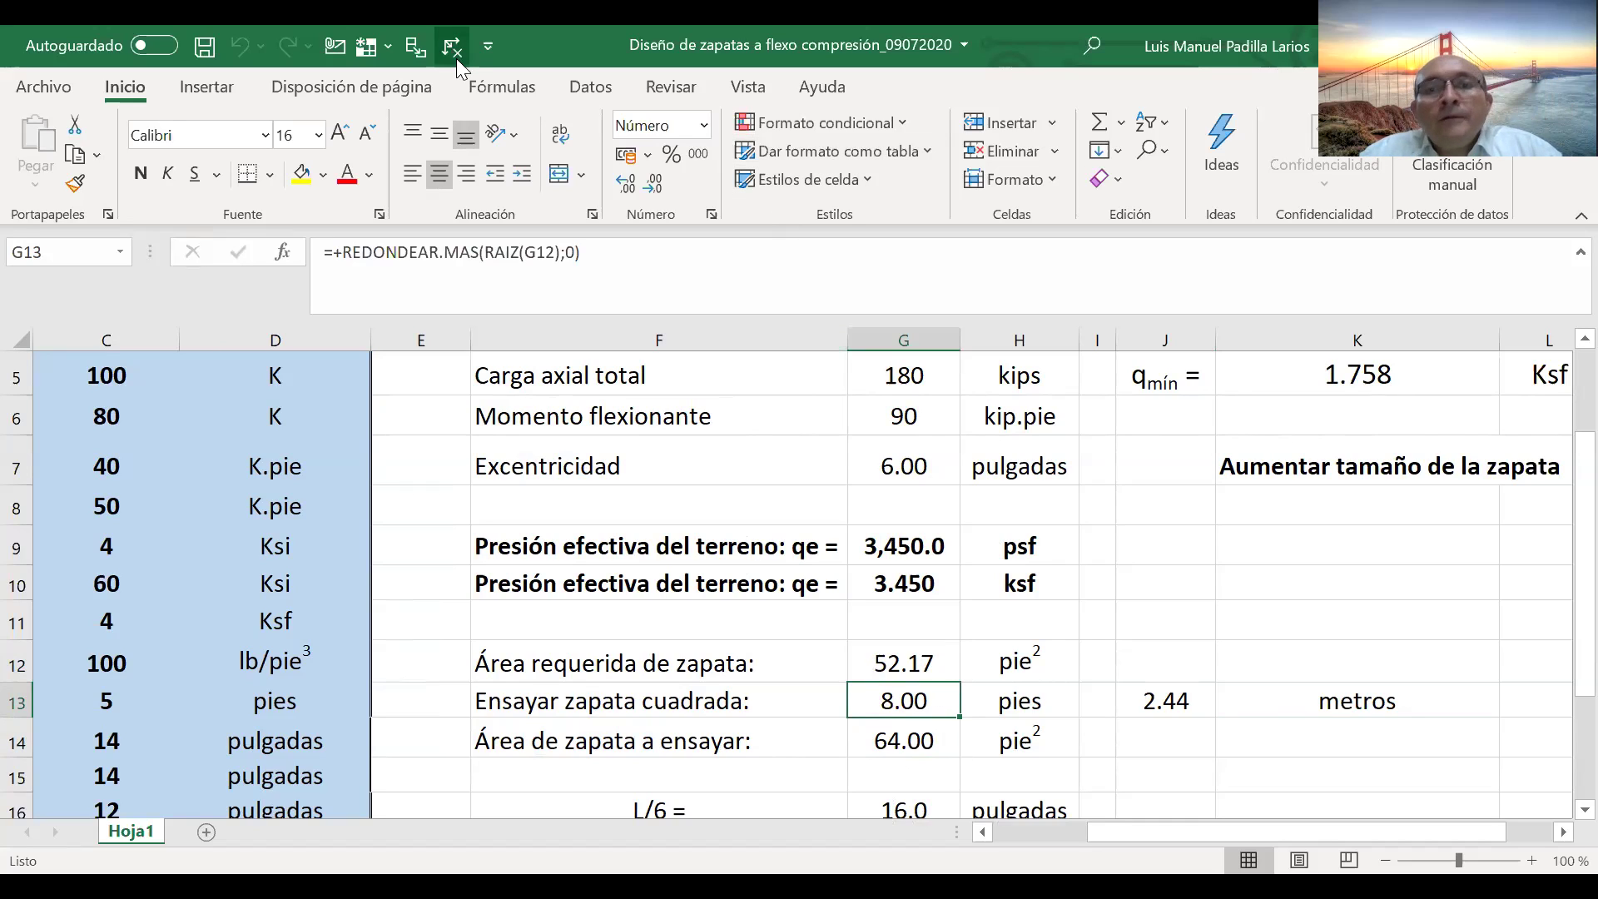
# - Inspect the L/6 formula in G16 and compare it with the eccentricity in G7
pyautogui.click(927, 733)
pyautogui.press('Down')
pyautogui.press('Down')
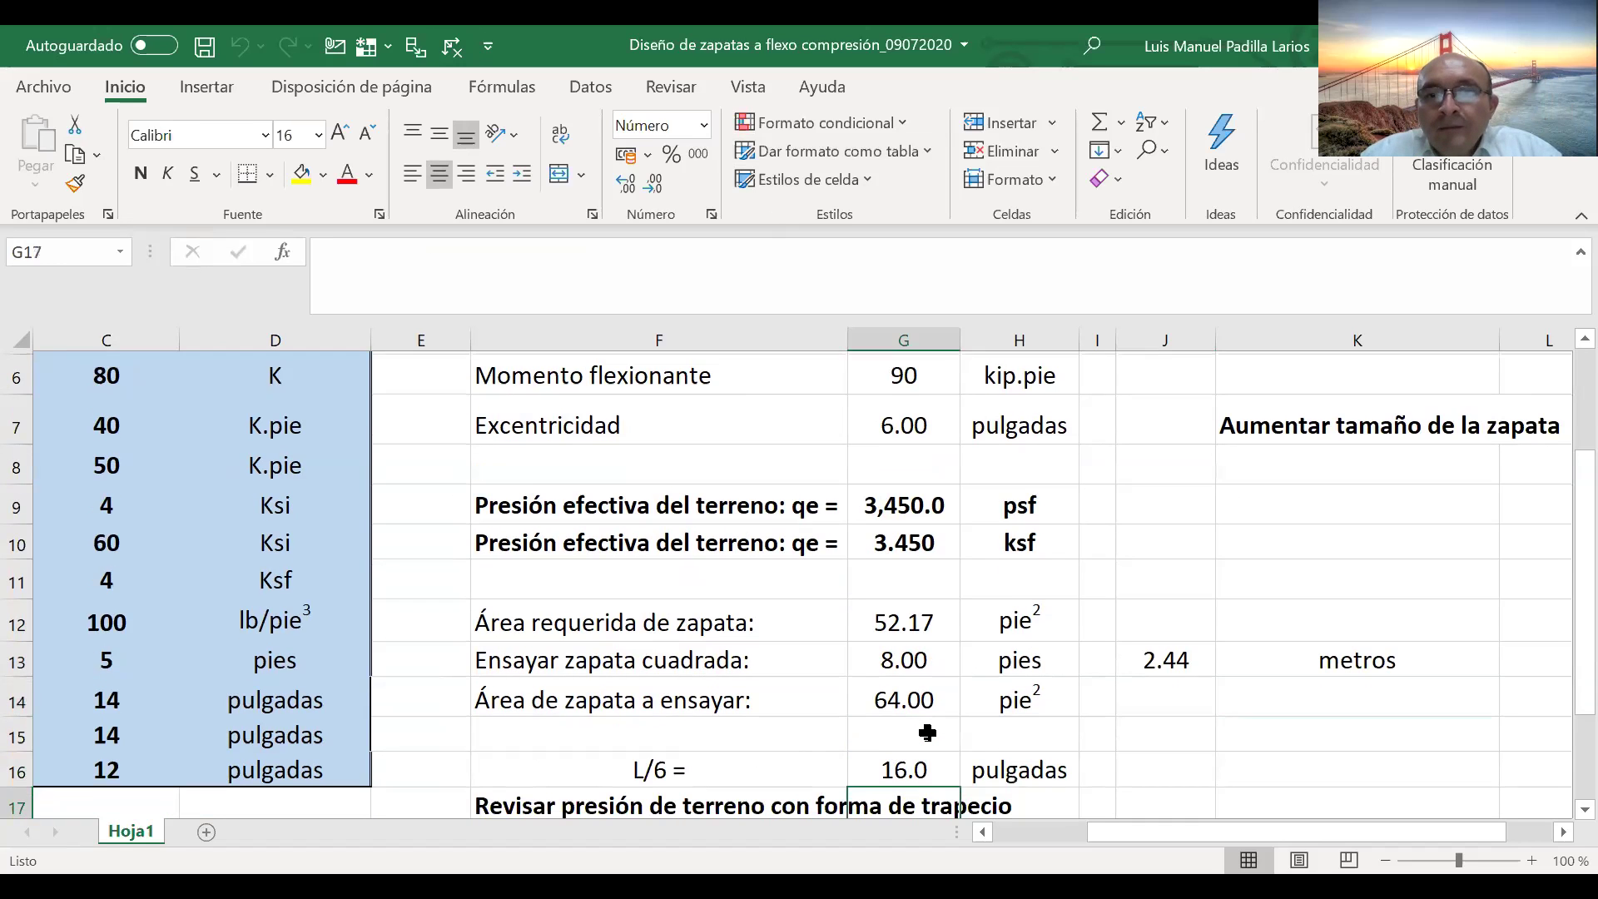
pyautogui.scroll(-1, 1020, 729)
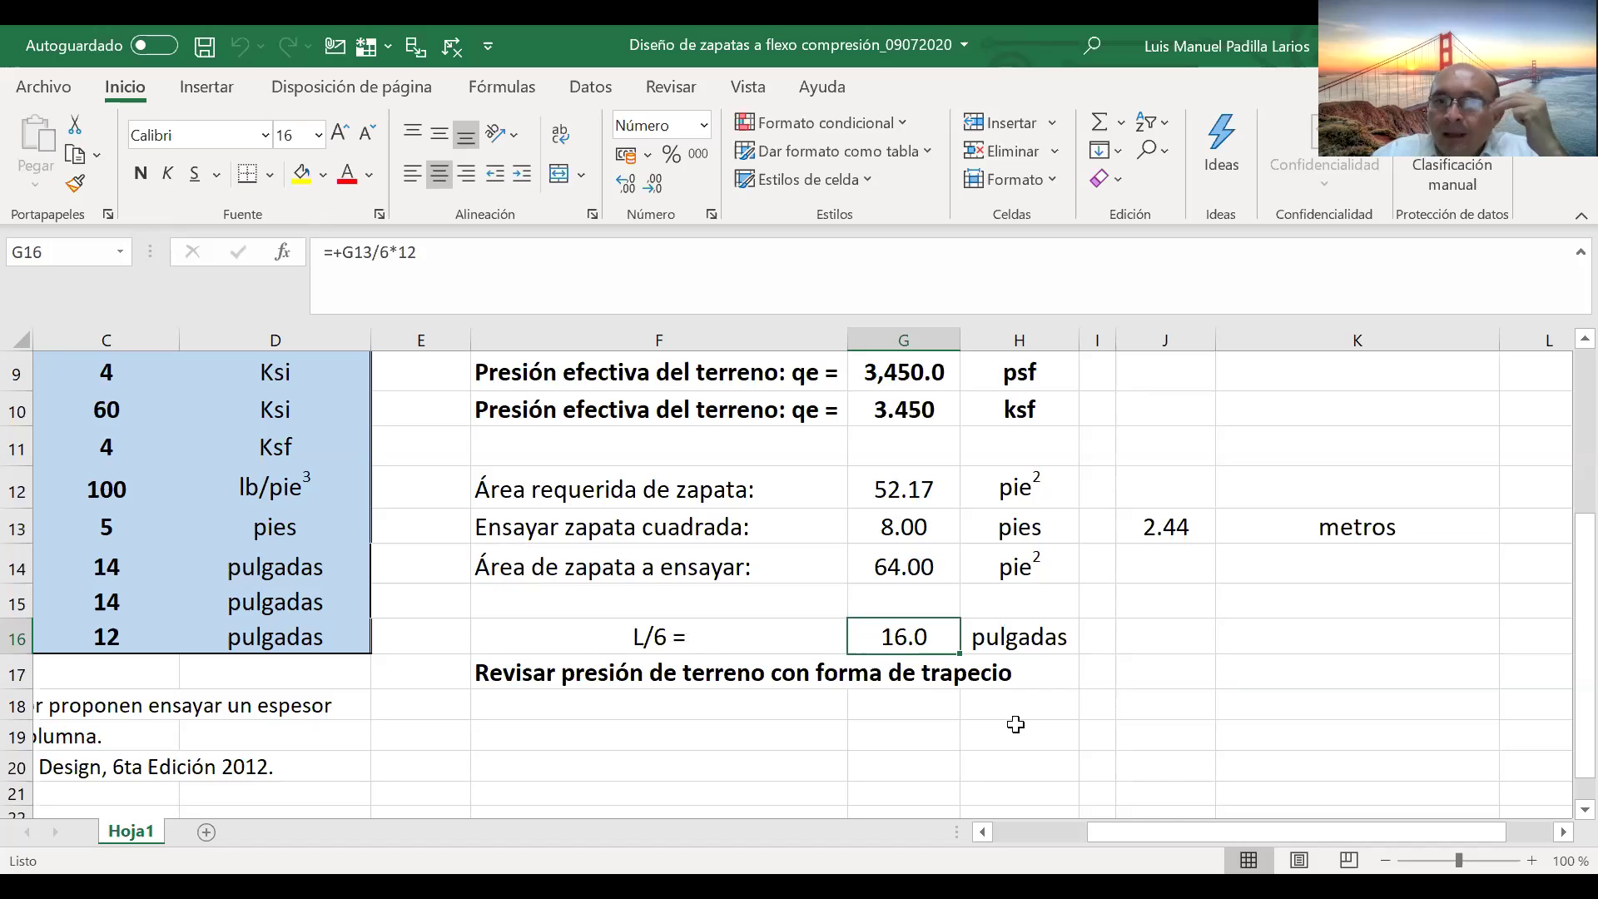
pyautogui.scroll(3, 1059, 630)
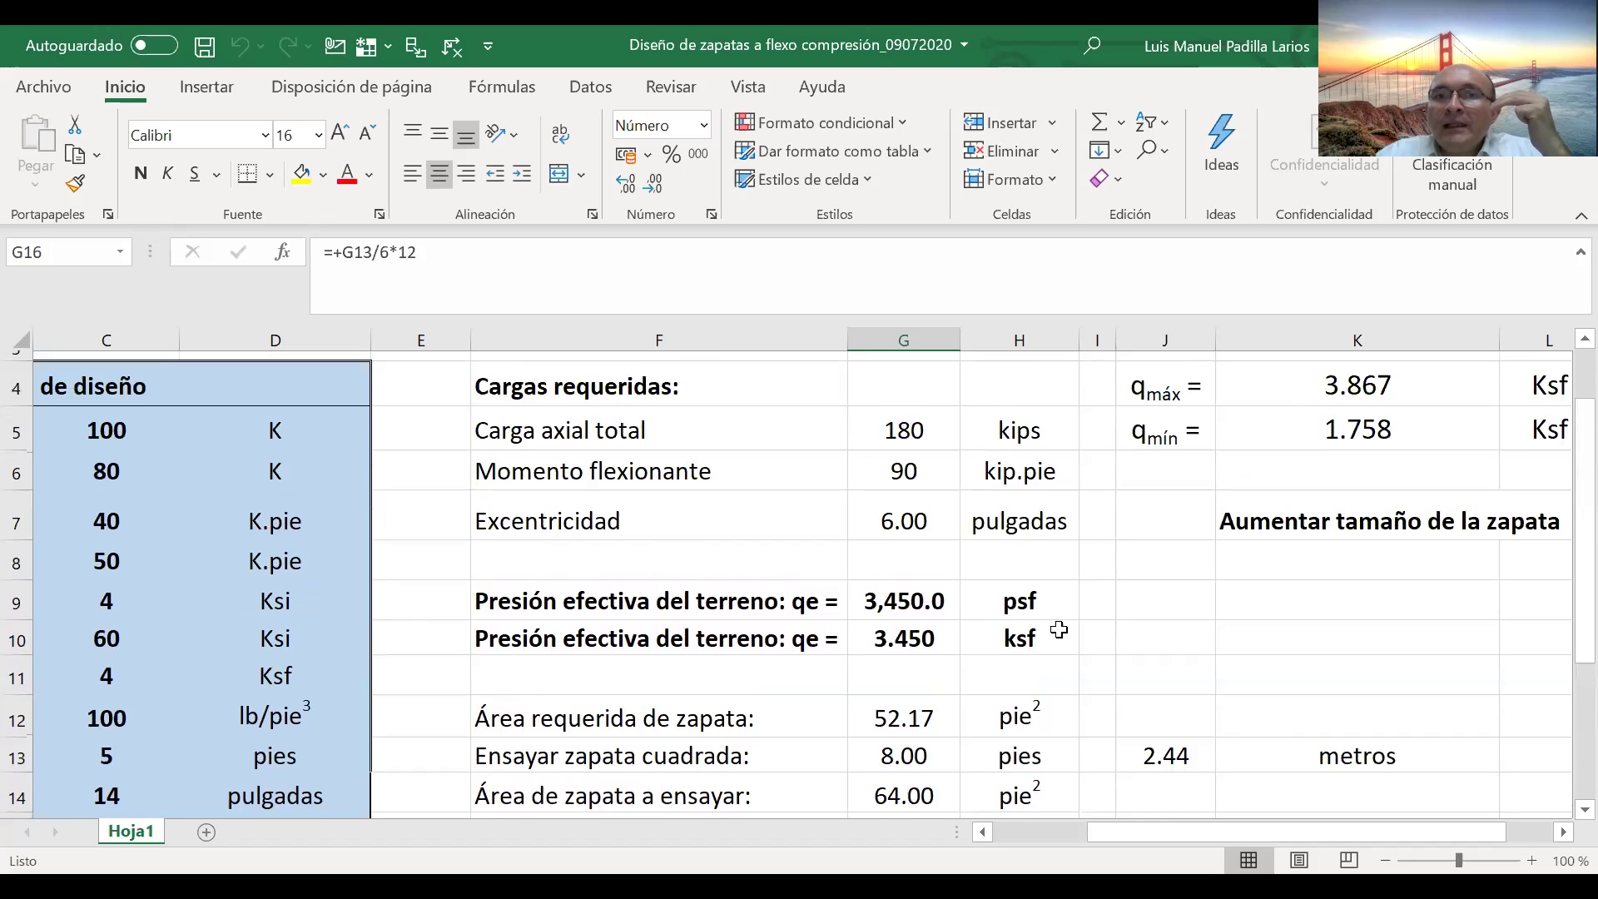
pyautogui.click(920, 601)
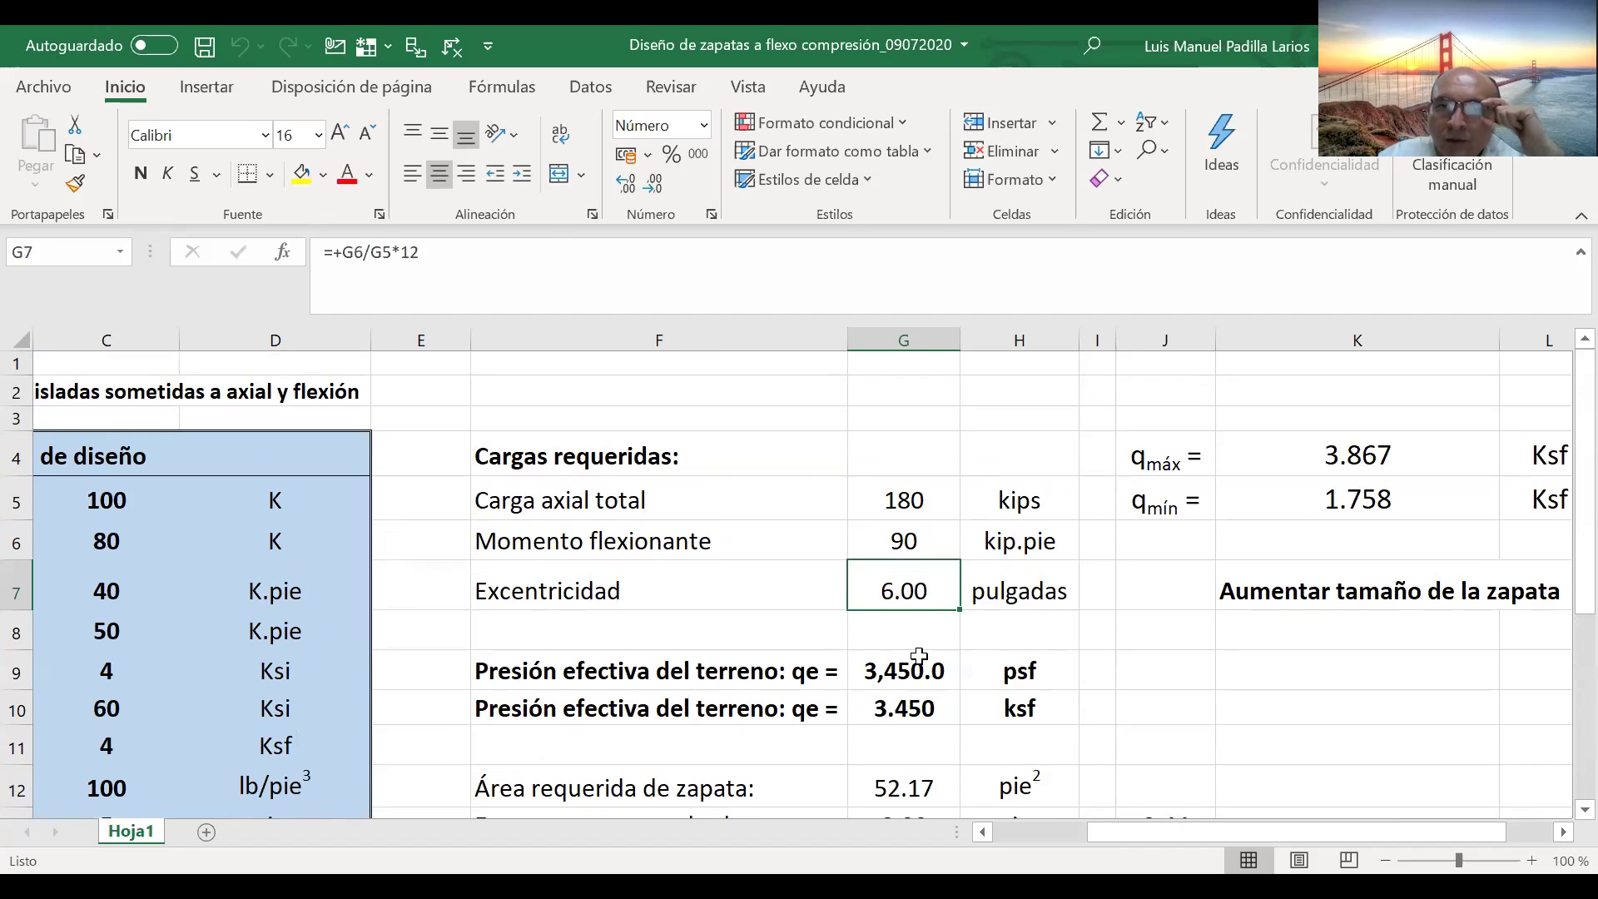
# - Trace the precedents of the L/6 formula in G16 and compare it with the eccentricity in G7
pyautogui.scroll(-3, 919, 656)
pyautogui.scroll(1, 916, 658)
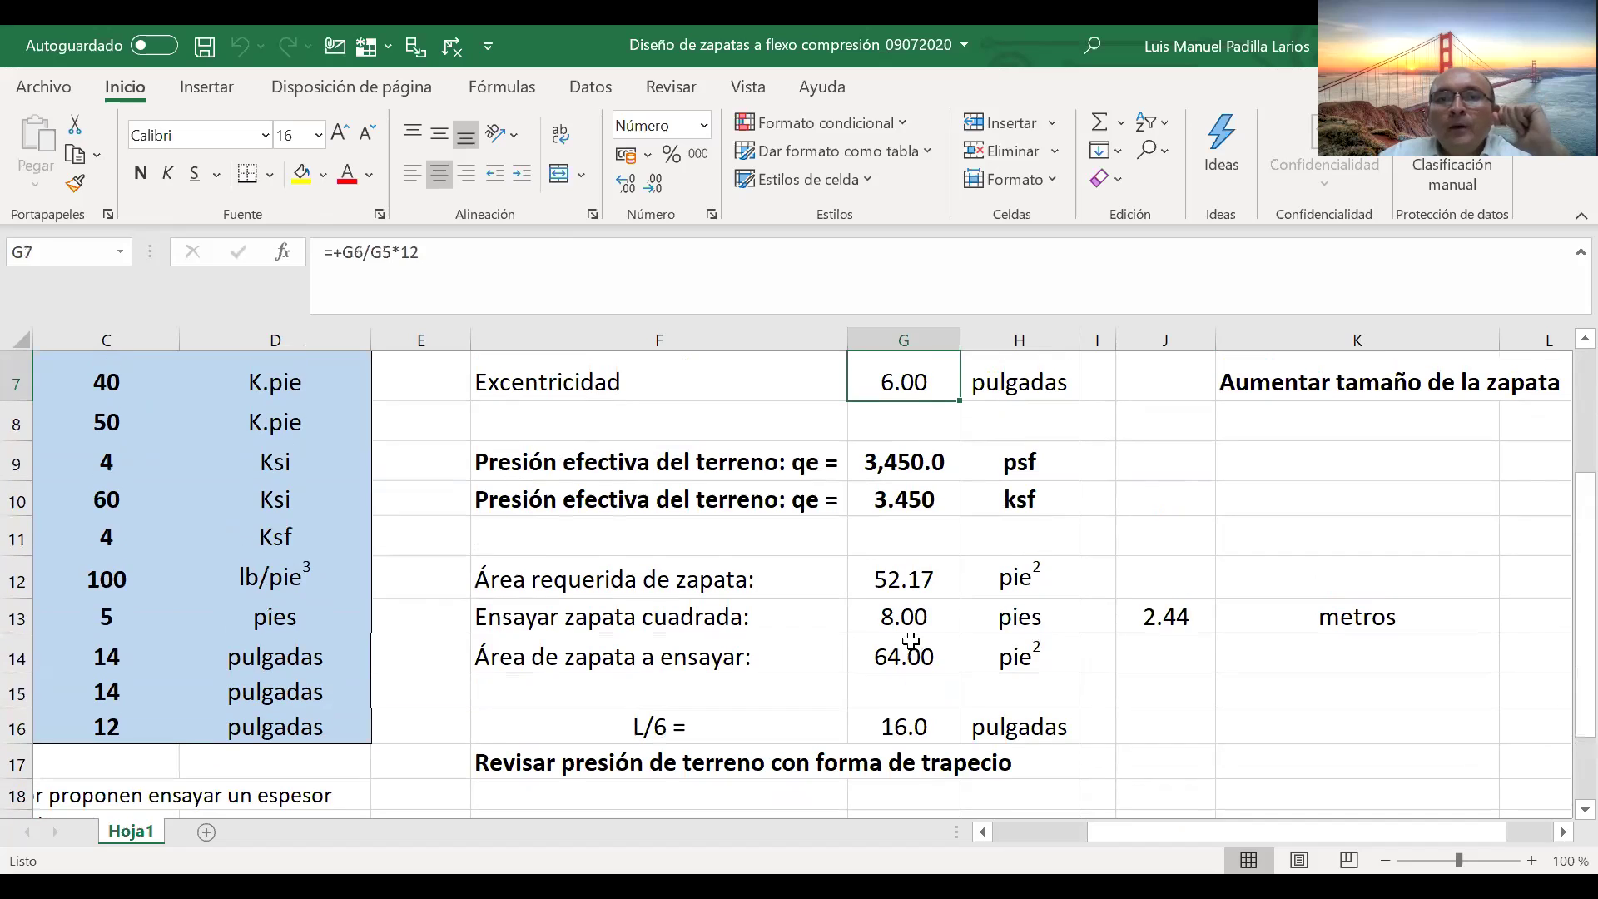
pyautogui.click(913, 721)
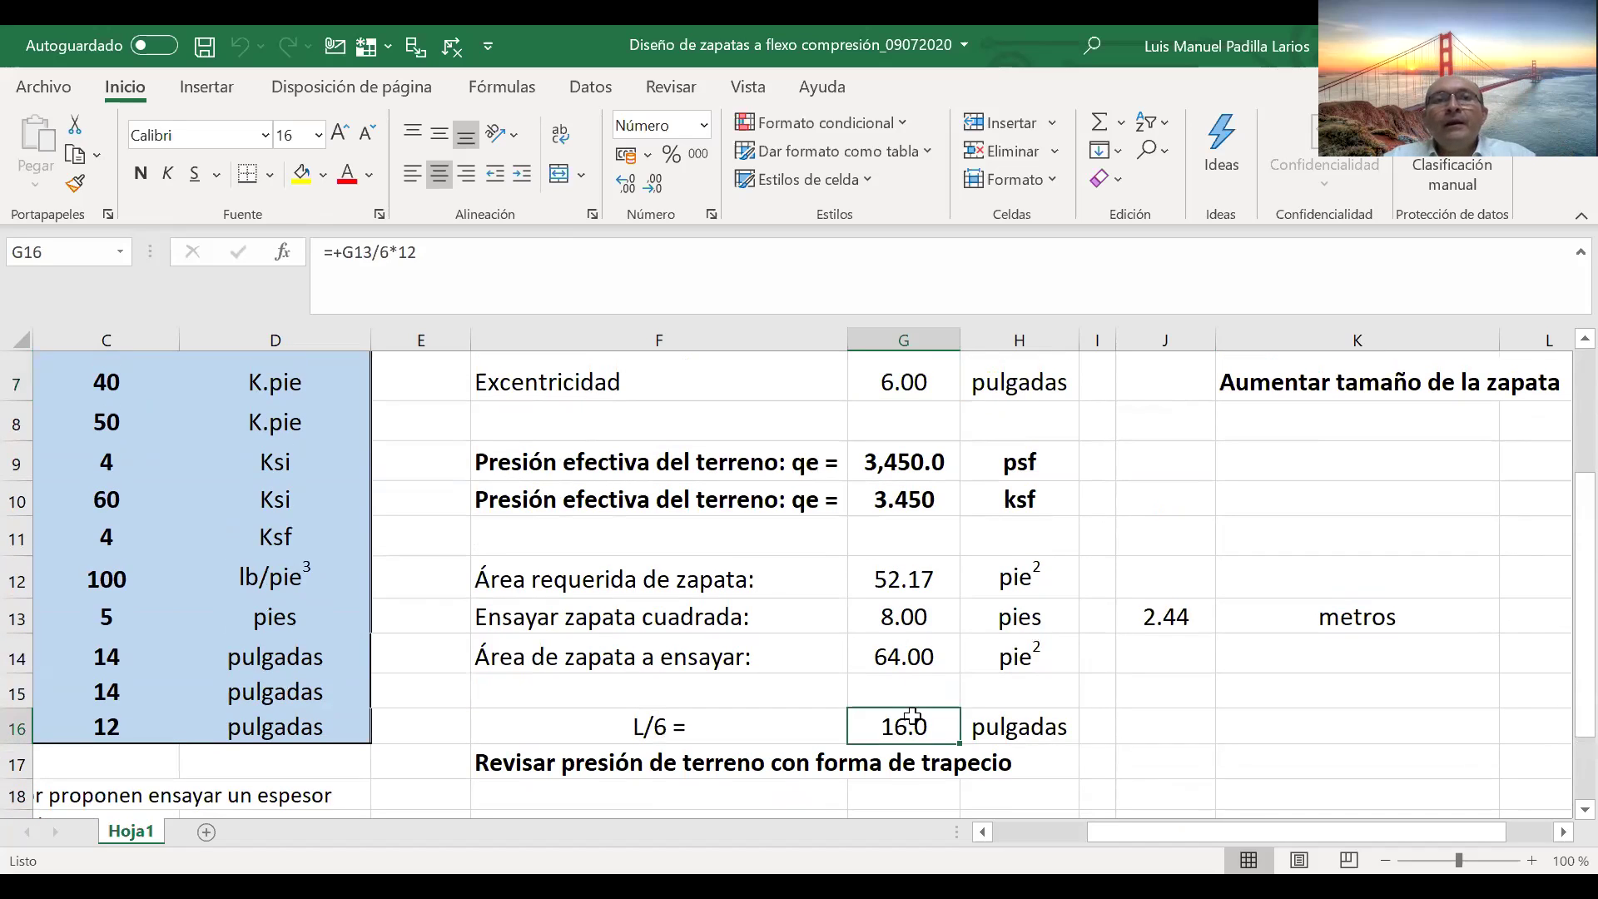
pyautogui.click(452, 49)
pyautogui.click(806, 533)
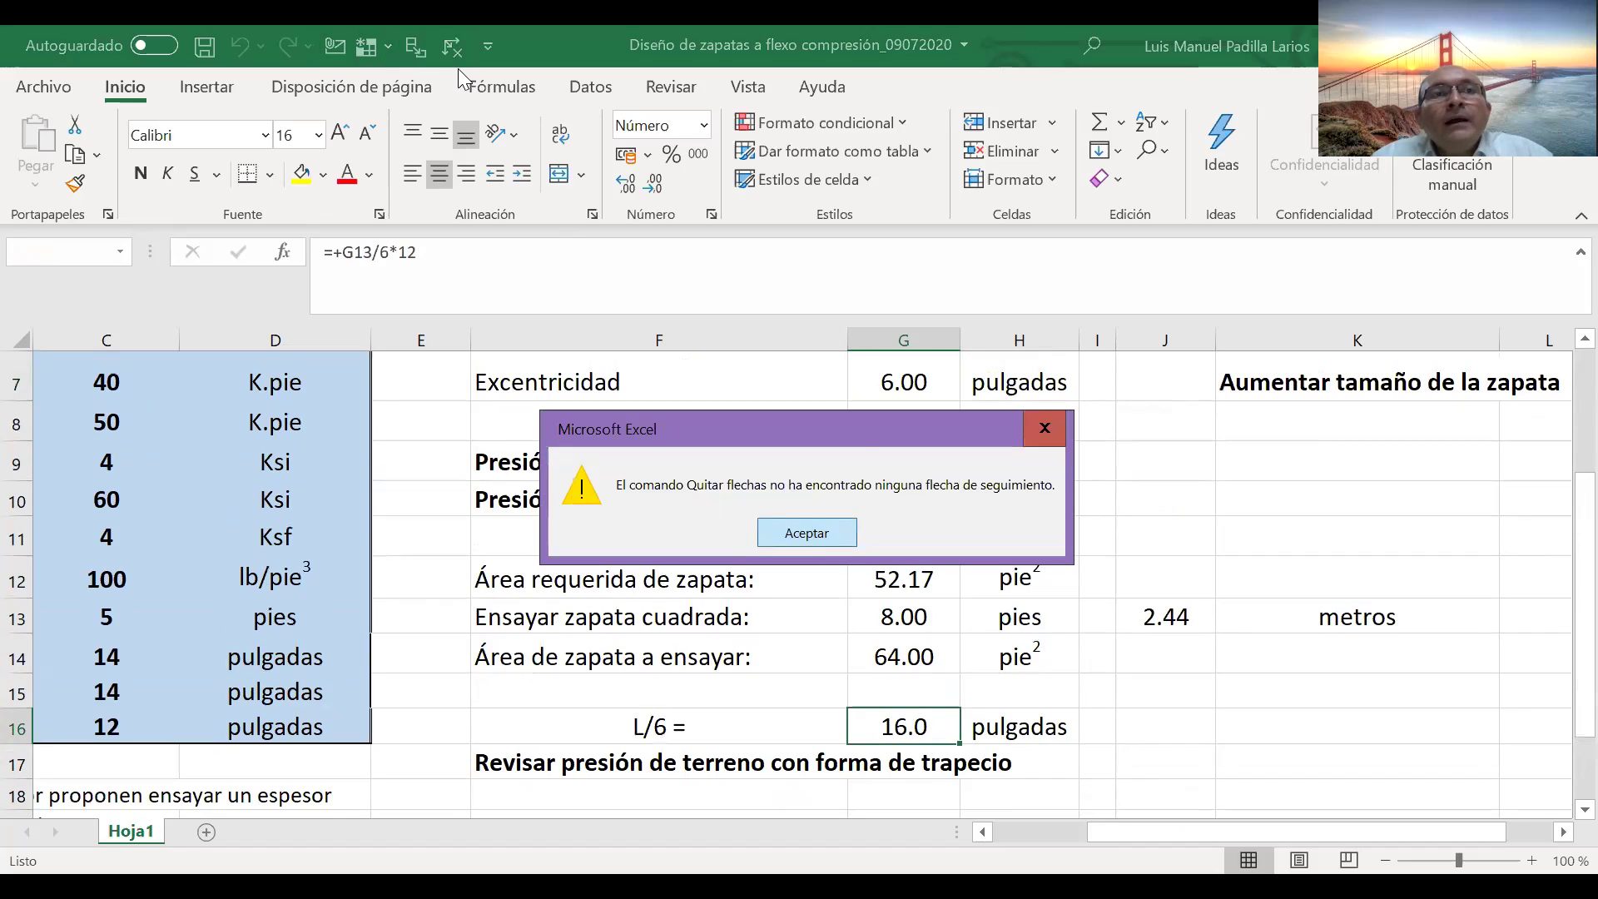
pyautogui.click(425, 55)
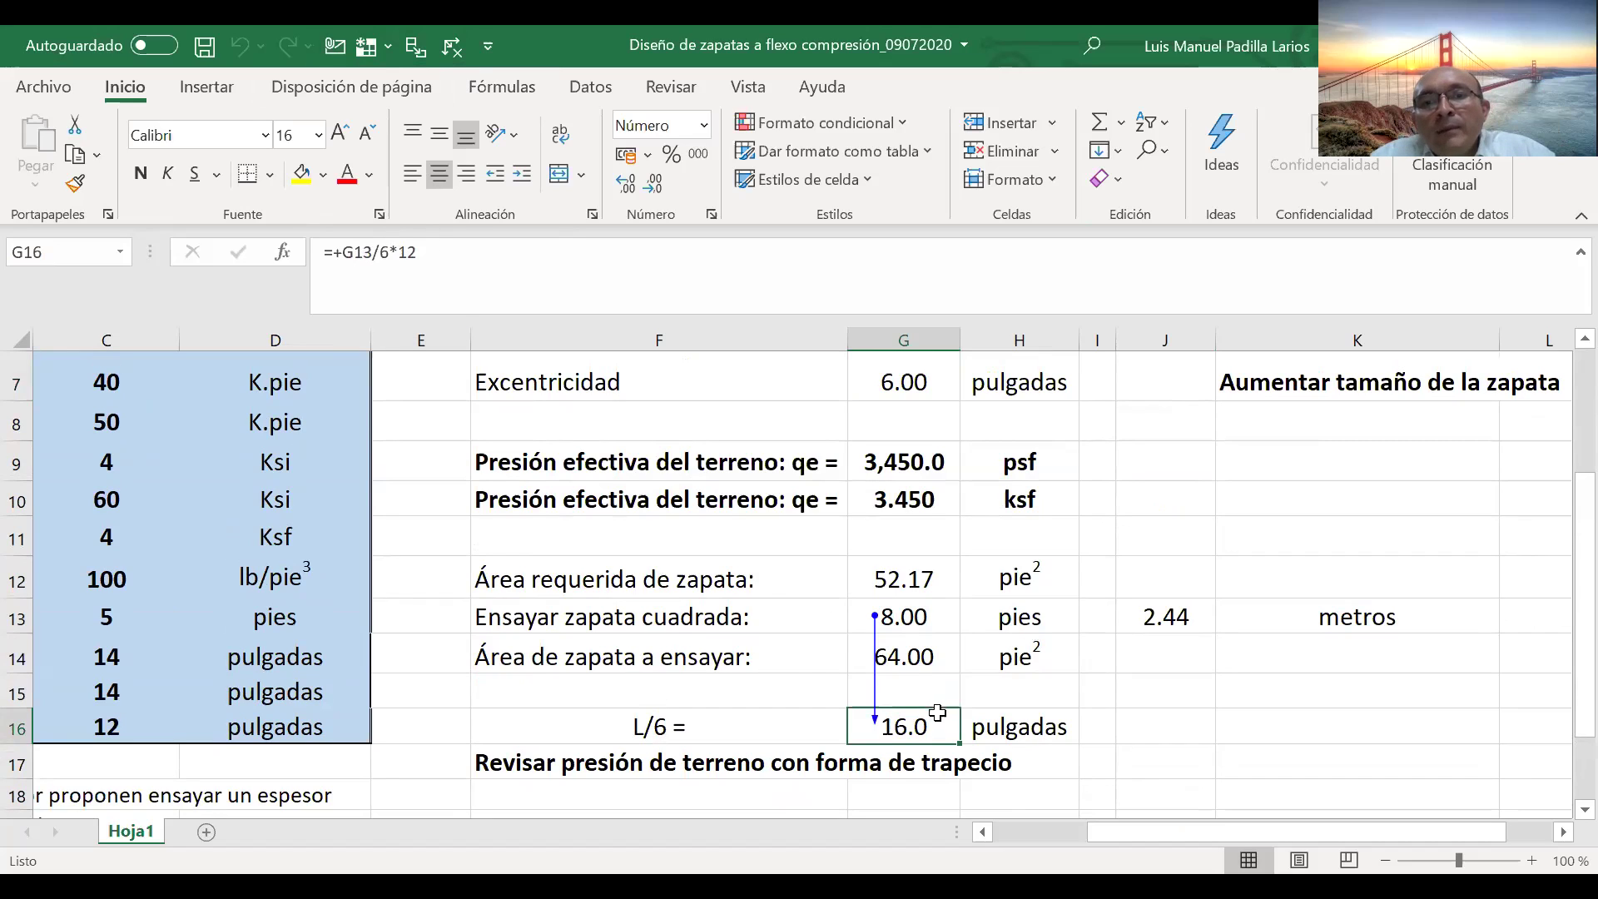
pyautogui.click(936, 759)
pyautogui.click(936, 734)
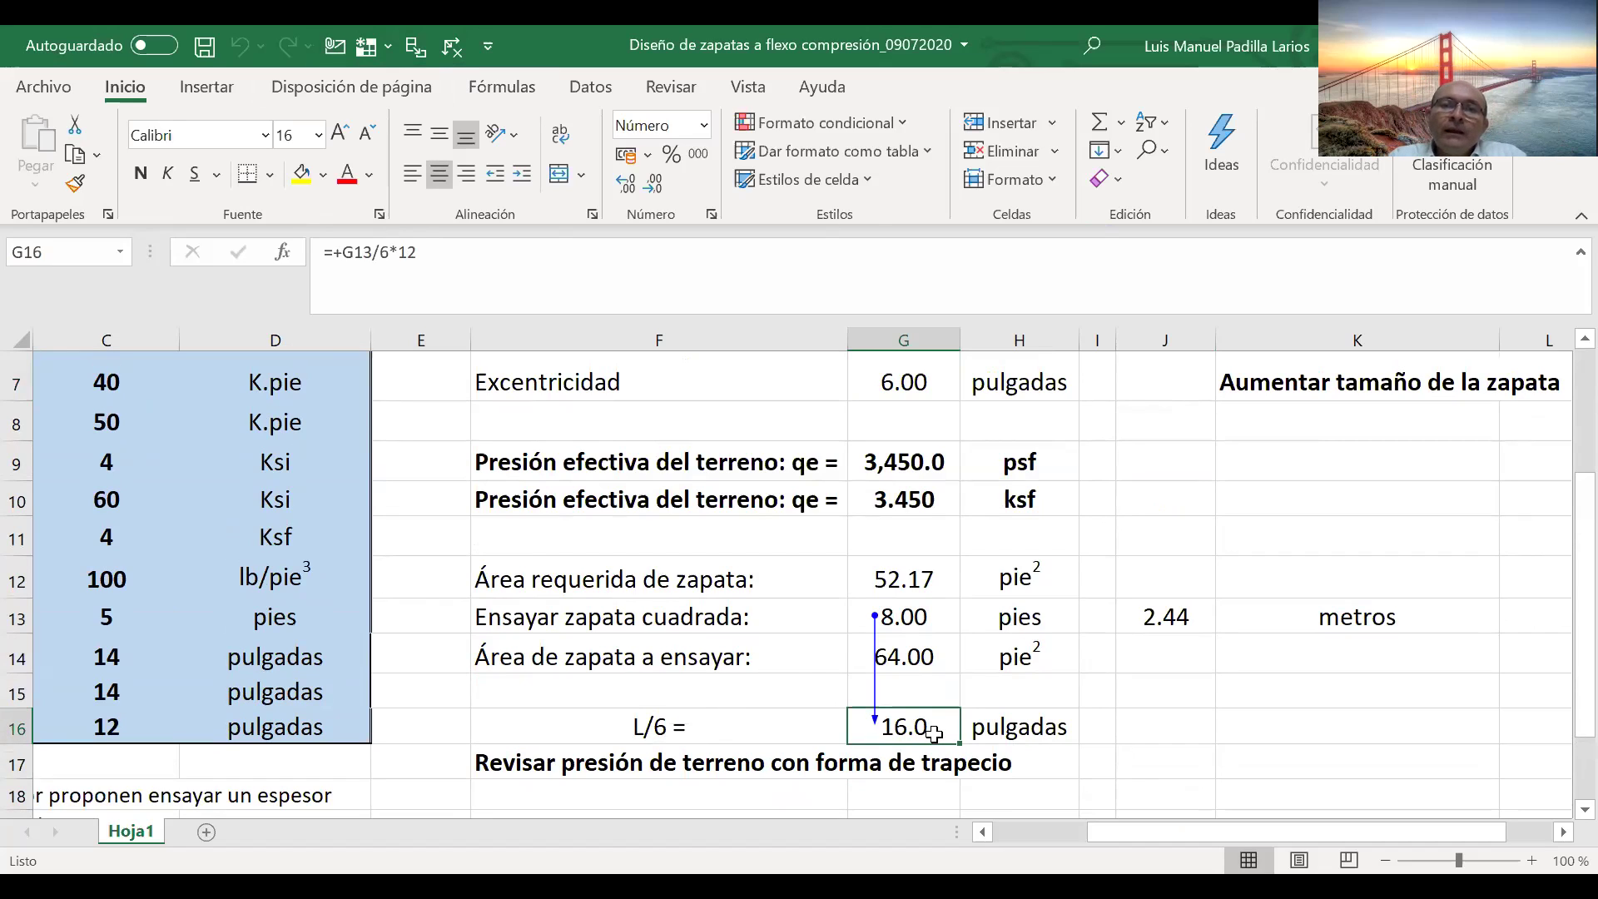
pyautogui.scroll(2, 946, 684)
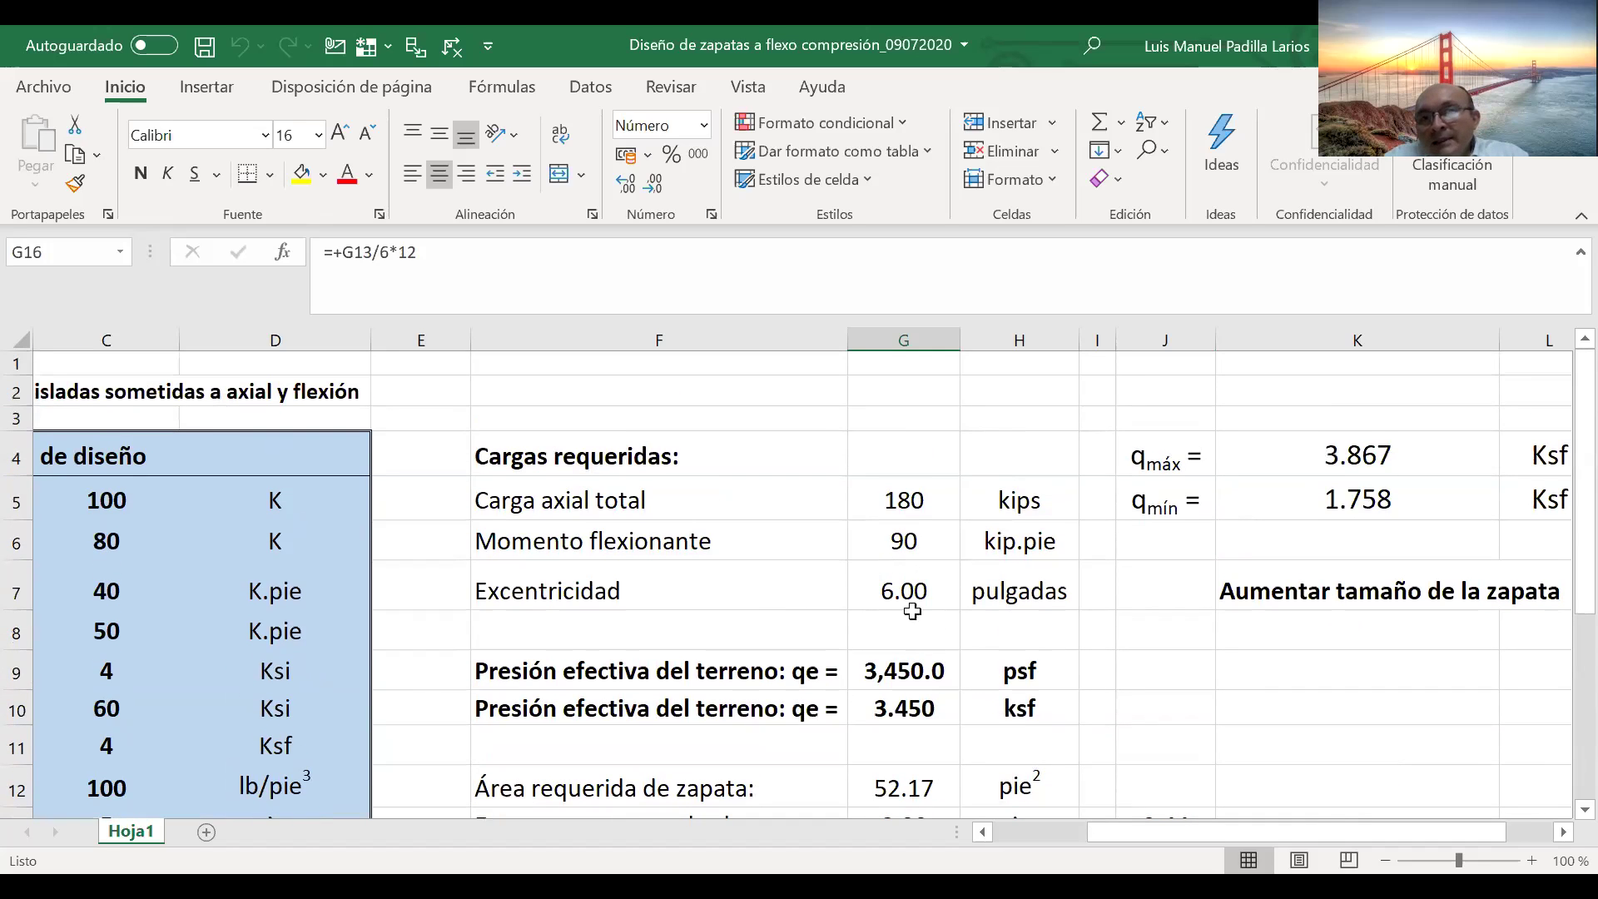
pyautogui.scroll(-2, 955, 607)
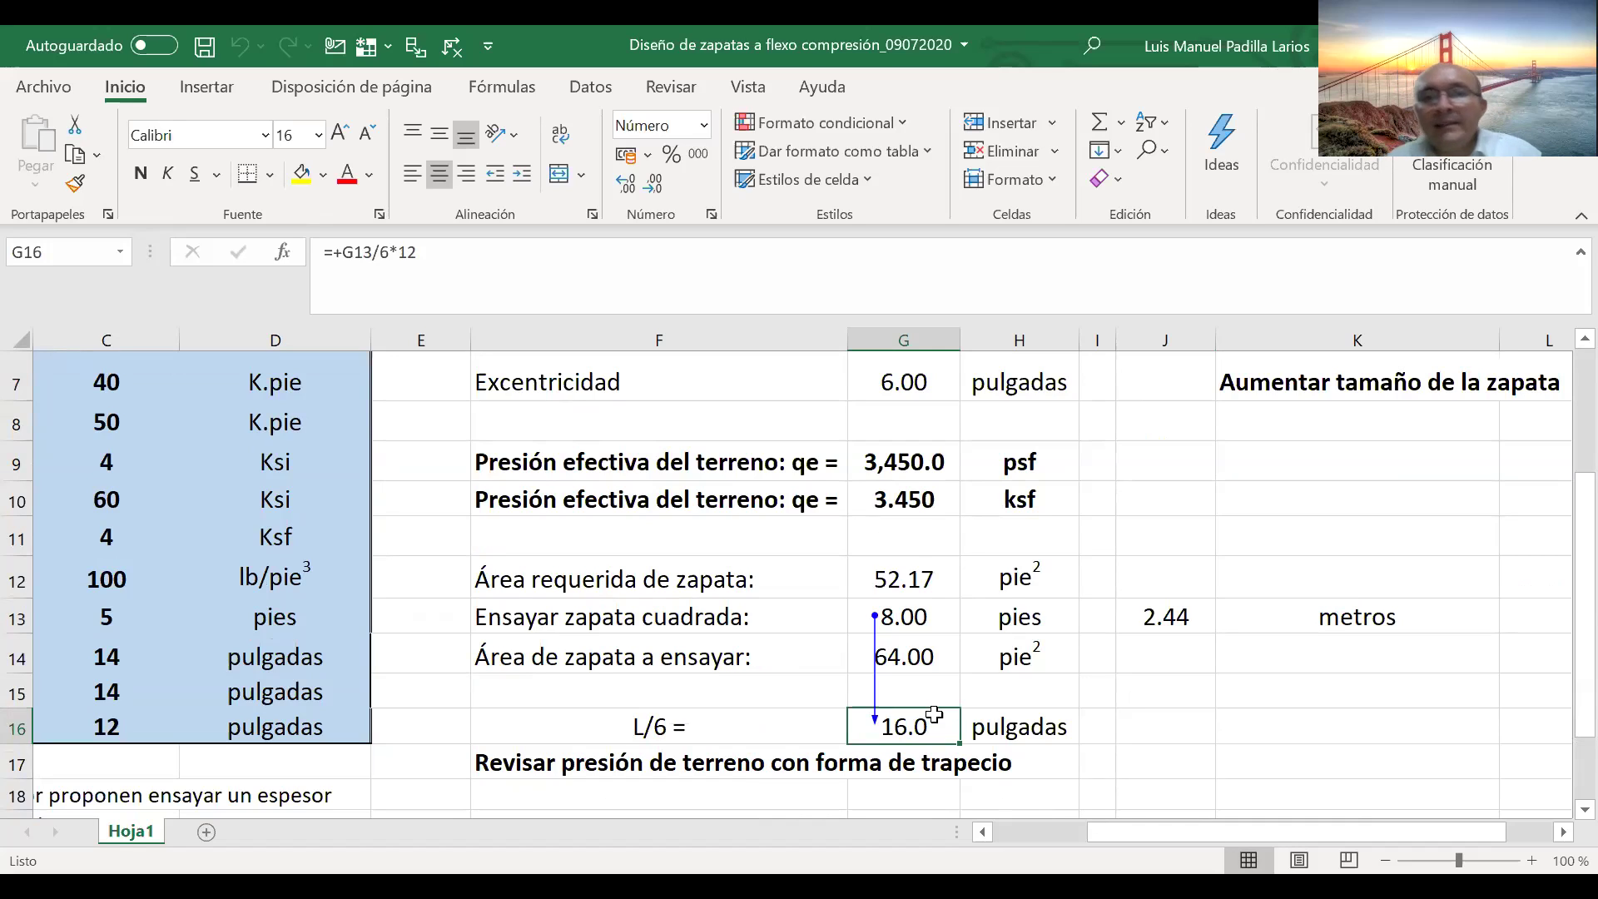
# - Inspect the soil pressure shape check in F17 and trace its precedents in place of the L/6 arrow
pyautogui.press('Down')
pyautogui.press('Left')
pyautogui.press('Left')
pyautogui.press('Right')
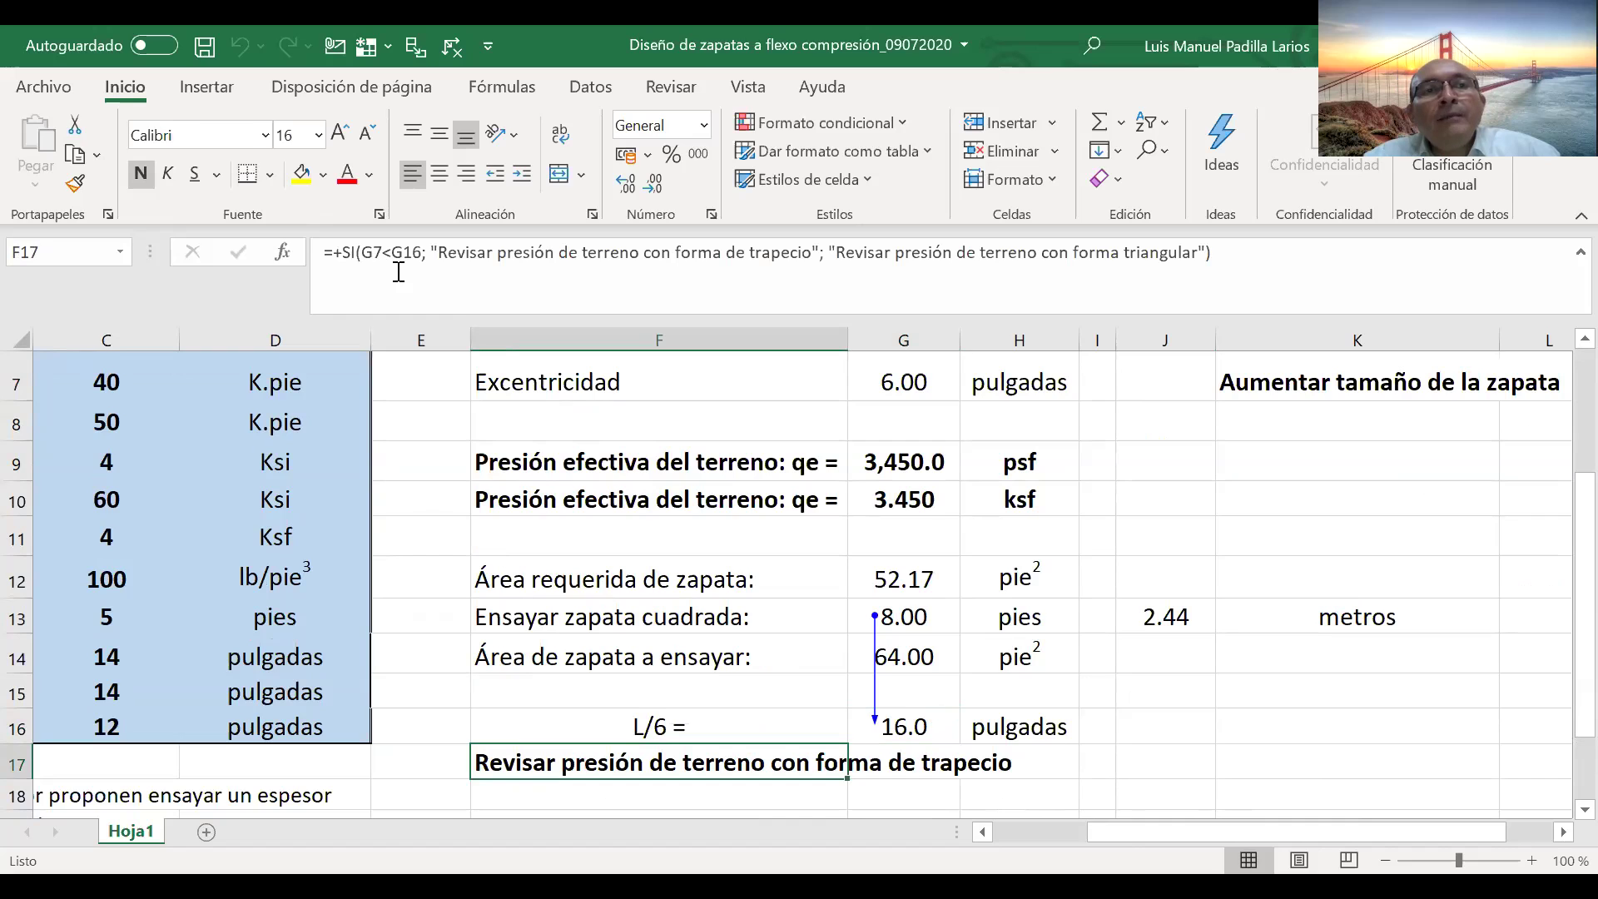
pyautogui.click(448, 52)
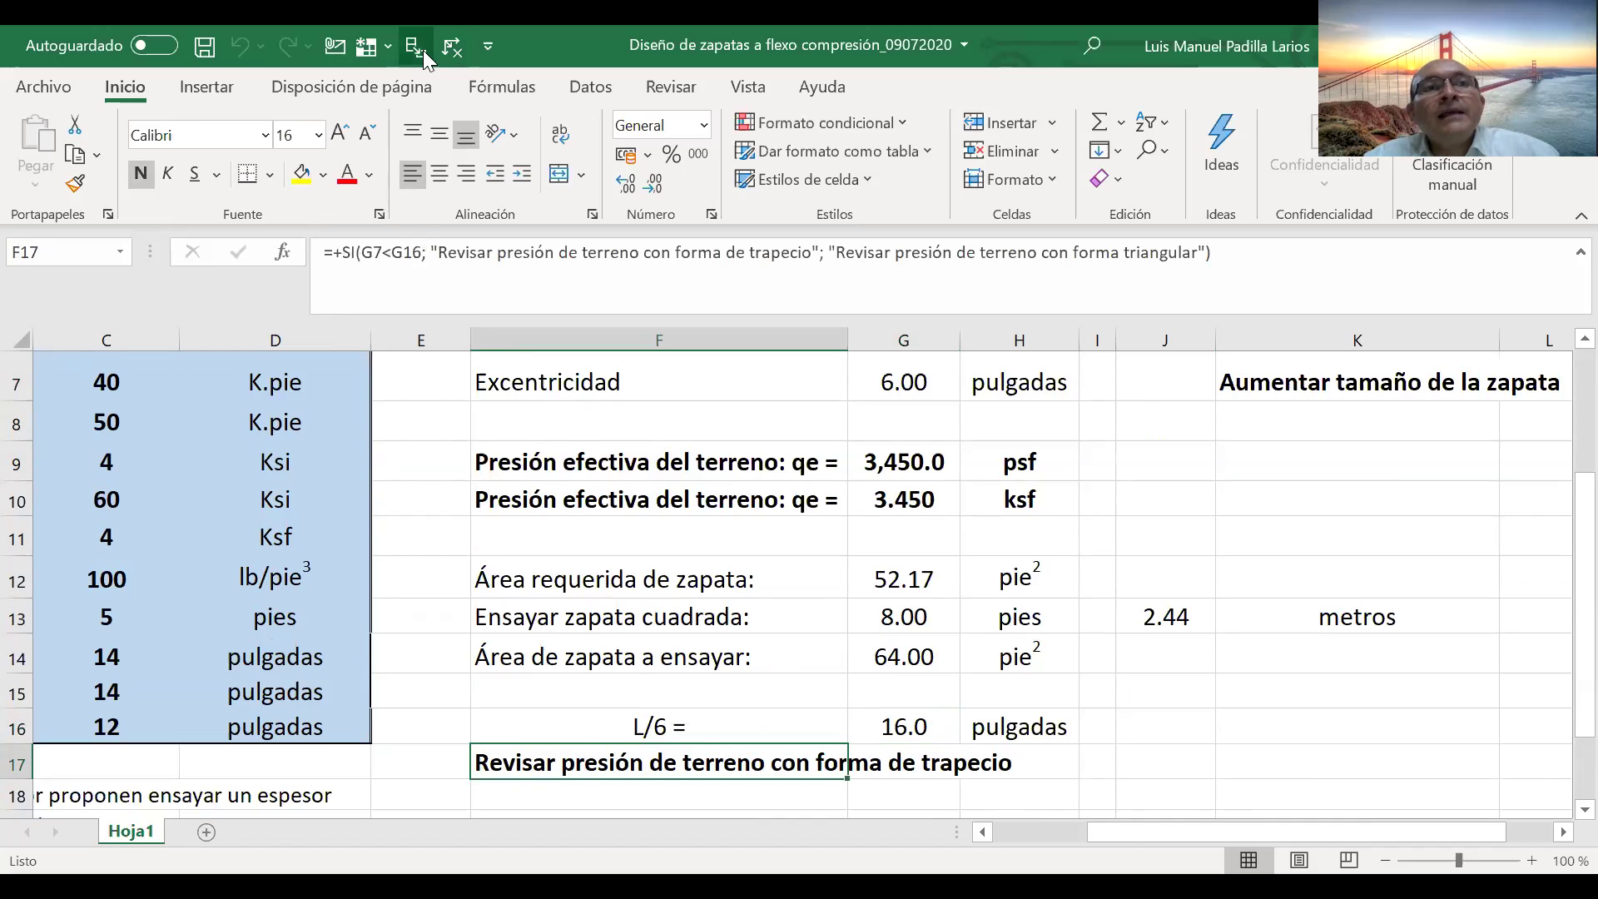
pyautogui.click(416, 47)
pyautogui.scroll(1, 916, 608)
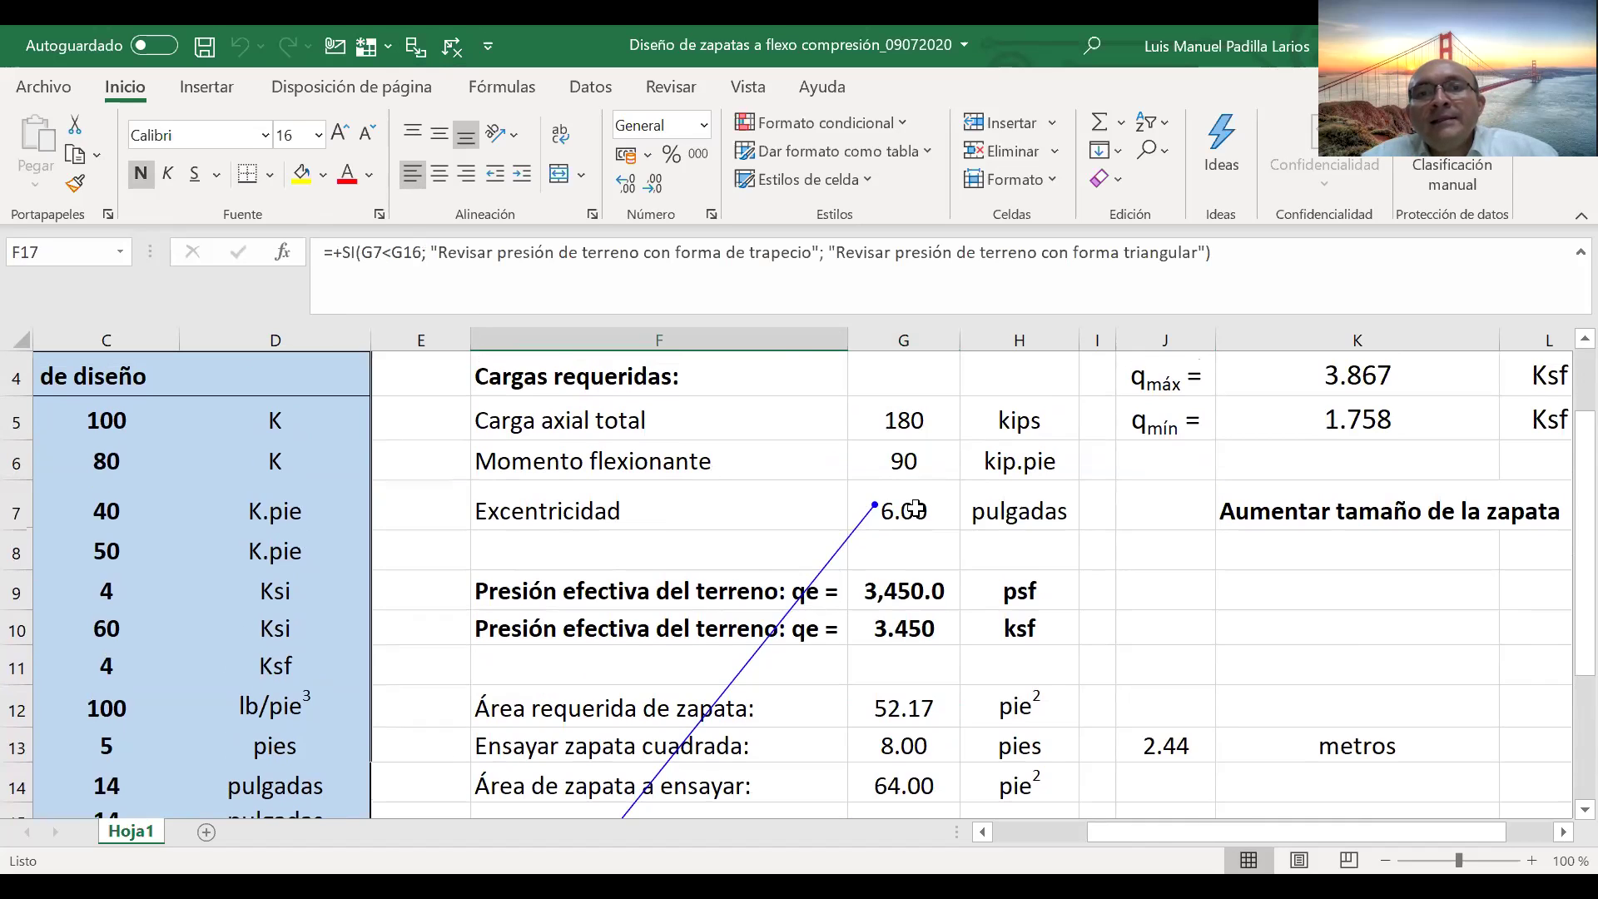
# - Compare the F17 condition with its sources, the eccentricity in G7 and L/6 in G16, and remove the tracer arrows
pyautogui.scroll(-3, 899, 499)
pyautogui.scroll(1, 916, 601)
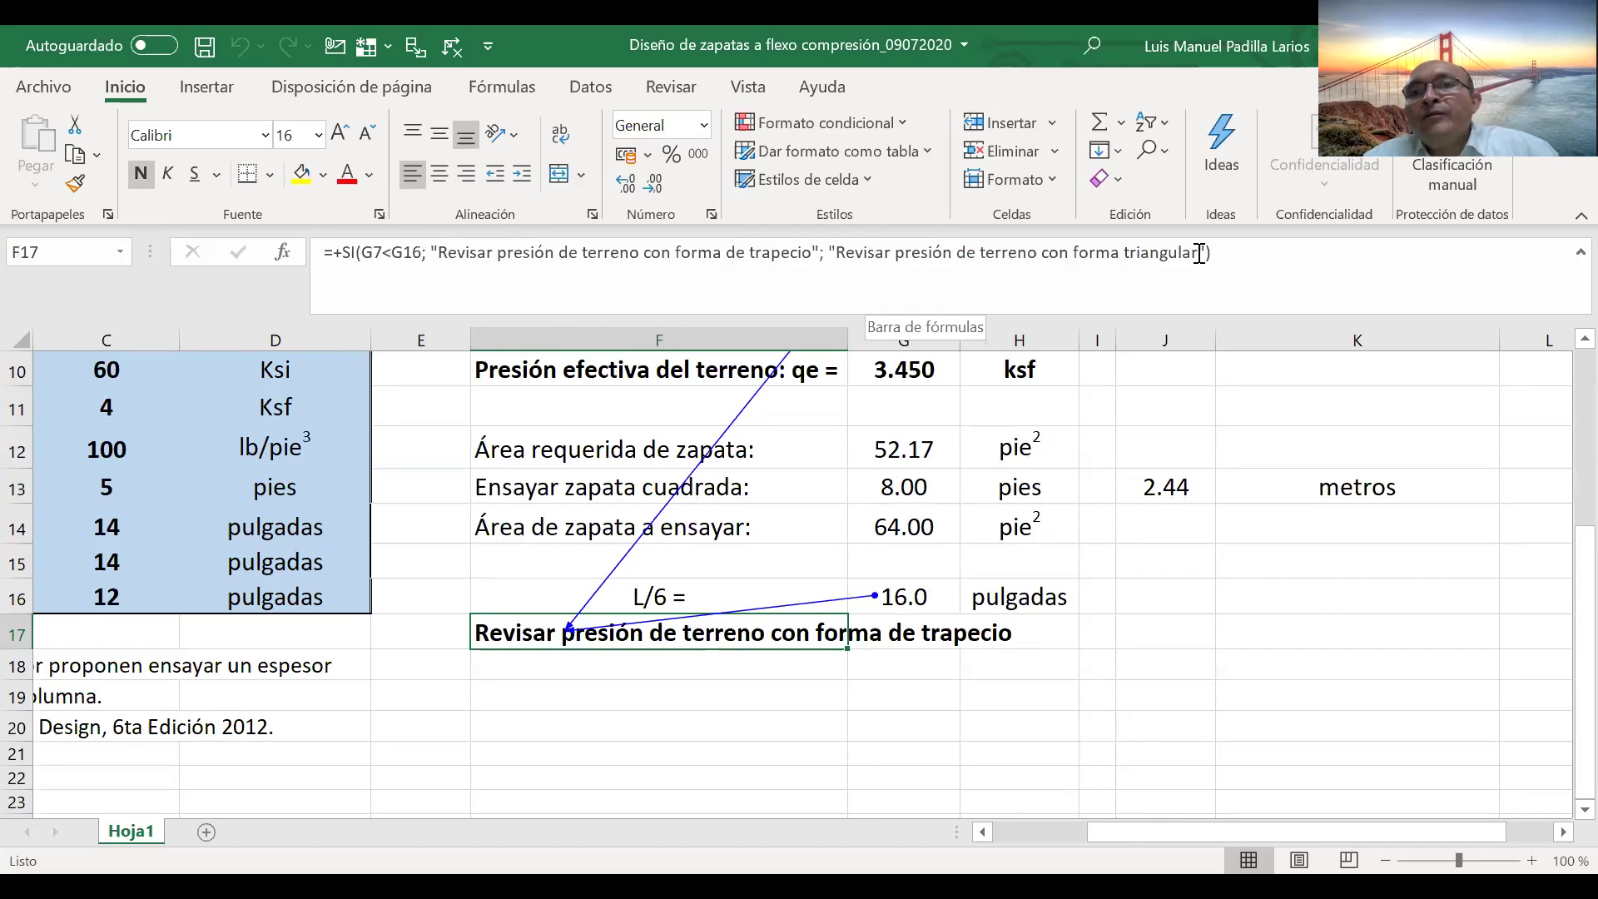
pyautogui.scroll(1, 980, 394)
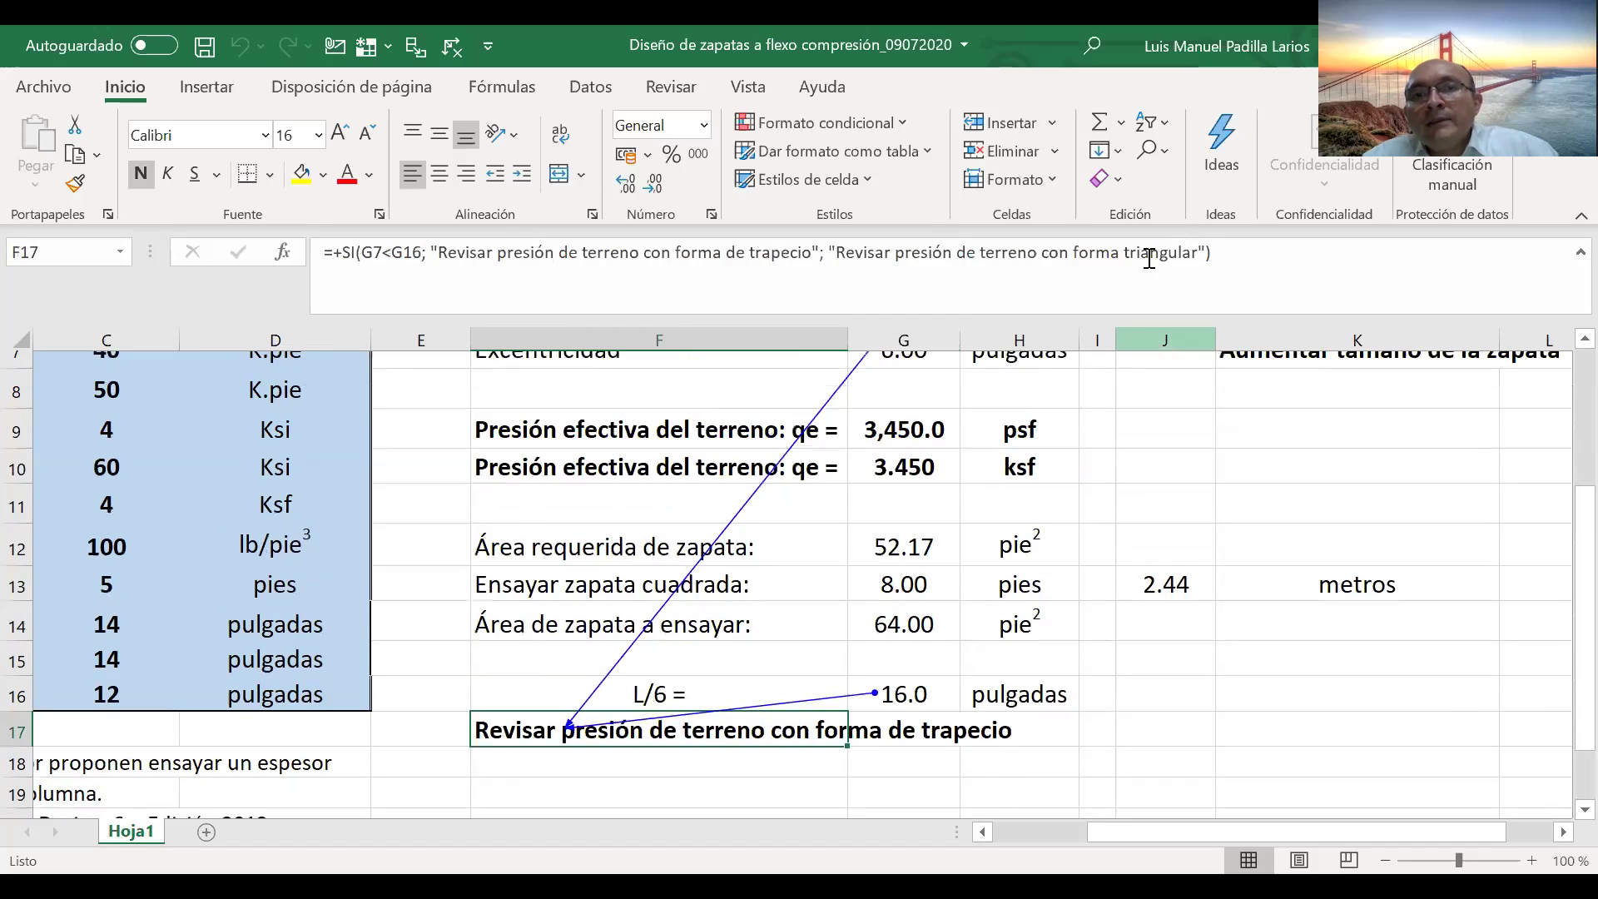
pyautogui.scroll(1, 981, 395)
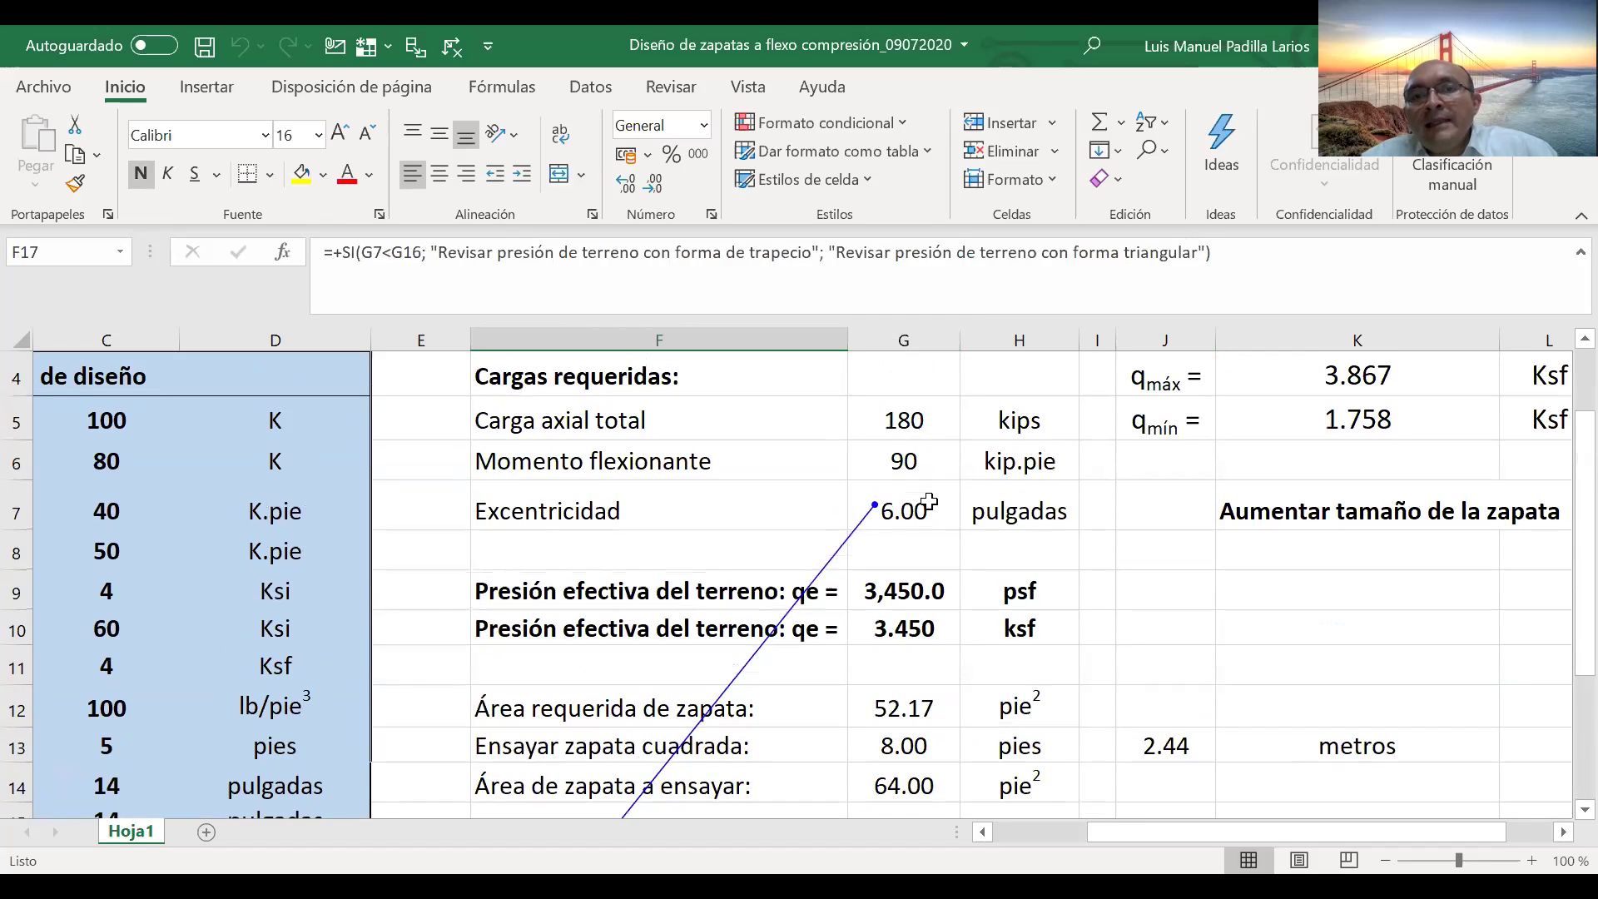
pyautogui.scroll(-1, 962, 485)
pyautogui.scroll(-1, 962, 486)
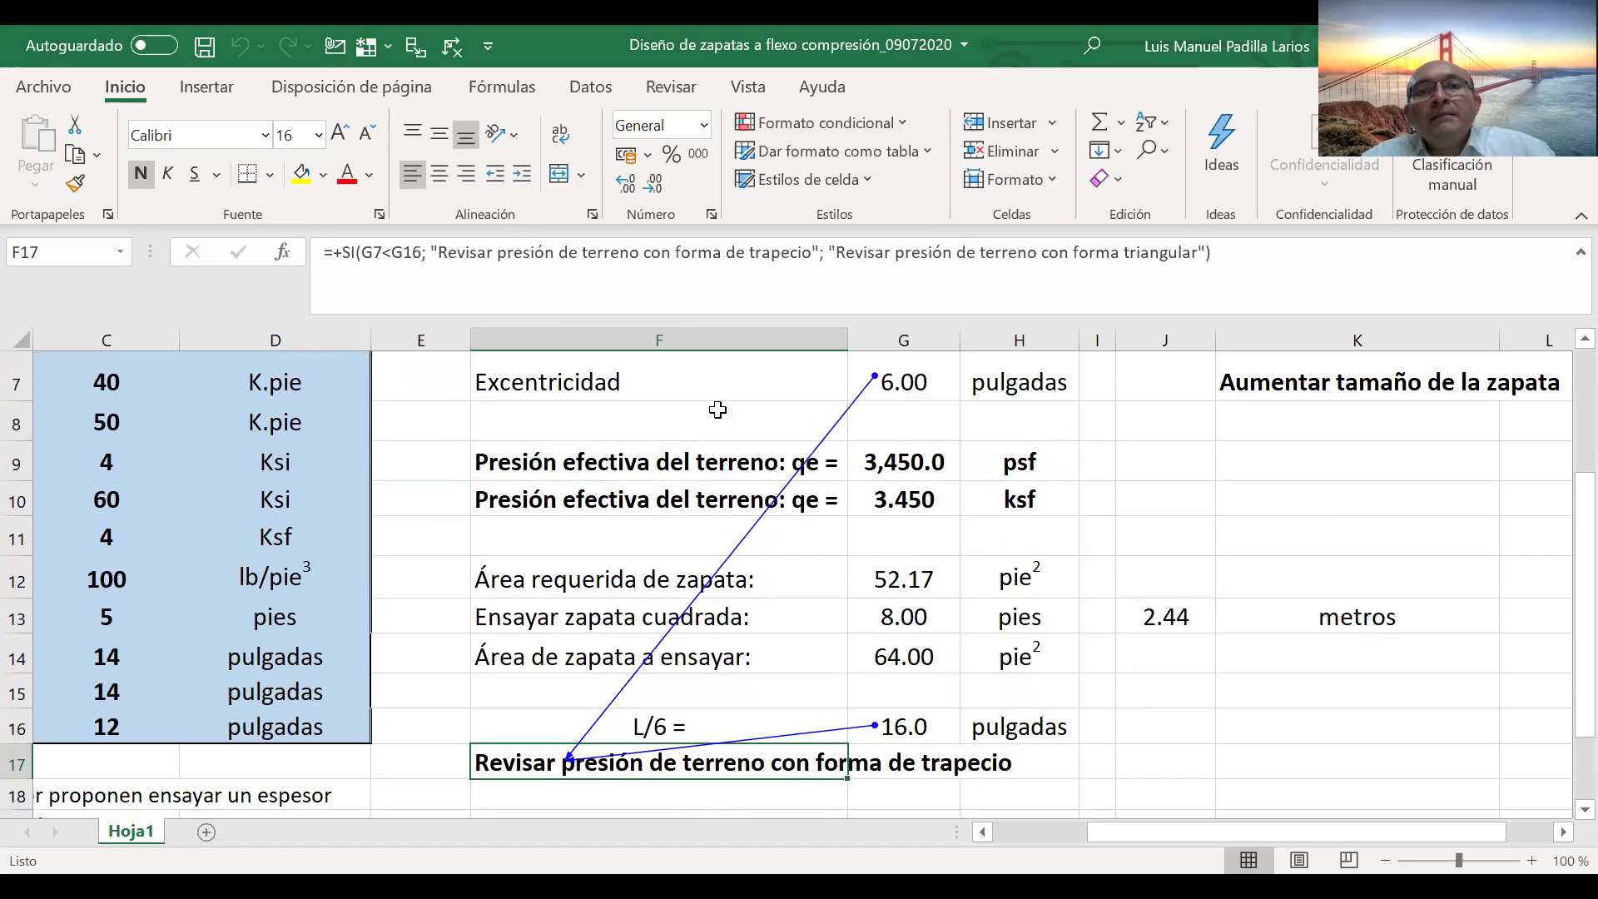
pyautogui.click(596, 786)
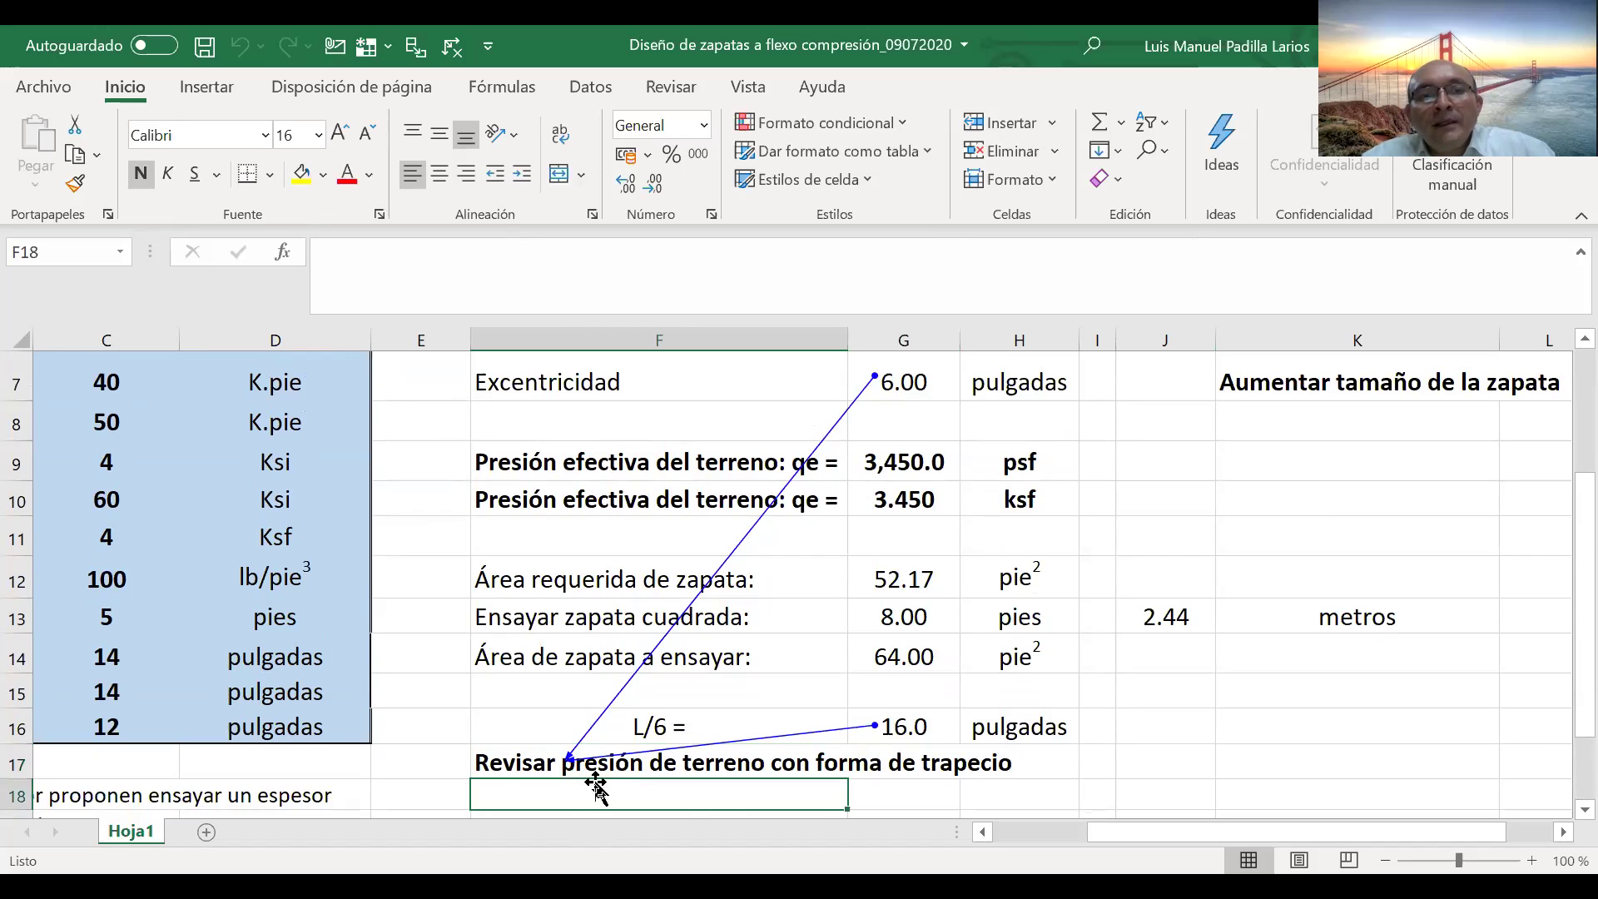
pyautogui.click(527, 759)
pyautogui.click(454, 48)
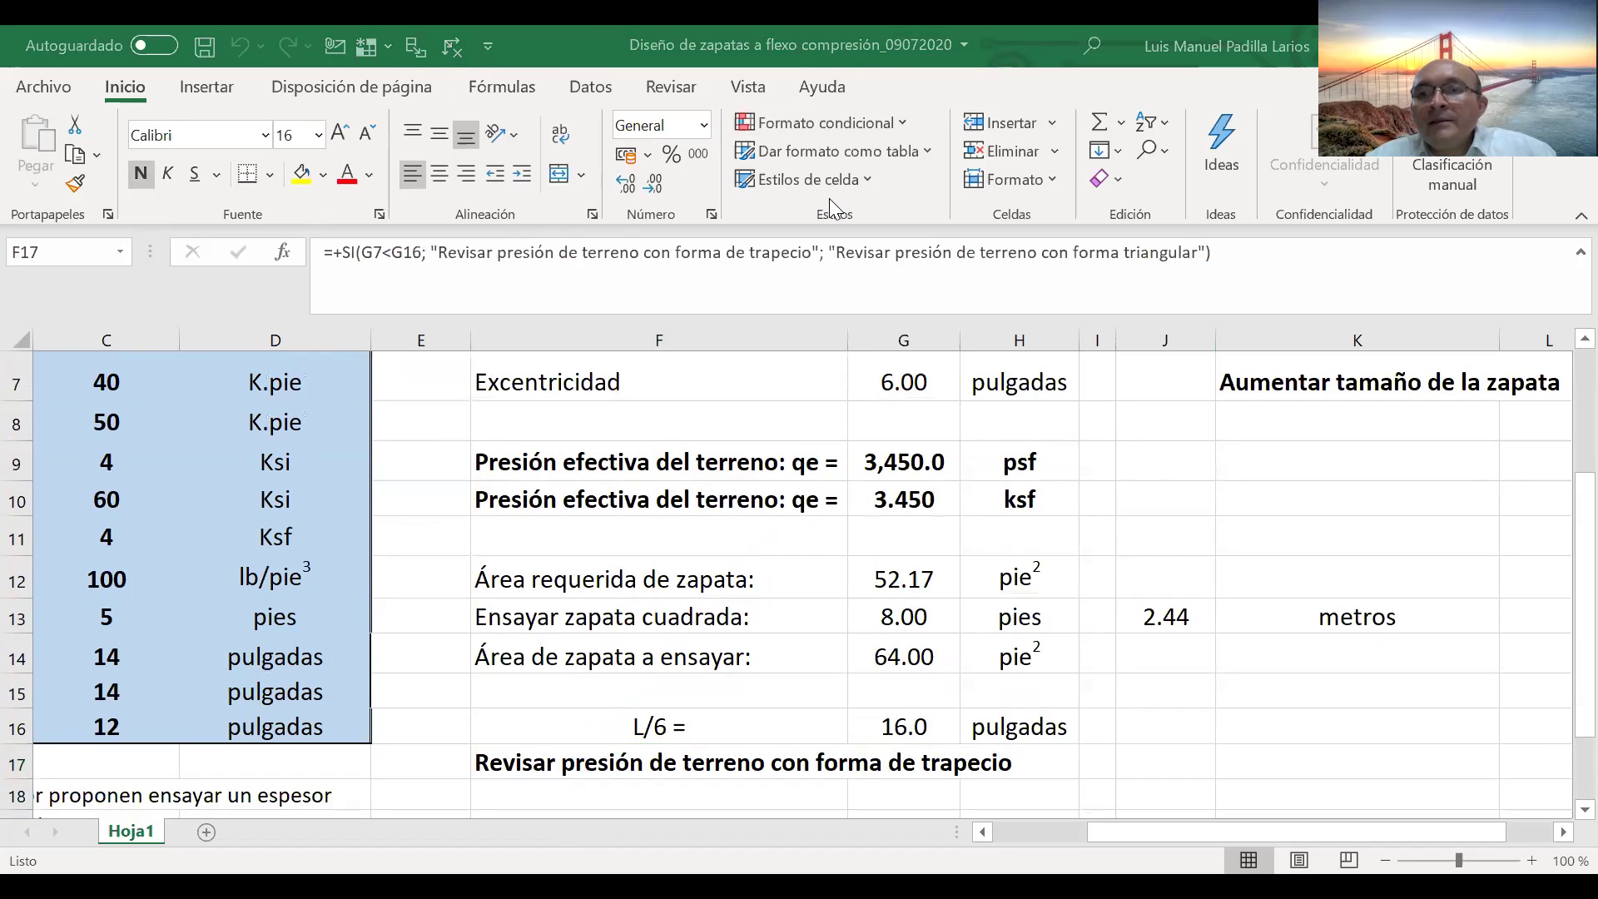
# - Switch to the slides, go back to the first case with e < L/6, review its pressure formulas, and return to the spreadsheet
pyautogui.hotkey('alt', 'Tab')
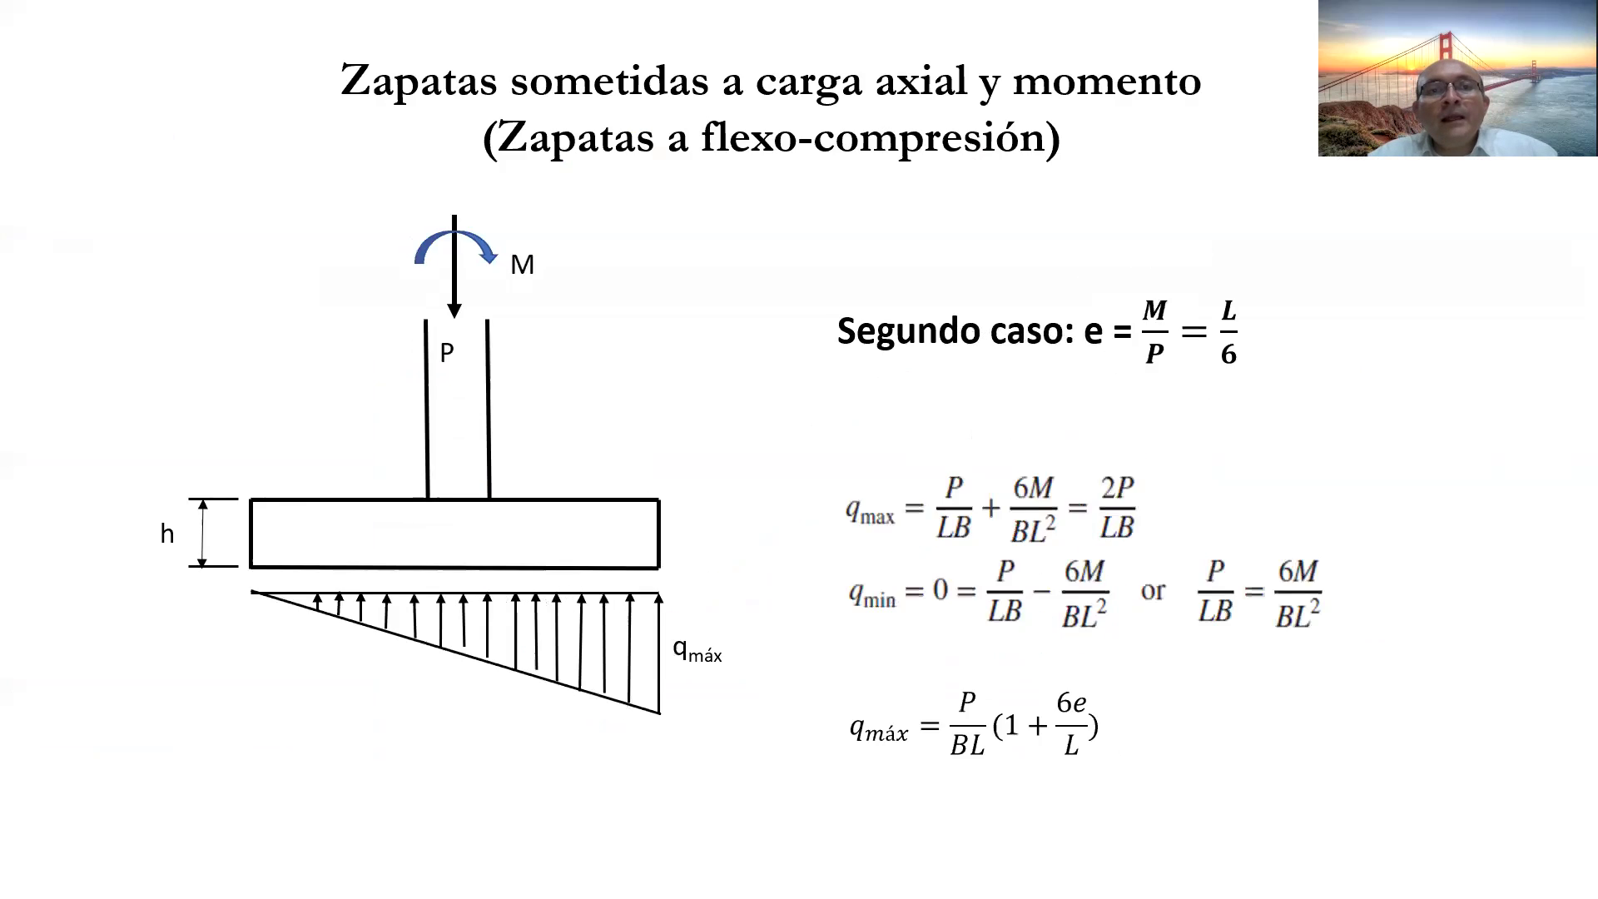
pyautogui.press('Left')
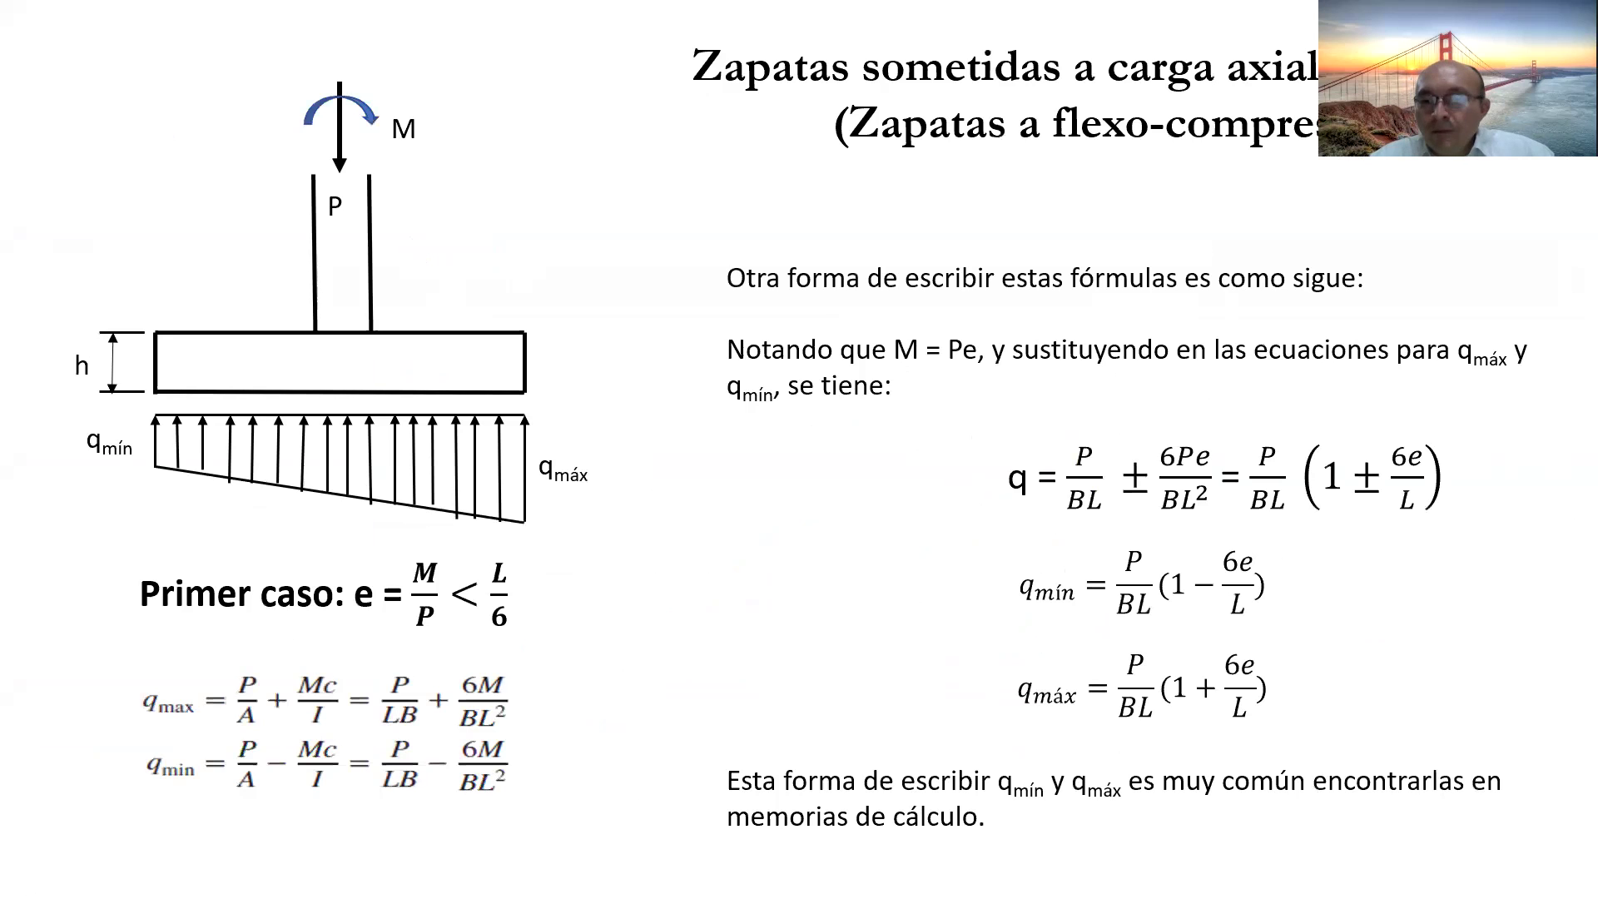
pyautogui.press('Left')
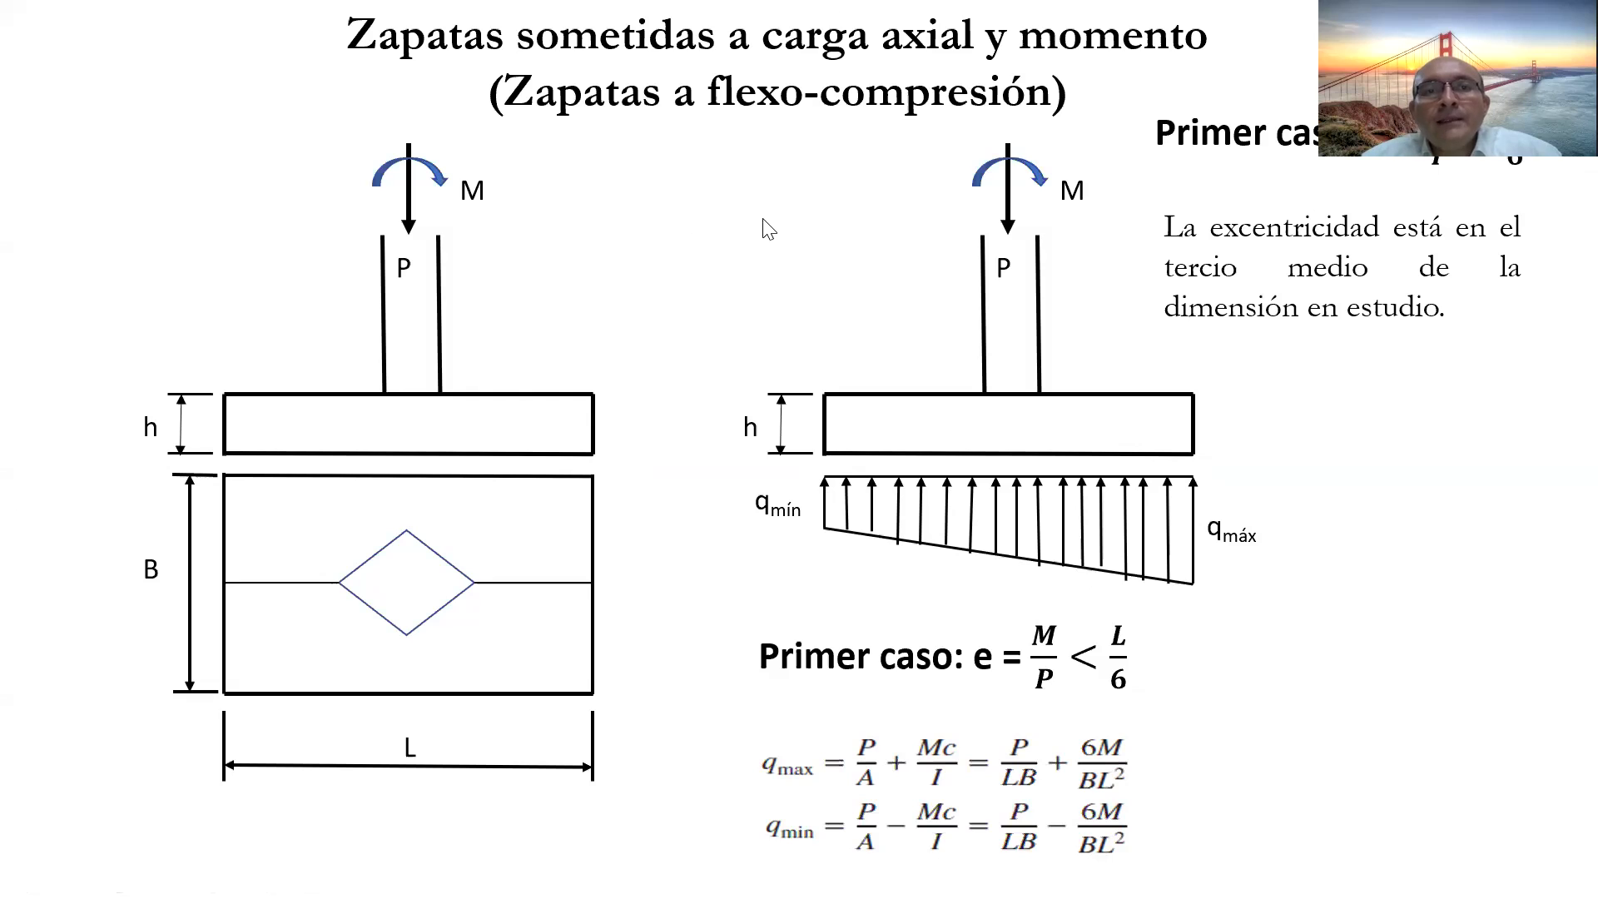
pyautogui.hotkey('alt', 'Tab')
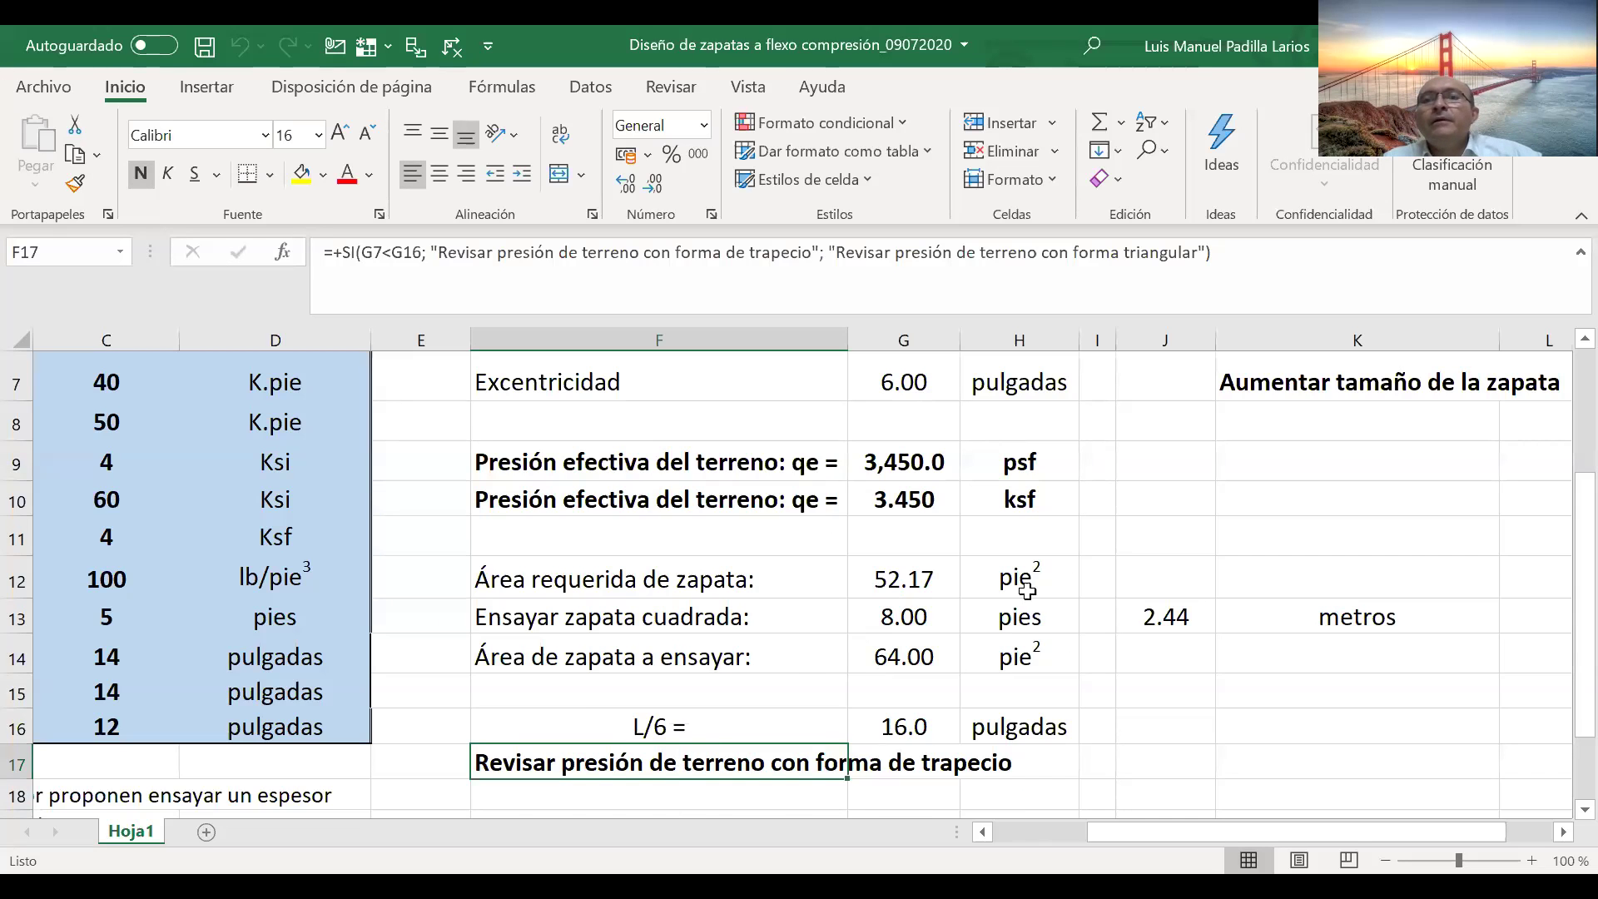
# - Bring the qmáx and qmín results into view and inspect the qmáx formula in K4, consulting the first-case slide
pyautogui.scroll(2, 1048, 588)
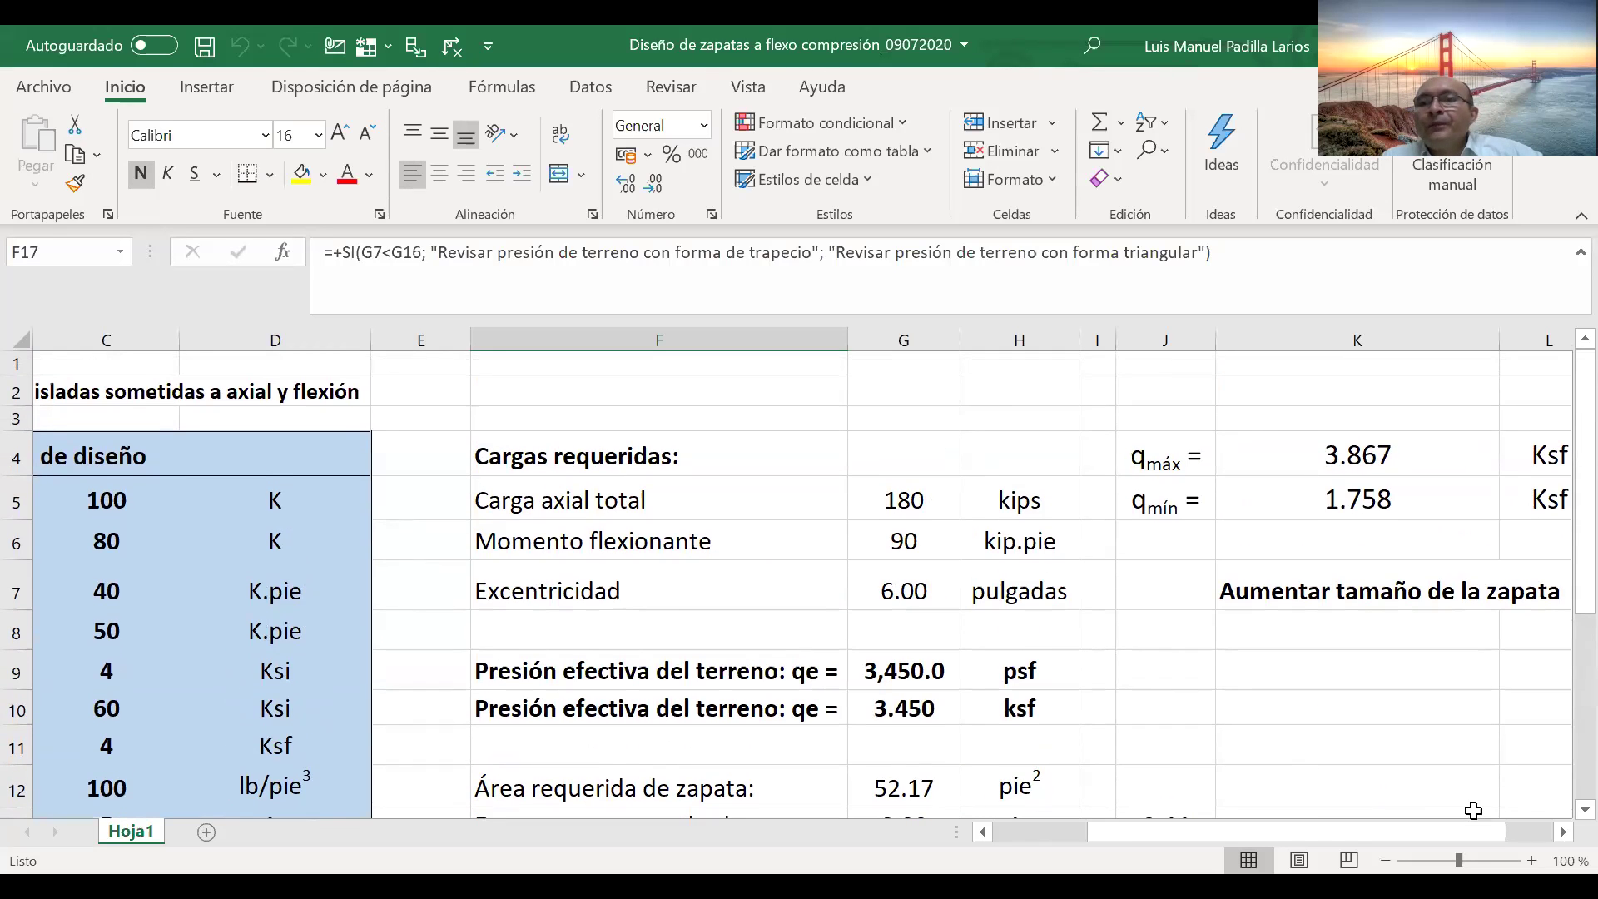
pyautogui.click(1563, 832)
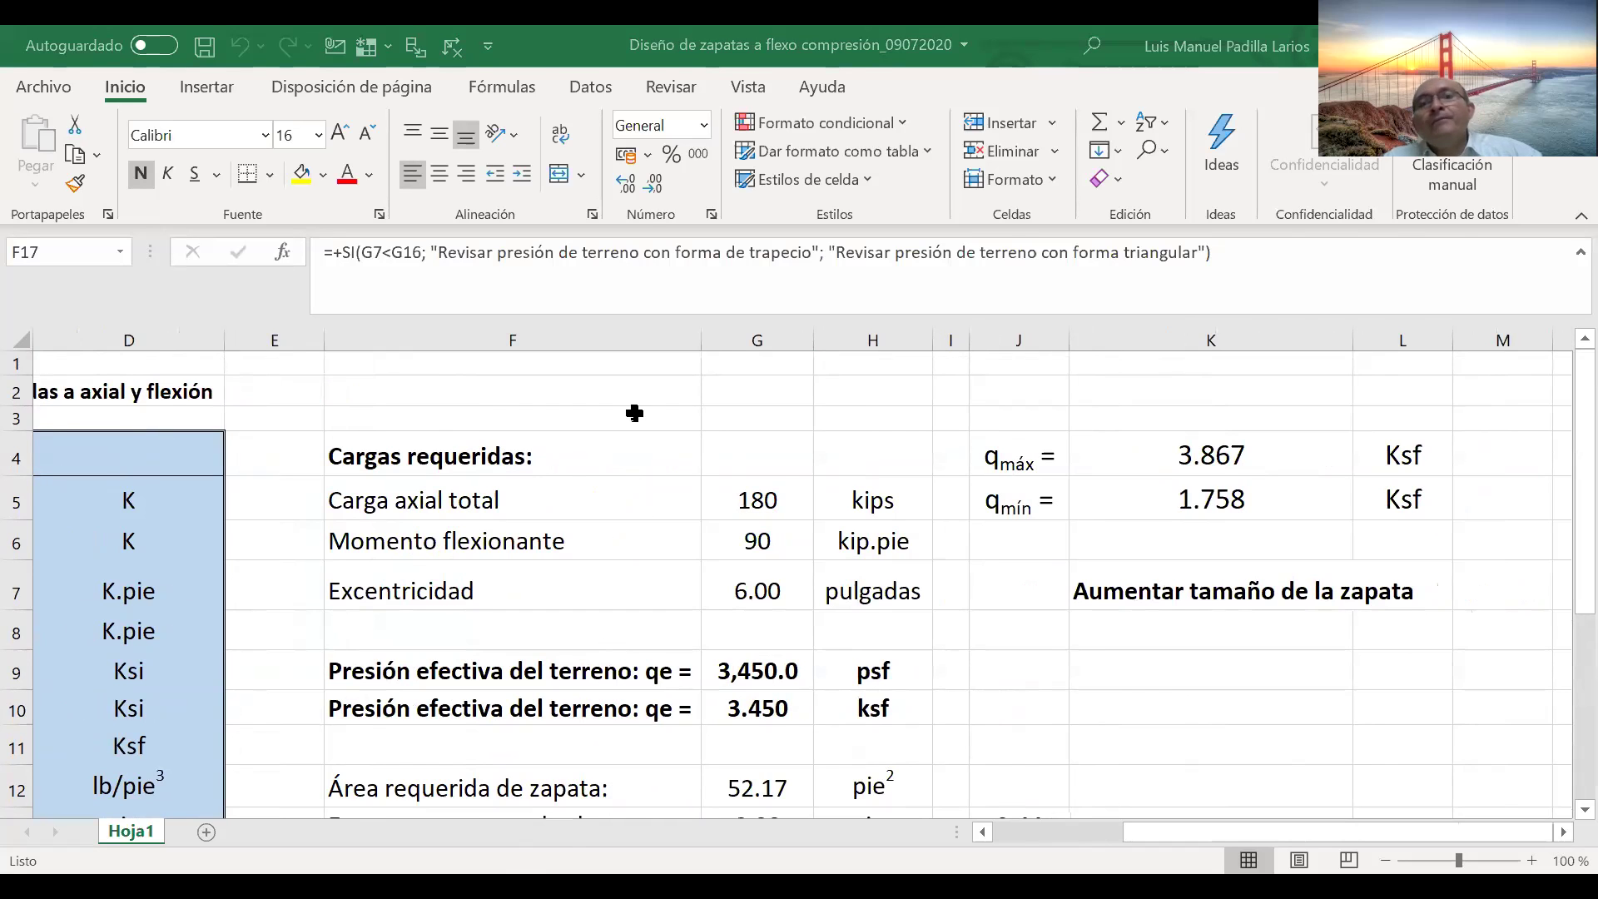
pyautogui.hotkey('alt', 'Tab')
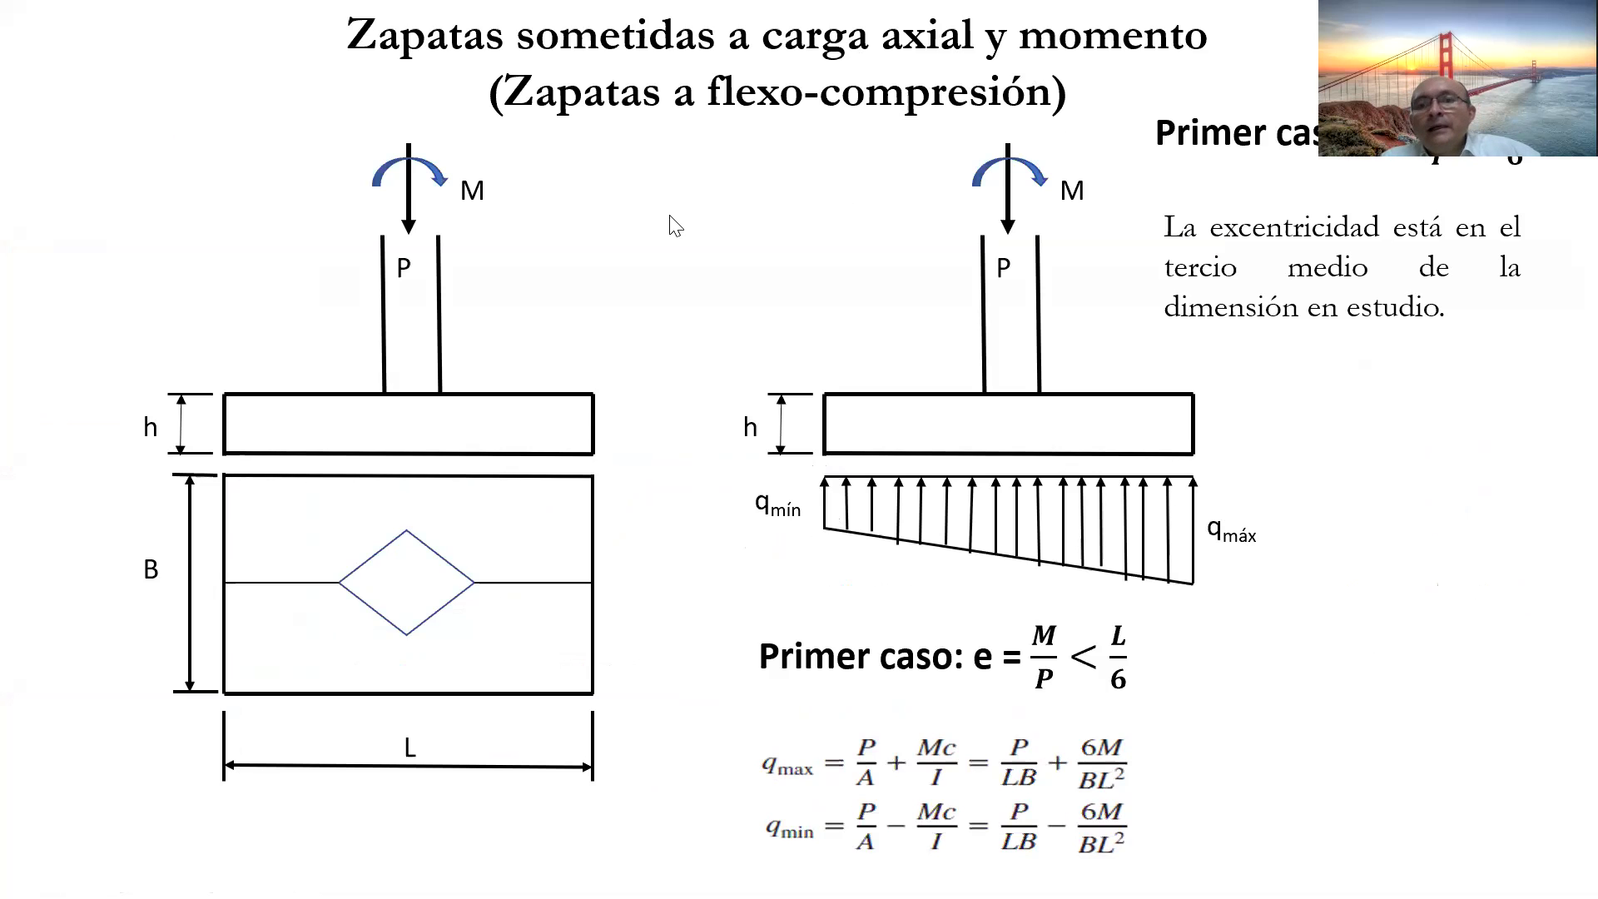
pyautogui.hotkey('alt', 'Tab')
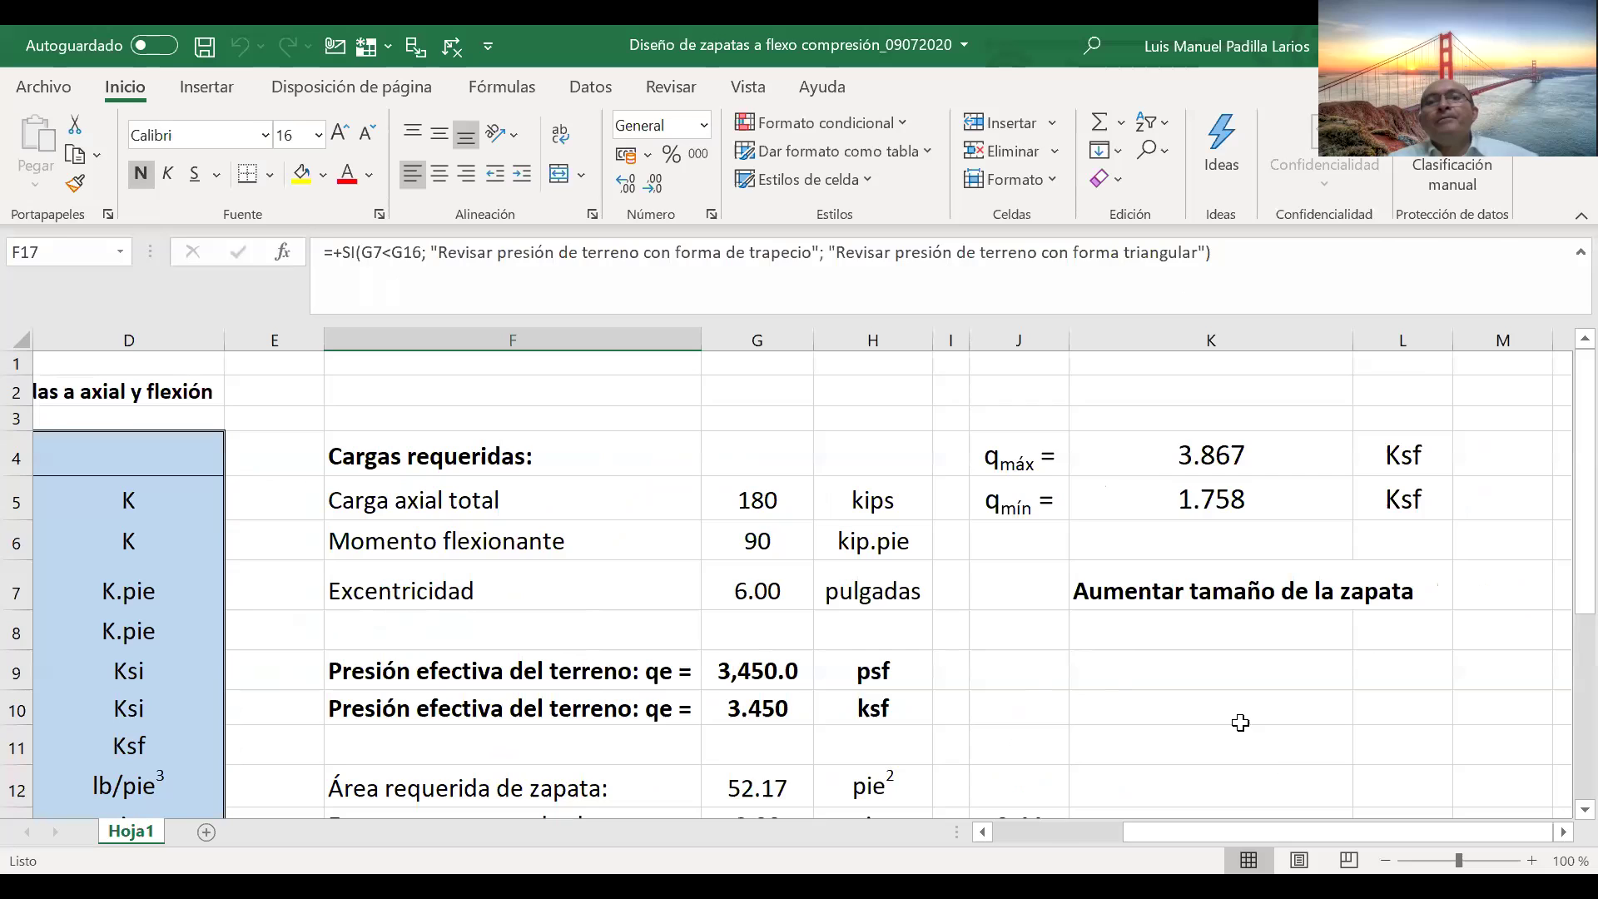
pyautogui.click(1189, 454)
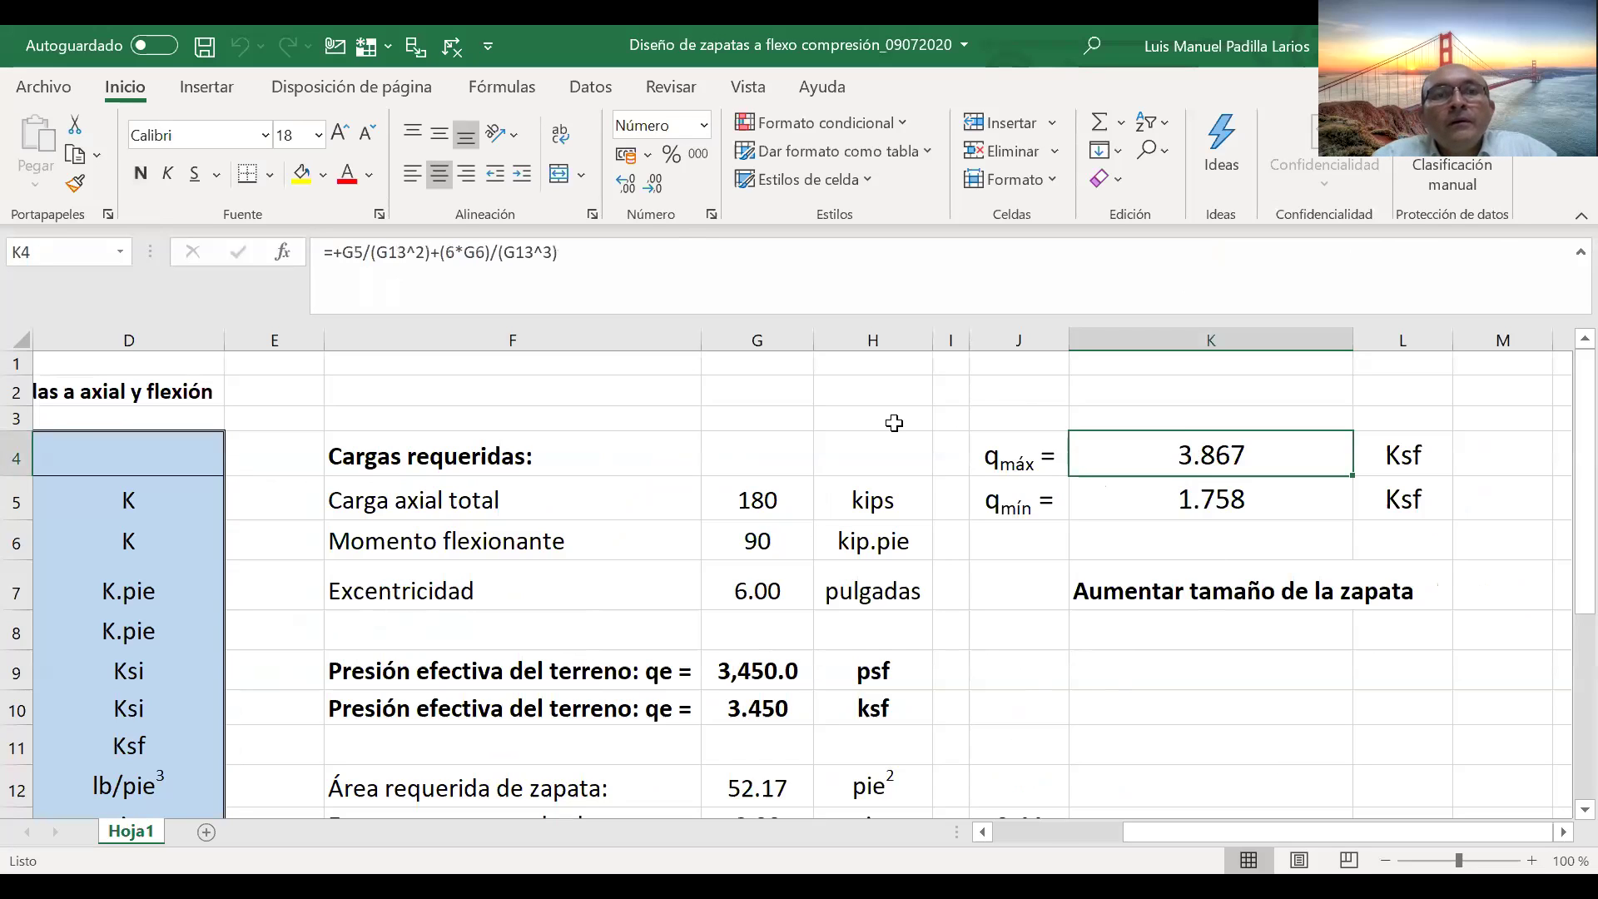
pyautogui.hotkey('alt', 'Tab')
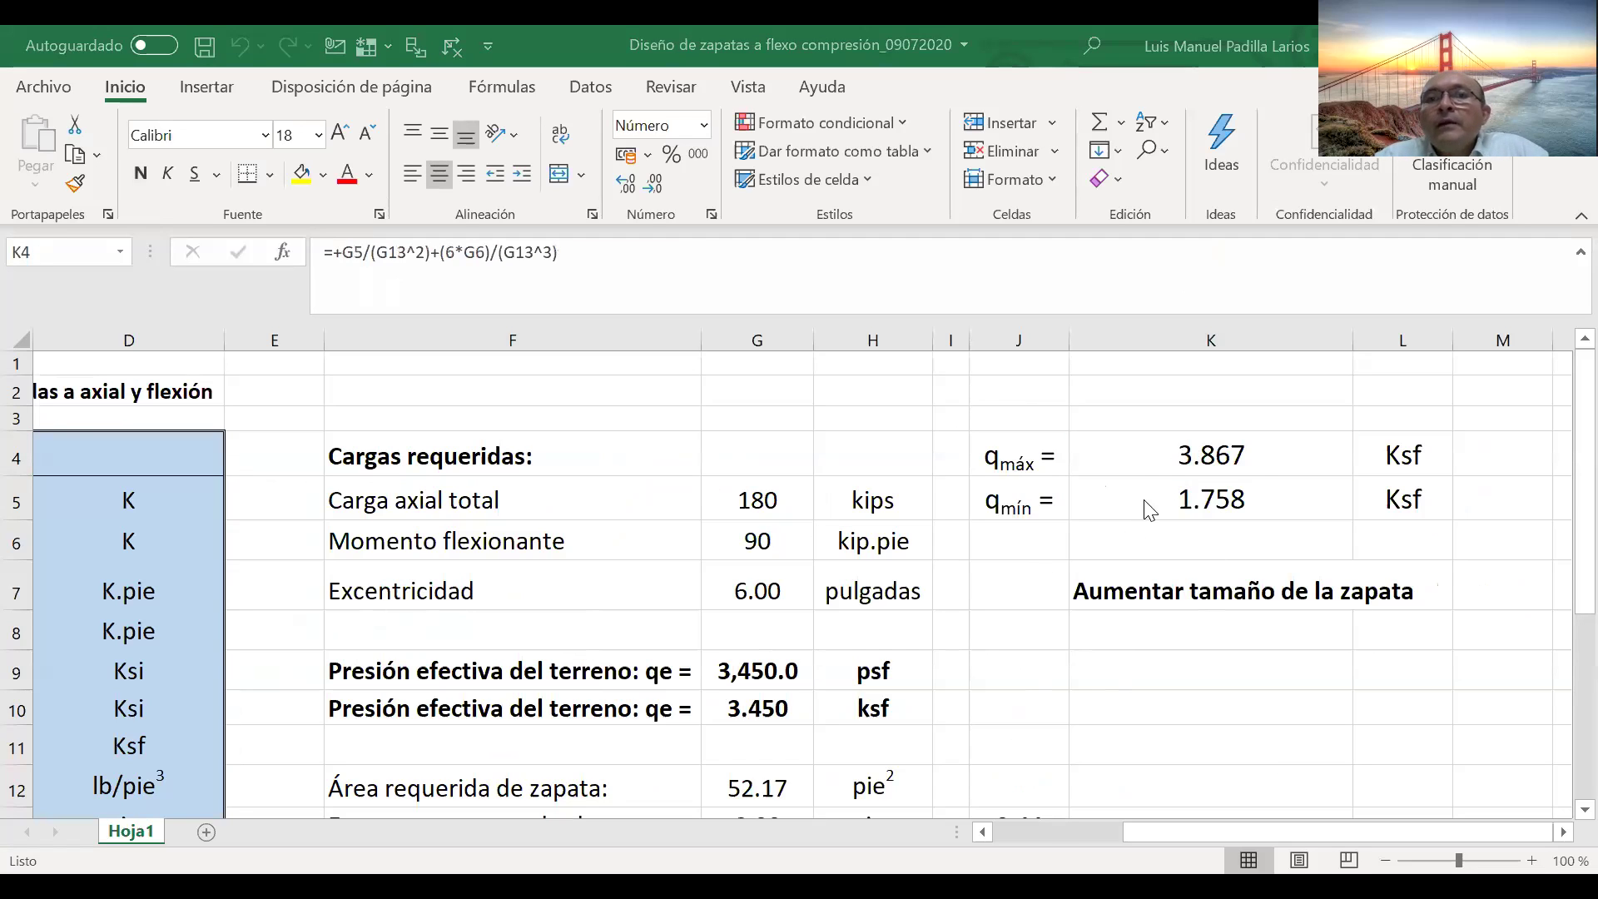
pyautogui.click(1243, 452)
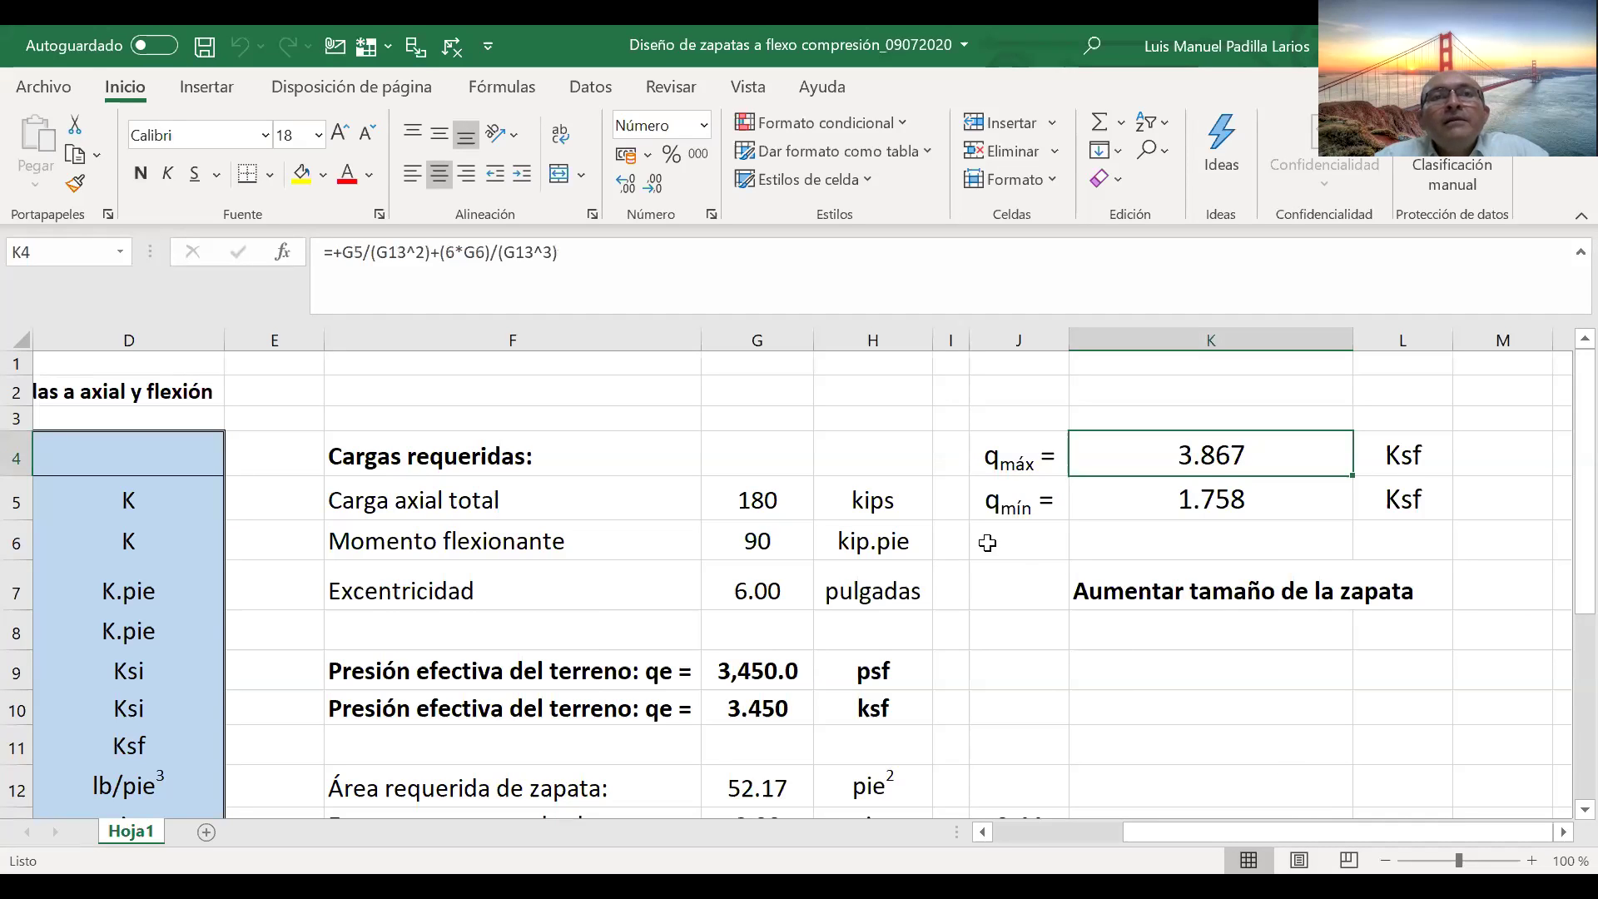
# - Trace the precedents of qmáx in K4, remove the arrows, and check the K4 formula alongside qmín in K5
pyautogui.click(416, 48)
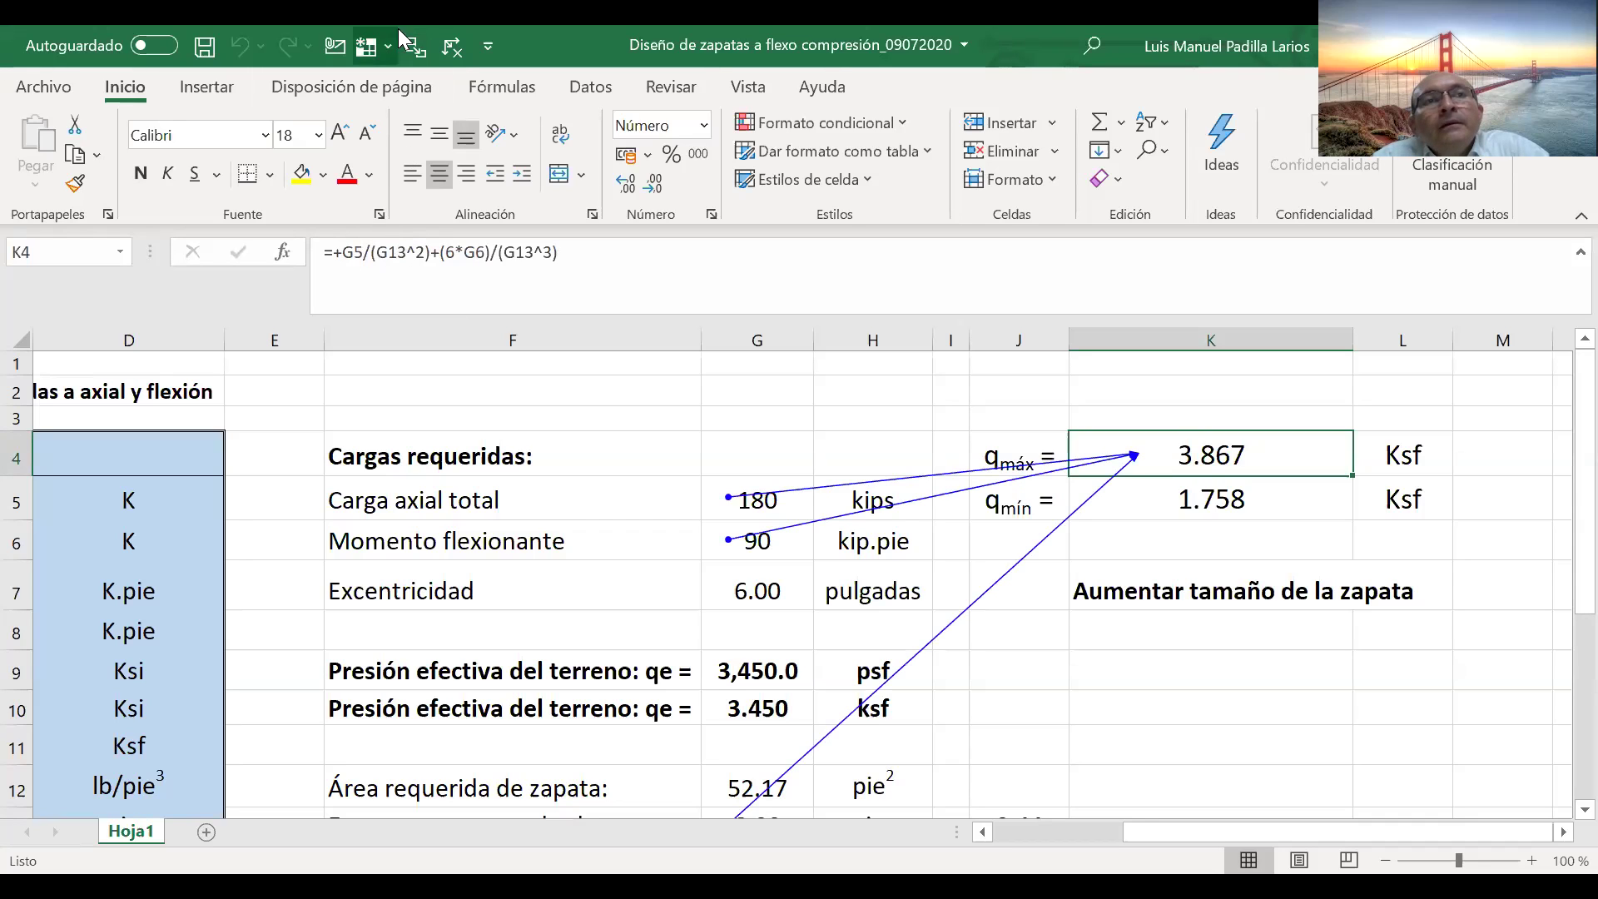
pyautogui.click(416, 50)
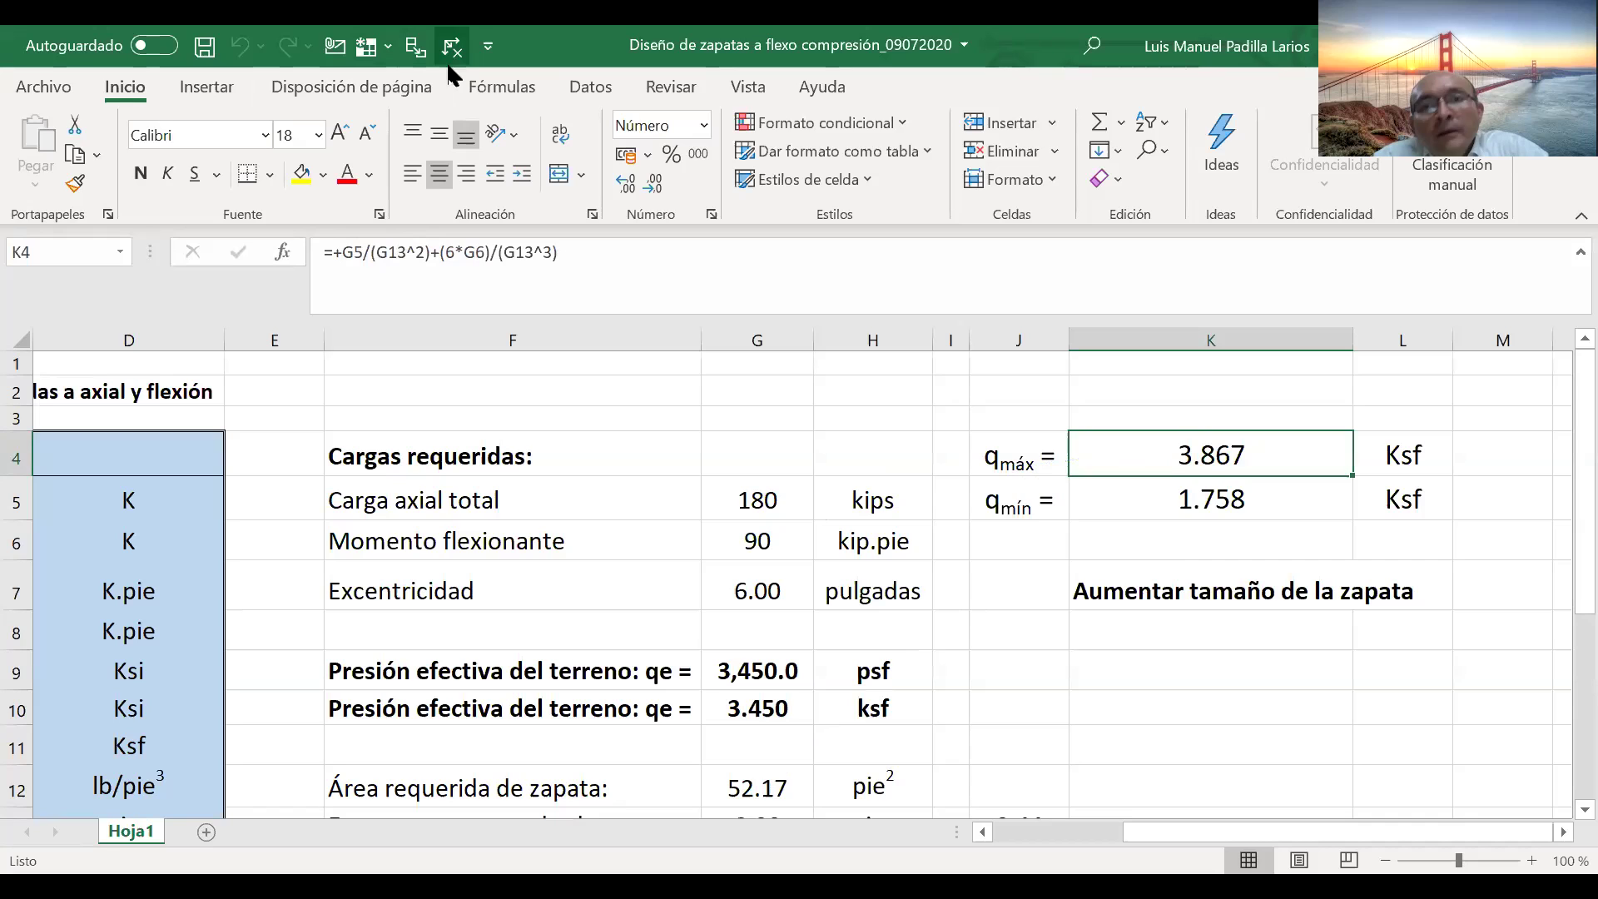
pyautogui.click(1170, 496)
pyautogui.click(1174, 458)
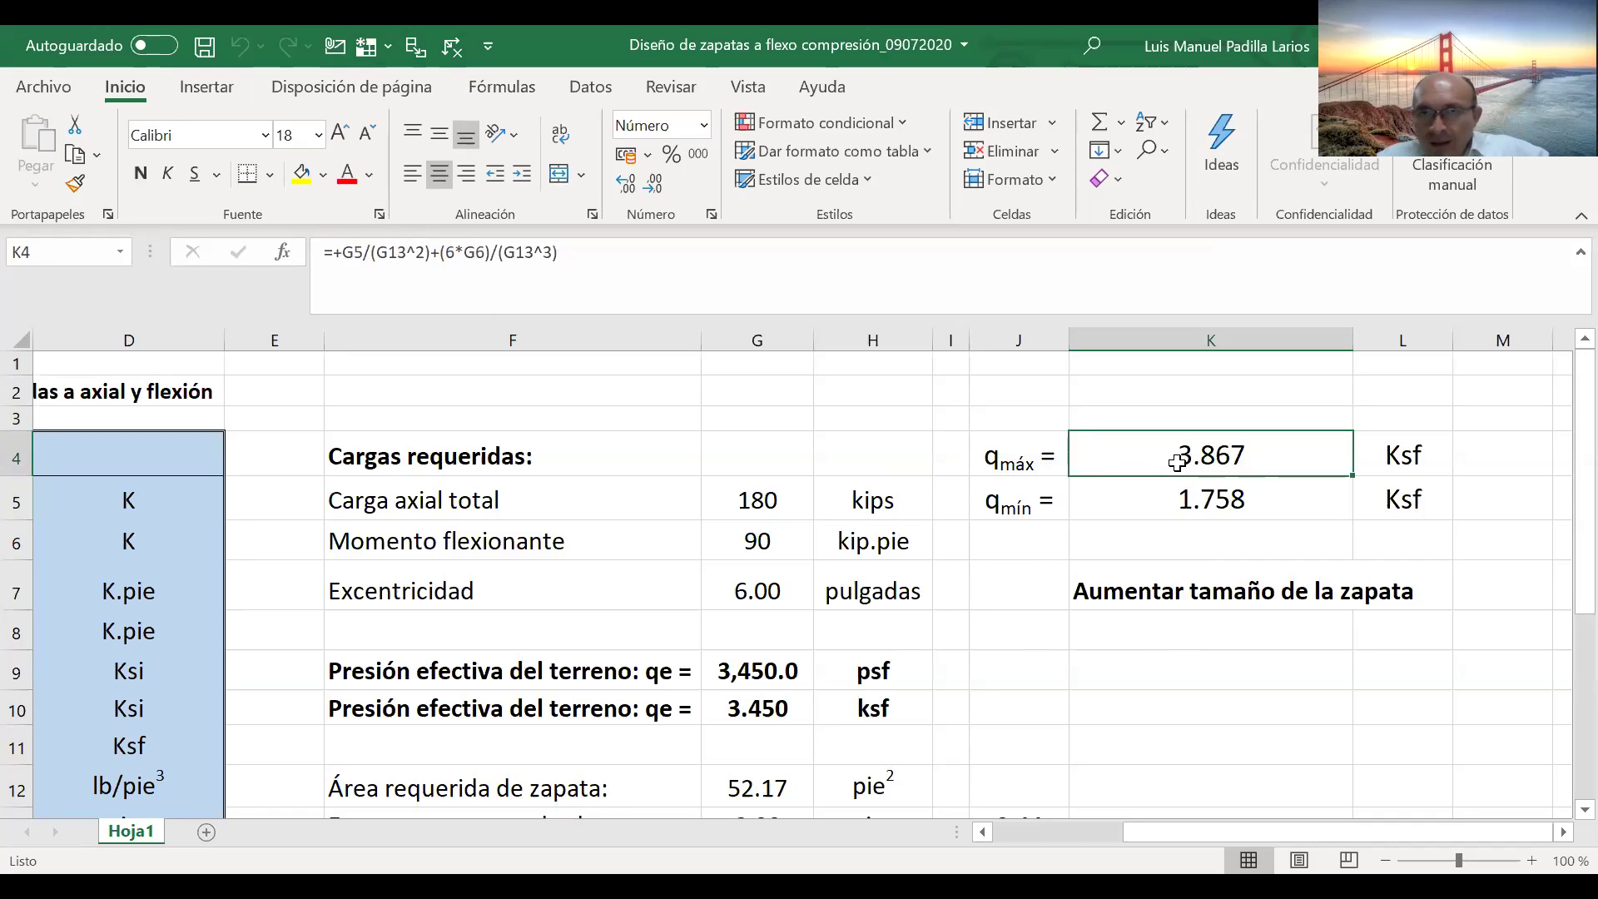
pyautogui.click(1203, 498)
pyautogui.click(1225, 452)
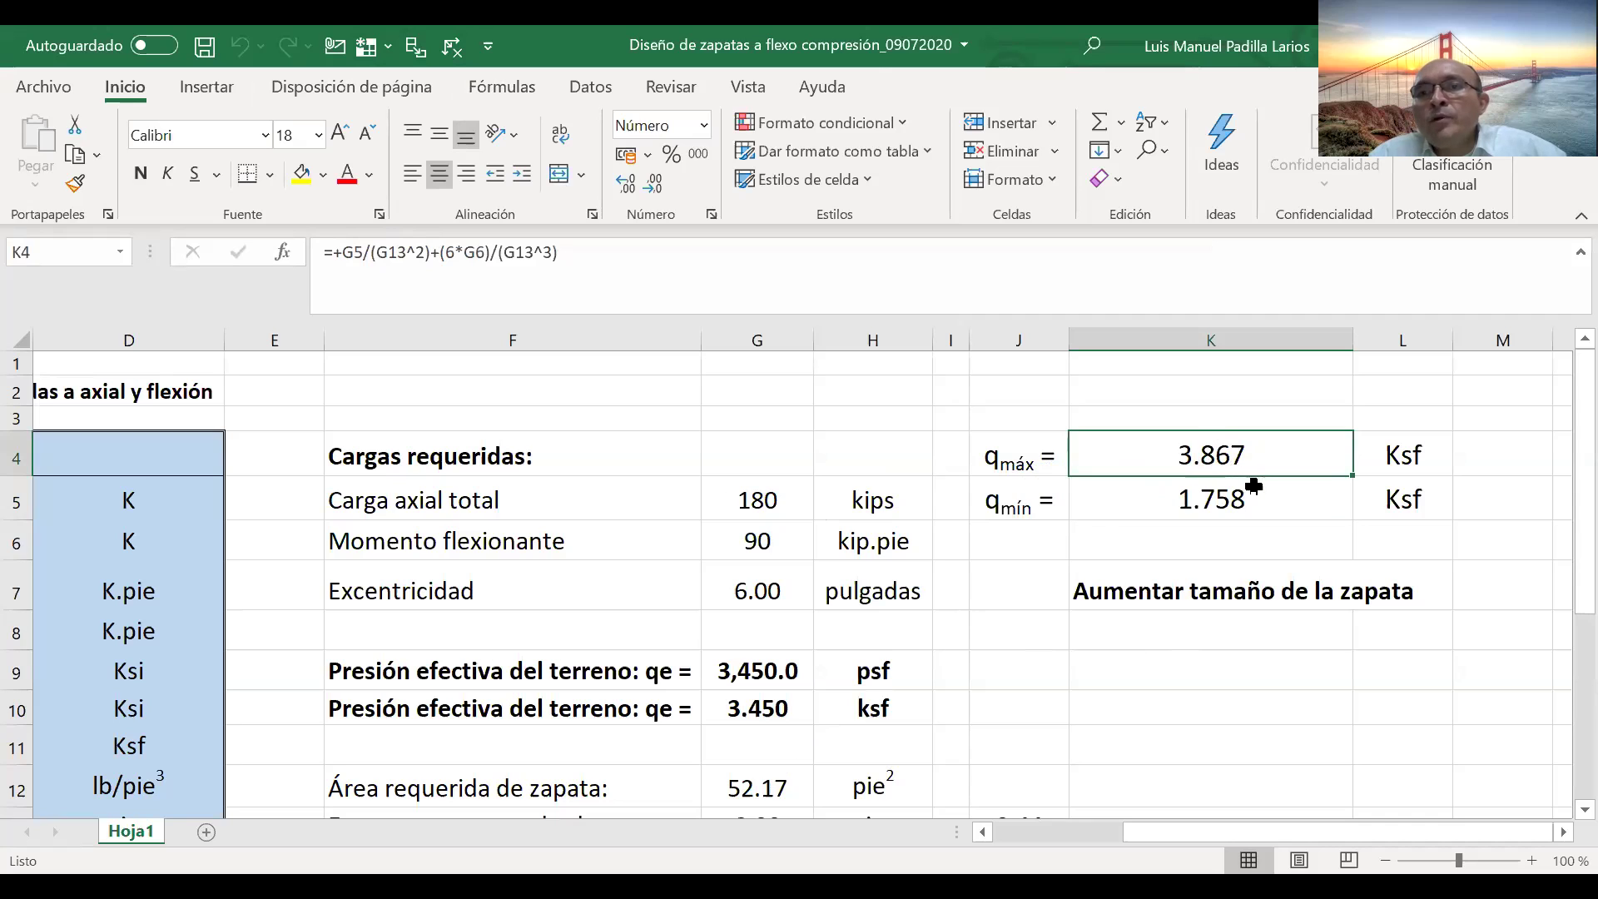
# - Trace the qmáx precedents in K4 again down to the footing side in G13 and compare the formula with the first-case slide
pyautogui.click(417, 49)
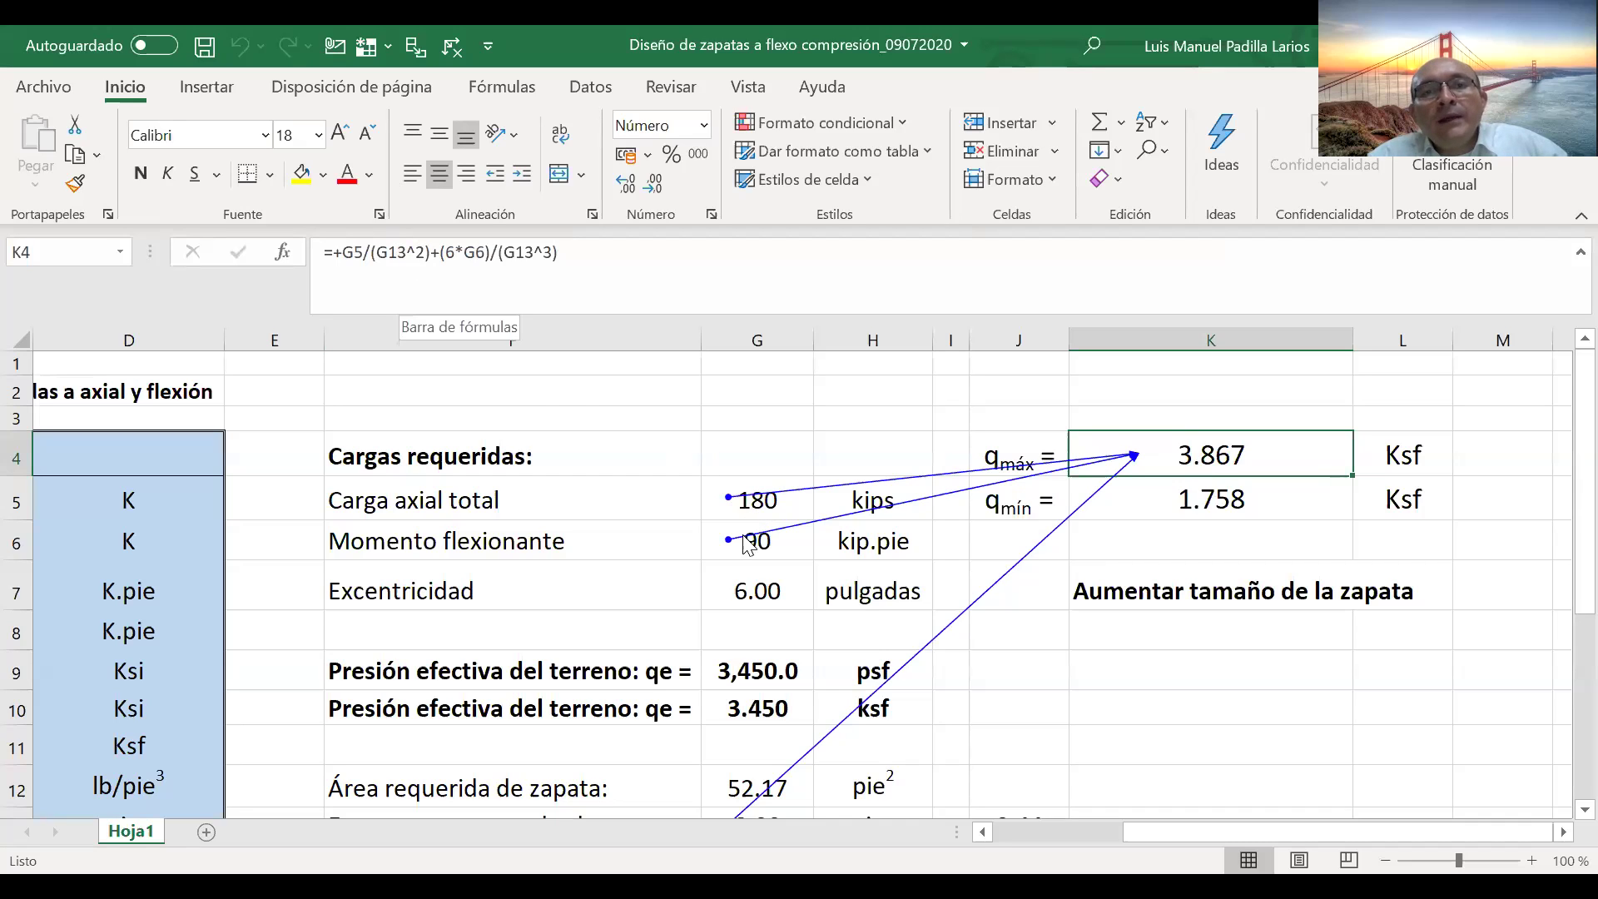
pyautogui.scroll(-1, 666, 716)
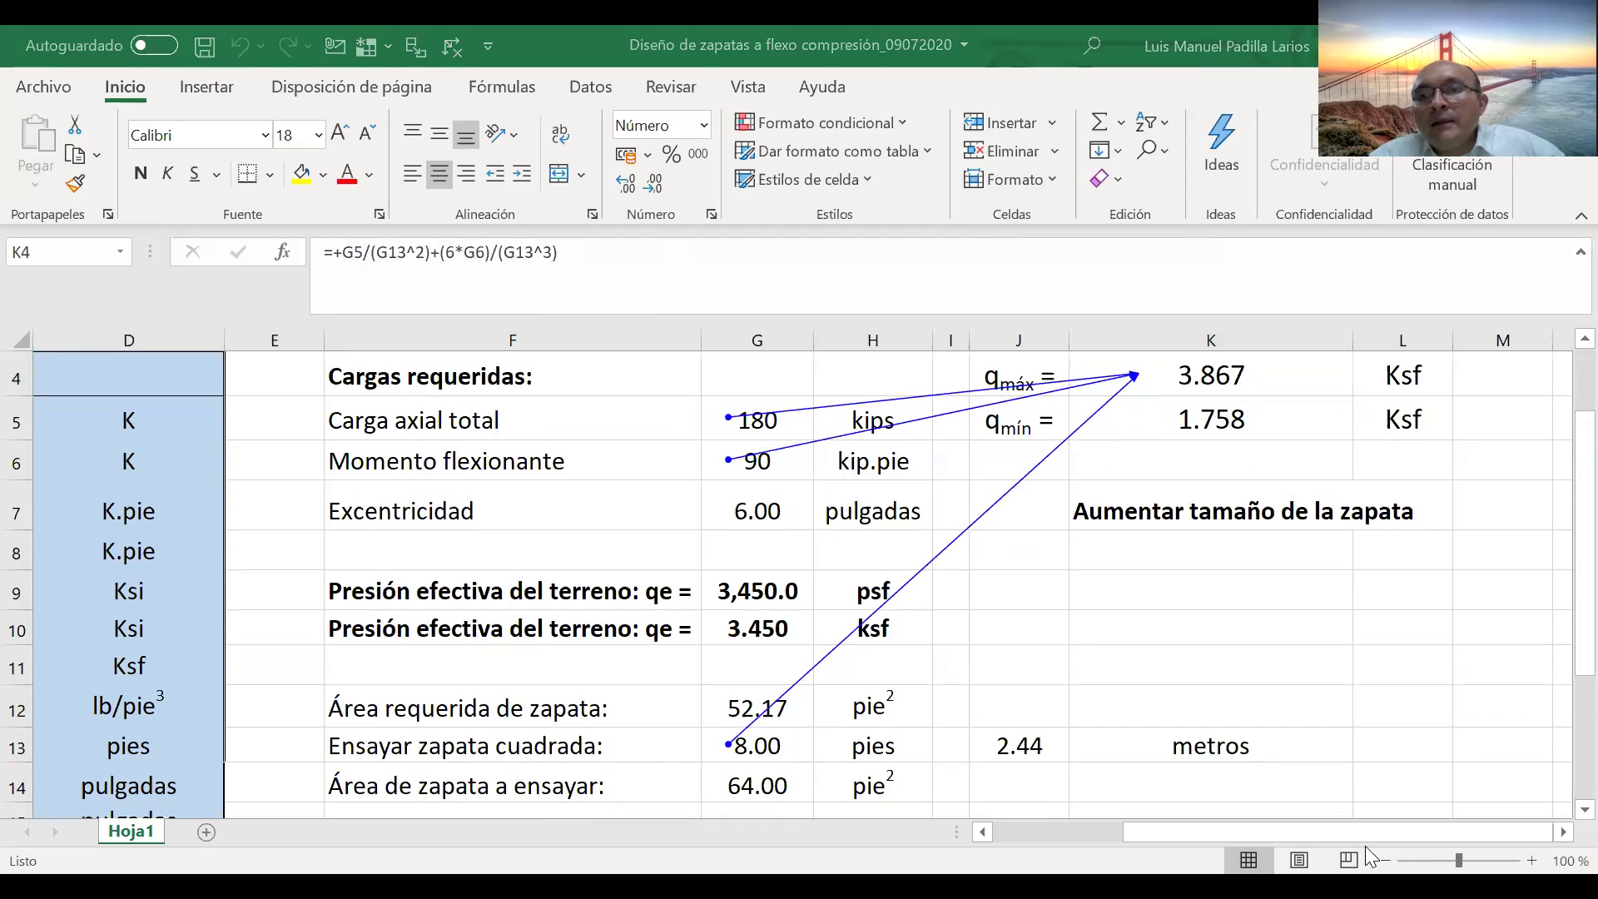
pyautogui.hotkey('alt', 'Tab')
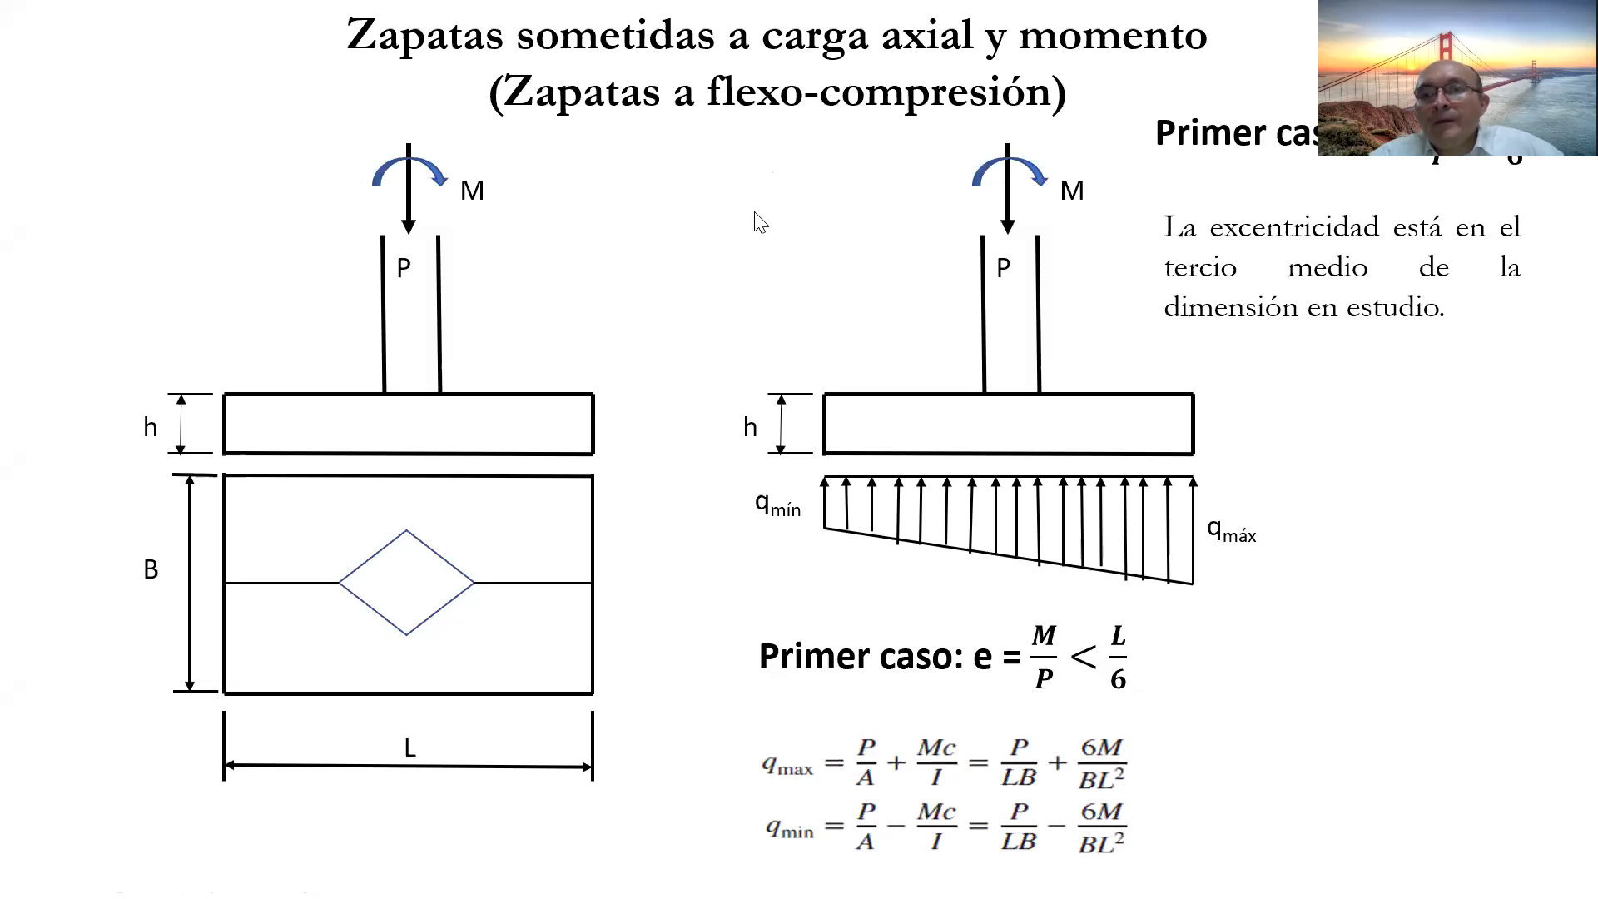
pyautogui.hotkey('alt', 'Tab')
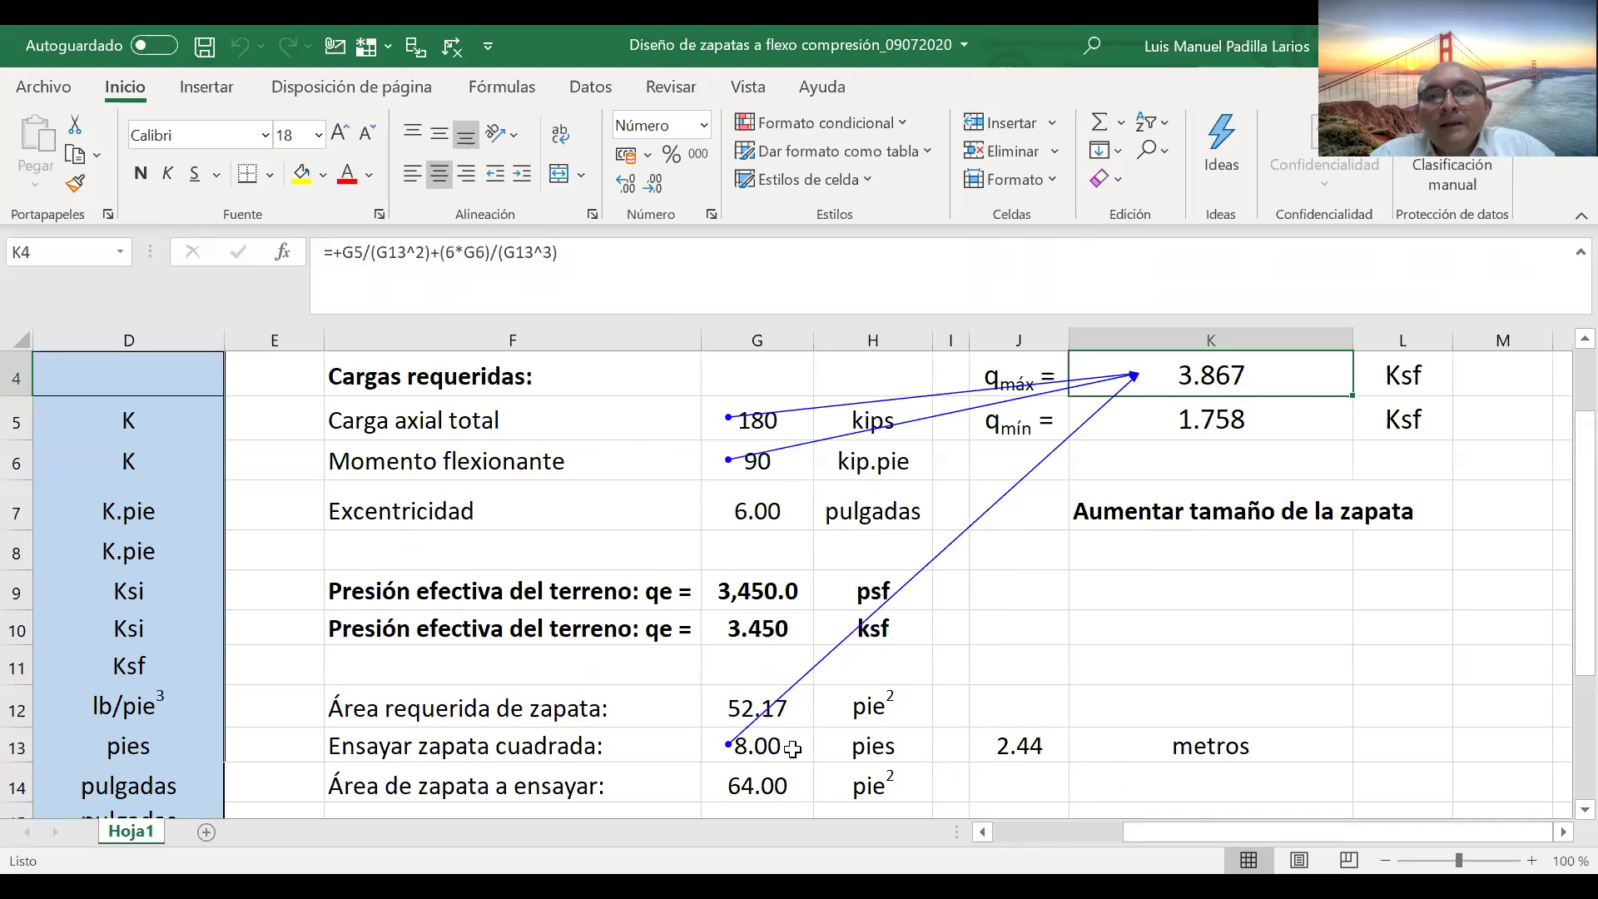
# - Remove the precedent arrows from K4 and compare the qmáx formula in K4 with the qmín formula in K5
pyautogui.scroll(1, 1329, 429)
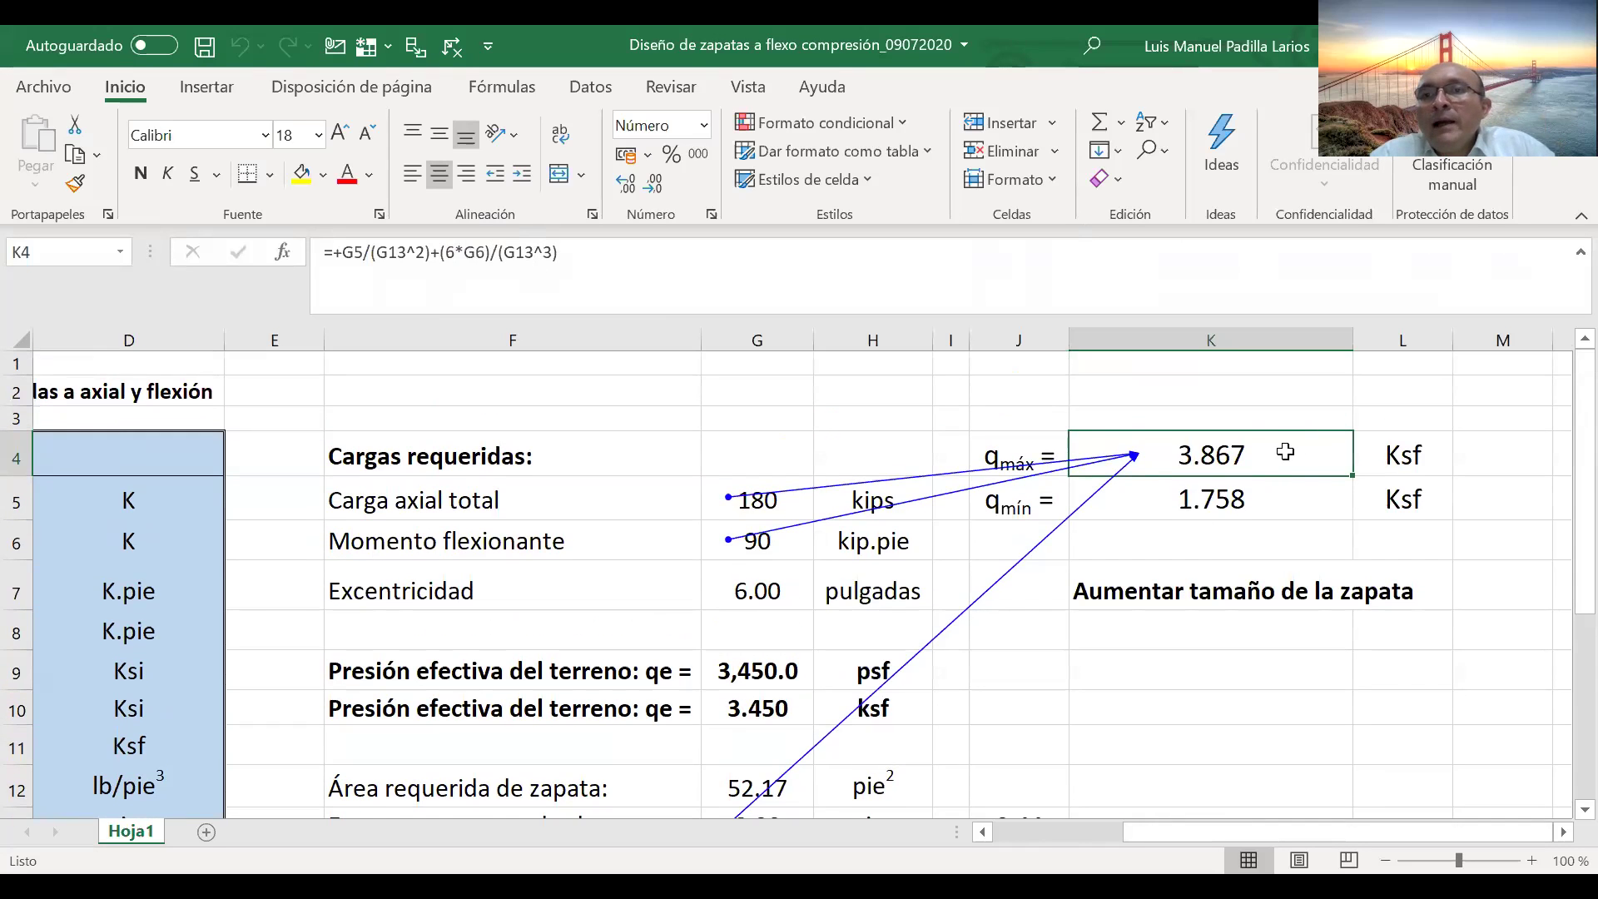
pyautogui.click(452, 46)
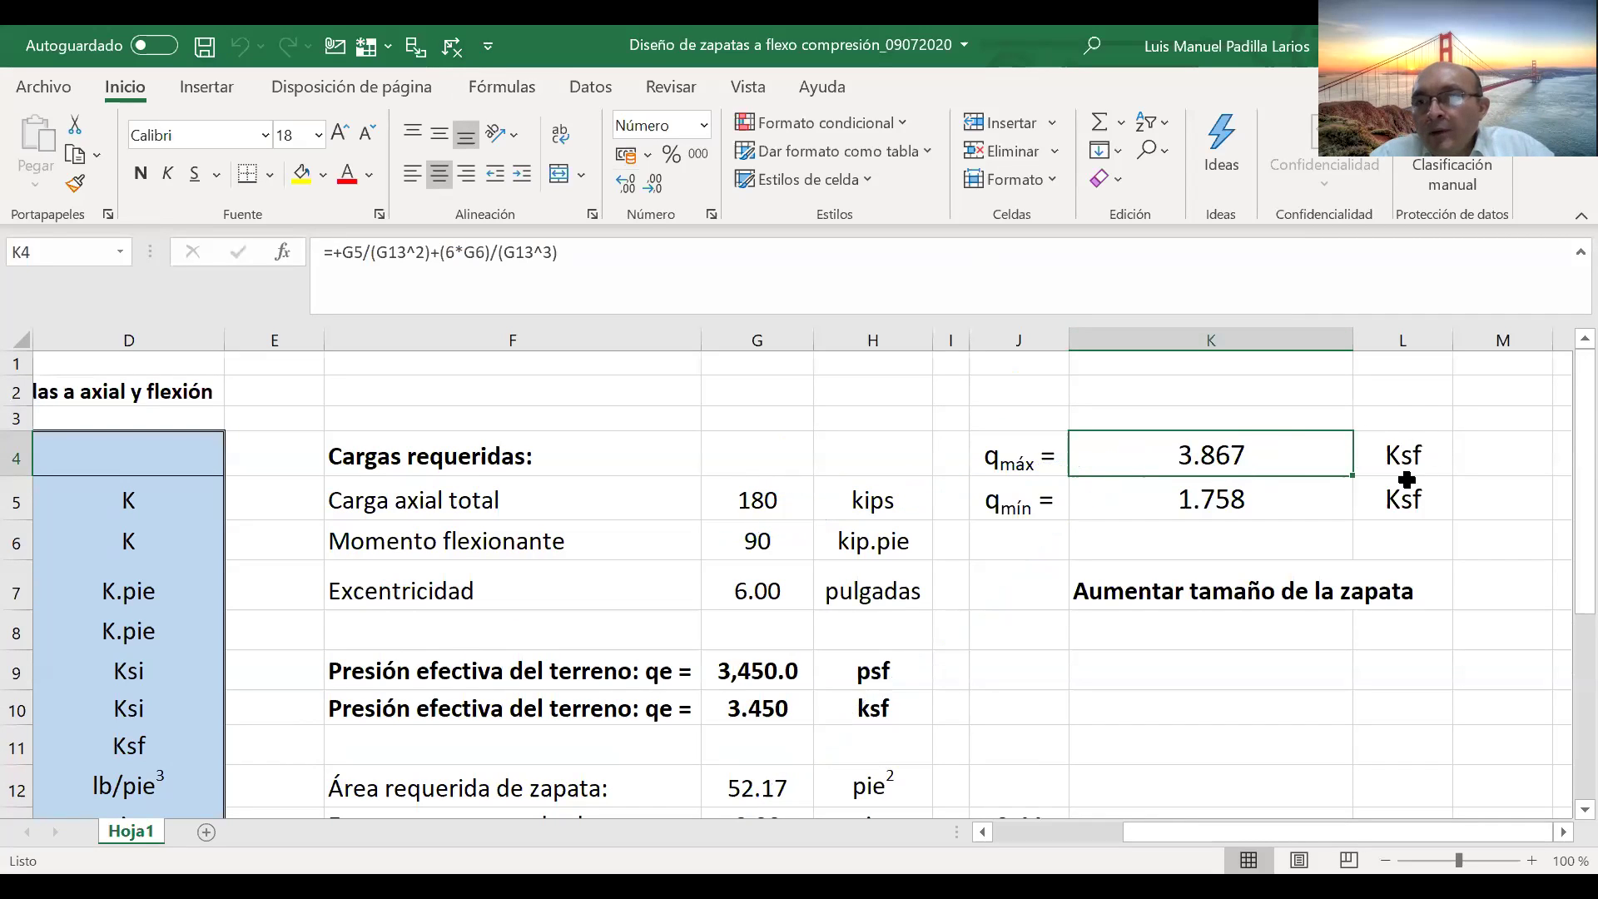
pyautogui.click(1230, 497)
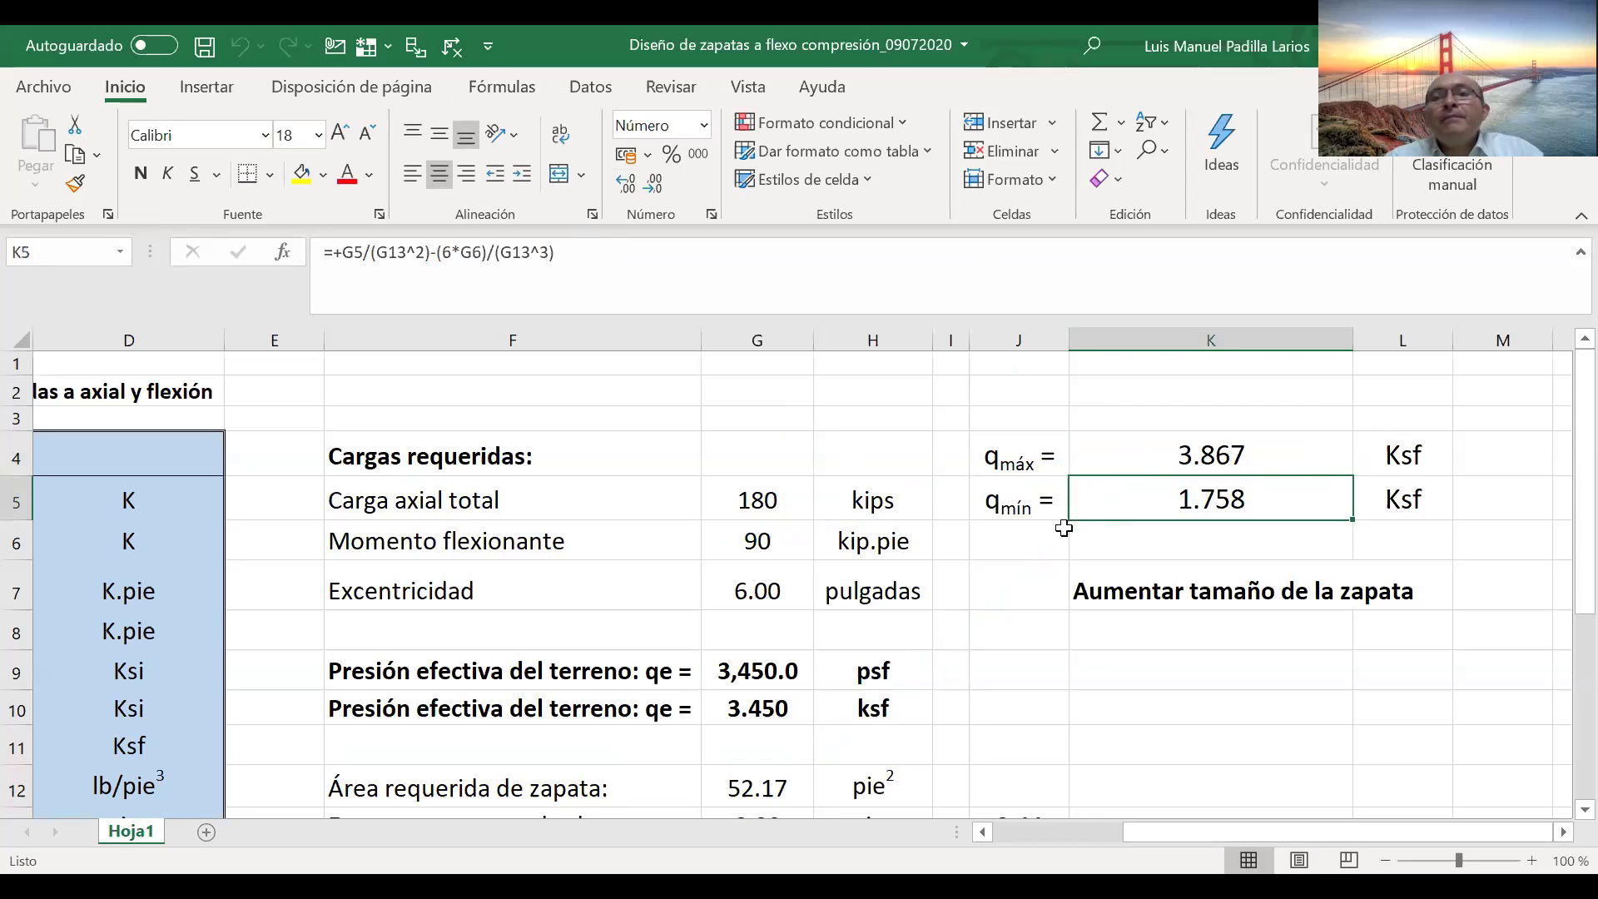
pyautogui.click(1230, 453)
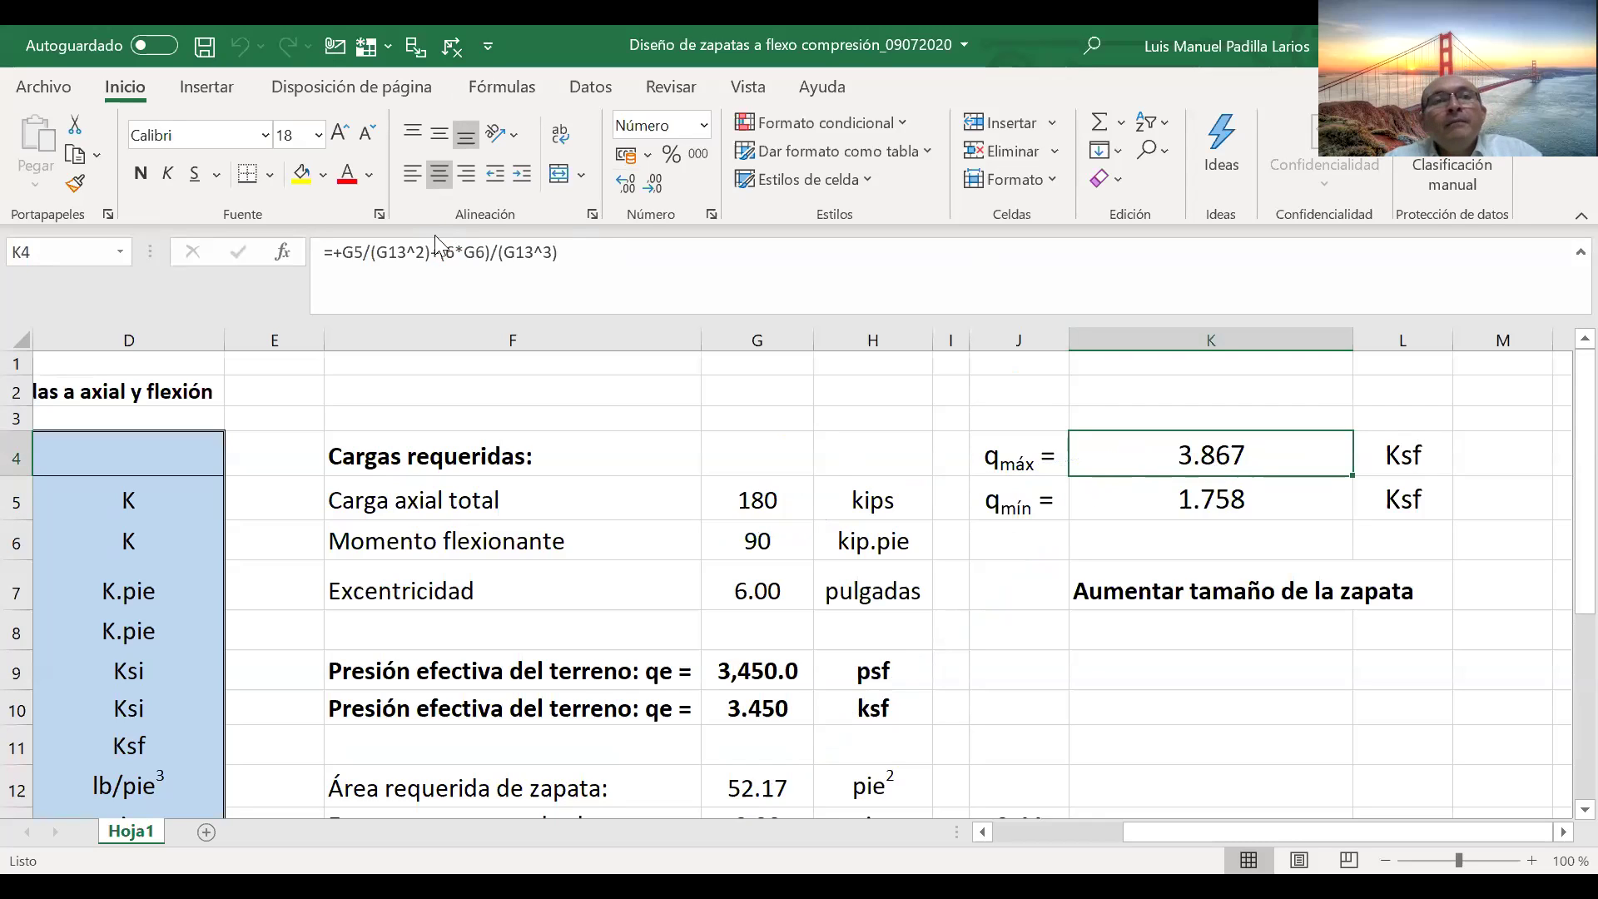
pyautogui.click(1201, 495)
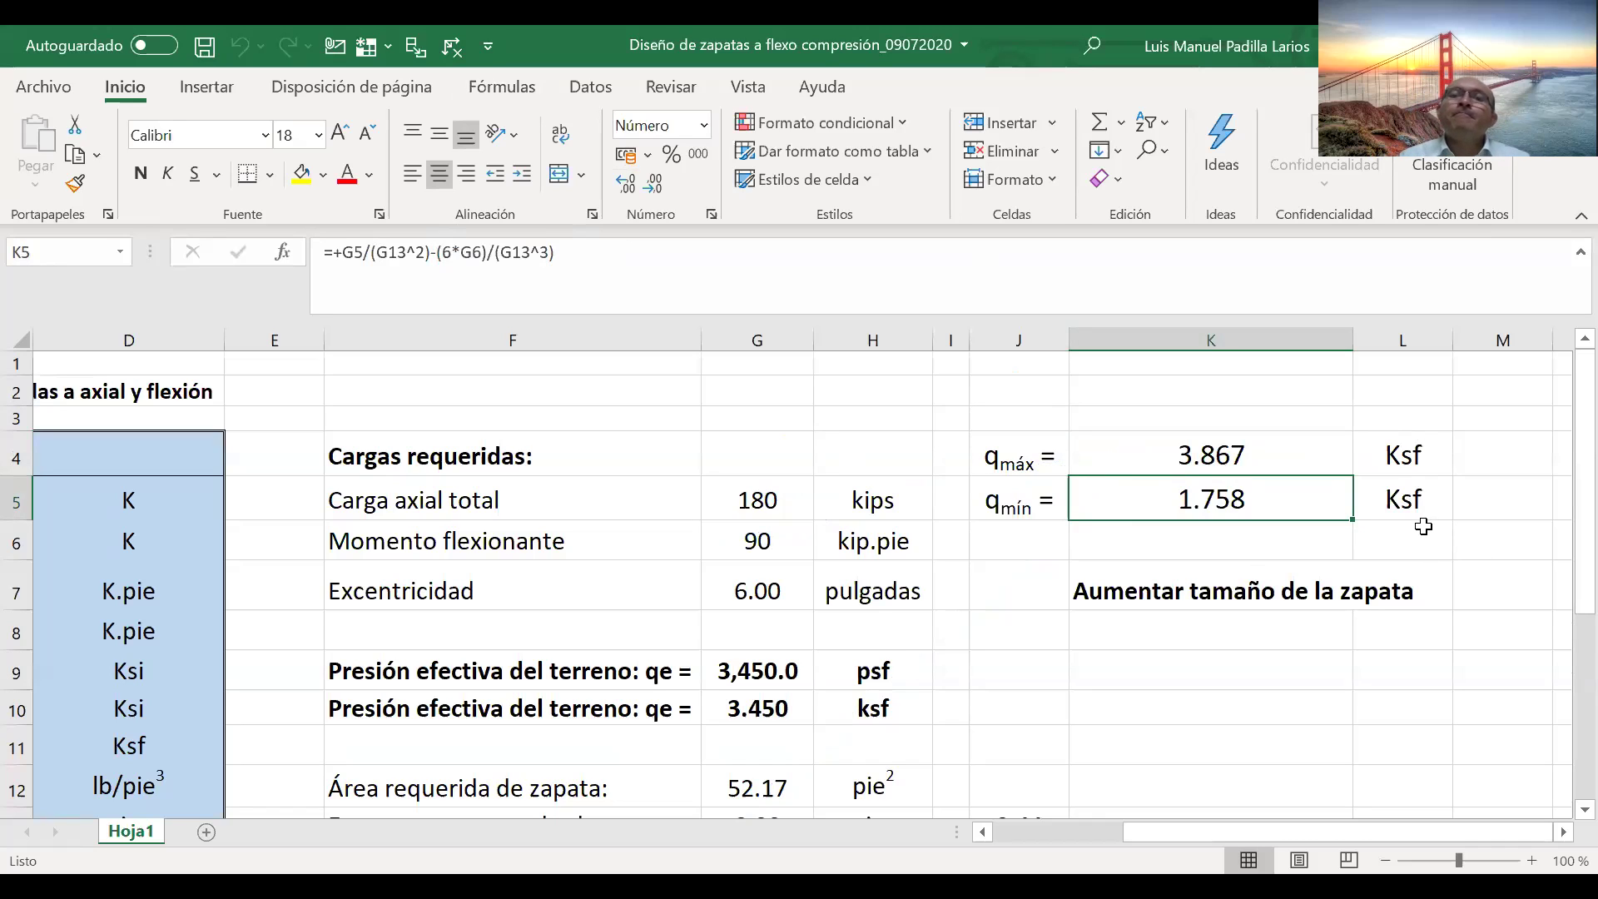
pyautogui.press('Up')
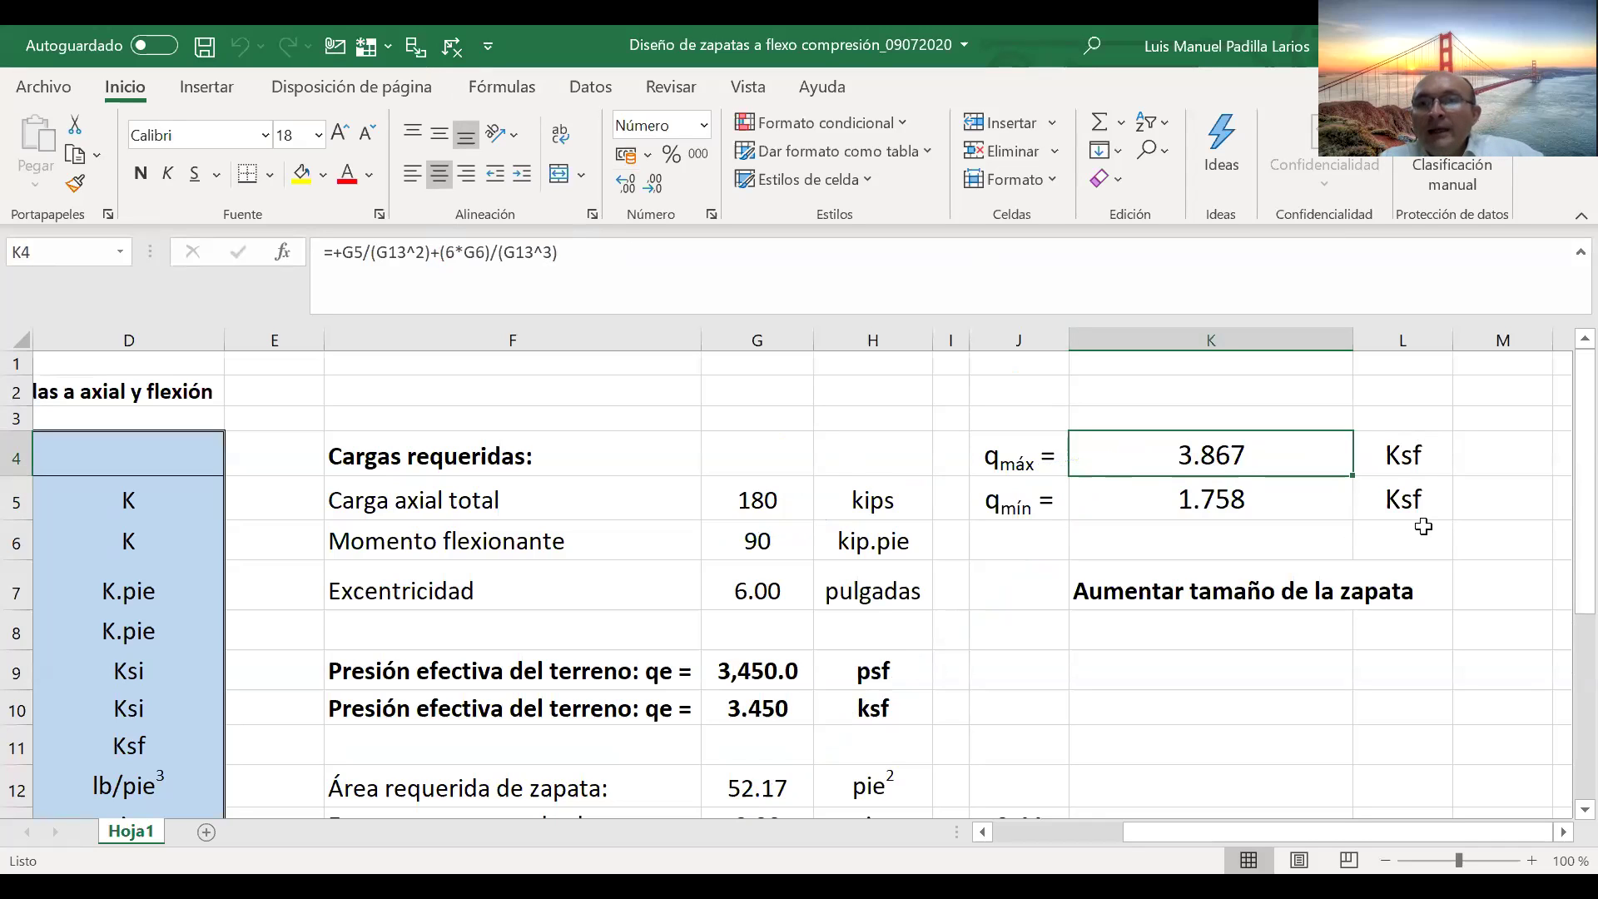
pyautogui.press('Down')
pyautogui.press('Up')
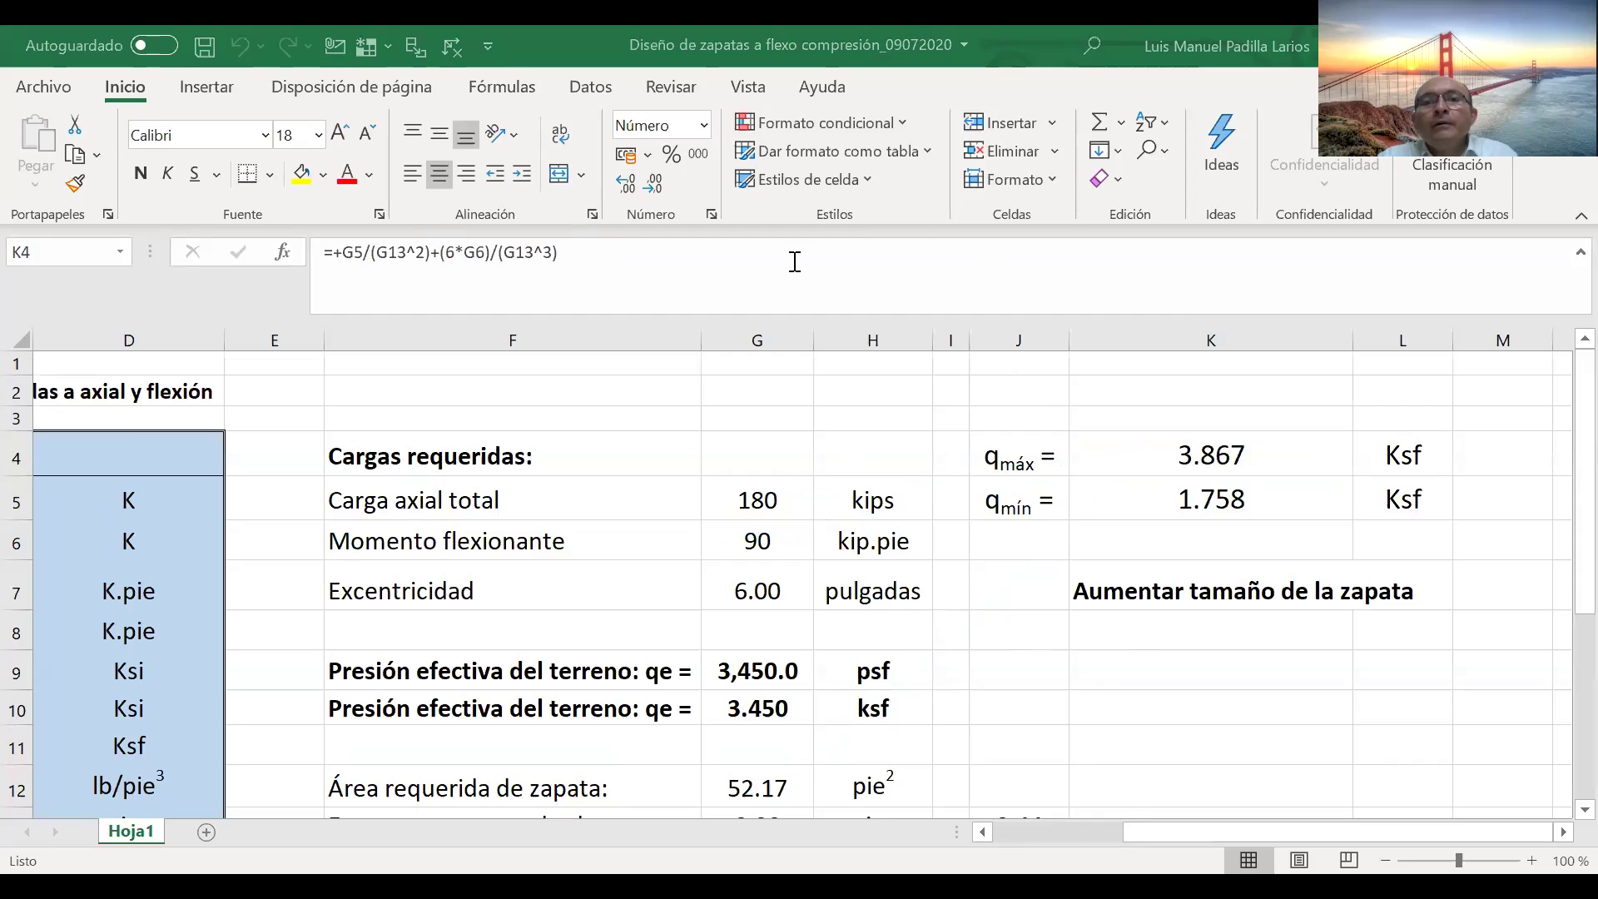
# - Consult the first-case slide with its qmax and qmin formulas again and return to the spreadsheet
pyautogui.hotkey('alt', 'Tab')
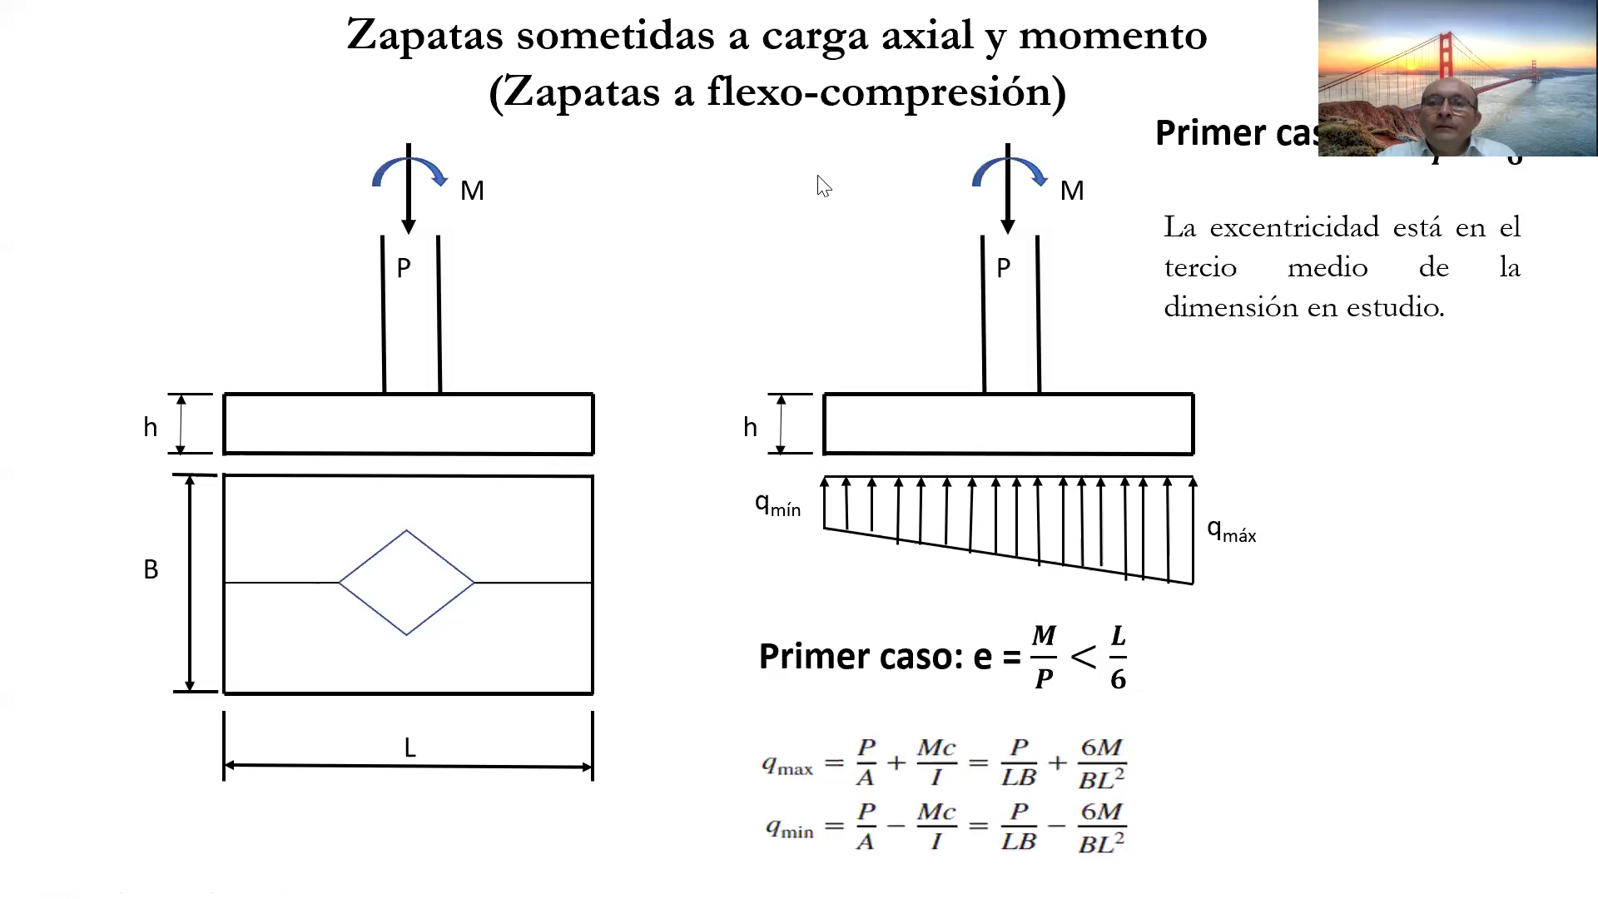
pyautogui.hotkey('alt', 'Tab')
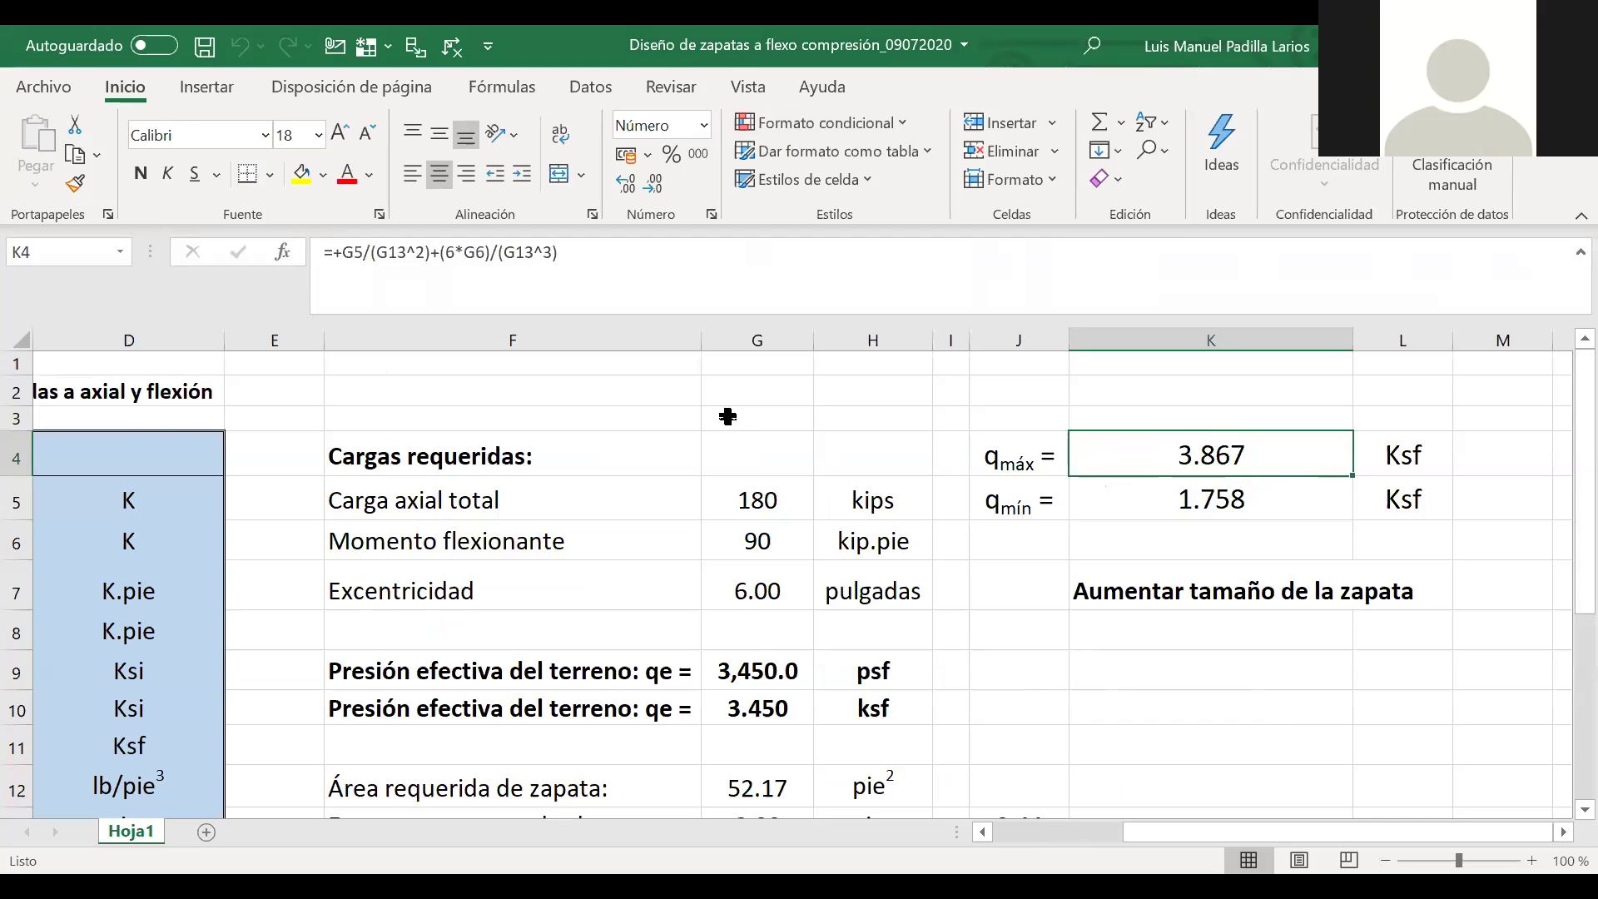
pyautogui.hotkey('alt', 'Tab')
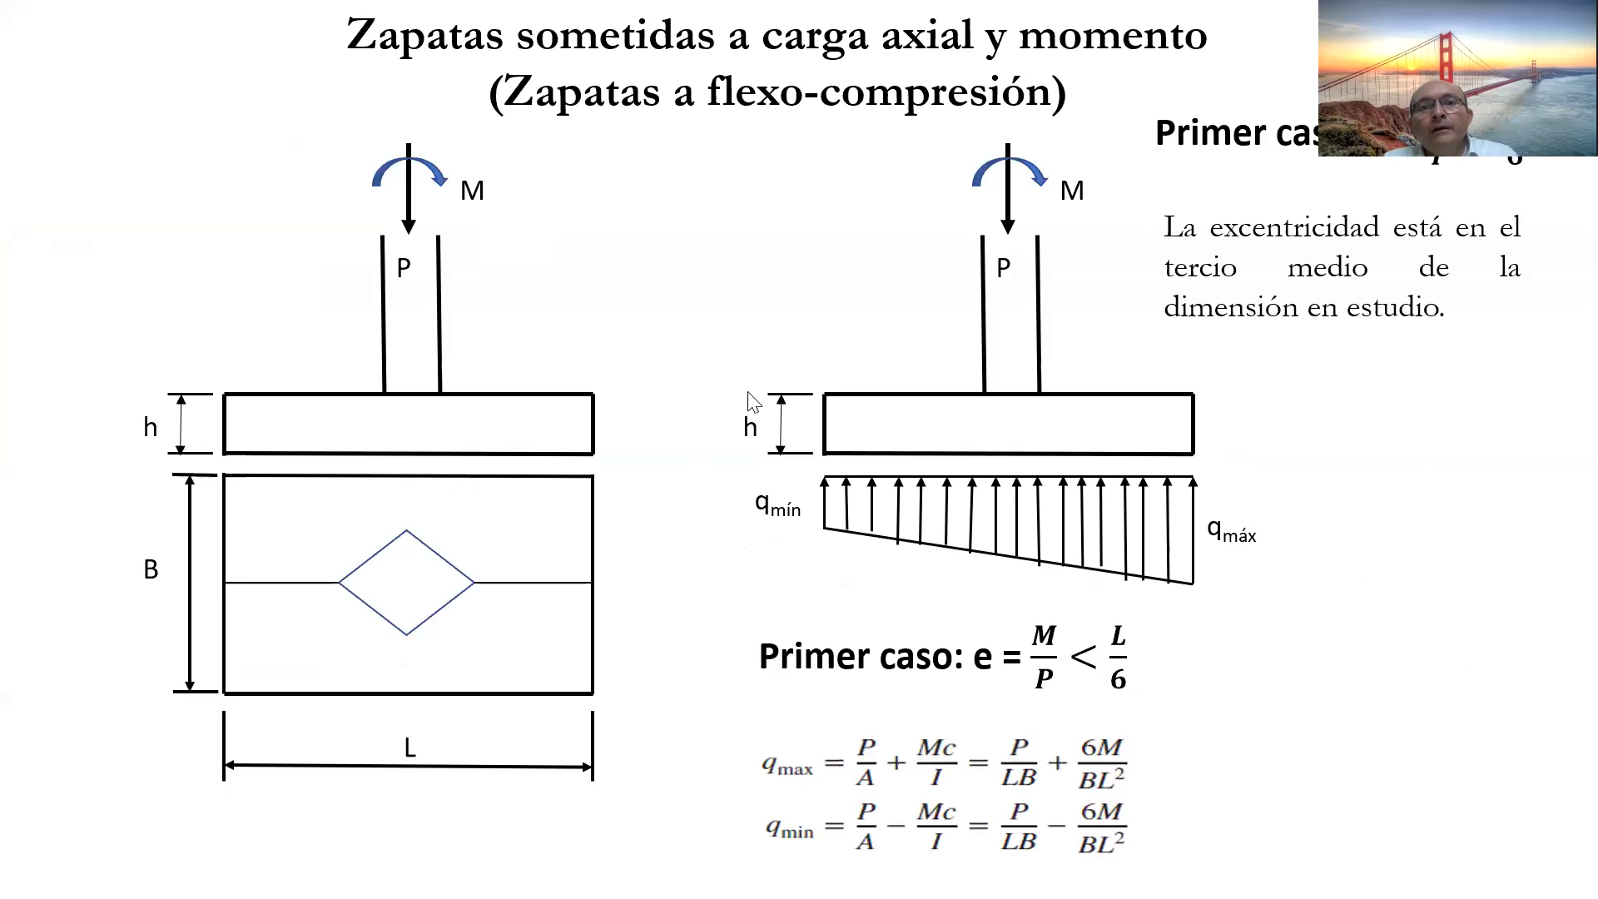
pyautogui.hotkey('alt', 'Tab')
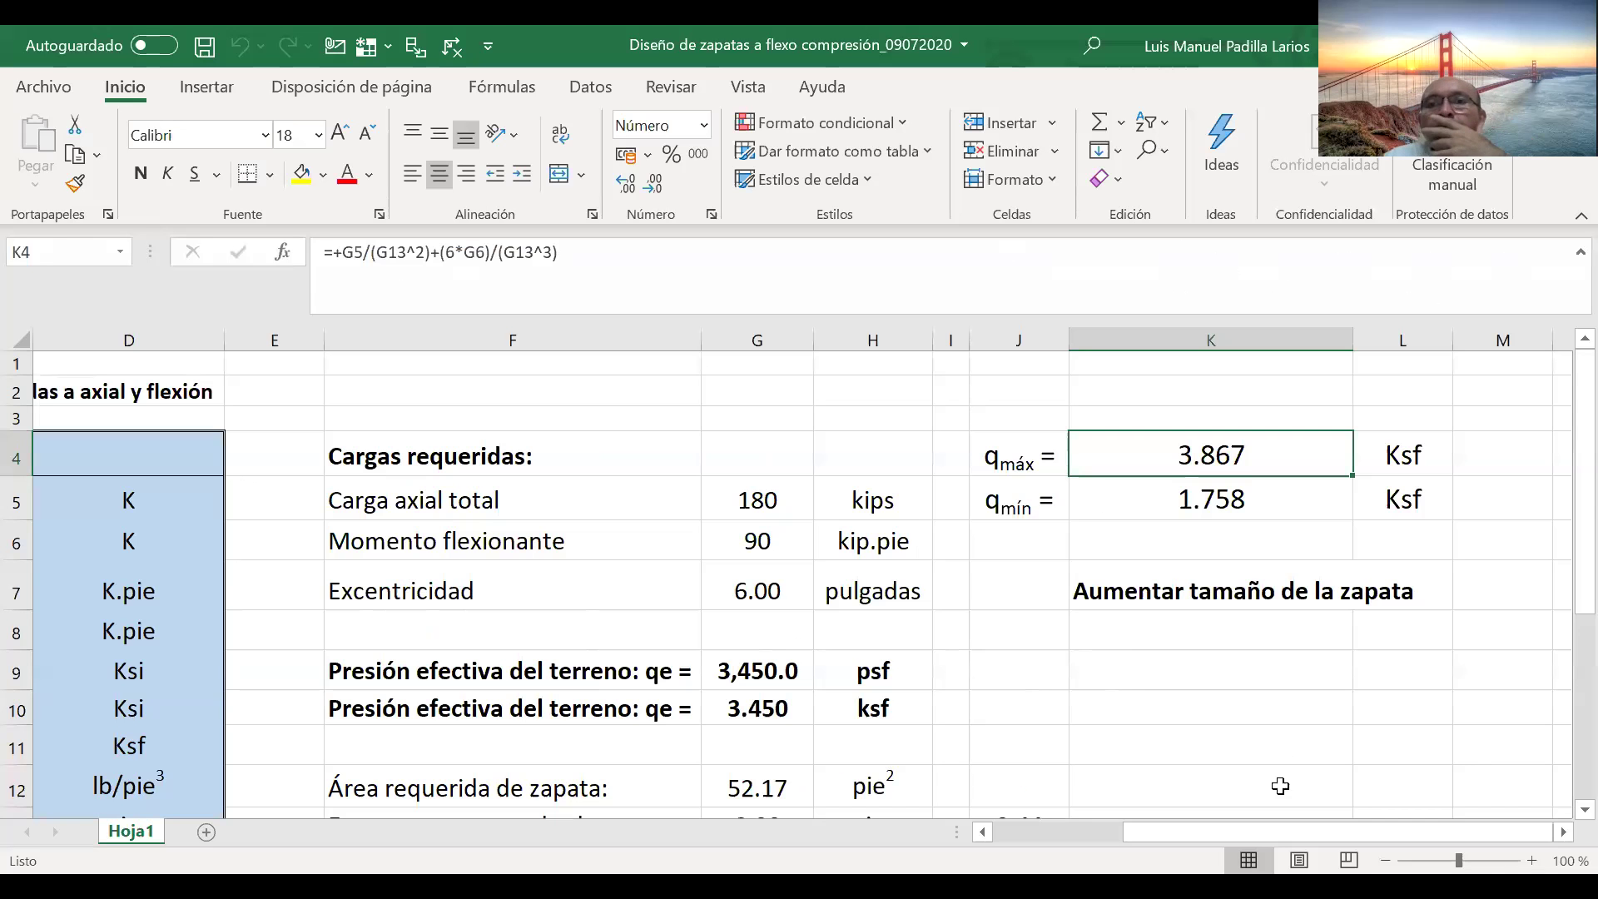
# - Inspect the SI formula in K7, trace its precedents, and check the effective soil pressure formula in G10
pyautogui.press('Down')
pyautogui.press('Down')
pyautogui.press('Down')
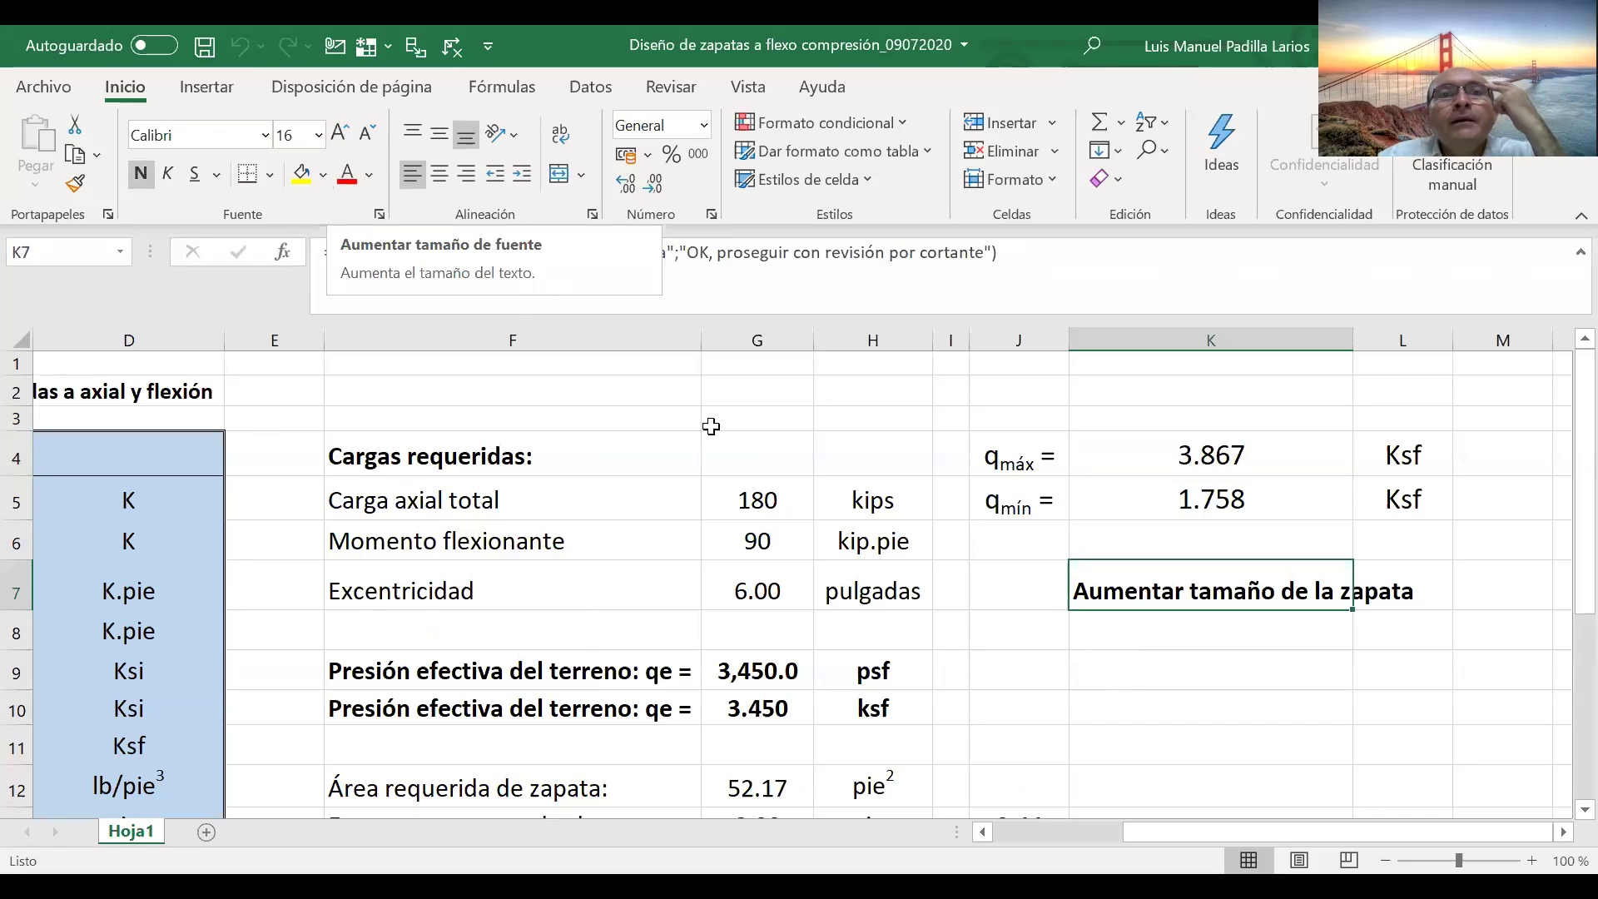
pyautogui.click(1127, 618)
pyautogui.click(1099, 587)
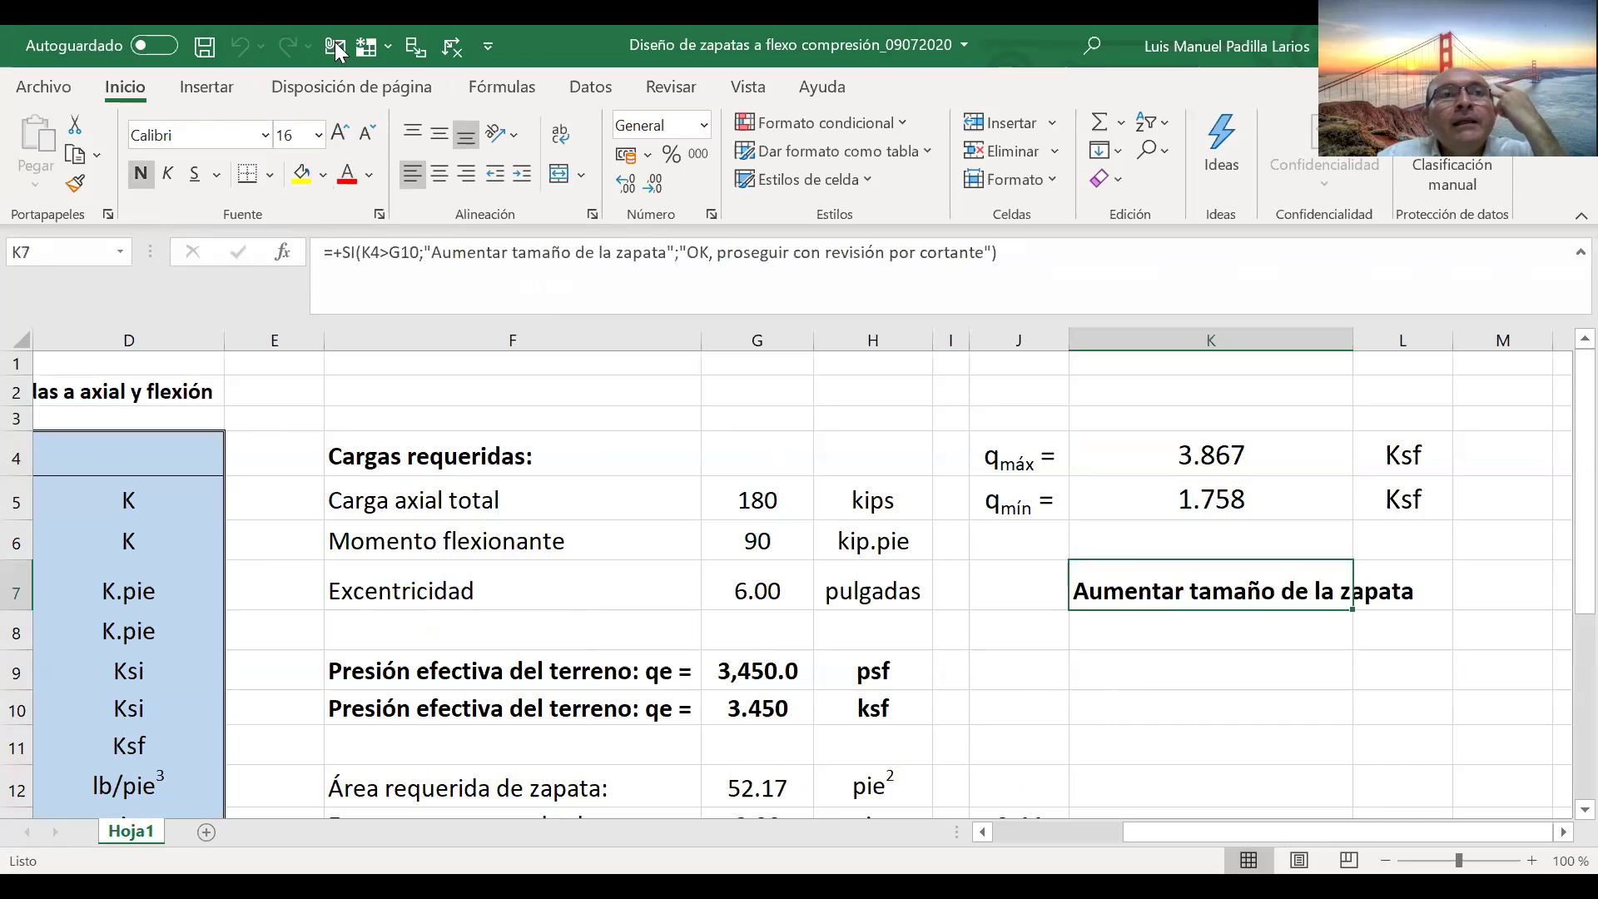
pyautogui.click(417, 47)
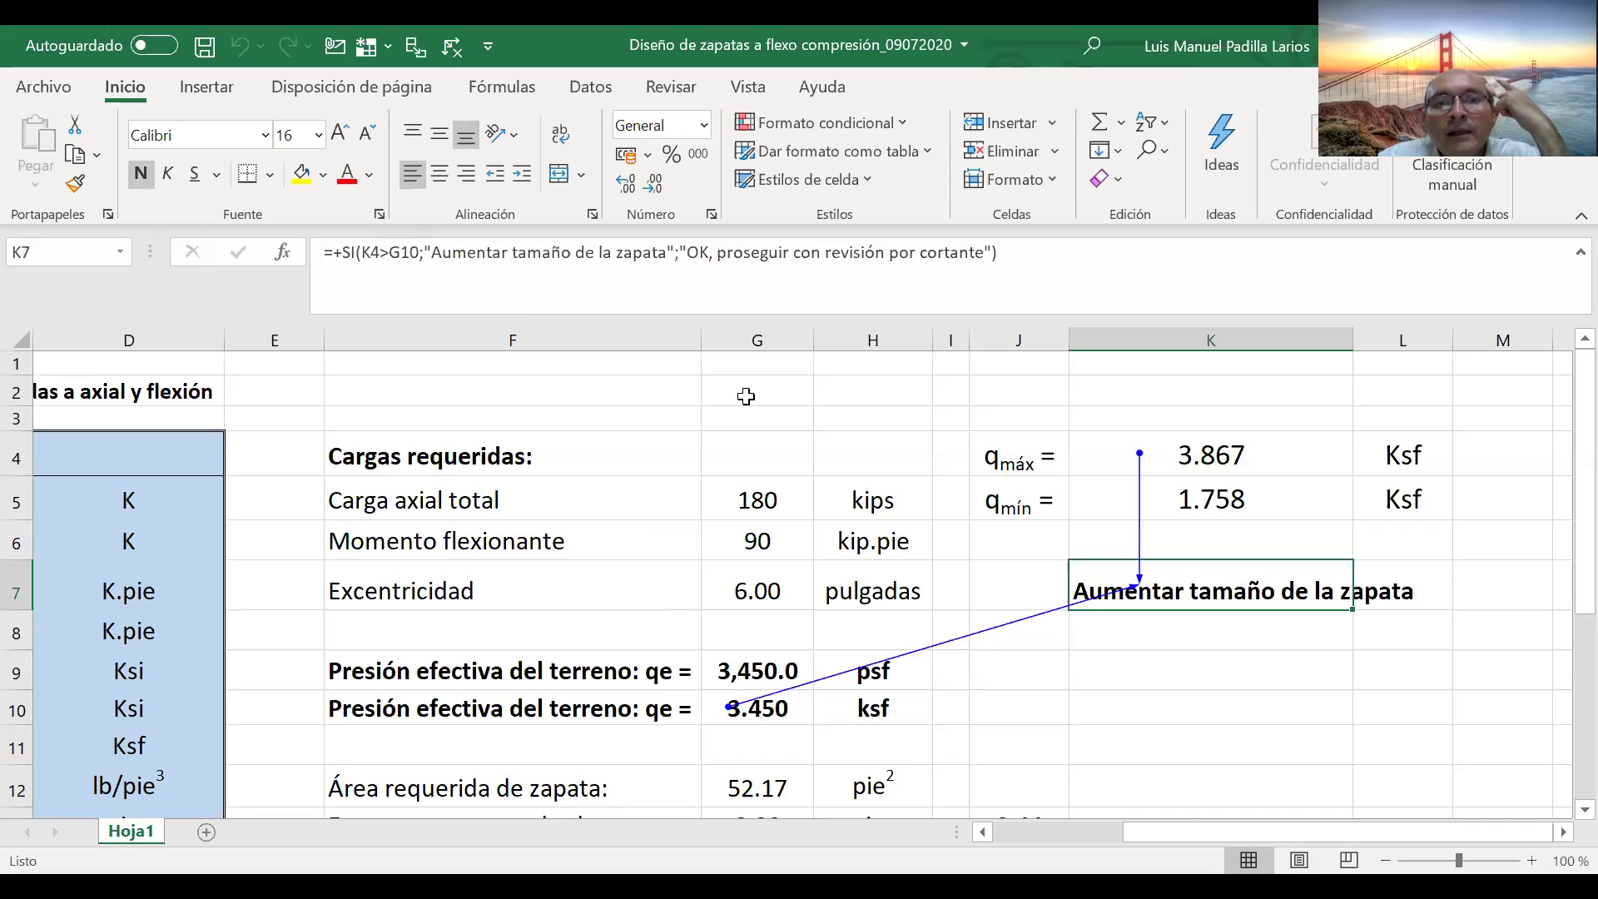
pyautogui.click(787, 709)
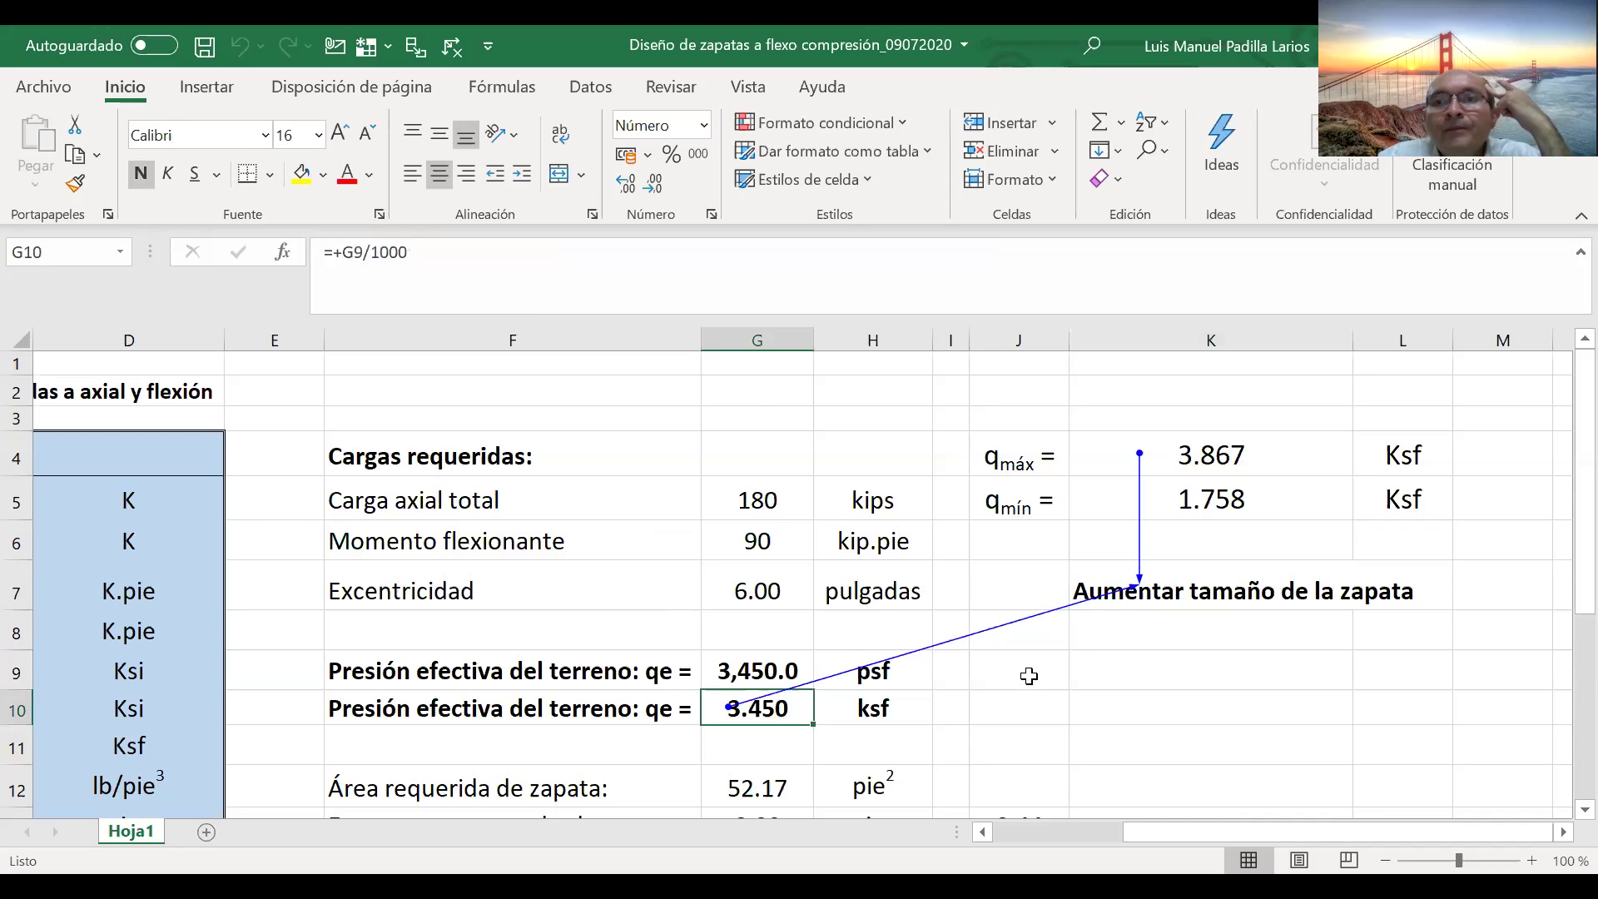
# - Review the two possible messages of the SI condition in K7 and remove its precedent arrows
pyautogui.click(1149, 587)
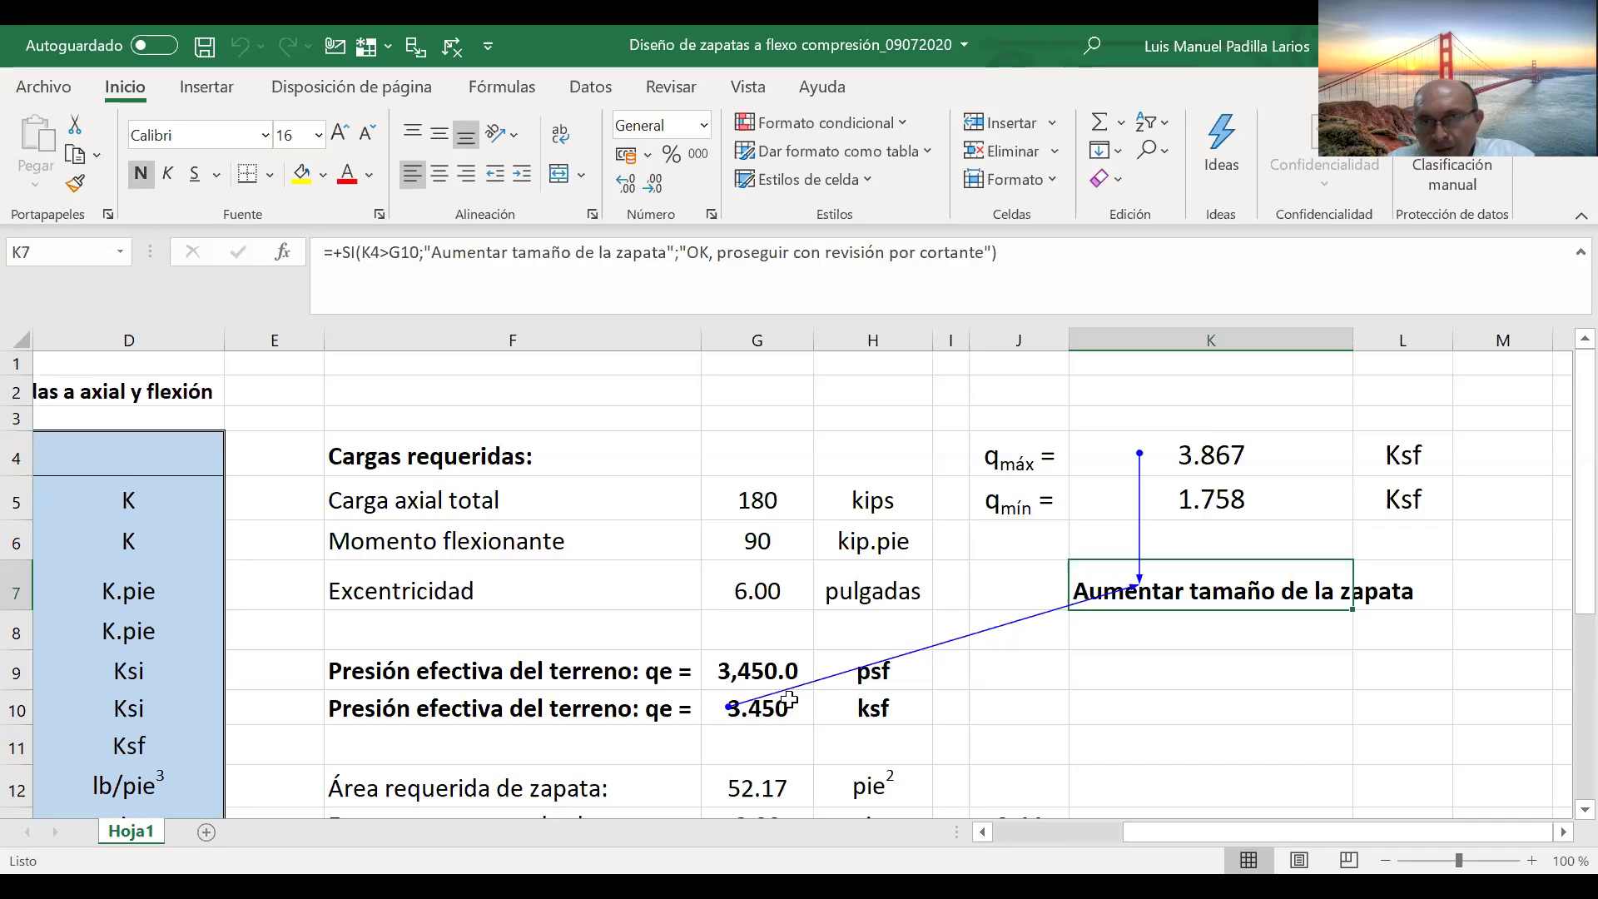
pyautogui.click(1253, 631)
pyautogui.click(1221, 596)
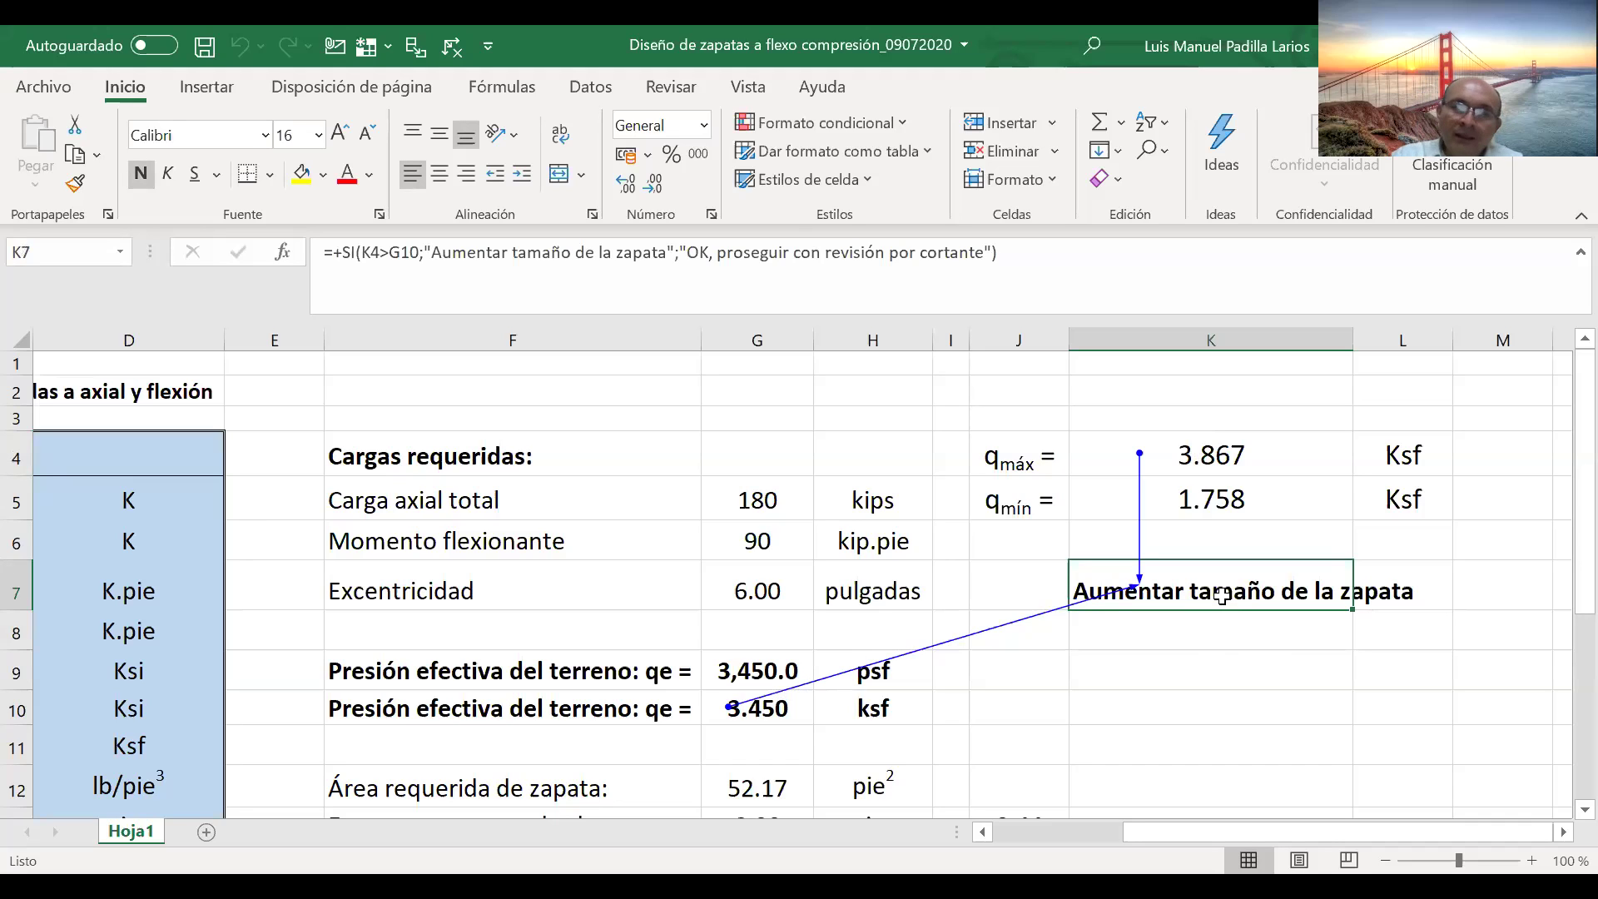
pyautogui.click(1217, 637)
pyautogui.click(1220, 601)
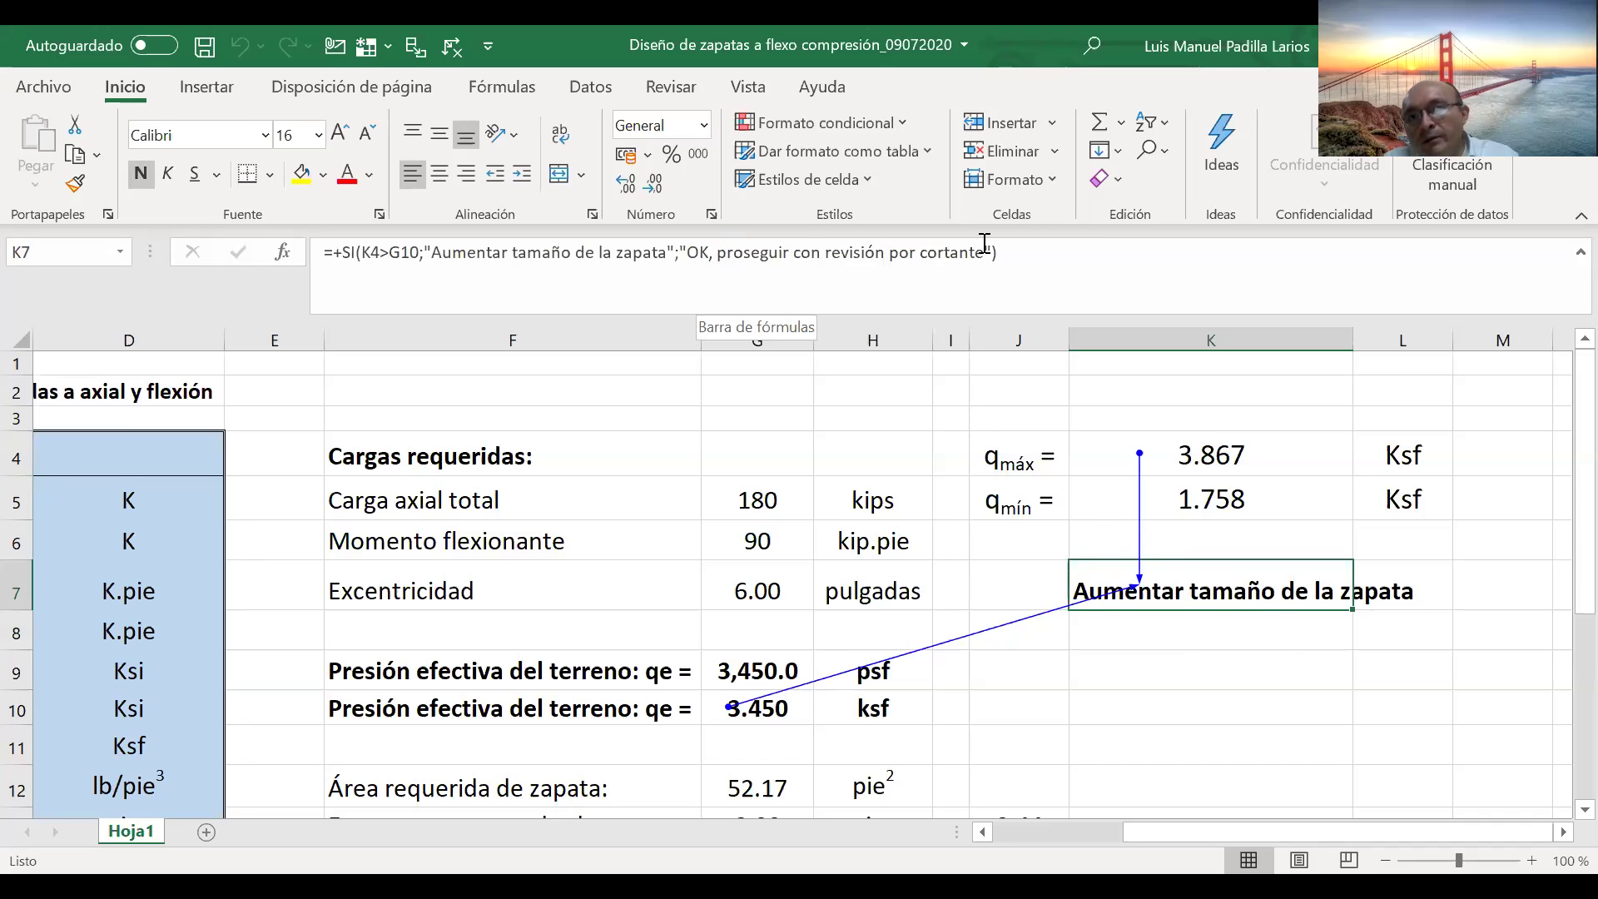
pyautogui.click(1223, 629)
pyautogui.click(1253, 591)
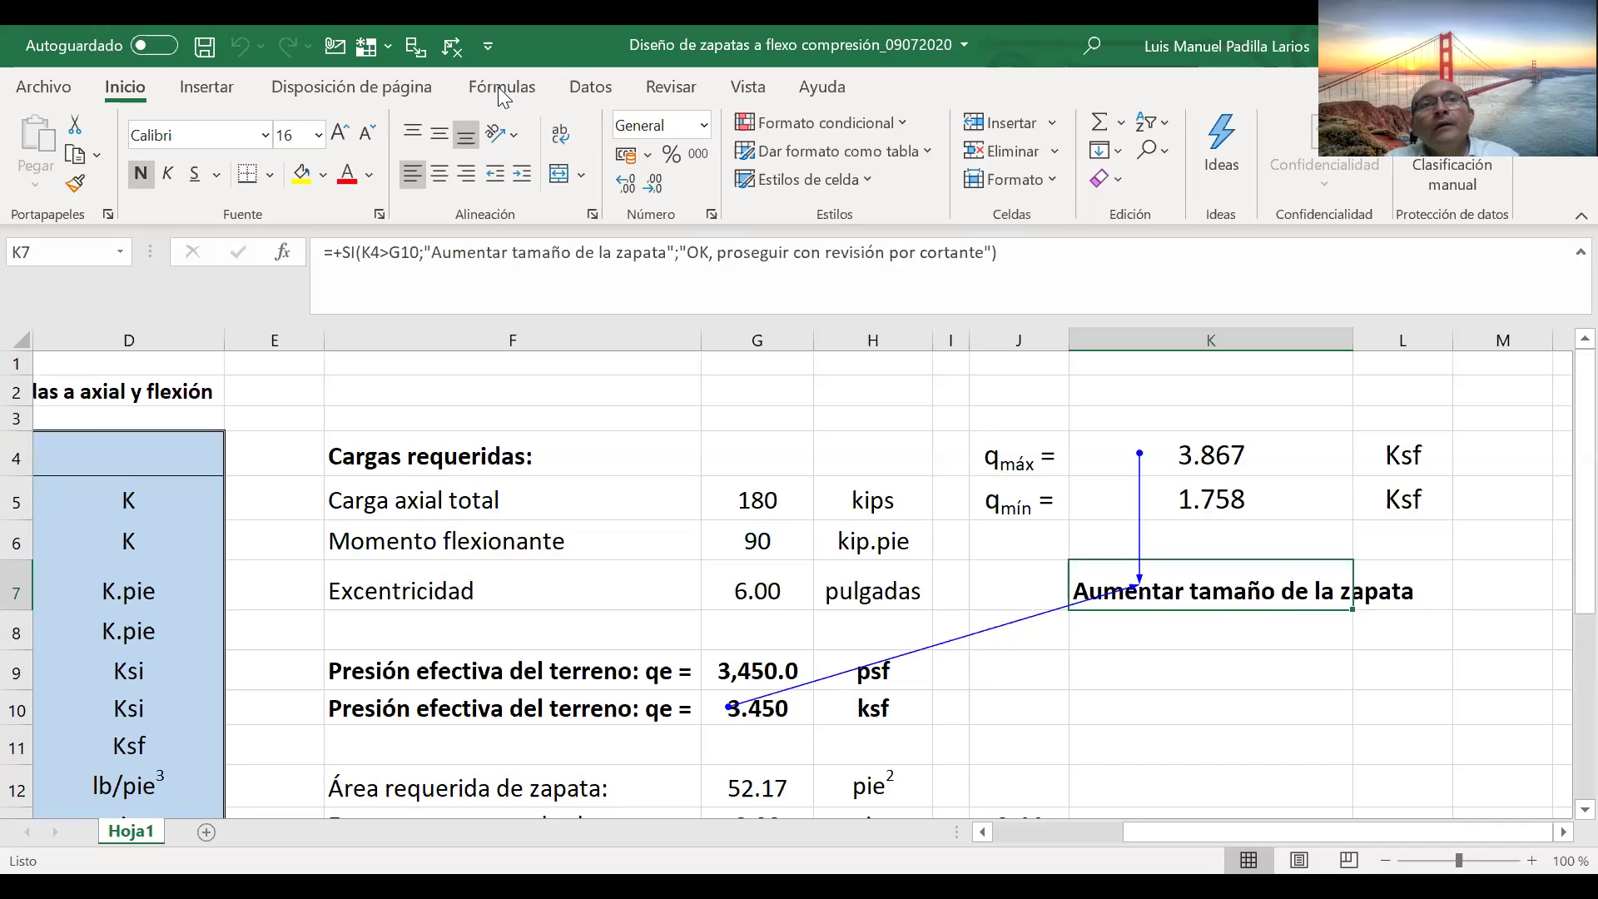
pyautogui.click(452, 46)
pyautogui.click(1212, 626)
pyautogui.click(1209, 596)
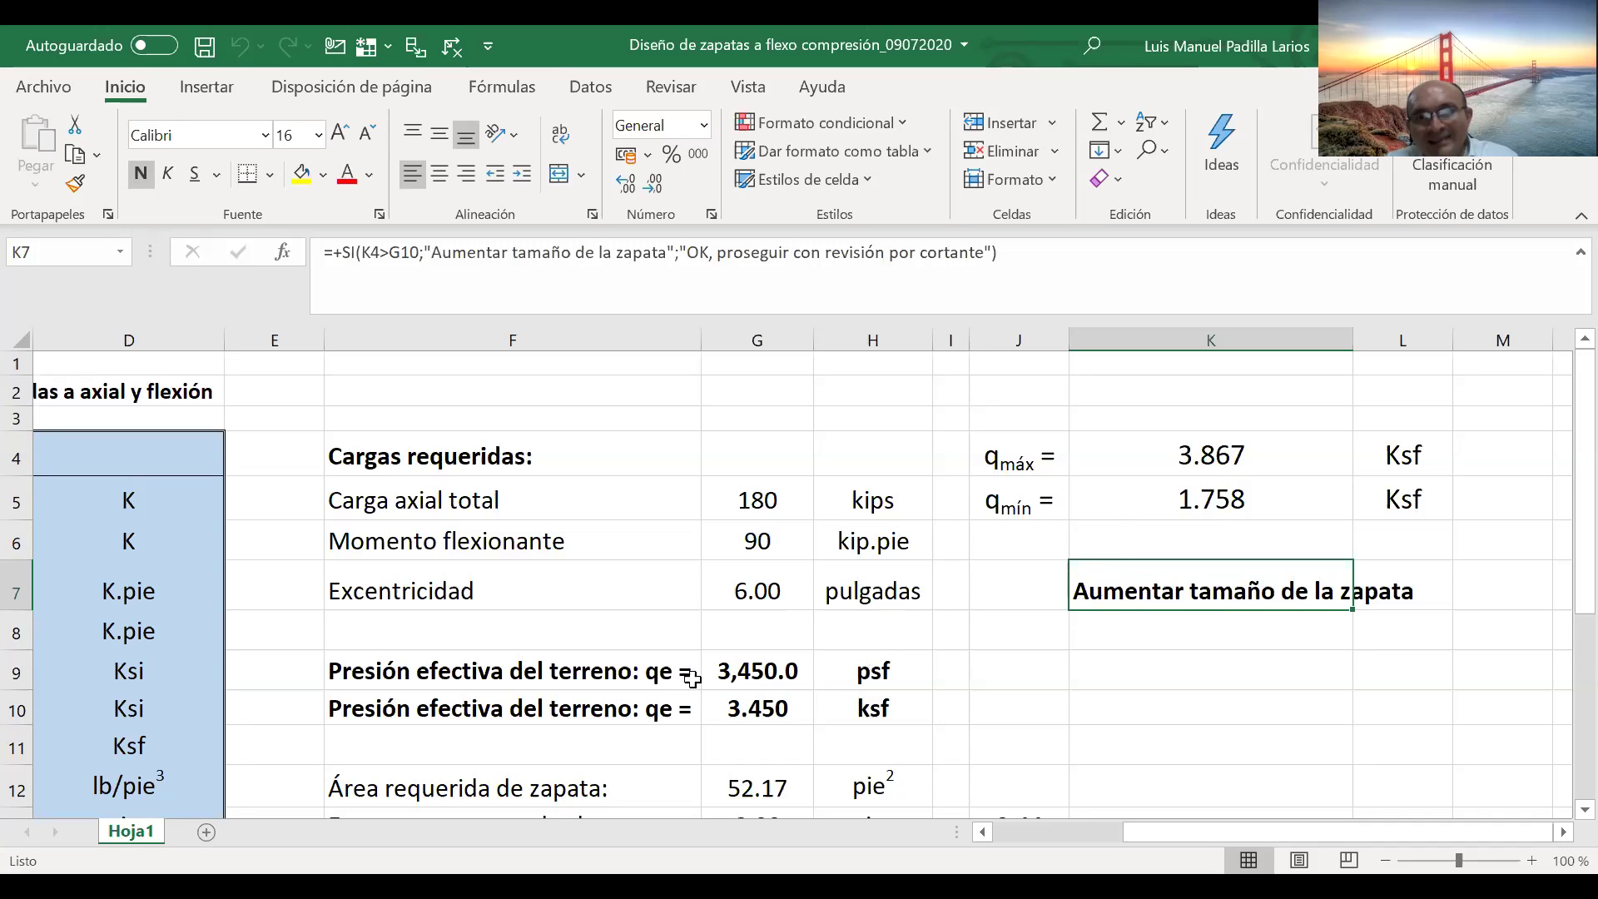
# - Compare the effective soil pressure in G10 with qmáx in K4 and qmín in K5, ending on the K7 verdict
pyautogui.click(766, 706)
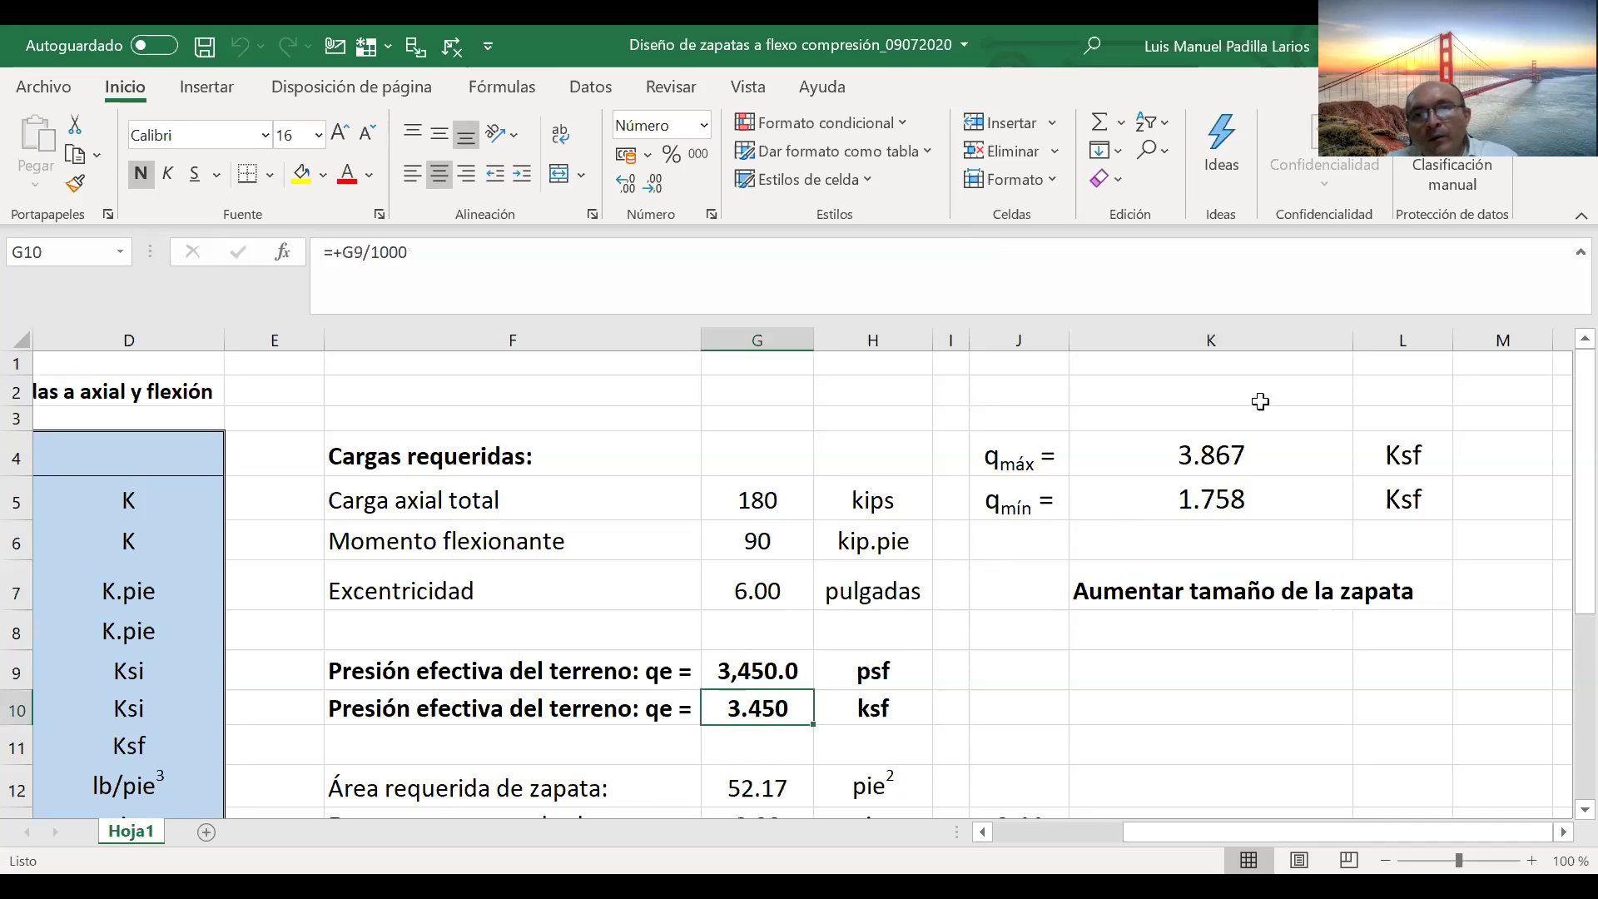
pyautogui.click(1235, 445)
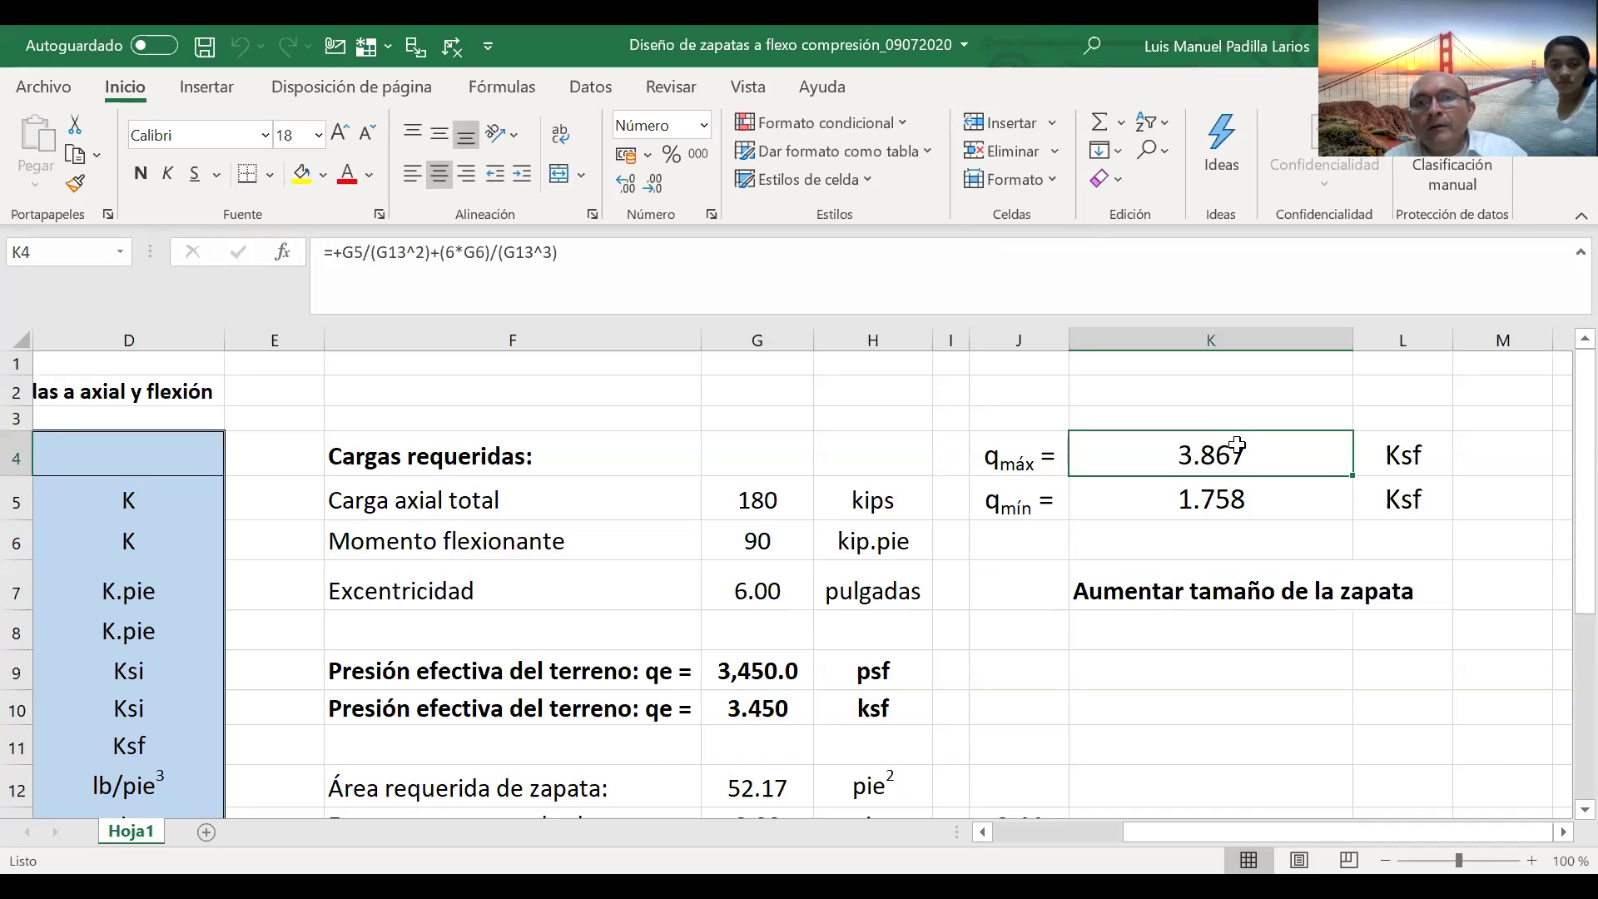
pyautogui.click(1233, 503)
pyautogui.click(1235, 456)
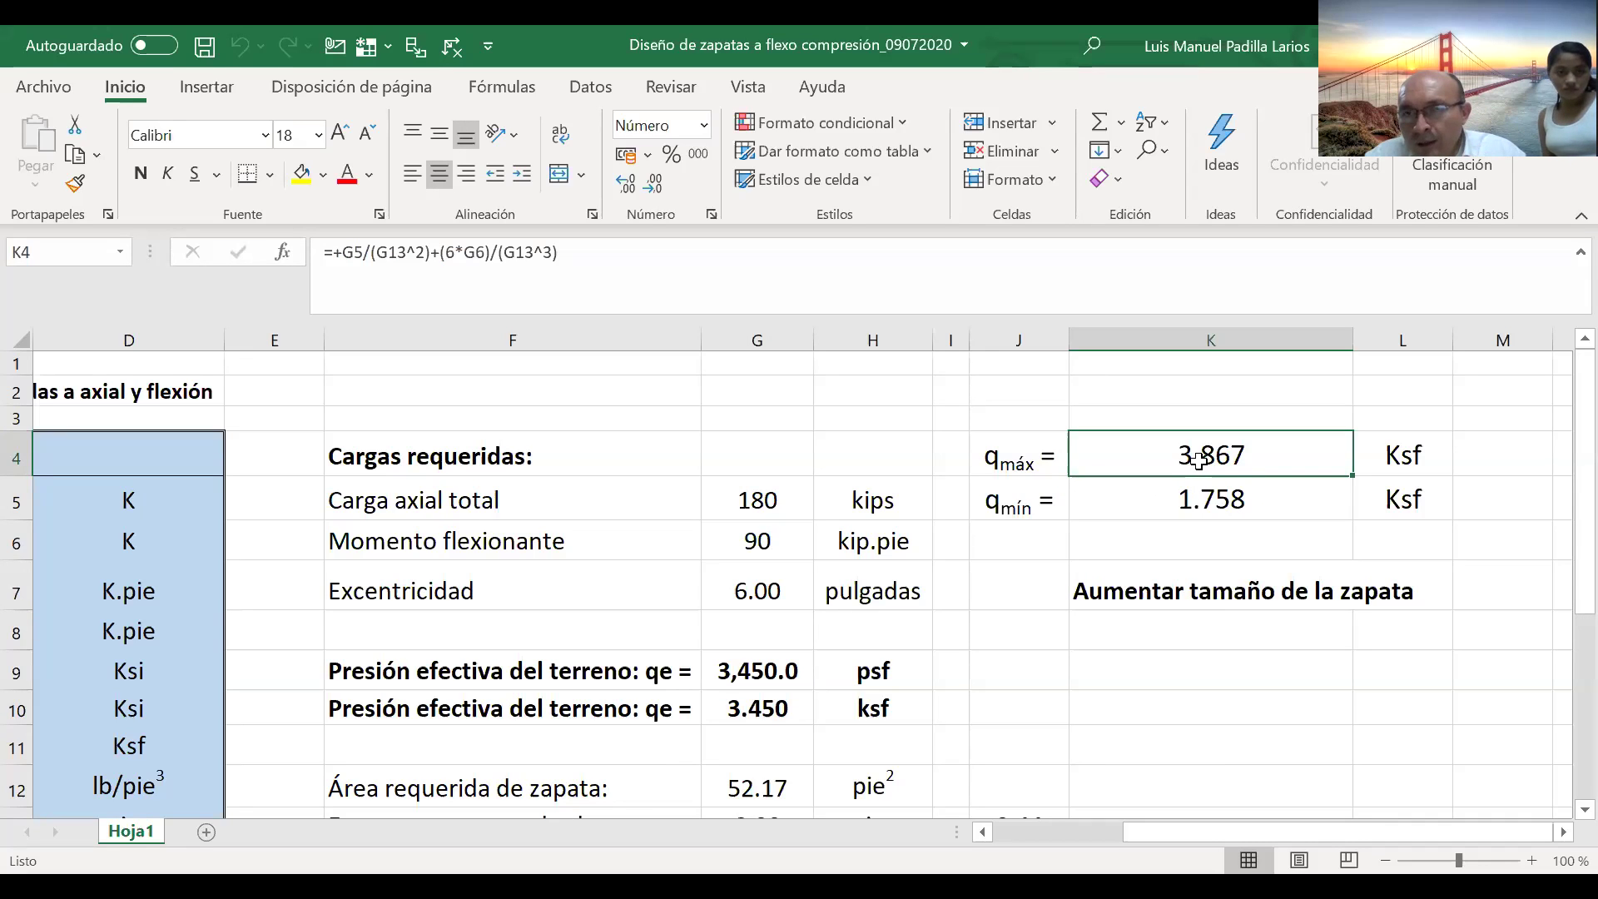
pyautogui.click(1179, 583)
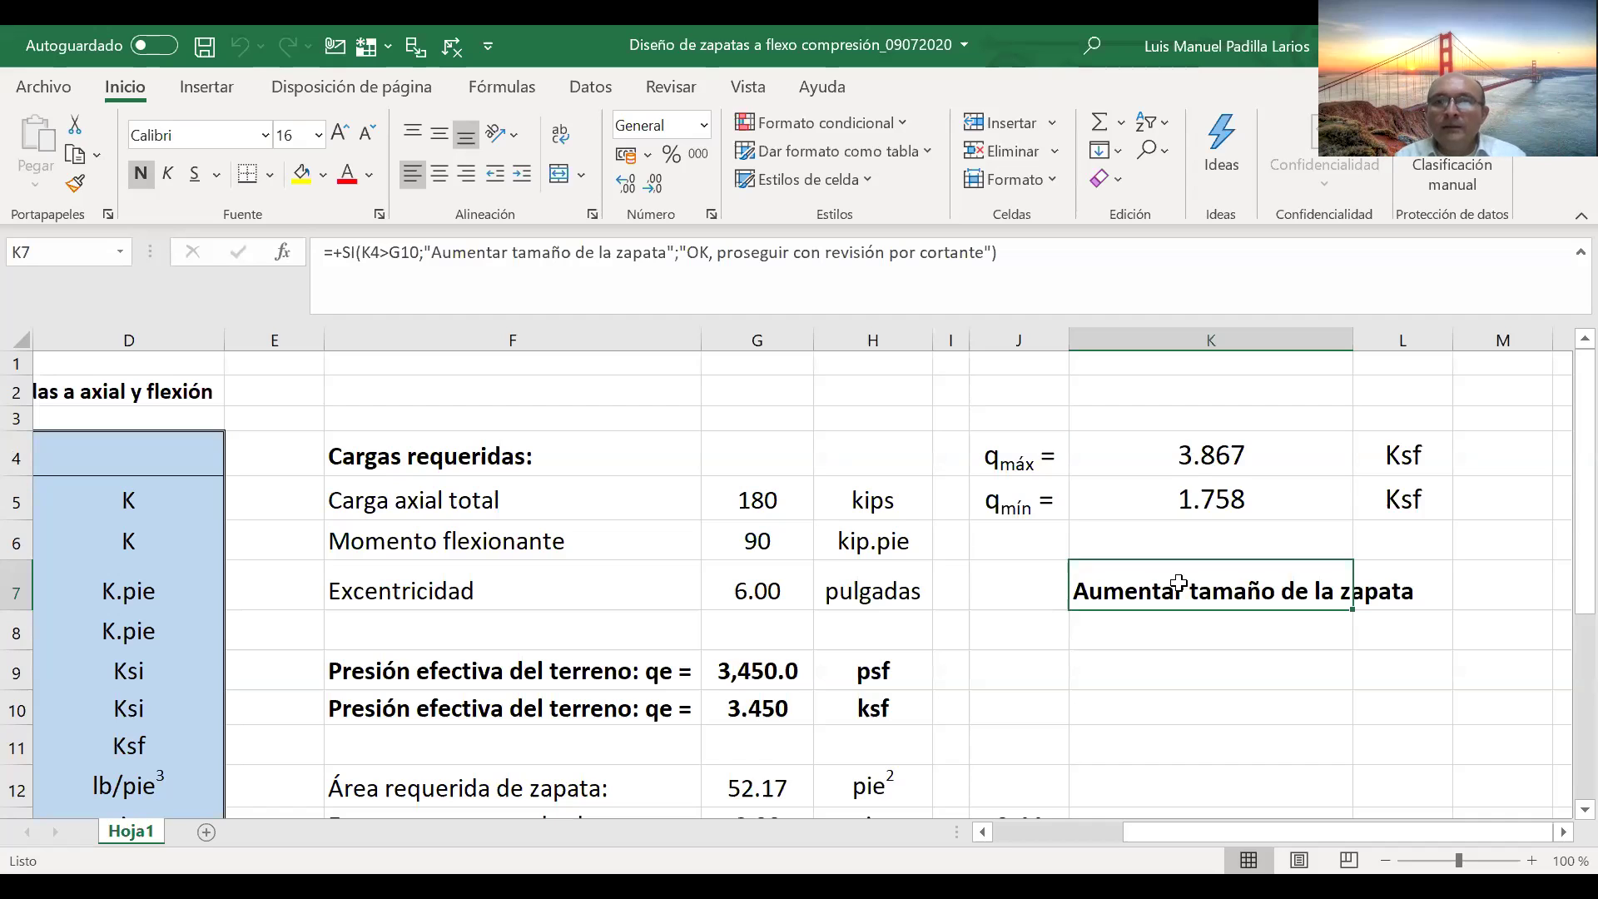
# - Set the side of the trial square footing in G13 to 9 pies
pyautogui.press('Left')
pyautogui.press('Left')
pyautogui.press('Left')
pyautogui.press('Left')
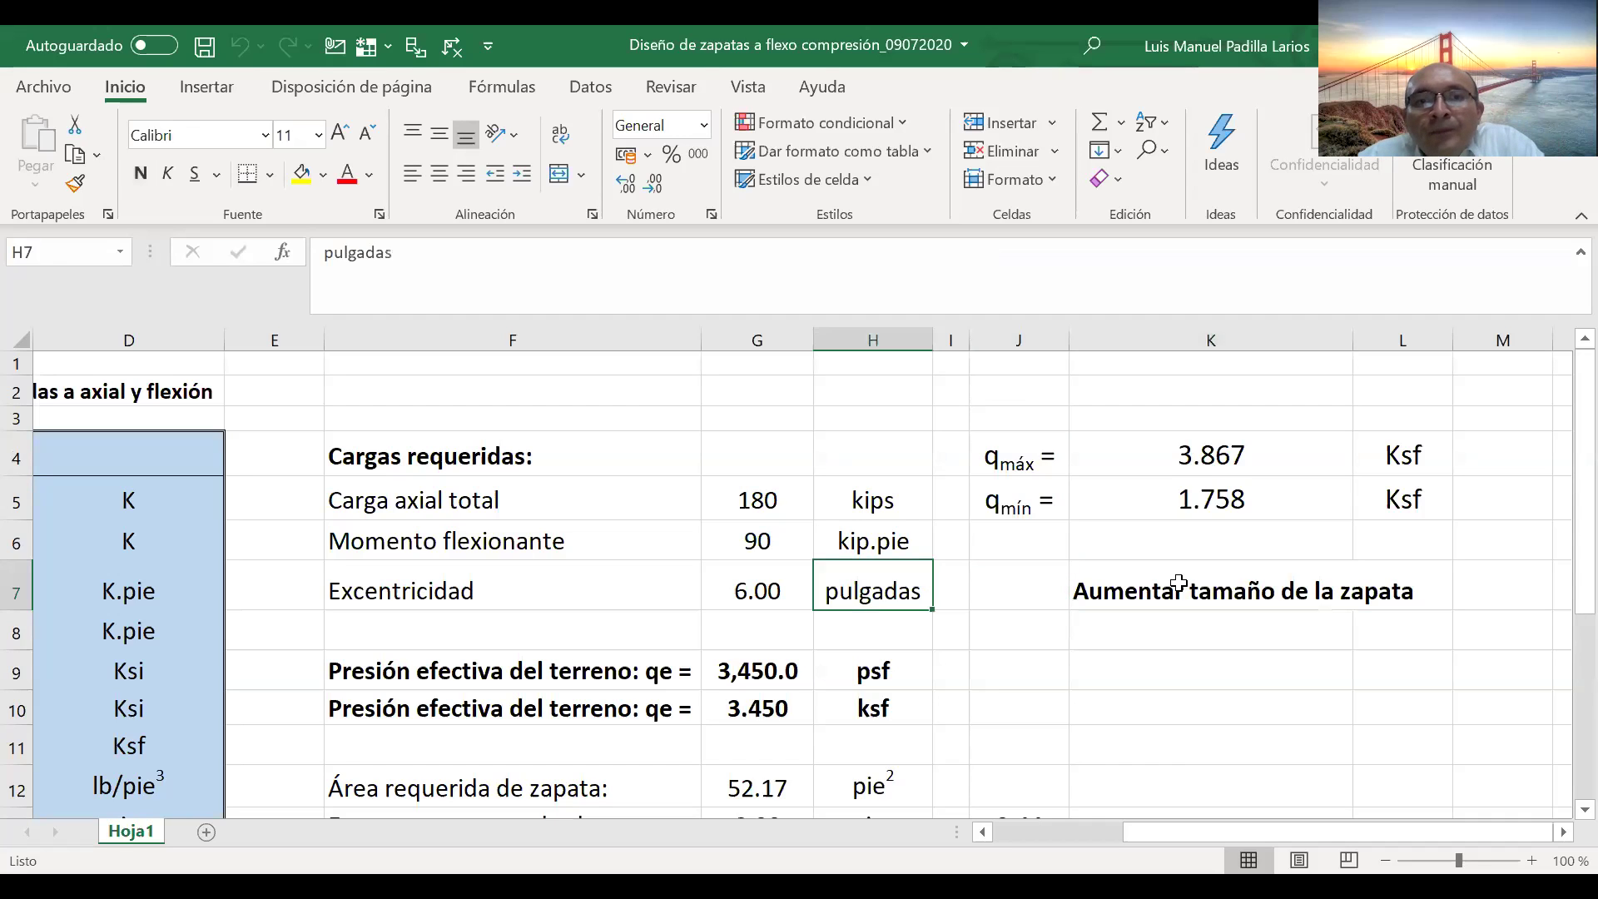
pyautogui.press('Down')
pyautogui.press('Down')
pyautogui.press('Down')
pyautogui.press('Down')
pyautogui.press('Down')
pyautogui.press('Down')
pyautogui.scroll(-2, 1178, 583)
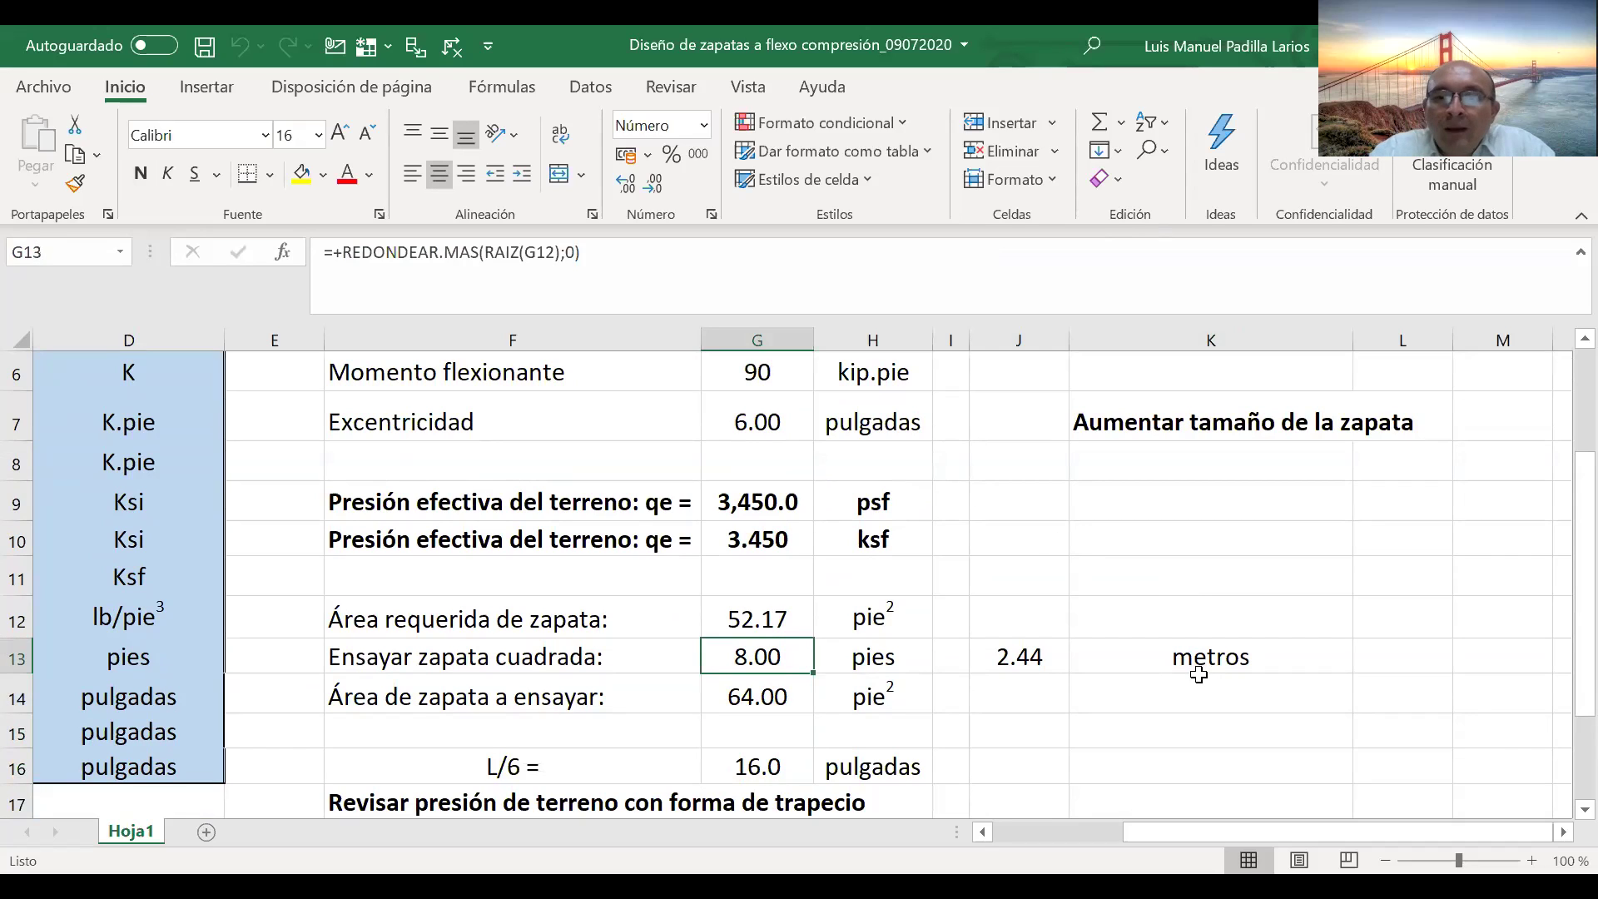
pyautogui.write('9')
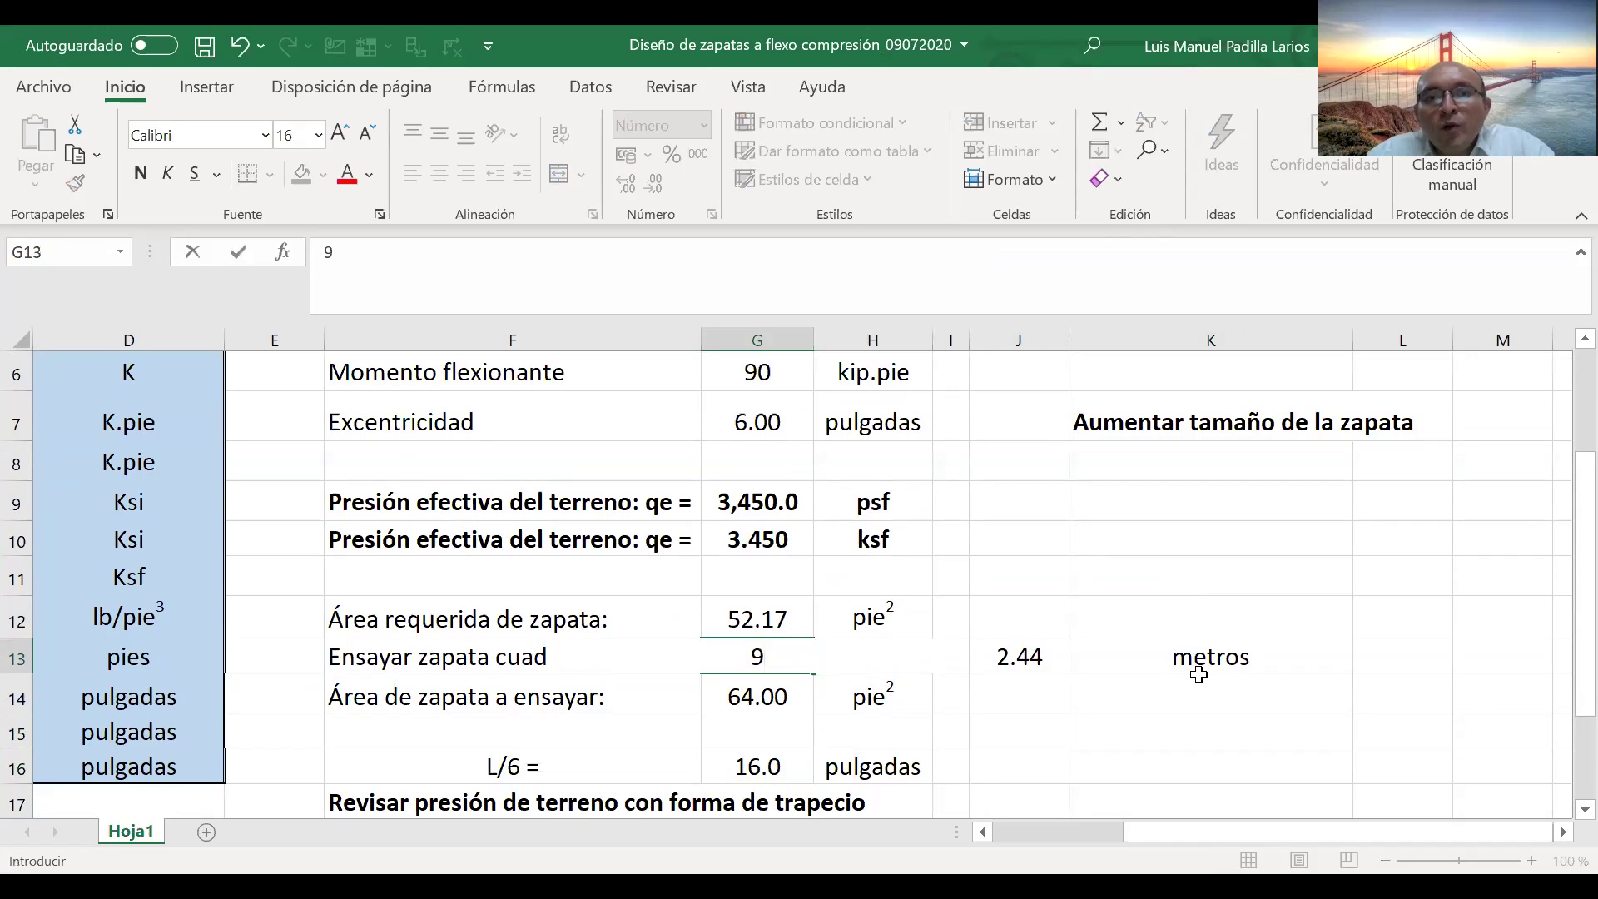
pyautogui.press('Return')
pyautogui.press('Up')
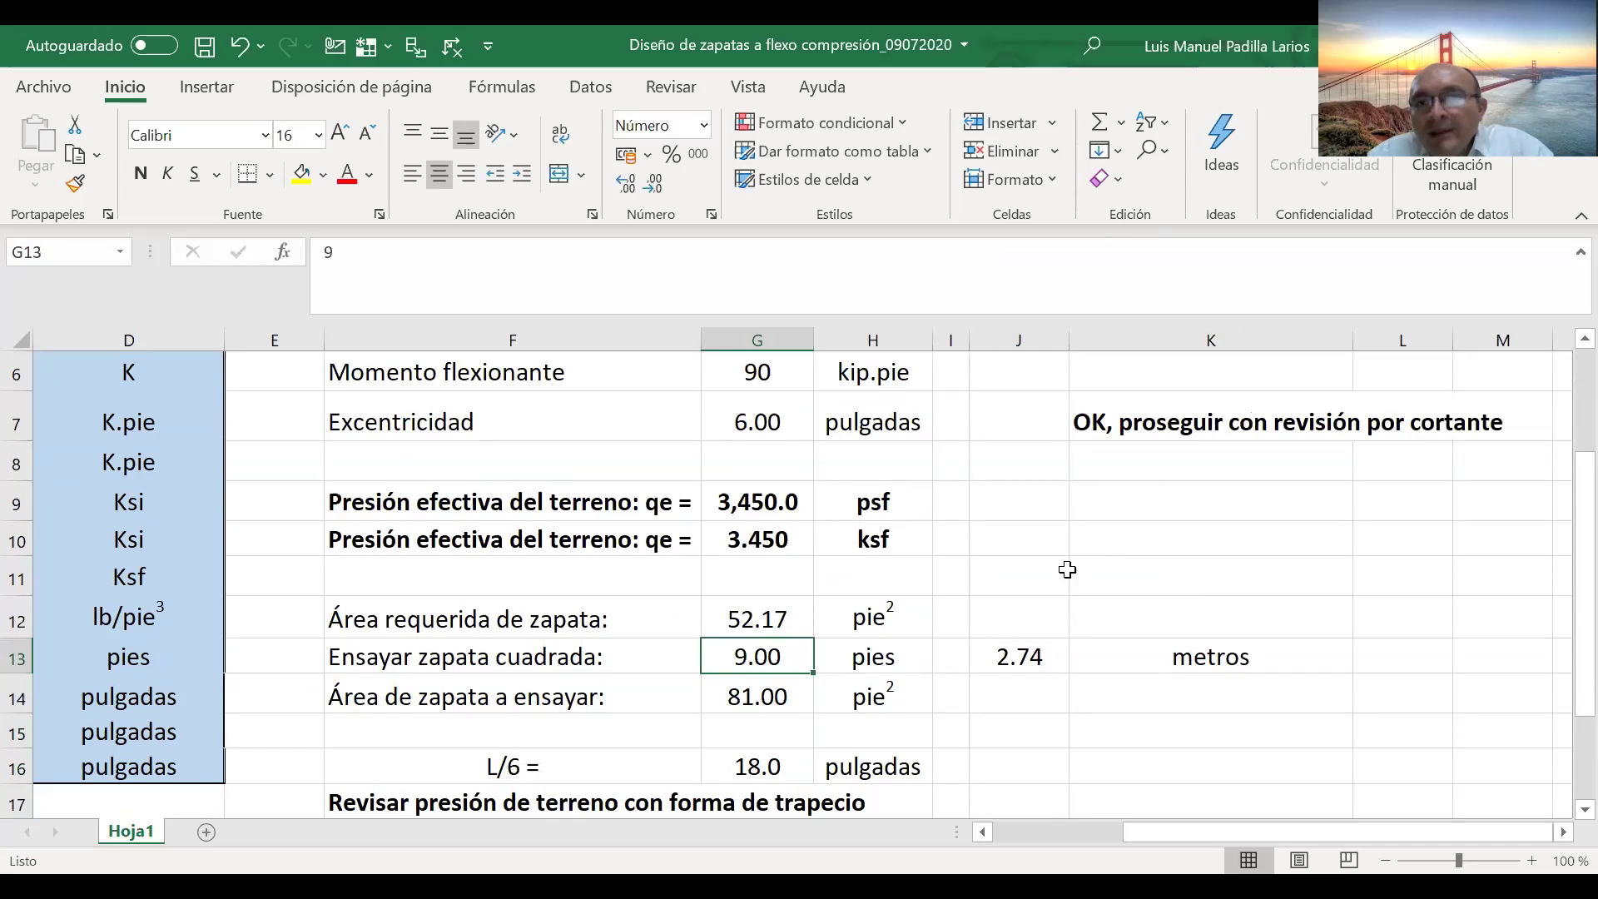
# - Check the size verdict in K7 against the recalculated qmáx in K4 for the new footing side
pyautogui.click(1180, 435)
pyautogui.scroll(1, 1160, 495)
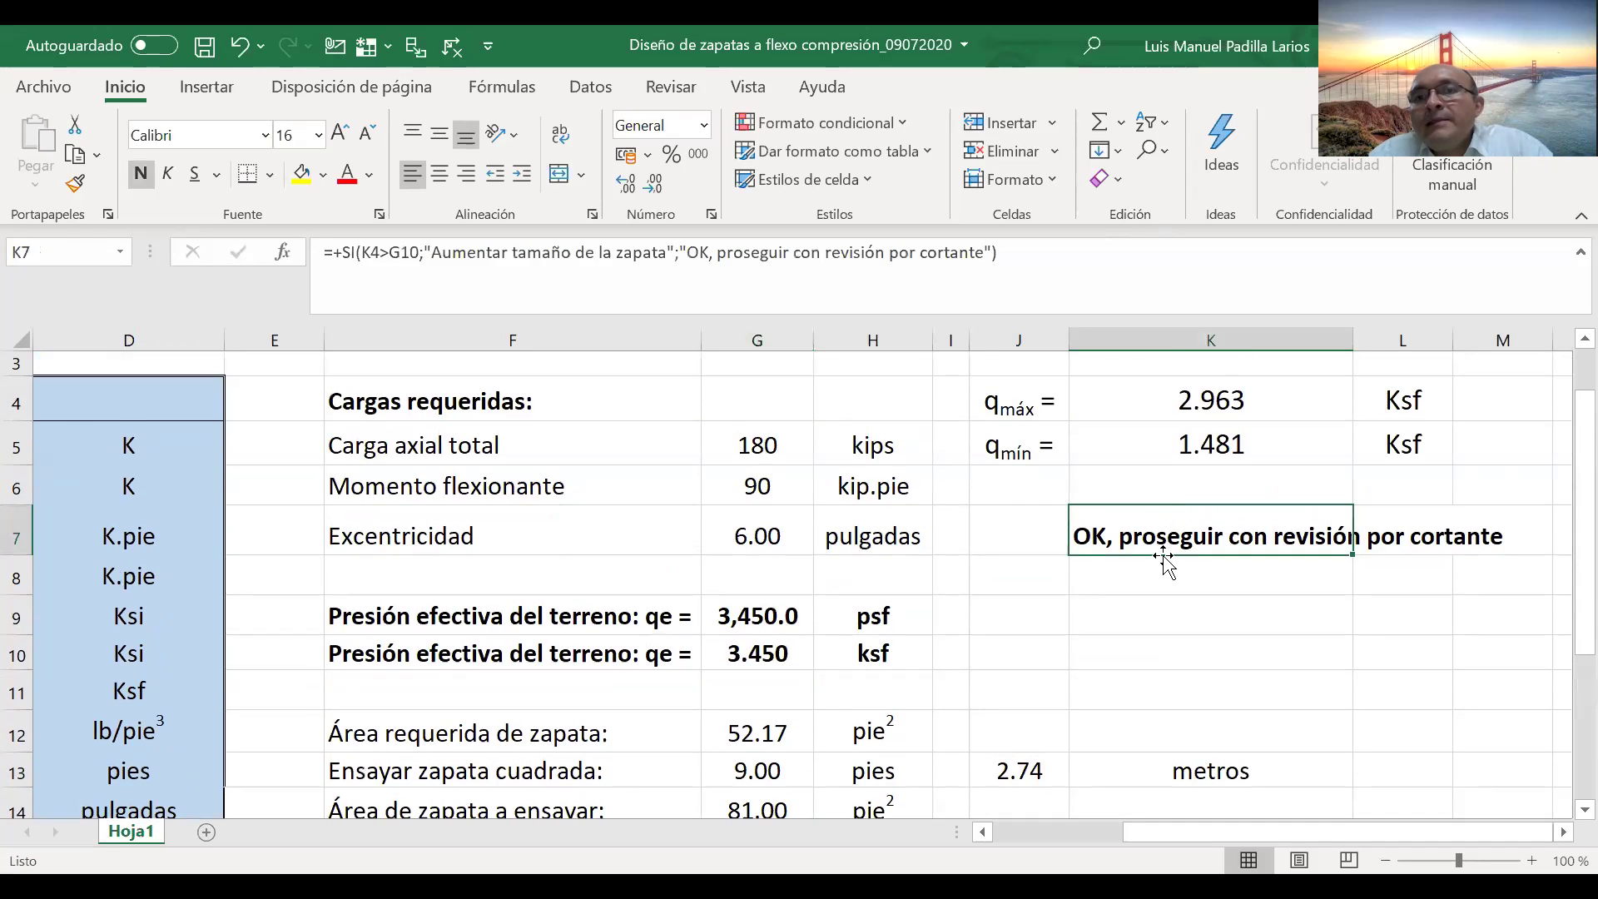
pyautogui.click(1262, 566)
pyautogui.press('Up')
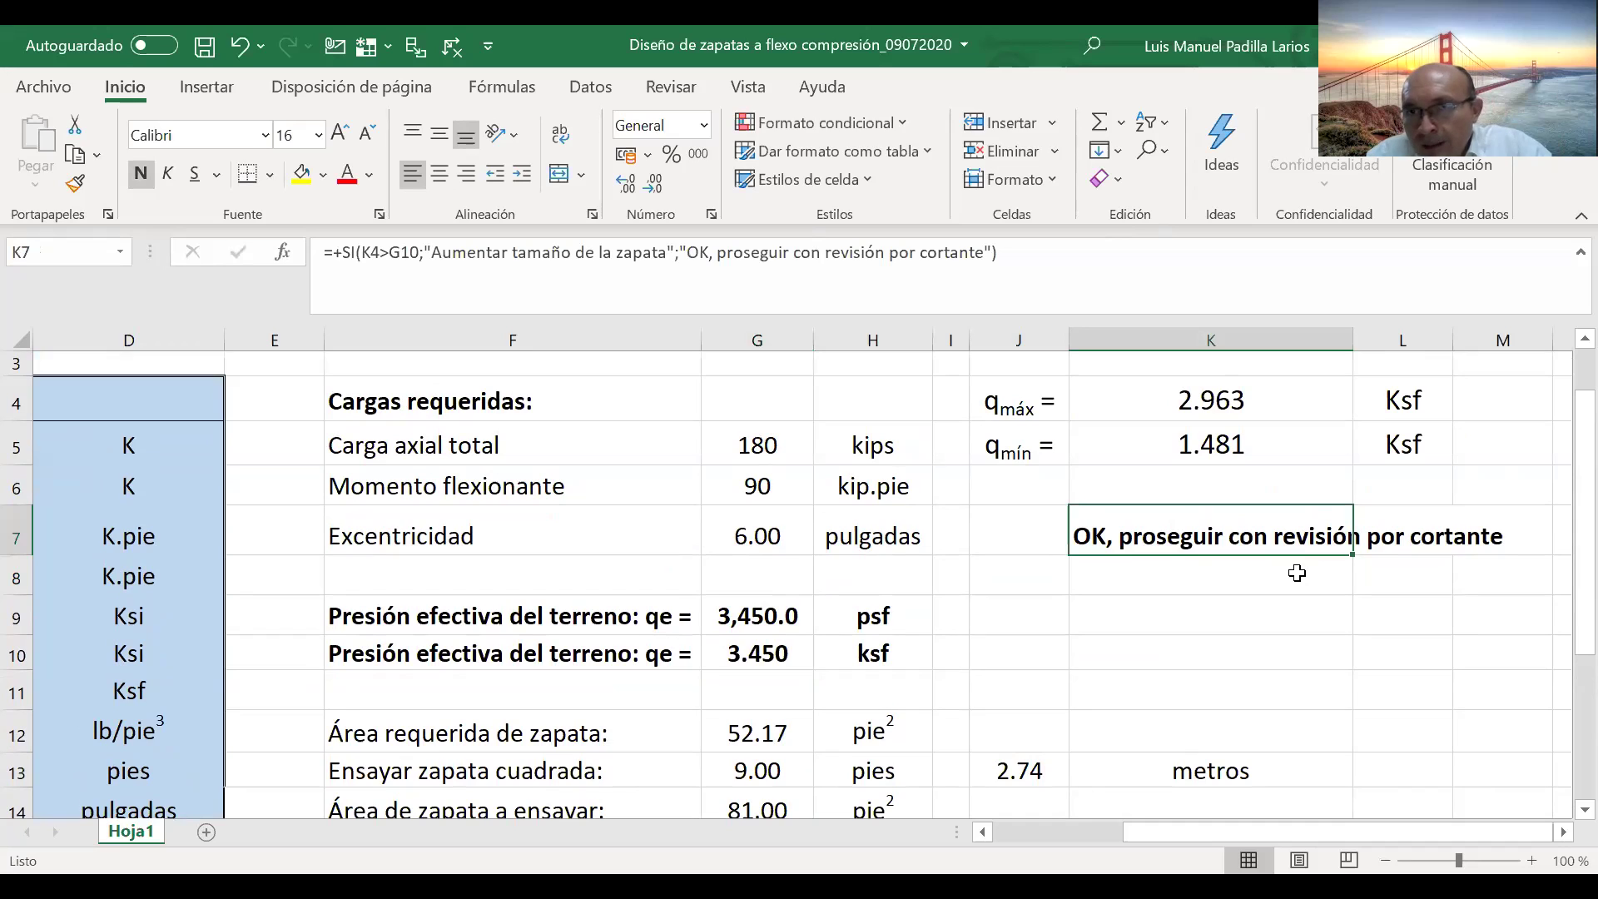
pyautogui.click(1225, 398)
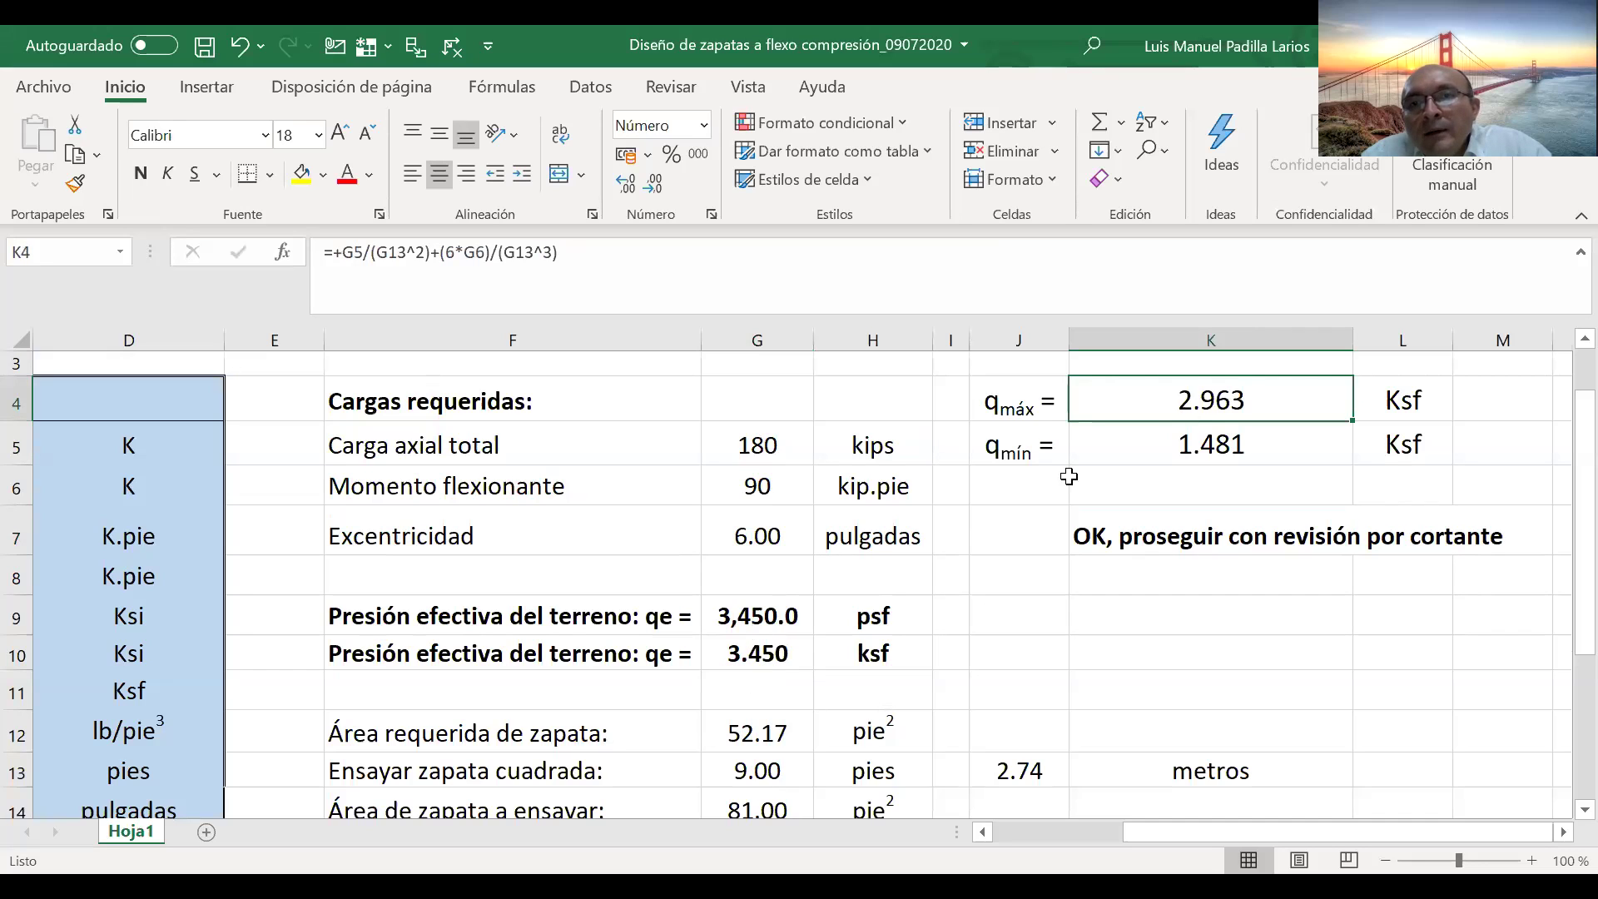
pyautogui.click(1170, 548)
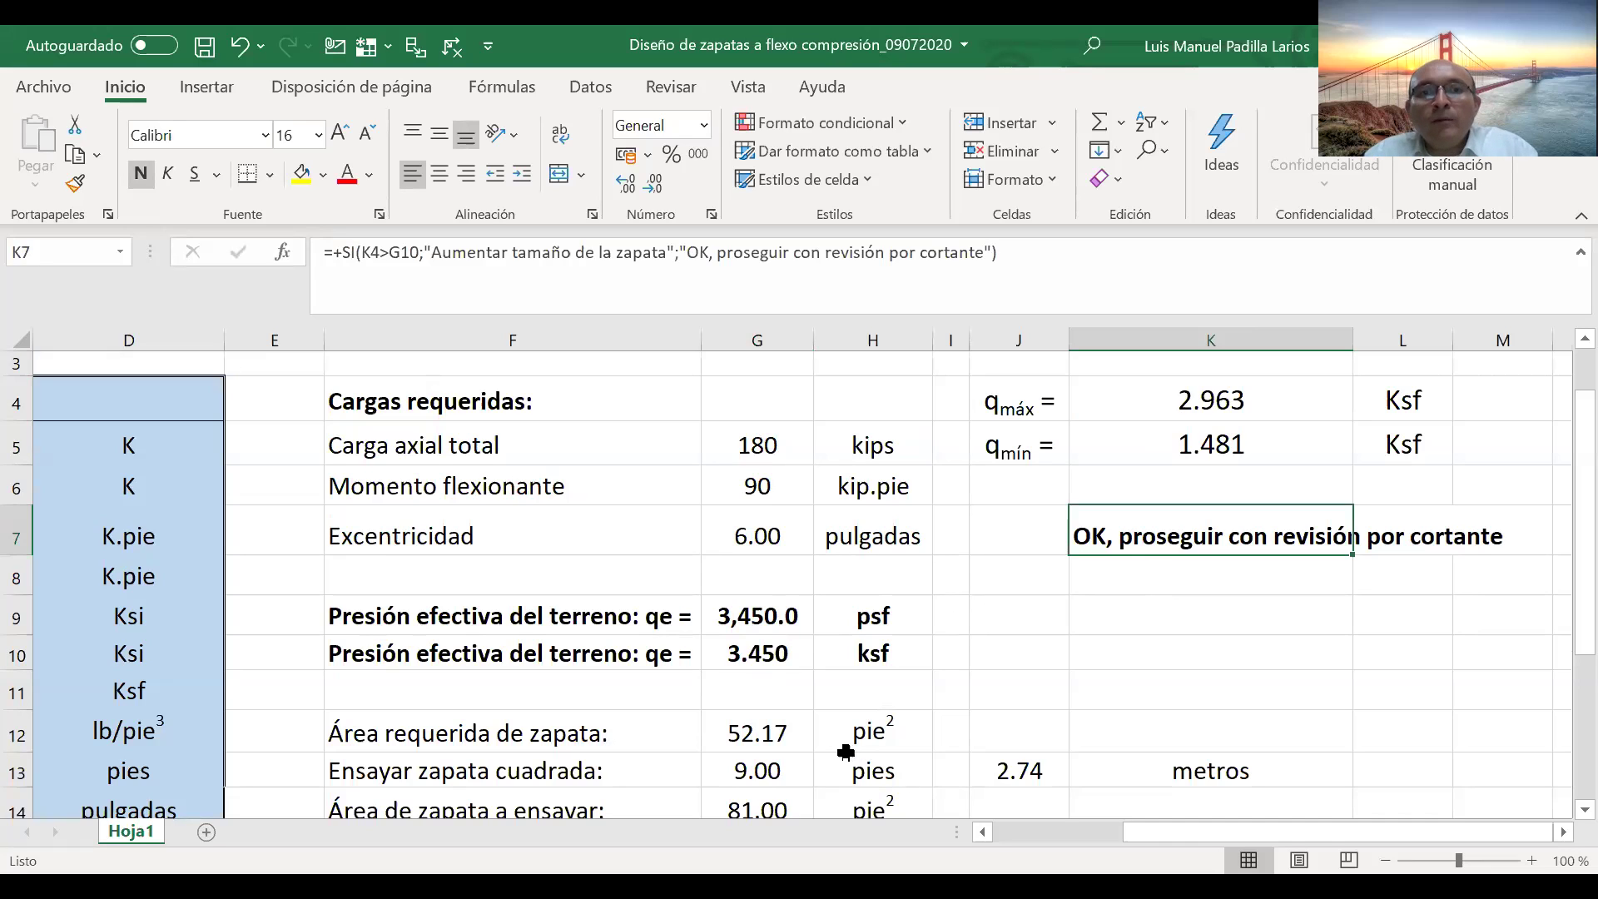
# - Go back to the trial footing side in G13 and review it with the trial area and L/6 value below
pyautogui.click(790, 760)
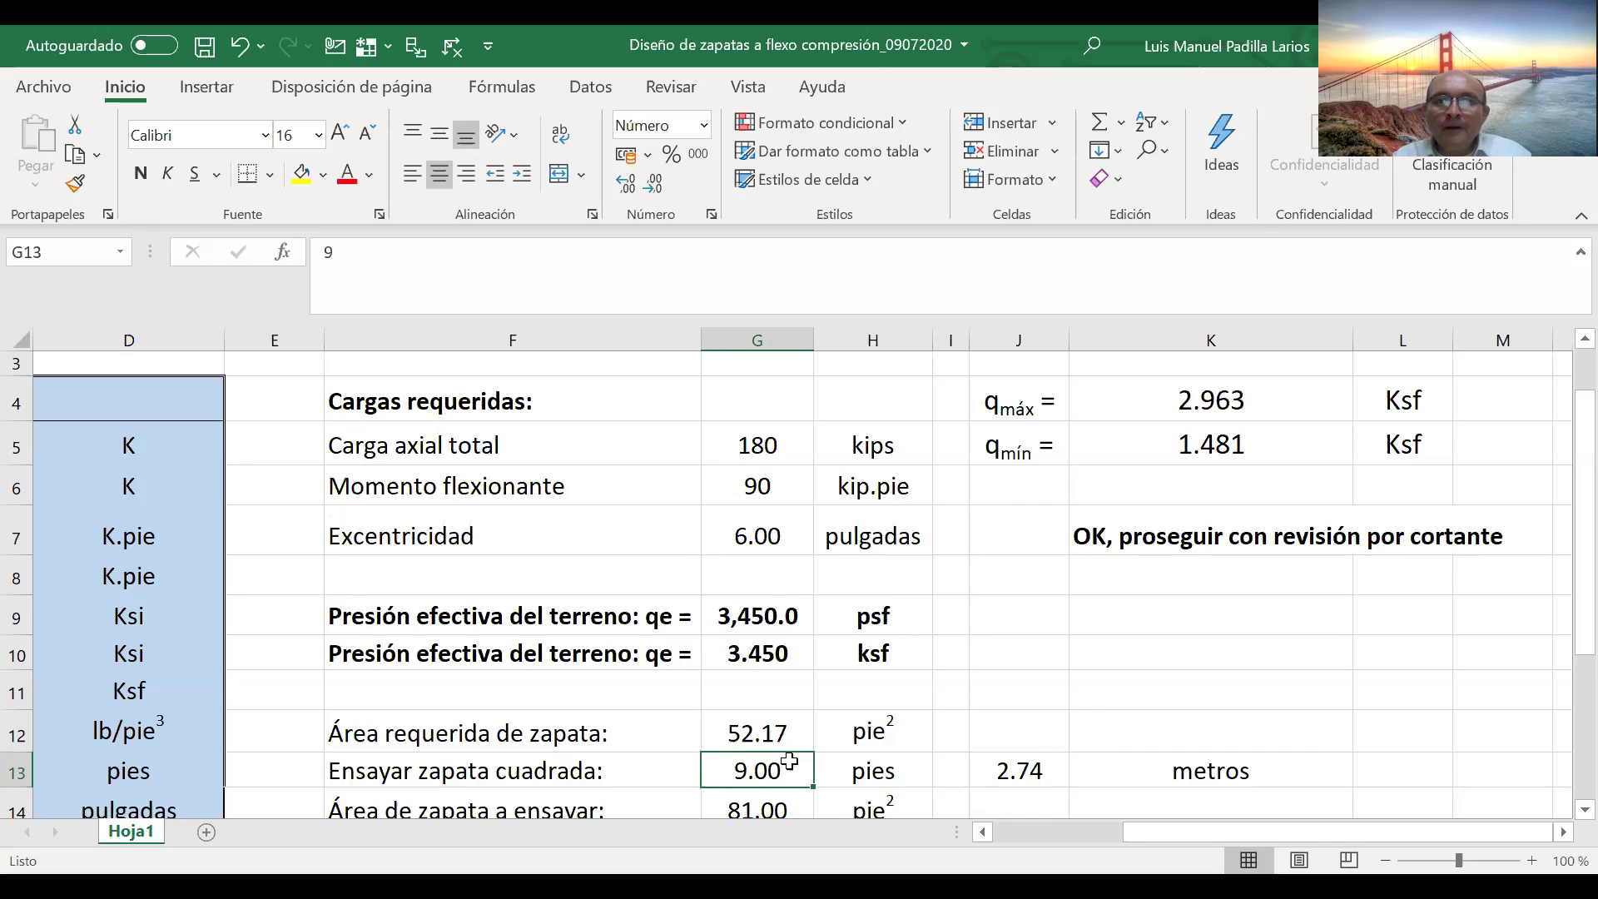
pyautogui.scroll(-1, 753, 812)
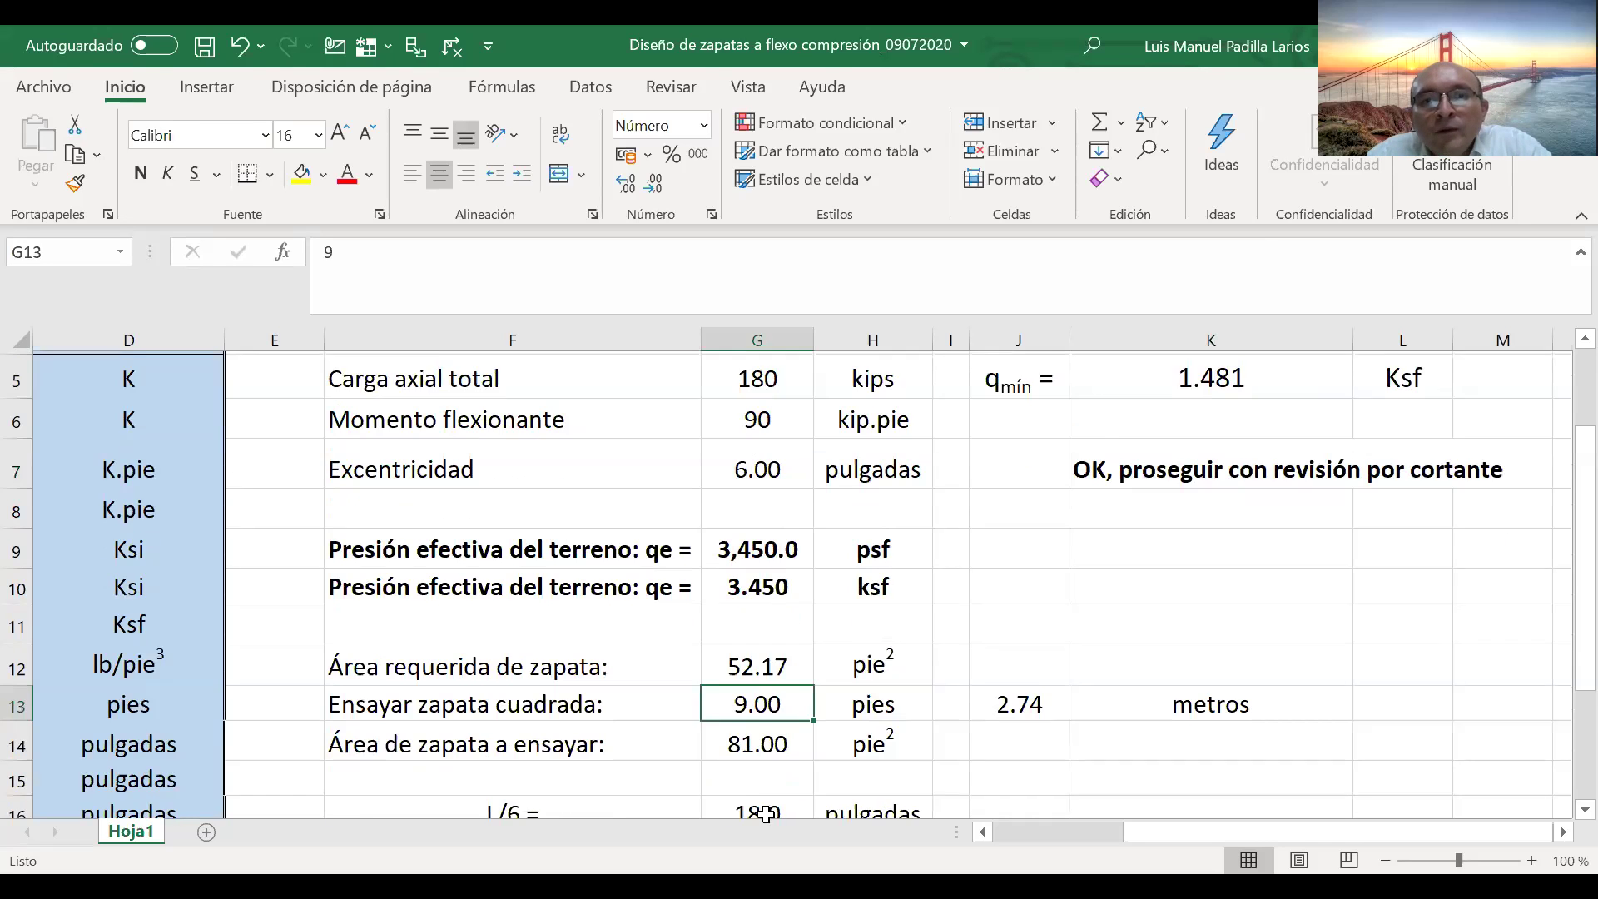
pyautogui.click(749, 678)
pyautogui.click(759, 656)
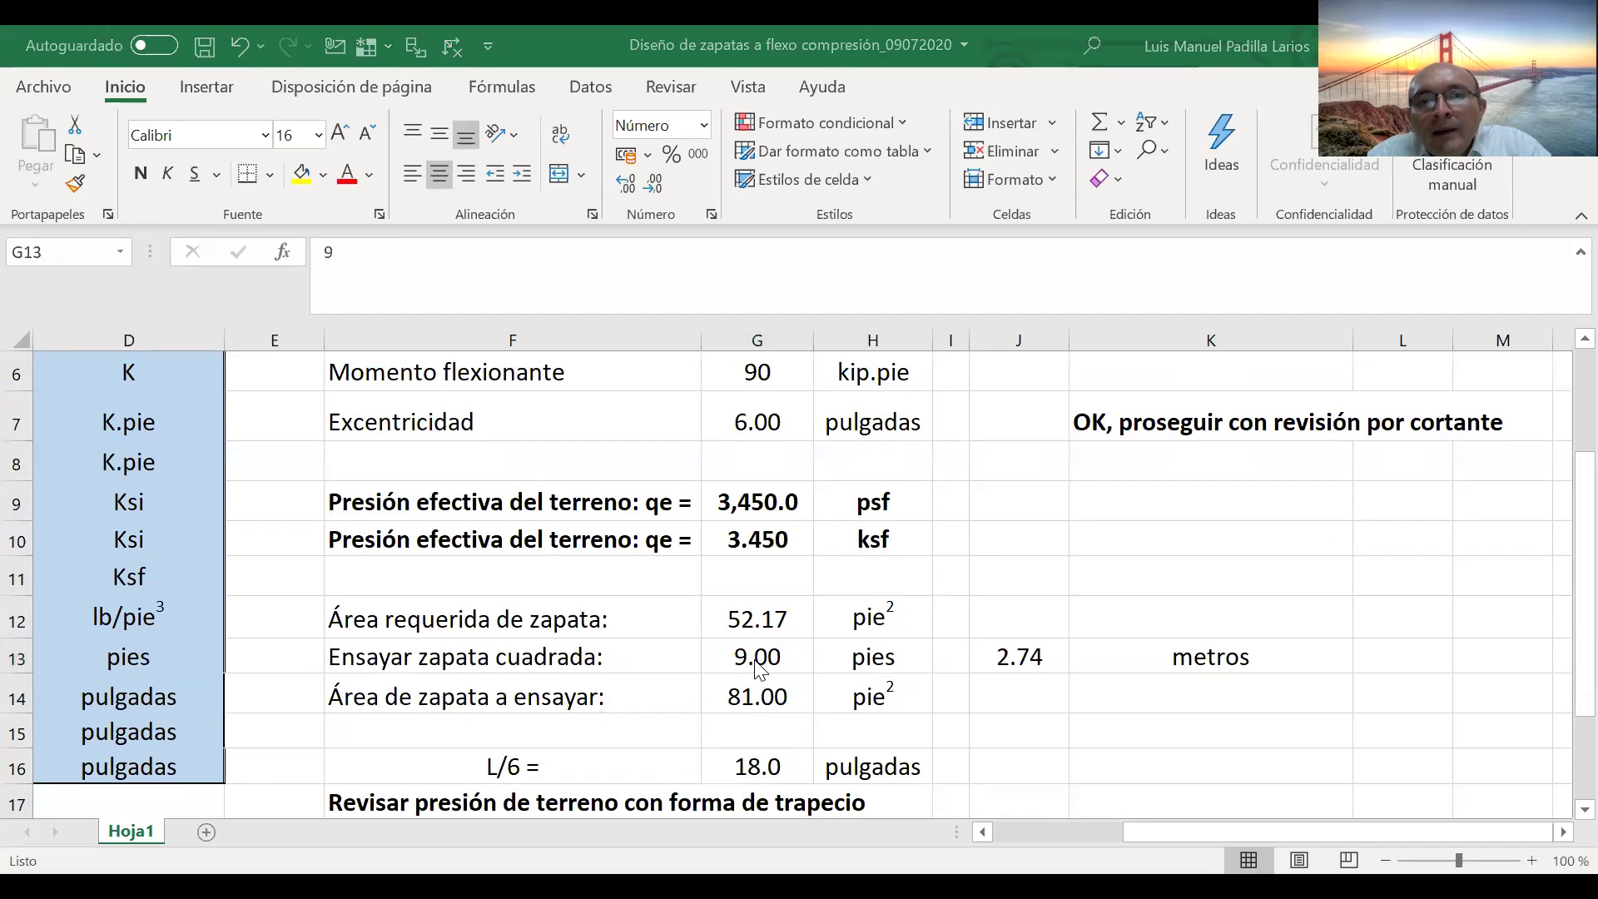
# - Set the side of the trial square footing in G13 to 8.20 pies
pyautogui.click(341, 252)
pyautogui.press('BackSpace')
pyautogui.write('8')
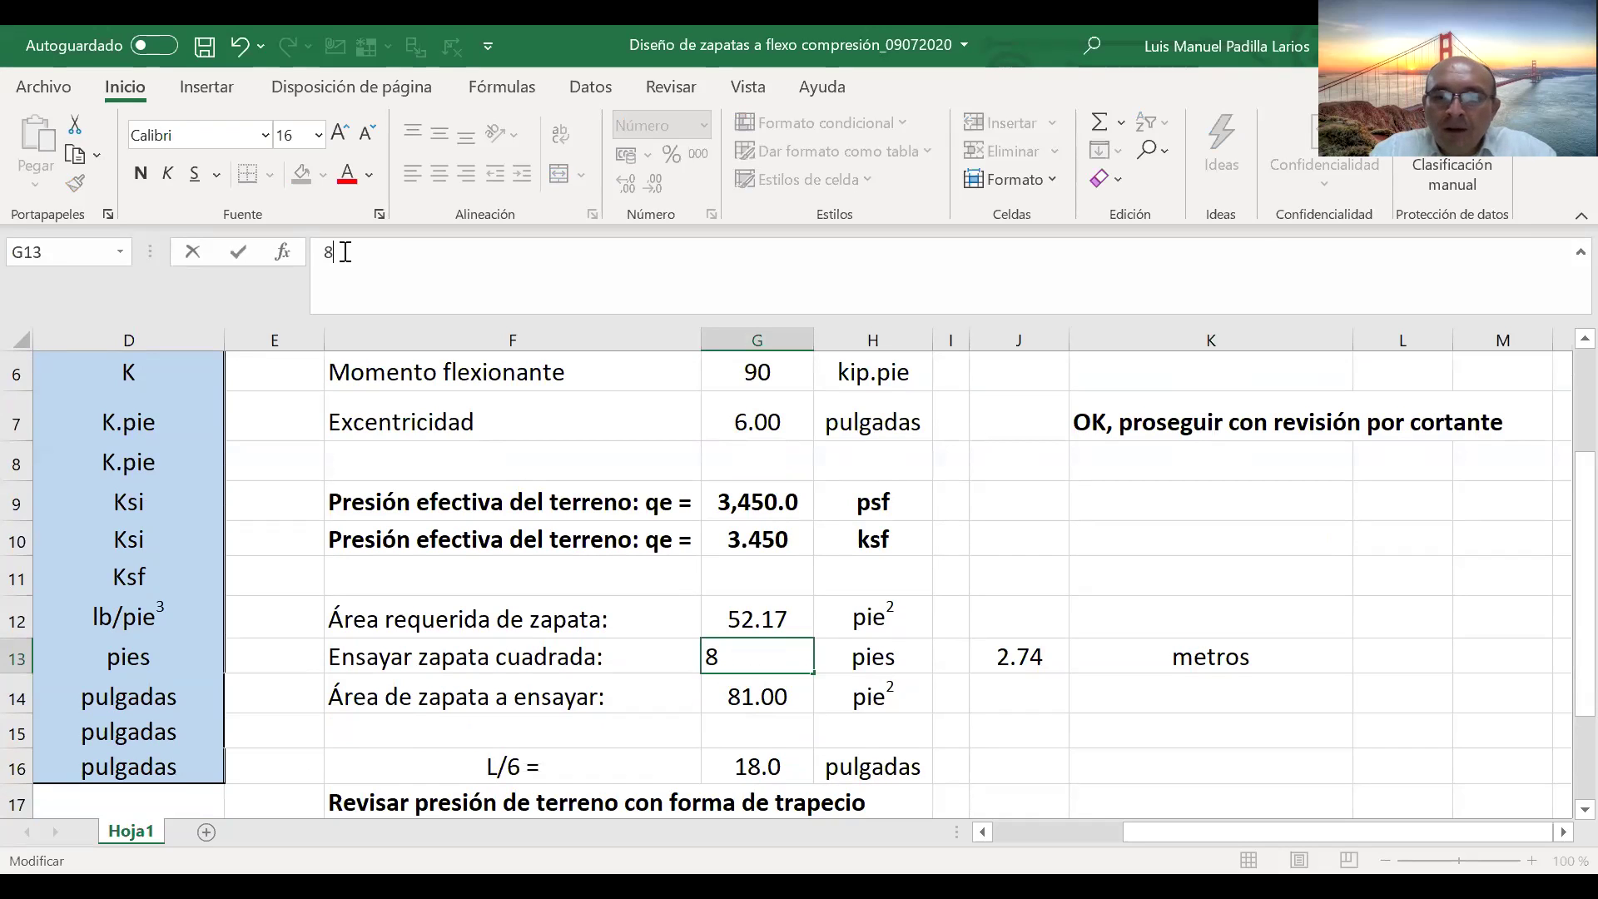
pyautogui.write('.20')
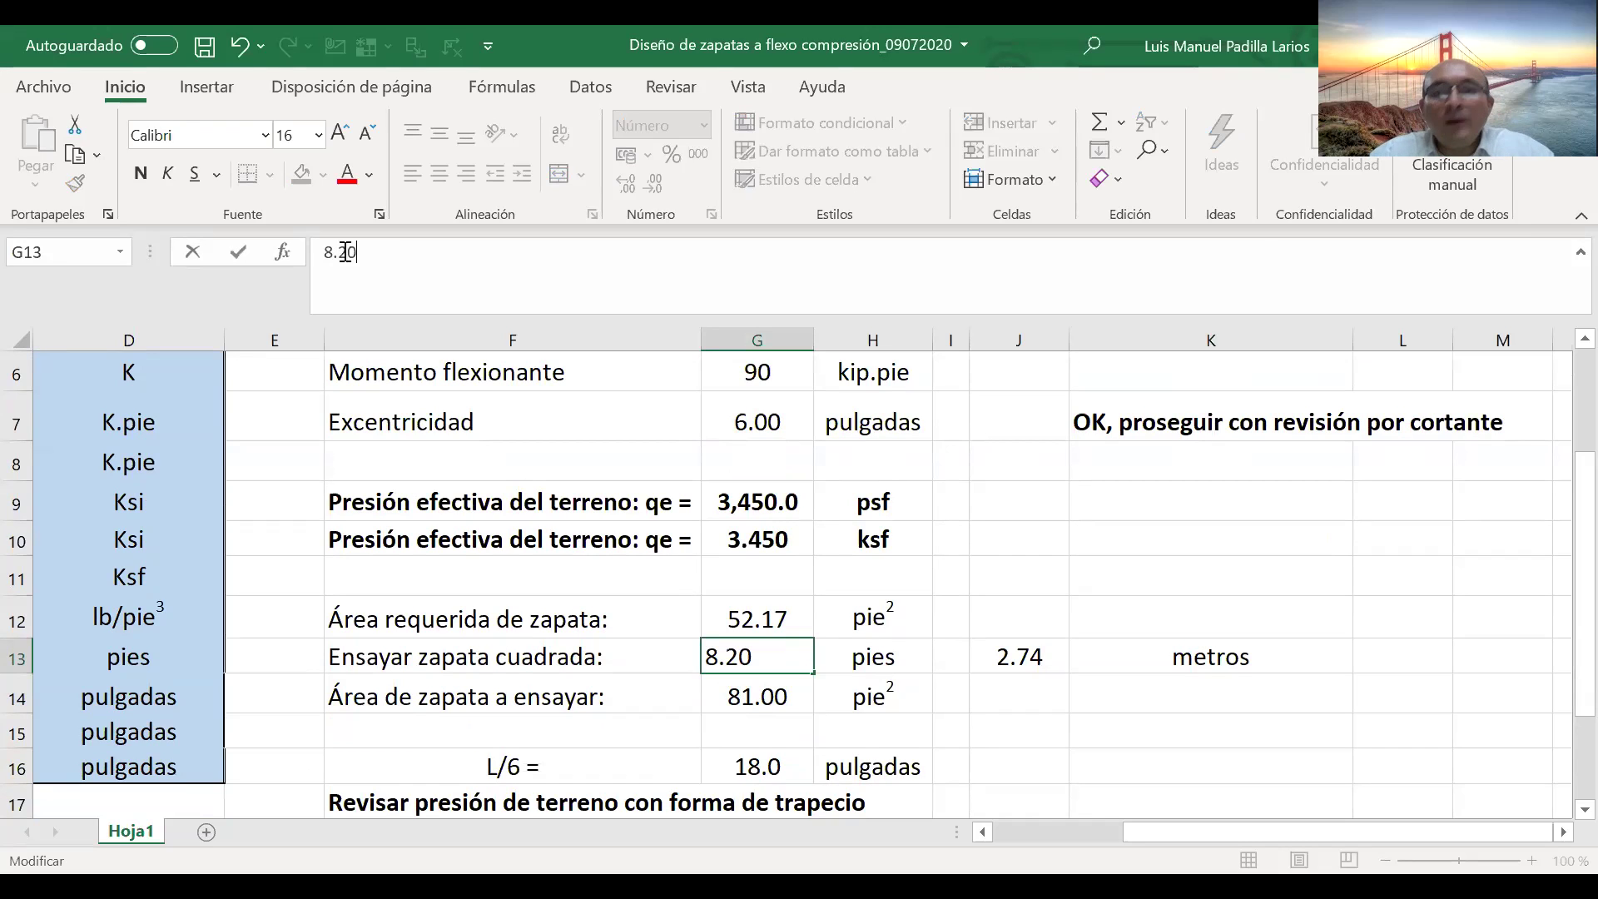
pyautogui.press('Return')
pyautogui.press('Up')
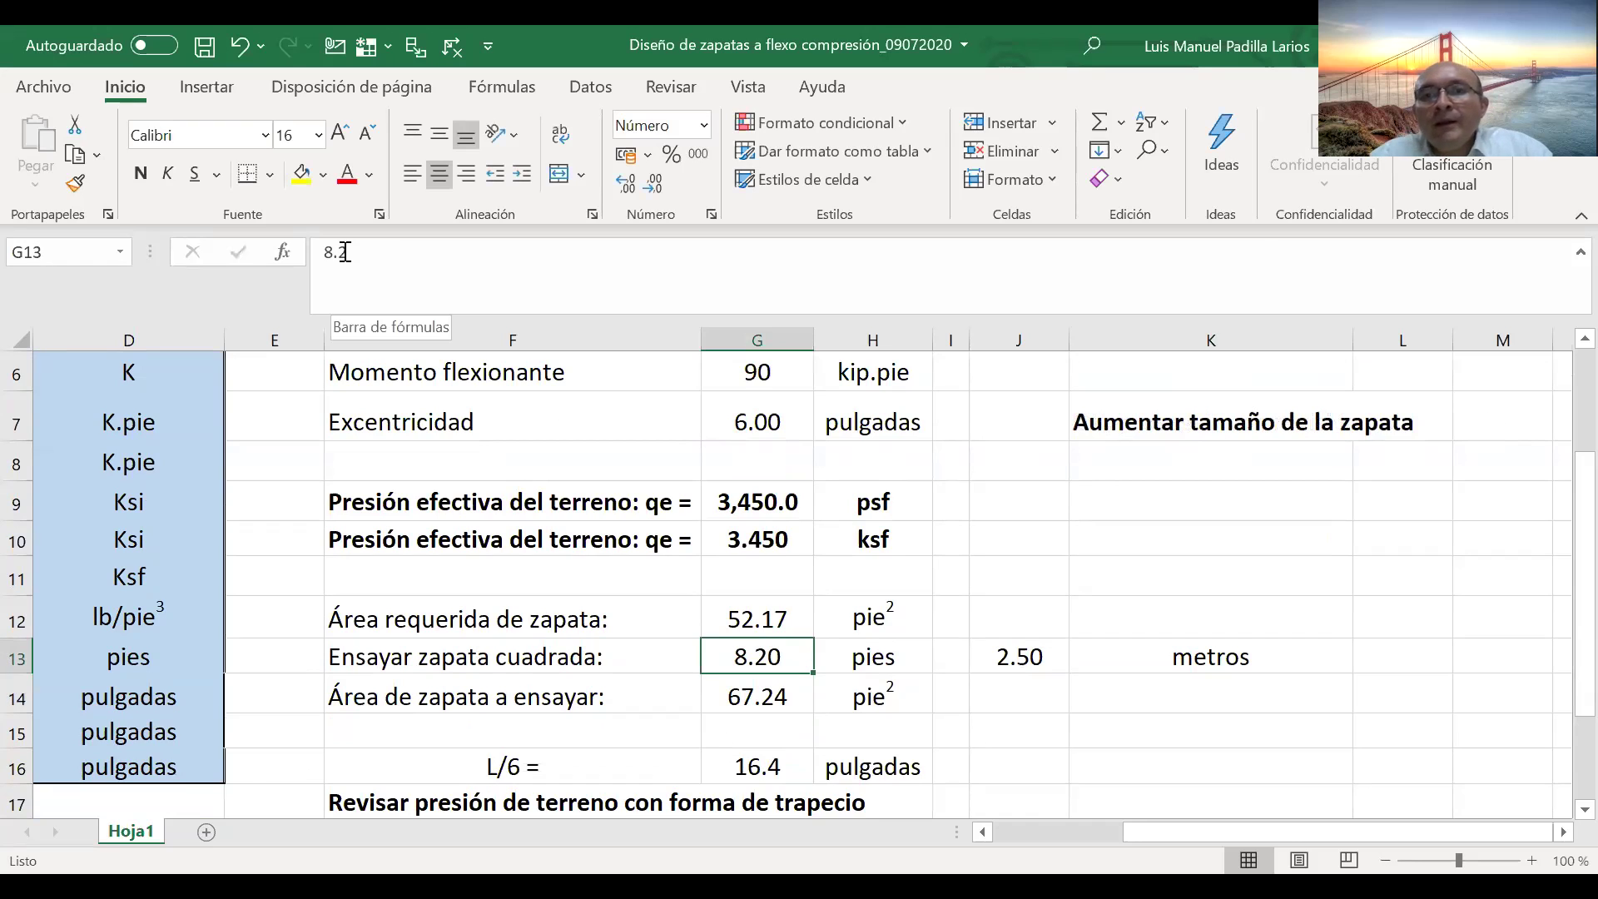
# - Check the footing size verdict in K7 against the 8.20 pies side in G13
pyautogui.scroll(1, 1209, 533)
pyautogui.click(1210, 533)
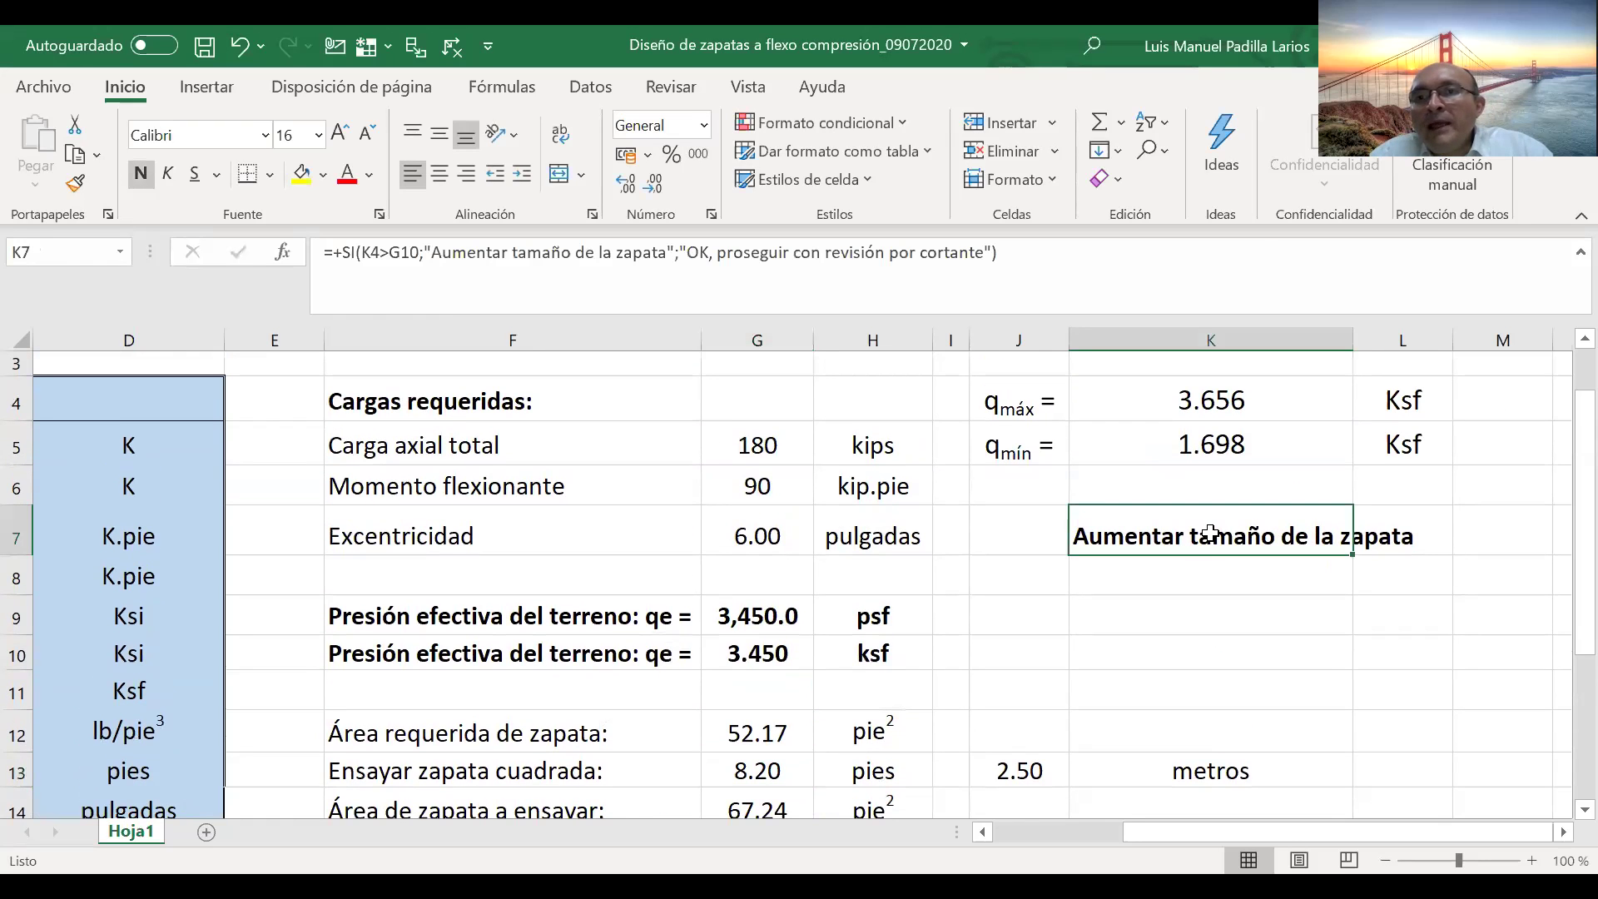
pyautogui.click(769, 767)
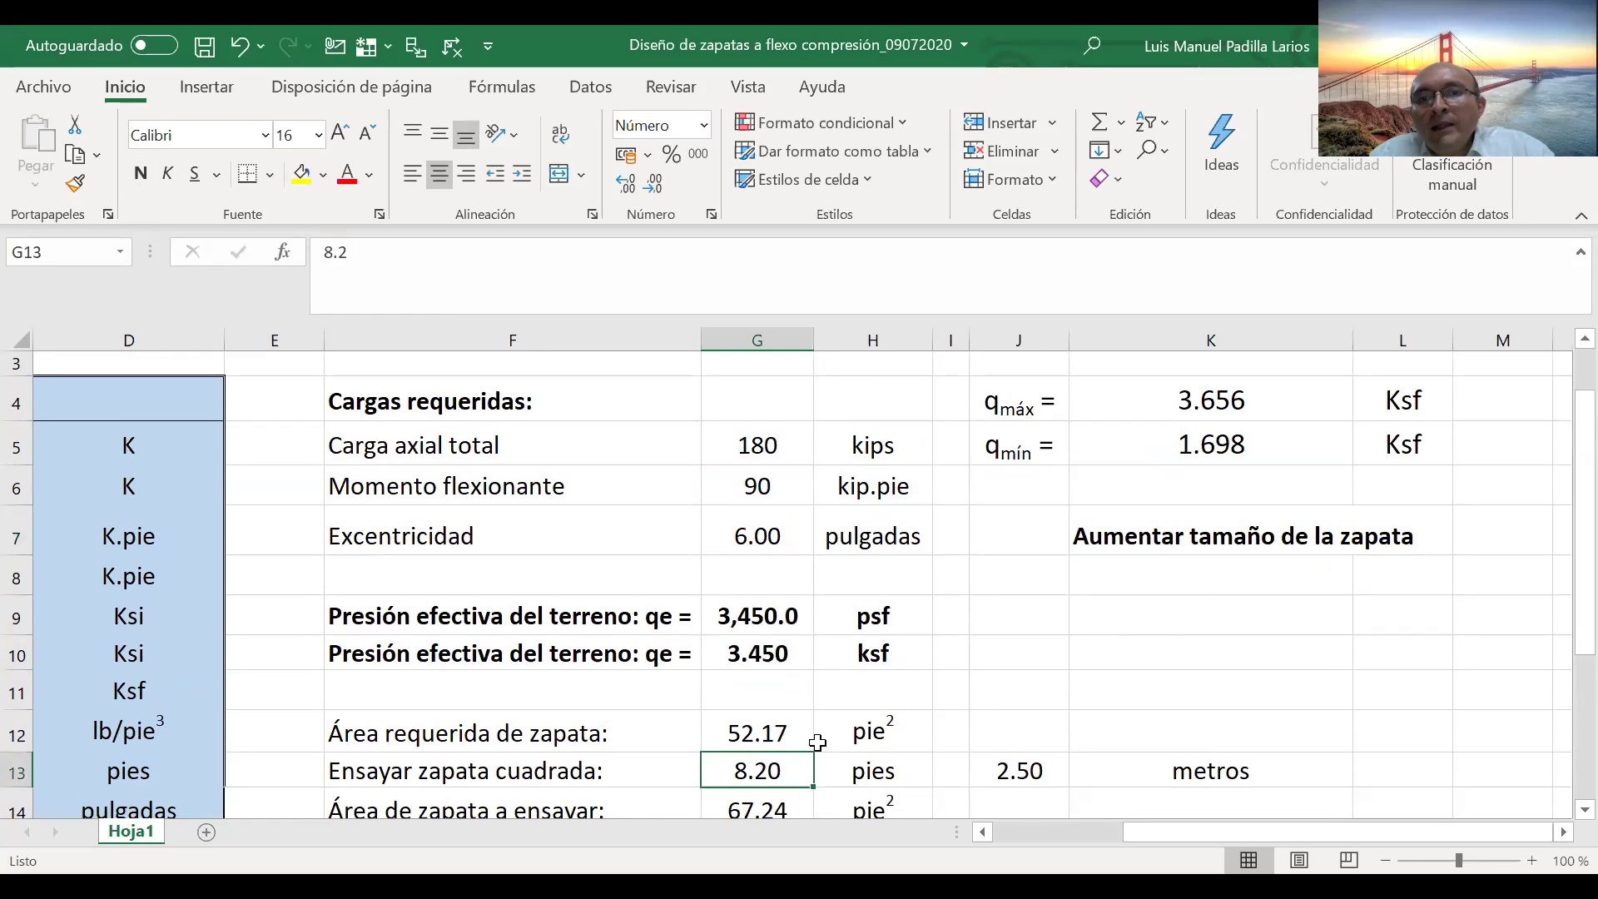
pyautogui.click(1212, 537)
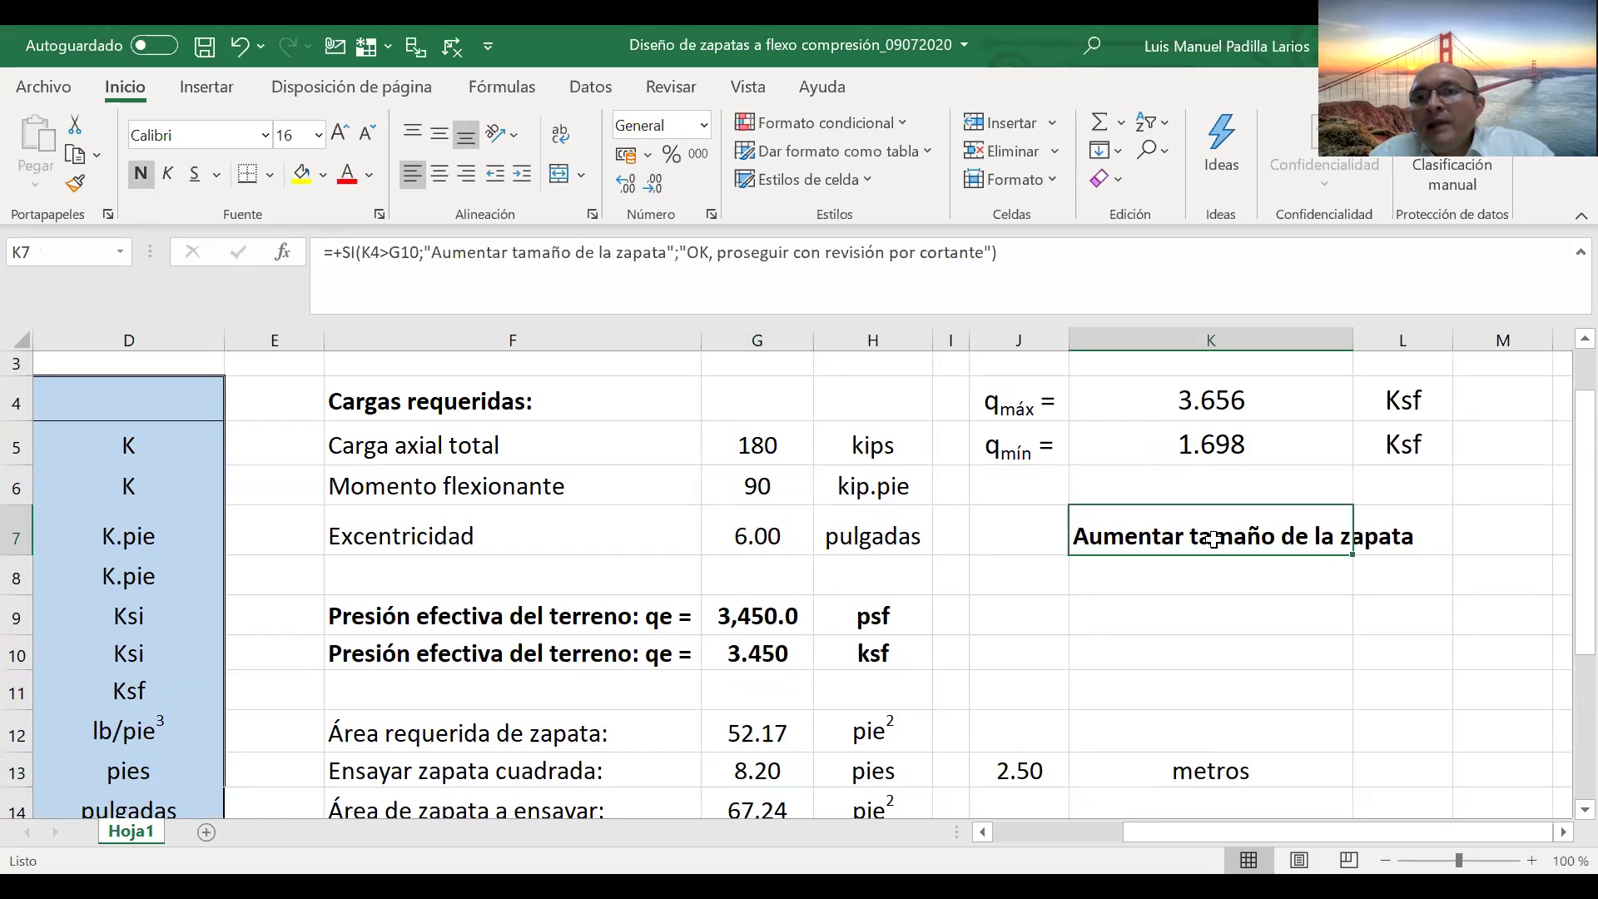
# - Set the trial footing side in G13 to 8.40 pies and check the size verdict in K7
pyautogui.click(769, 770)
pyautogui.click(357, 251)
pyautogui.press('BackSpace')
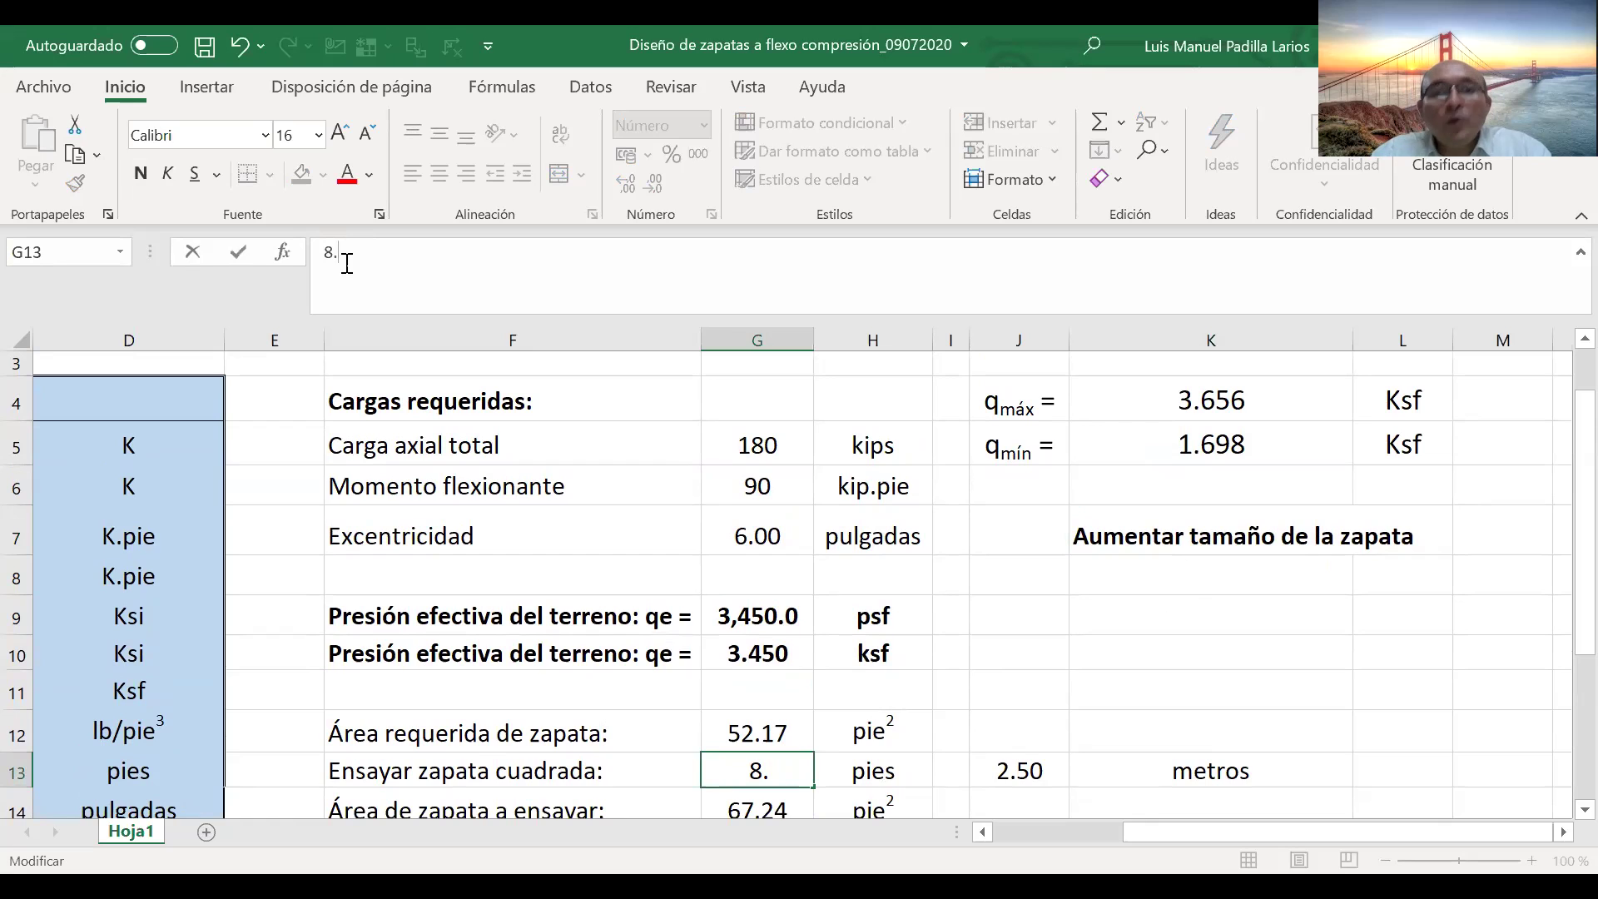
pyautogui.write('40')
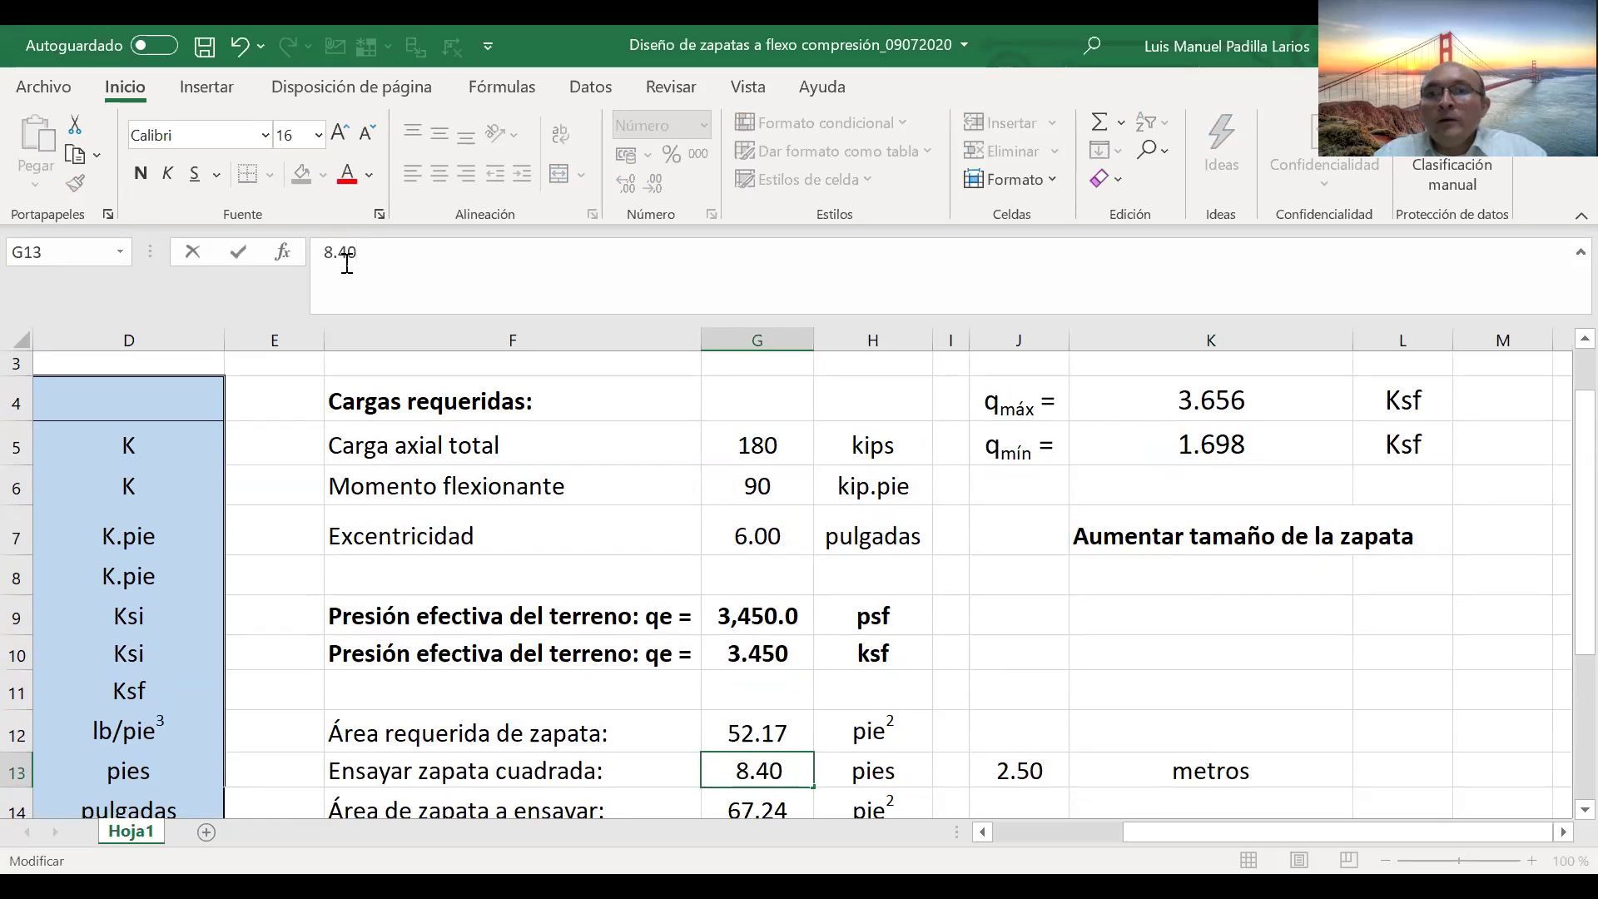
pyautogui.press('Return')
pyautogui.click(797, 736)
pyautogui.click(1204, 510)
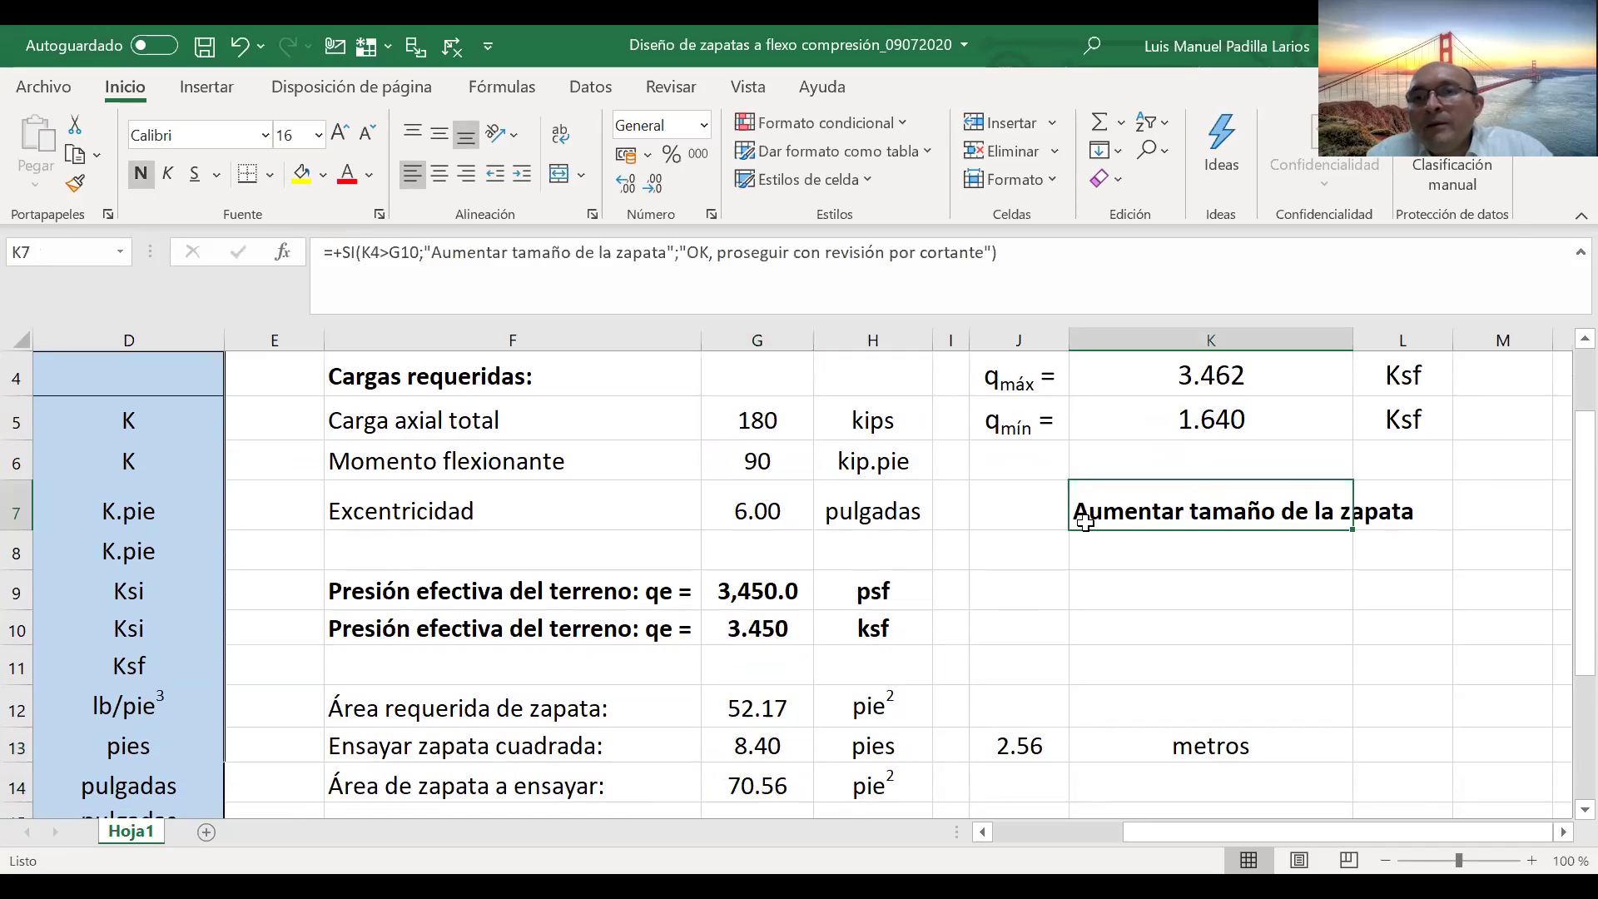
# - Set the side of the trial square footing in G13 to 8.5 pies
pyautogui.click(762, 743)
pyautogui.click(405, 253)
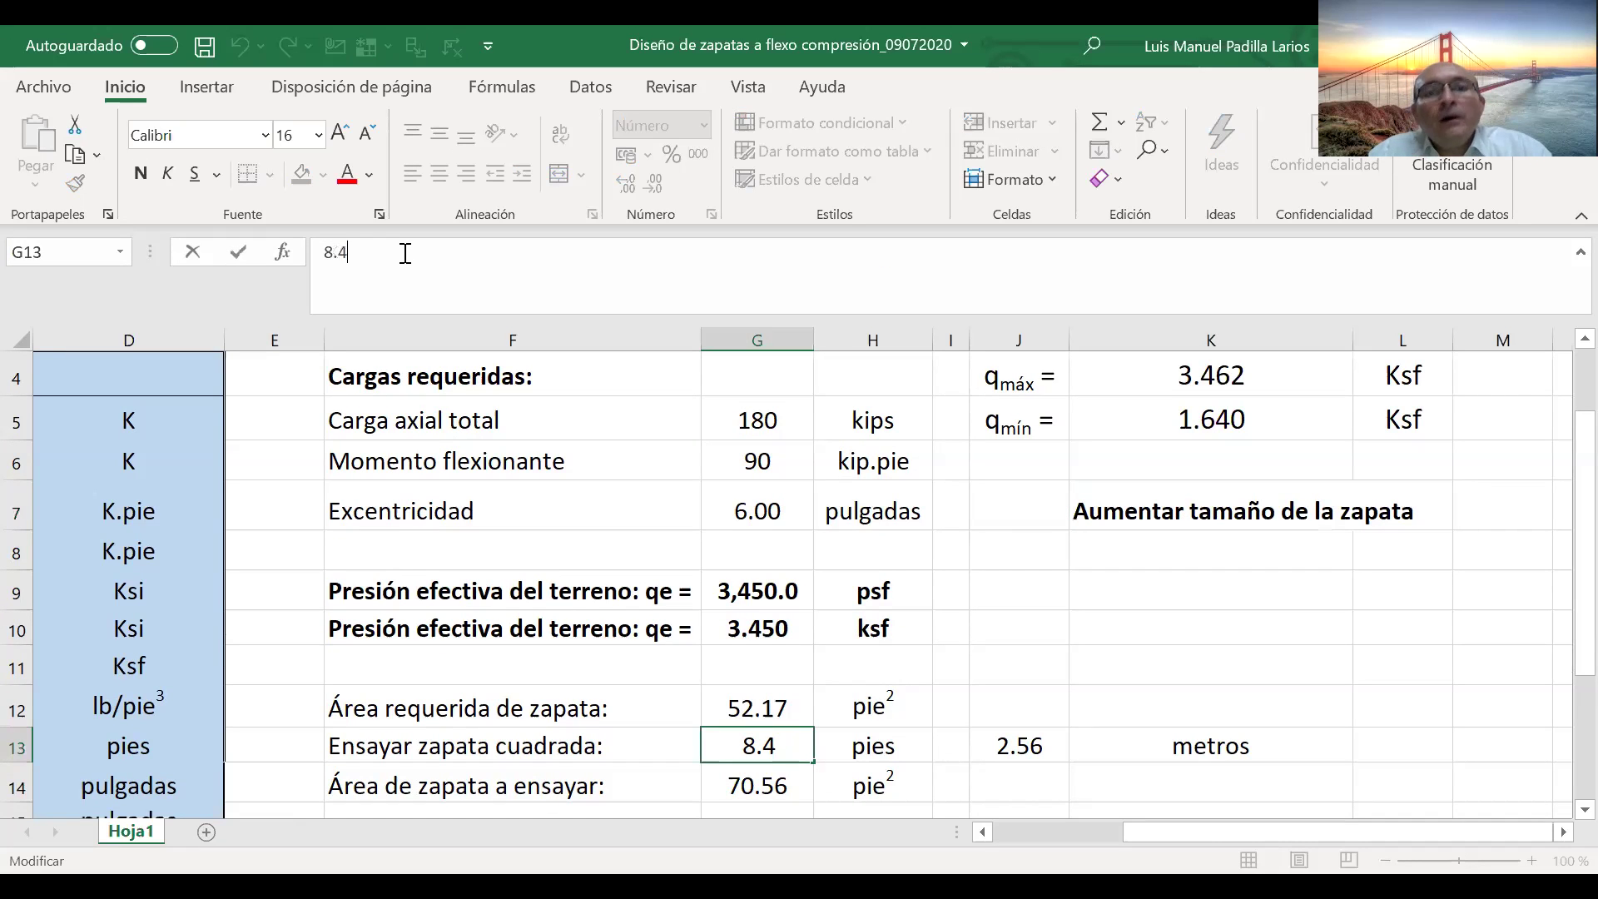
pyautogui.press('BackSpace')
pyautogui.write('5')
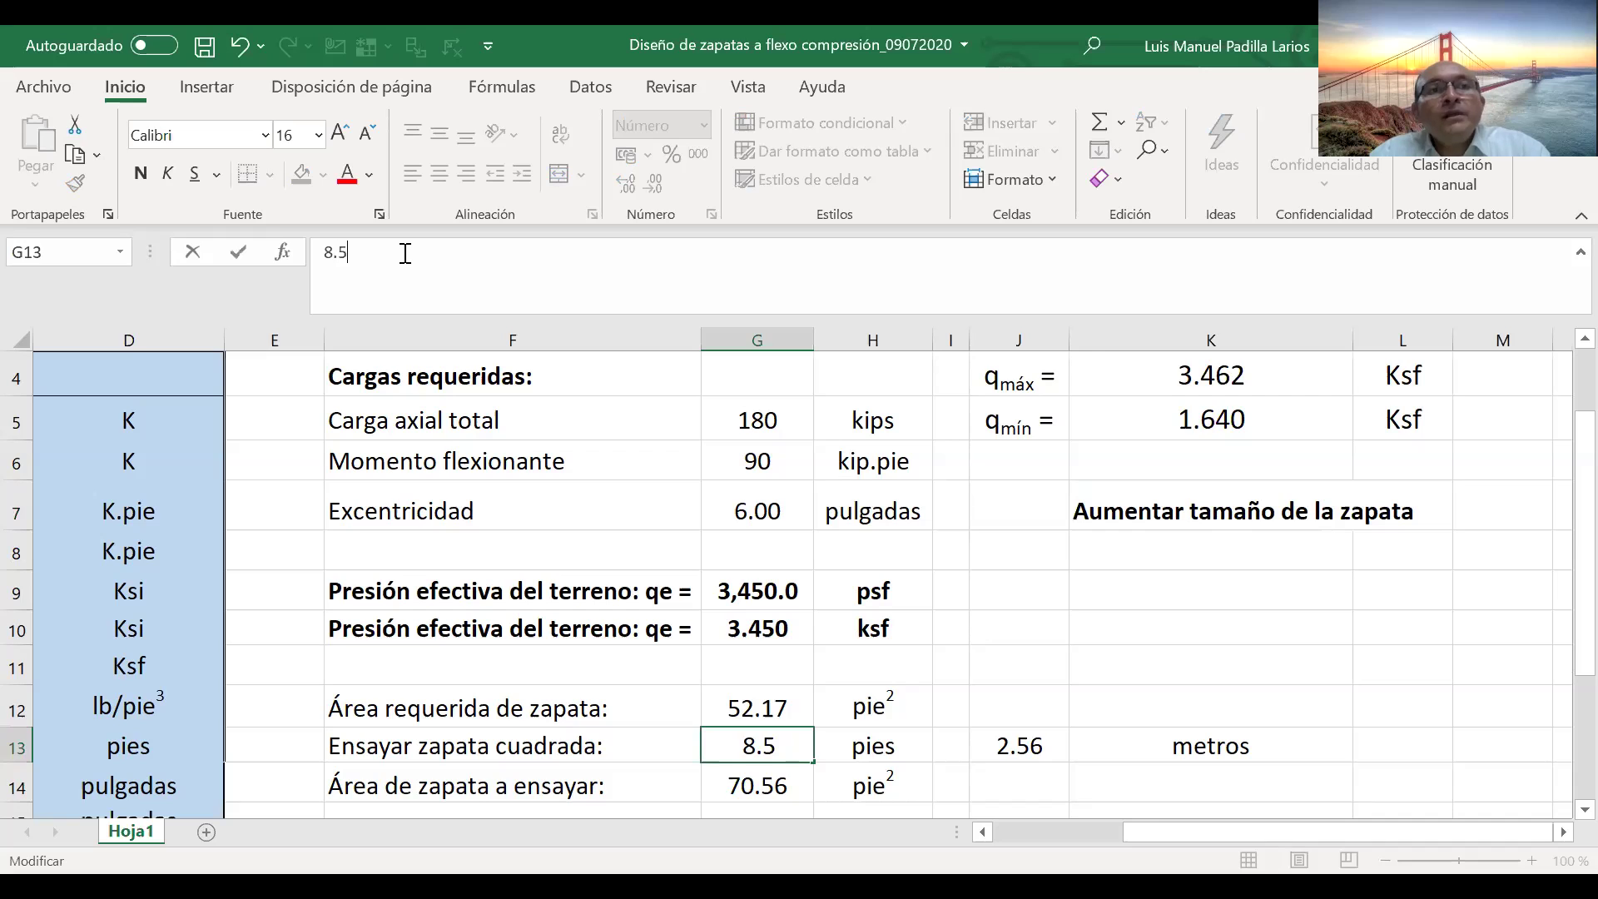
pyautogui.press('Return')
pyautogui.press('Up')
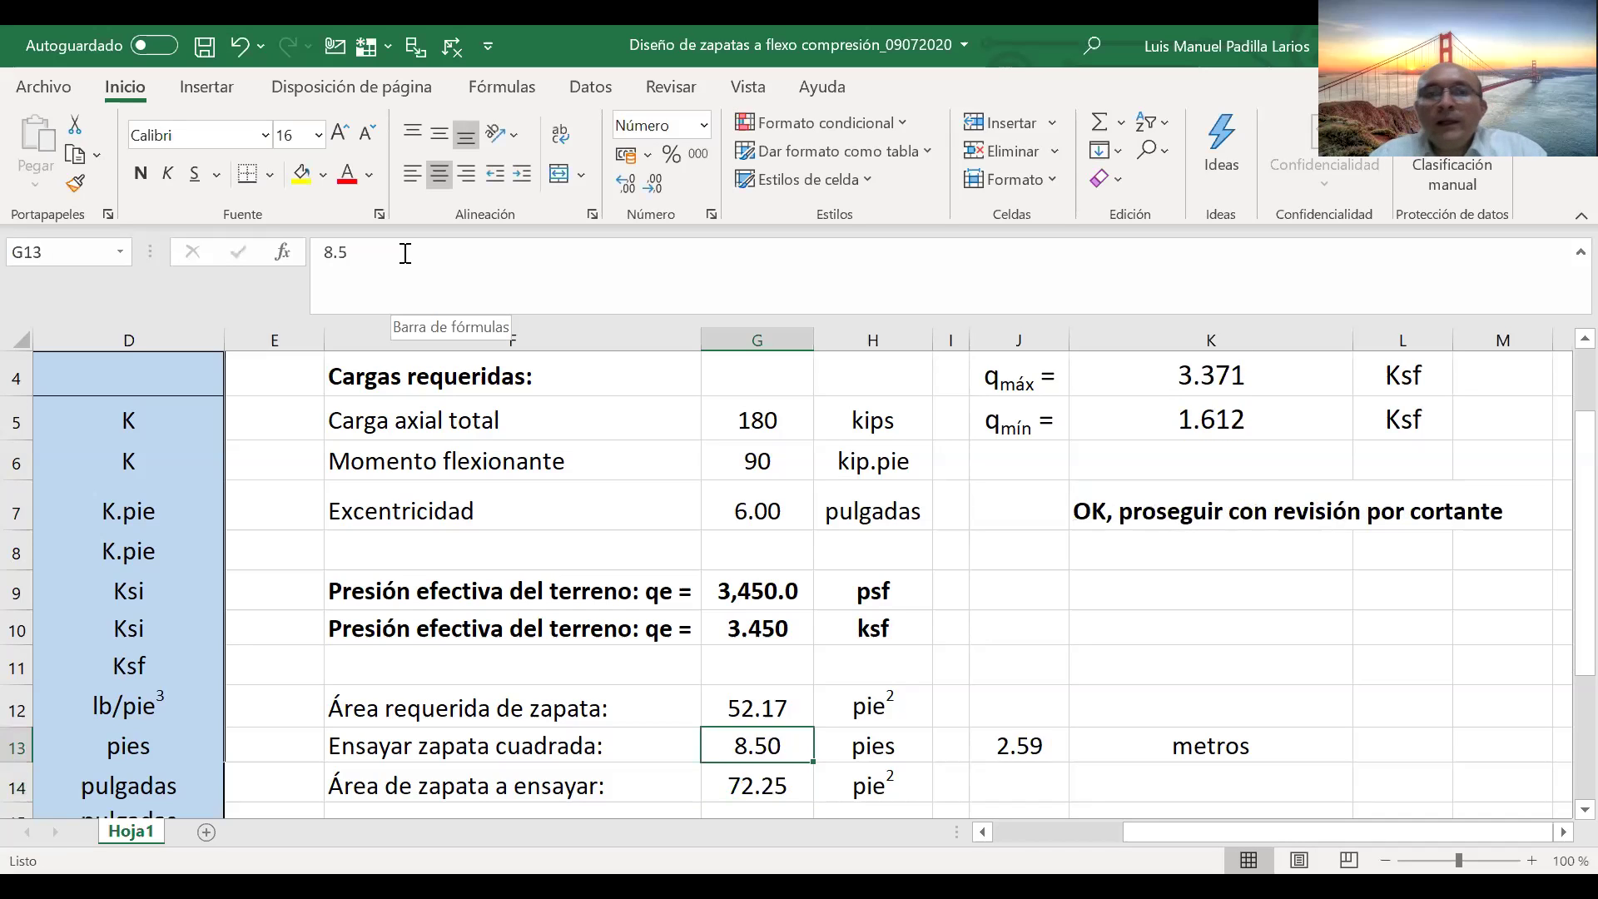
# - Review the trial footing side in G13 alongside the size verdict and its condition formula in K7
pyautogui.moveTo(782, 784); pyautogui.dragTo(782, 735)
pyautogui.click(783, 735)
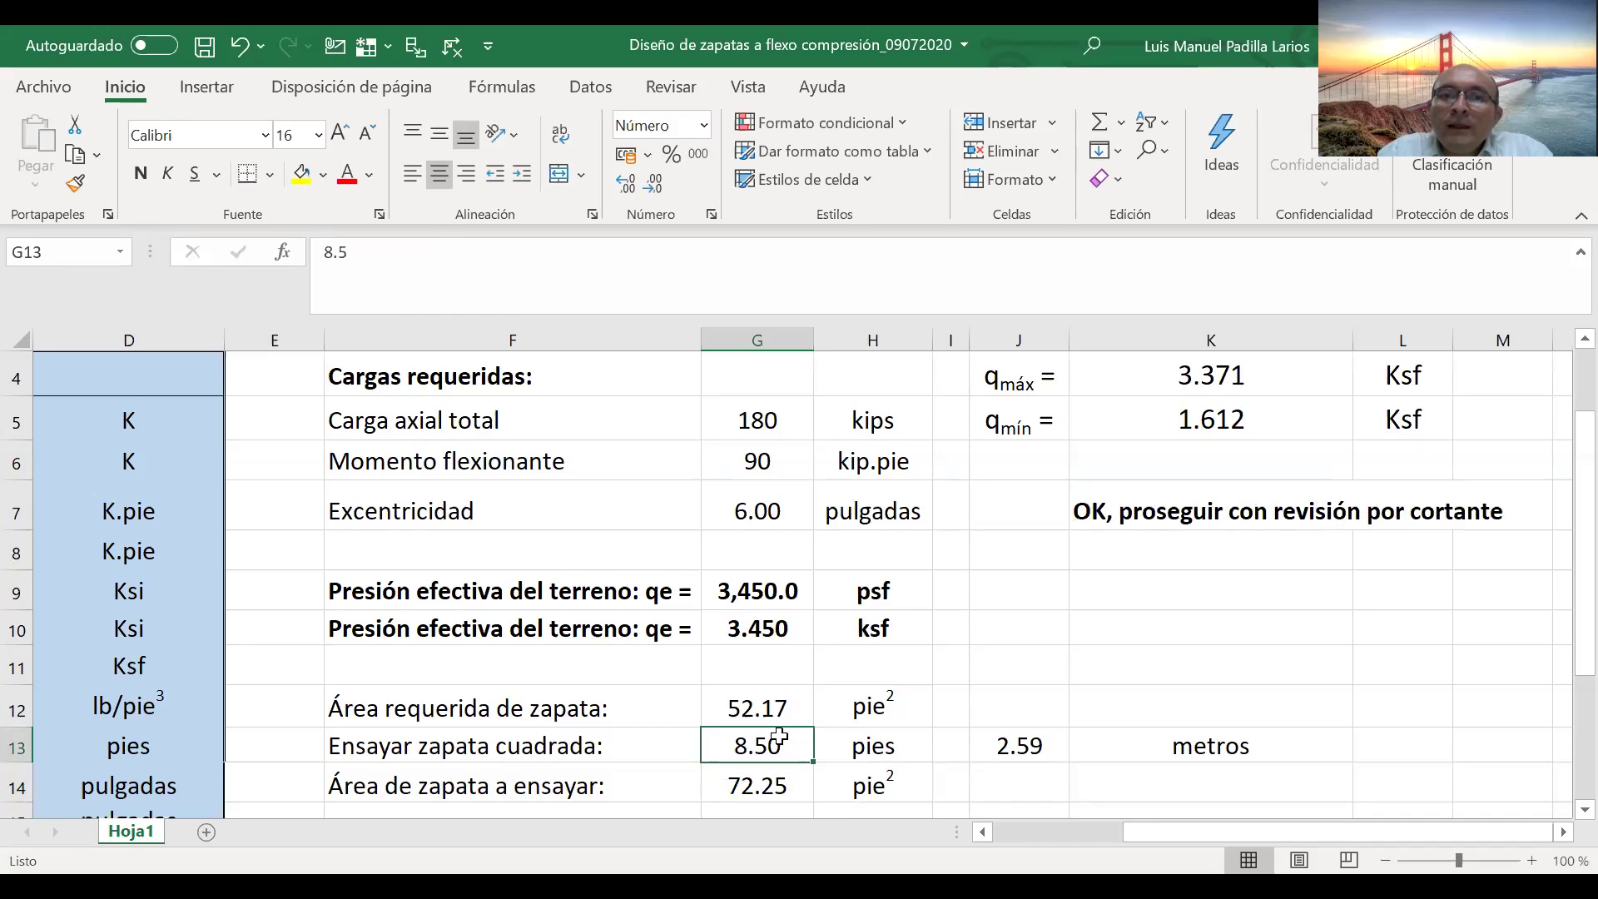
pyautogui.click(1186, 505)
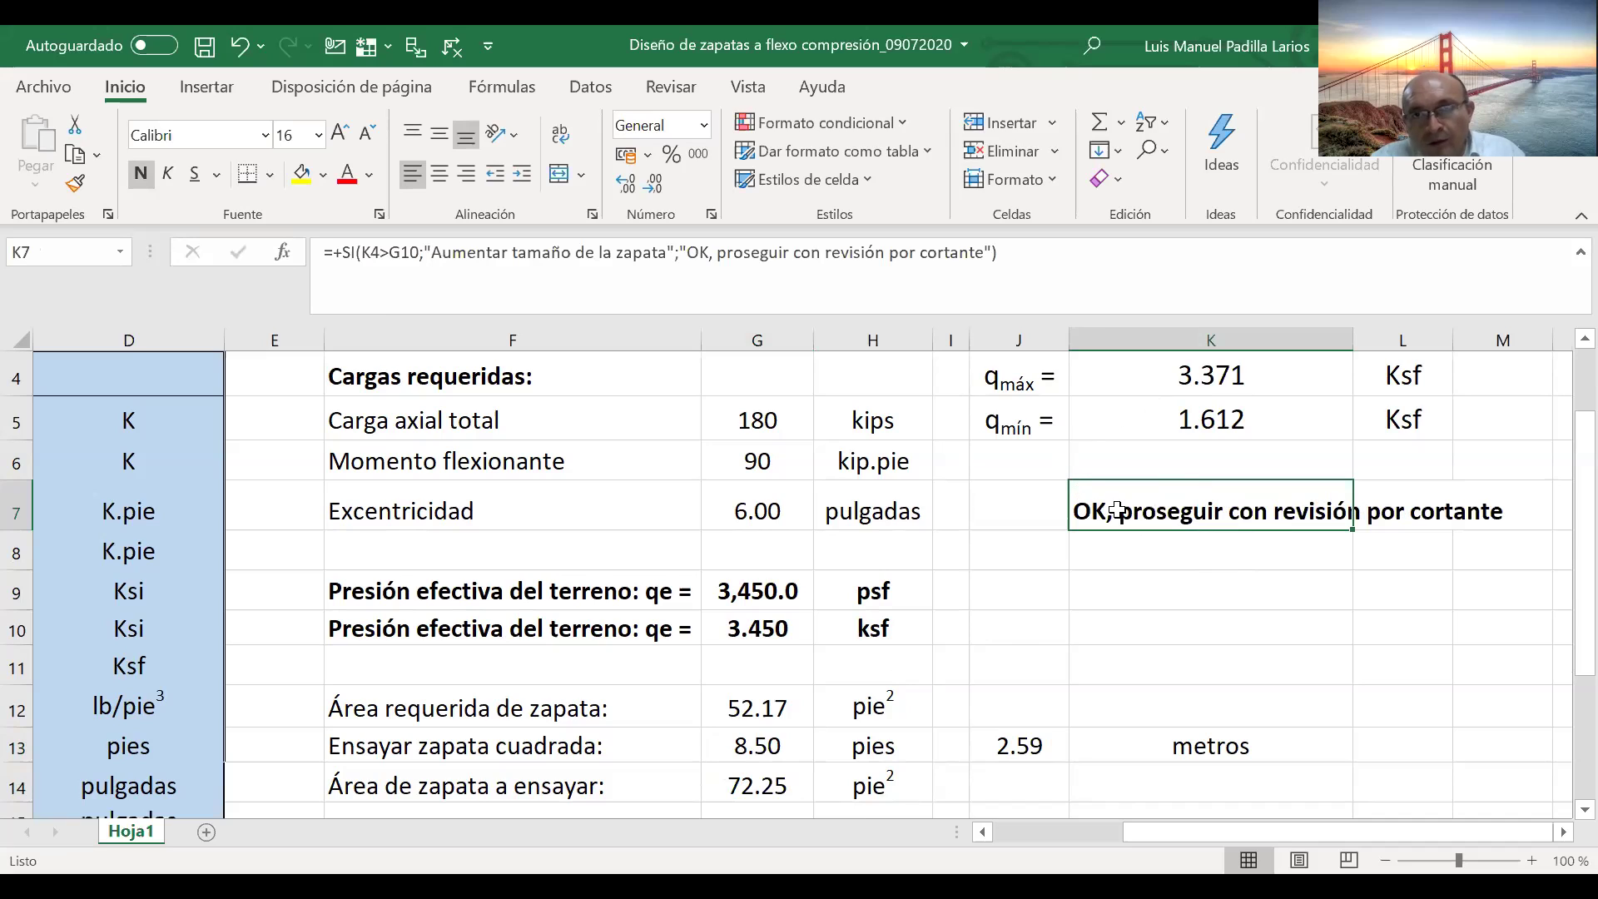
pyautogui.click(1181, 547)
pyautogui.click(1148, 519)
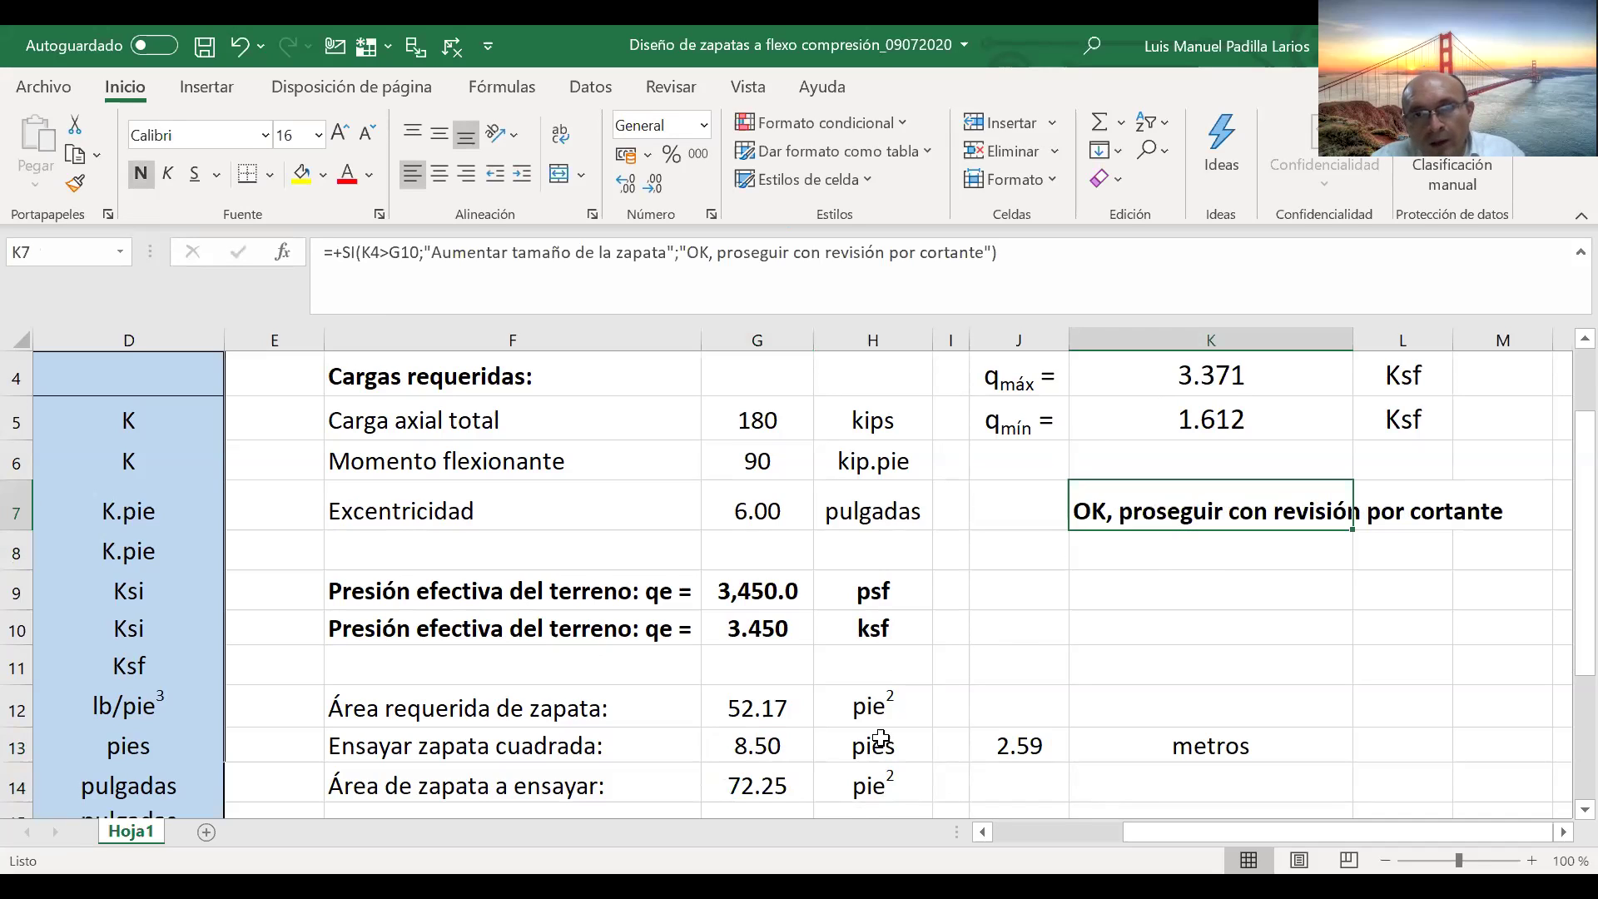
pyautogui.click(774, 745)
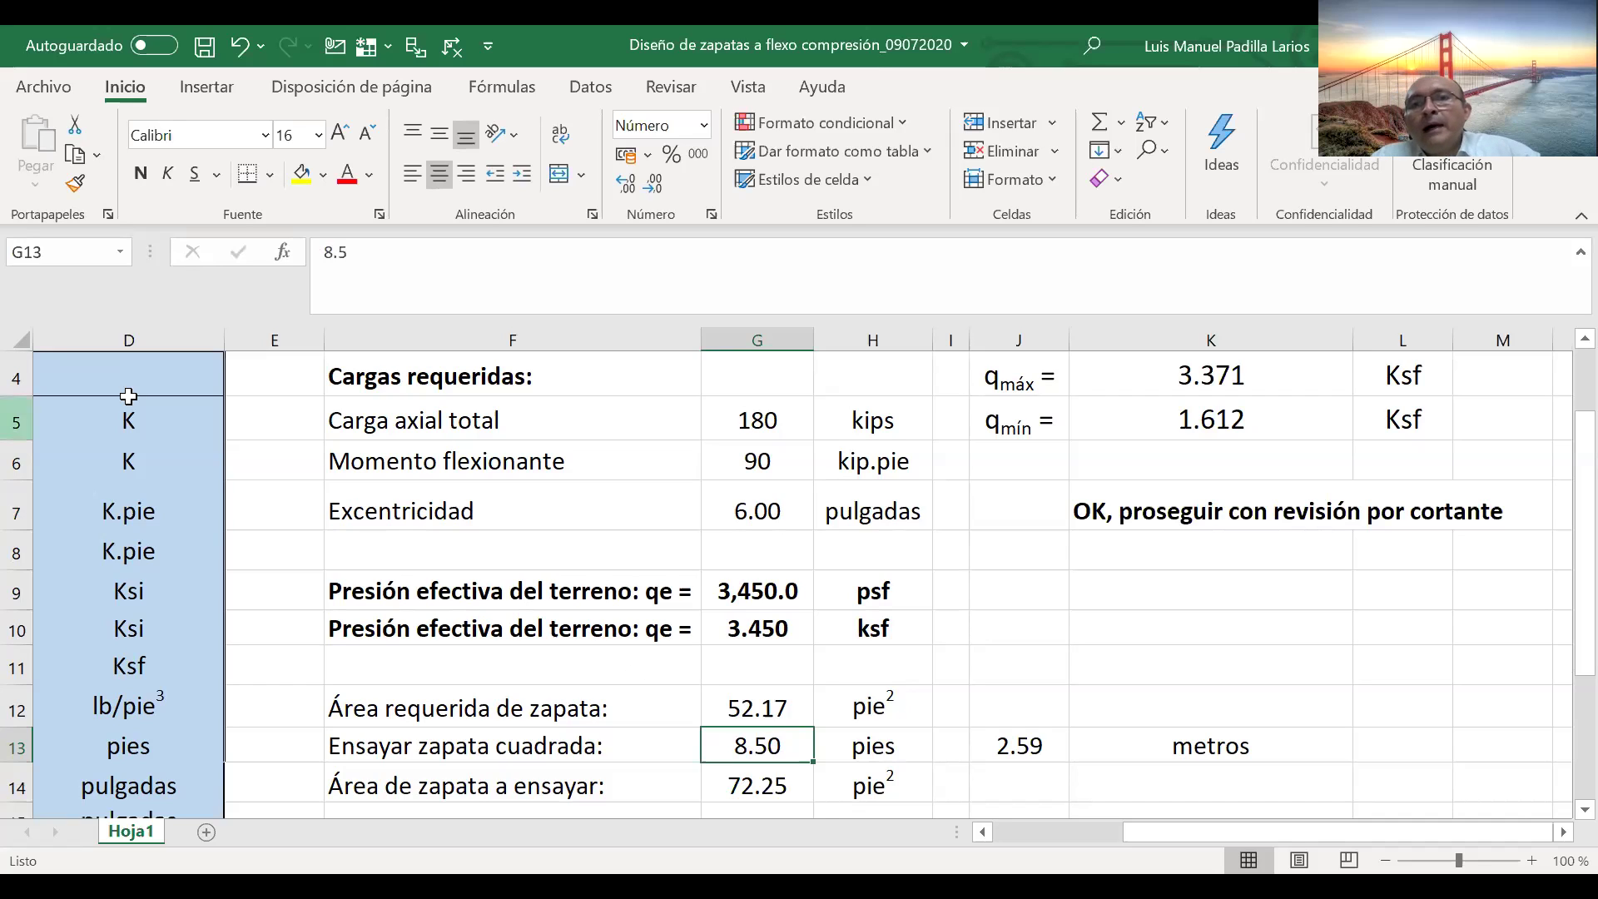
pyautogui.click(1212, 498)
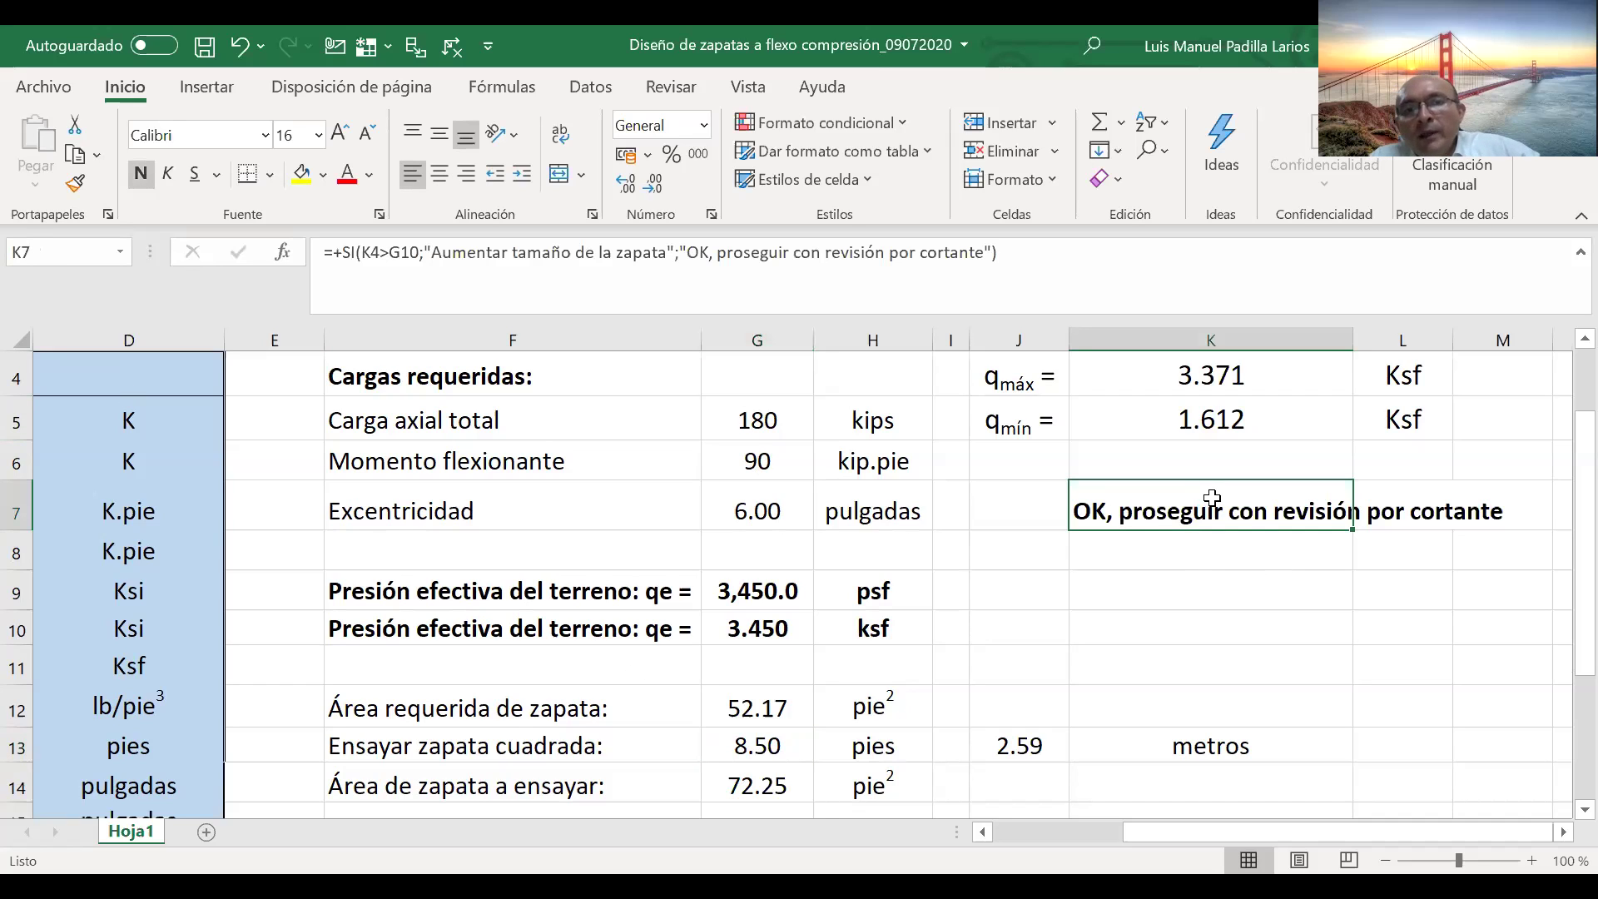
pyautogui.click(760, 743)
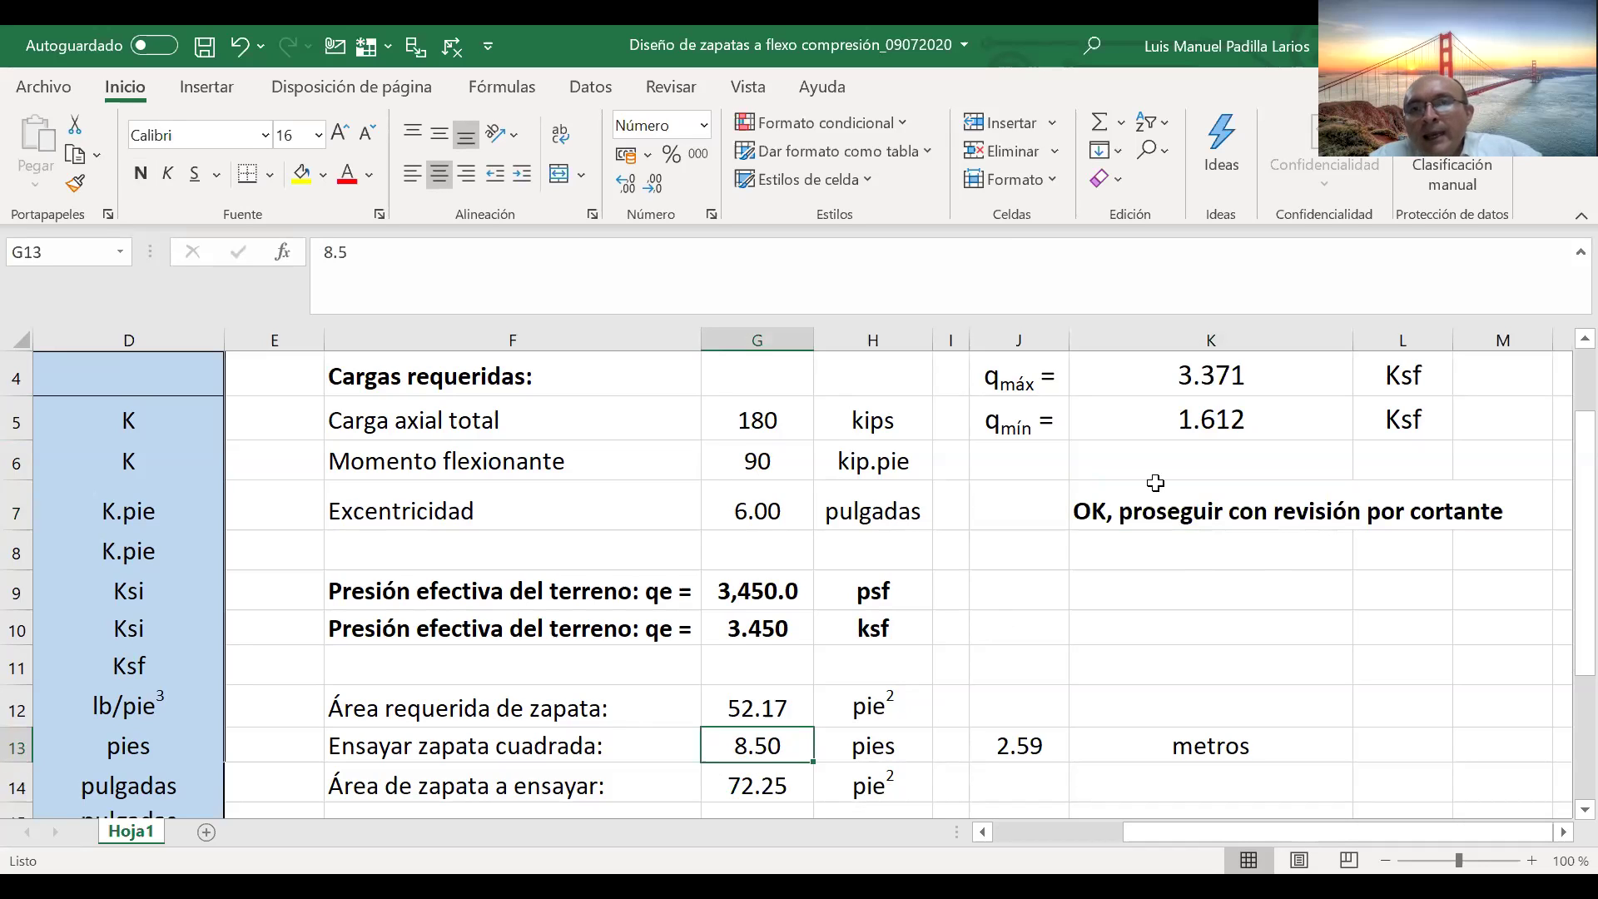
pyautogui.click(1170, 507)
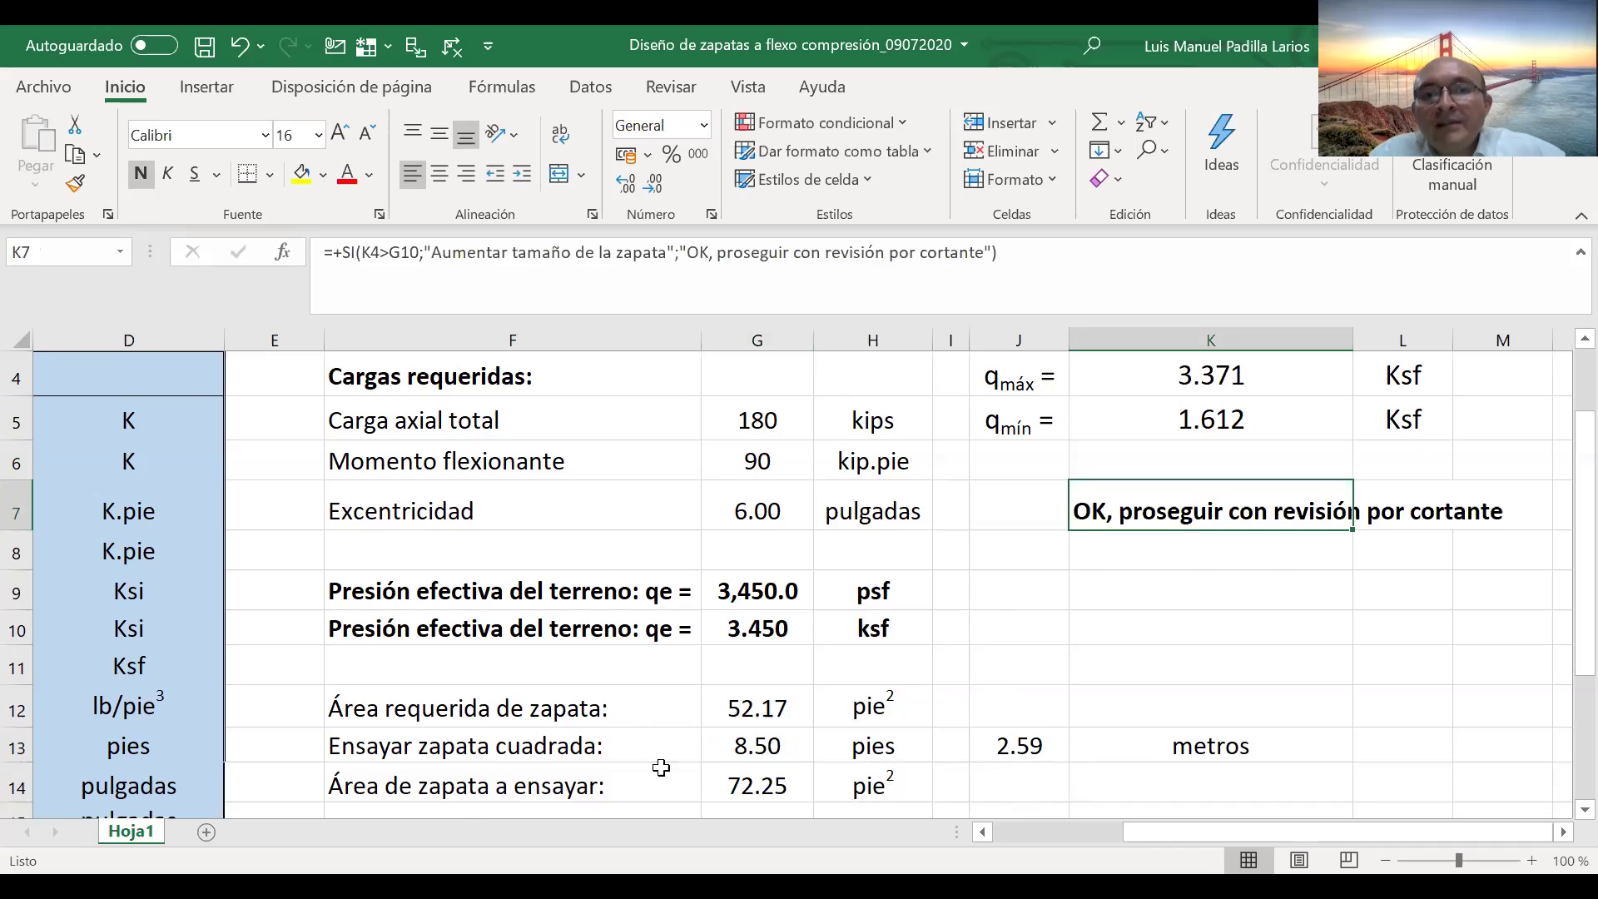
# - Try a footing side of 9 pies in G13 and look at its conversion to metres in J13
pyautogui.click(768, 743)
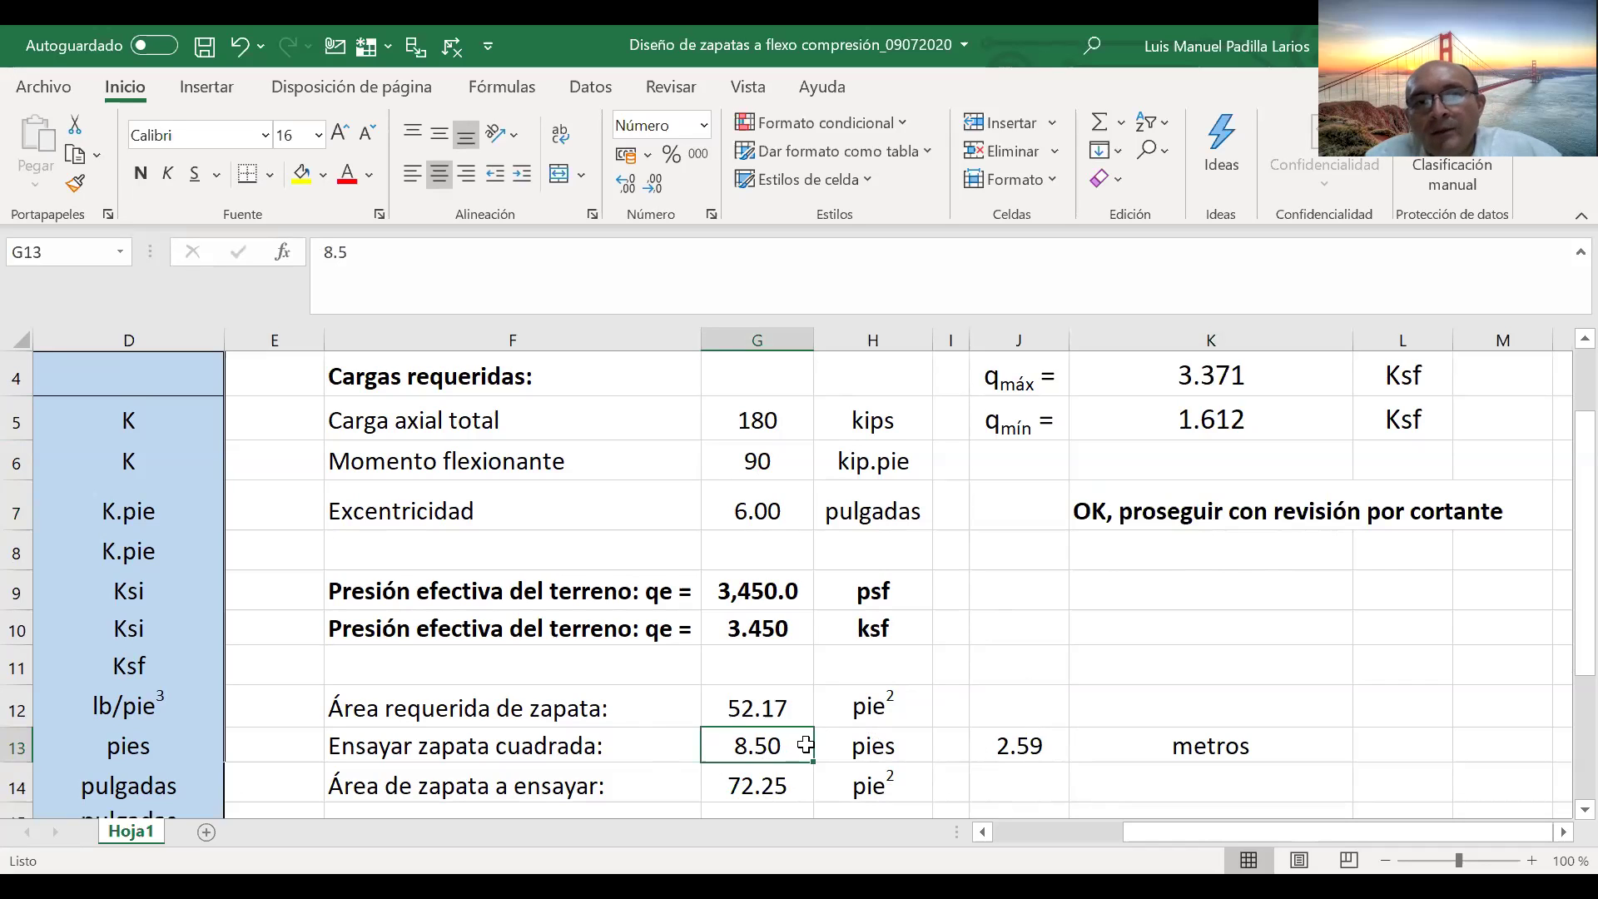
pyautogui.write('9')
pyautogui.press('Return')
pyautogui.press('Up')
pyautogui.press('Right')
pyautogui.press('Right')
pyautogui.press('Right')
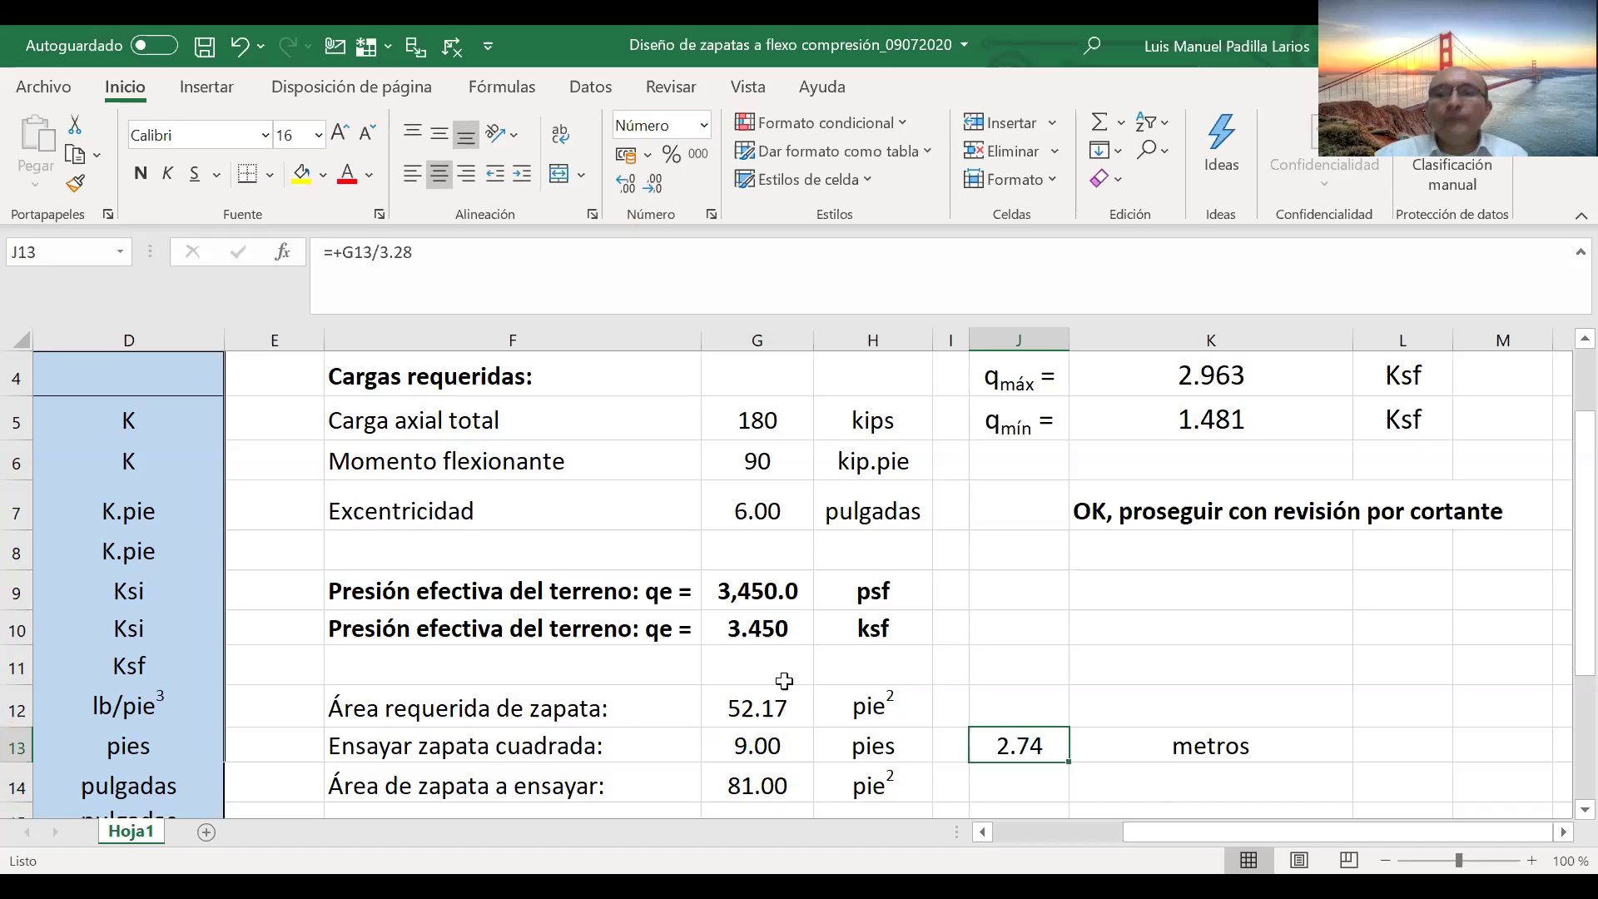
# - Return the trial square footing side in G13 to 8.50 pies
pyautogui.press('Left')
pyautogui.press('Left')
pyautogui.press('Left')
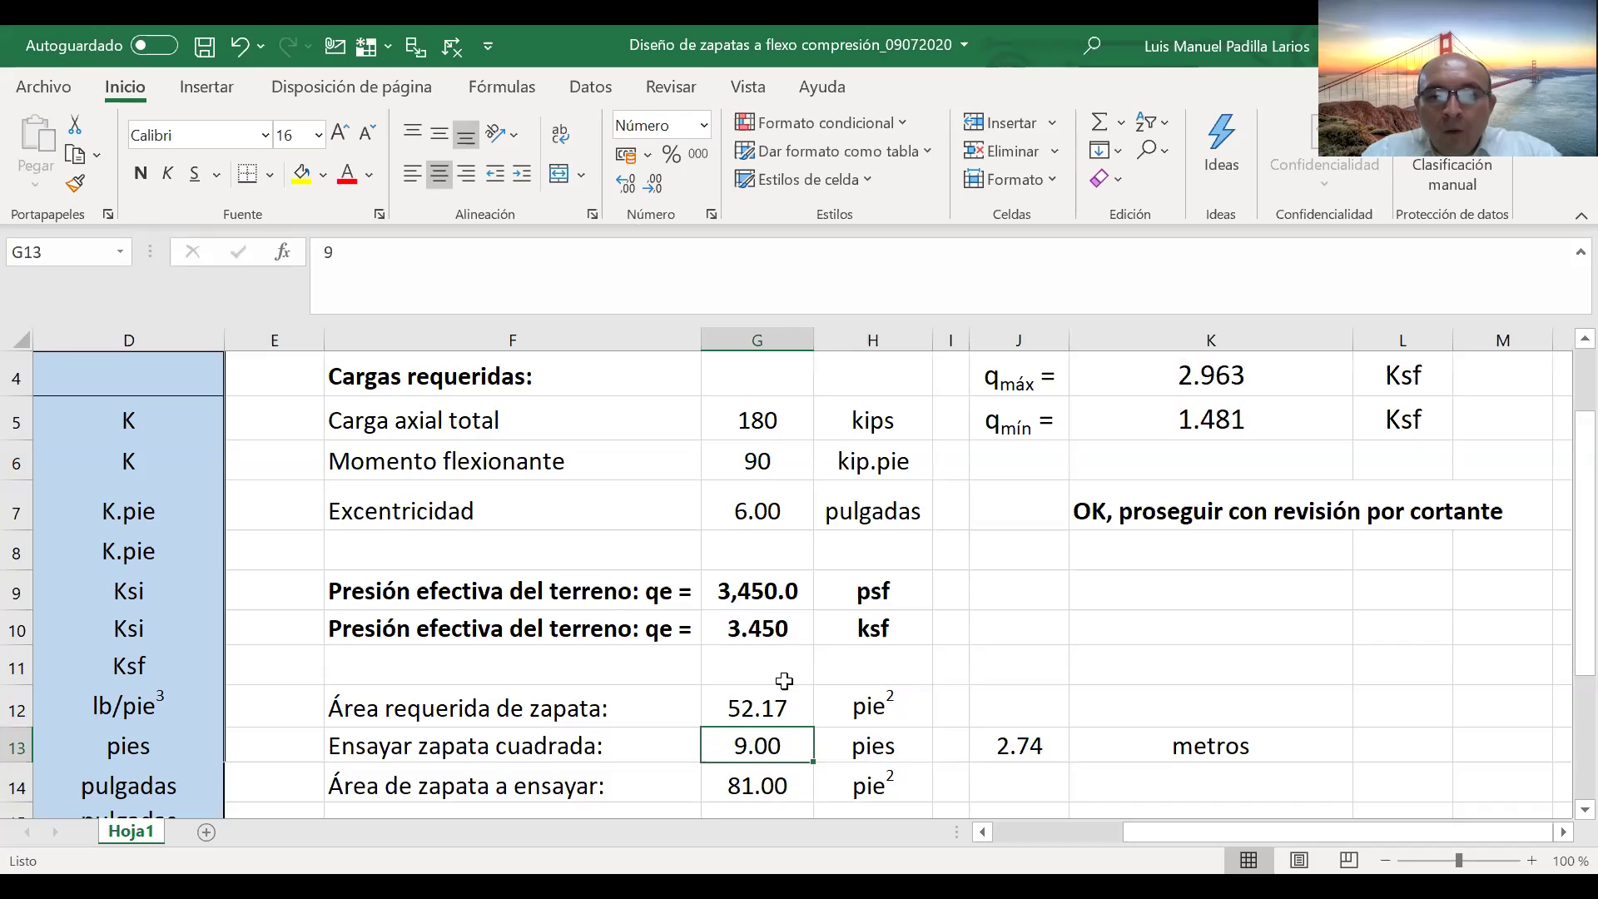
pyautogui.write('8.59')
pyautogui.press('BackSpace')
pyautogui.write('0')
pyautogui.press('Return')
pyautogui.press('Up')
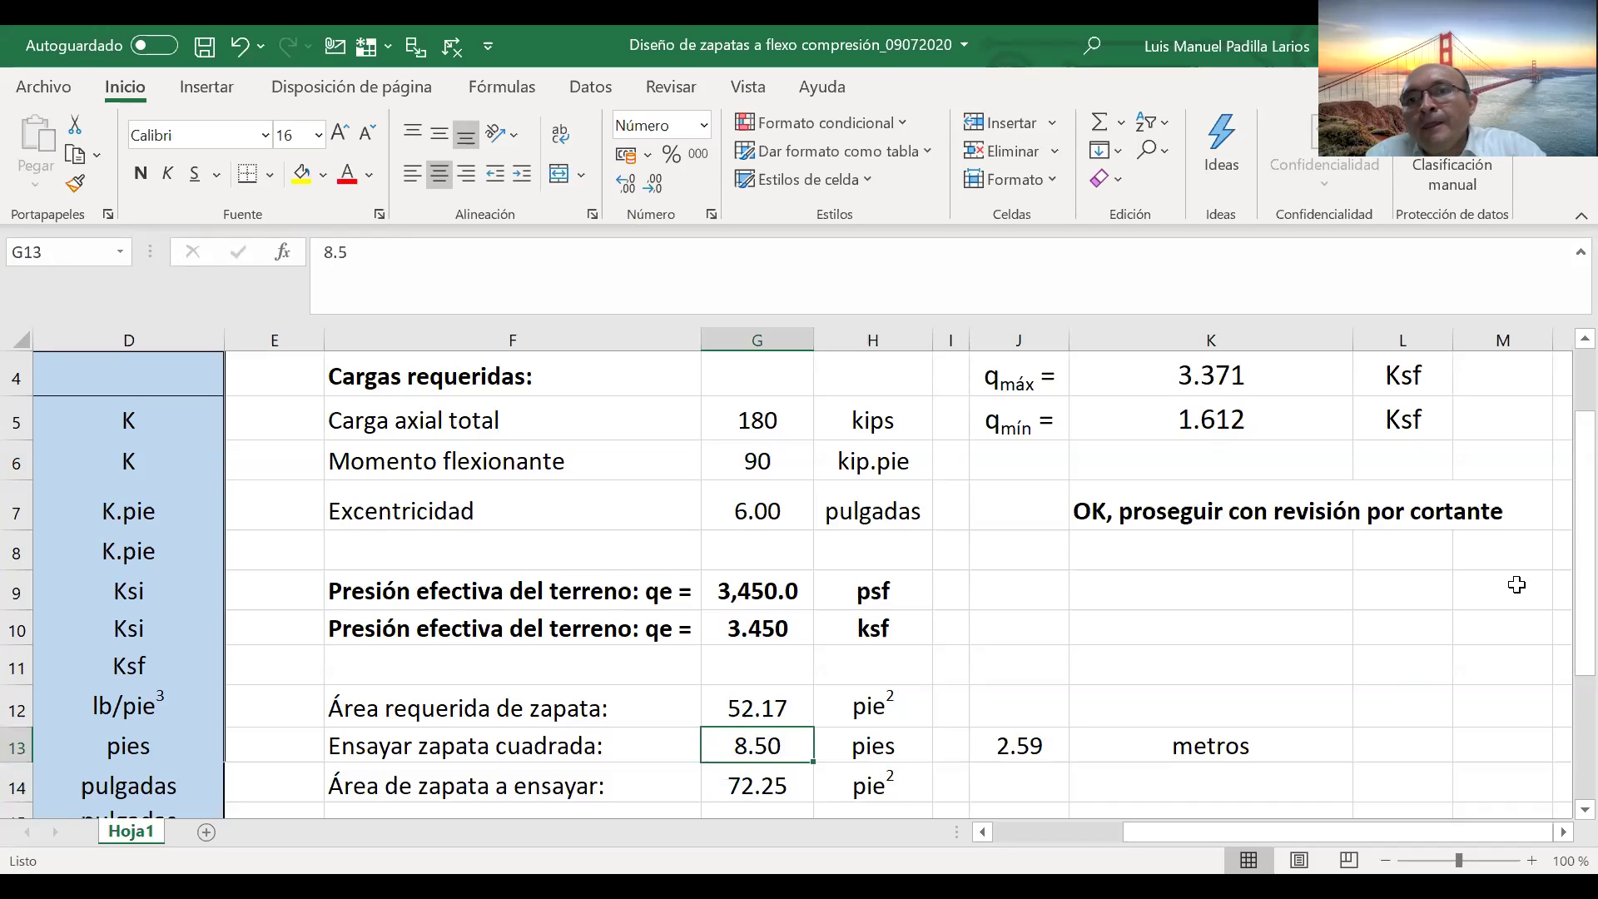
# - Check the K7 verdict and compare qmáx in K4 with the effective soil pressure in G10
pyautogui.click(1175, 525)
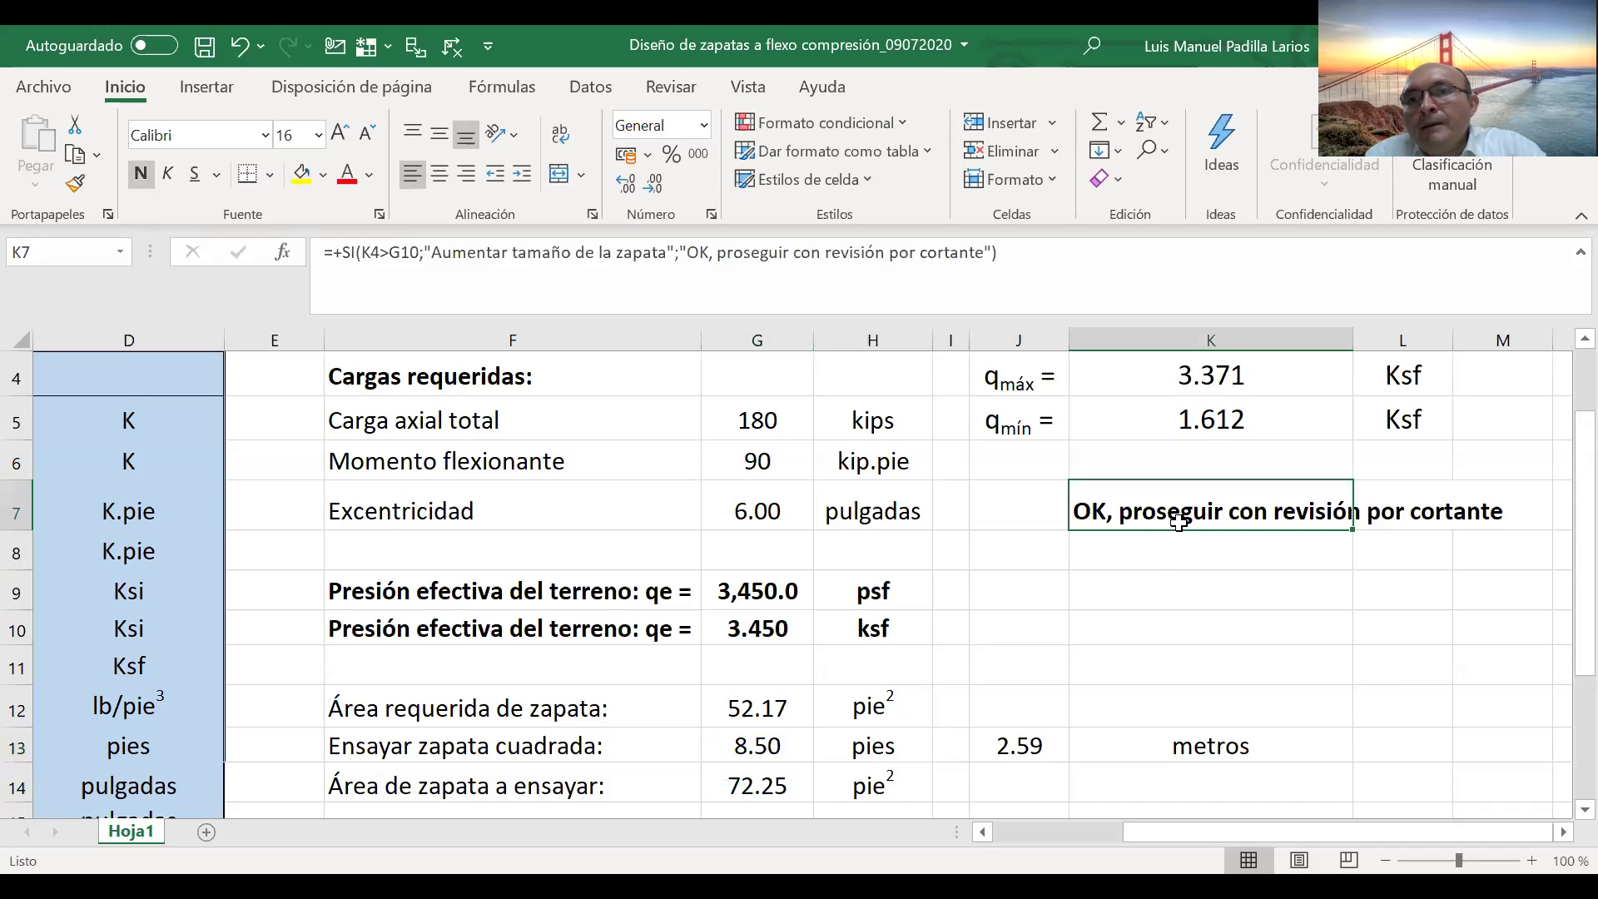
pyautogui.click(1291, 540)
pyautogui.click(1303, 527)
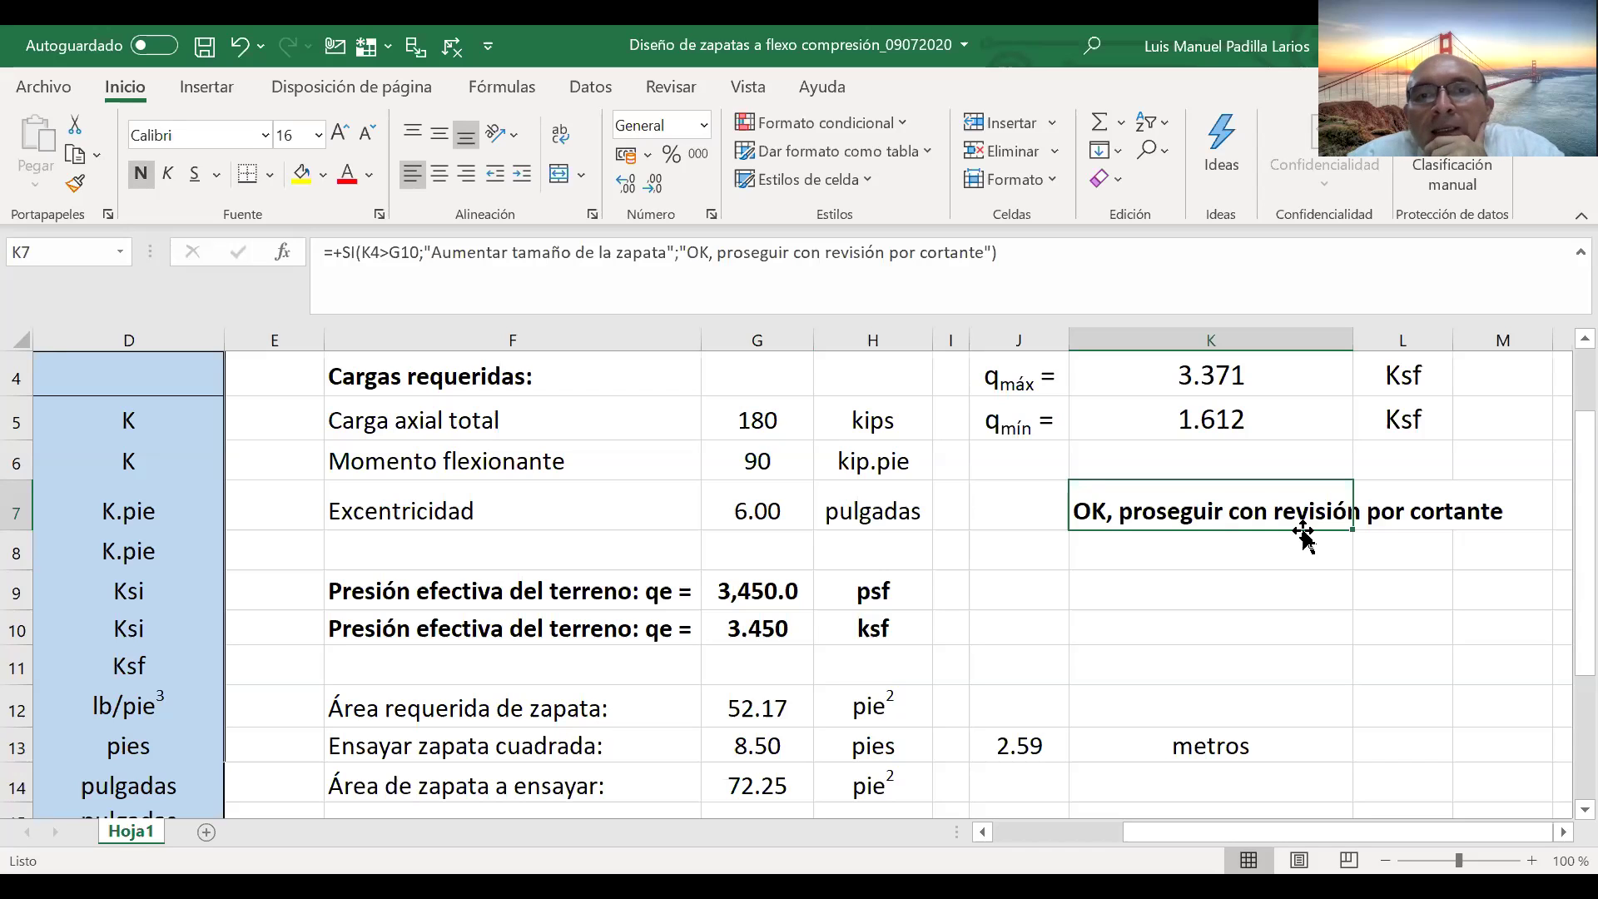
pyautogui.scroll(1, 1295, 478)
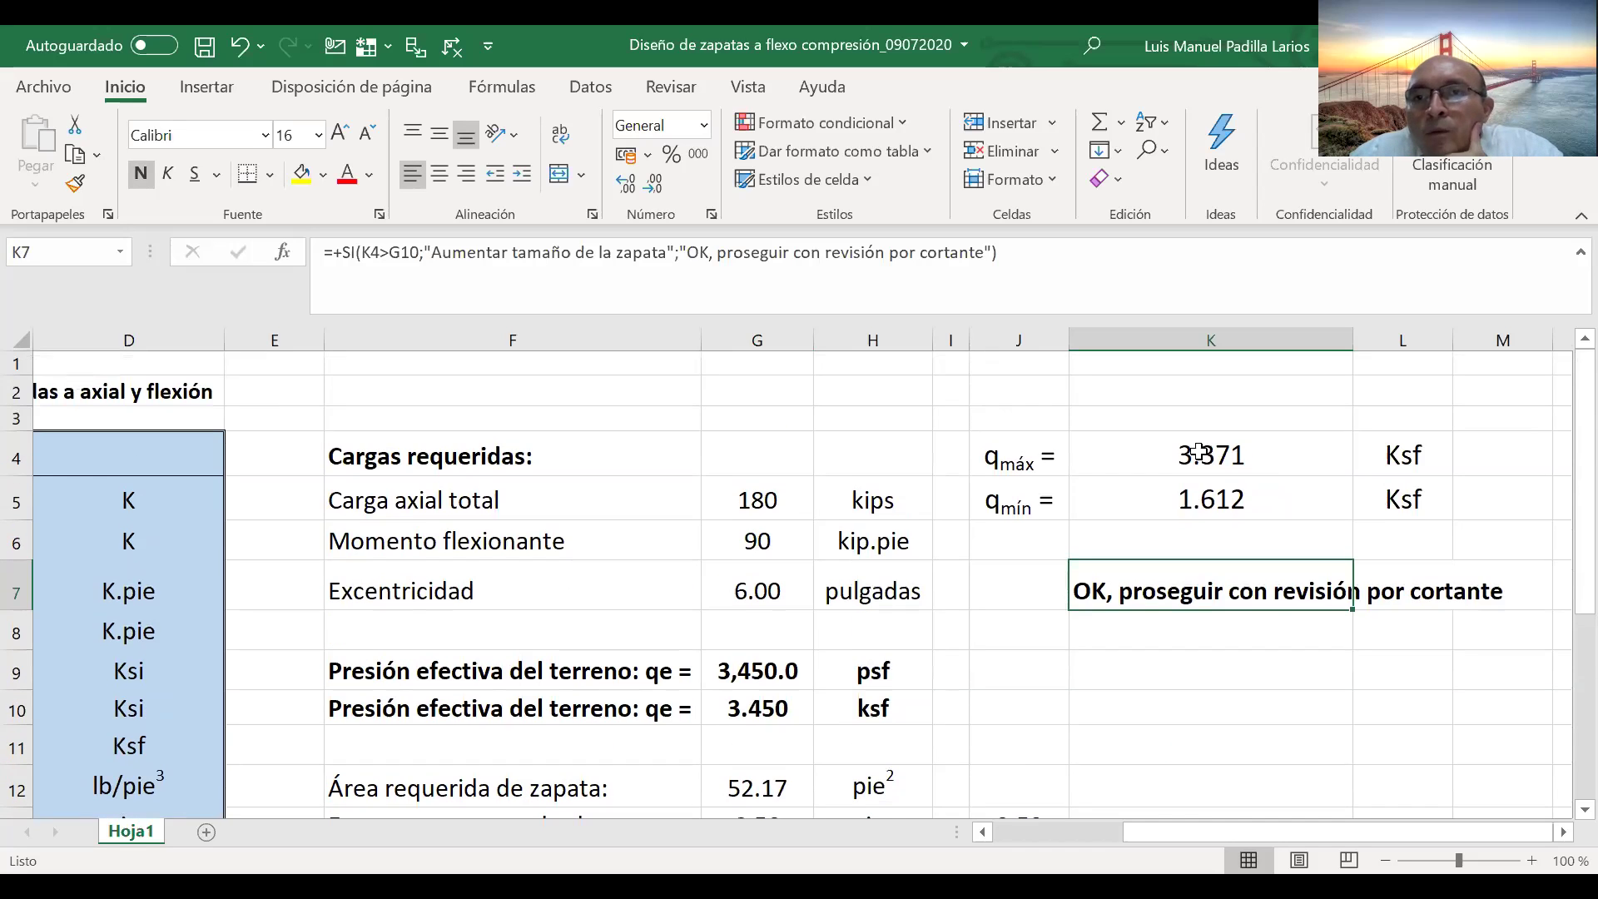
pyautogui.click(1203, 452)
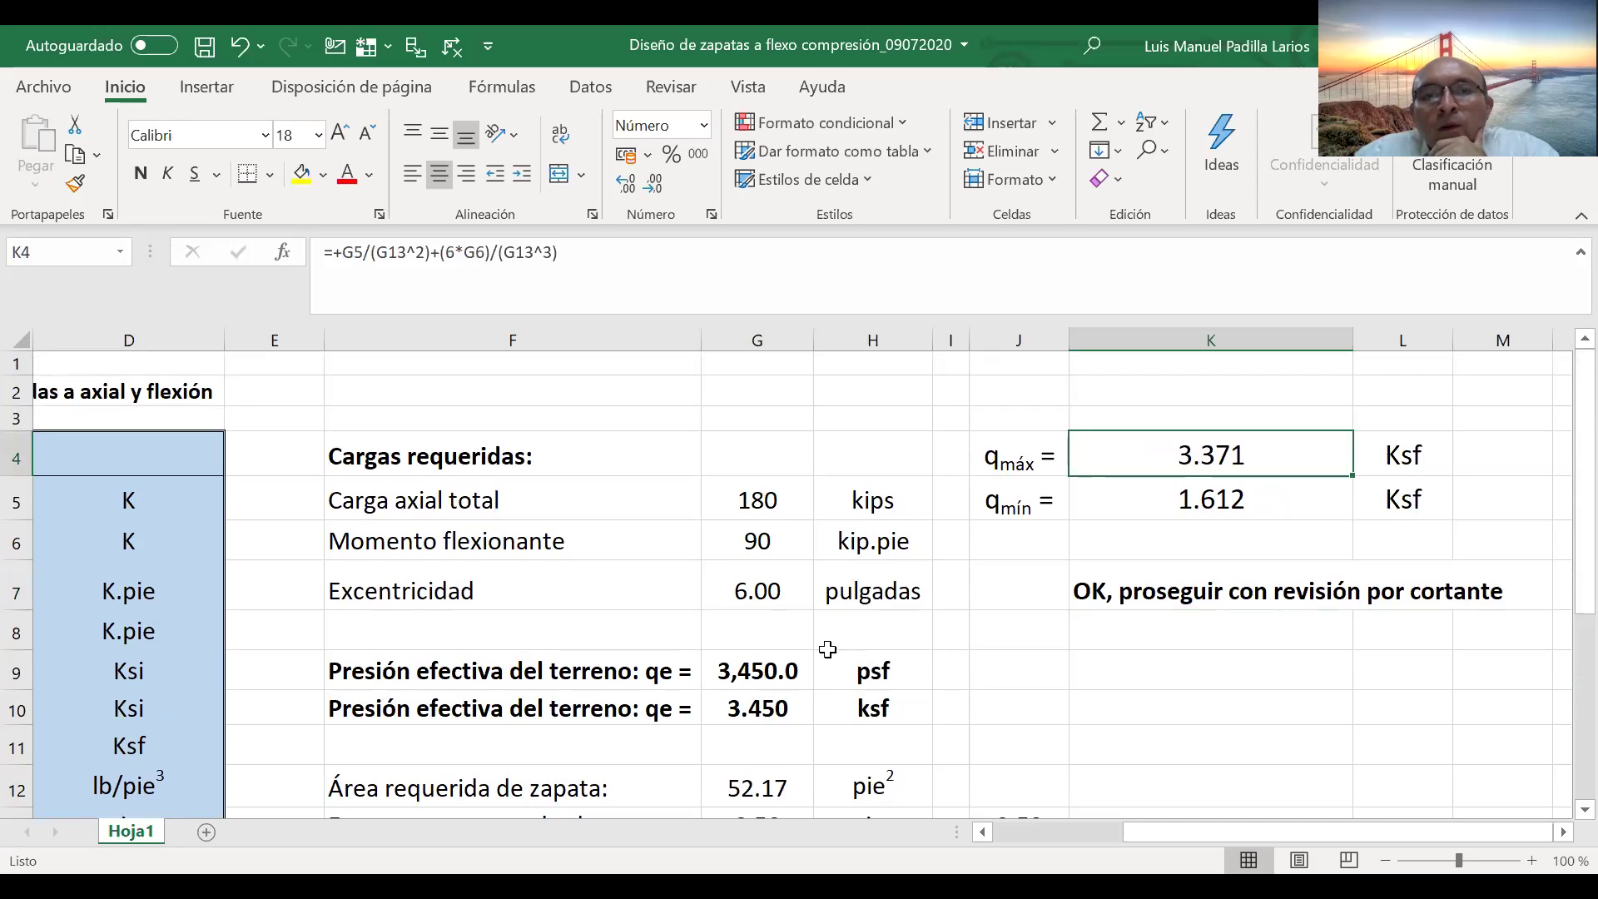
pyautogui.click(769, 714)
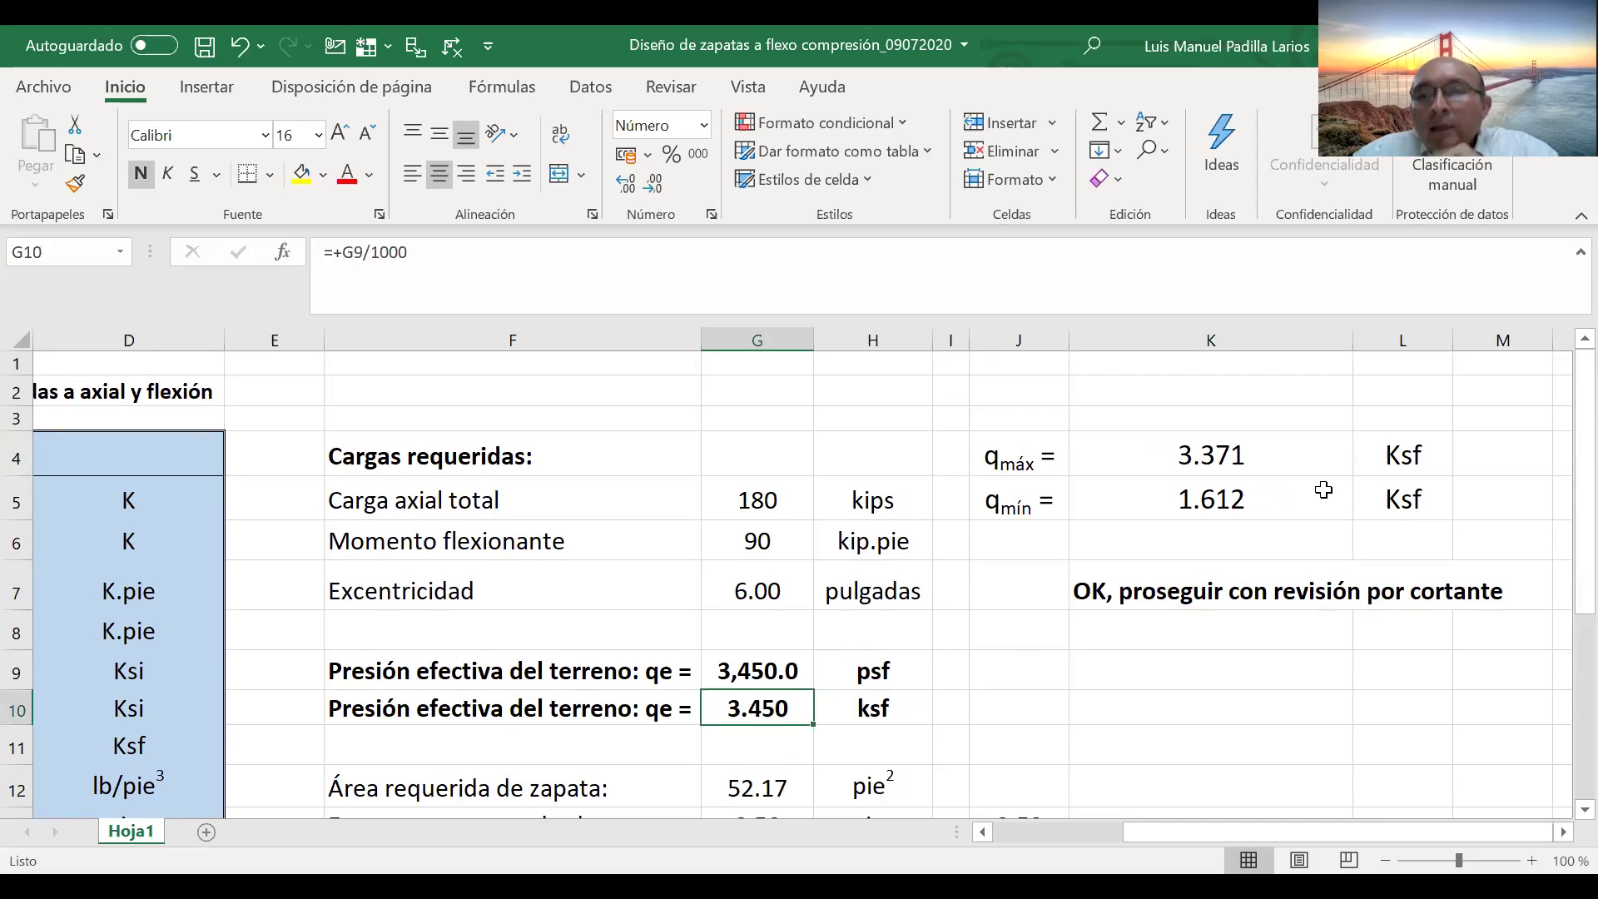
pyautogui.click(1241, 453)
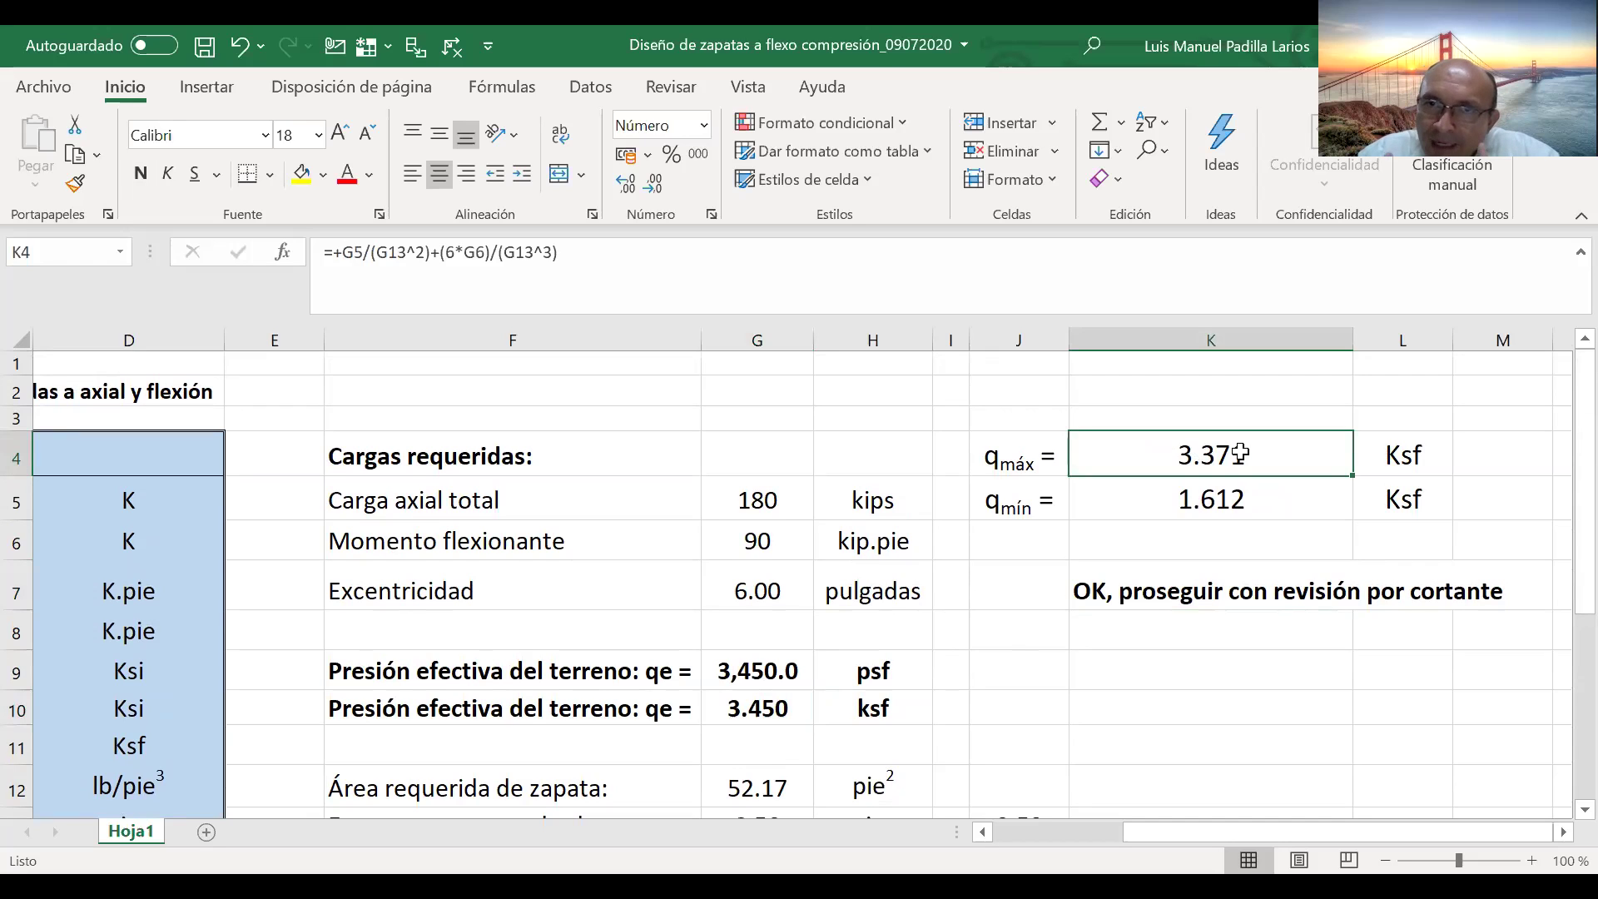
# - Go through the design parameters in column C down to the assumed footing thickness in C16, then bring the K7 verdict back into view
pyautogui.press('Left')
pyautogui.press('Left')
pyautogui.press('Left')
pyautogui.press('Left')
pyautogui.press('Left')
pyautogui.press('Left')
pyautogui.press('Left')
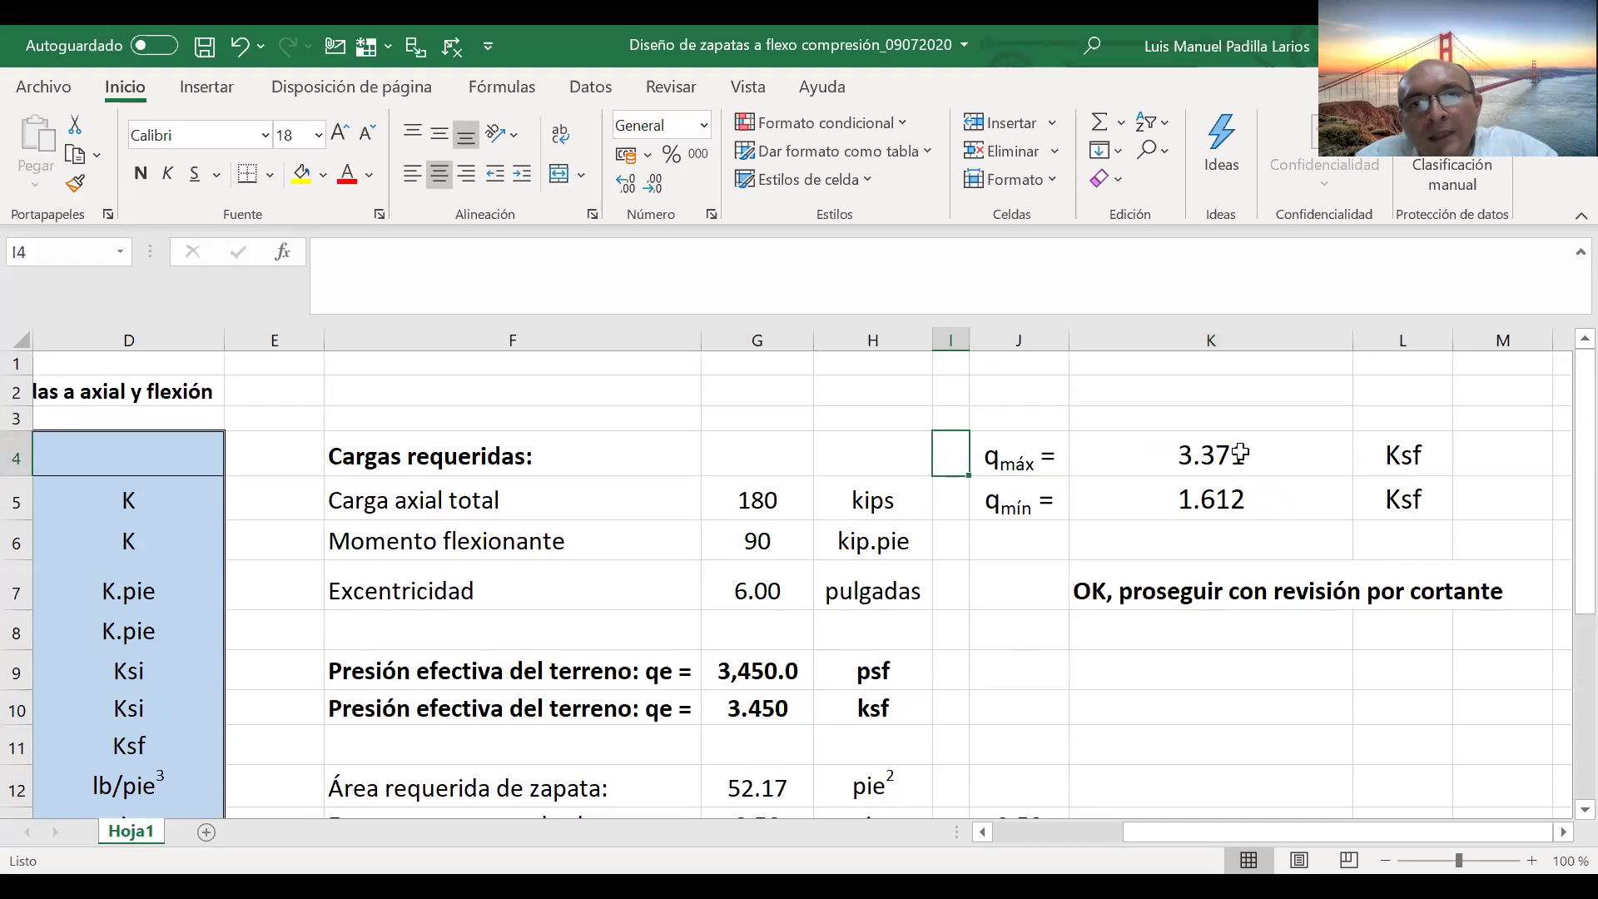
pyautogui.press('Right')
pyautogui.press('Down')
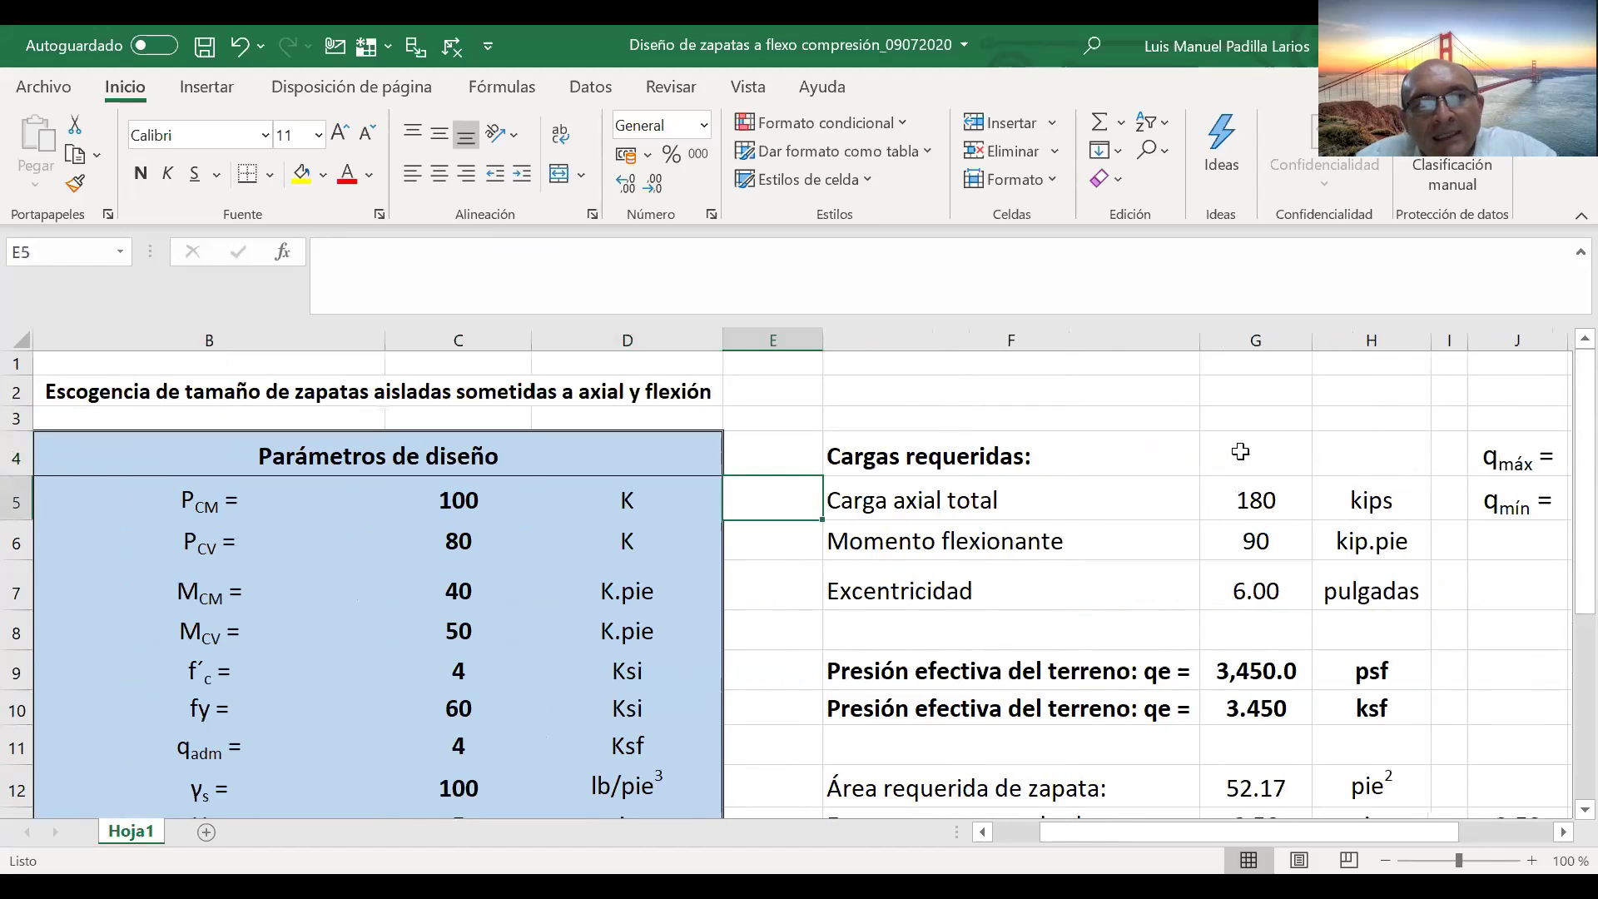
pyautogui.press('Left')
pyautogui.press('Left')
pyautogui.press('Down')
pyautogui.press('Down')
pyautogui.press('Down')
pyautogui.press('Down')
pyautogui.press('Down')
pyautogui.press('Down')
pyautogui.press('Down')
pyautogui.press('Down')
pyautogui.press('Down')
pyautogui.press('Down')
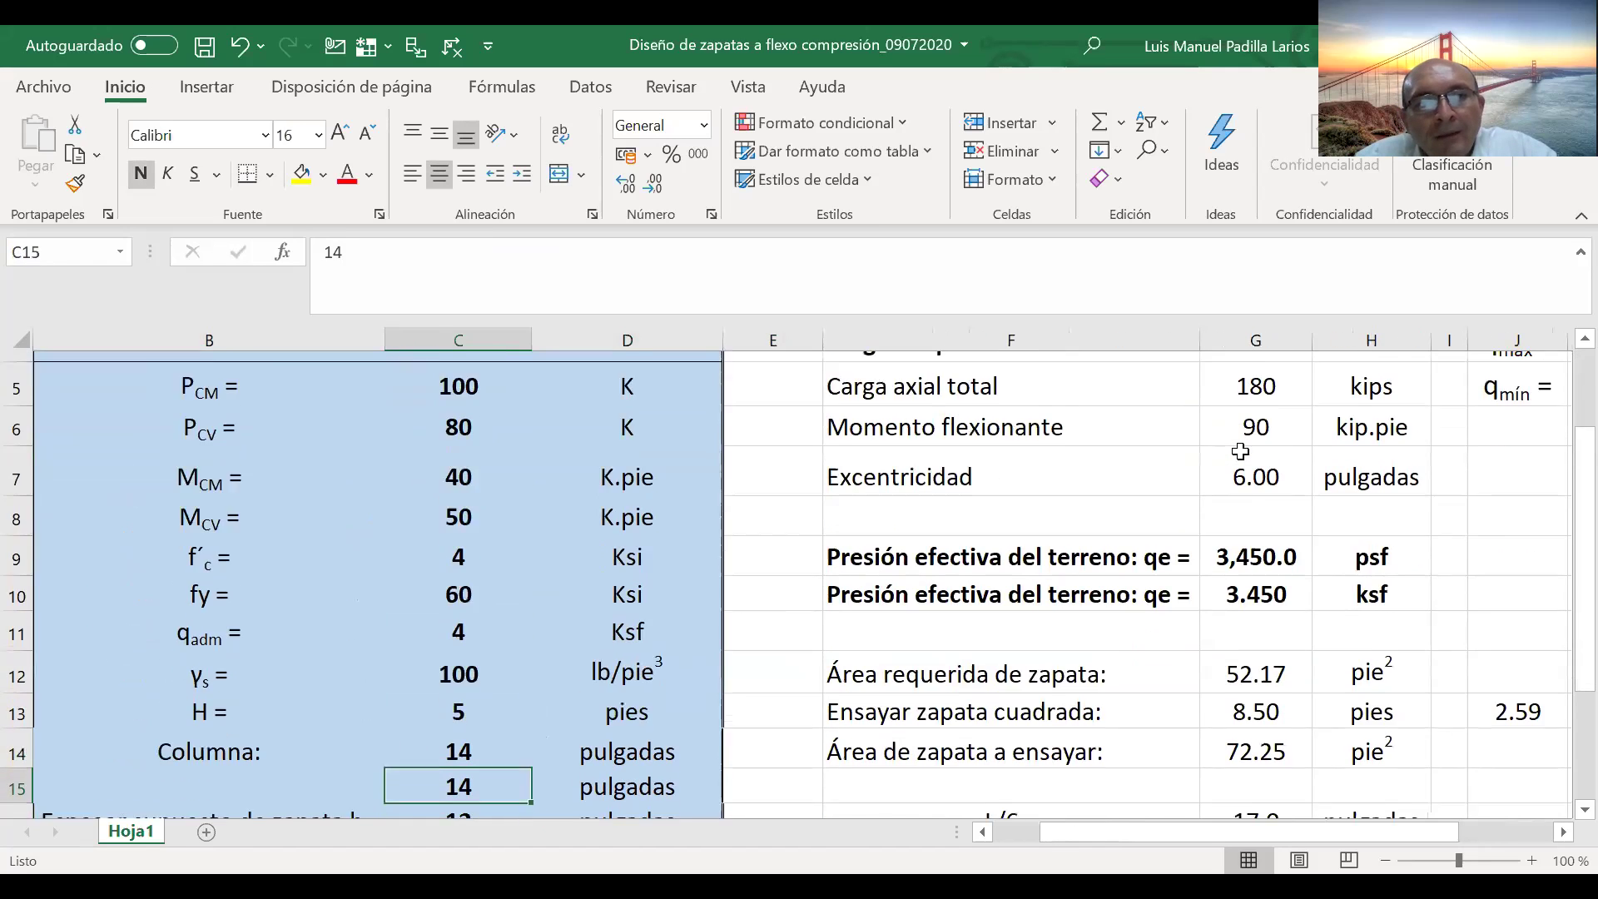
pyautogui.press('Down')
pyautogui.press('Up')
pyautogui.press('Down')
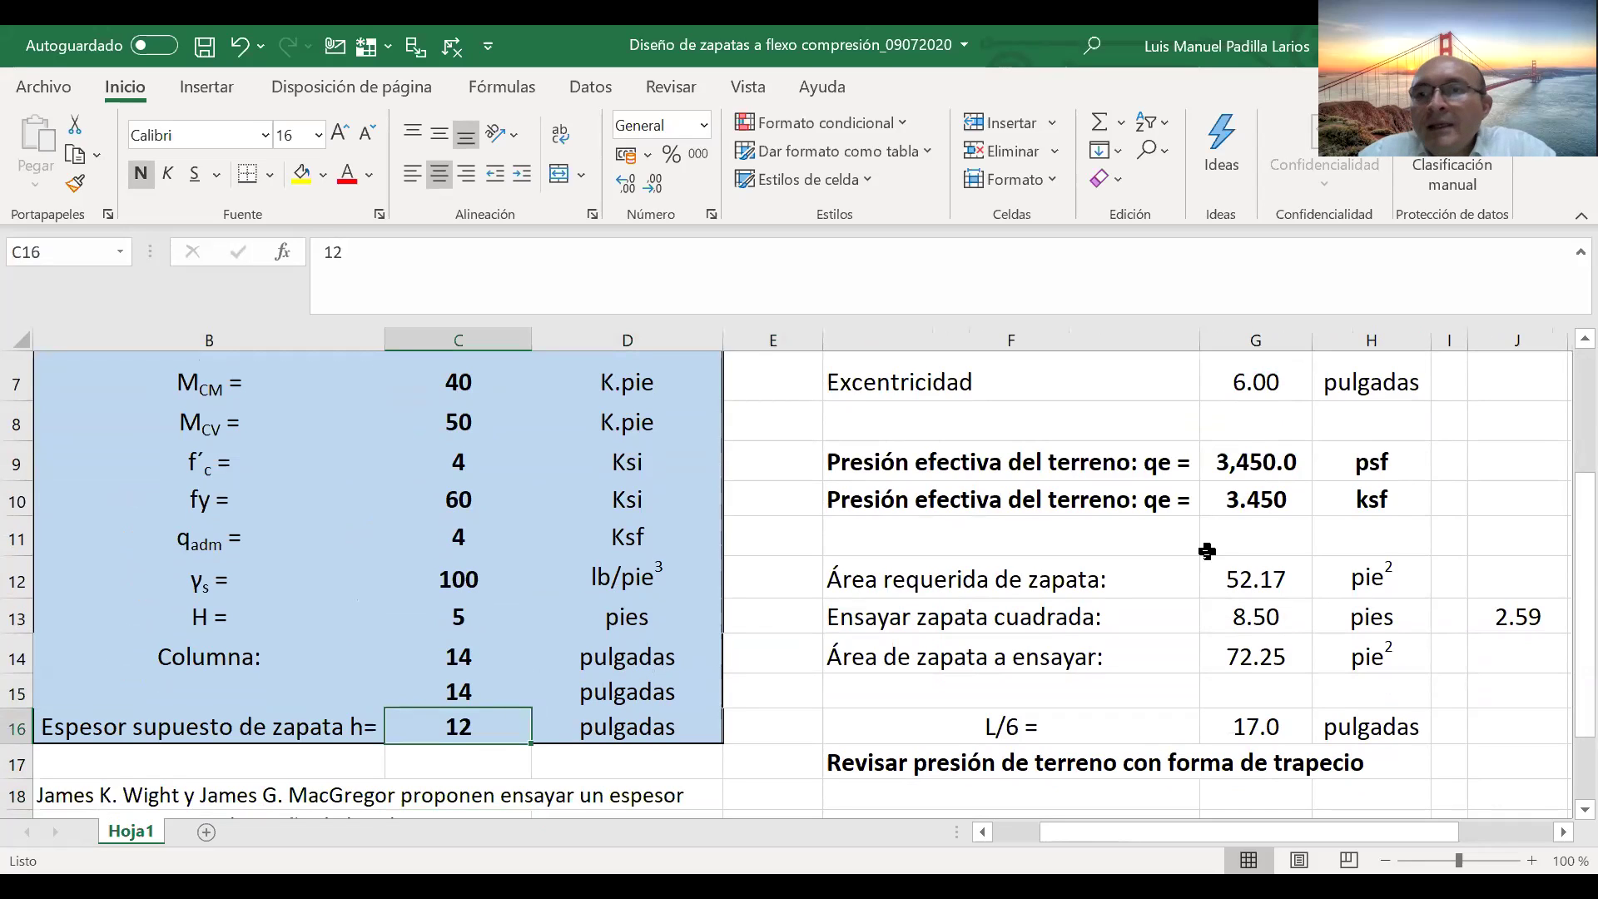
pyautogui.click(1562, 831)
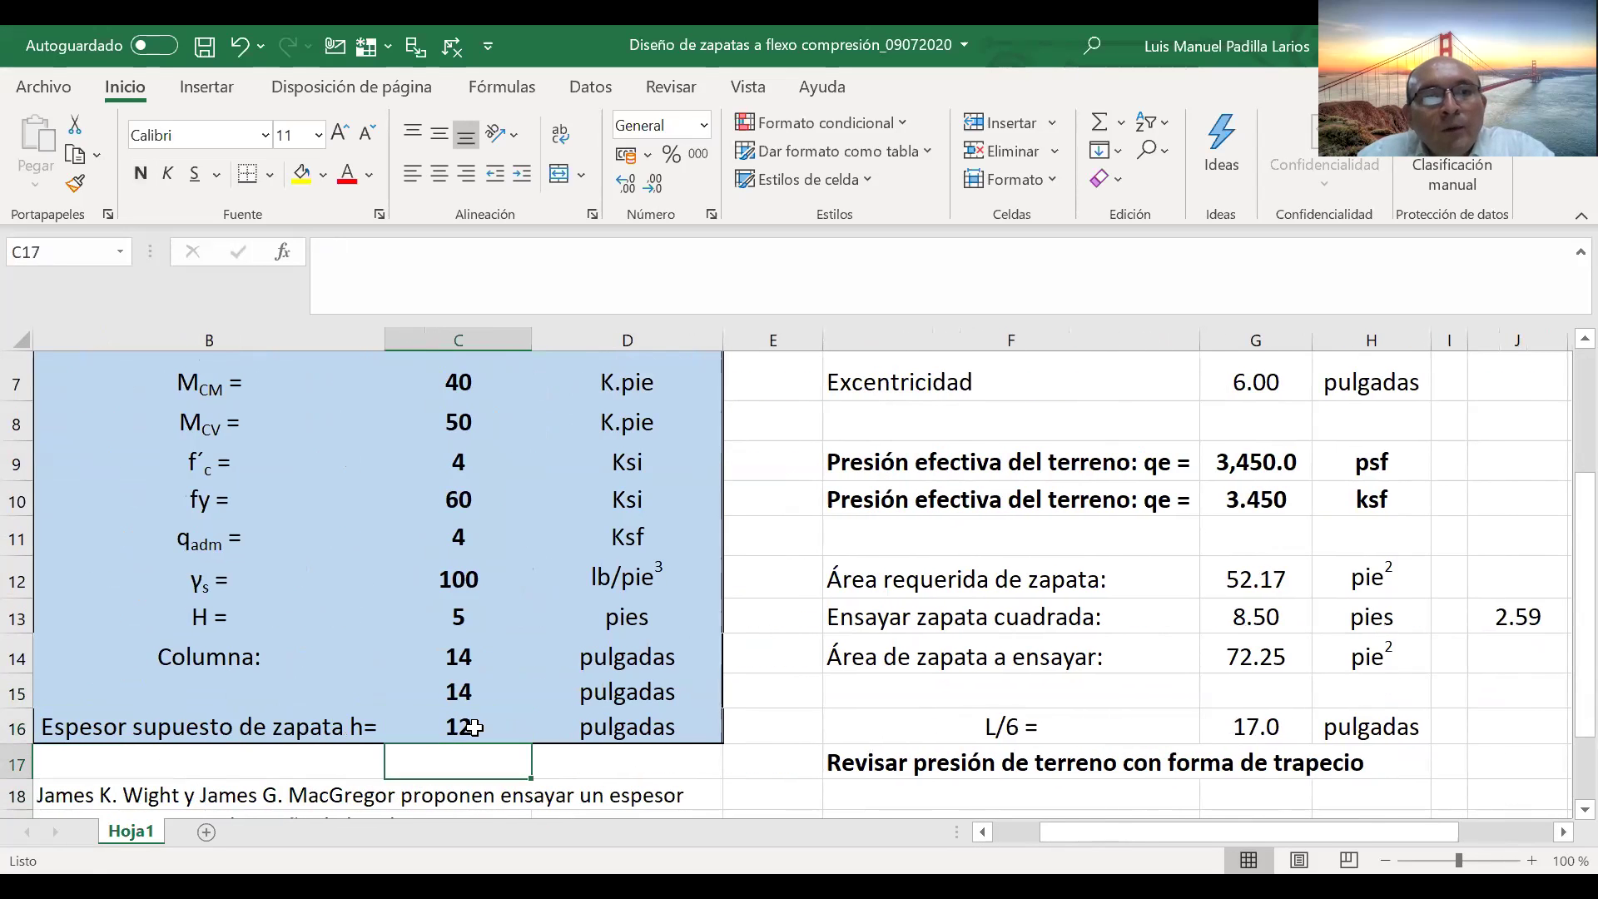
pyautogui.click(1560, 832)
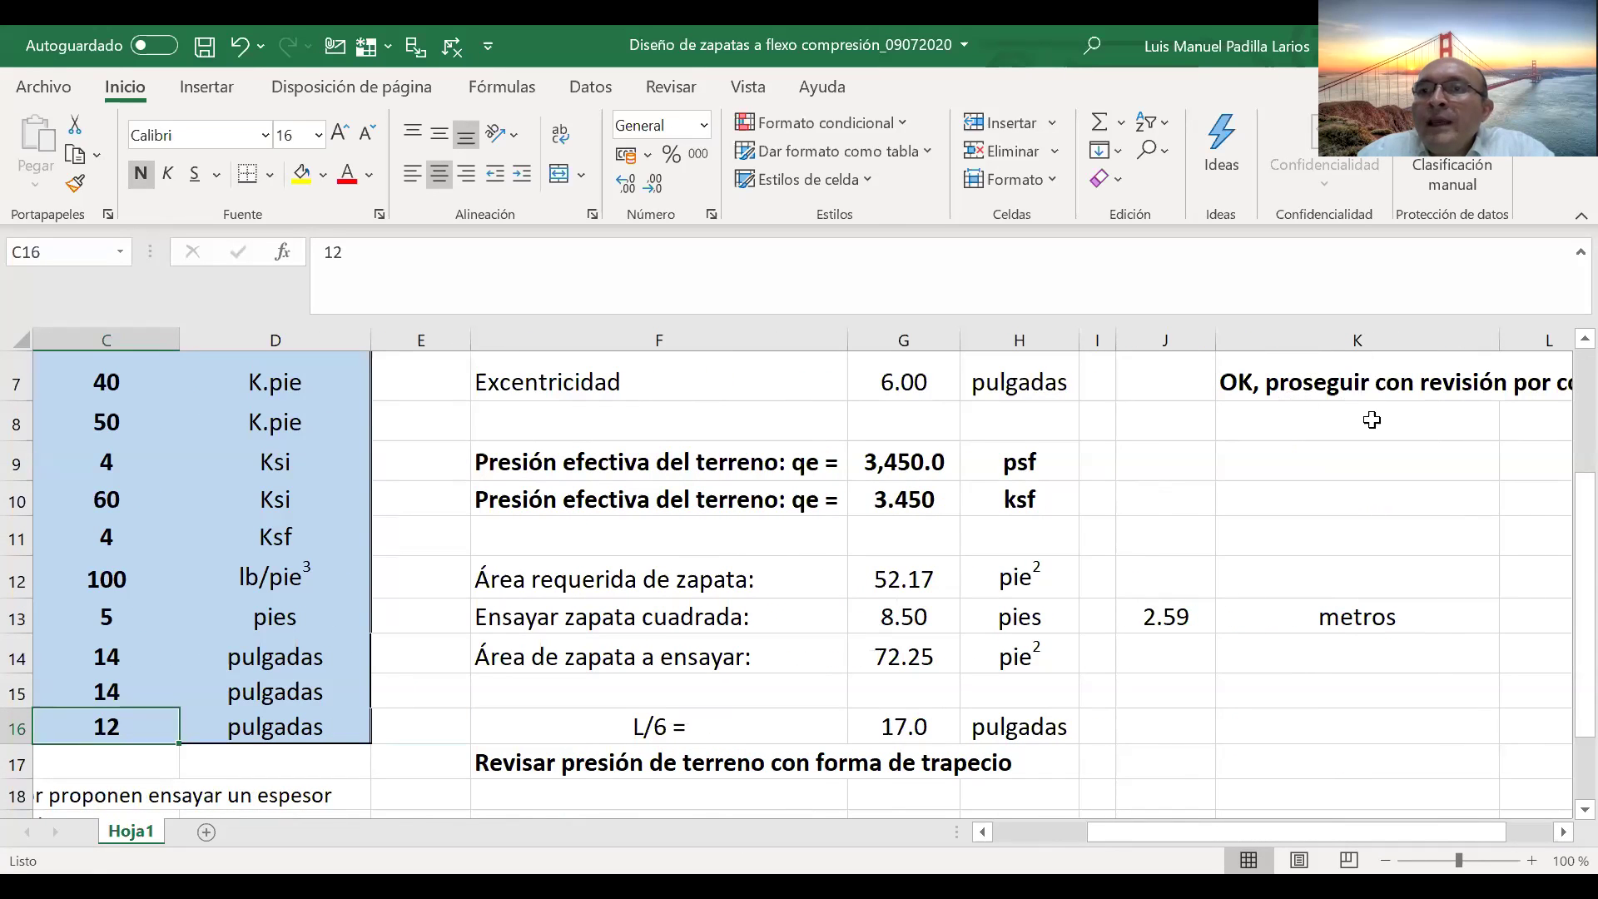
# - Set the assumed footing thickness in C16 to 14 pulgadas
pyautogui.click(123, 753)
pyautogui.click(122, 729)
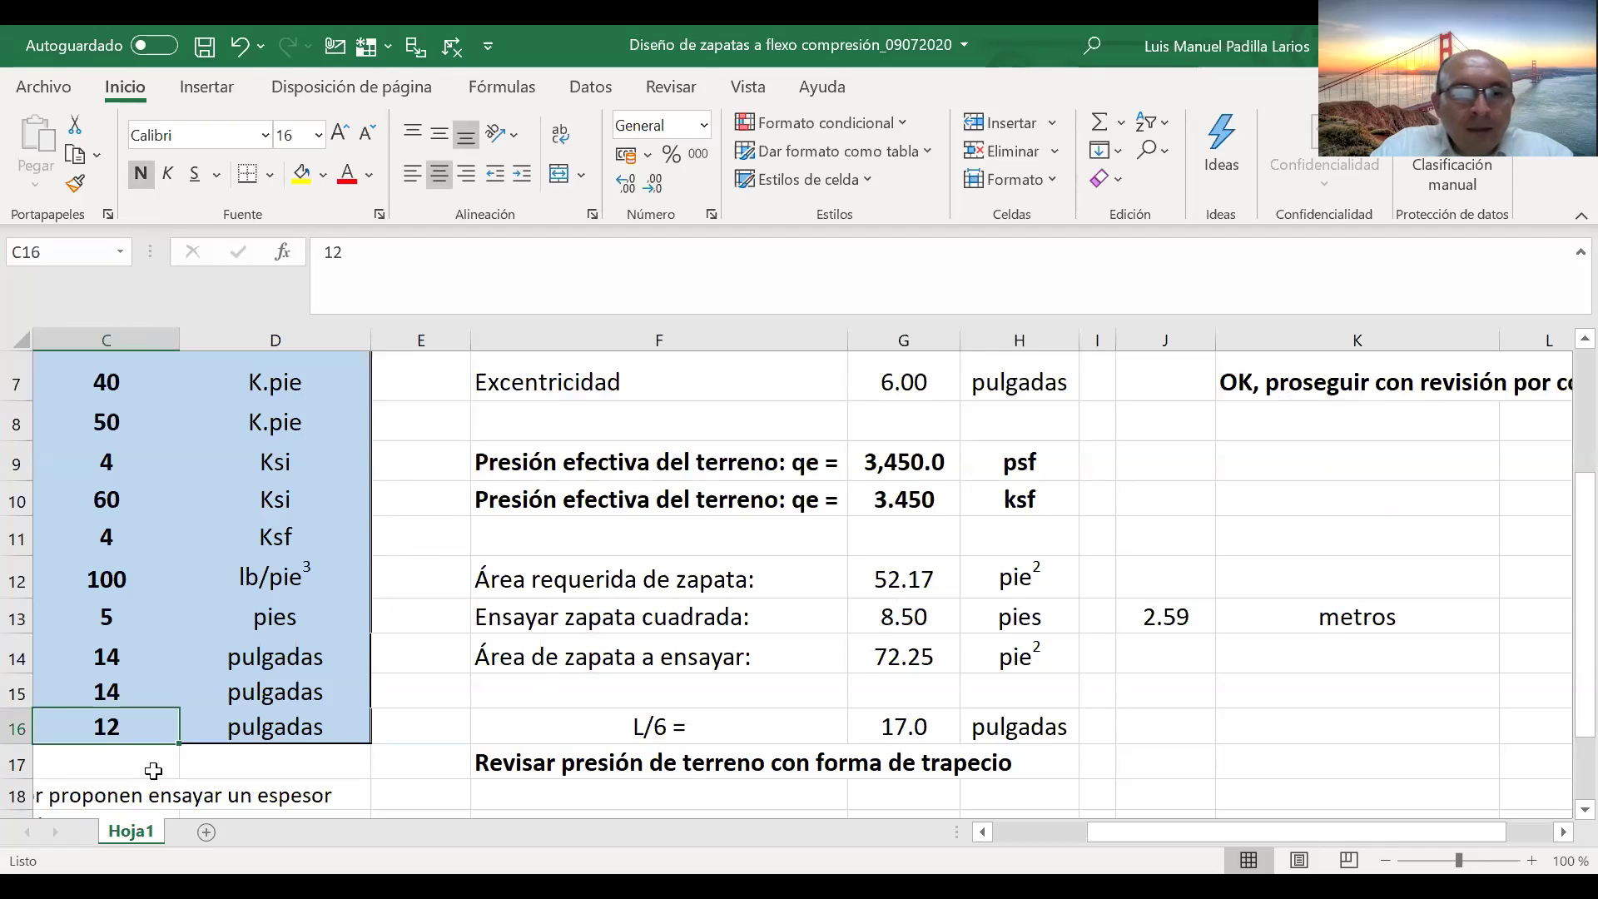
pyautogui.write('14')
pyautogui.press('Return')
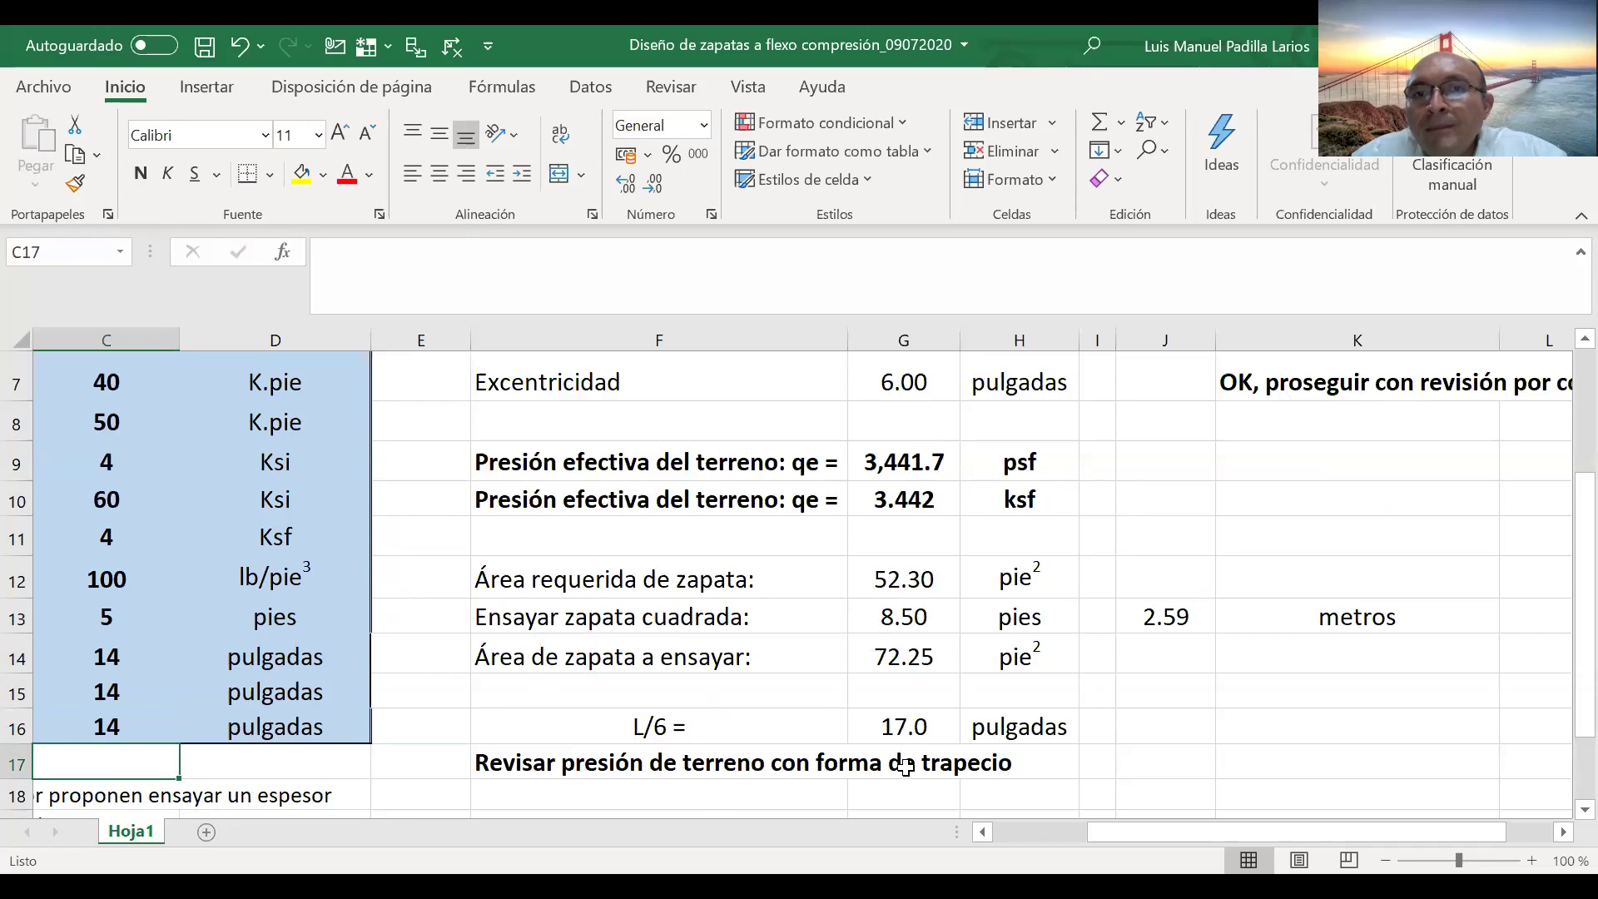
# - Check the K7 verdict for the new thickness and compare qmáx in K4 with the effective soil pressure in G10
pyautogui.click(1314, 381)
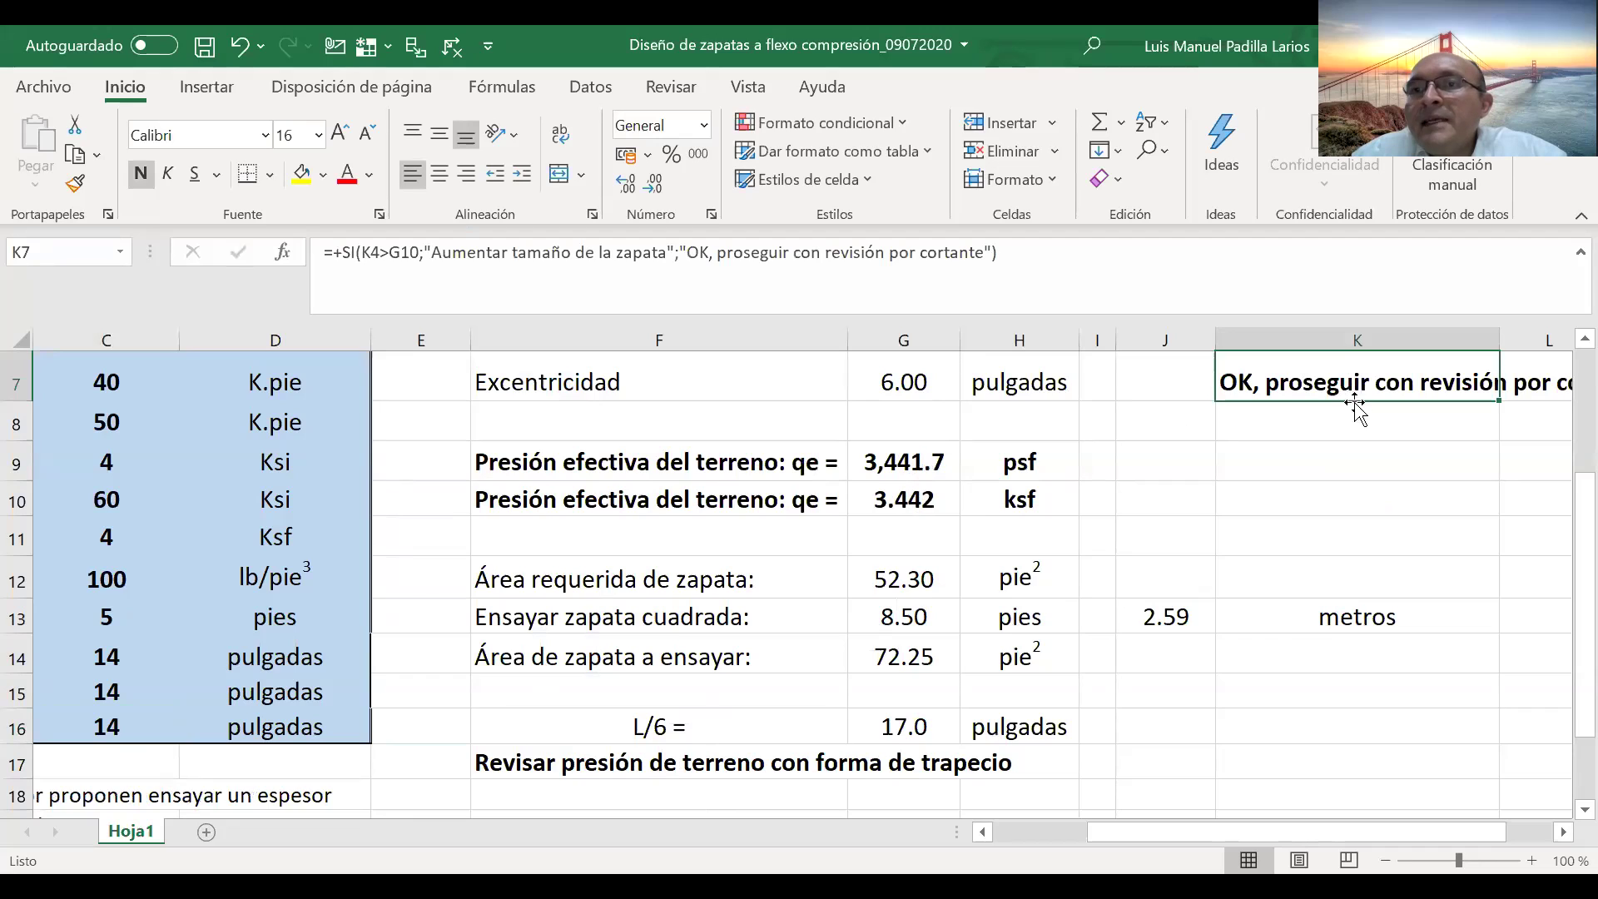
pyautogui.click(1335, 429)
pyautogui.click(1338, 379)
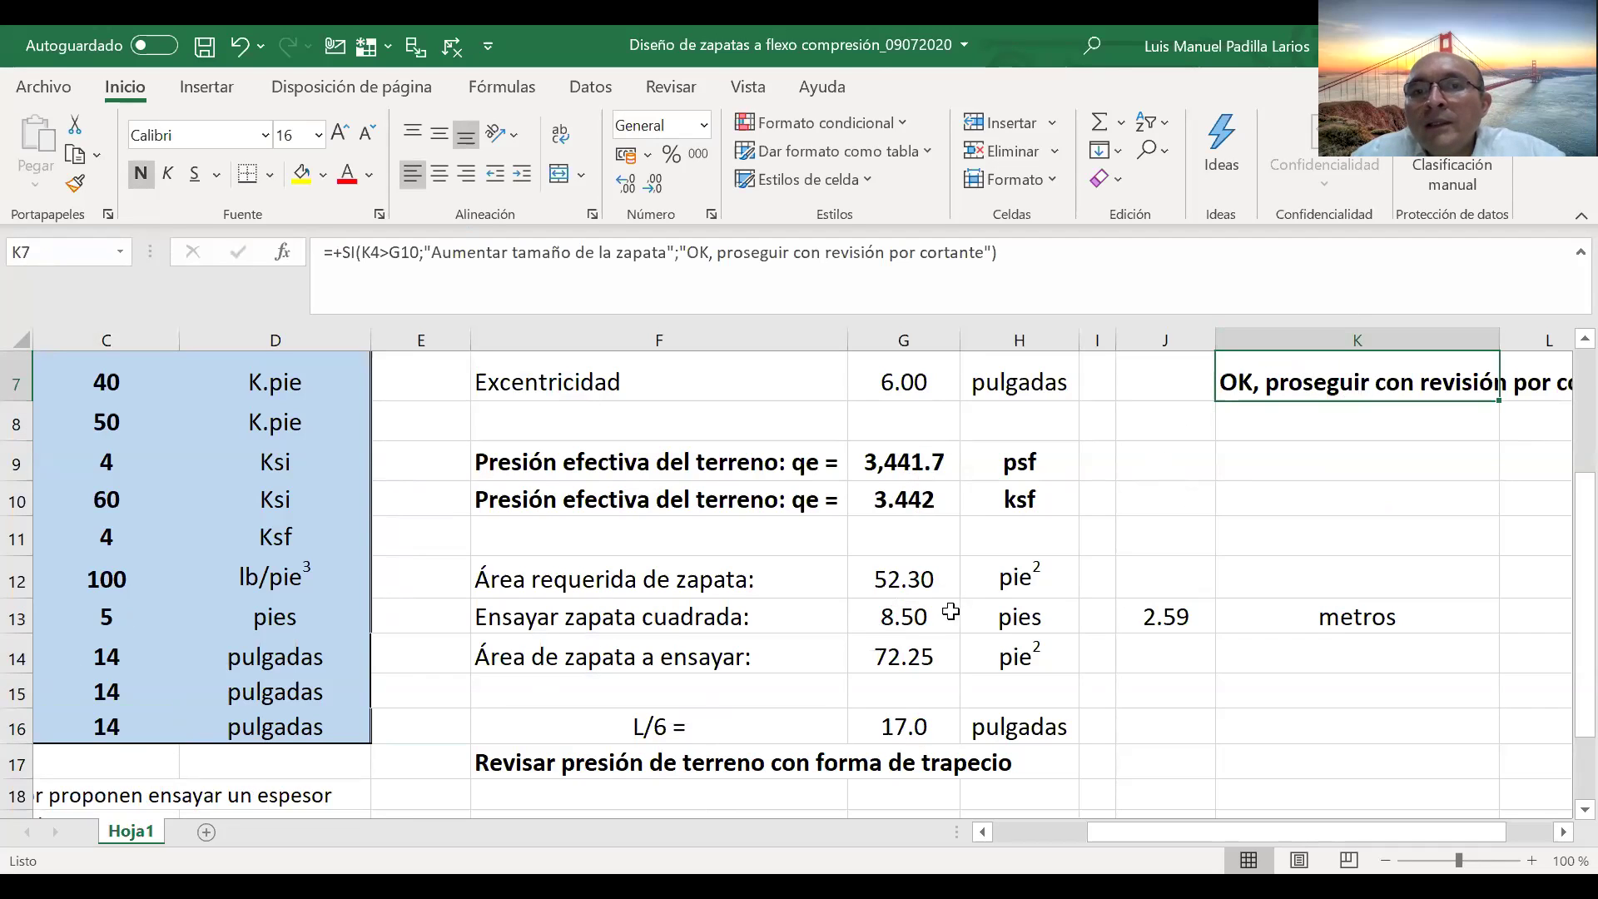
pyautogui.click(1324, 410)
pyautogui.click(1338, 396)
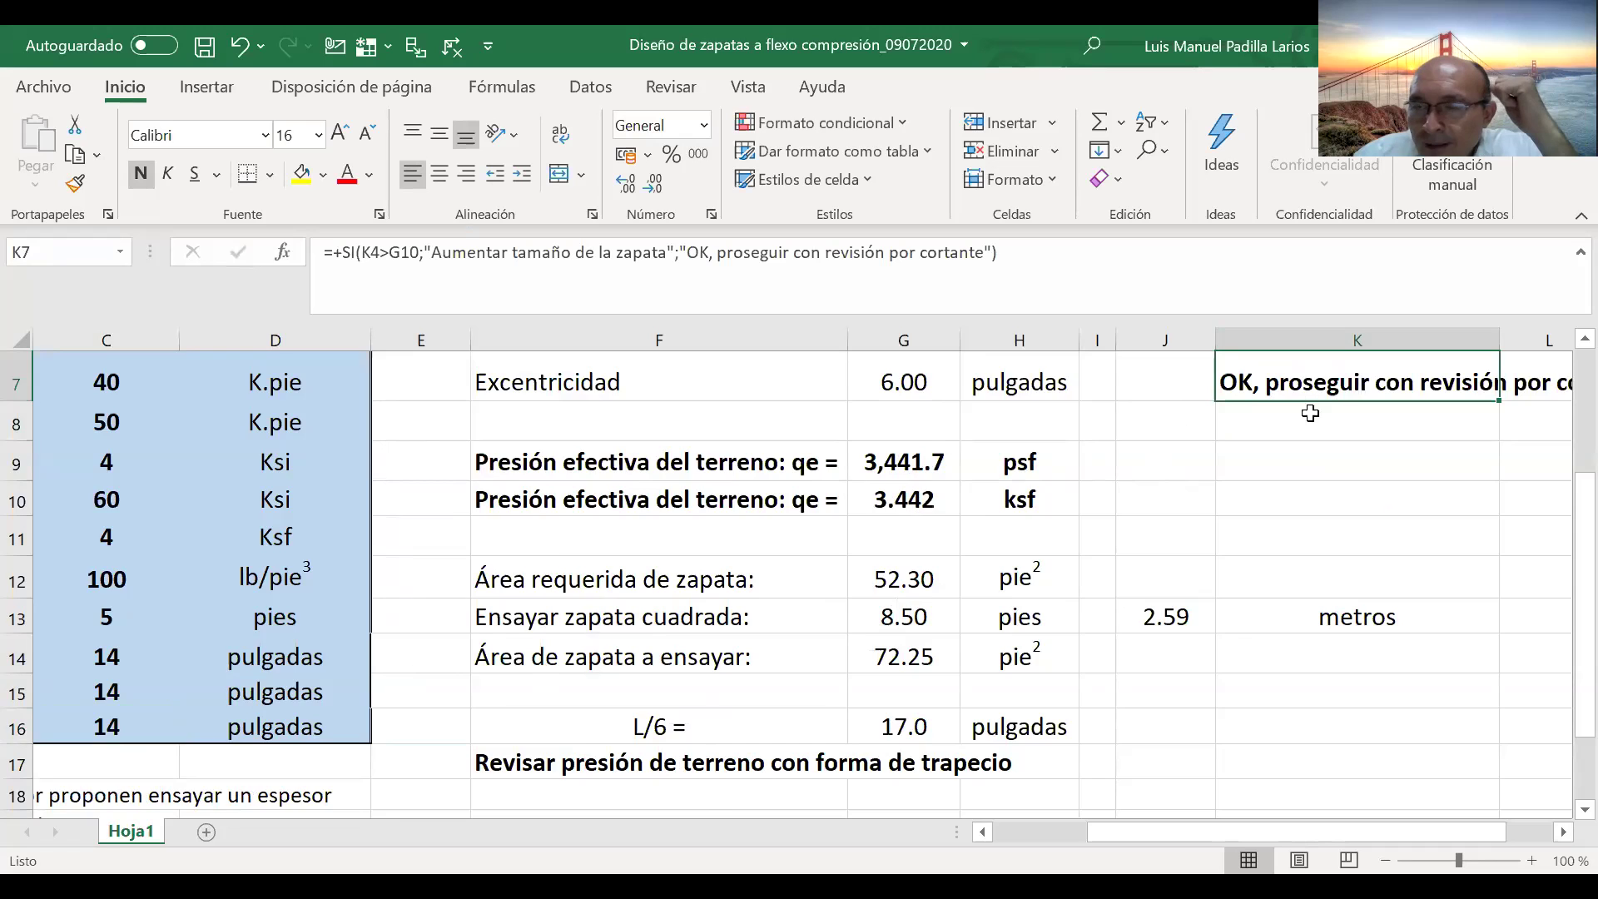
pyautogui.scroll(2, 1307, 412)
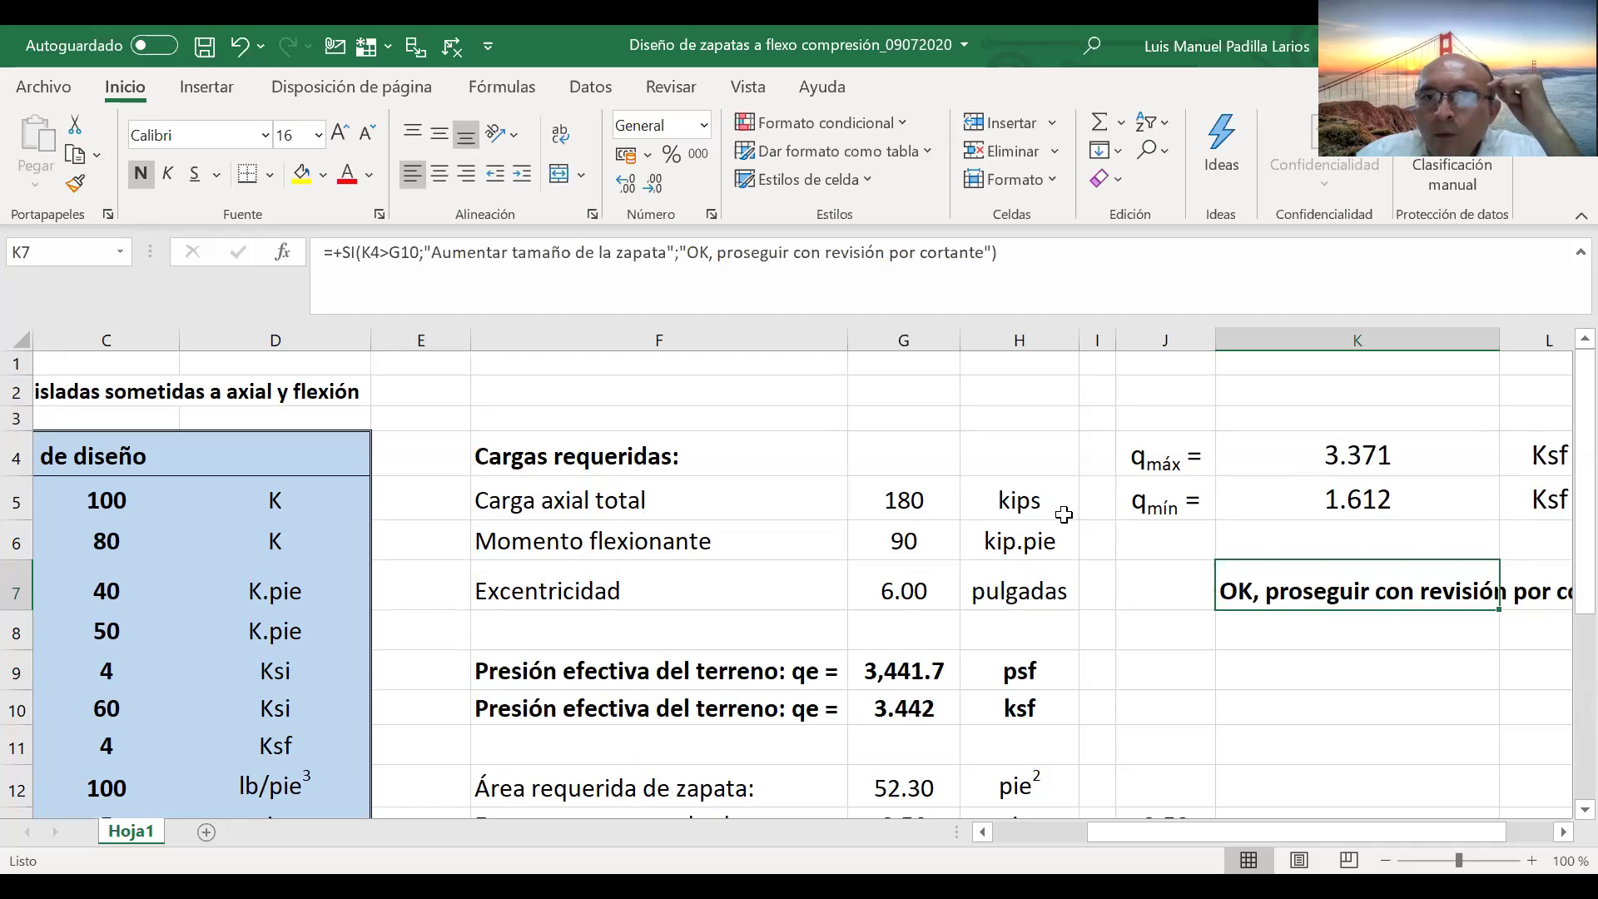
# - Go back down to the column dimensions and the assumed footing thickness in C16 to review them
pyautogui.scroll(-3, 1040, 524)
pyautogui.scroll(-1, 1039, 532)
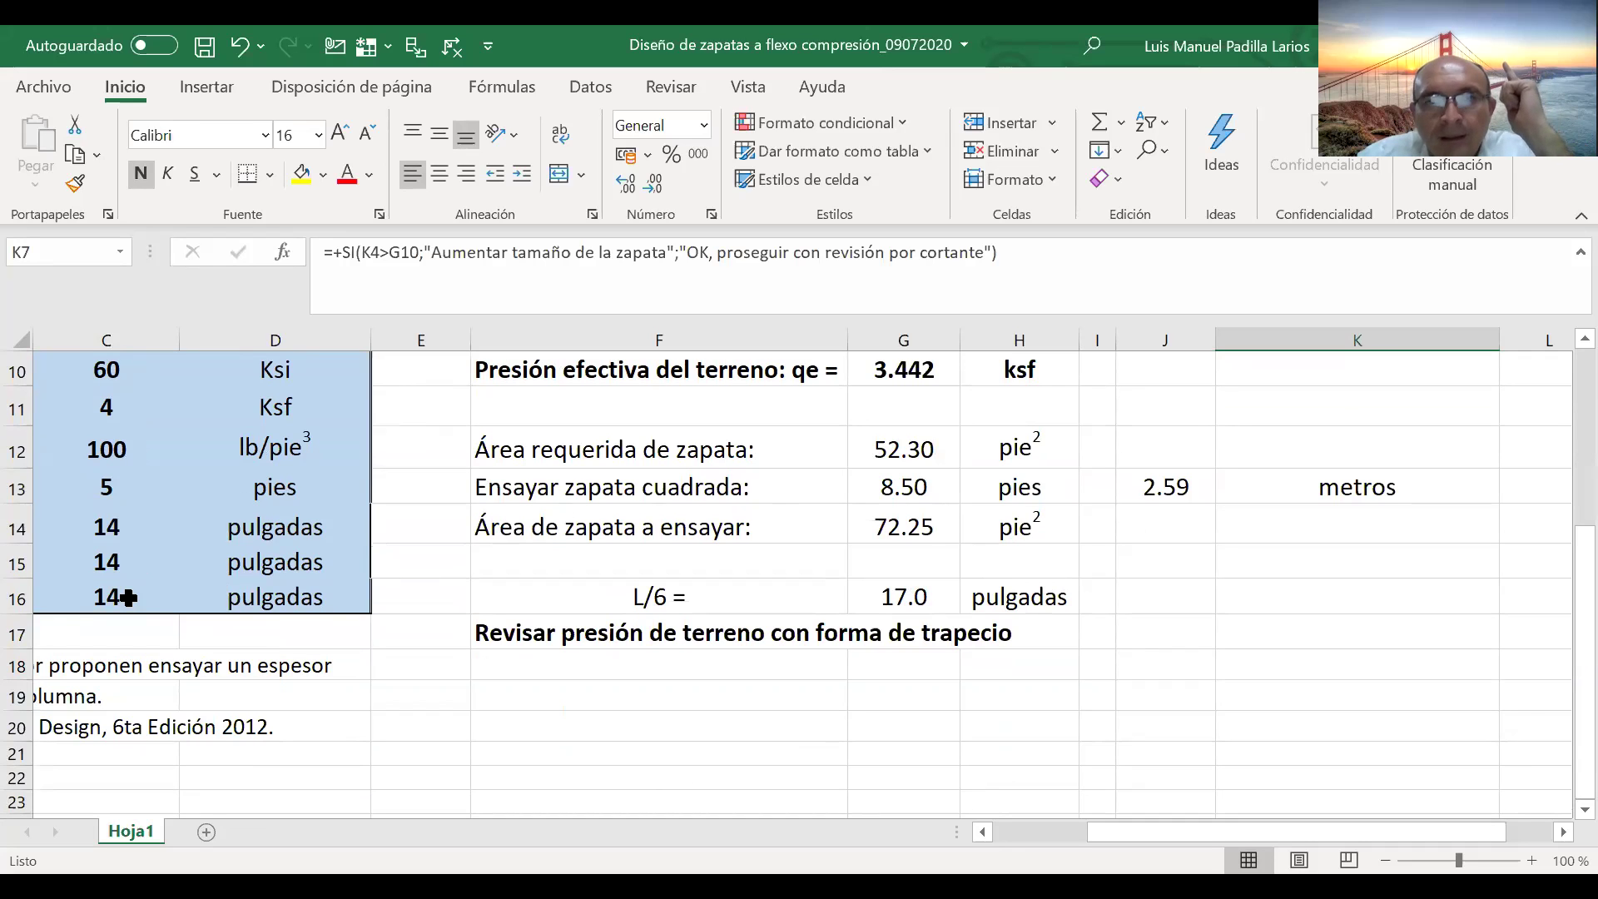
pyautogui.scroll(1, 128, 597)
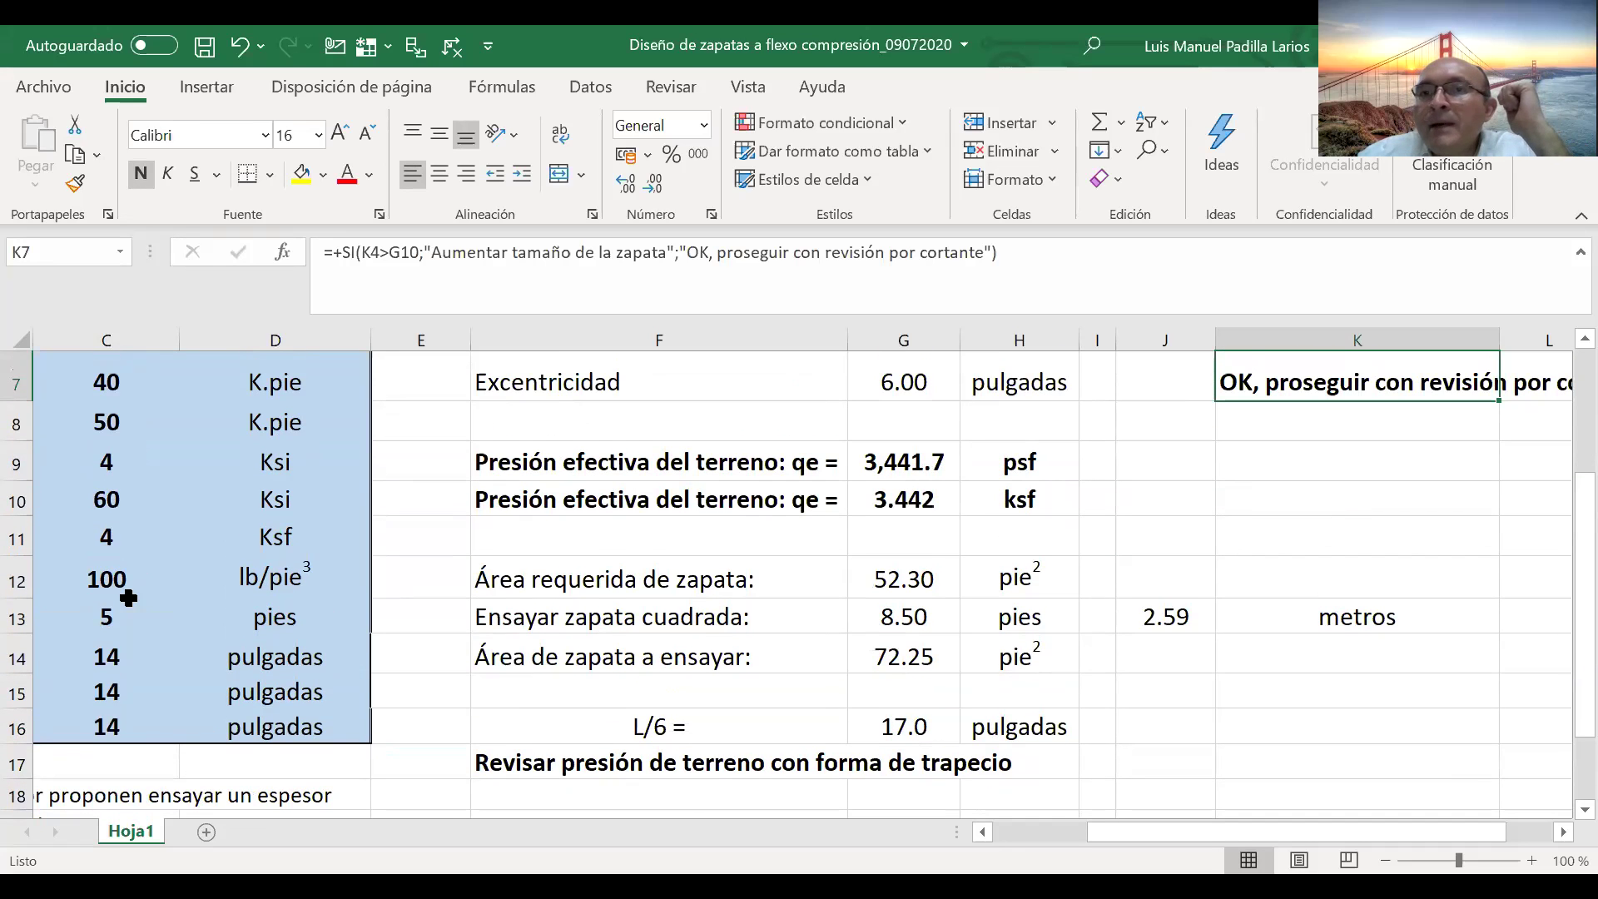
pyautogui.click(134, 721)
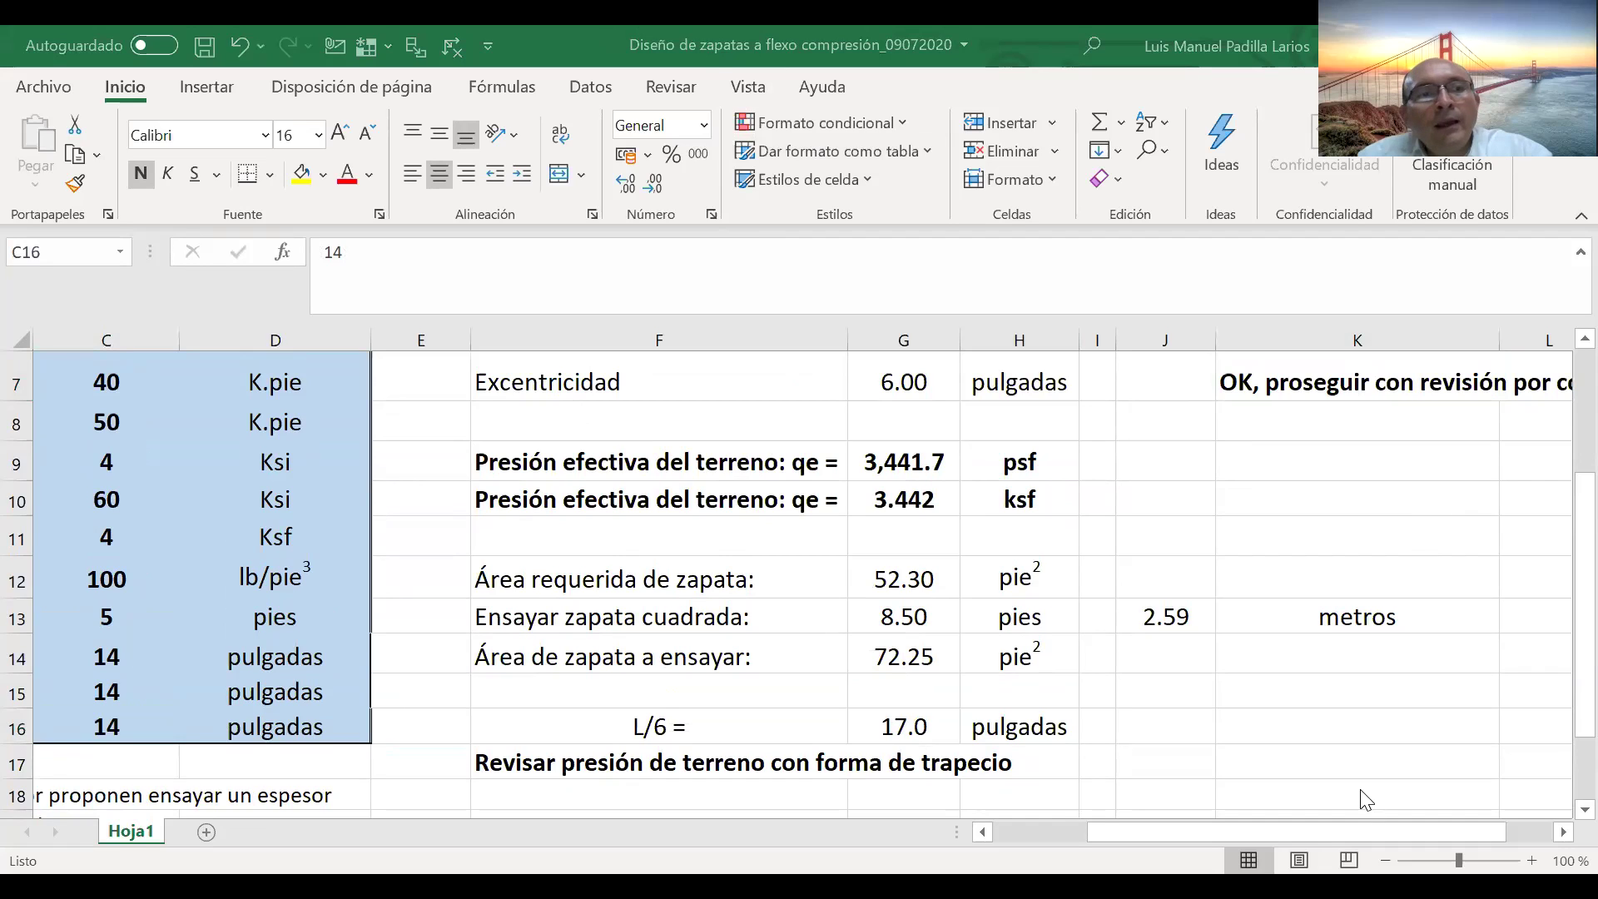
pyautogui.click(117, 760)
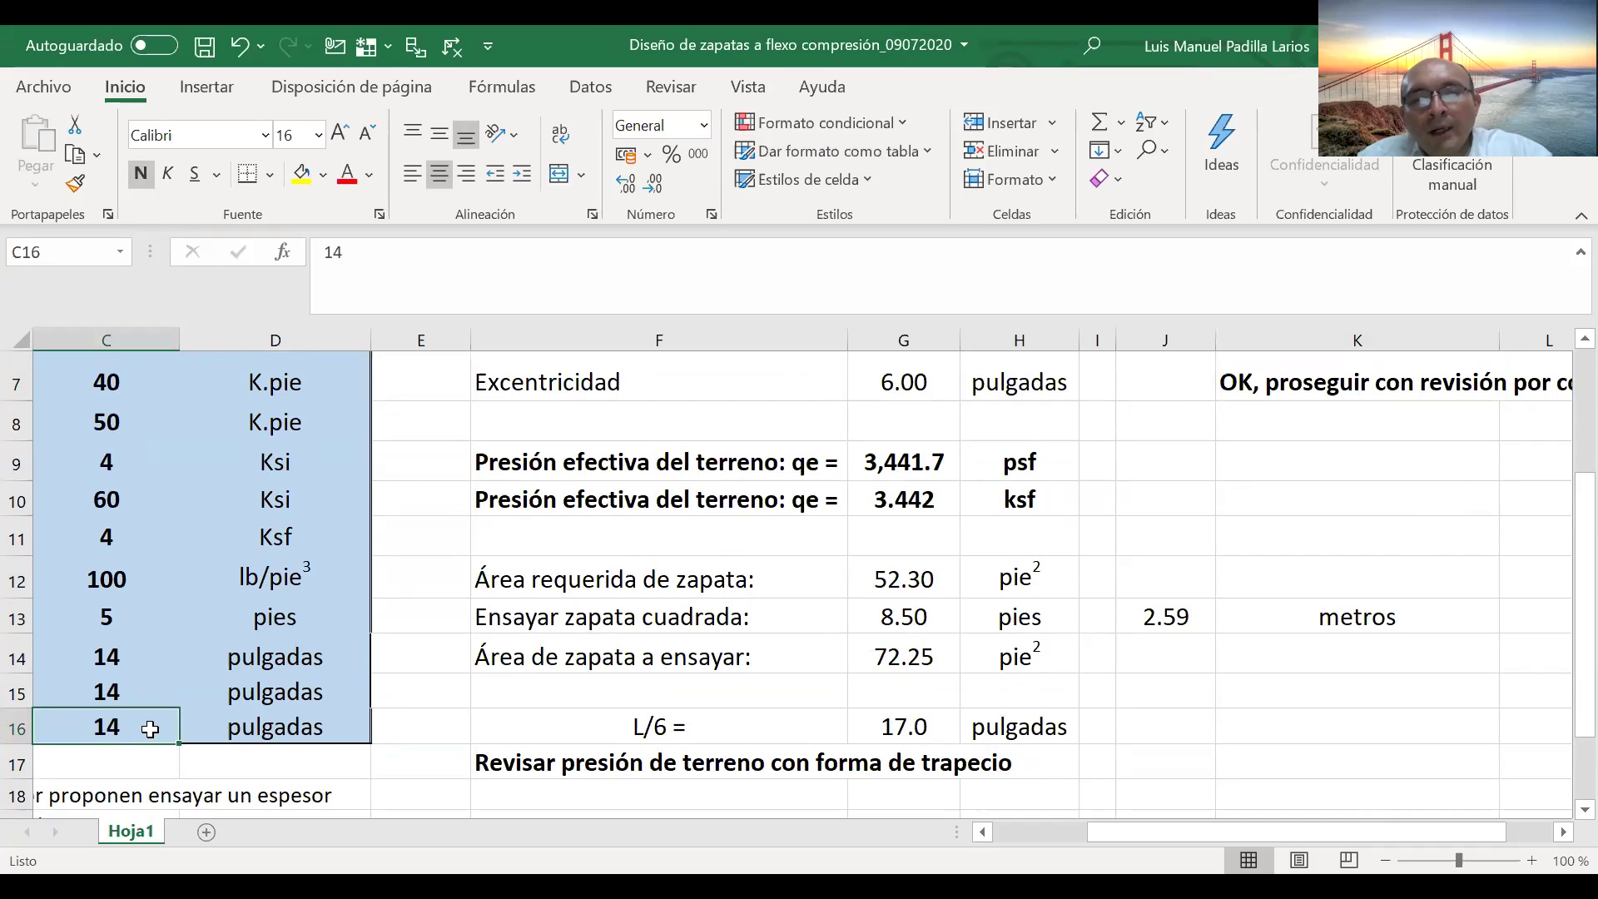
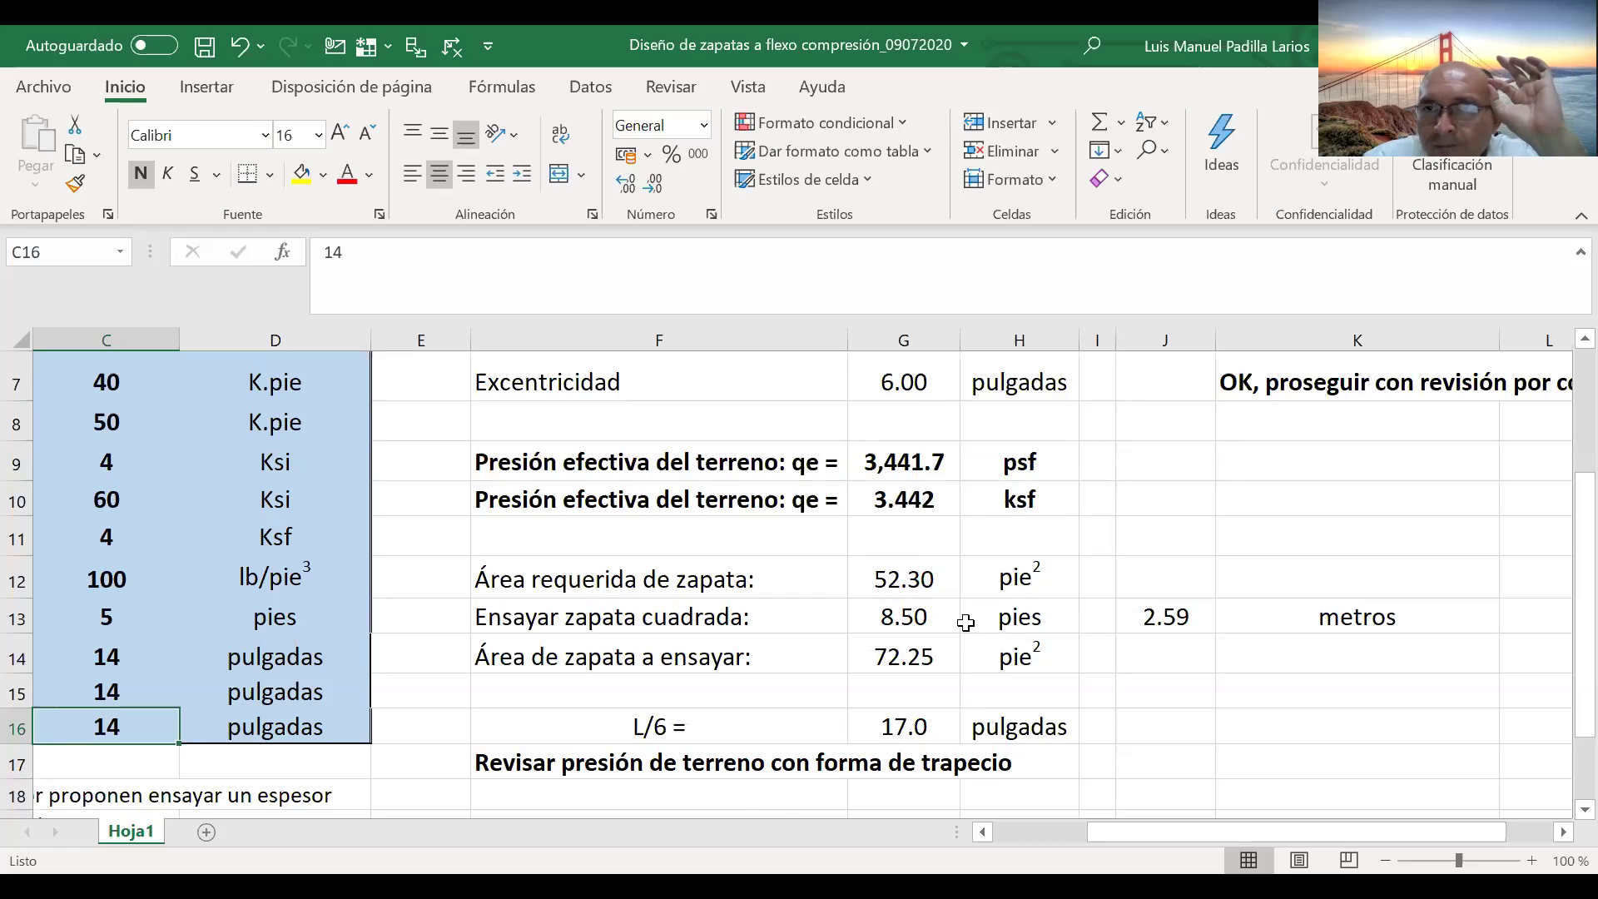
# - Bring the full K7 verdict into view together with qmáx and qmín and inspect its formula
pyautogui.hscroll(2, 1565, 837)
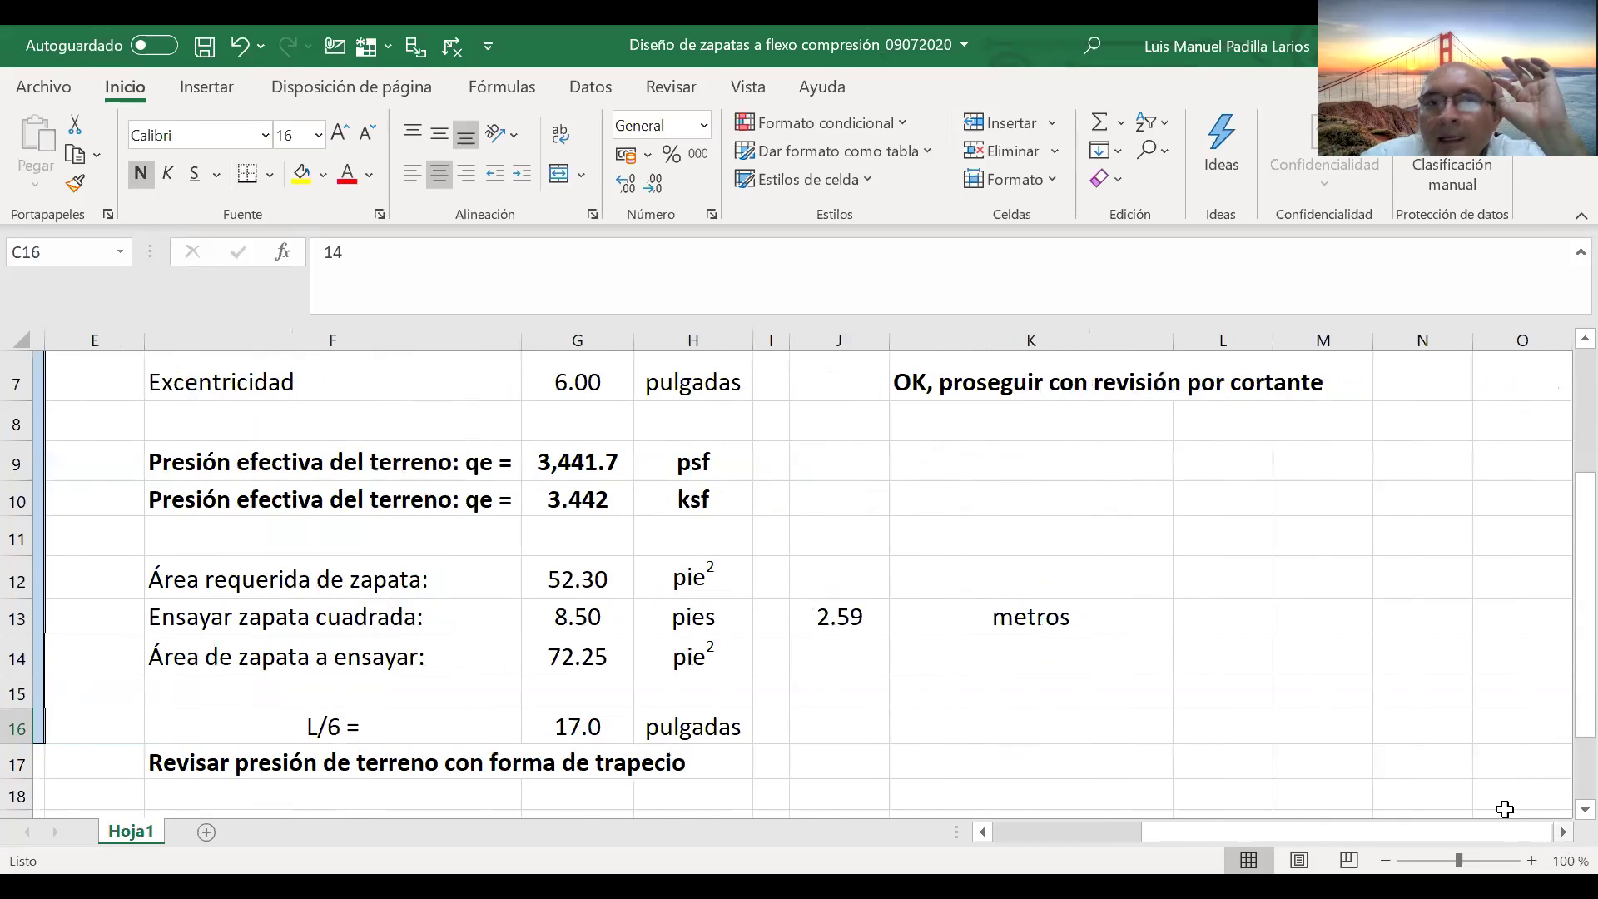
pyautogui.scroll(2, 415, 594)
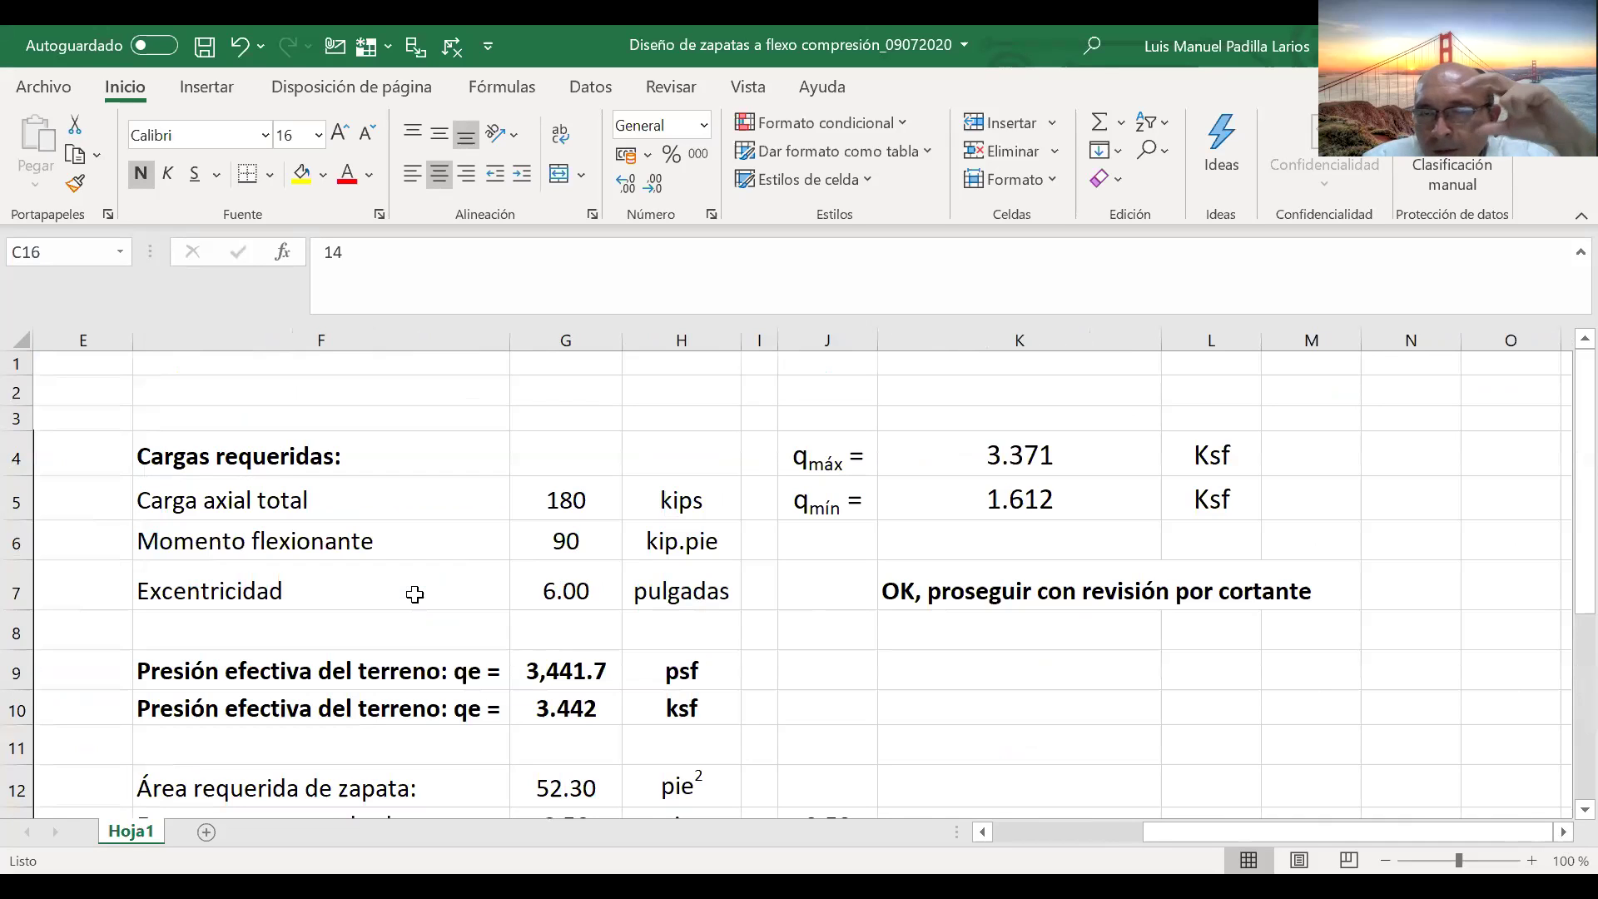
pyautogui.click(971, 589)
pyautogui.press('Down')
pyautogui.press('Up')
pyautogui.press('Down')
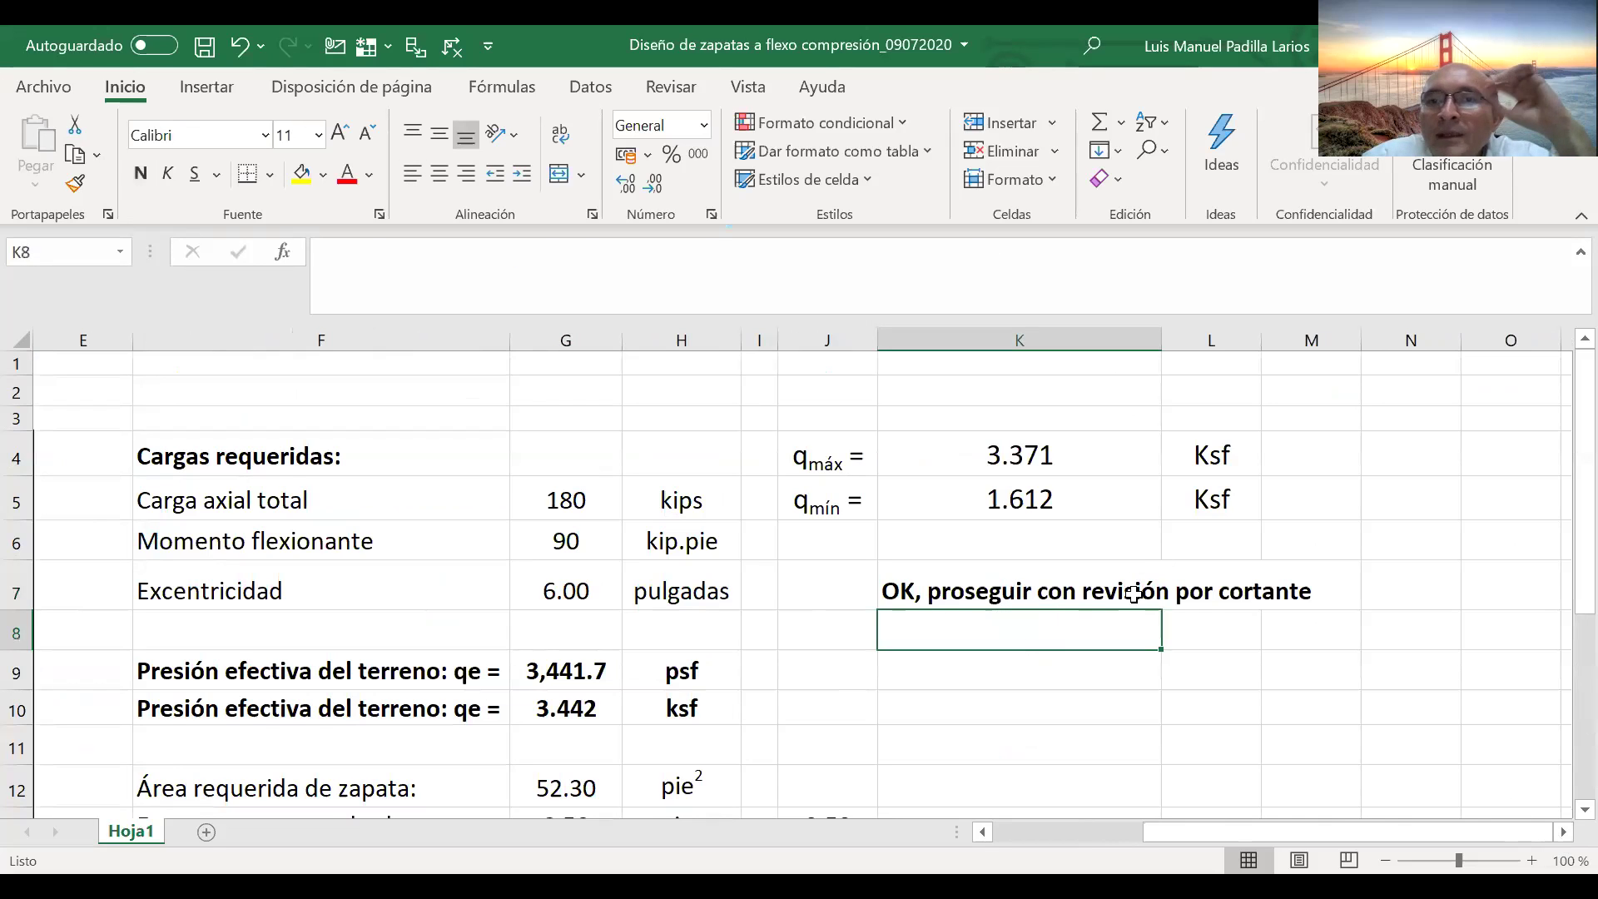
pyautogui.click(949, 592)
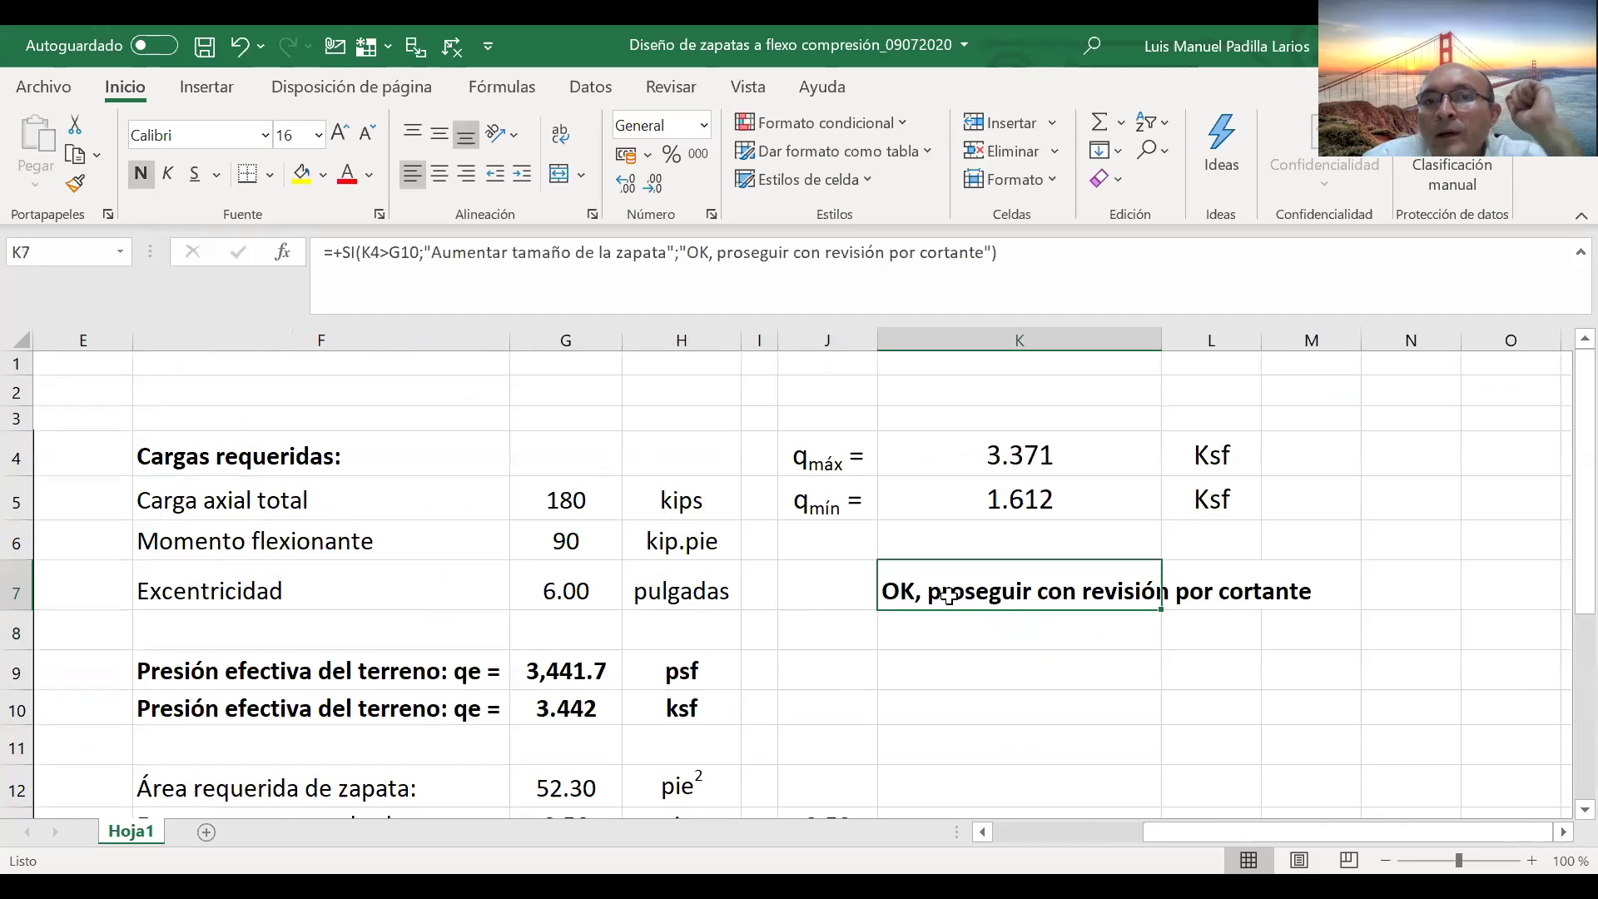
# - Enter the label "qu =" in J9 for the factored soil pressure
pyautogui.click(965, 666)
pyautogui.click(848, 671)
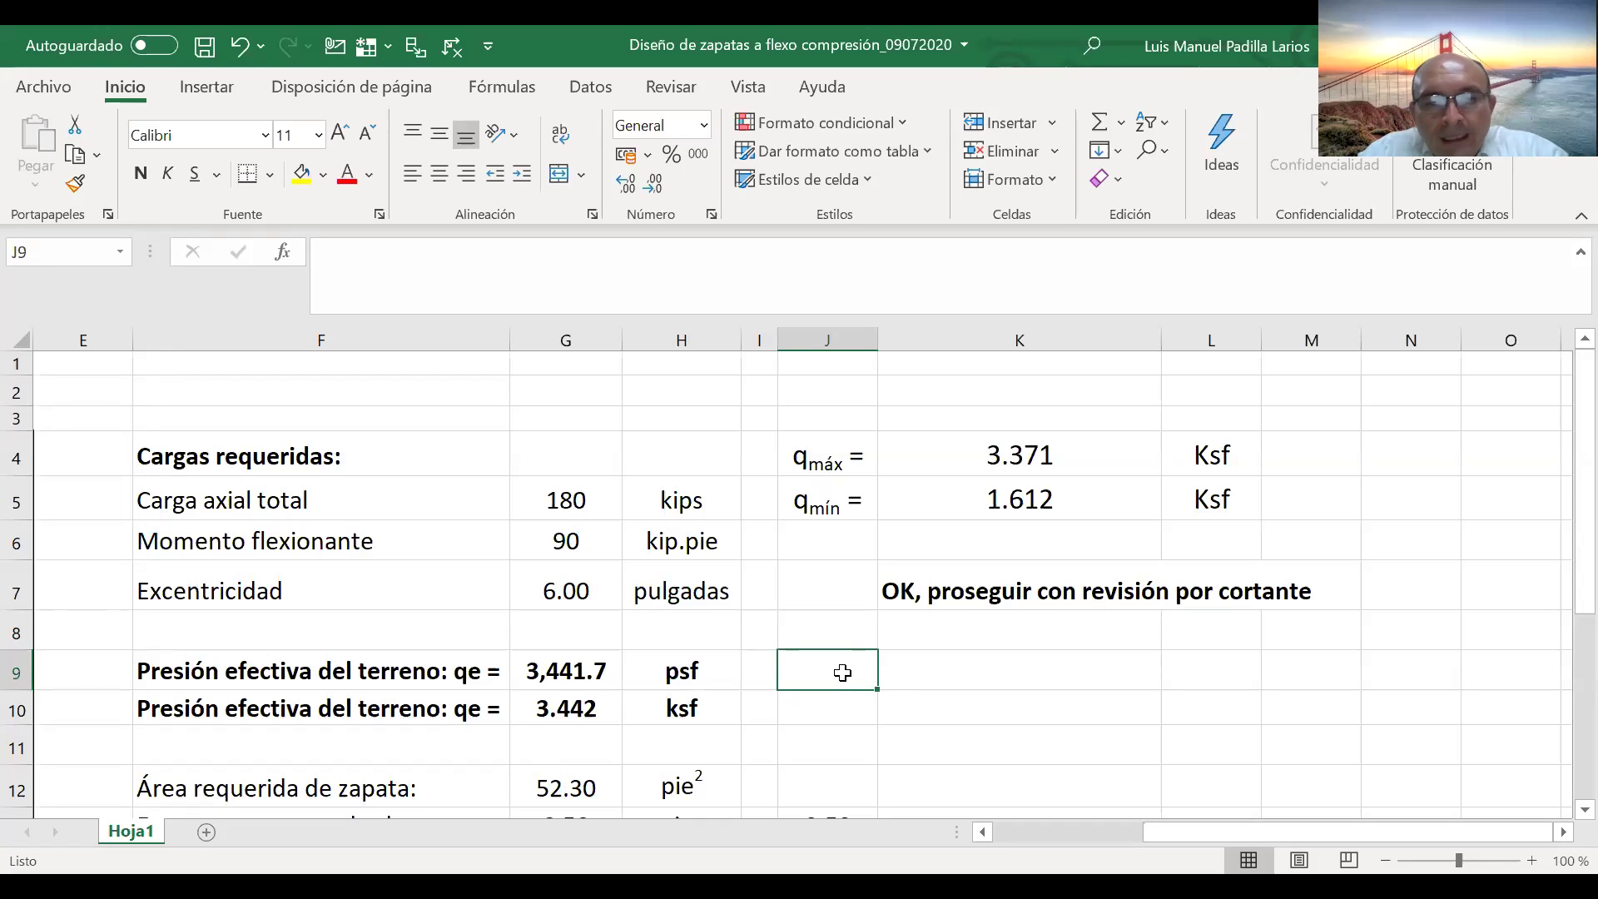
pyautogui.write('qu')
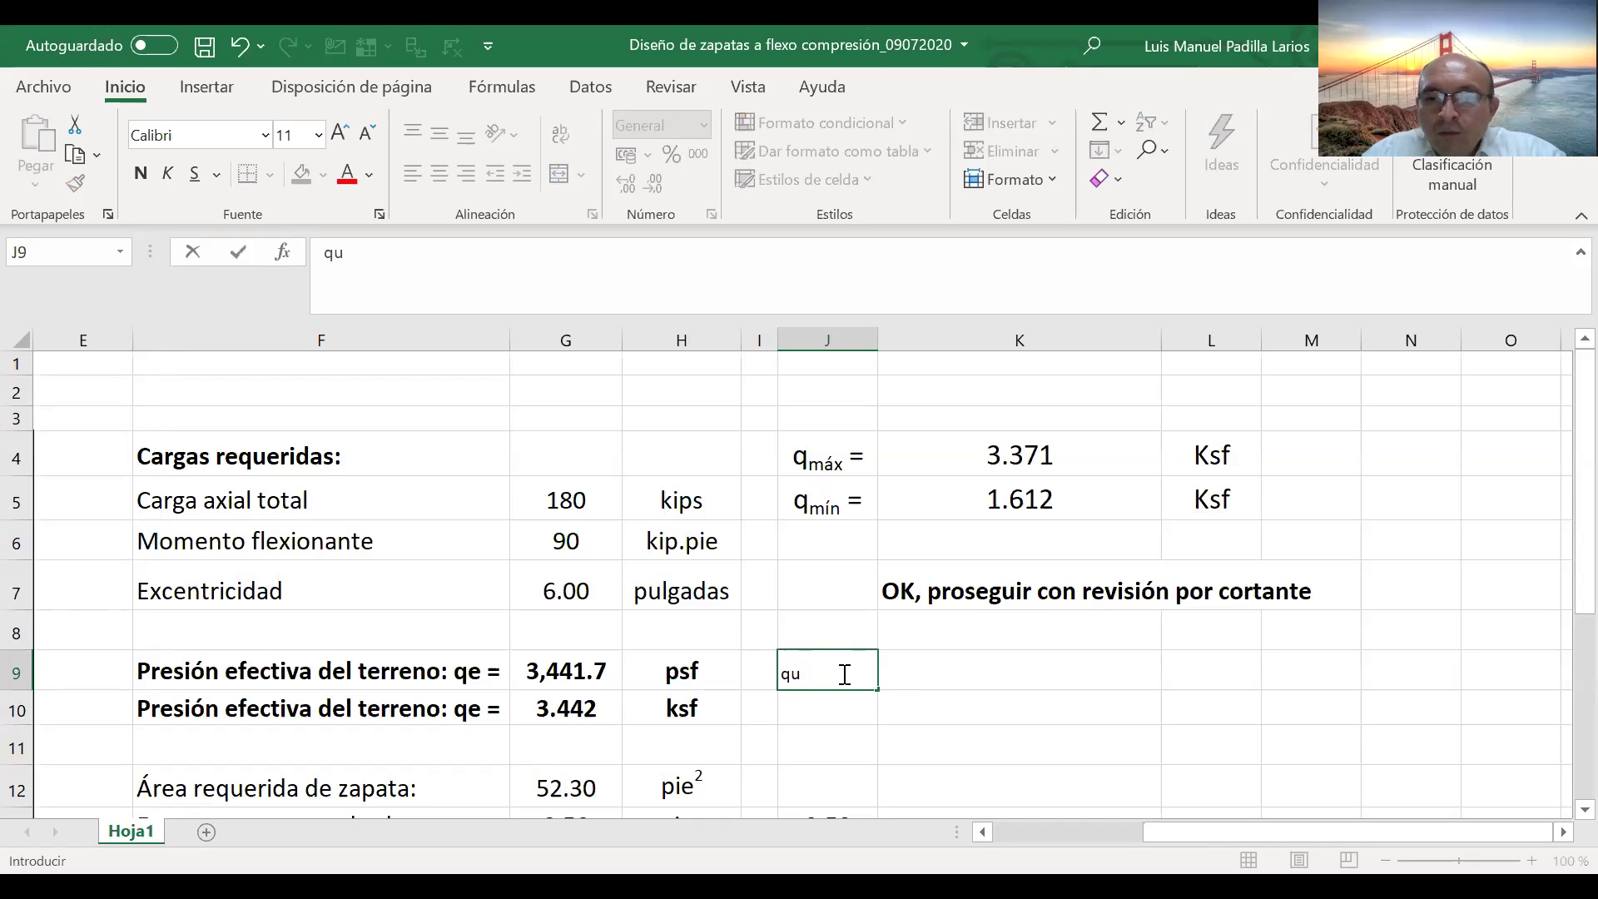
pyautogui.write(' =')
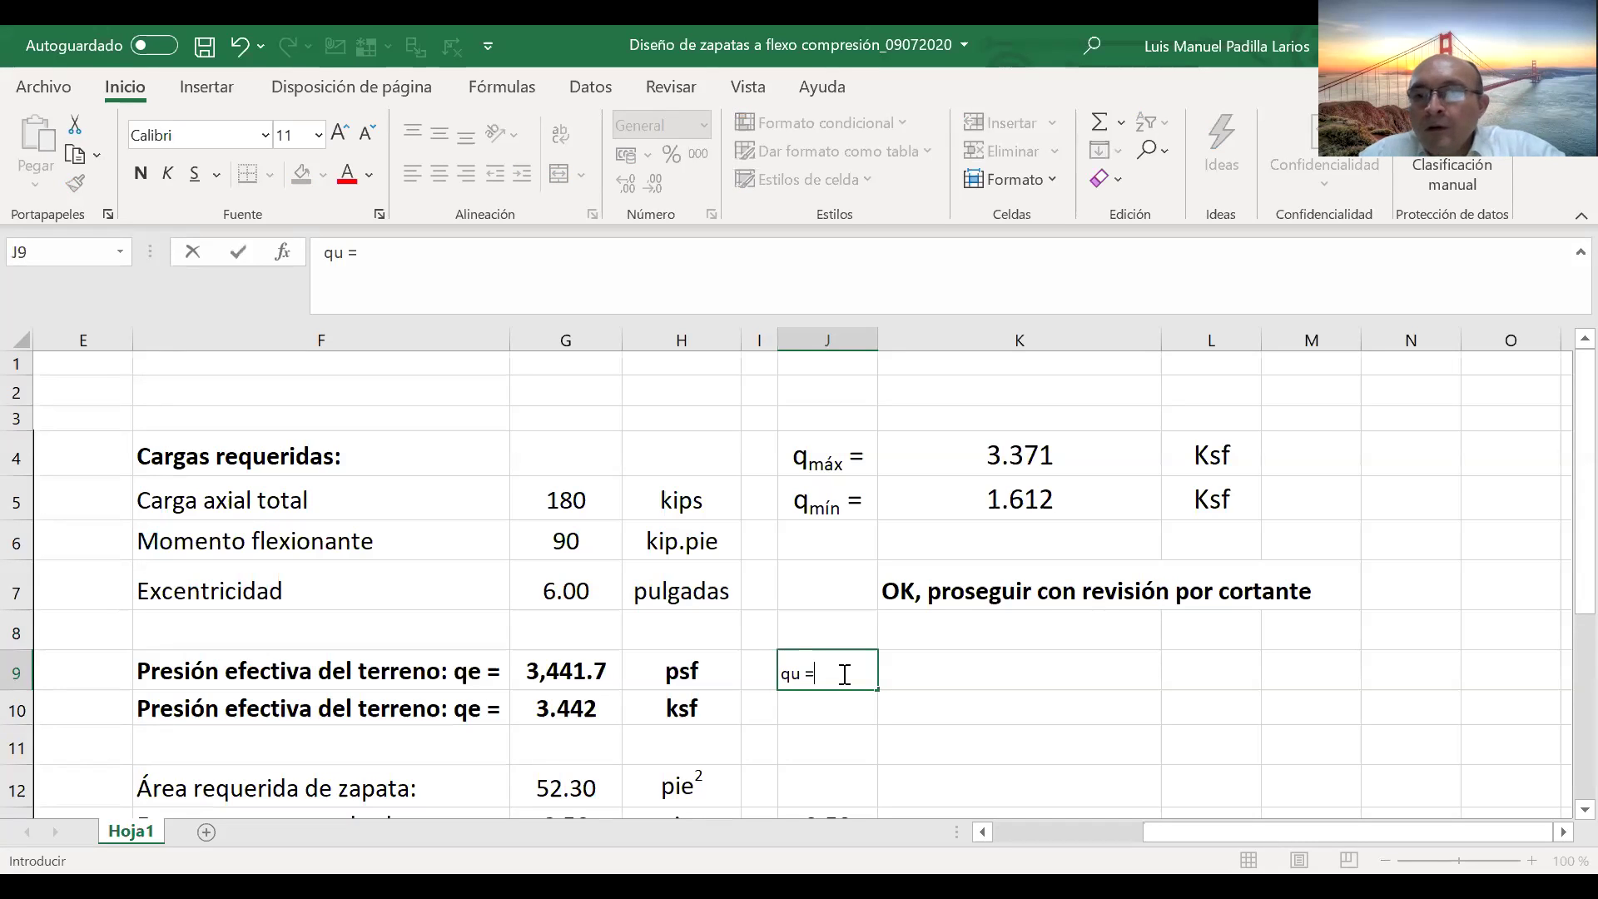
pyautogui.press('Return')
pyautogui.click(844, 672)
# - Start the qu formula in K9 with the factored axial load, +(1.2*C5+1.6*C6)
pyautogui.press('Tab')
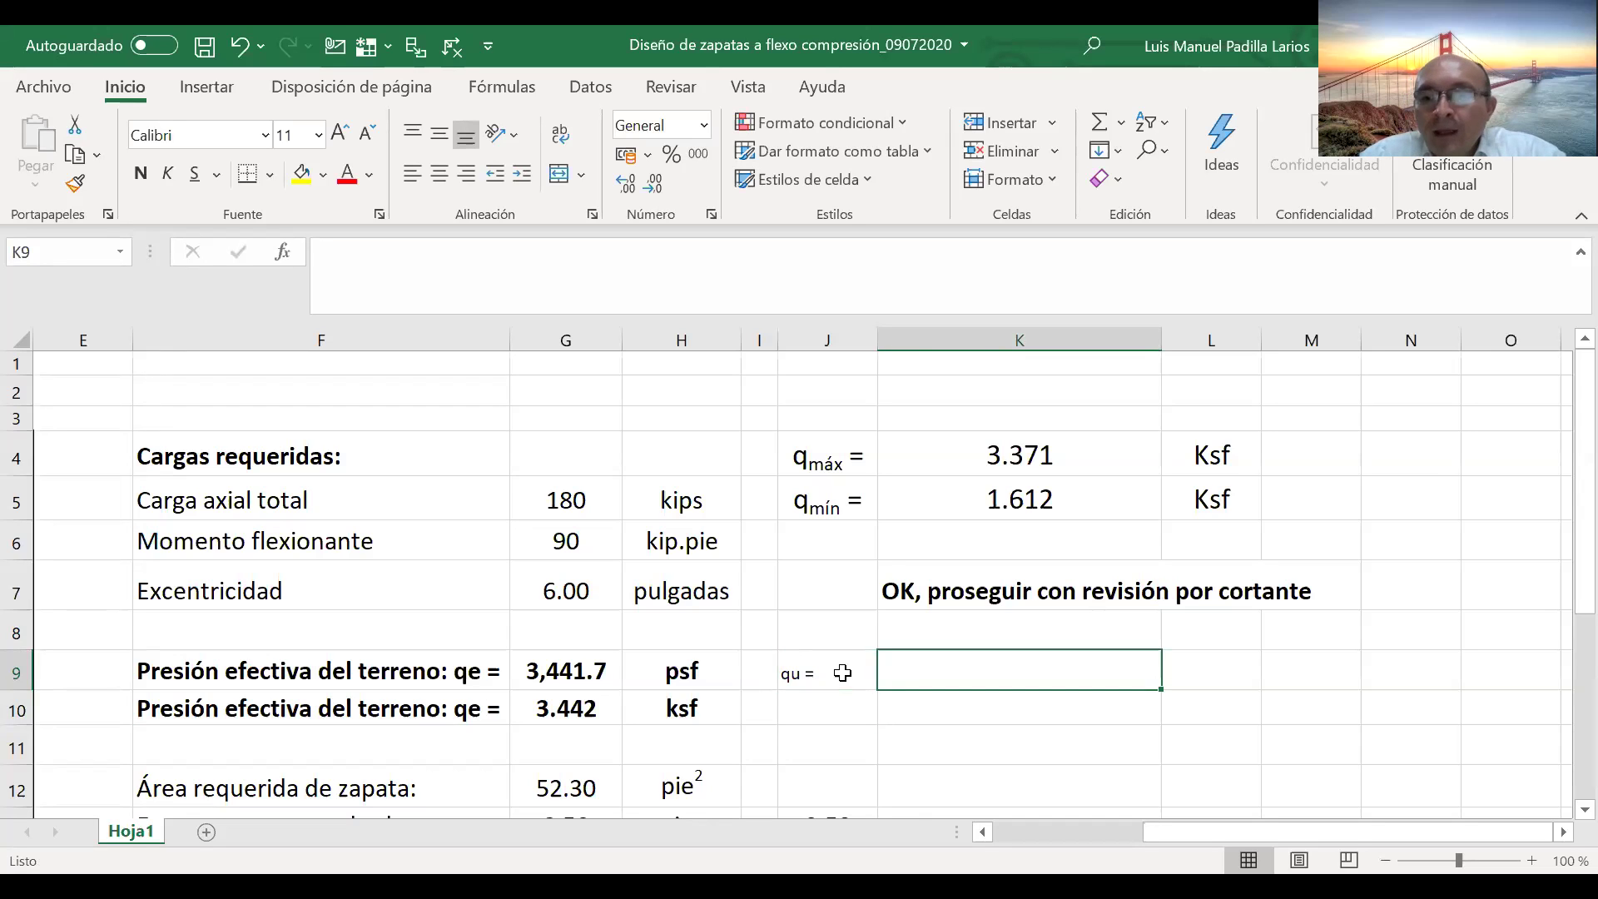
pyautogui.write('+')
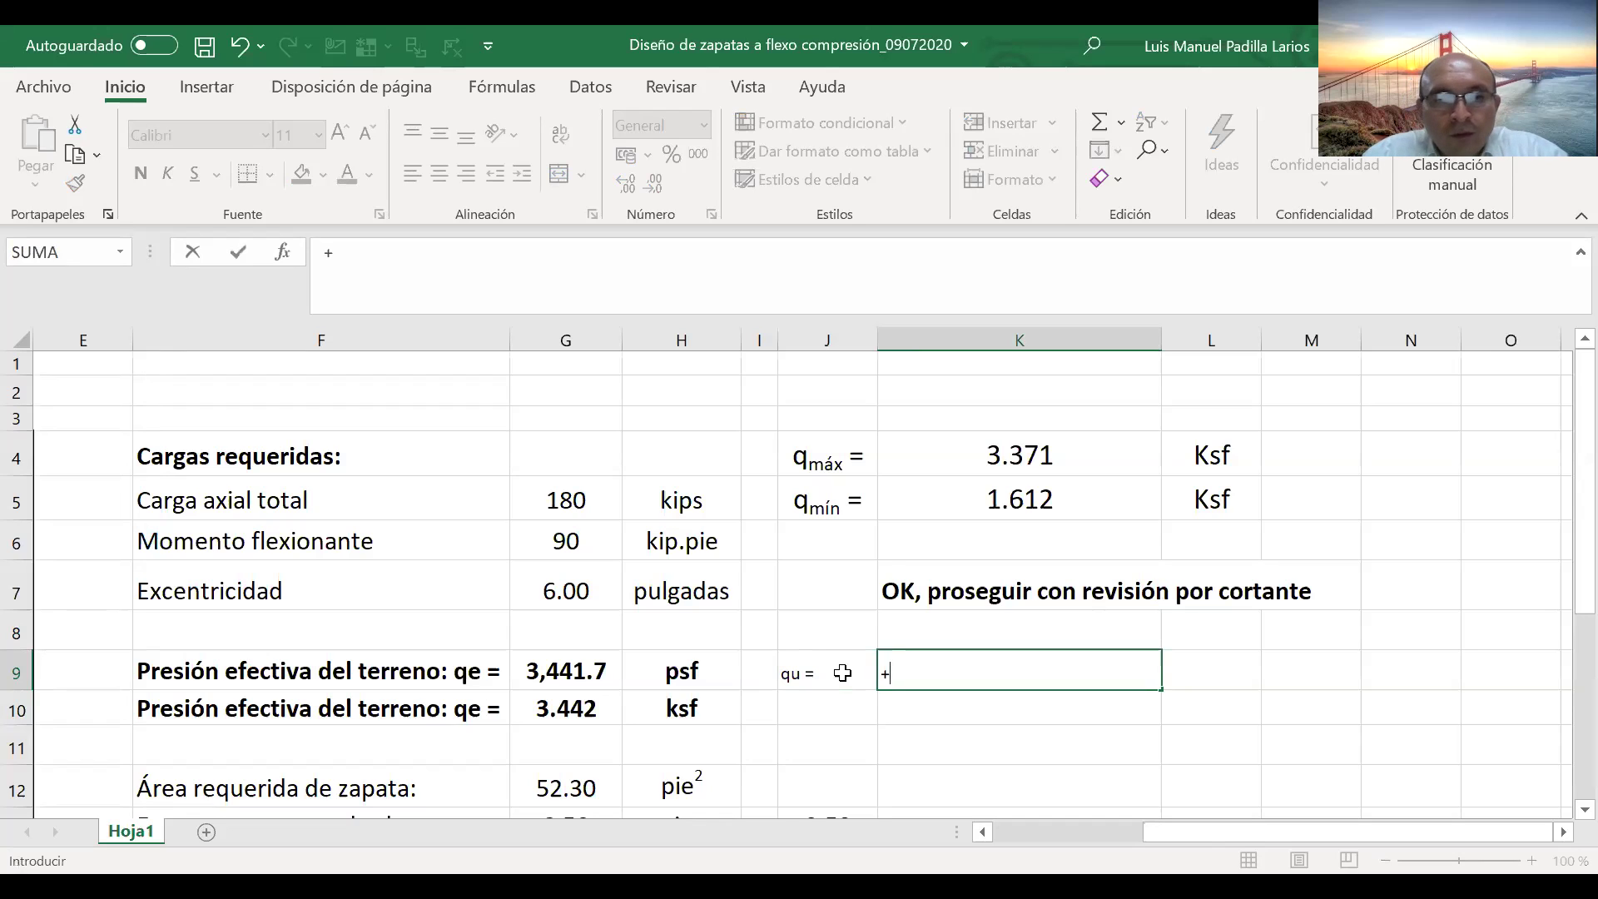
pyautogui.write('(1.')
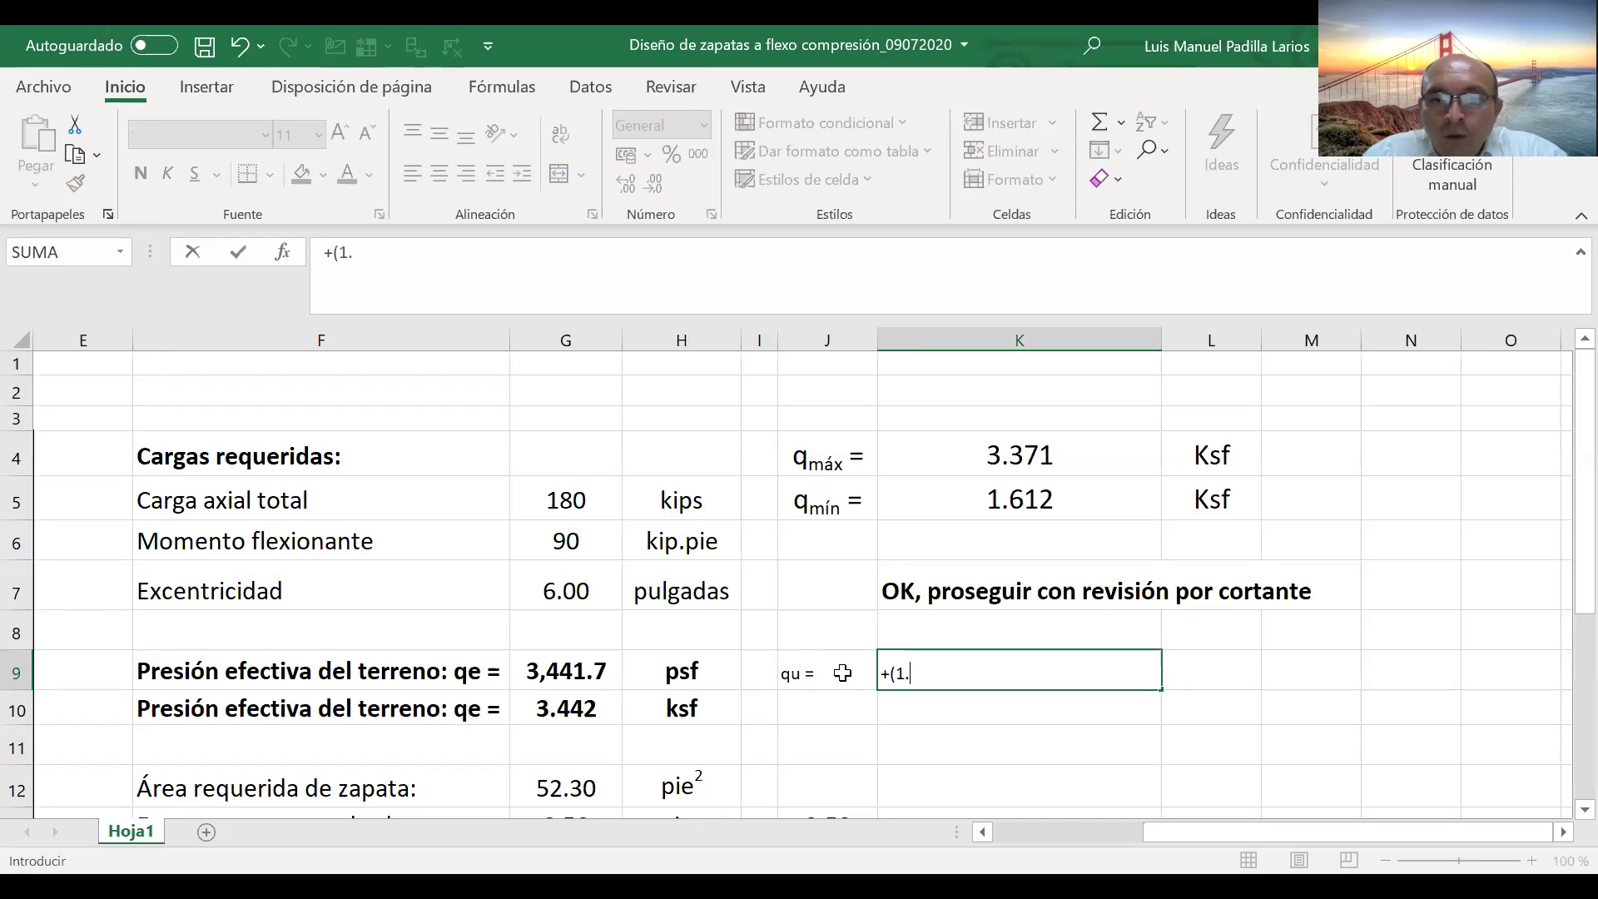
pyautogui.write('2')
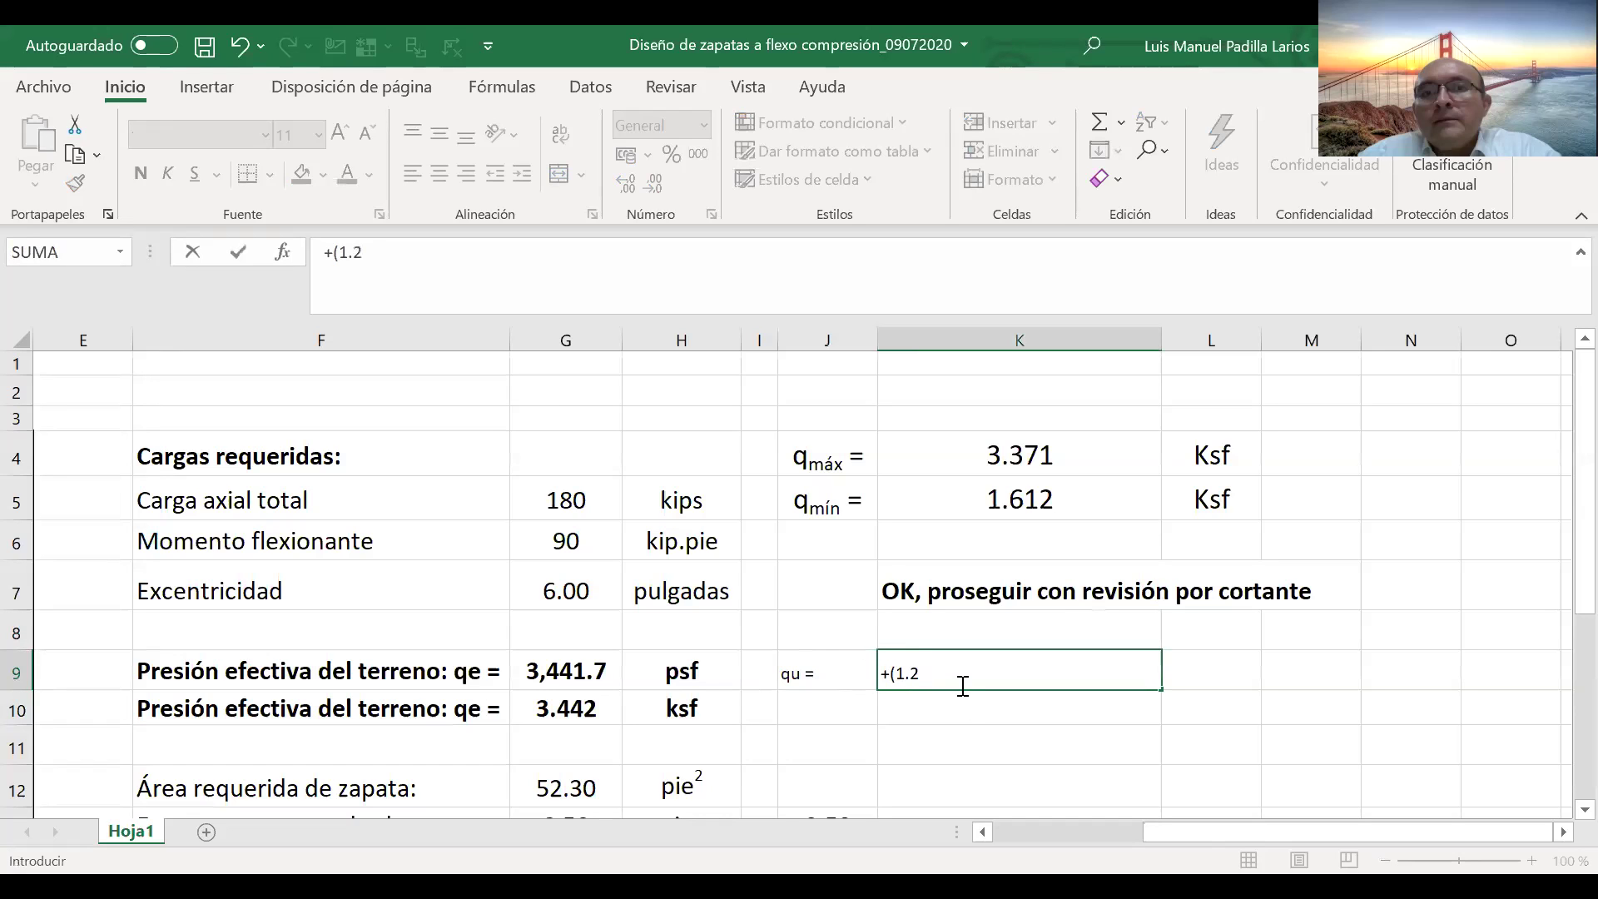
pyautogui.write('*')
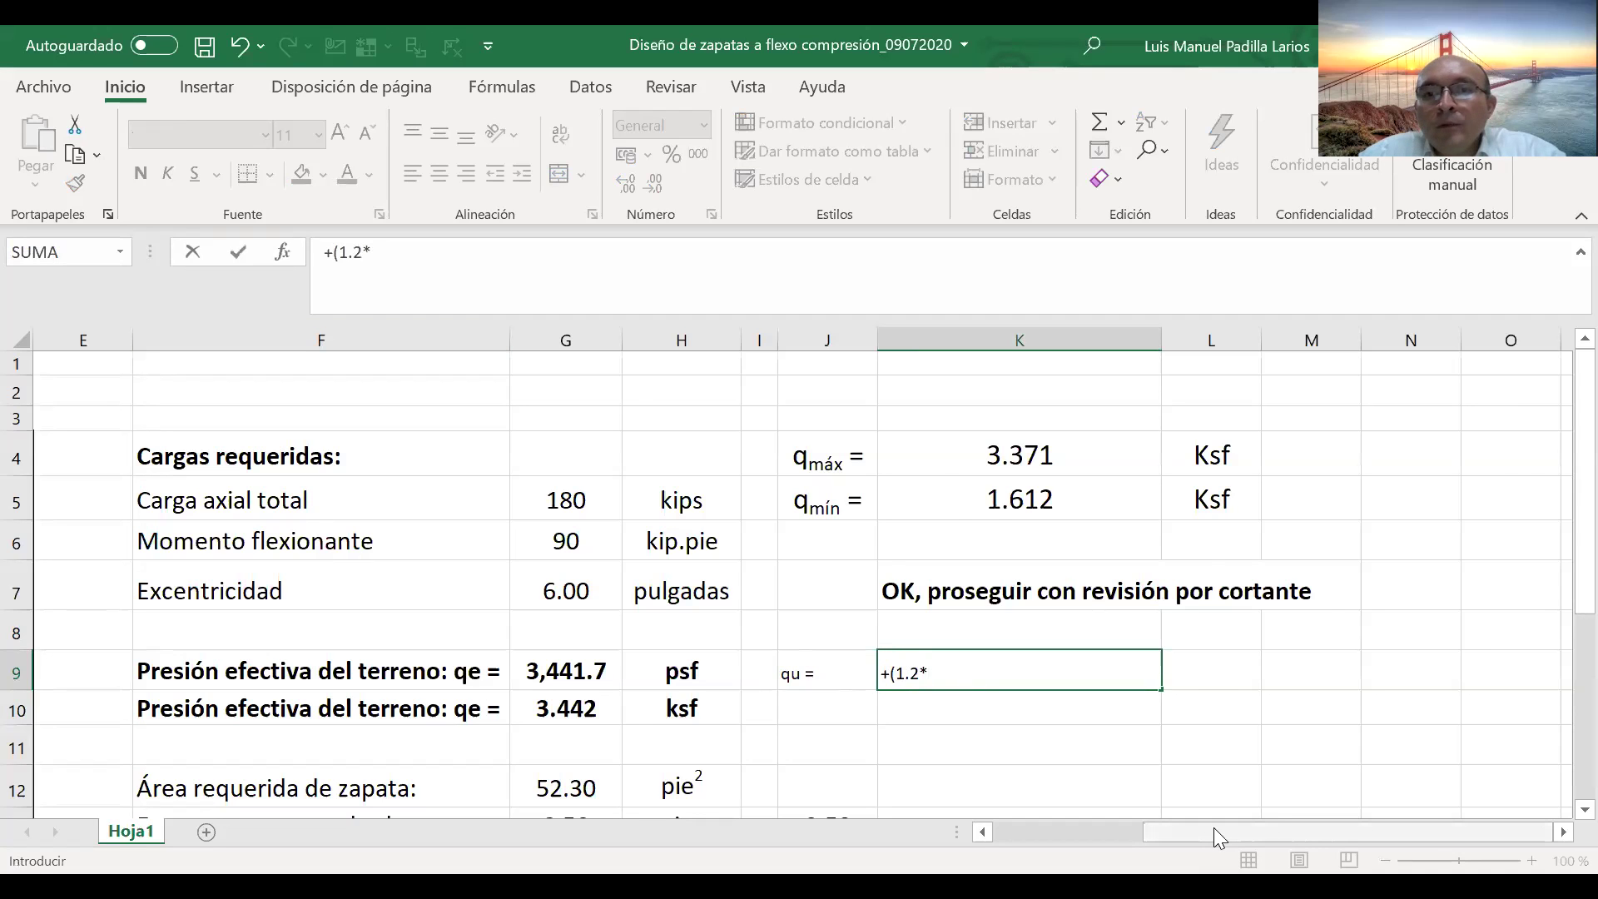
pyautogui.moveTo(1214, 828); pyautogui.dragTo(1103, 832)
pyautogui.click(480, 497)
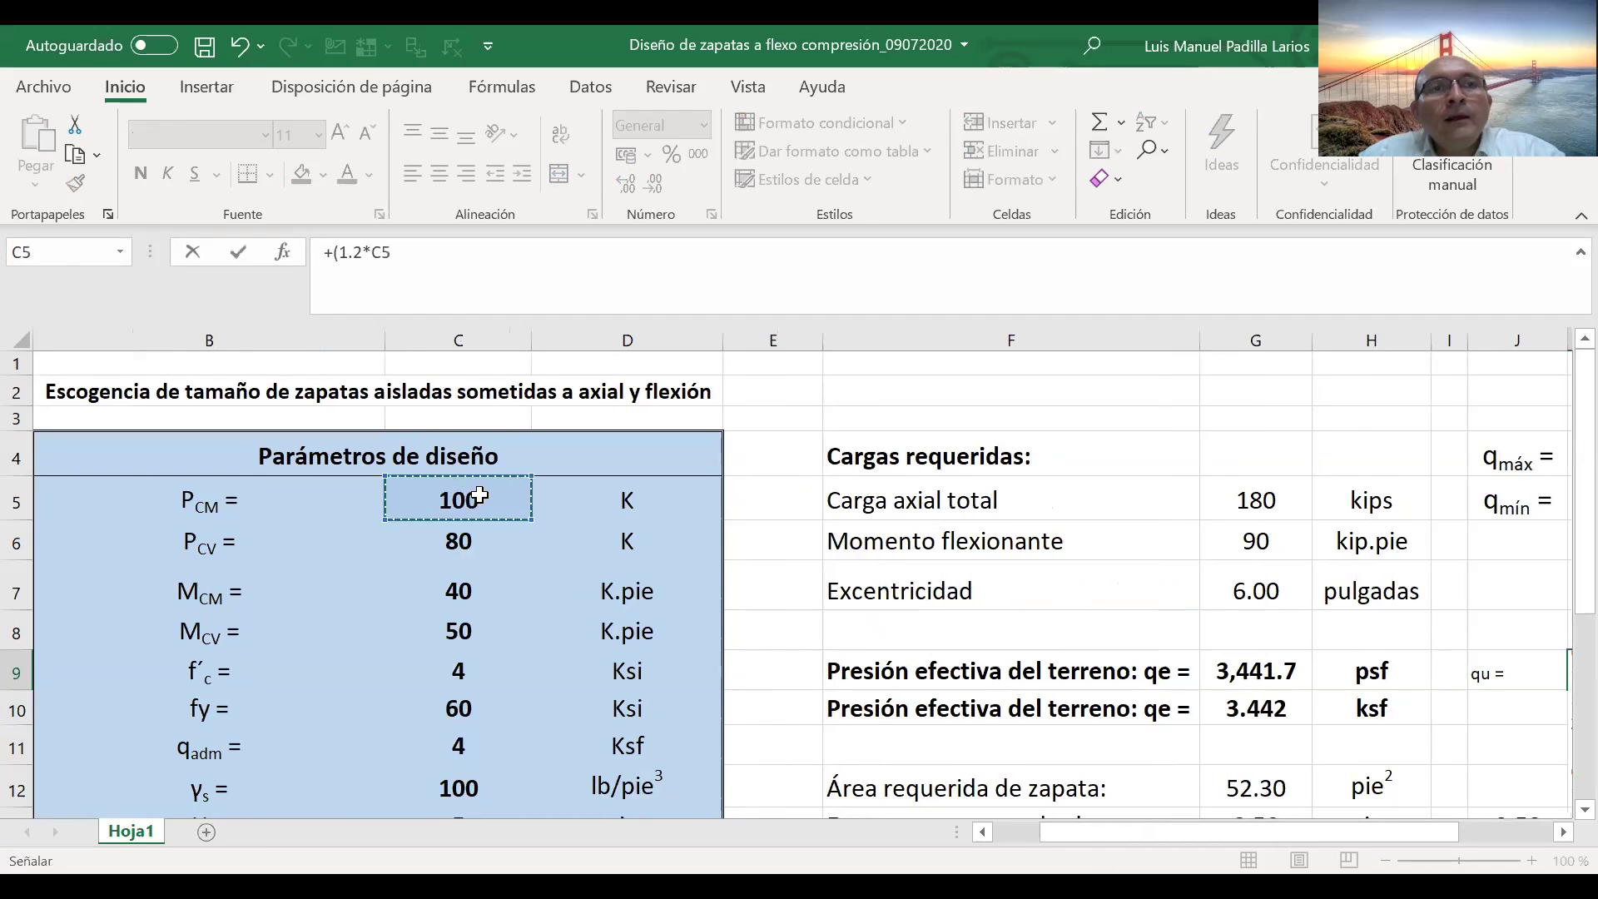
pyautogui.click(404, 247)
pyautogui.write('+1.')
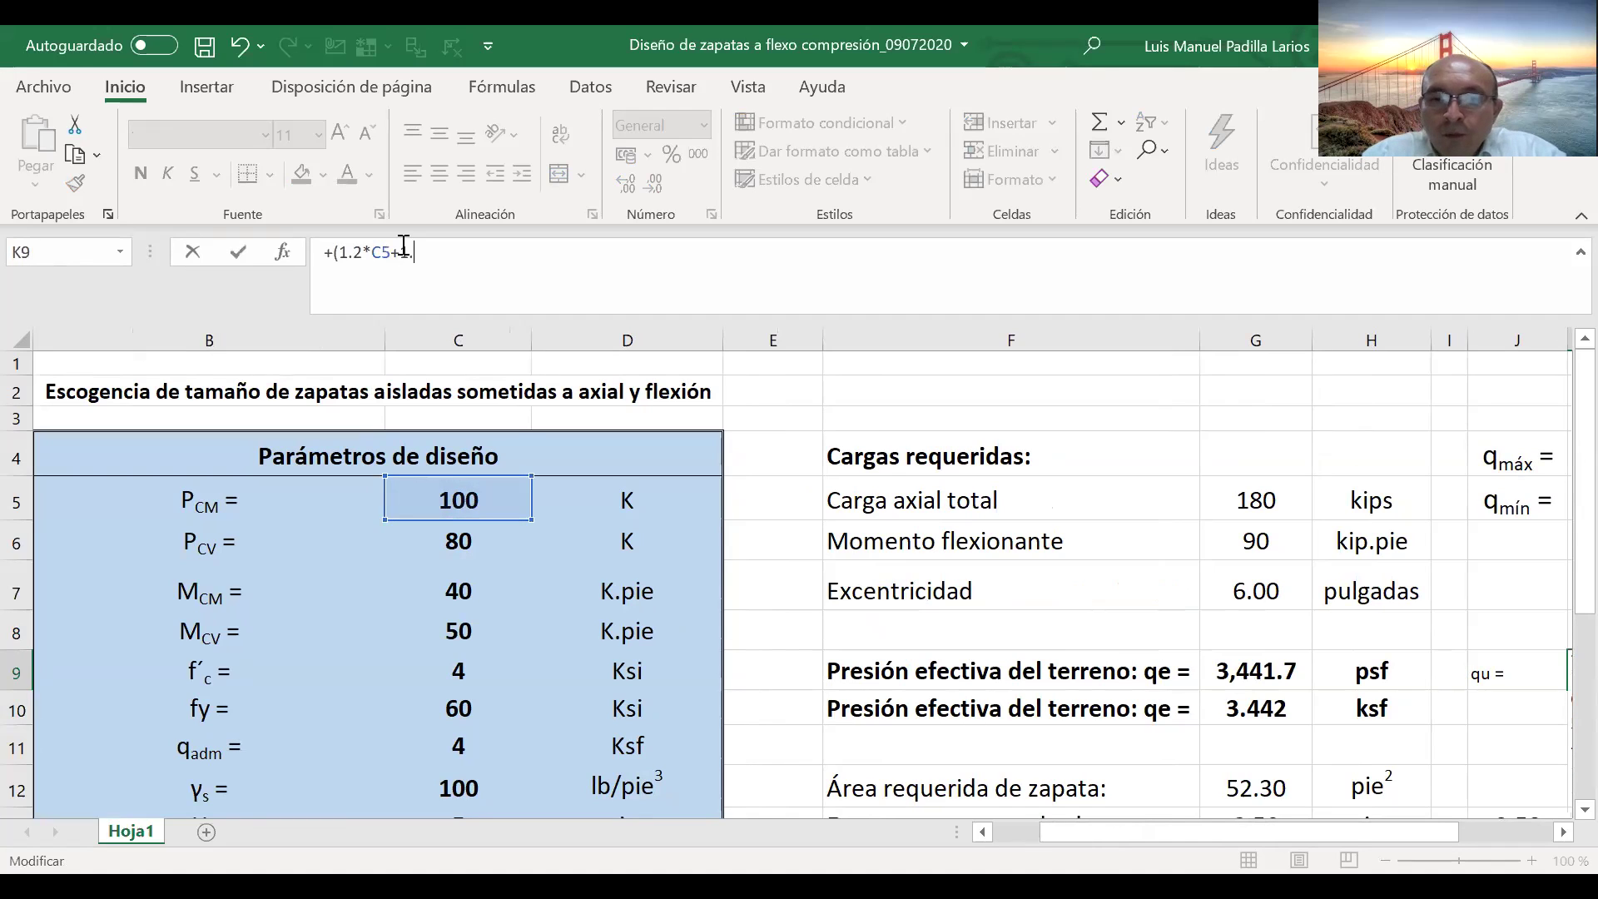
pyautogui.write('6*')
pyautogui.click(472, 533)
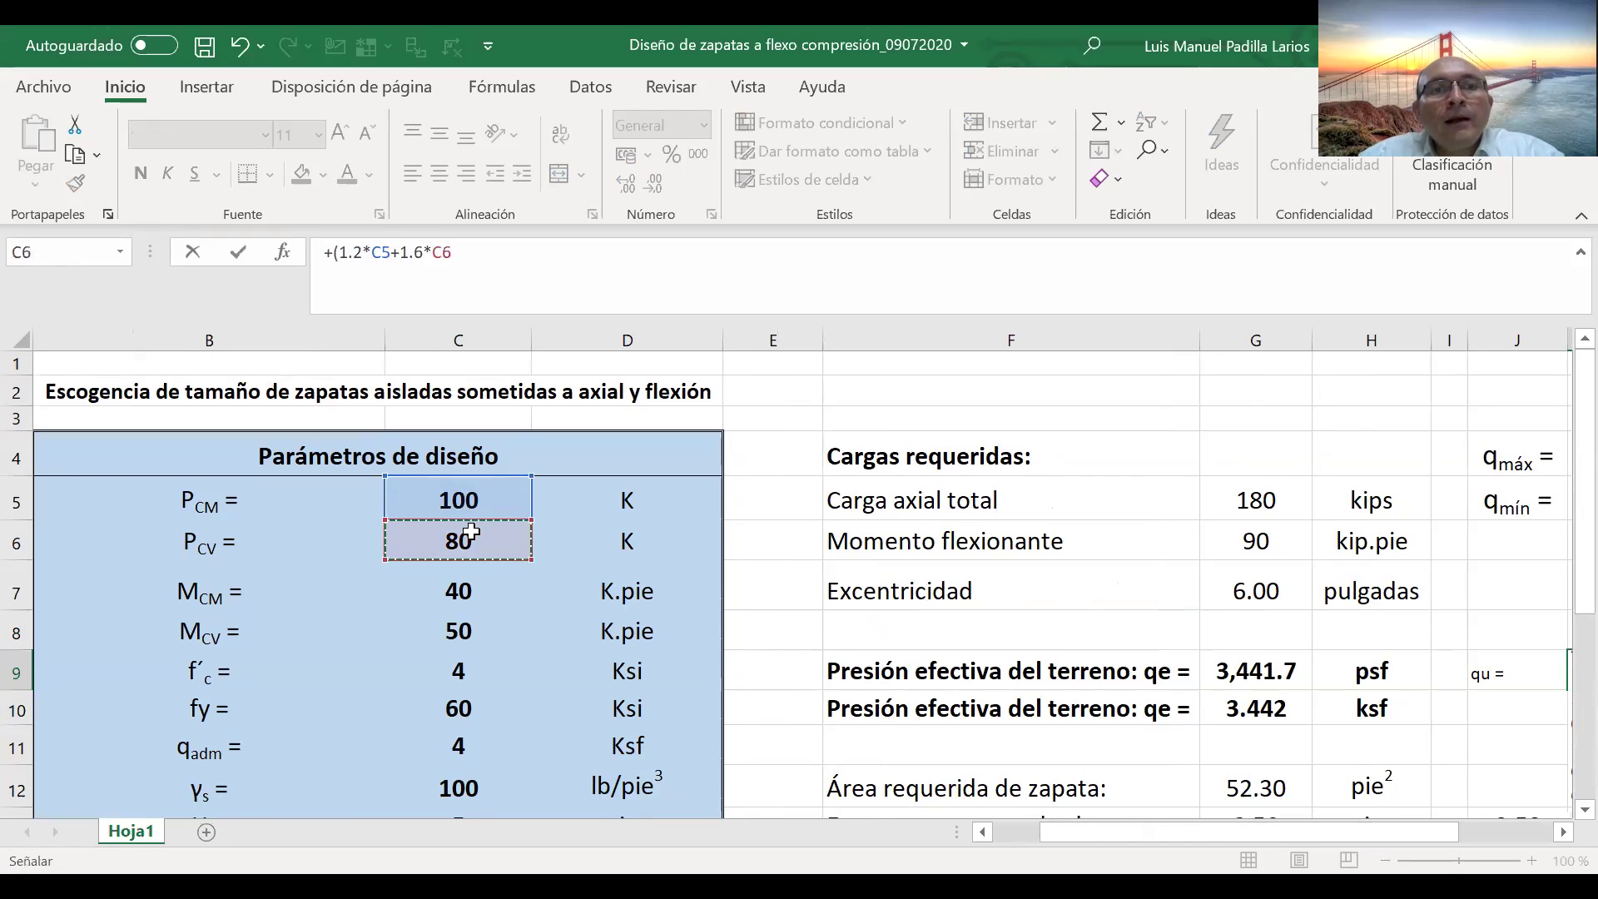
pyautogui.write(')')
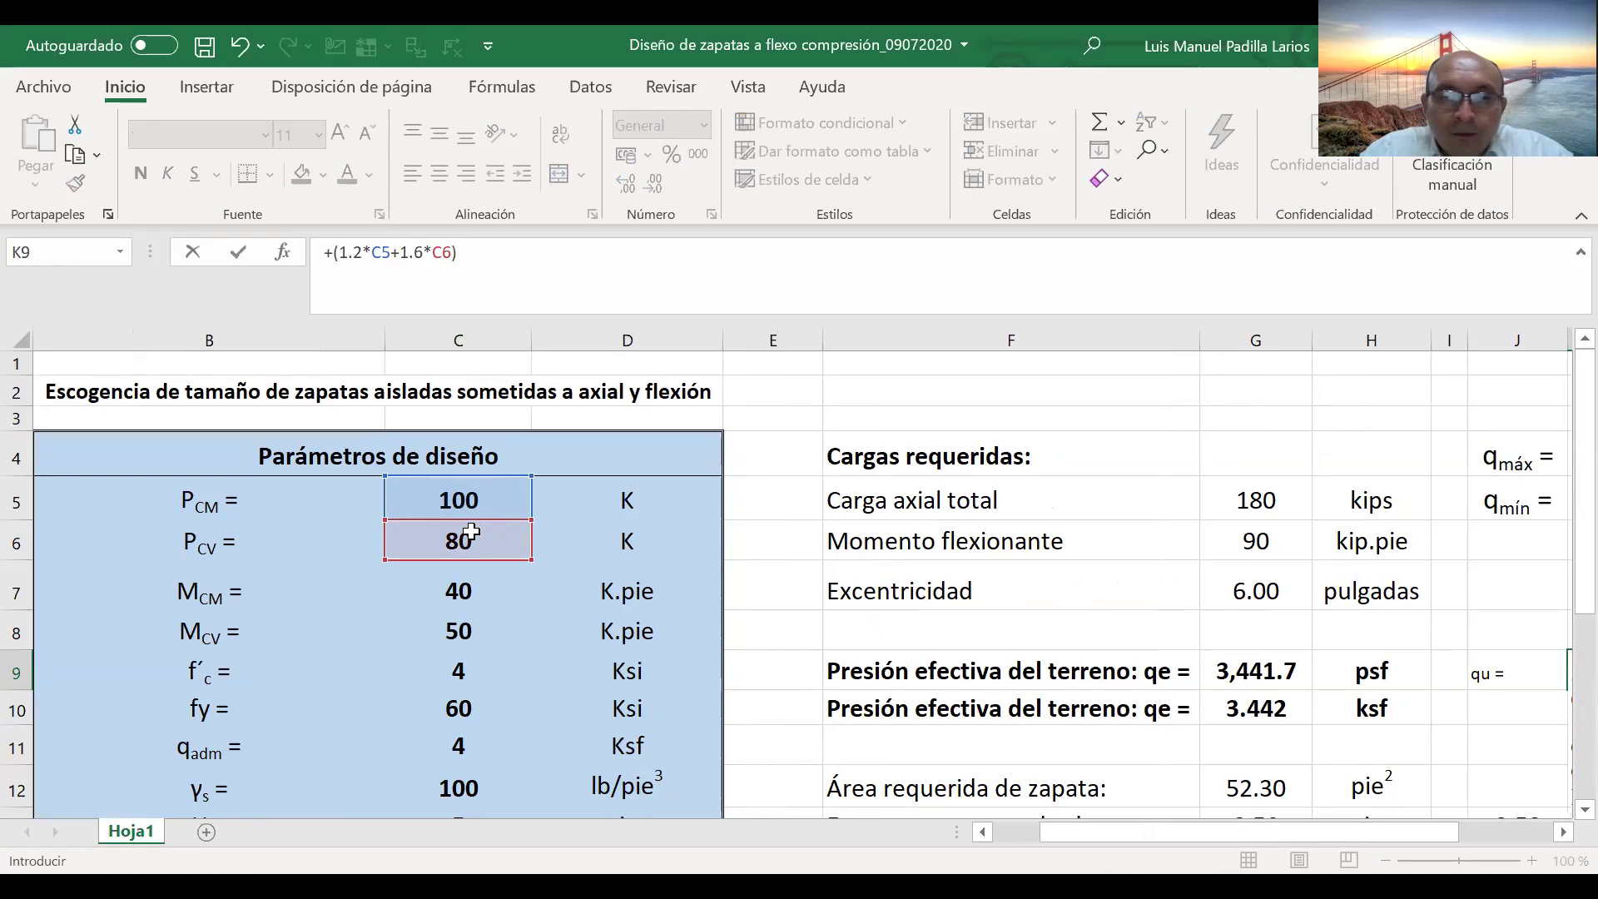
# - Complete the K9 formula by dividing the factored load by the trial footing area in G14, and return to K9
pyautogui.write('/')
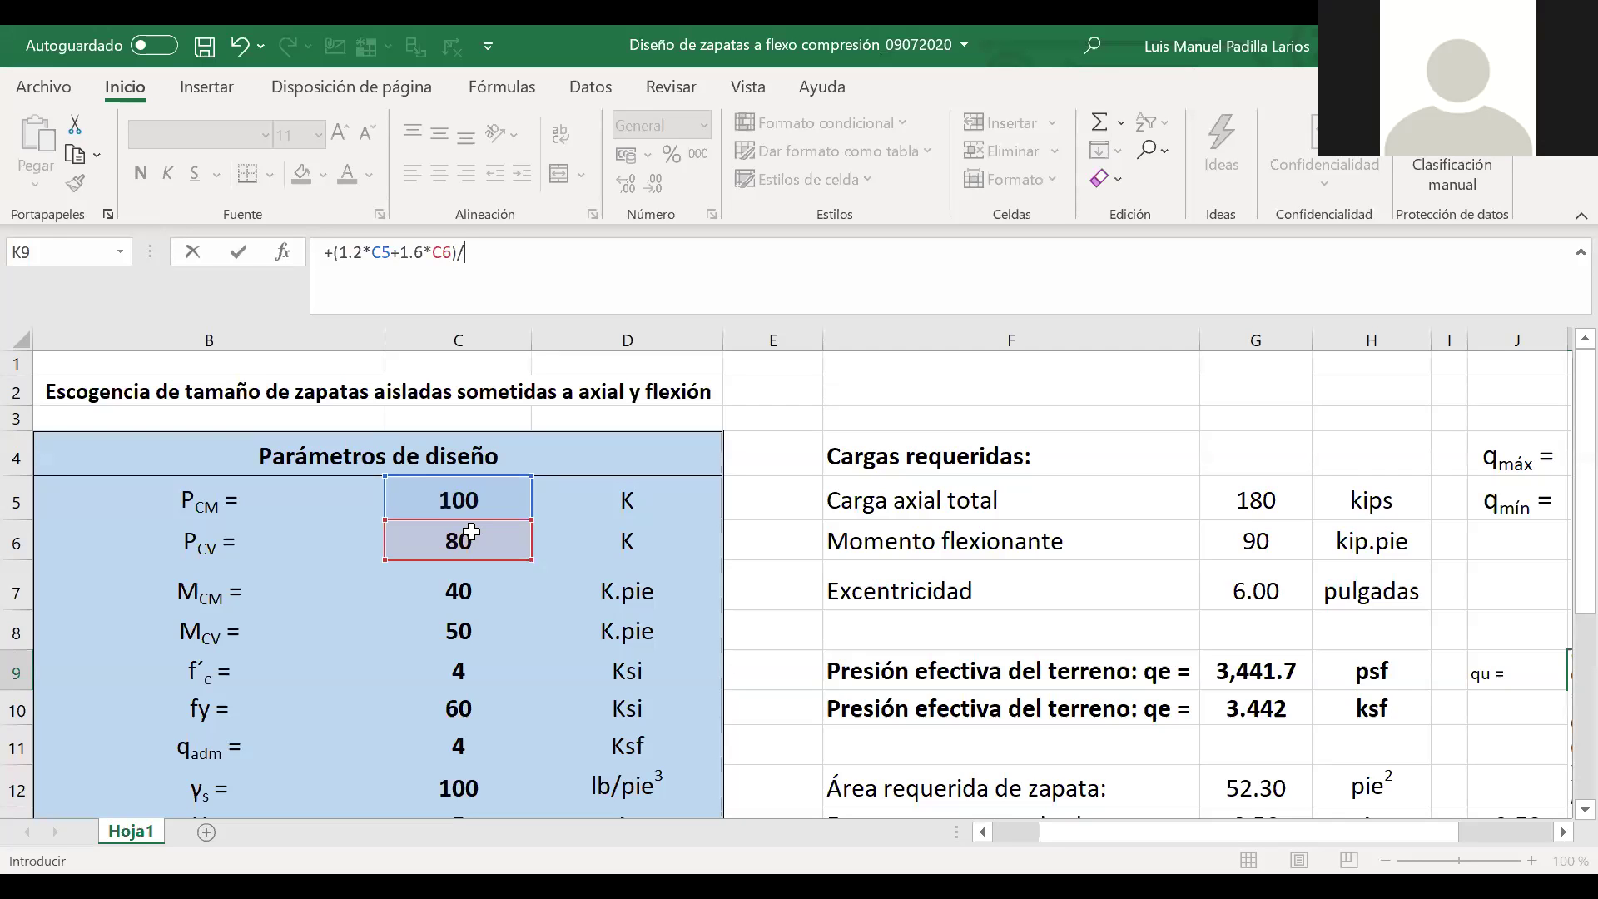
pyautogui.scroll(-3, 1087, 626)
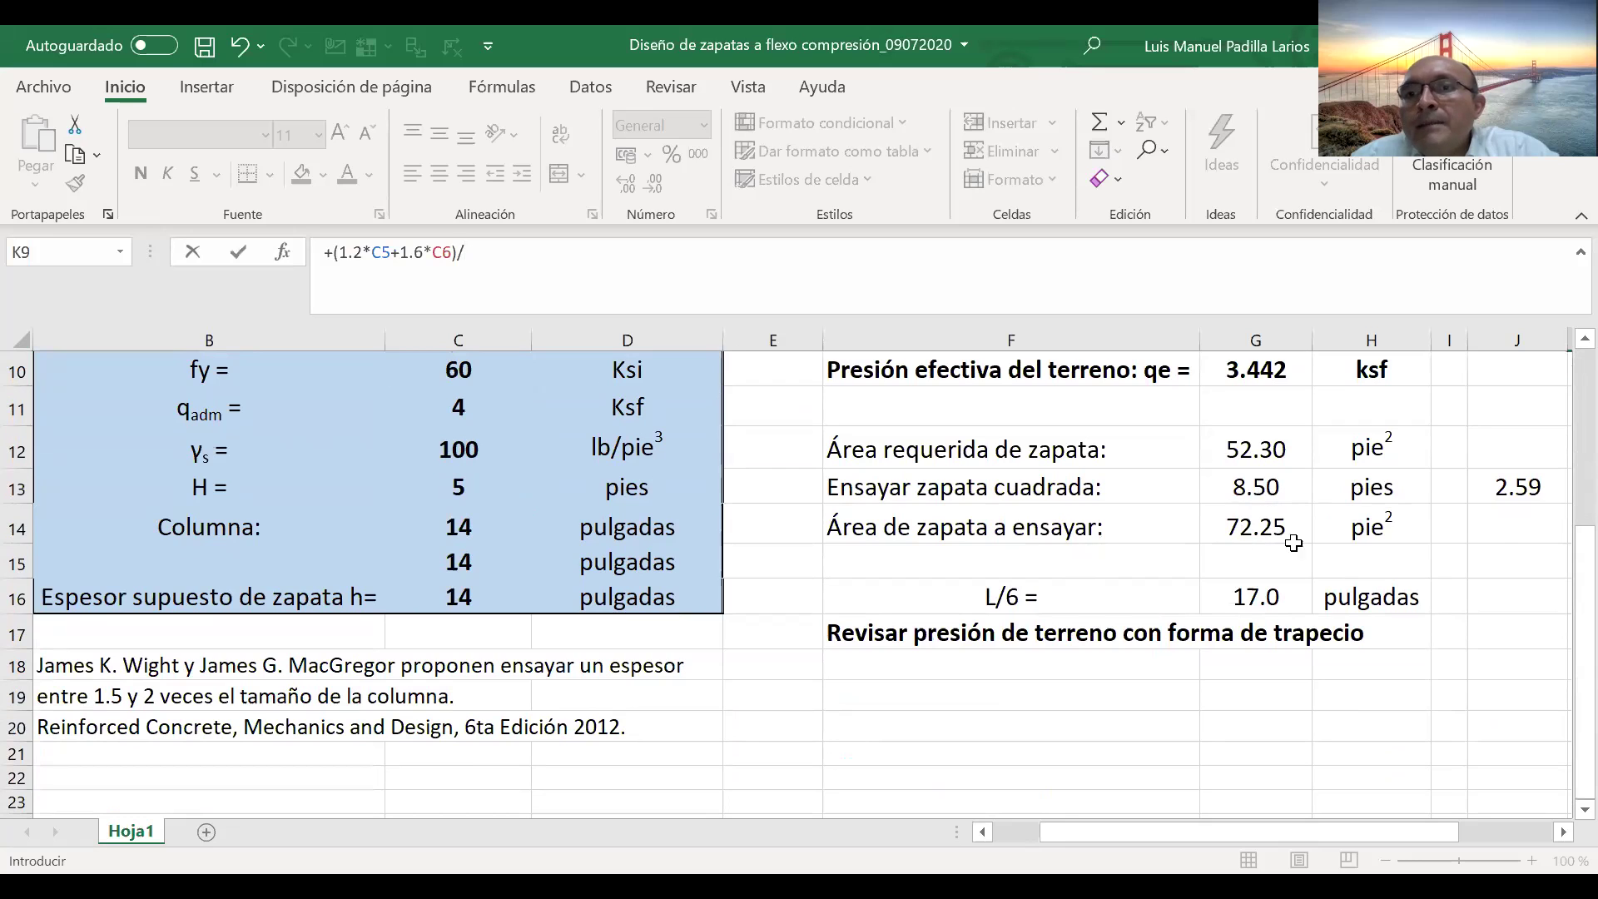
pyautogui.click(1279, 533)
pyautogui.press('Return')
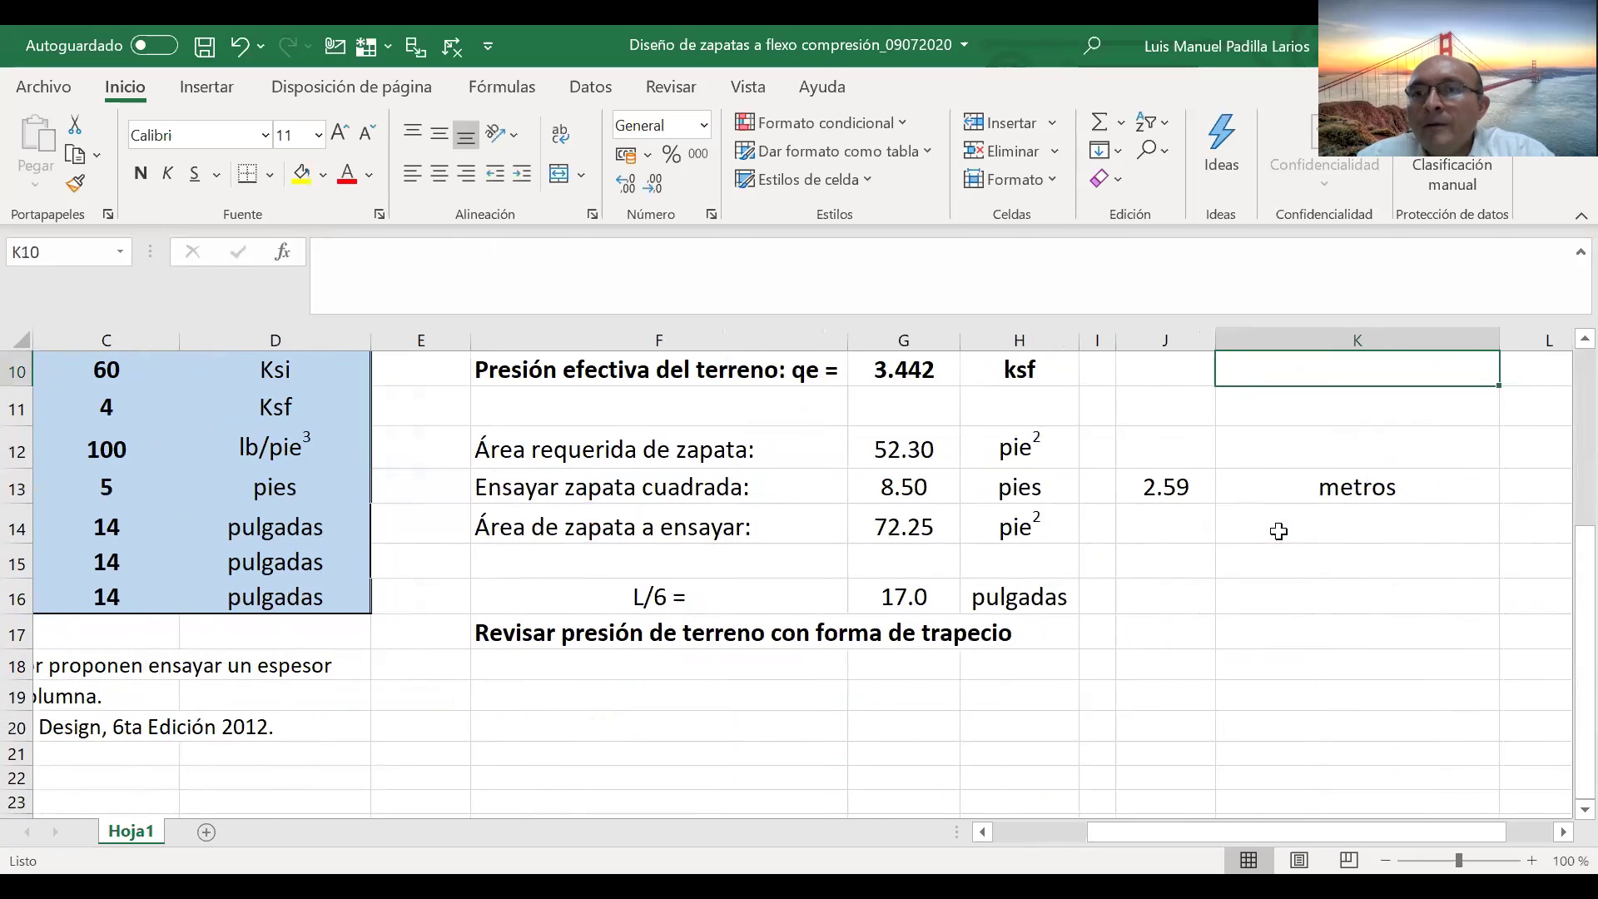
pyautogui.press('Up')
pyautogui.press('Up')
pyautogui.press('Up')
pyautogui.press('Down')
pyautogui.press('Down')
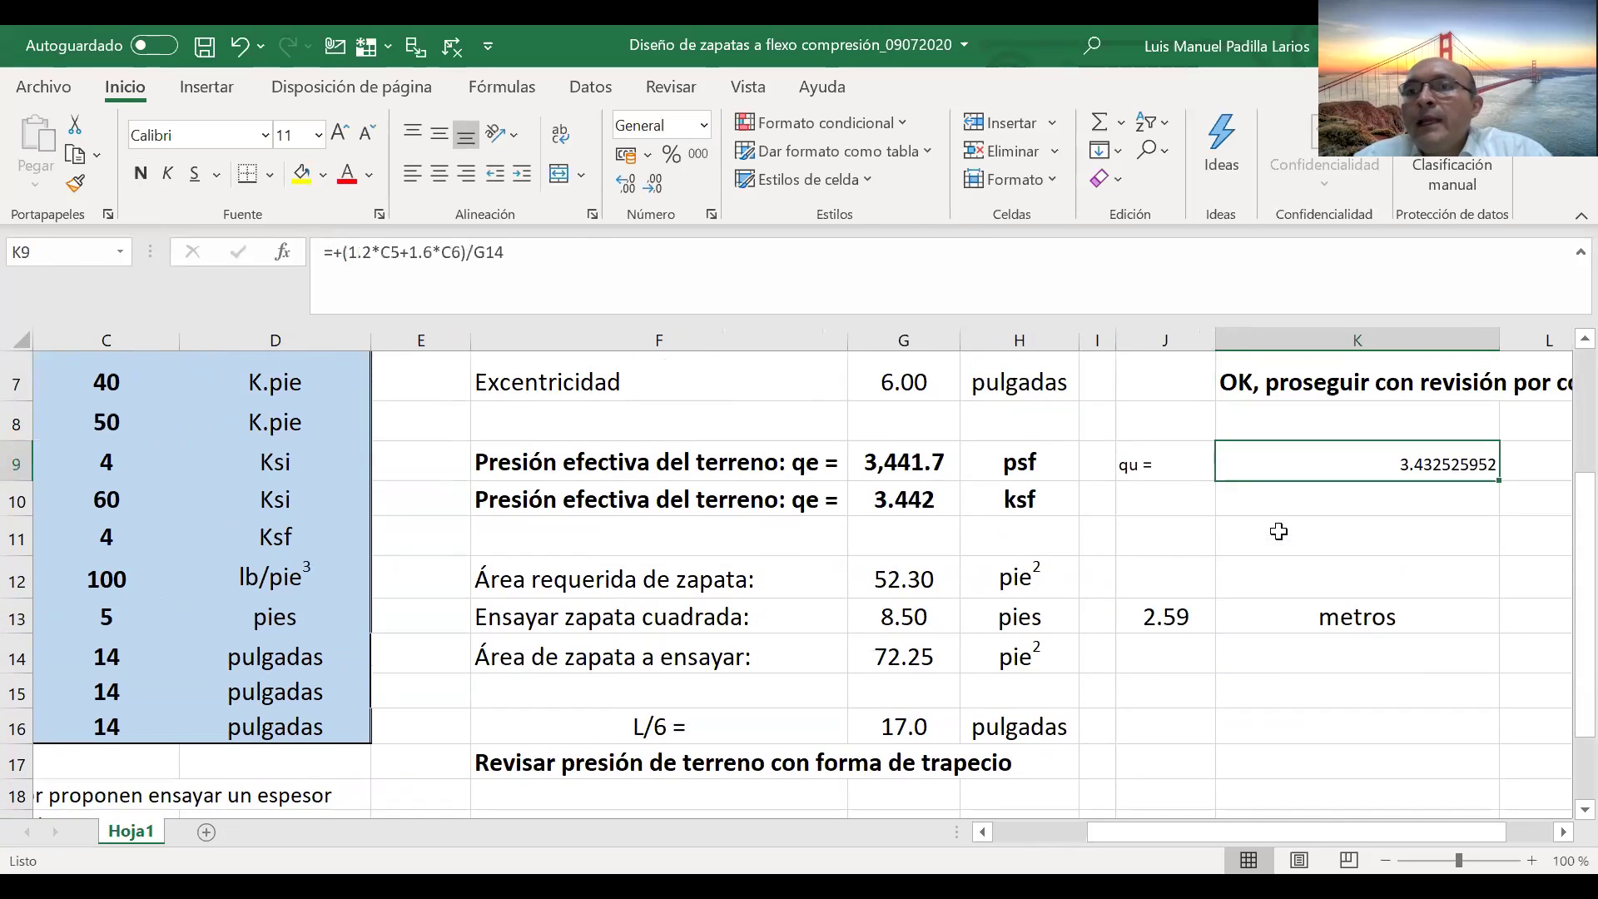
# - Enter the unit ksf in L9 and format the qu value in K9 with the thousands style at two decimals
pyautogui.hscroll(1, 1279, 531)
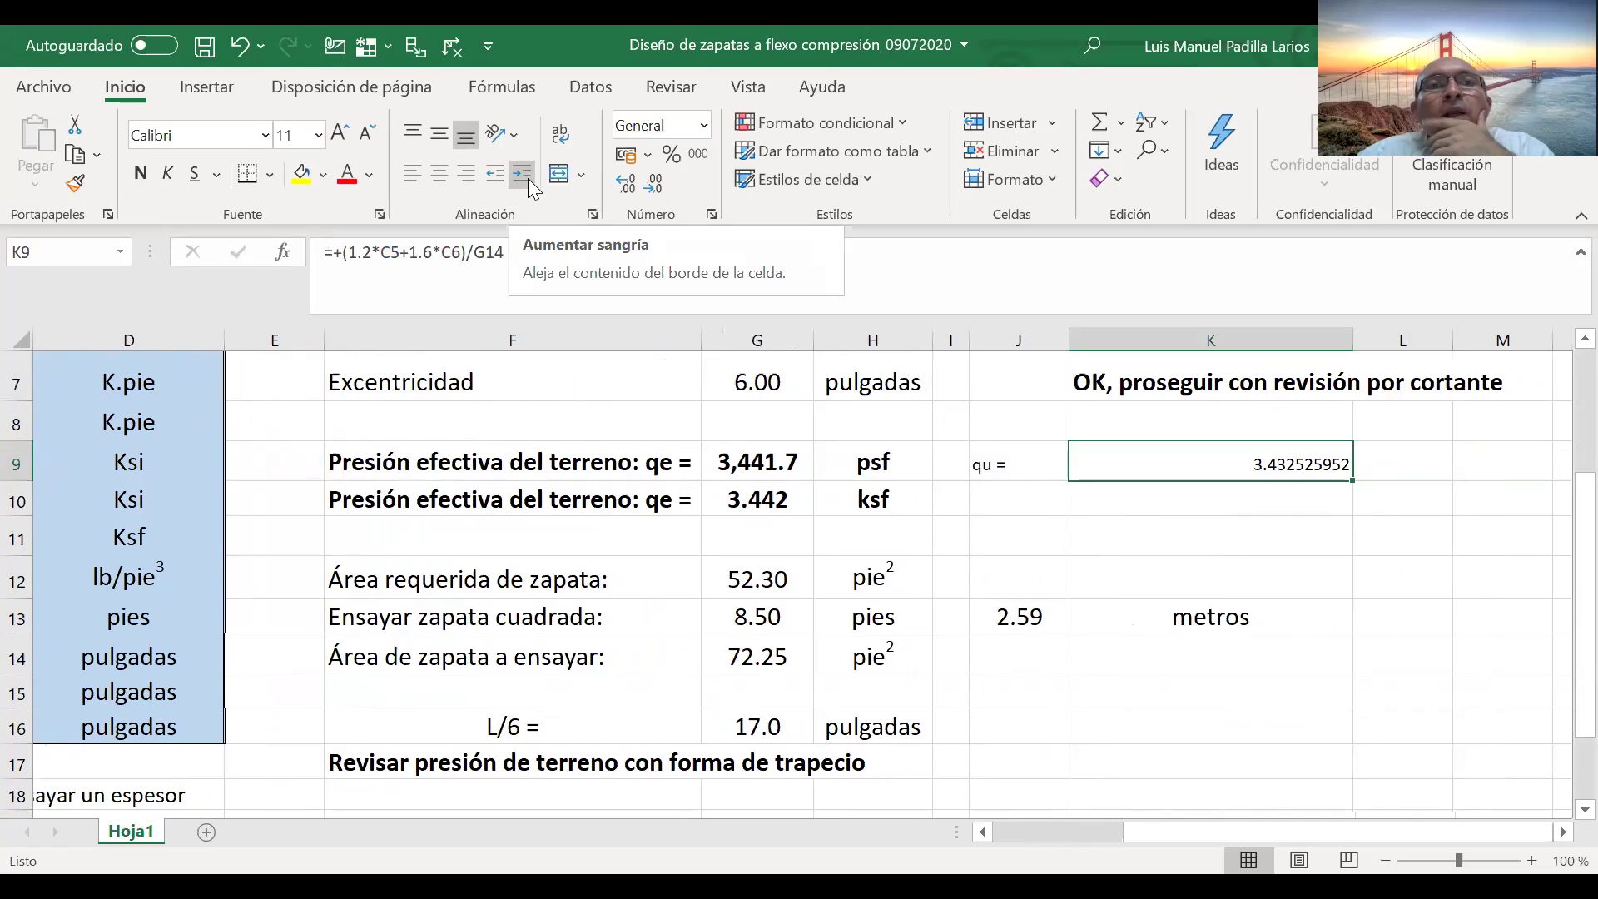
pyautogui.click(1403, 463)
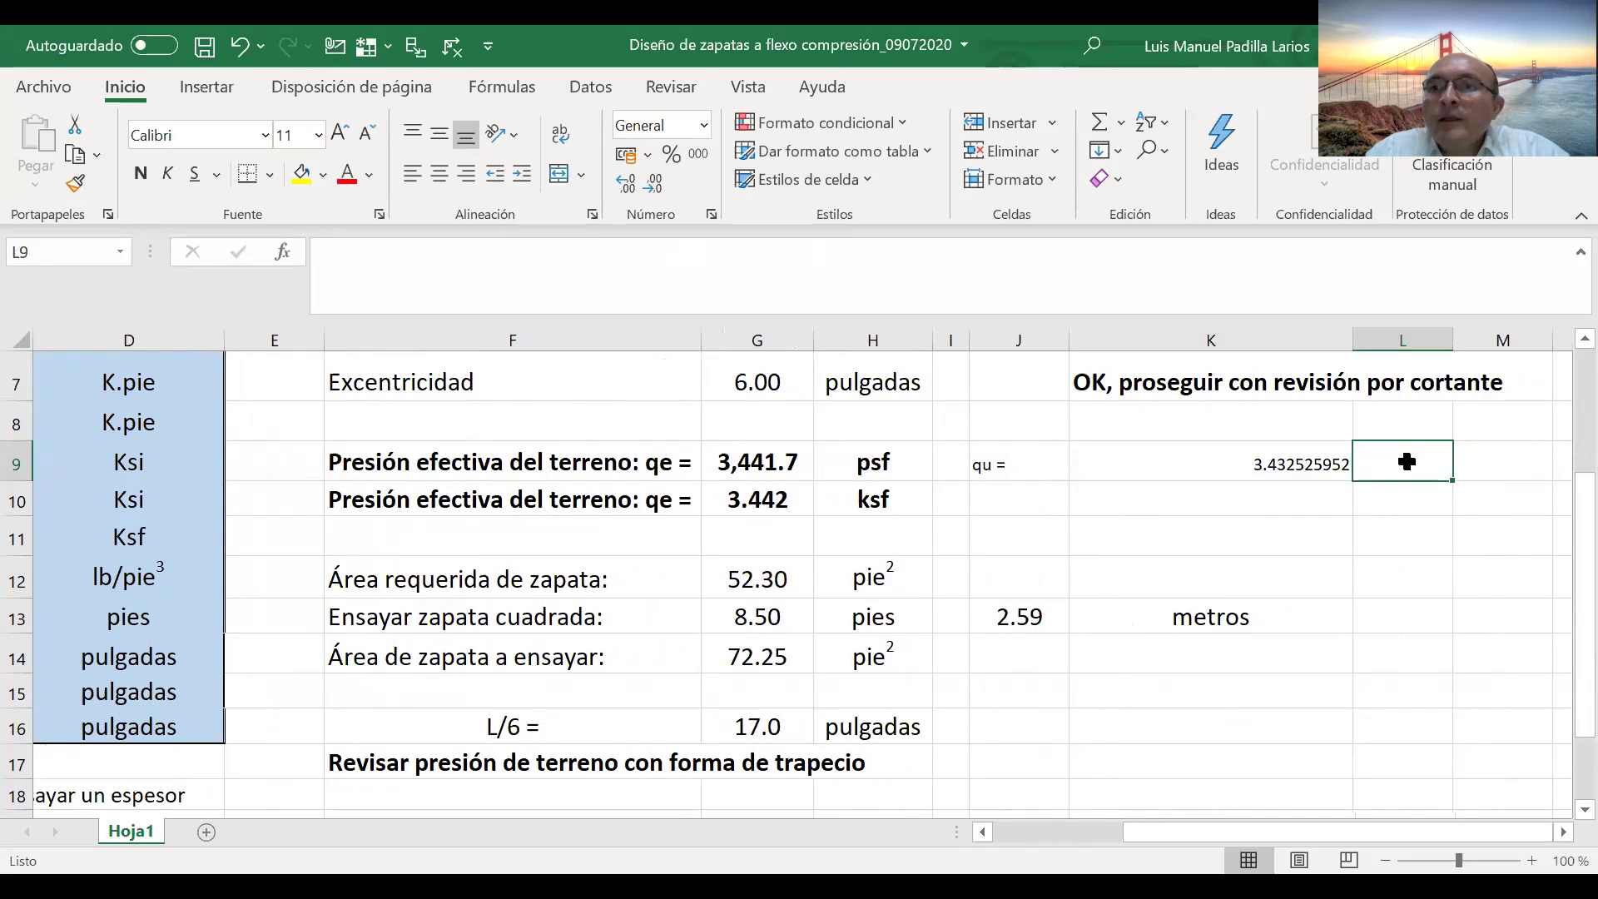
pyautogui.write('ksf')
pyautogui.press('Return')
pyautogui.click(1407, 462)
pyautogui.click(1336, 463)
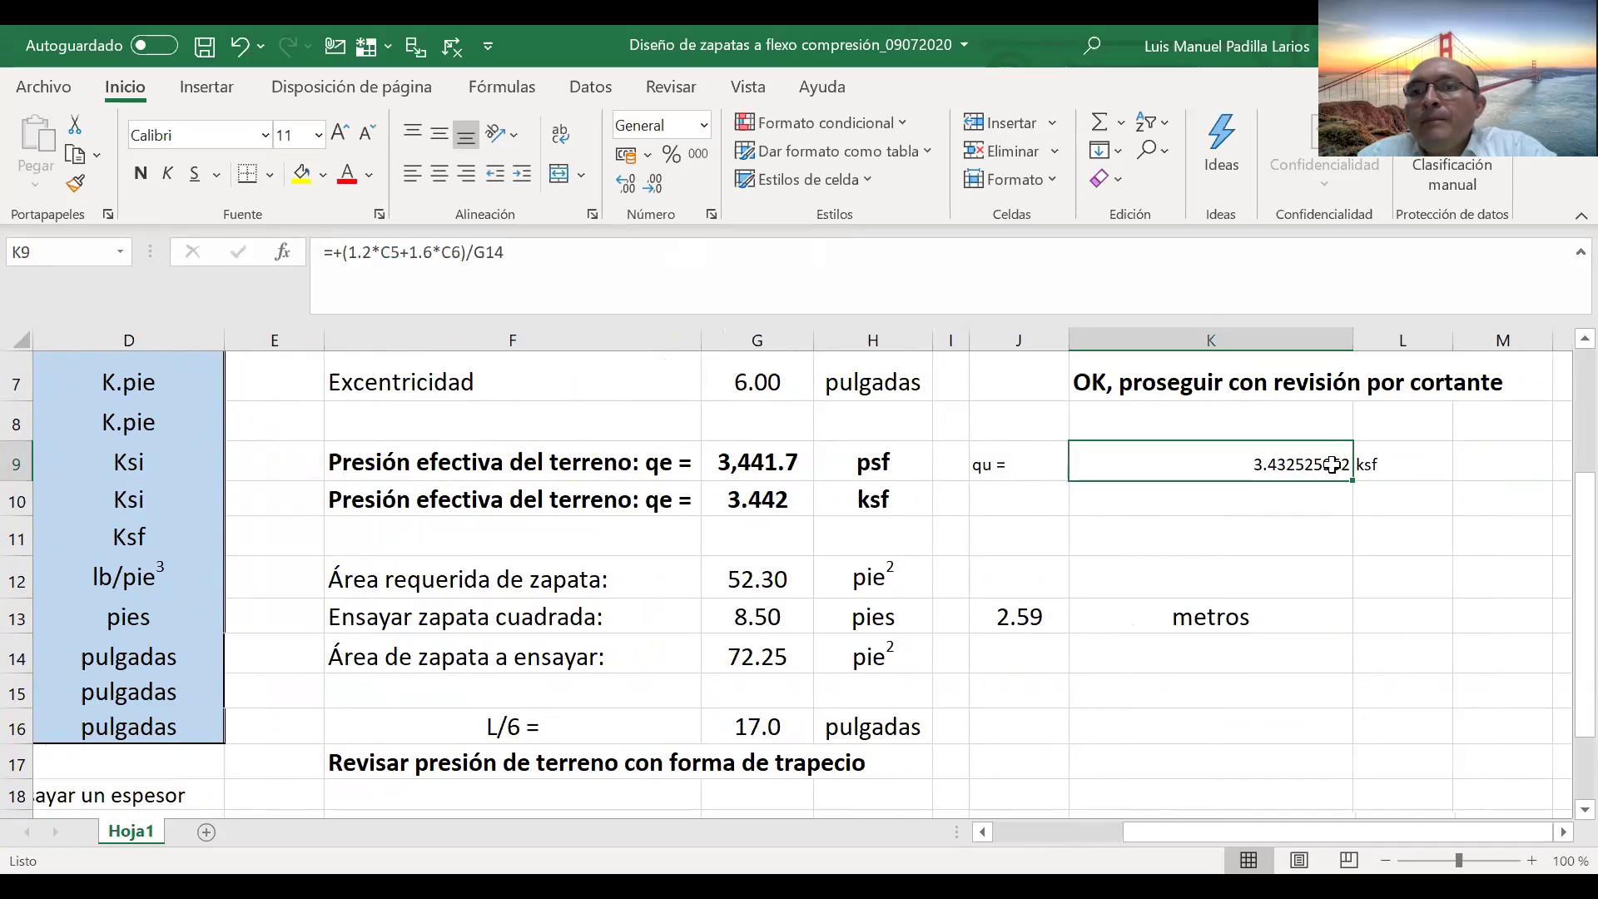
pyautogui.click(699, 156)
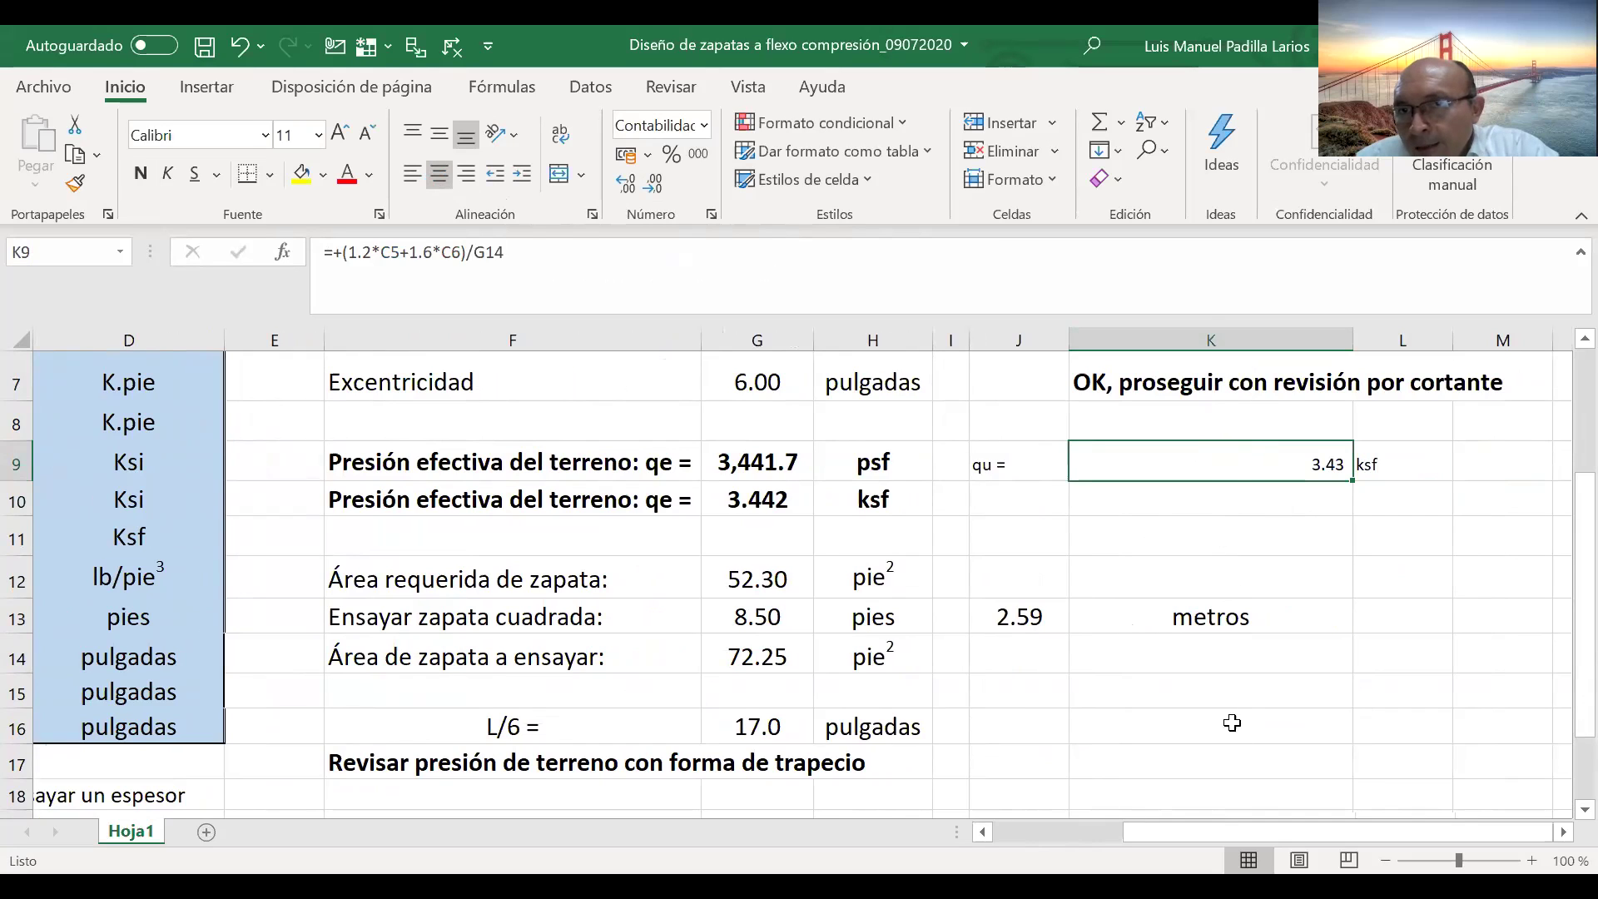
pyautogui.click(1032, 471)
pyautogui.click(1135, 475)
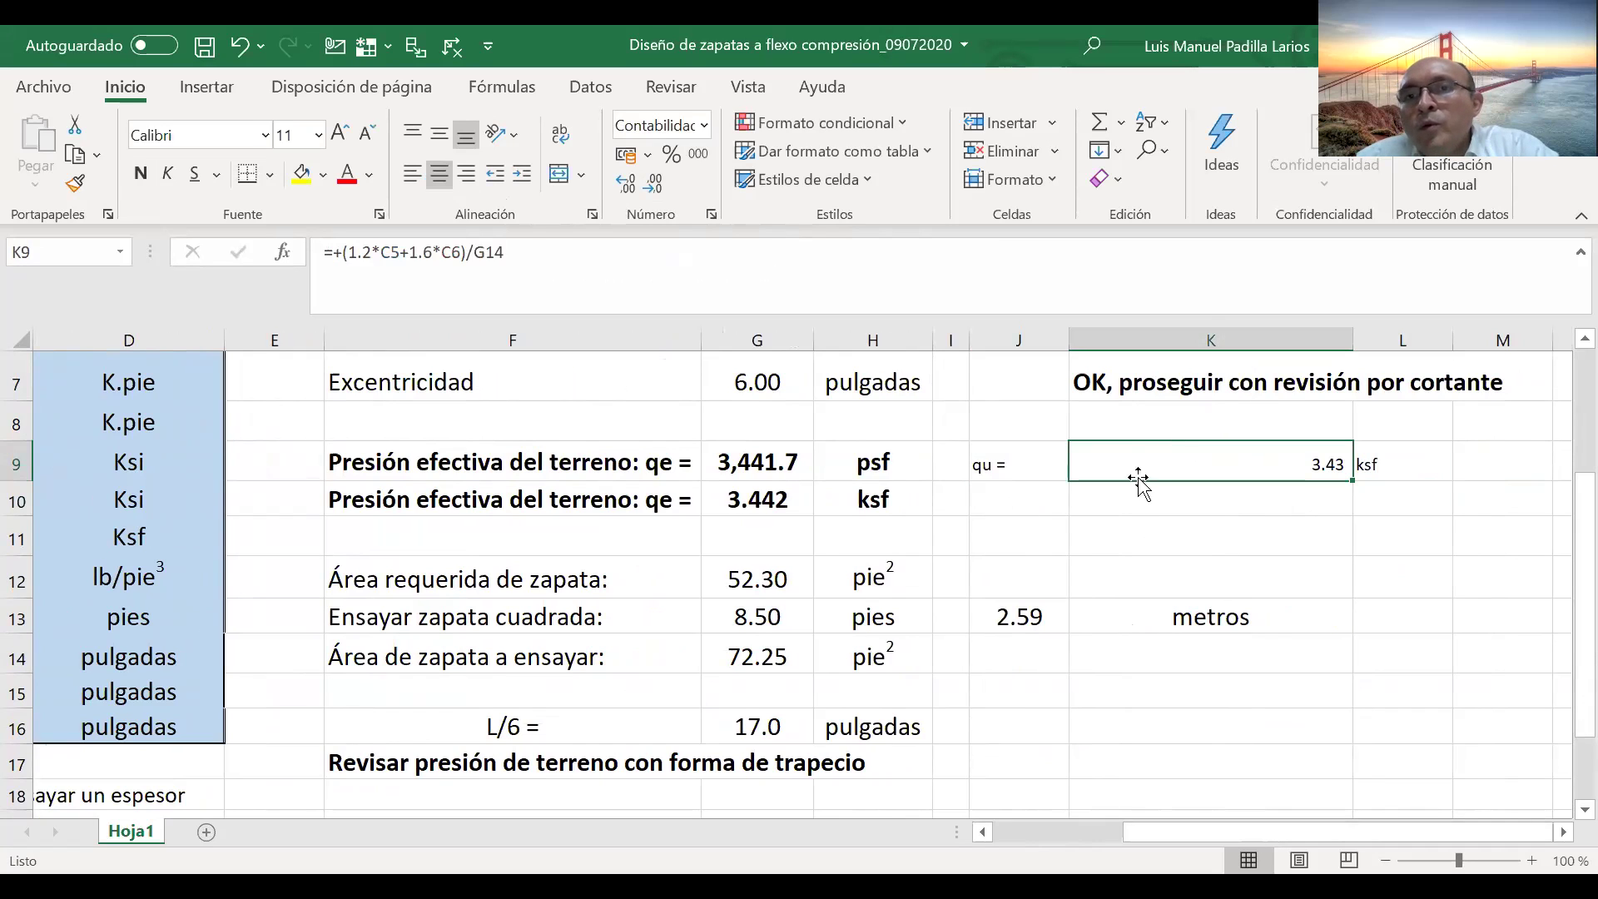
pyautogui.click(1036, 506)
pyautogui.click(1037, 466)
pyautogui.click(1029, 511)
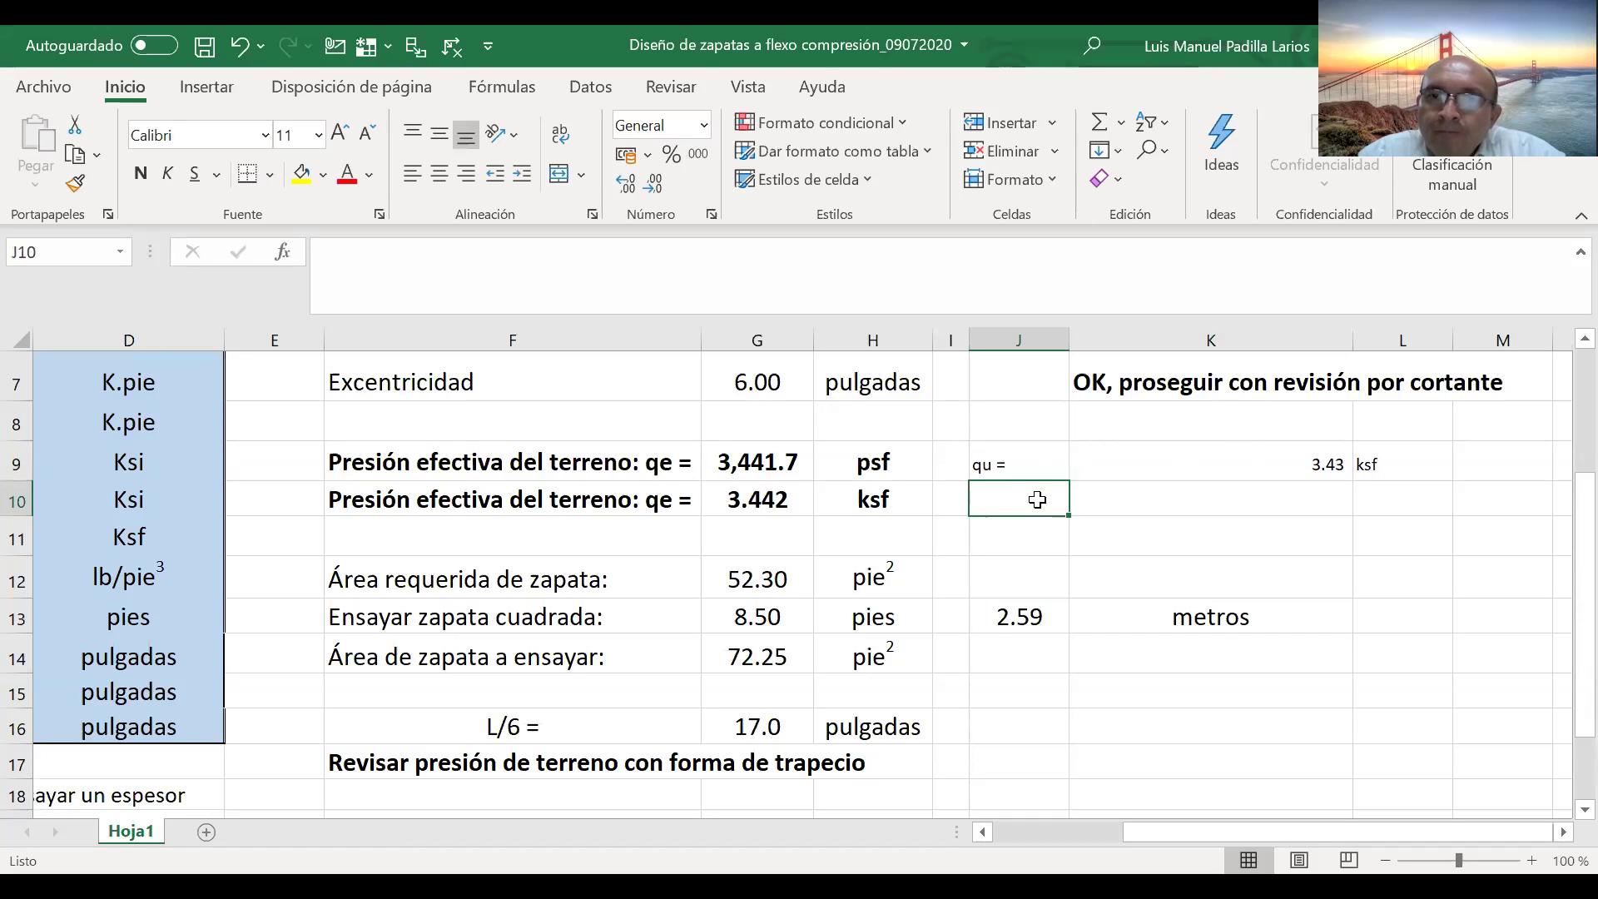
pyautogui.press('Up')
pyautogui.press('Right')
pyautogui.press('Right')
pyautogui.press('Left')
pyautogui.press('Left')
pyautogui.press('Right')
pyautogui.press('Right')
pyautogui.press('Left')
pyautogui.press('Left')
pyautogui.press('Right')
pyautogui.press('Right')
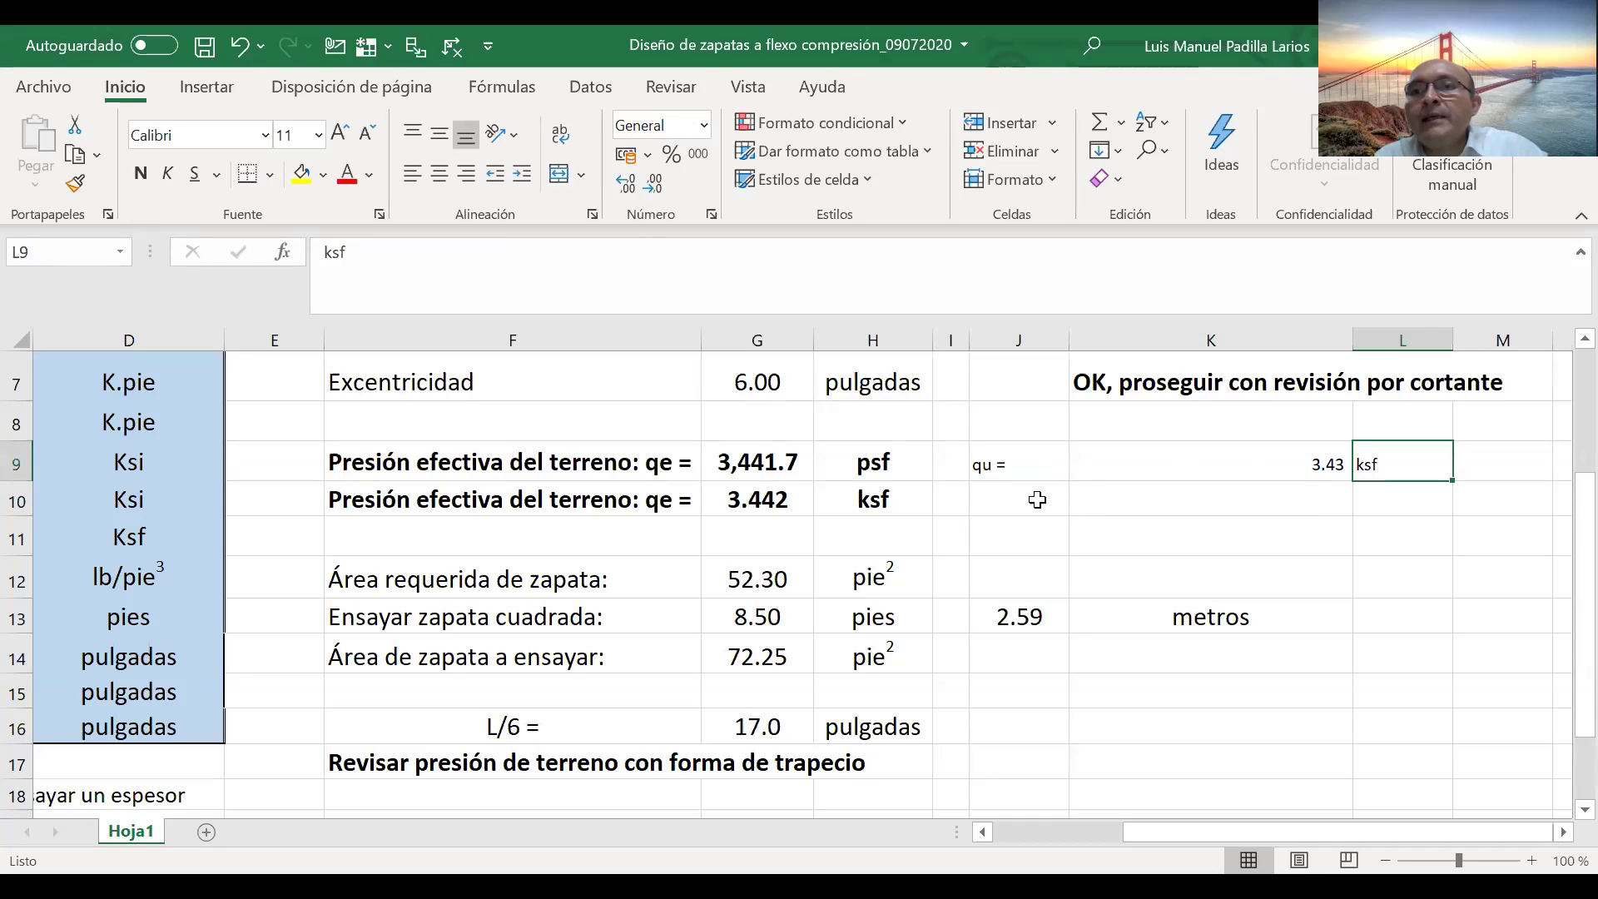
pyautogui.press('Left')
pyautogui.press('Left')
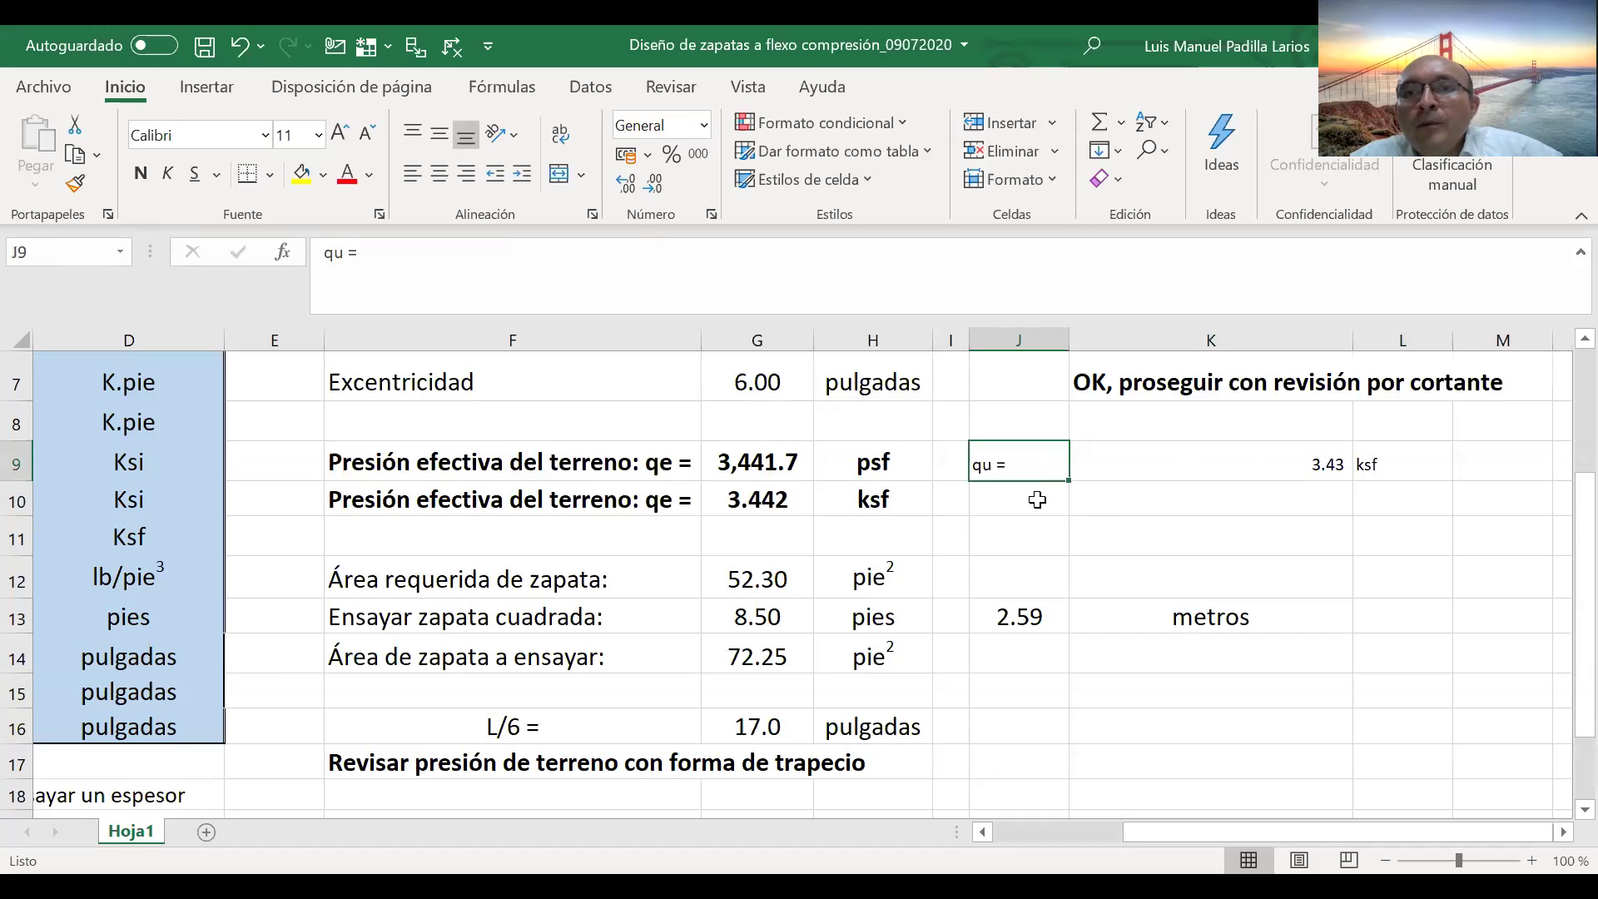
pyautogui.press('Right')
pyautogui.press('Right')
pyautogui.press('Left')
pyautogui.press('Left')
pyautogui.press('Right')
pyautogui.press('Right')
pyautogui.press('Left')
pyautogui.press('Left')
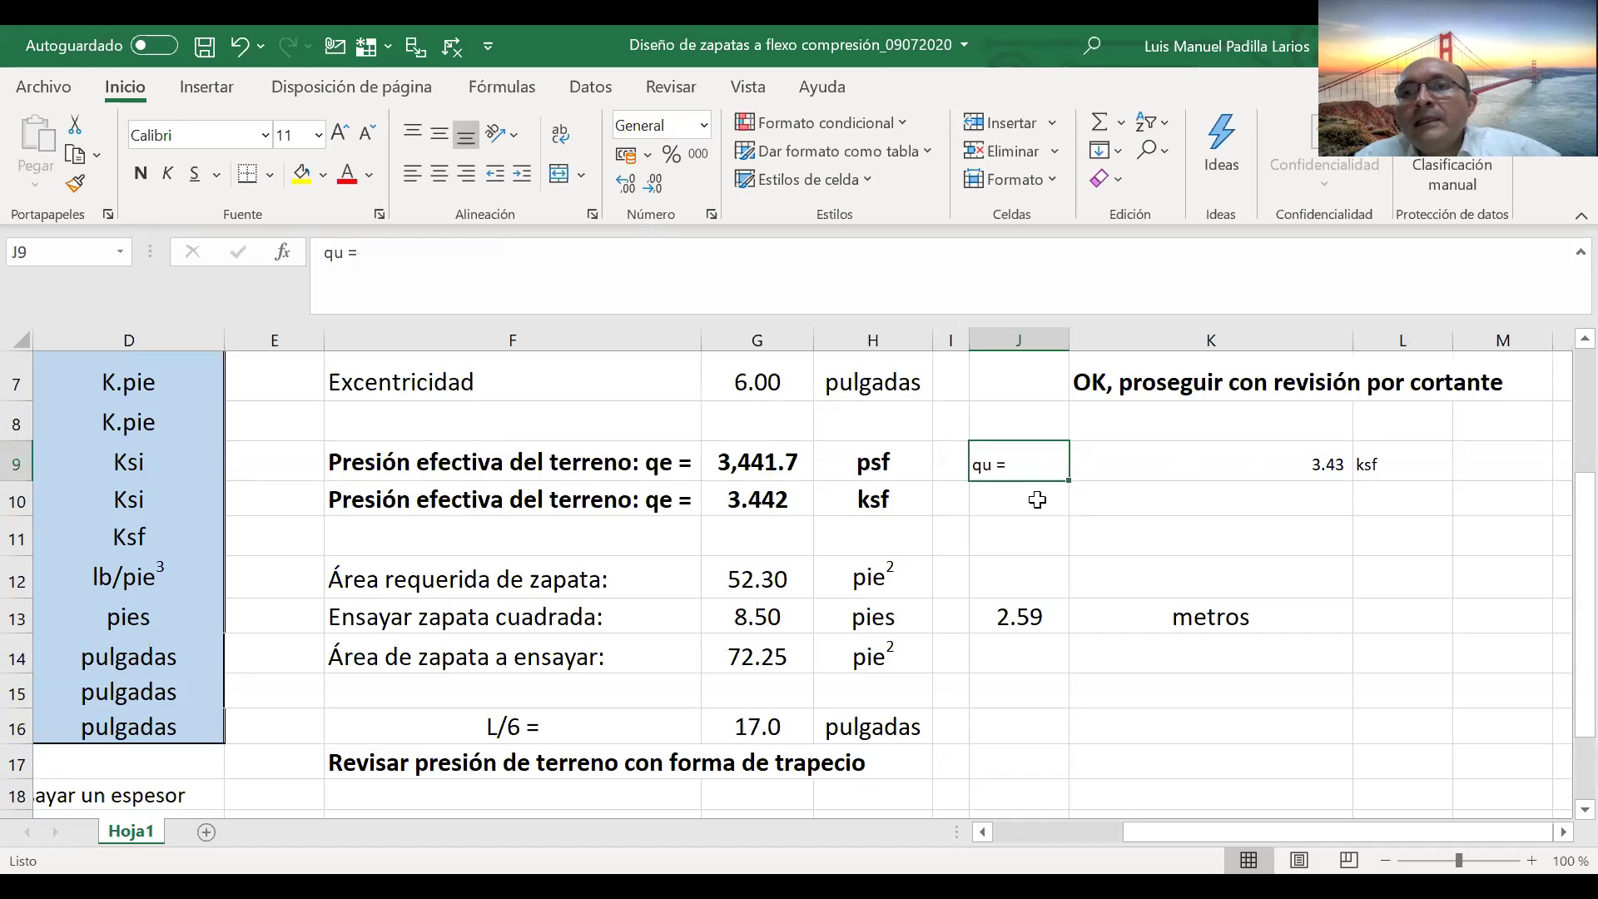
pyautogui.press('Right')
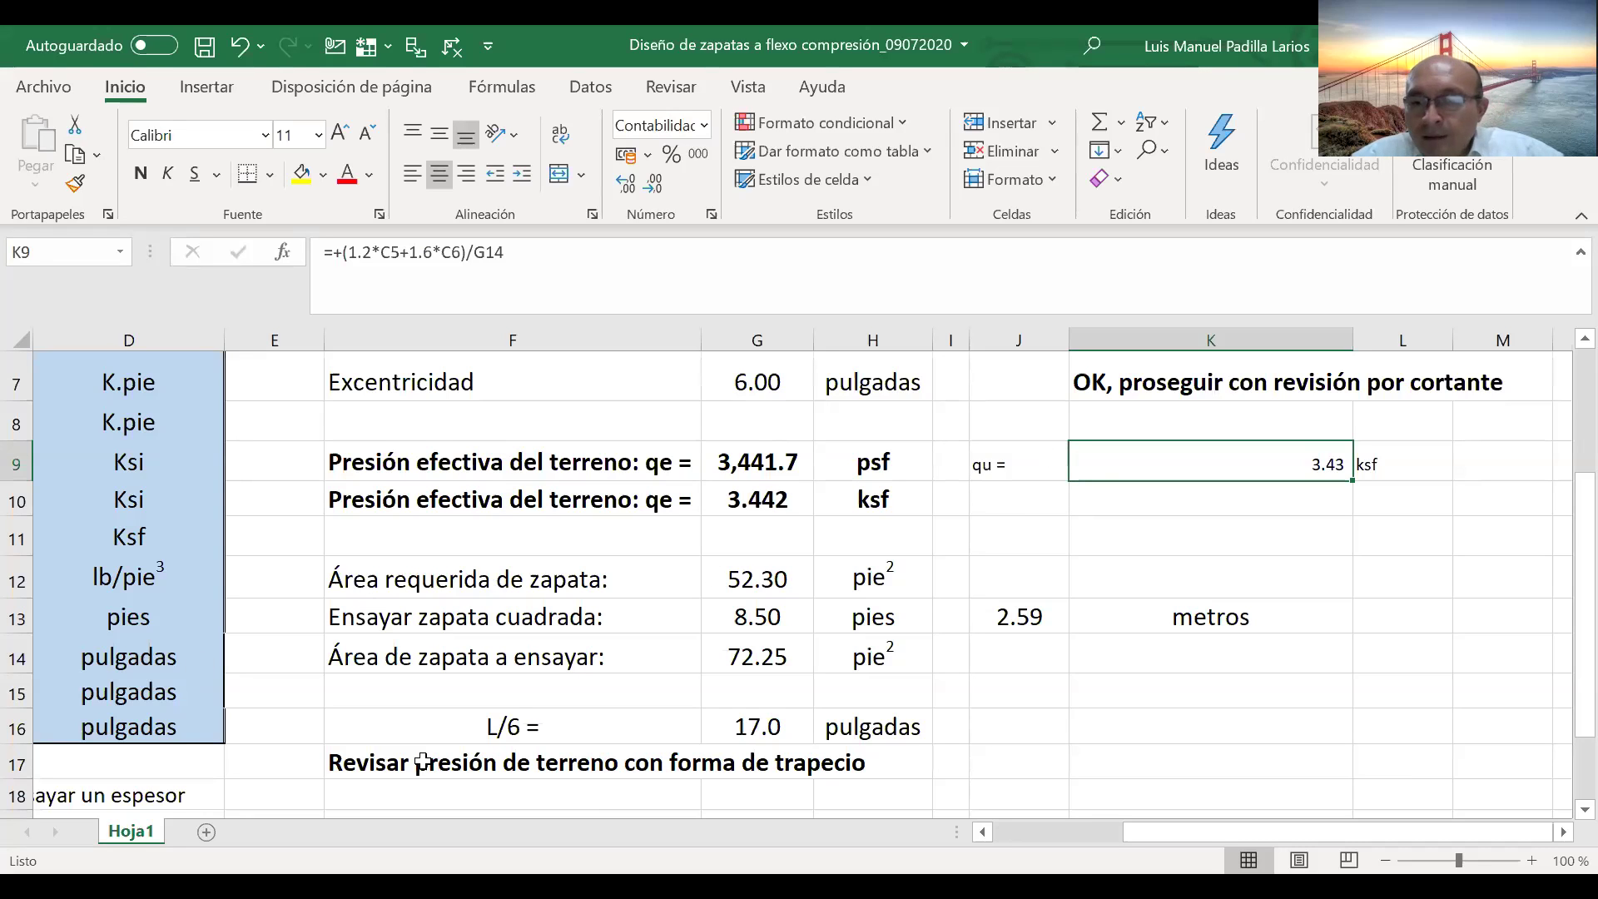
# - Review the footing input data in column C from the depth H to the assumed footing thickness h in C16
pyautogui.press('Down')
pyautogui.press('Down')
pyautogui.press('Down')
pyautogui.press('Down')
pyautogui.press('Left')
pyautogui.press('Left')
pyautogui.press('Left')
pyautogui.press('Left')
pyautogui.press('Left')
pyautogui.press('Left')
pyautogui.press('Left')
pyautogui.press('Left')
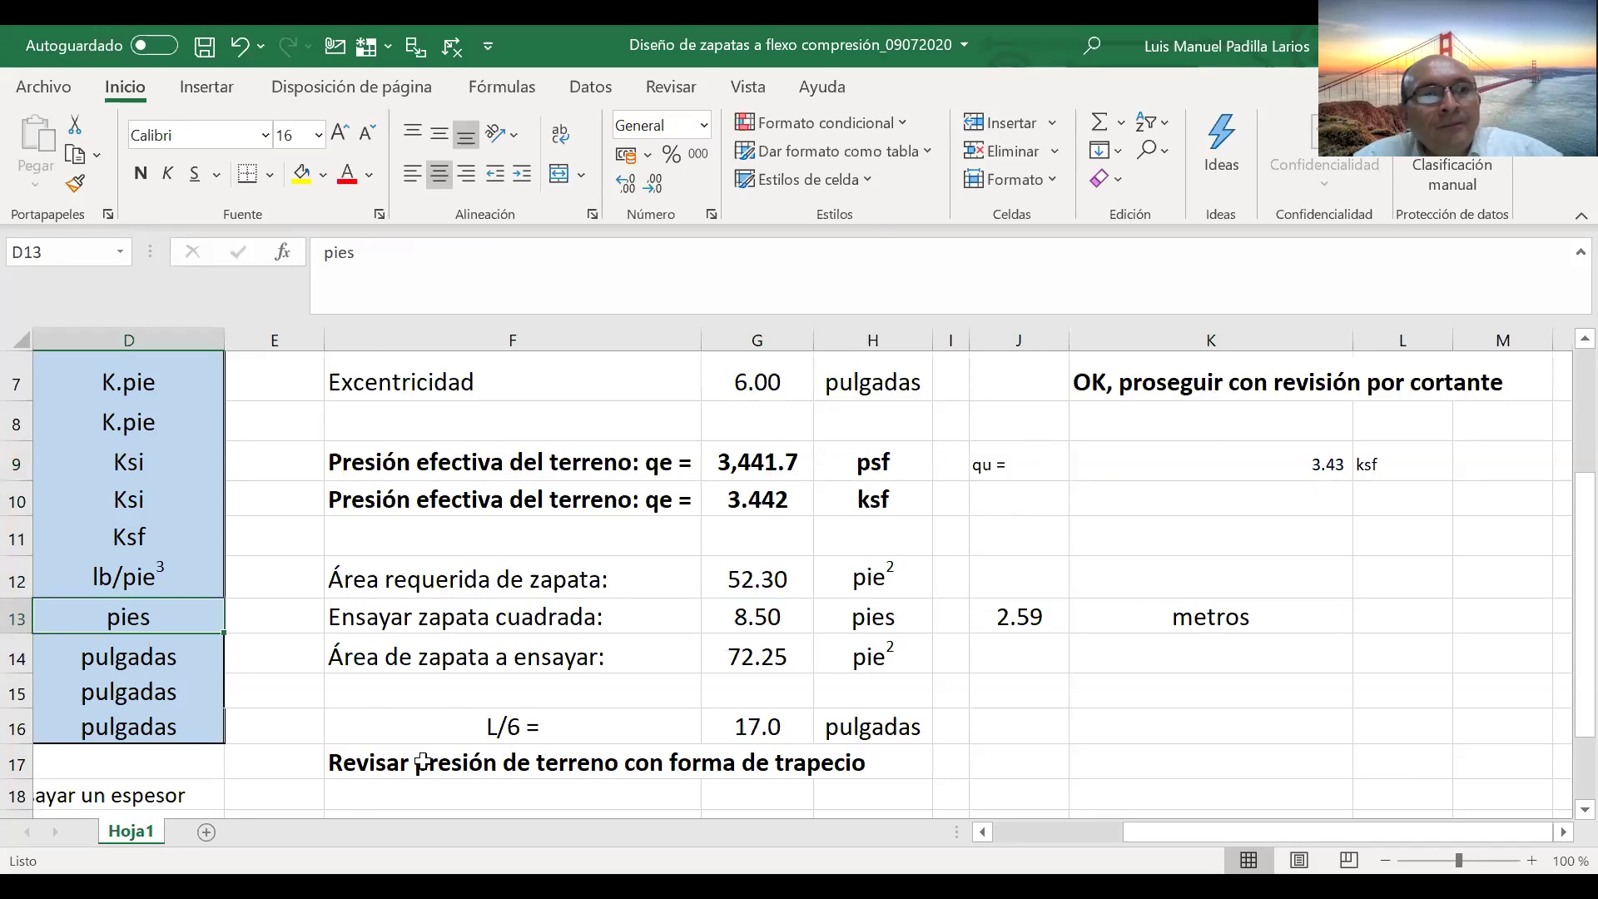
pyautogui.press('Left')
pyautogui.press('Left')
pyautogui.press('Right')
pyautogui.press('Right')
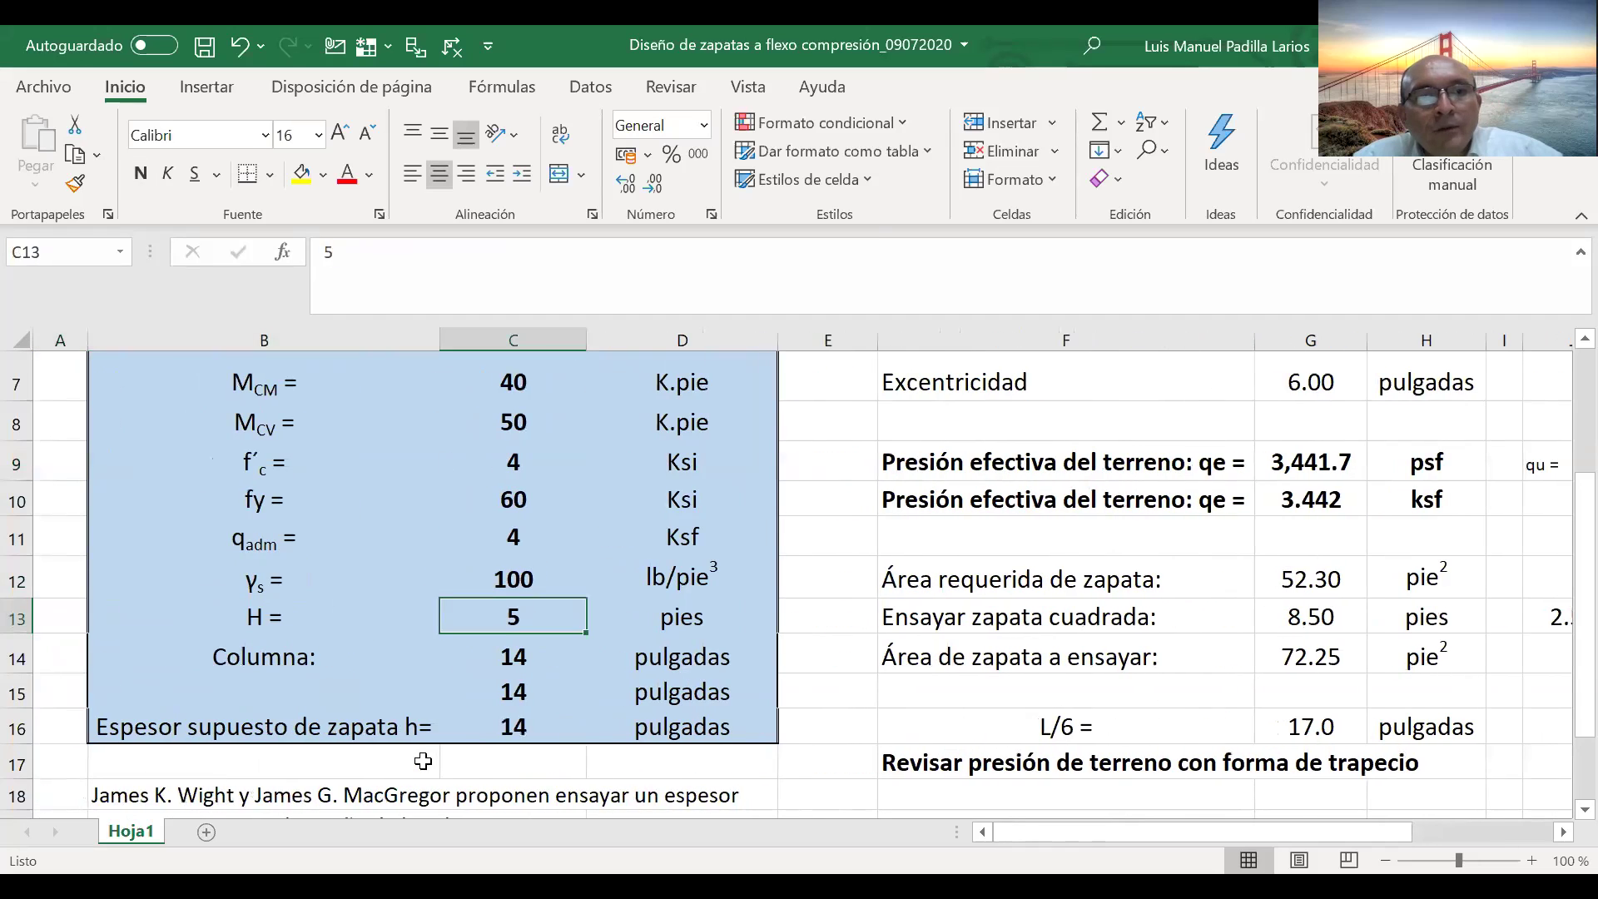
pyautogui.press('Down')
pyautogui.press('Down')
pyautogui.press('Down')
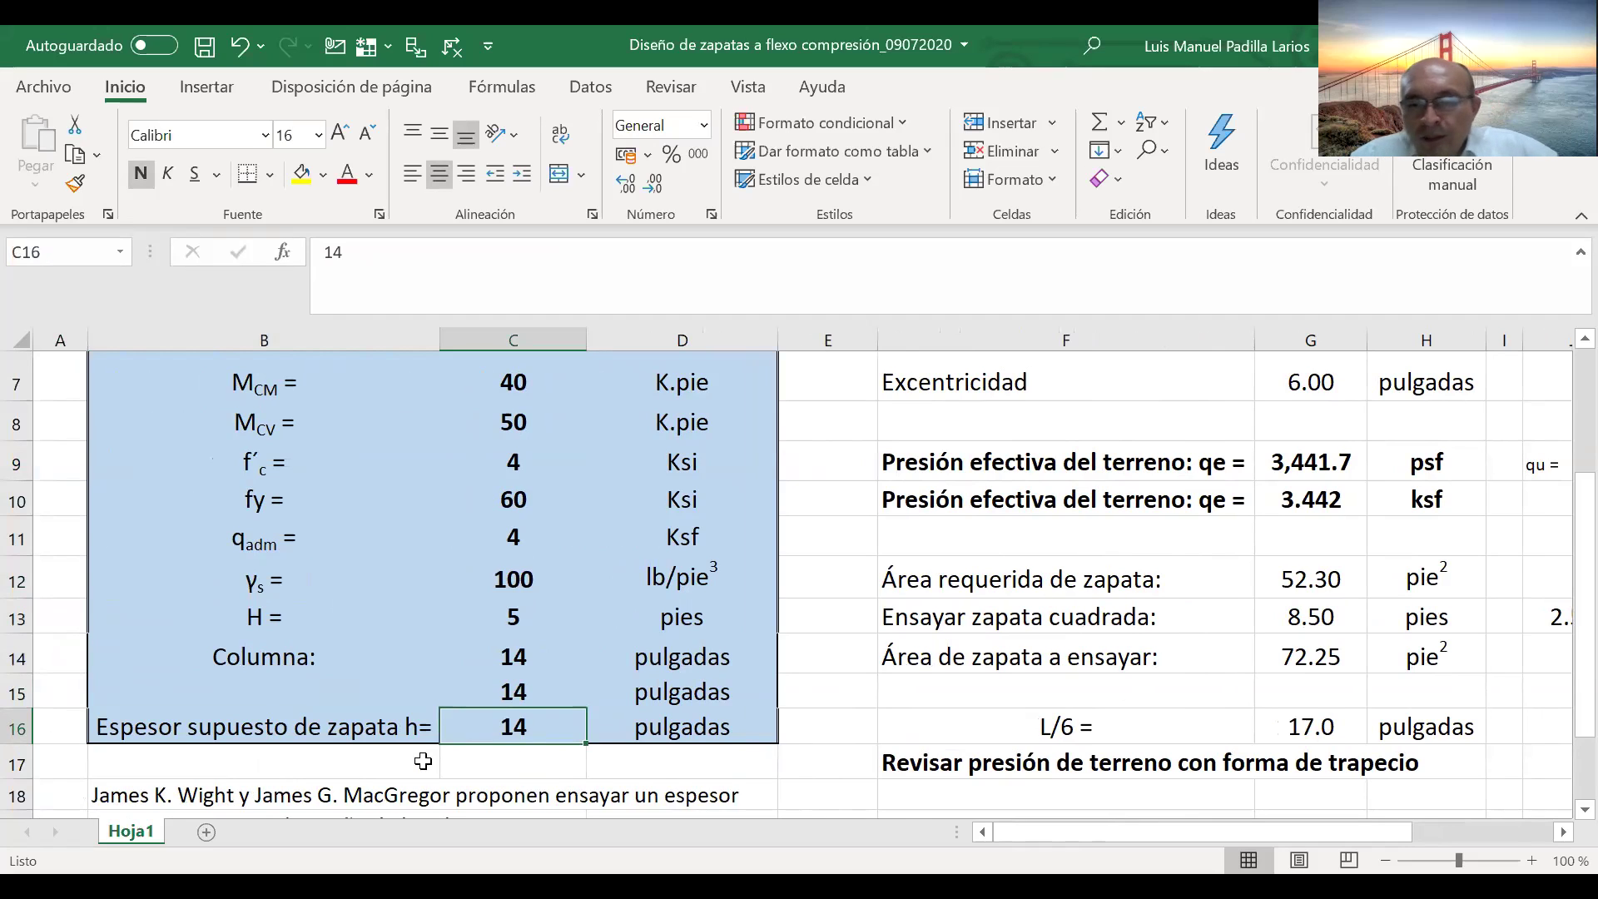
pyautogui.press('Left')
pyautogui.press('Right')
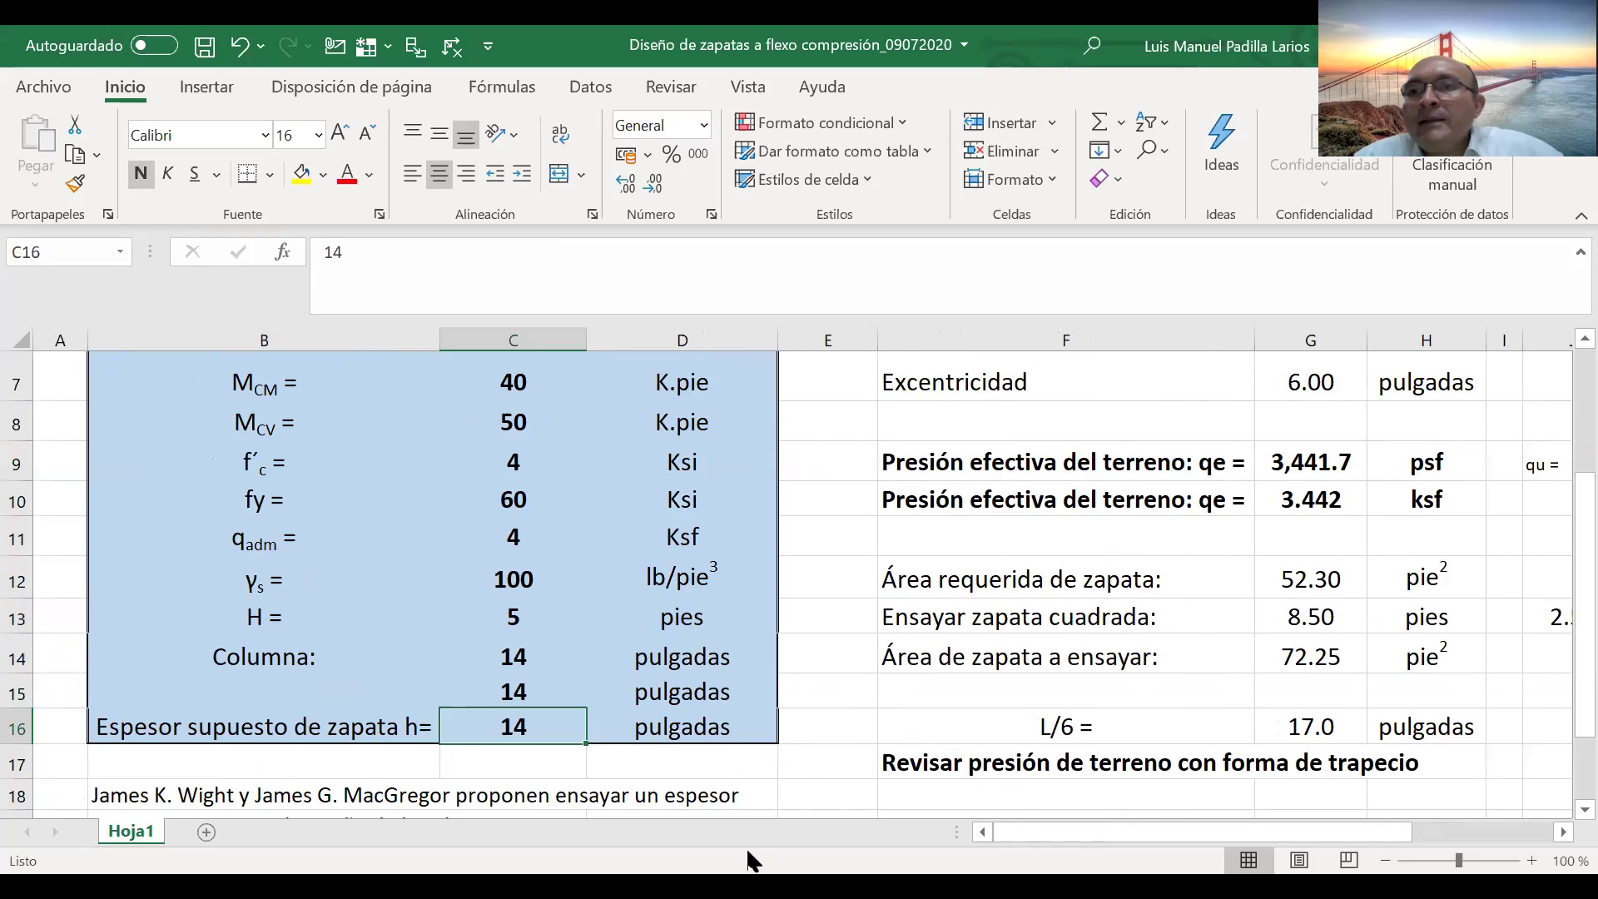
# - Trace the precedents of the effective soil pressure formula in G9 back to the input data cells
pyautogui.click(1562, 835)
pyautogui.click(1562, 834)
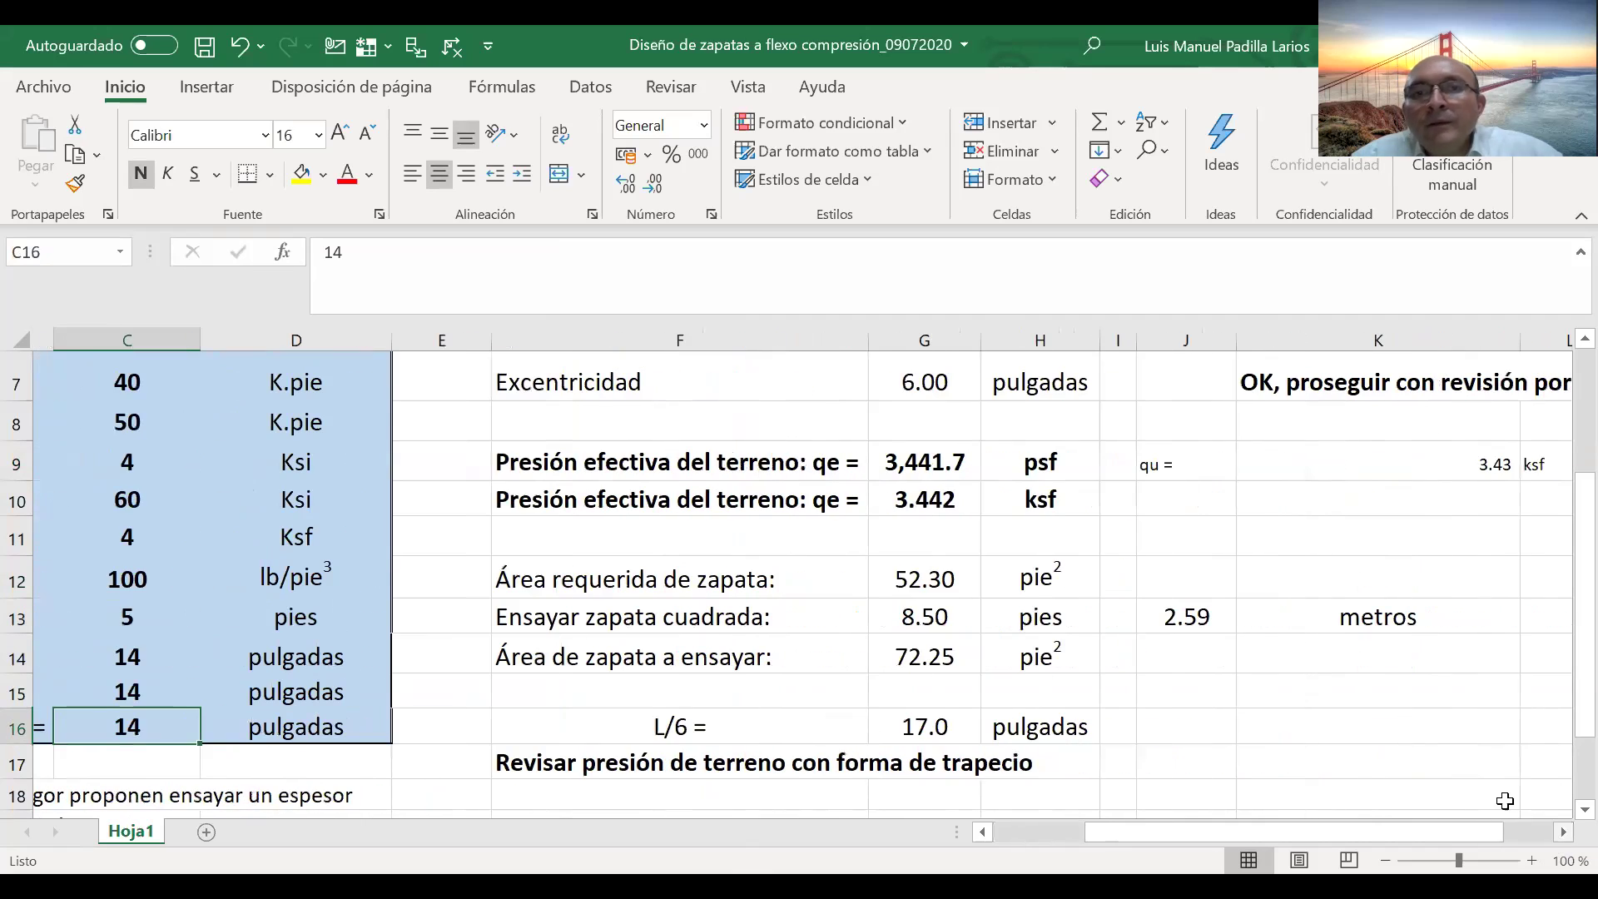
pyautogui.click(916, 457)
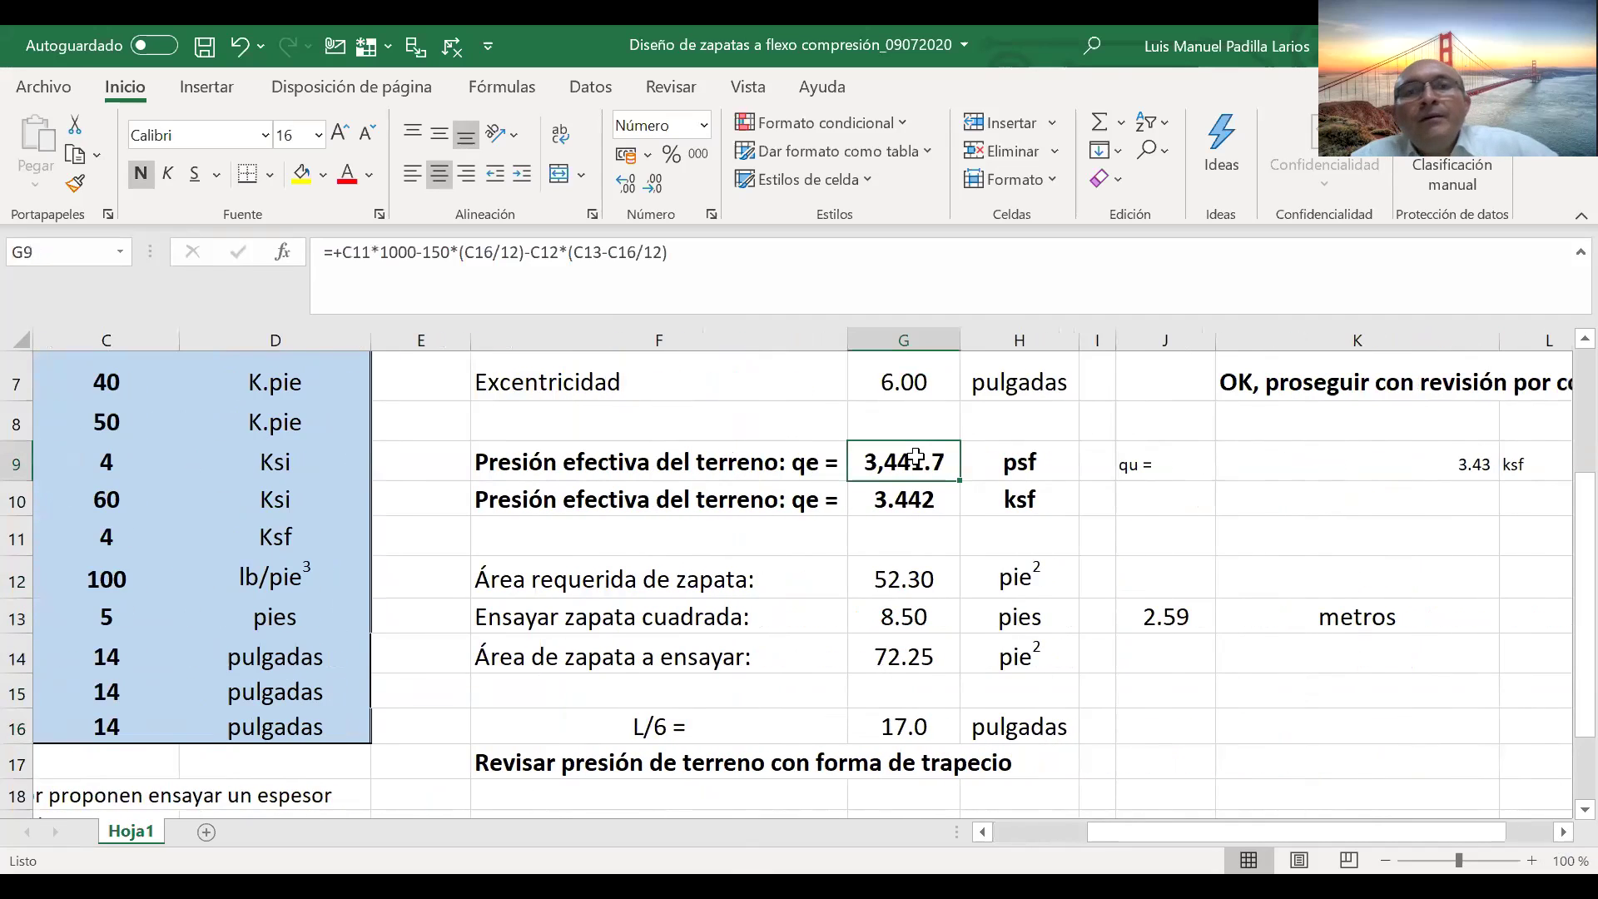
pyautogui.click(419, 48)
pyautogui.click(807, 533)
pyautogui.click(415, 47)
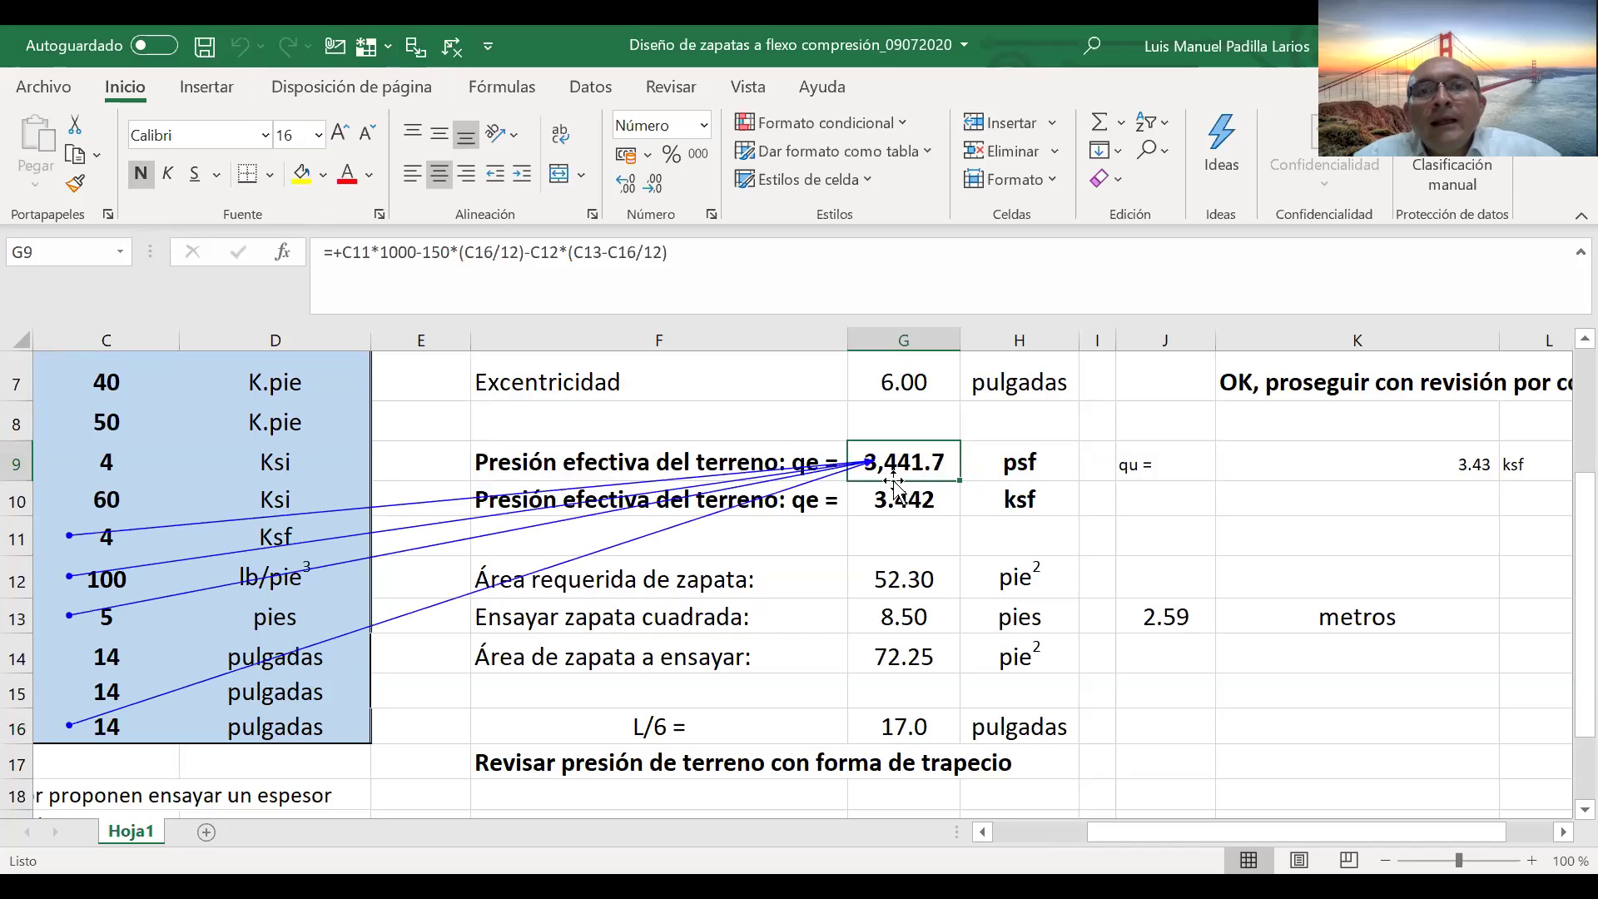
pyautogui.click(982, 832)
pyautogui.click(983, 832)
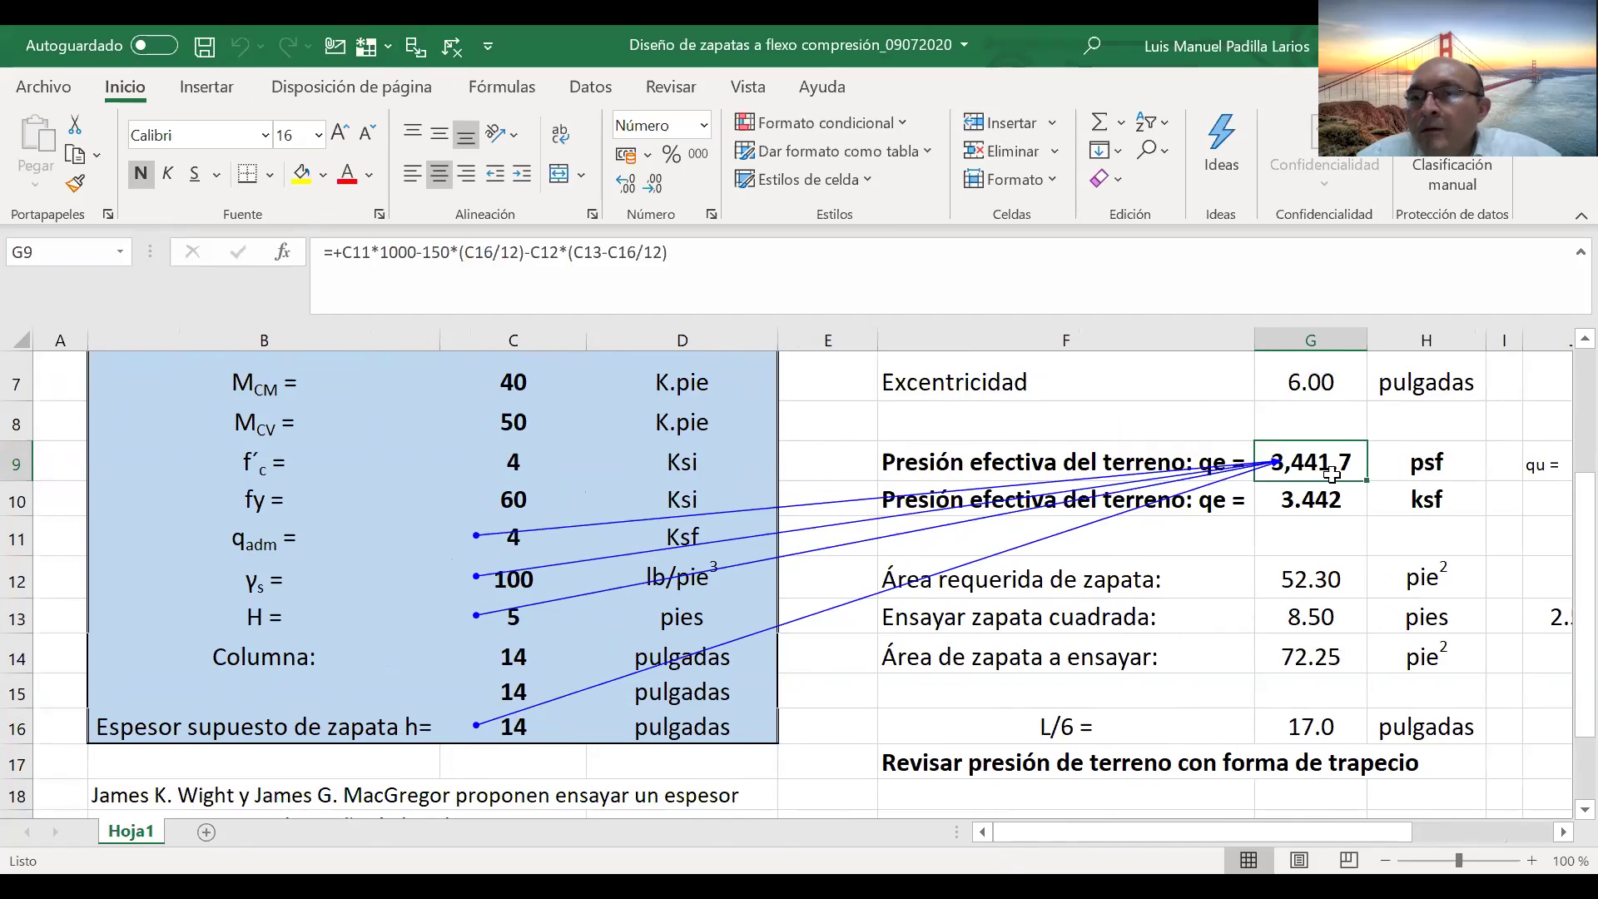
pyautogui.click(1563, 832)
pyautogui.click(1563, 832)
pyautogui.click(1564, 831)
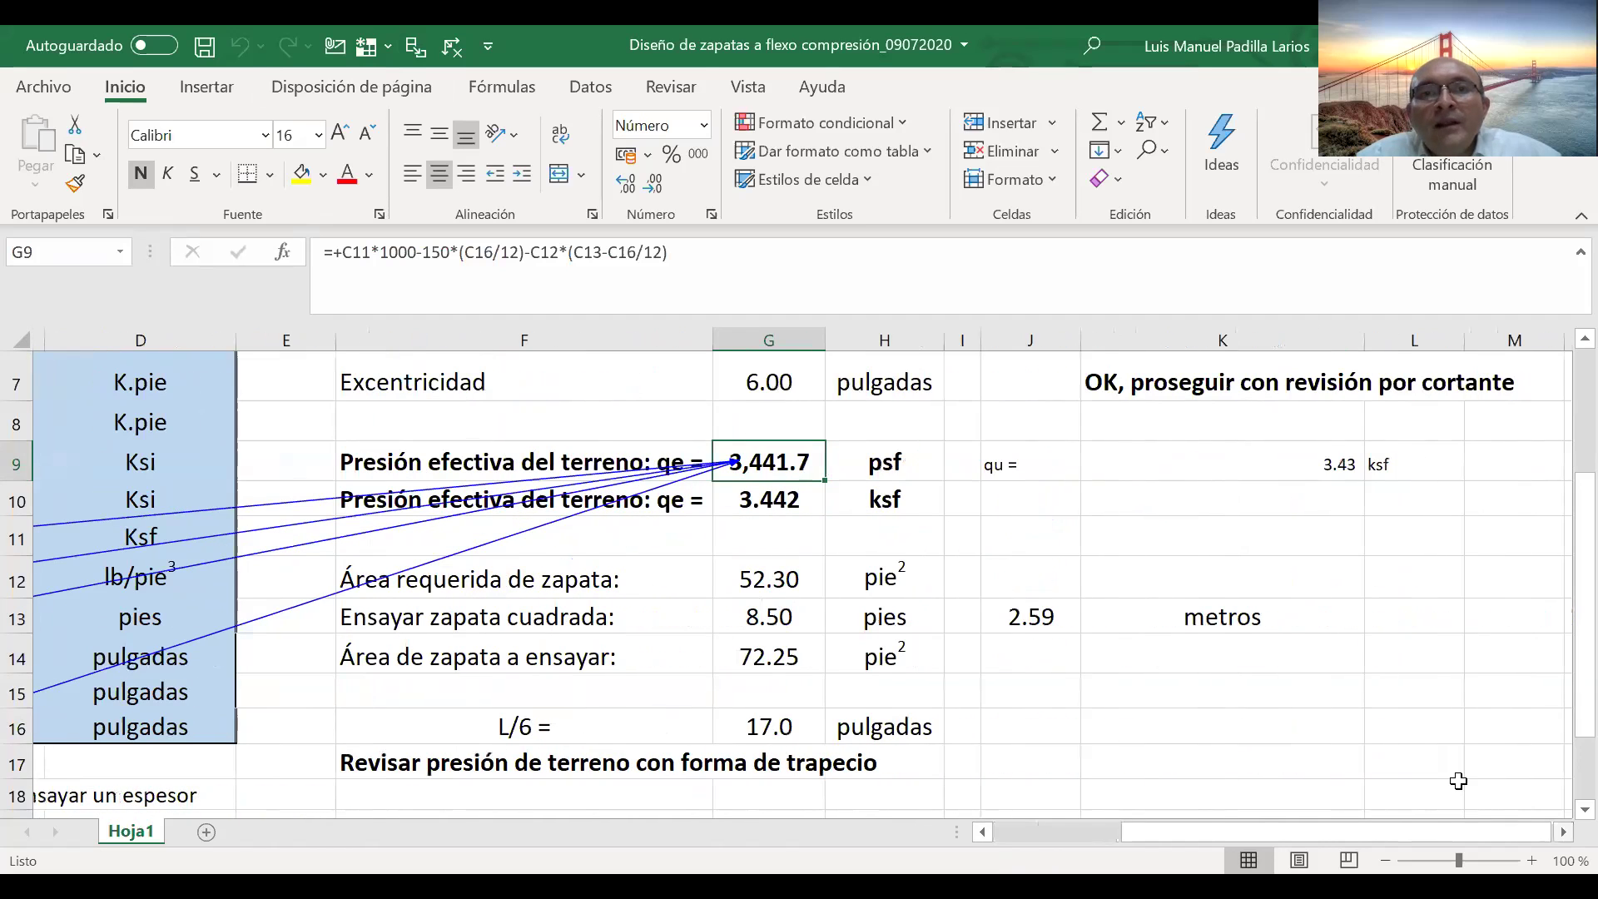
pyautogui.hscroll(1, 717, 570)
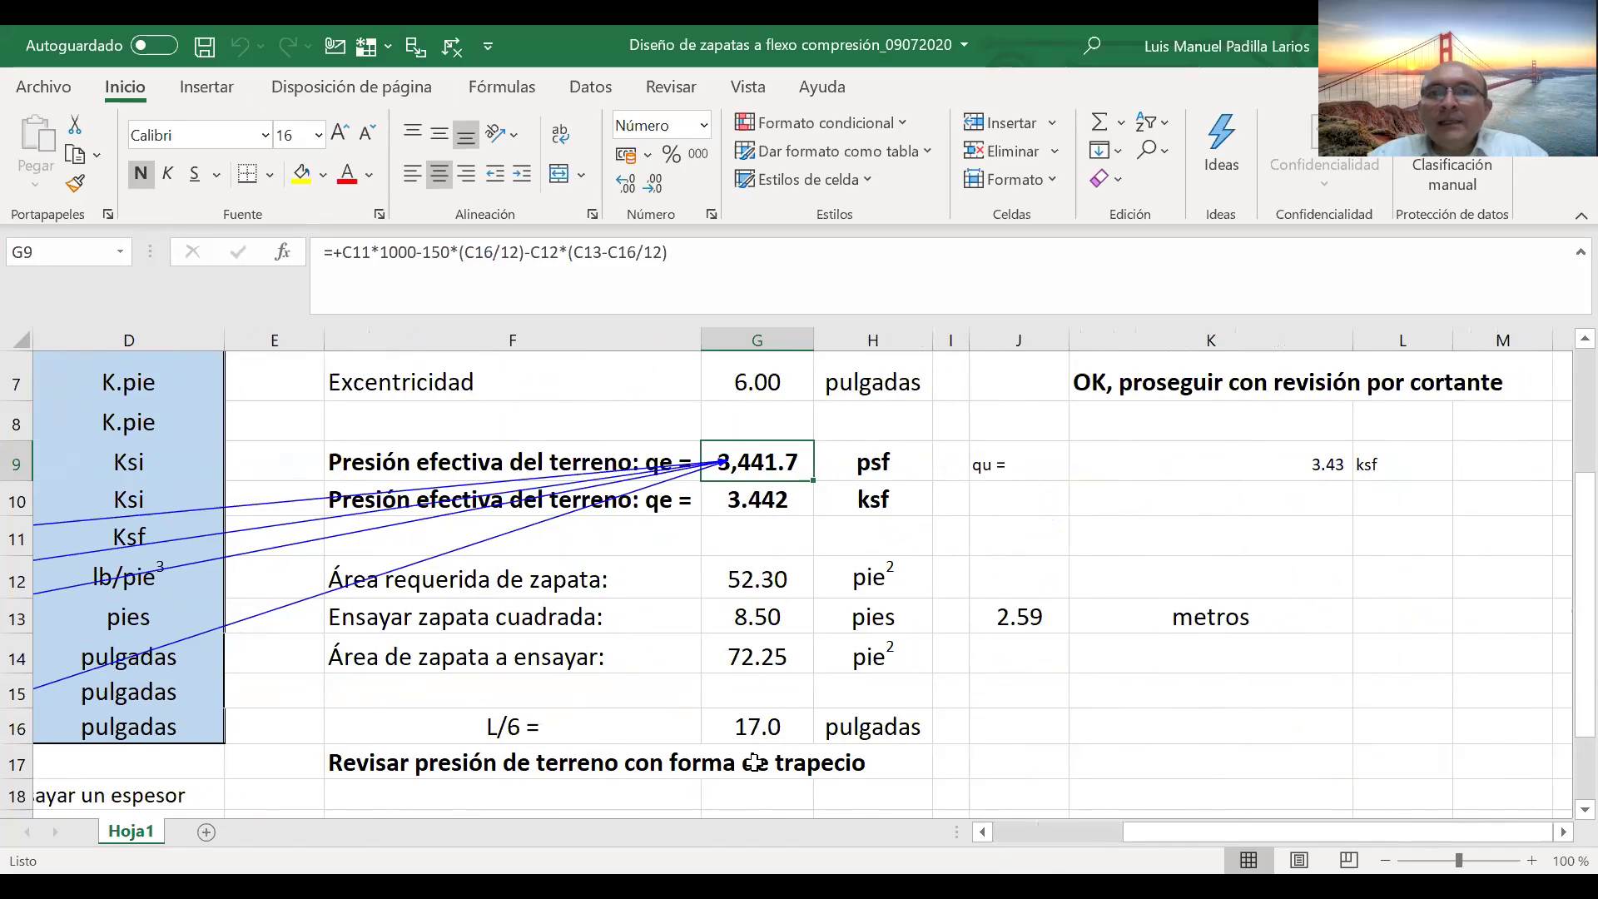
# - Examine the footing size check formula in K7 and the factored pressure qu formula in K9
pyautogui.scroll(2, 1239, 543)
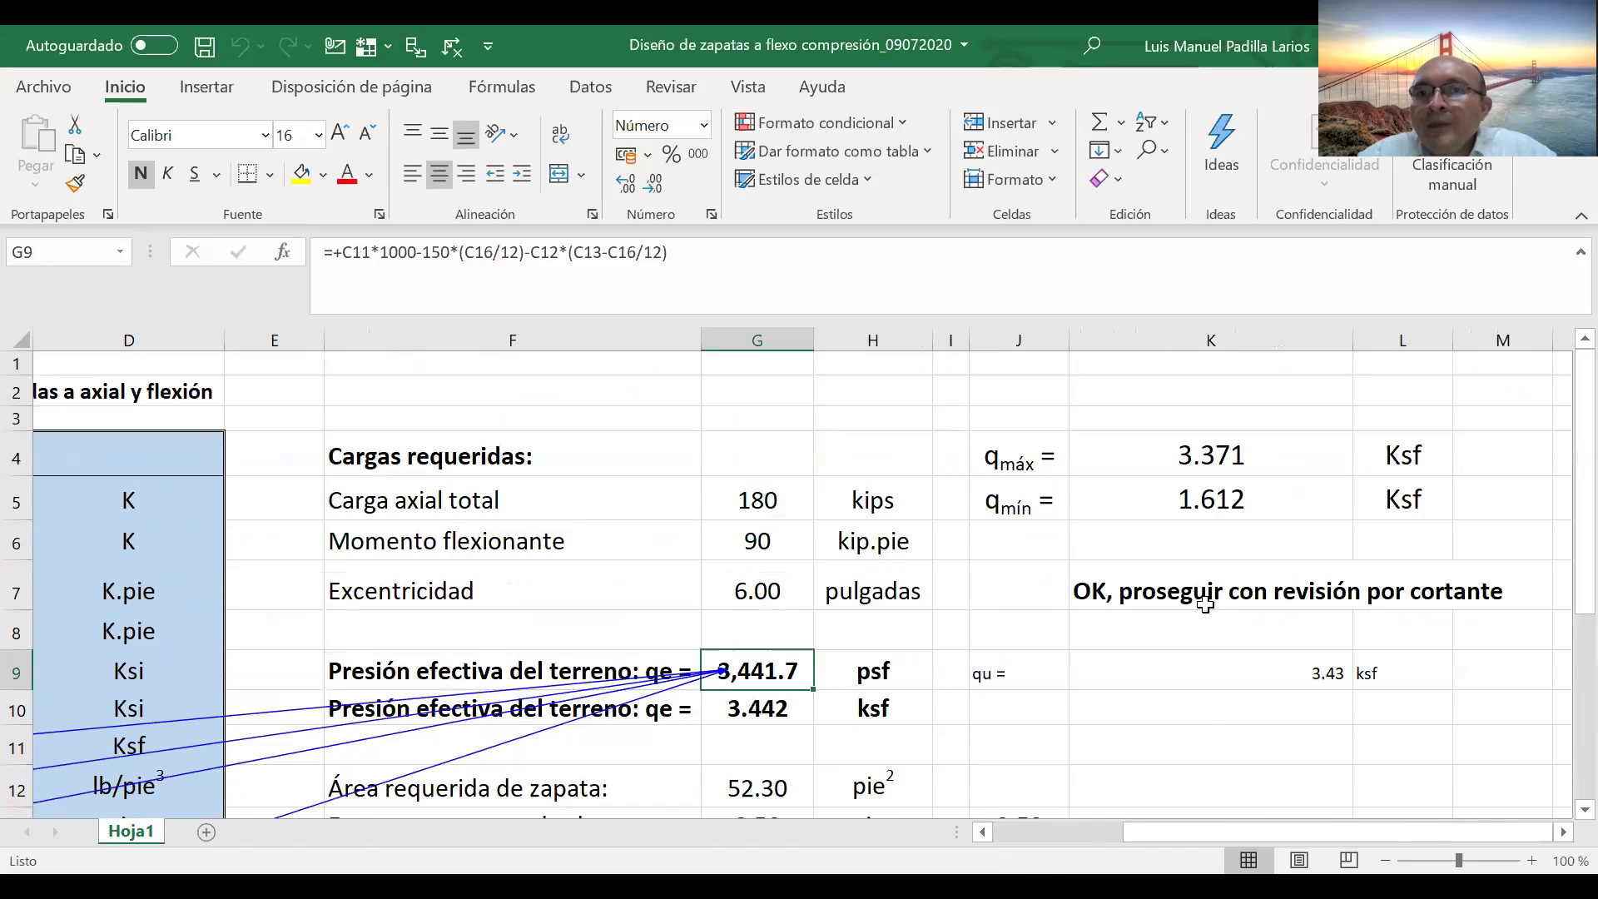
pyautogui.click(1211, 601)
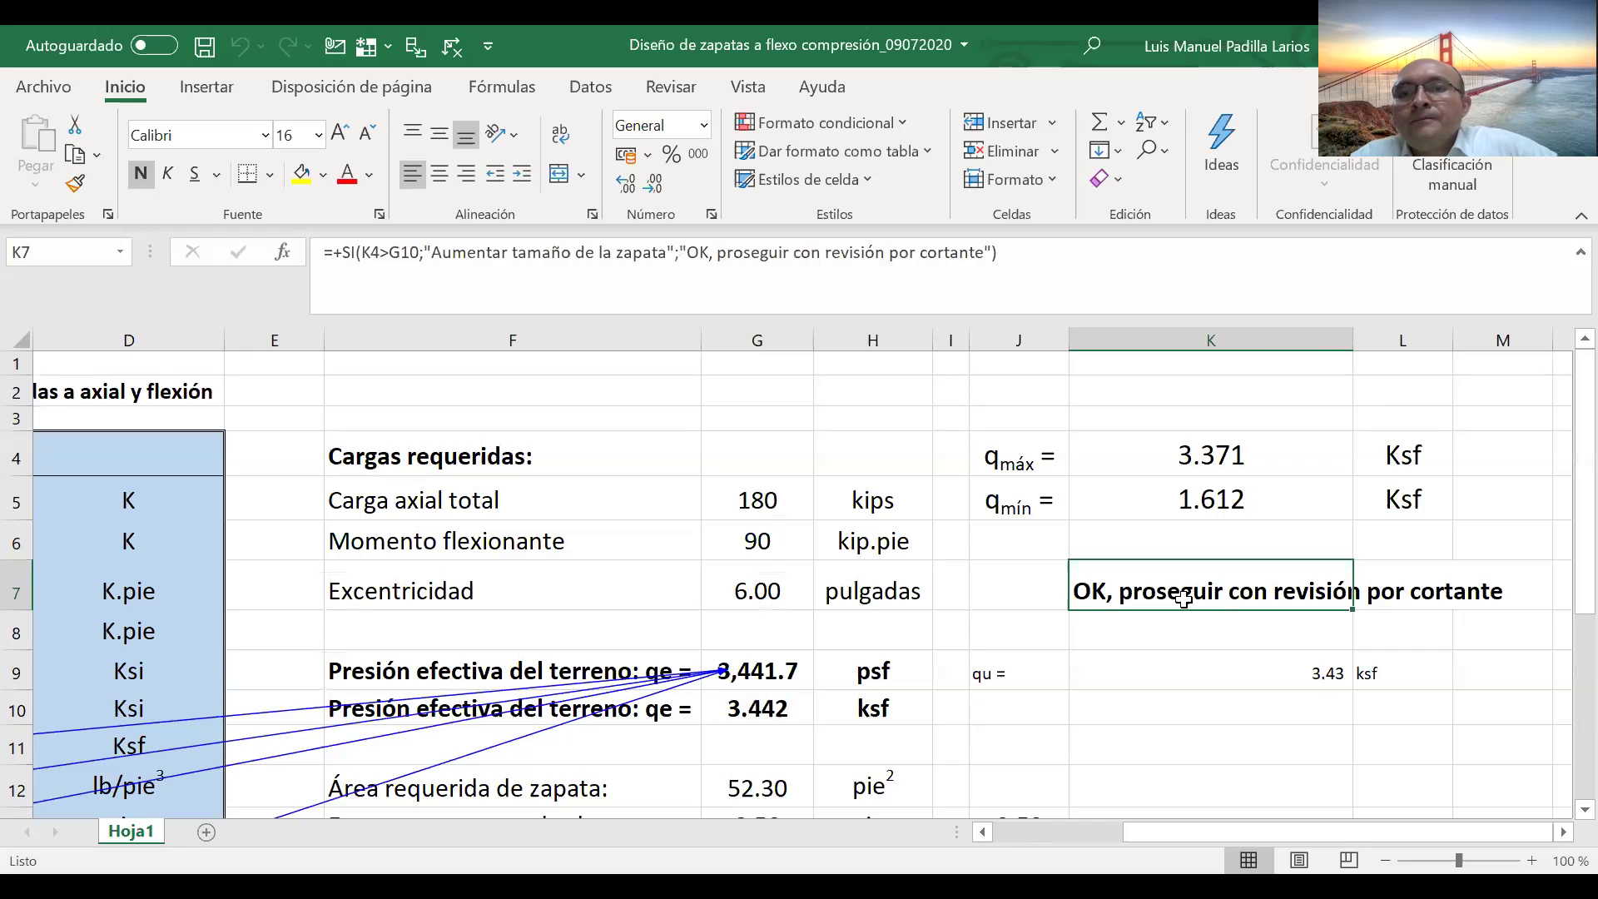
pyautogui.scroll(-1, 1184, 597)
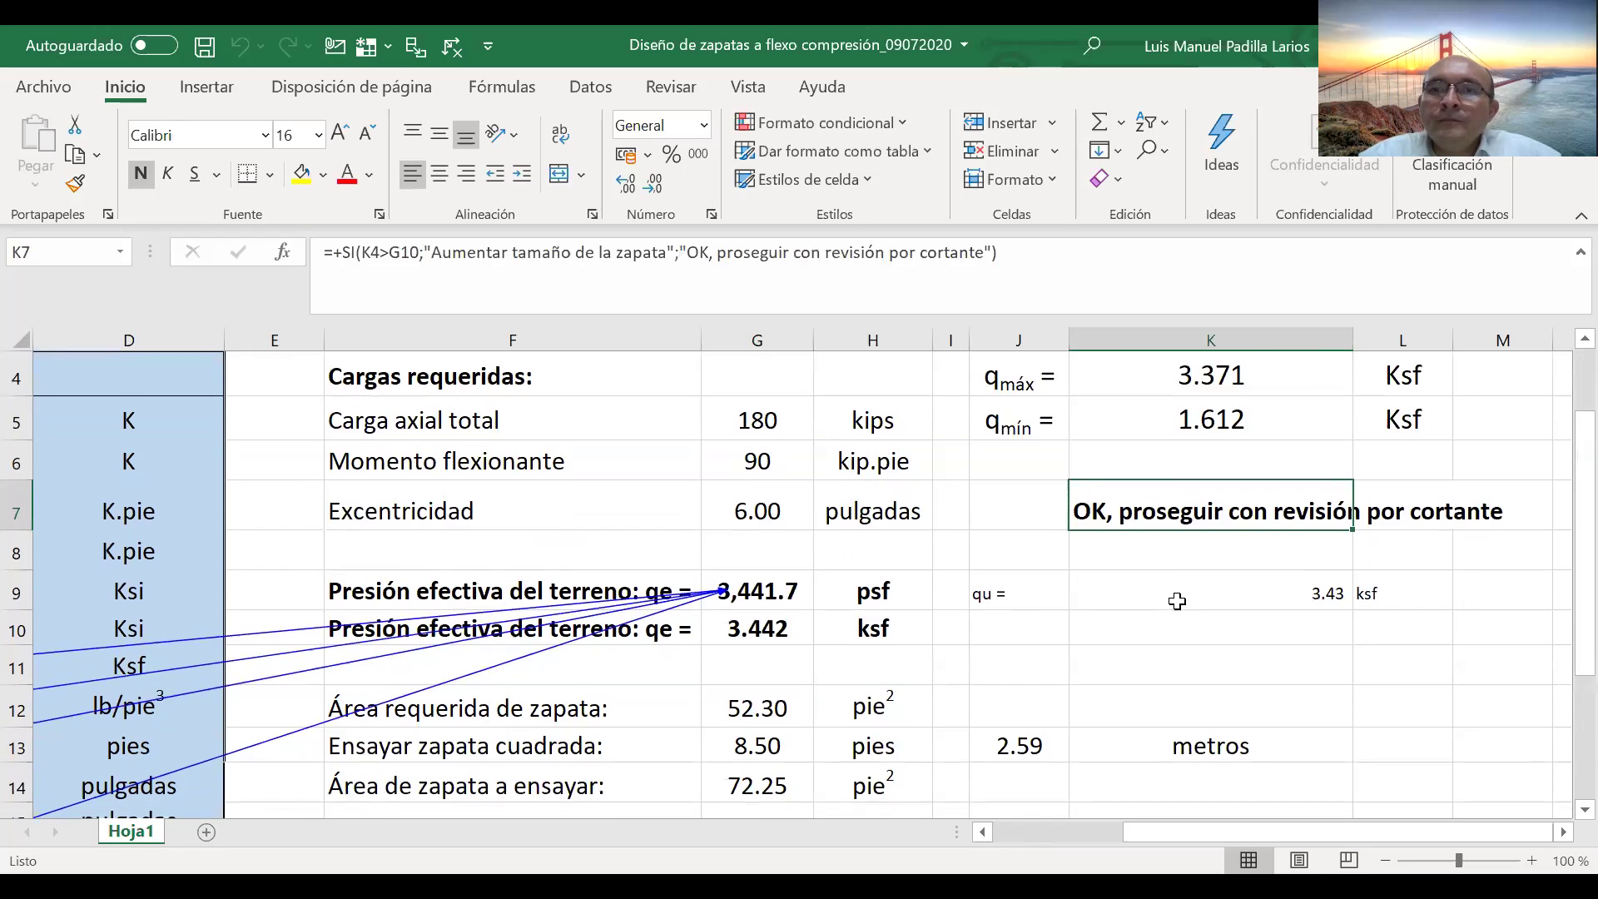
pyautogui.click(1219, 591)
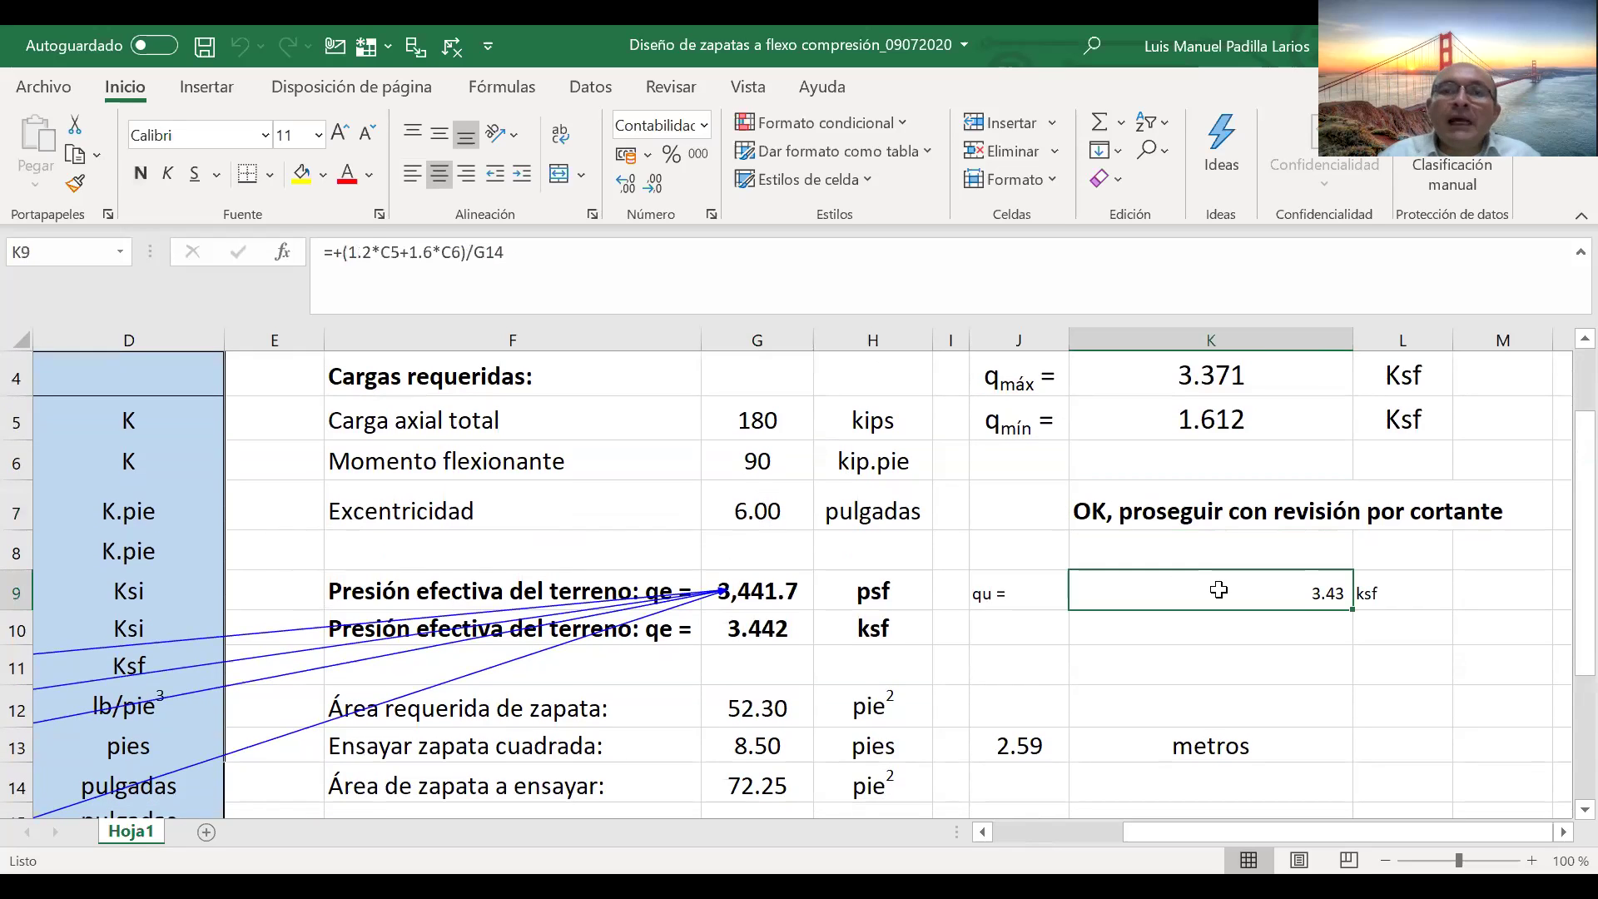